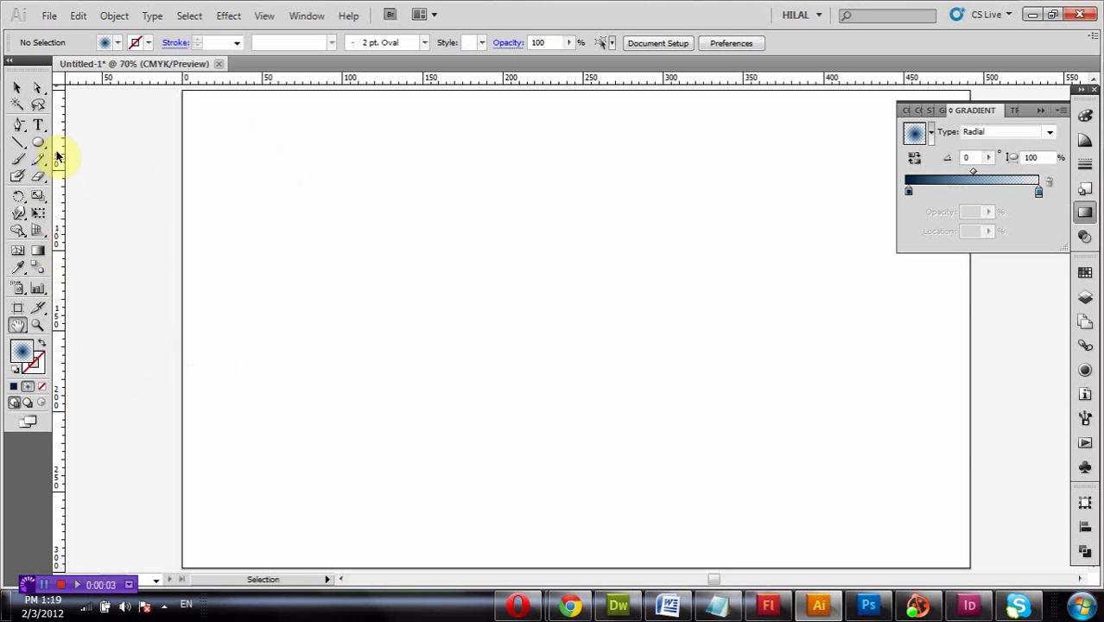
# Draw a large circle and fill it with solid black.
pyautogui.moveTo(362, 168); pyautogui.dragTo(636, 427)
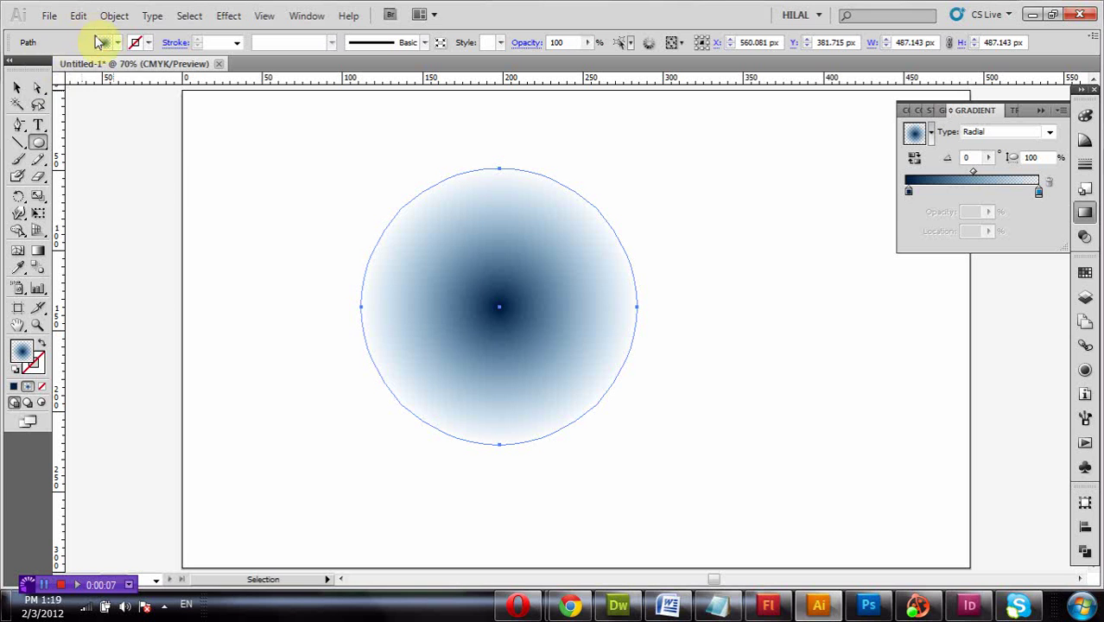
pyautogui.click(99, 43)
pyautogui.click(44, 52)
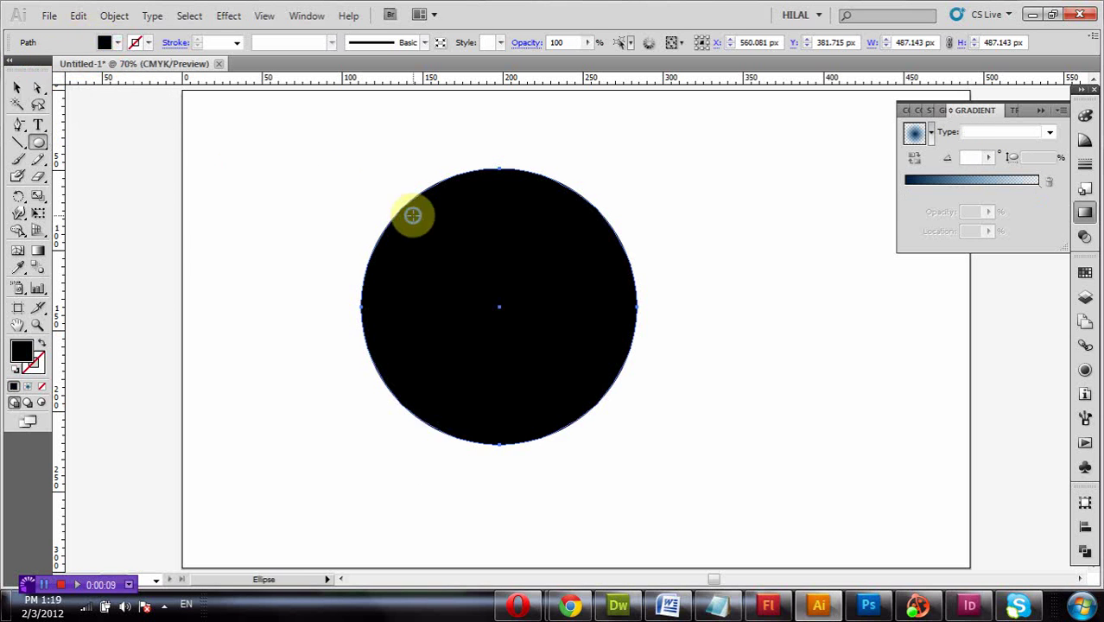
pyautogui.rightClick(412, 215)
# Duplicate the black circle to its right.
pyautogui.click(18, 87)
pyautogui.click(170, 106)
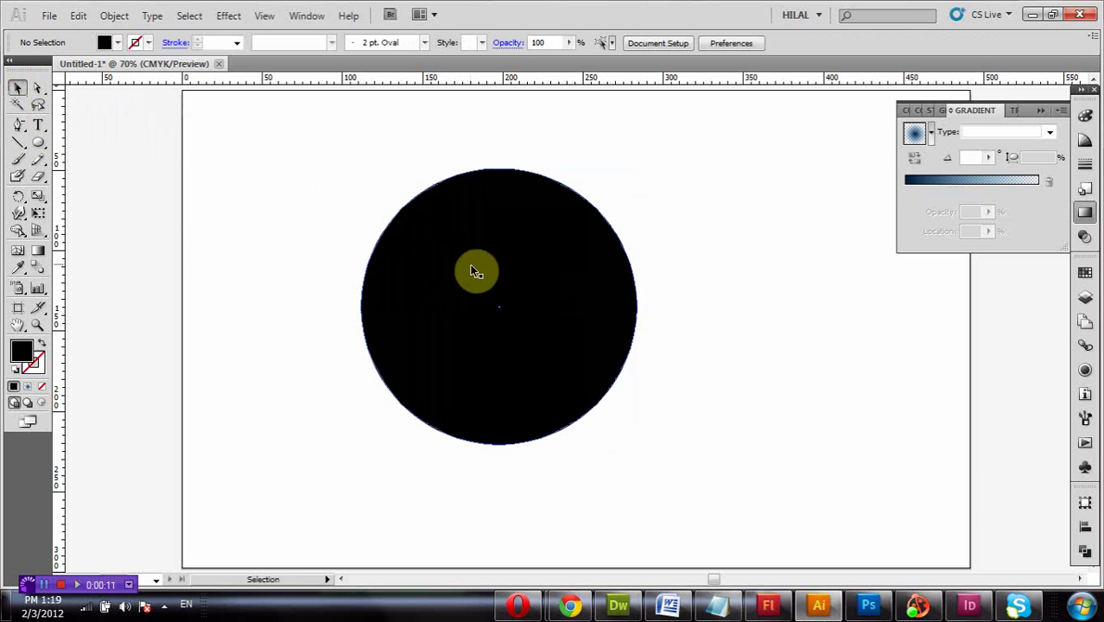
pyautogui.moveTo(474, 272)
pyautogui.mouseDown()
pyautogui.moveTo(451, 272)
pyautogui.moveTo(775, 313)
pyautogui.moveTo(757, 259)
pyautogui.mouseUp()
# Shrink and reposition the left circle, then place an overlapping copy offset to its left.
pyautogui.click(599, 276)
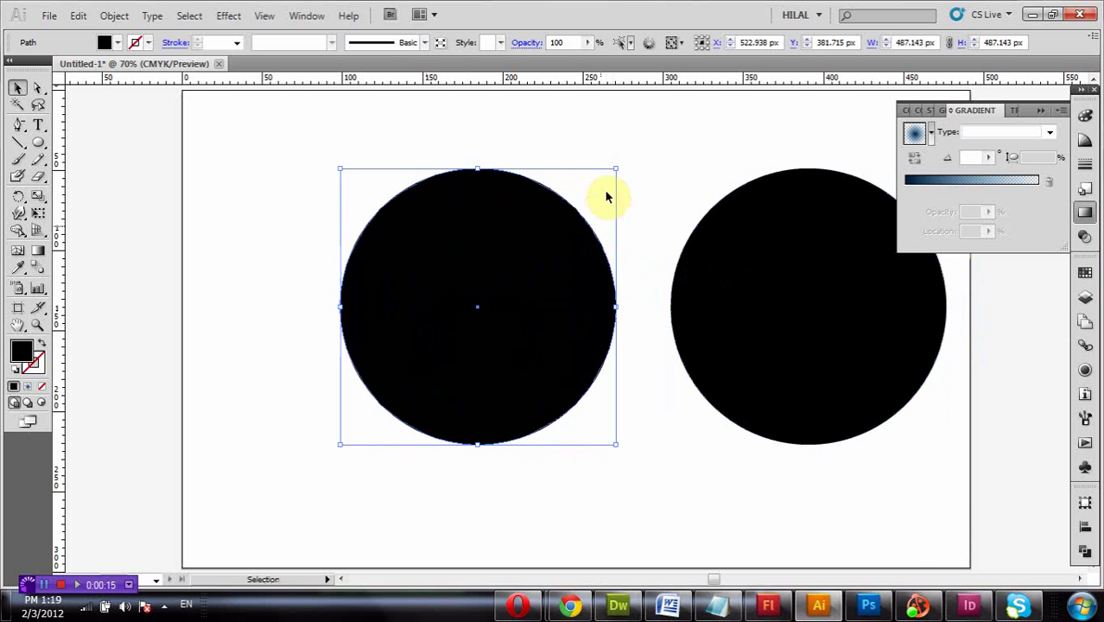
pyautogui.moveTo(612, 171); pyautogui.dragTo(597, 187)
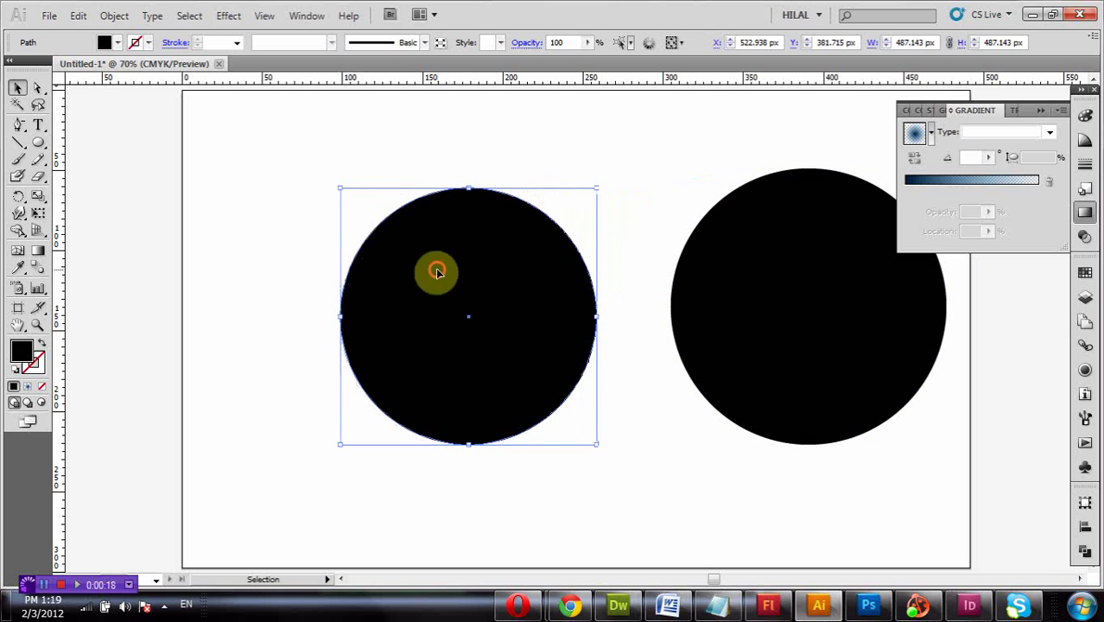
pyautogui.moveTo(436, 269); pyautogui.dragTo(777, 262)
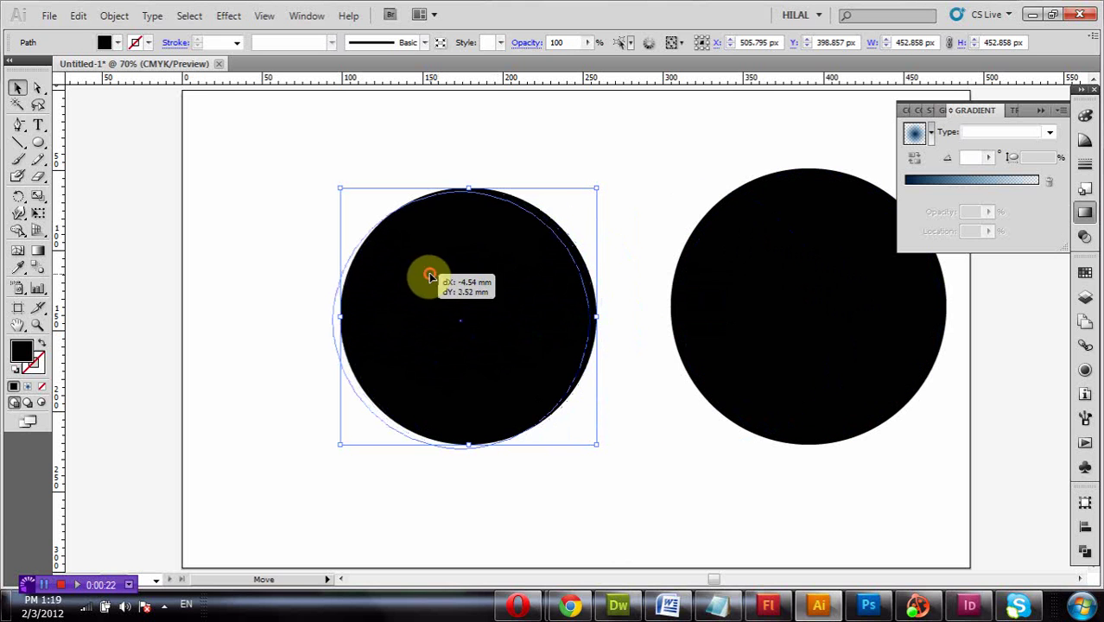
pyautogui.moveTo(777, 262); pyautogui.dragTo(430, 273)
pyautogui.moveTo(499, 303); pyautogui.dragTo(444, 321)
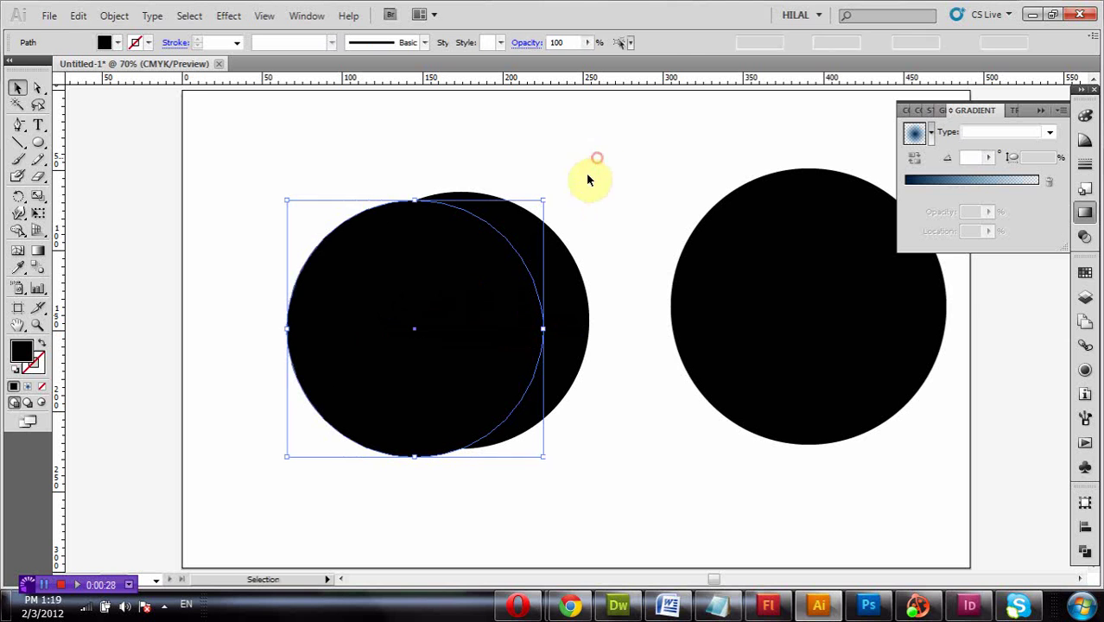
# Subtract the front circle with Pathfinder Minus Front, then duplicate the resulting crescent leftward.
pyautogui.click(1085, 551)
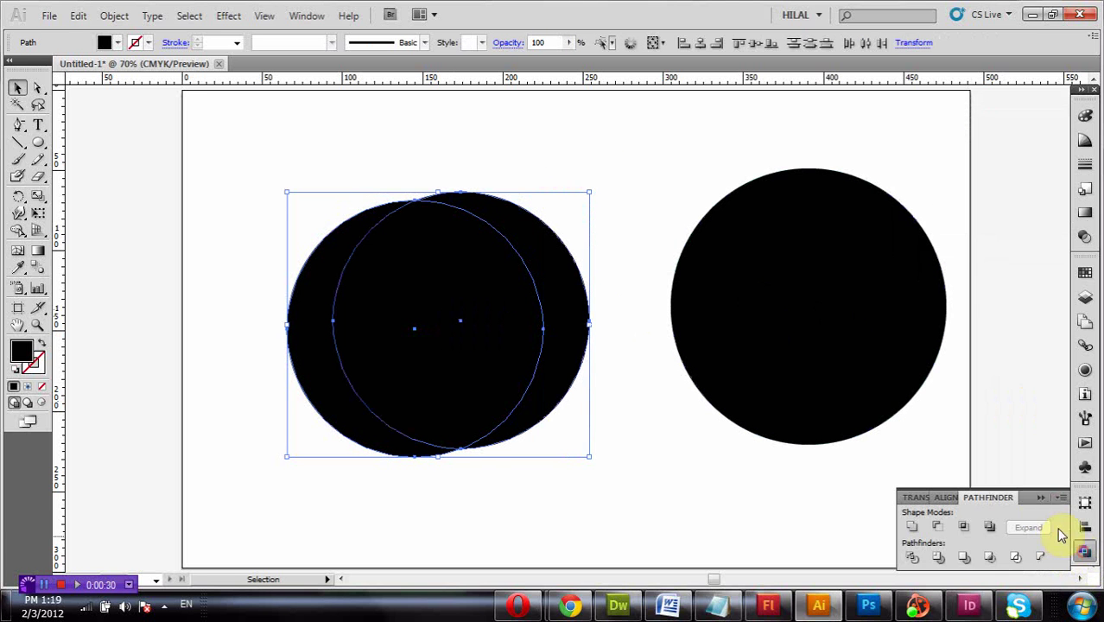
pyautogui.moveTo(983, 506); pyautogui.dragTo(876, 184)
pyautogui.click(871, 170)
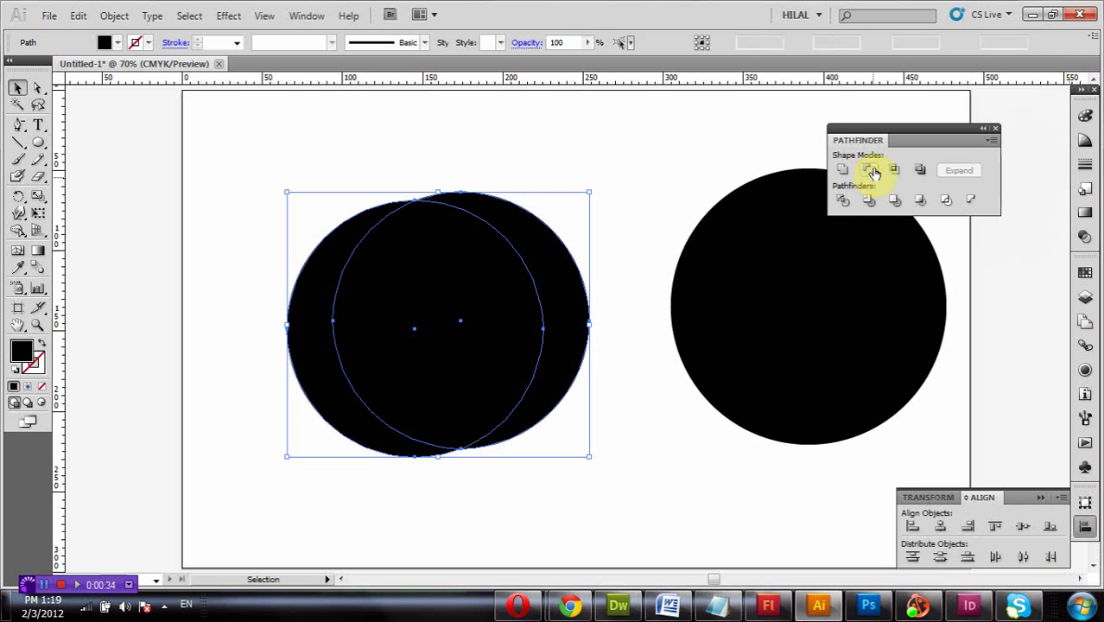
pyautogui.moveTo(560, 337)
pyautogui.mouseDown()
pyautogui.moveTo(402, 344)
pyautogui.moveTo(298, 373)
pyautogui.mouseUp()
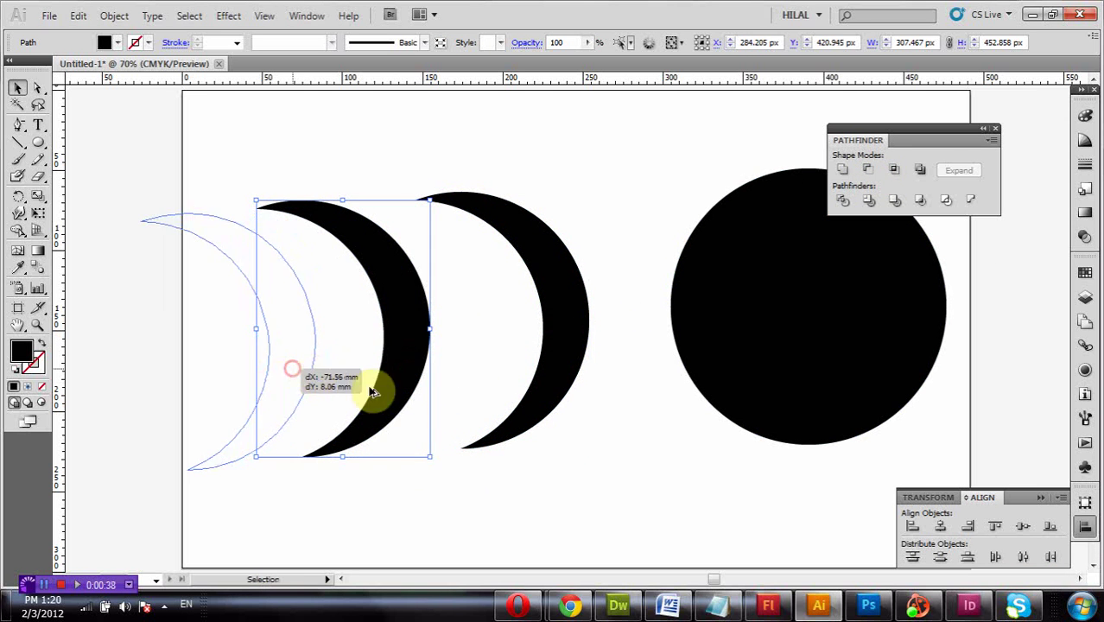
# Rotate the middle crescent to cross the left one, and nudge the right circle left and down.
pyautogui.click(476, 508)
pyautogui.click(412, 285)
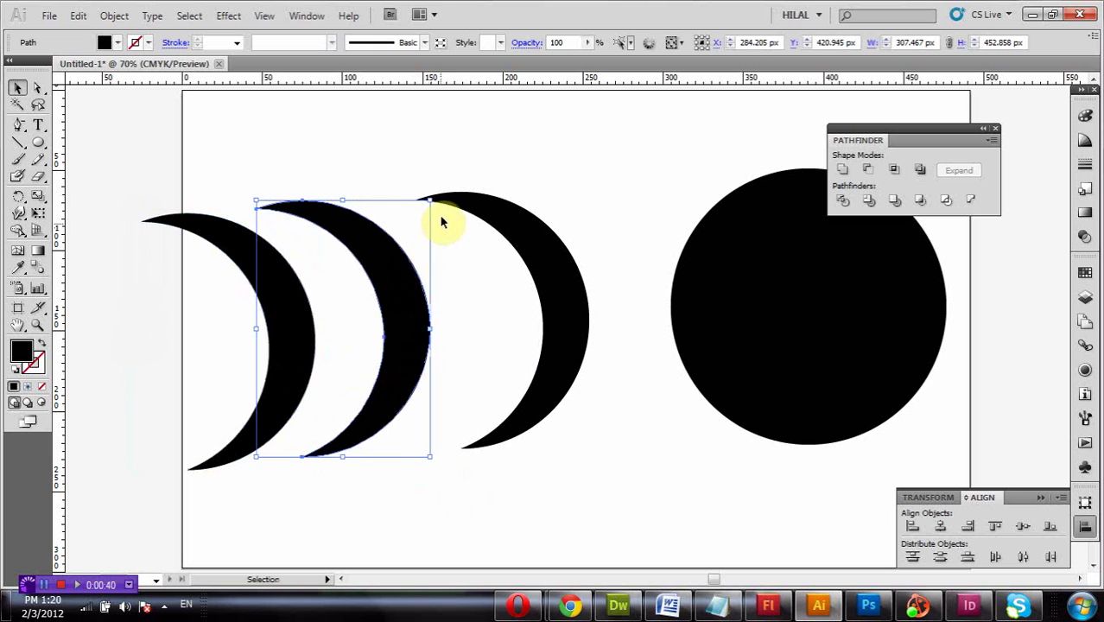
pyautogui.moveTo(431, 194); pyautogui.dragTo(292, 402)
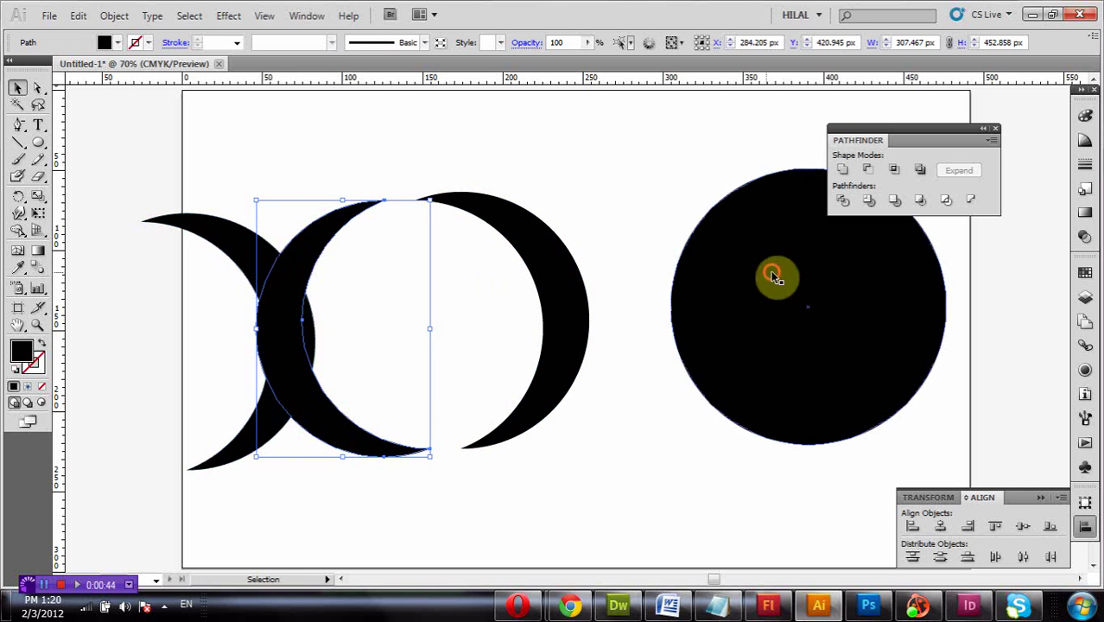
pyautogui.moveTo(771, 275); pyautogui.dragTo(713, 292)
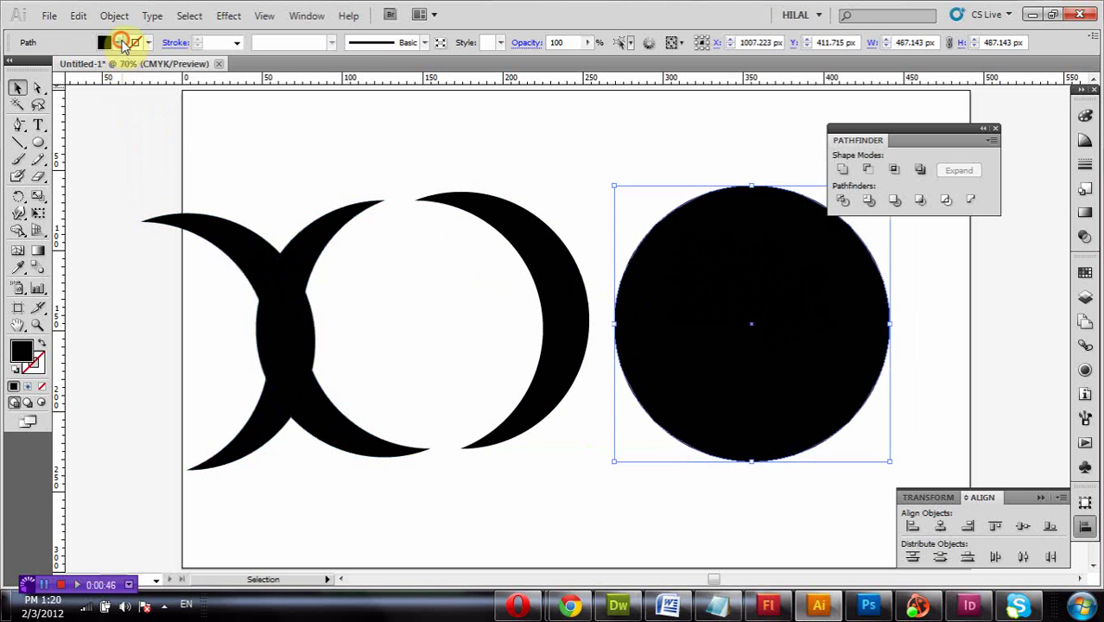
# Fill the right circle red and bring a black crescent in front along its left edge.
pyautogui.click(117, 42)
pyautogui.click(49, 61)
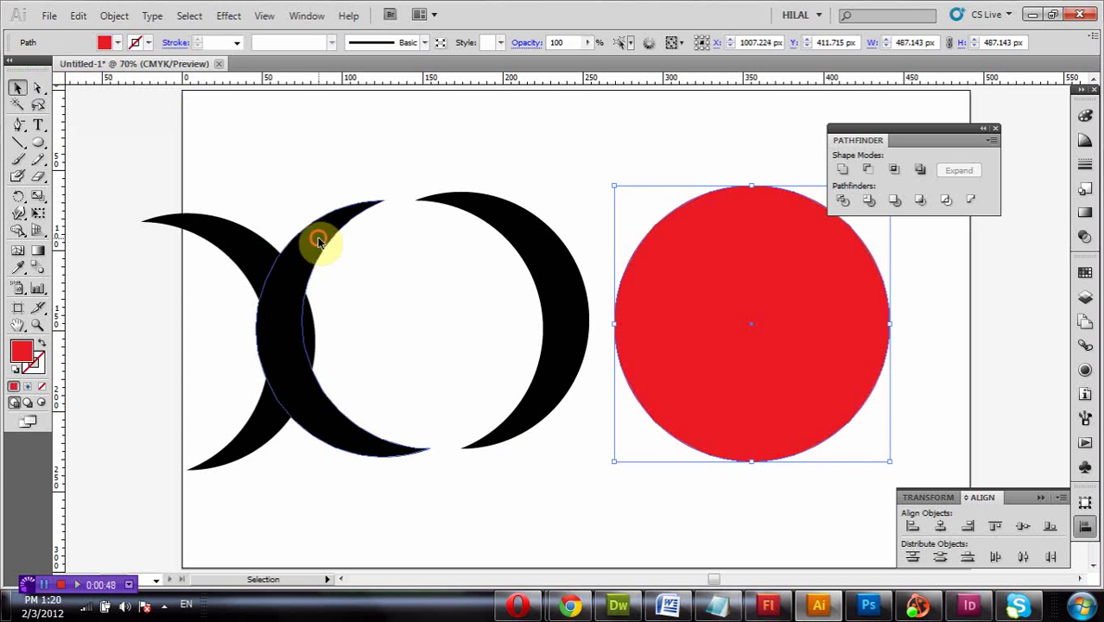
pyautogui.moveTo(319, 239); pyautogui.dragTo(675, 233)
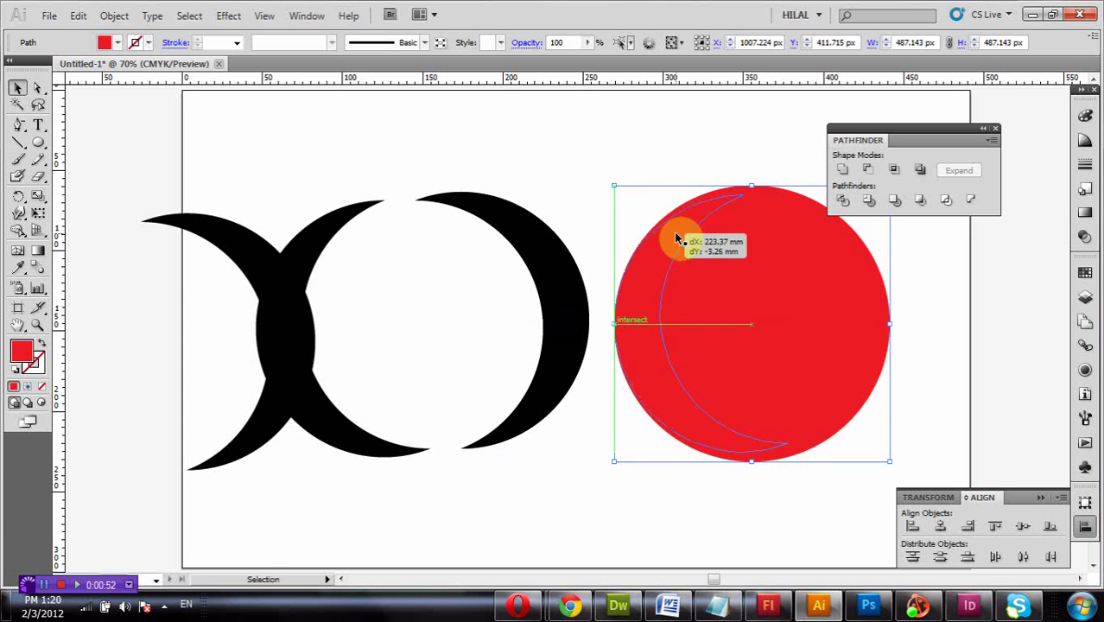
pyautogui.moveTo(547, 486); pyautogui.dragTo(425, 469)
pyautogui.rightClick(584, 381)
pyautogui.moveTo(629, 353)
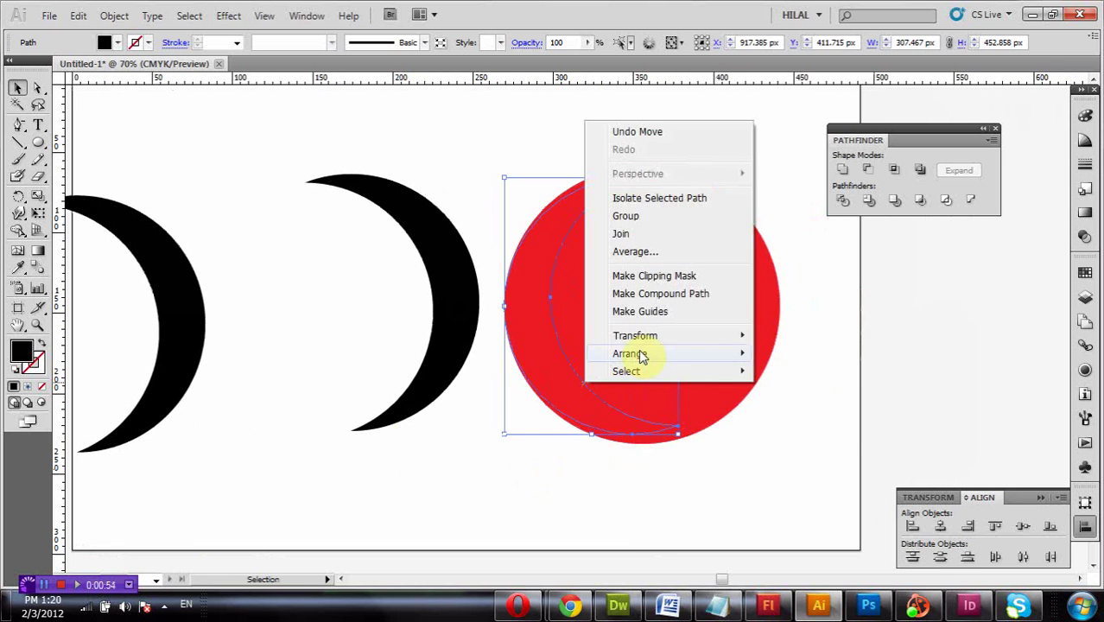
pyautogui.click(807, 356)
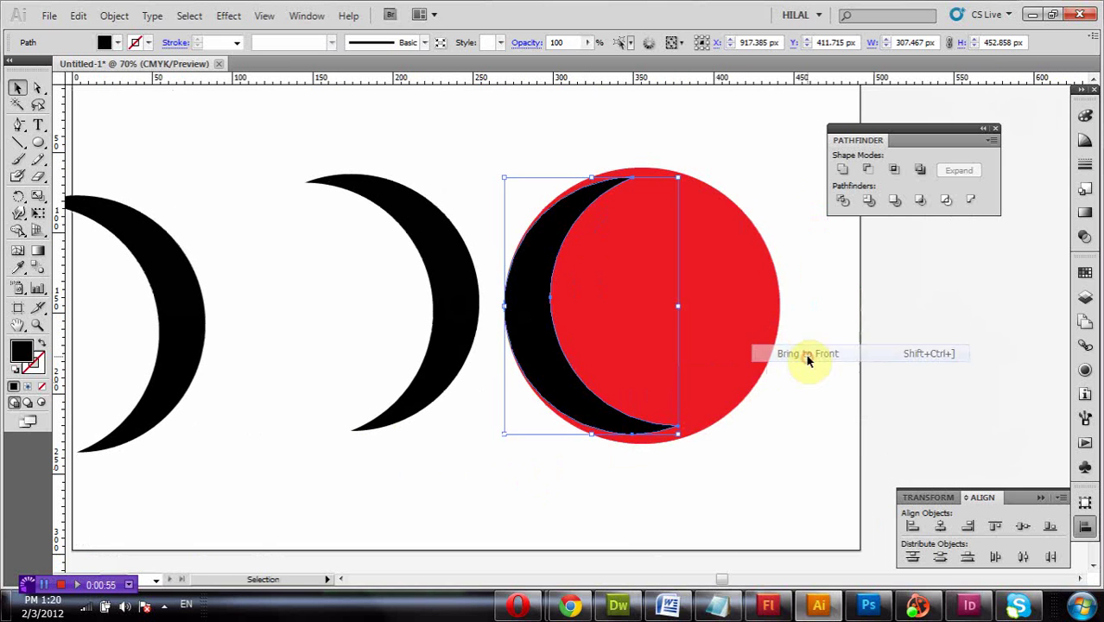
# Shrink the red circle so only a thin black crescent shows along its left edge.
pyautogui.click(732, 350)
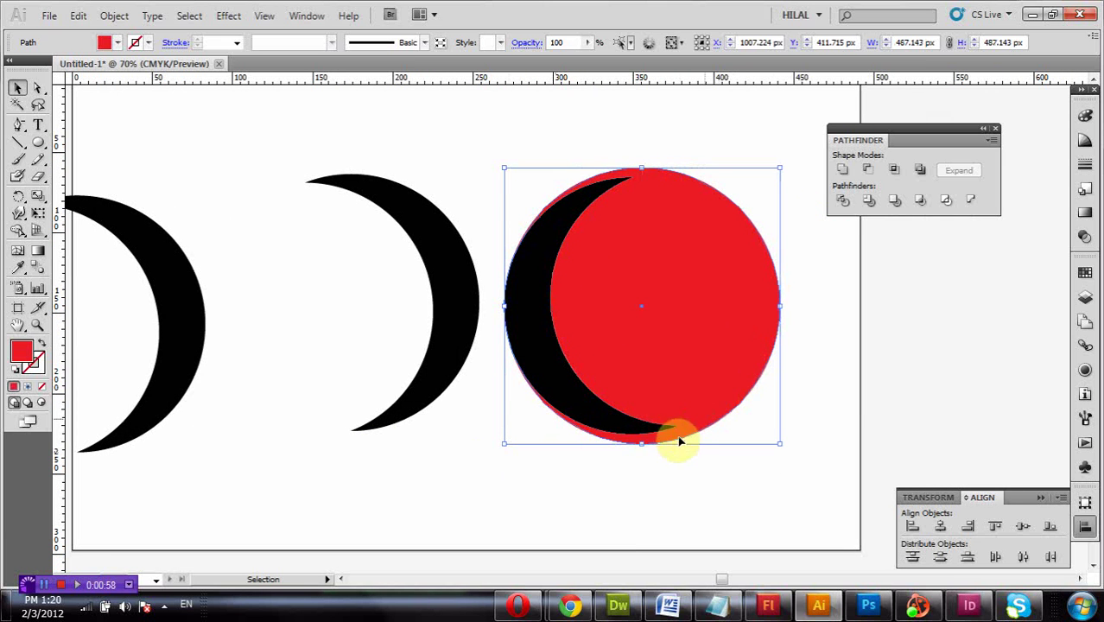
pyautogui.moveTo(680, 441); pyautogui.dragTo(641, 438)
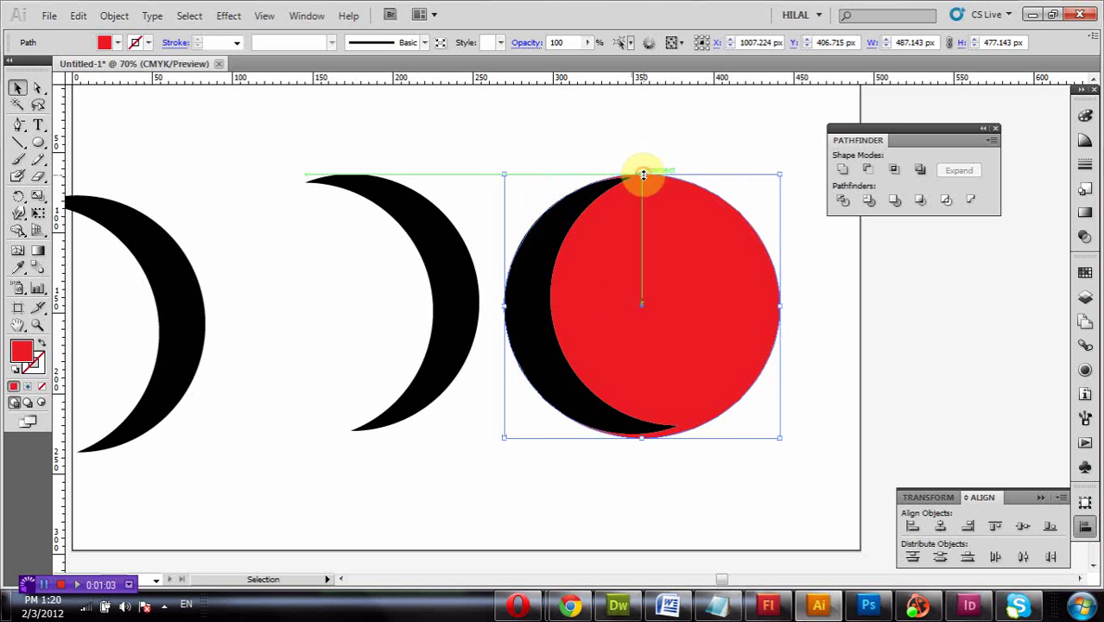
pyautogui.moveTo(643, 165); pyautogui.dragTo(640, 175)
pyautogui.moveTo(778, 437); pyautogui.dragTo(777, 433)
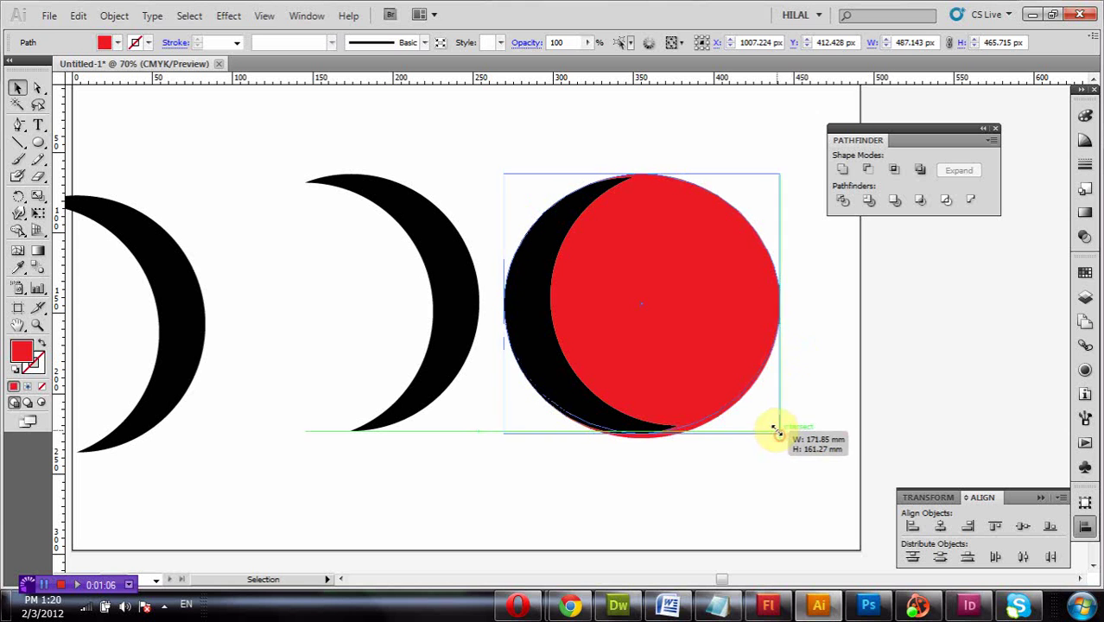
pyautogui.click(782, 480)
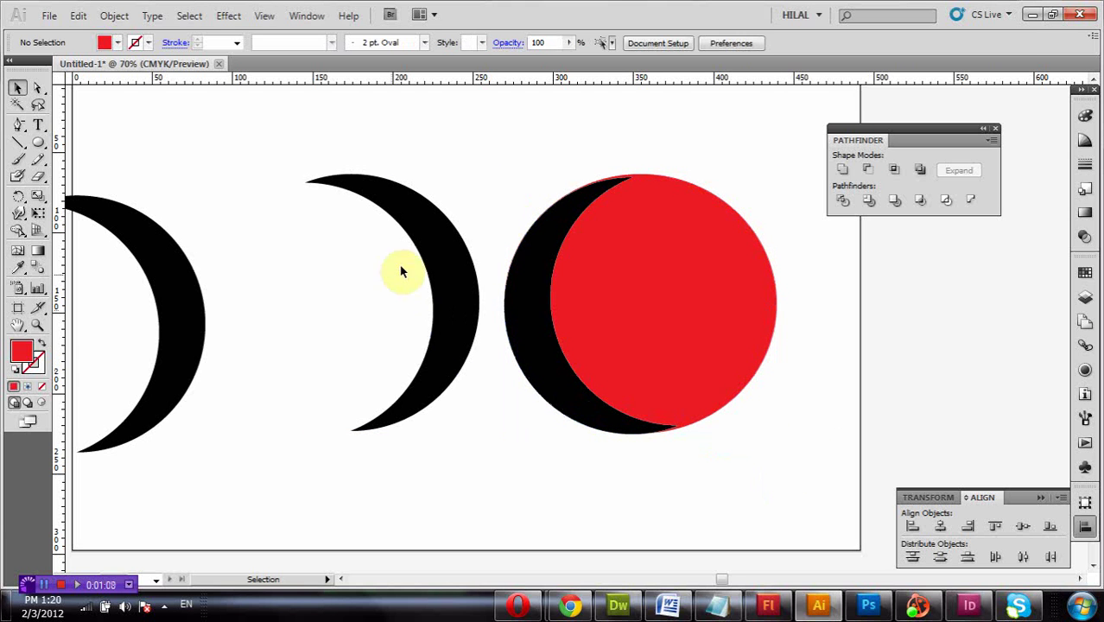
# Bring the other crescent in front of the red circle and rotate it to arc across the top.
pyautogui.moveTo(721, 257)
pyautogui.mouseDown()
pyautogui.moveTo(768, 259)
pyautogui.moveTo(777, 159)
pyautogui.mouseUp()
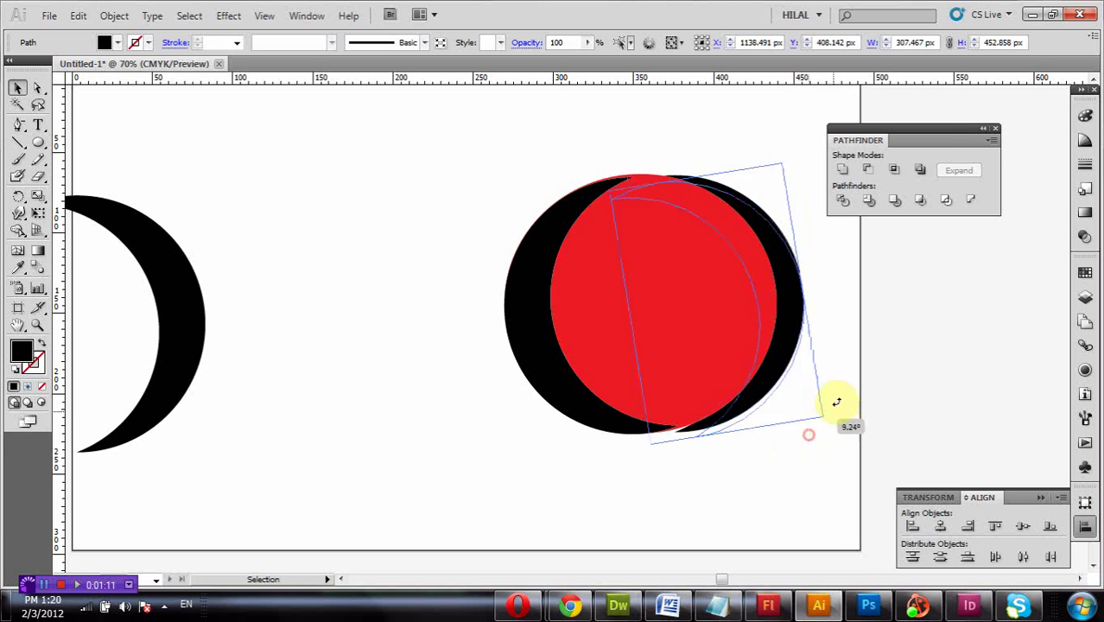
pyautogui.moveTo(806, 433); pyautogui.dragTo(789, 345)
pyautogui.rightClick(791, 345)
pyautogui.moveTo(835, 316)
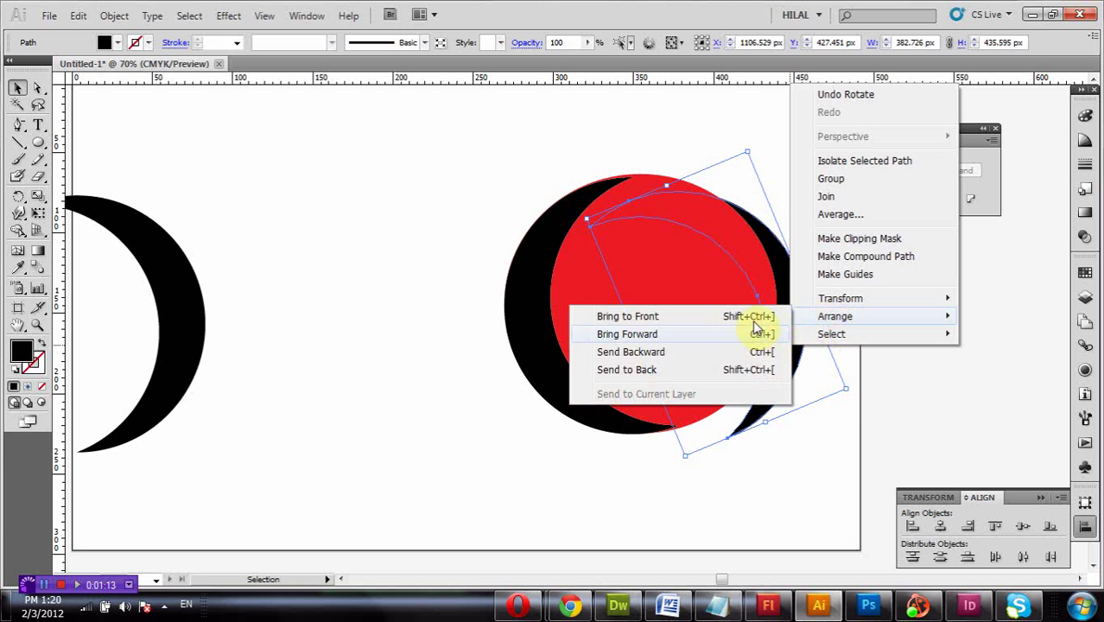
pyautogui.click(764, 316)
pyautogui.moveTo(769, 306)
pyautogui.mouseDown()
pyautogui.moveTo(748, 281)
pyautogui.moveTo(776, 359)
pyautogui.mouseUp()
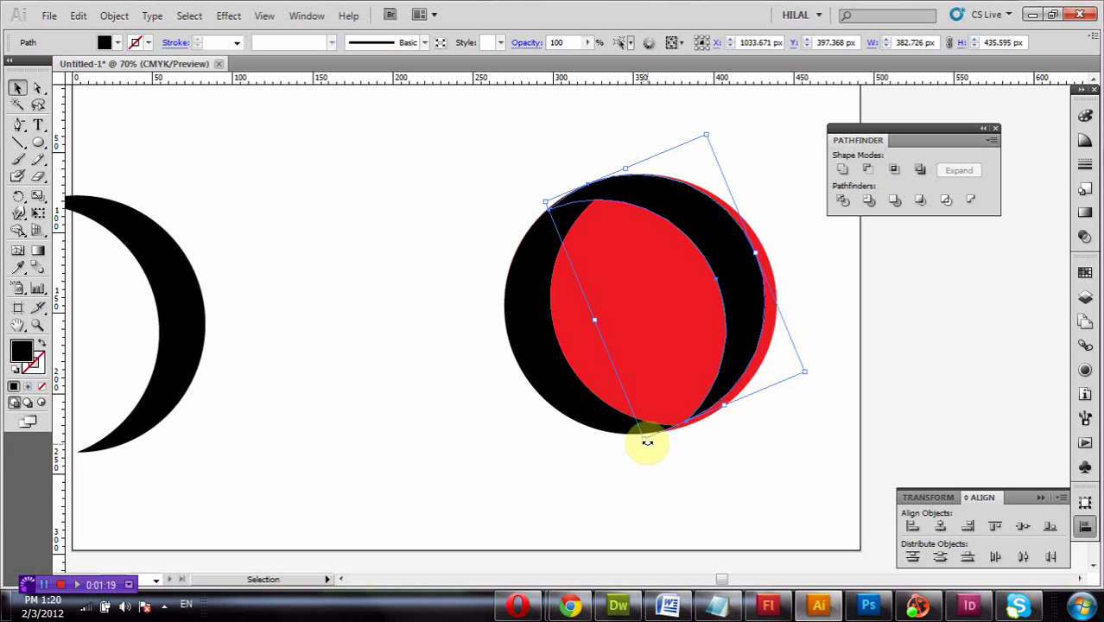
pyautogui.moveTo(647, 442); pyautogui.dragTo(769, 384)
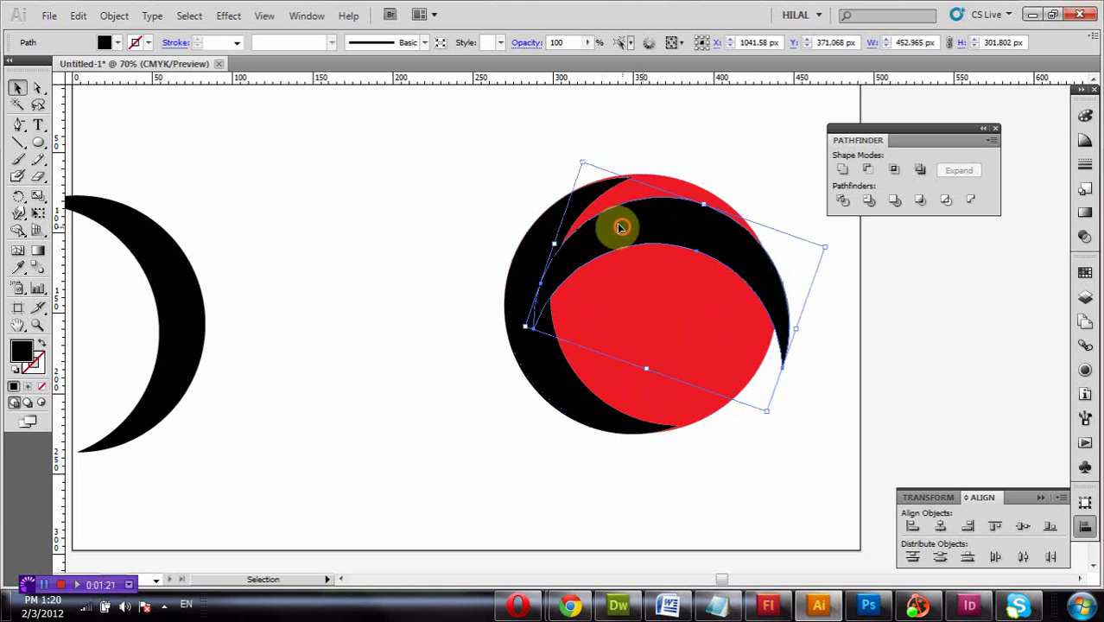
pyautogui.moveTo(620, 227); pyautogui.dragTo(599, 204)
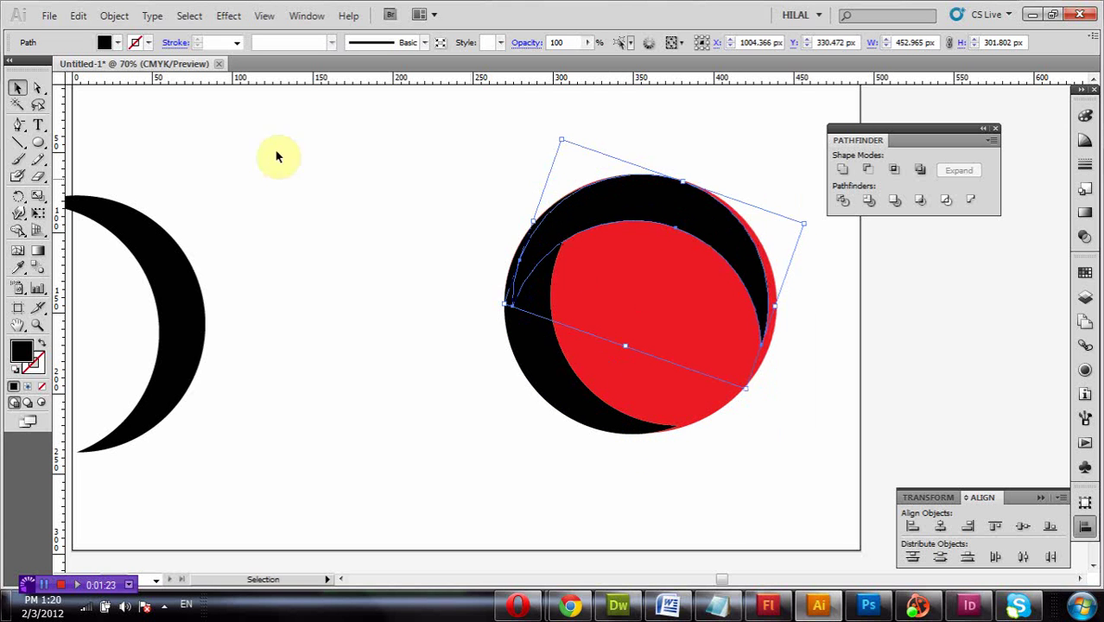
# Colour the arcing crescent grey and zoom in on the circle's top.
pyautogui.click(116, 42)
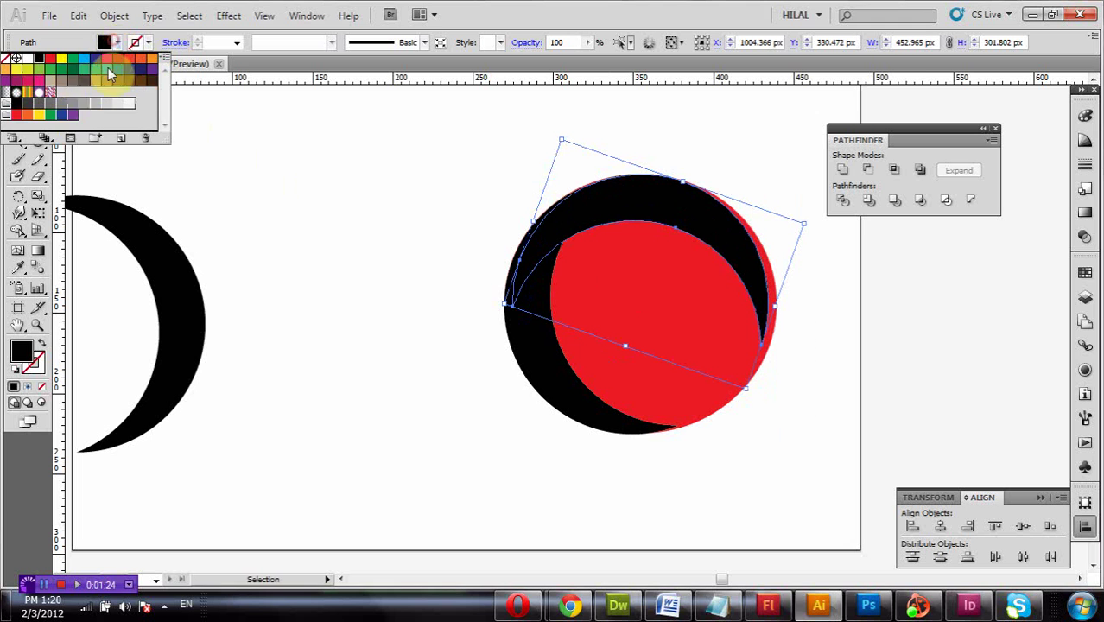
pyautogui.click(72, 104)
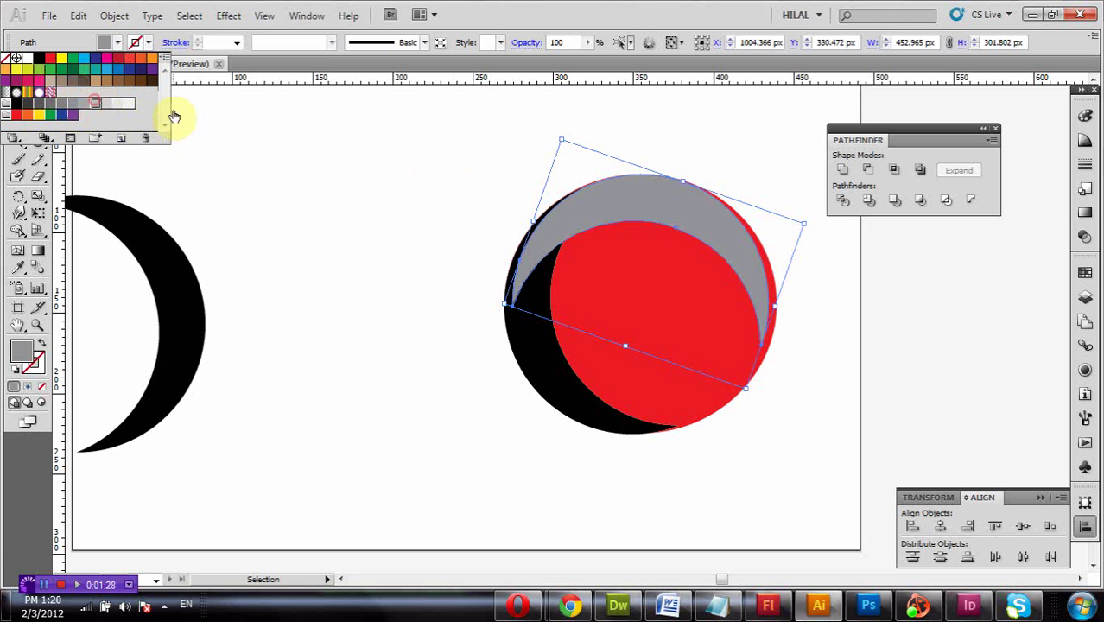
pyautogui.click(38, 325)
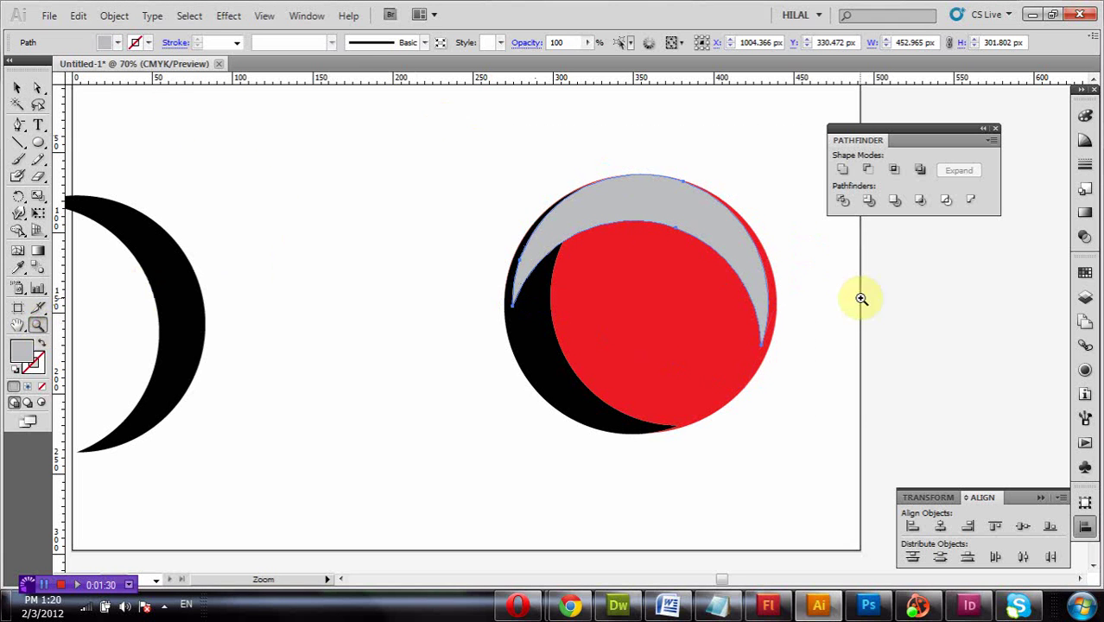
pyautogui.moveTo(861, 298); pyautogui.dragTo(433, 123)
pyautogui.click(19, 97)
# Nudge the grey crescent onto the red circle's upper rim, then fit the artboard in the window.
pyautogui.scroll(-2, 172, 177)
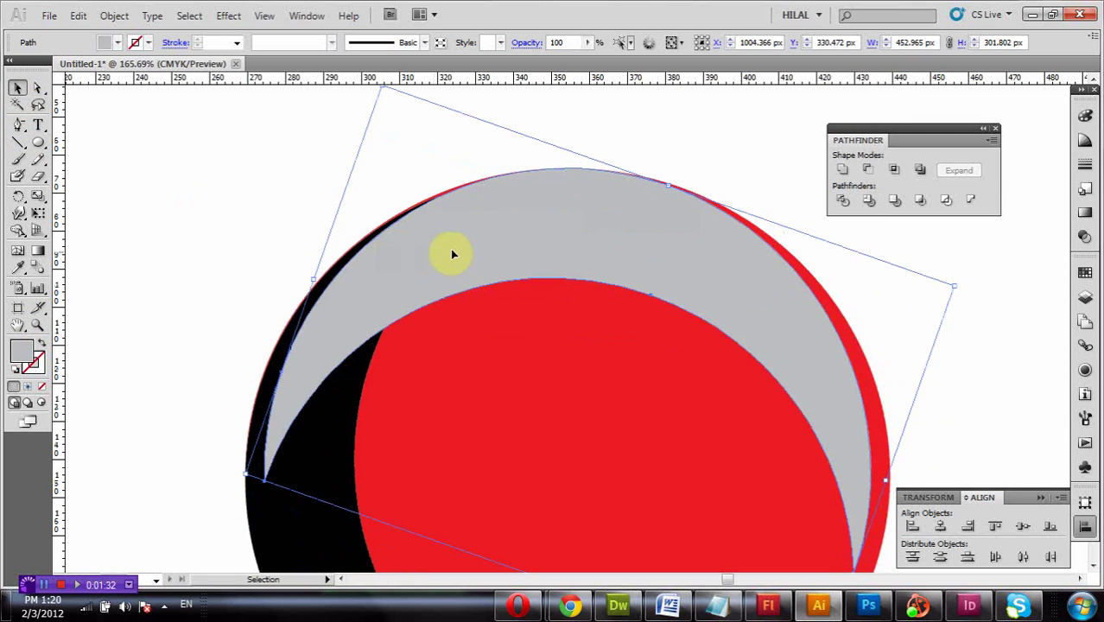
pyautogui.moveTo(450, 249)
pyautogui.mouseDown()
pyautogui.moveTo(438, 246)
pyautogui.moveTo(334, 343)
pyautogui.moveTo(278, 178)
pyautogui.mouseUp()
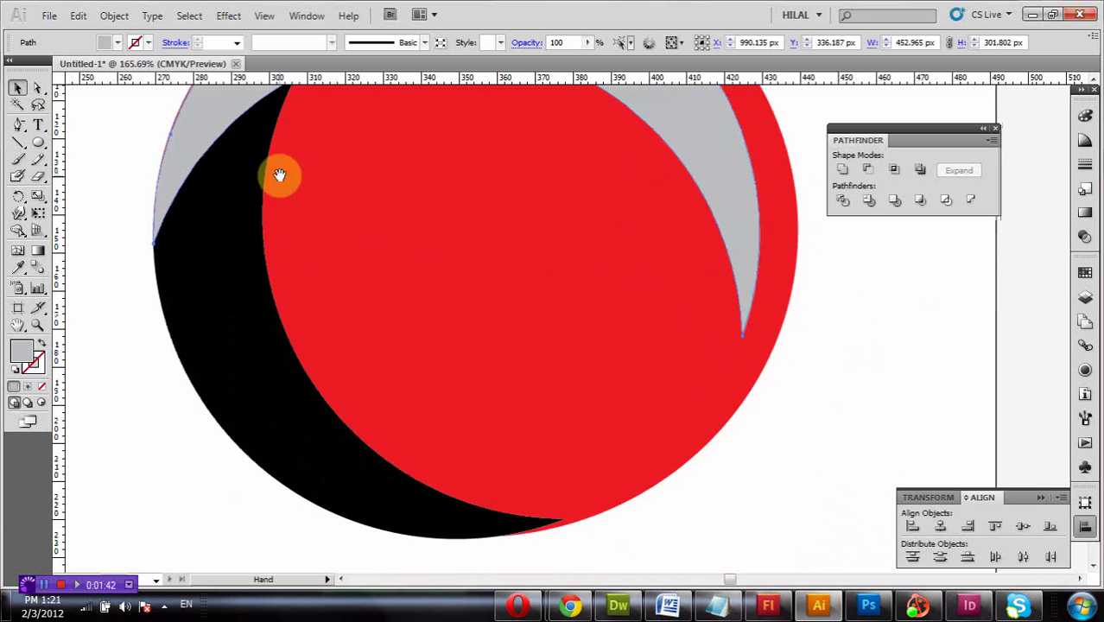
pyautogui.doubleClick(18, 325)
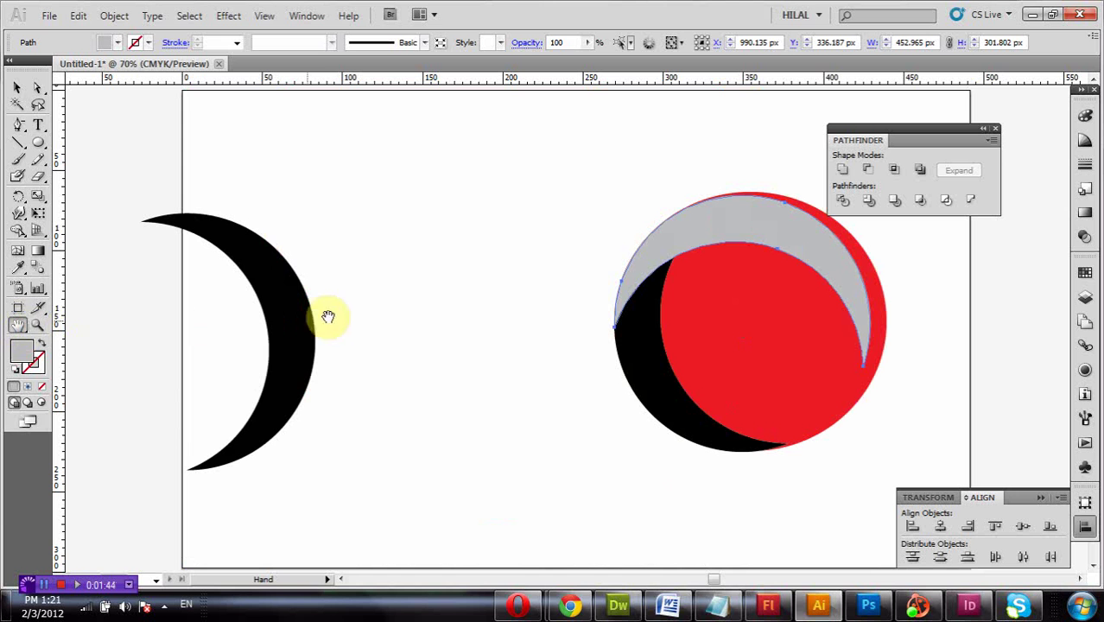
# Rotate the spare black crescent about 58° onto the red circle and bring it to front.
pyautogui.click(18, 87)
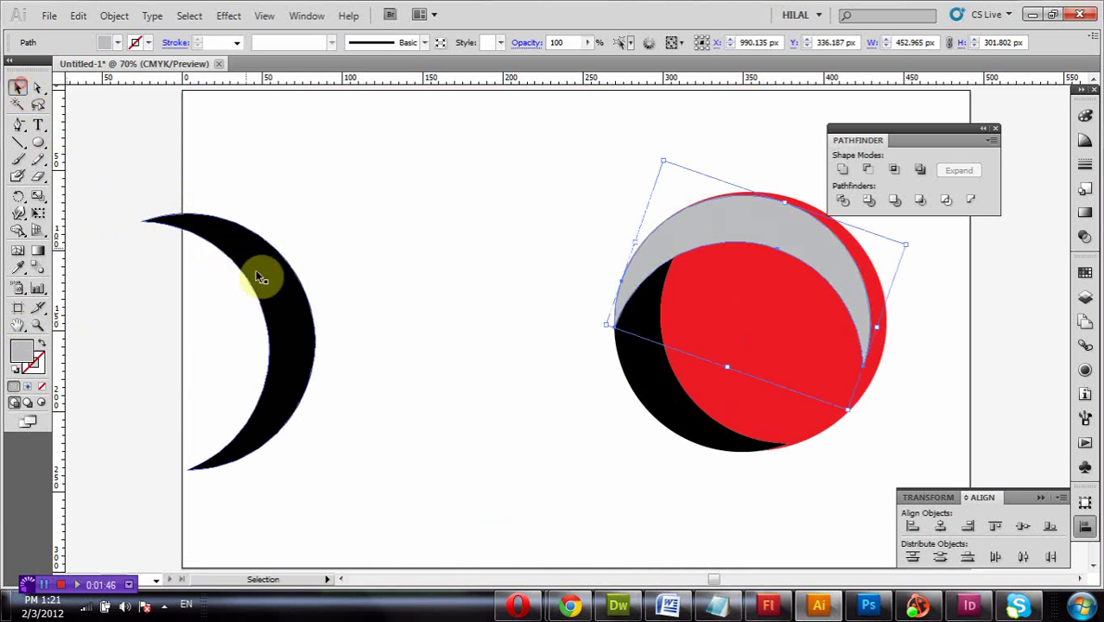
pyautogui.moveTo(261, 277); pyautogui.dragTo(381, 285)
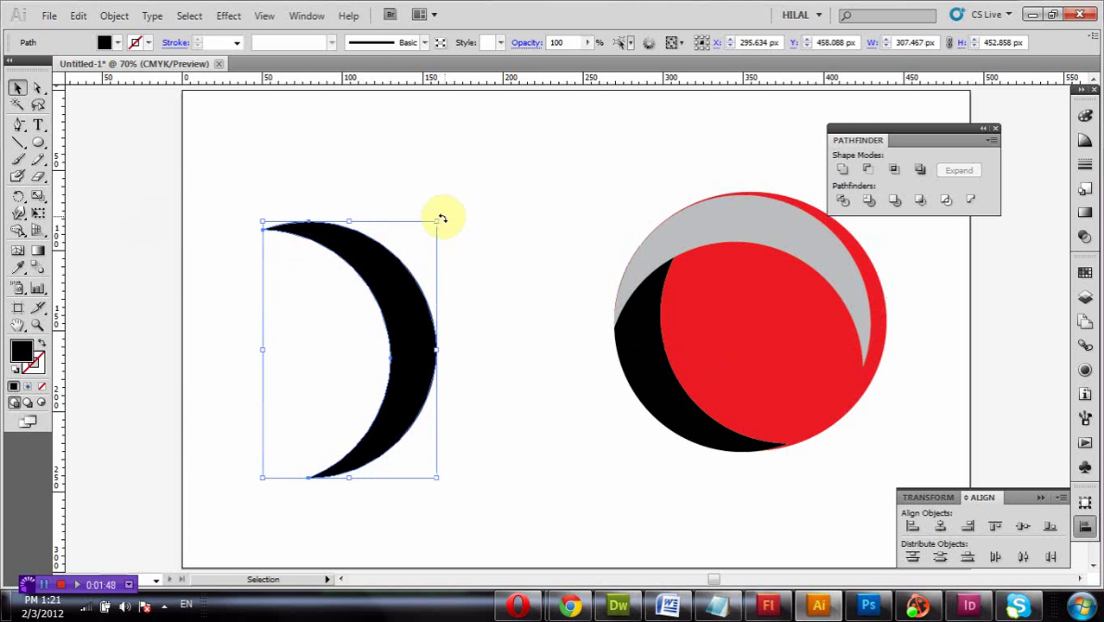
pyautogui.moveTo(441, 219); pyautogui.dragTo(491, 352)
pyautogui.moveTo(428, 375); pyautogui.dragTo(654, 397)
pyautogui.rightClick(657, 411)
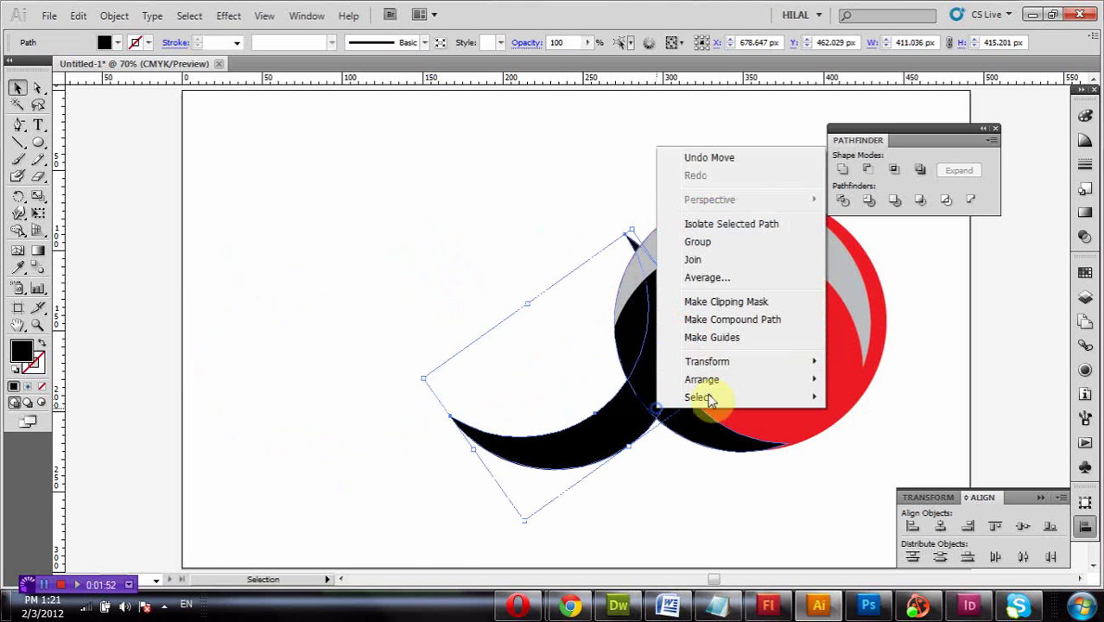
pyautogui.moveTo(701, 379)
pyautogui.click(837, 384)
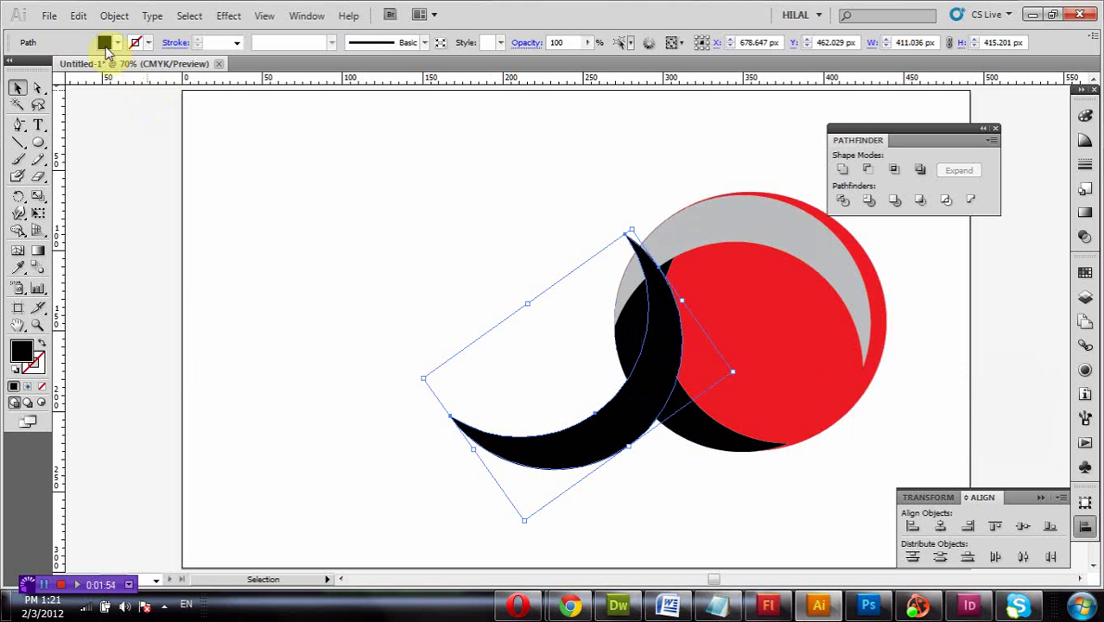
# Fill that crescent light grey, set it on the ring's lower right, and move the red circle left.
pyautogui.click(104, 42)
pyautogui.click(118, 105)
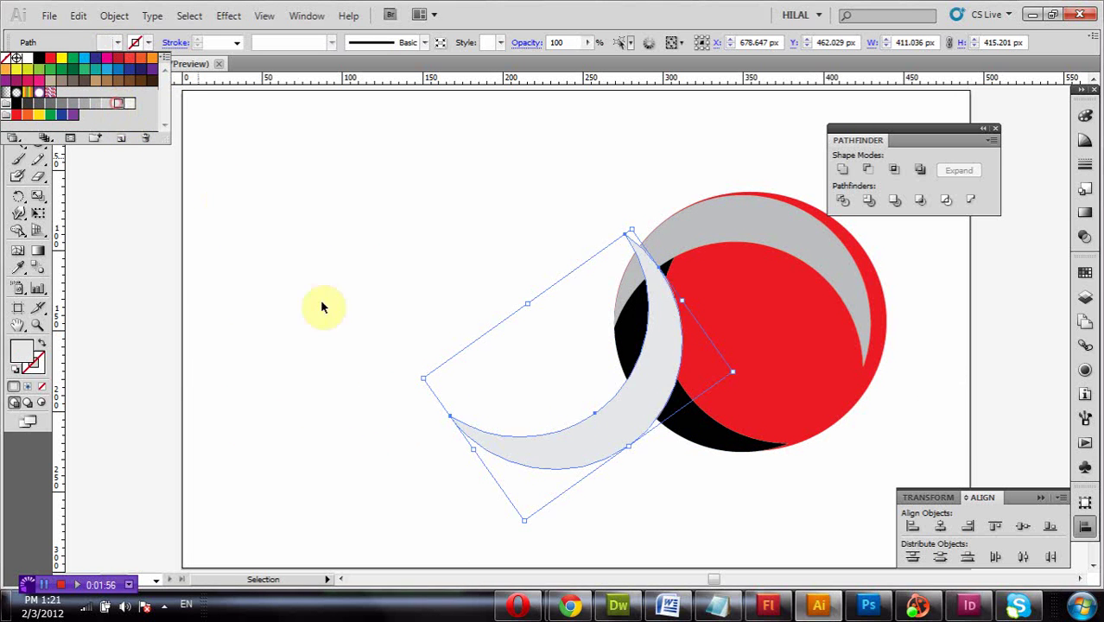
pyautogui.click(603, 441)
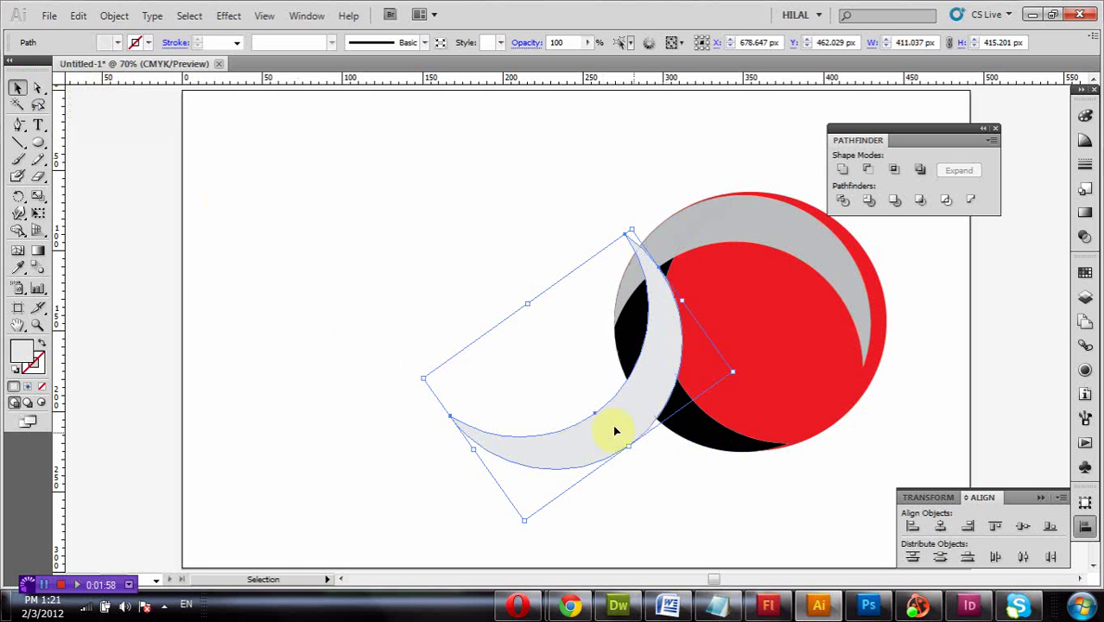
pyautogui.moveTo(611, 430); pyautogui.dragTo(800, 414)
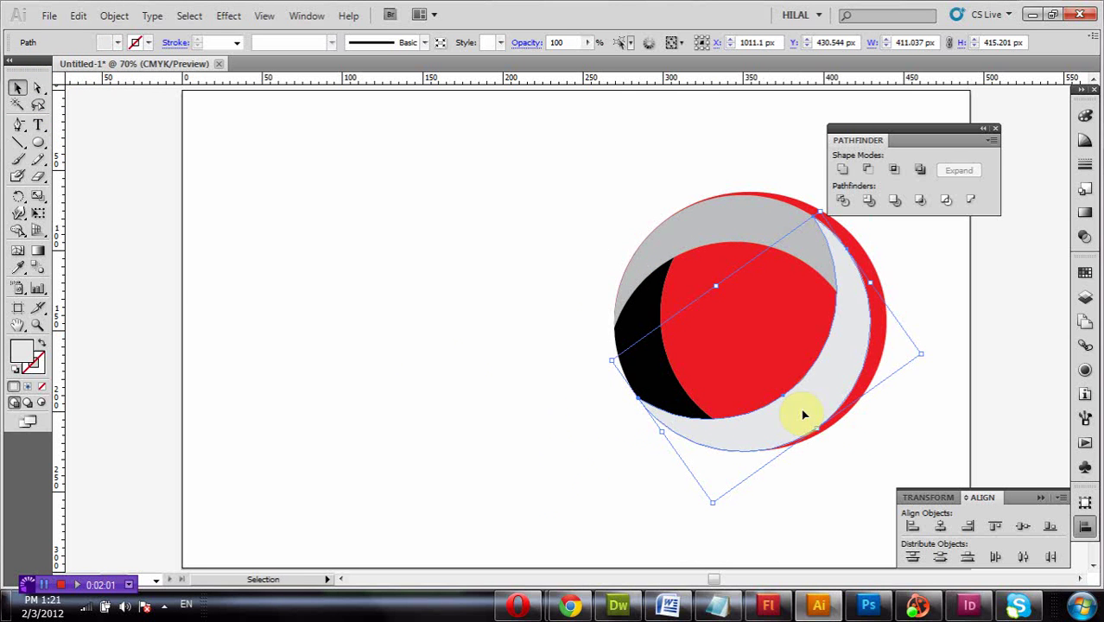
pyautogui.click(934, 316)
pyautogui.moveTo(862, 264); pyautogui.dragTo(200, 315)
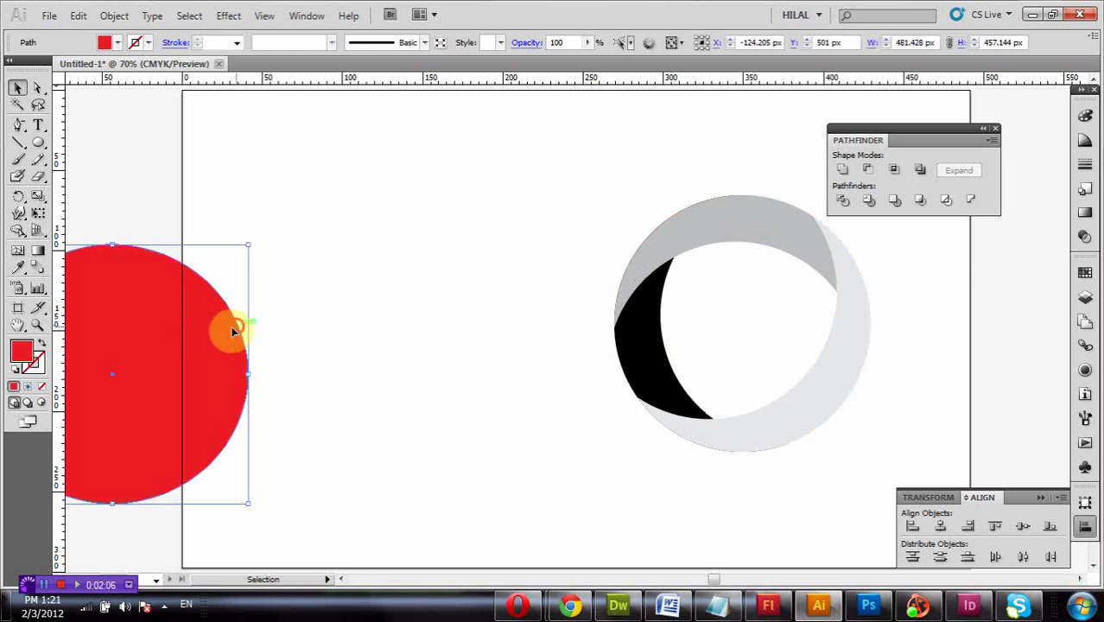
# Bring the black crescent to the front over the grey crescents.
pyautogui.moveTo(739, 485); pyautogui.dragTo(523, 446)
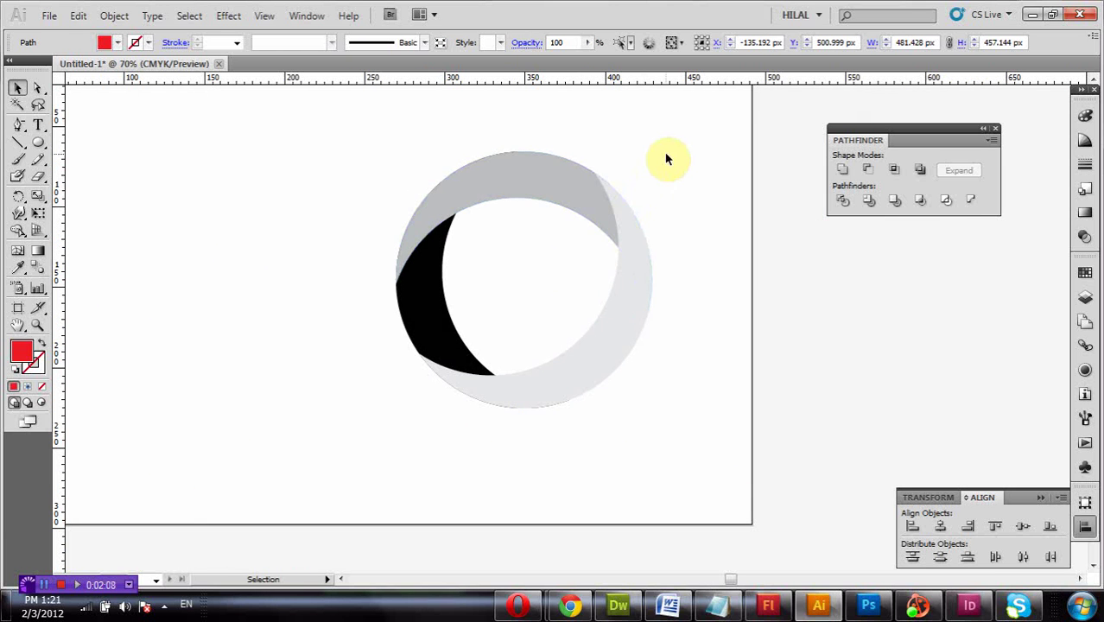
pyautogui.keyDown('ctrl'); pyautogui.click(426, 308); pyautogui.keyUp('ctrl')
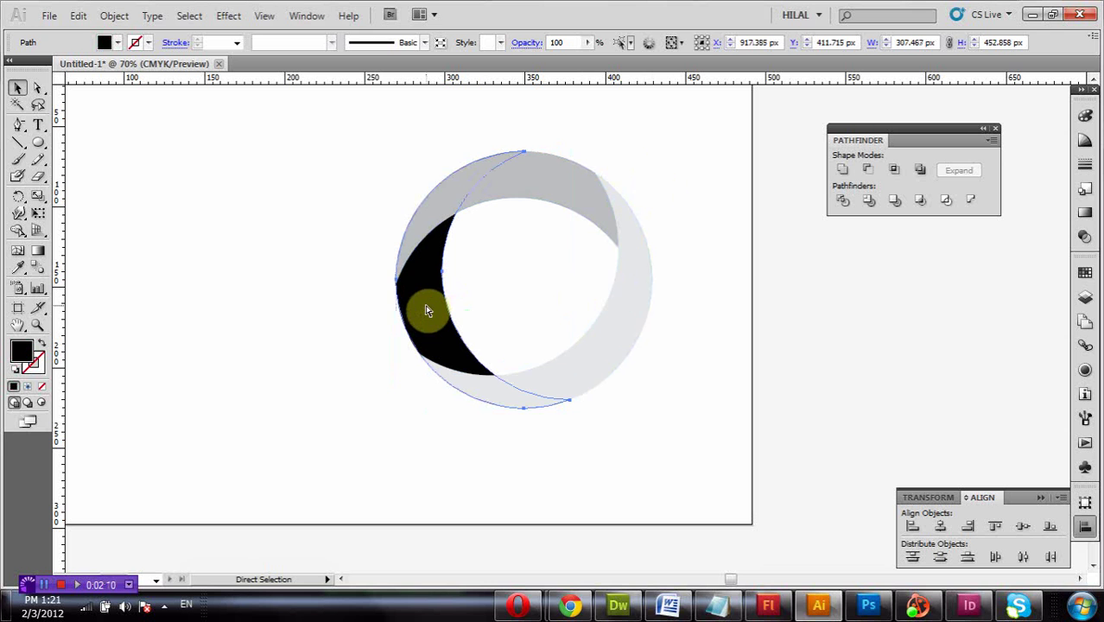
pyautogui.click(317, 293)
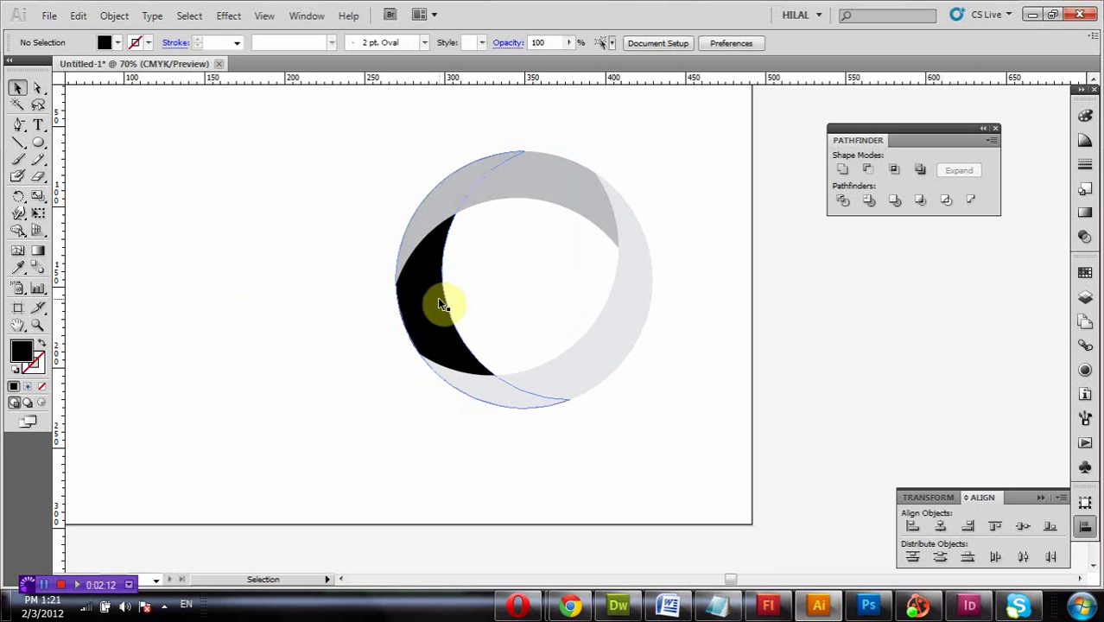
pyautogui.rightClick(438, 299)
pyautogui.moveTo(519, 532)
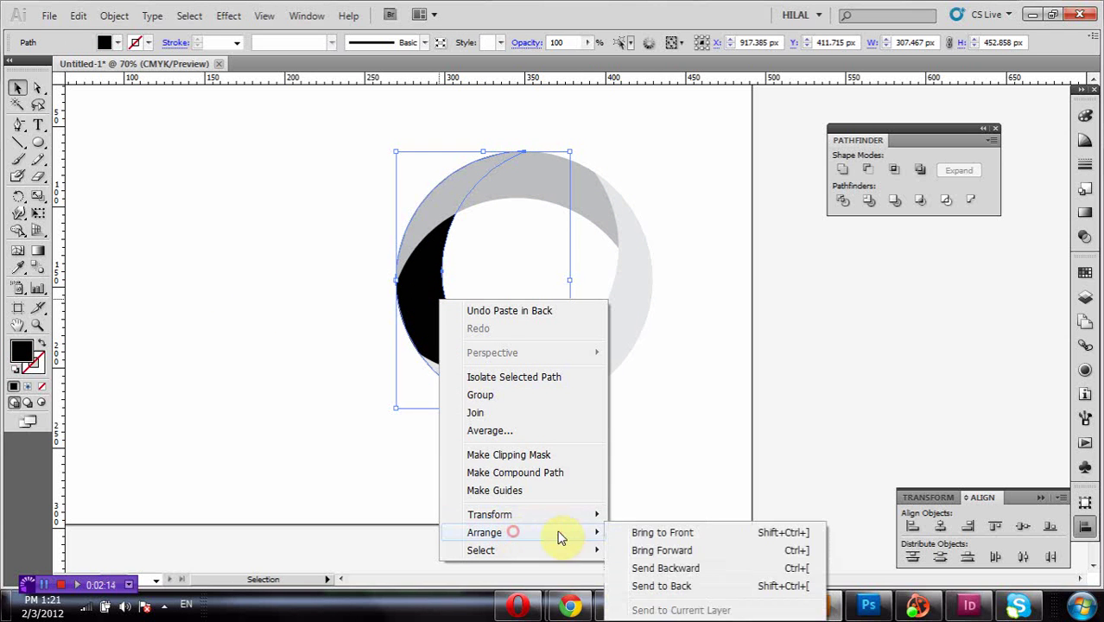
pyautogui.click(666, 534)
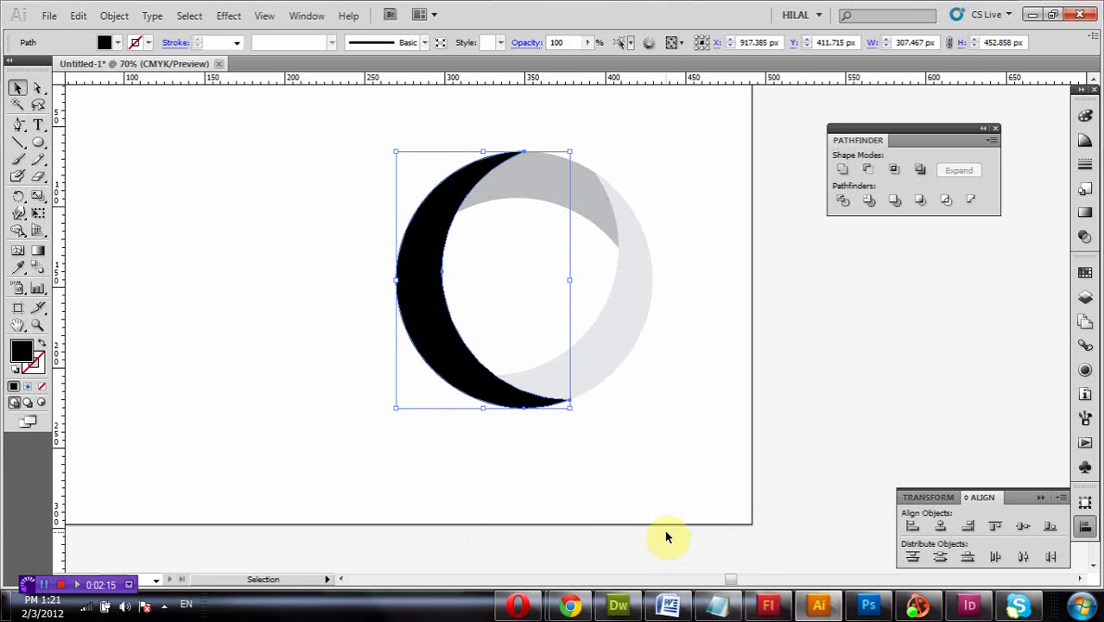
pyautogui.click(678, 446)
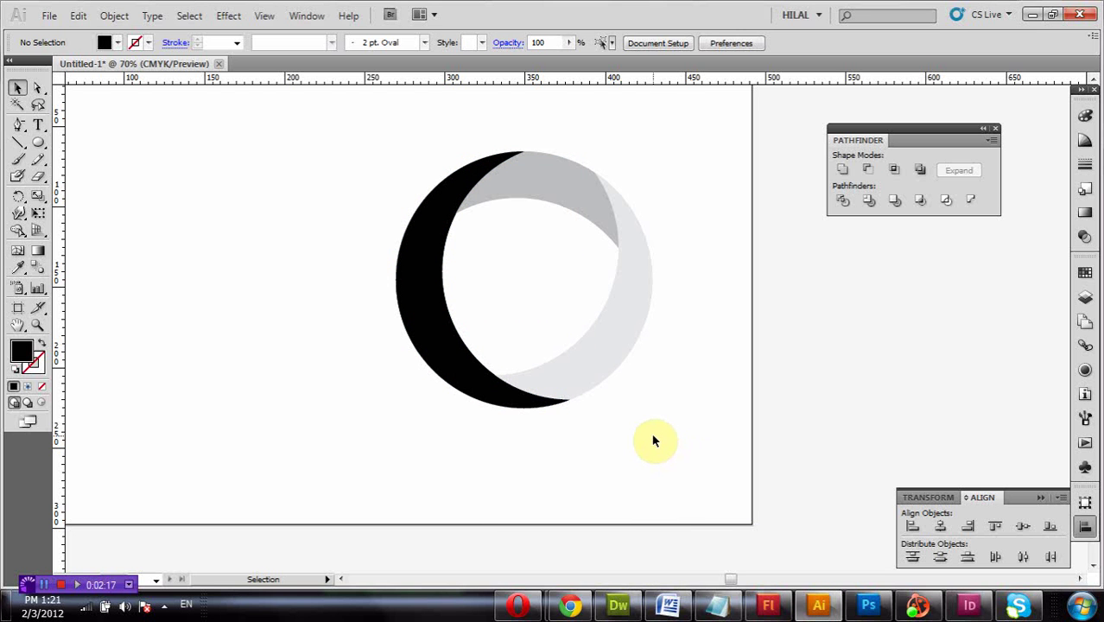
# Select the light grey crescent's path with Direct Selection, then clear the selection.
pyautogui.press('a')
pyautogui.click(606, 364)
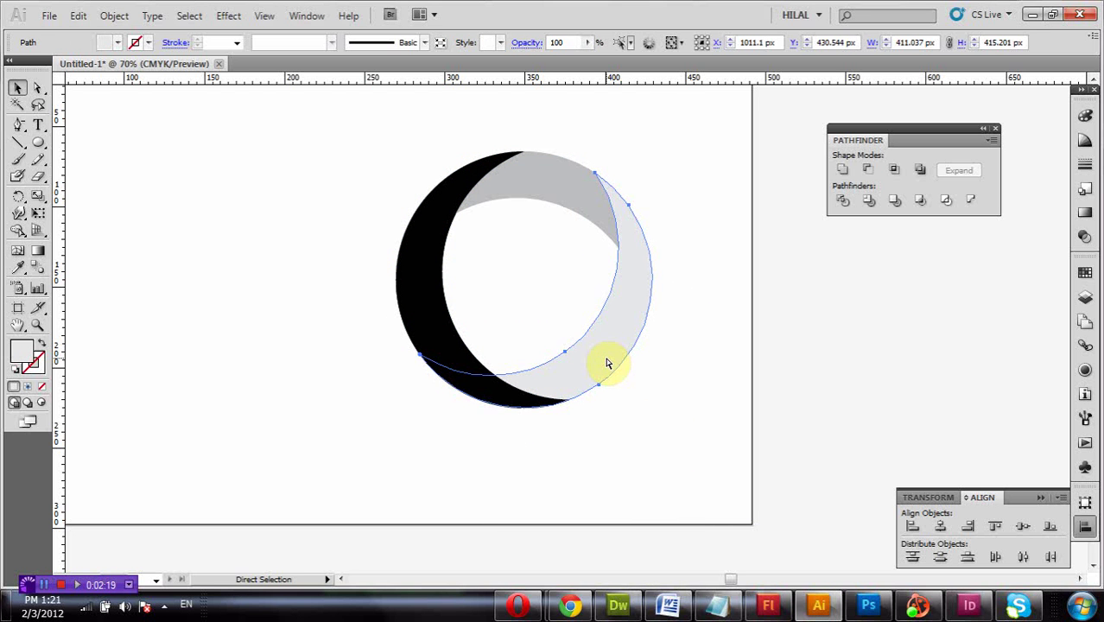
pyautogui.press('v')
pyautogui.click(693, 446)
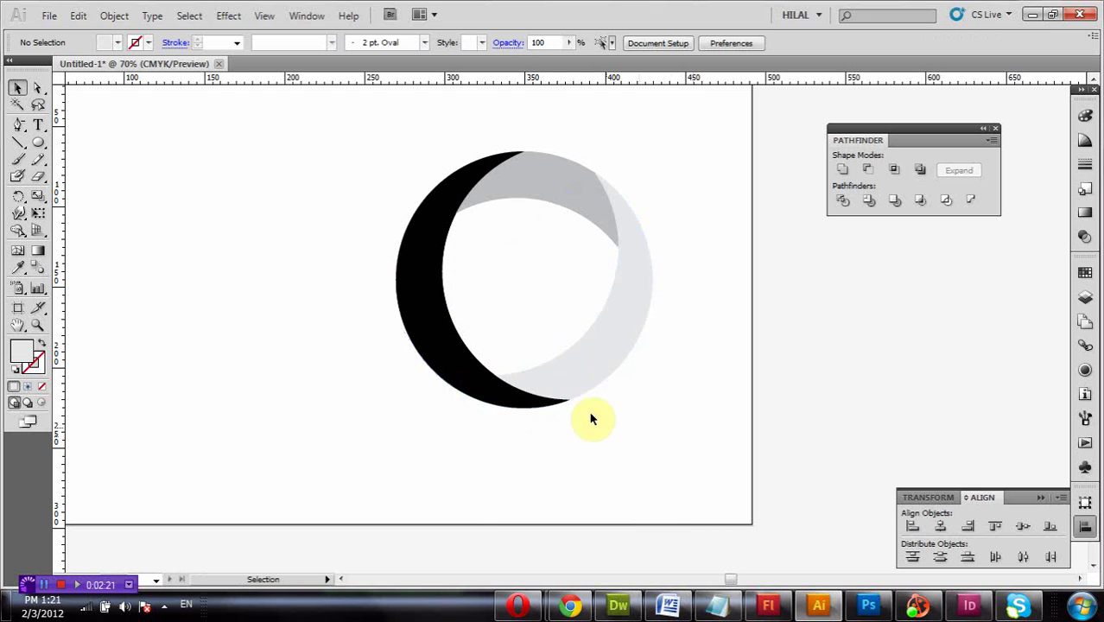
pyautogui.click(493, 381)
pyautogui.keyDown('shift'); pyautogui.click(607, 361); pyautogui.keyUp('shift')
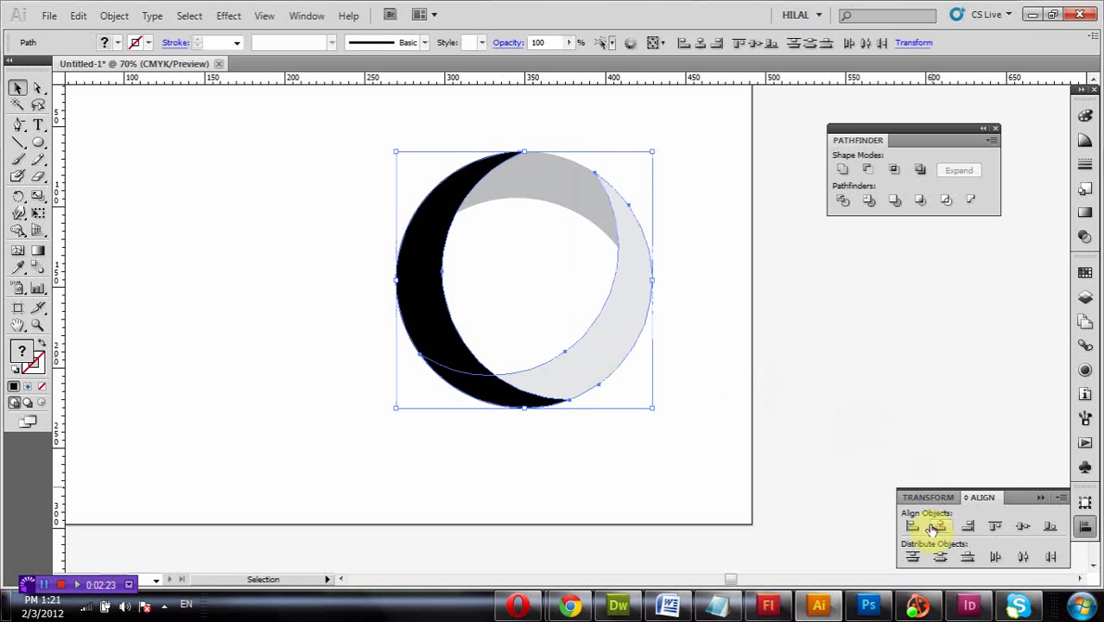
pyautogui.click(864, 170)
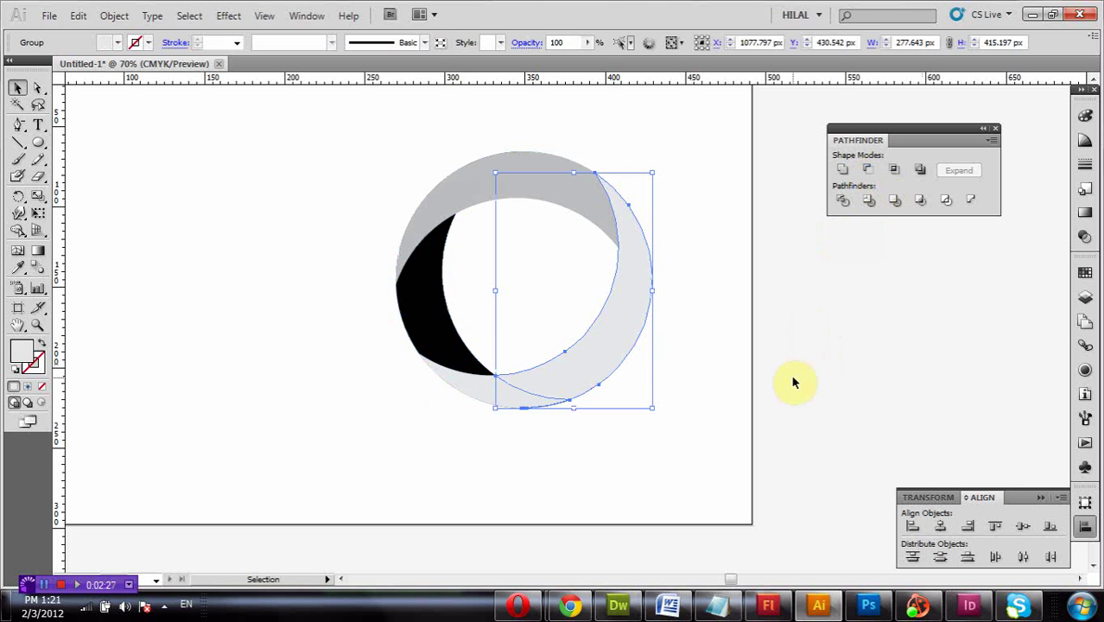
pyautogui.press('a')
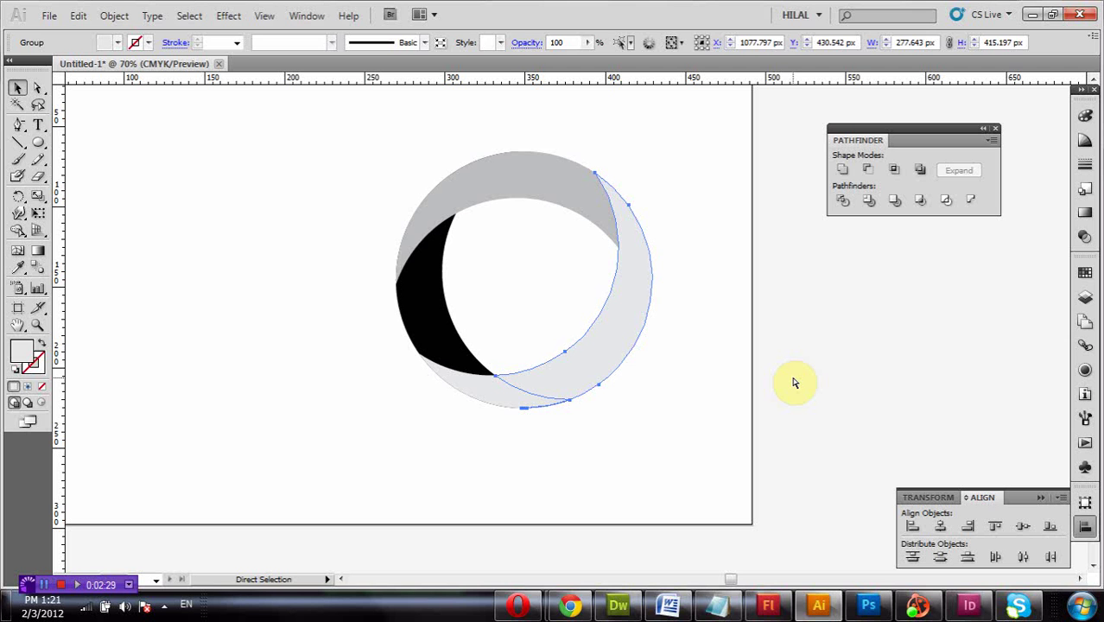
pyautogui.hotkey('ctrl', 'z')
pyautogui.hotkey('ctrl', 'z')
pyautogui.hotkey('ctrl', 'z')
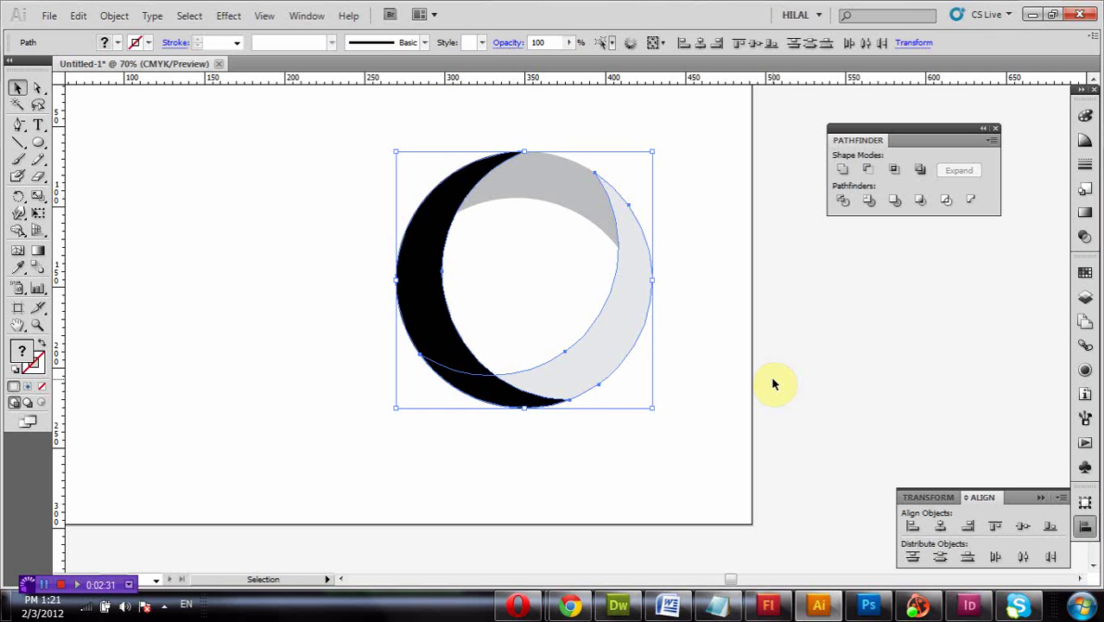
pyautogui.click(773, 385)
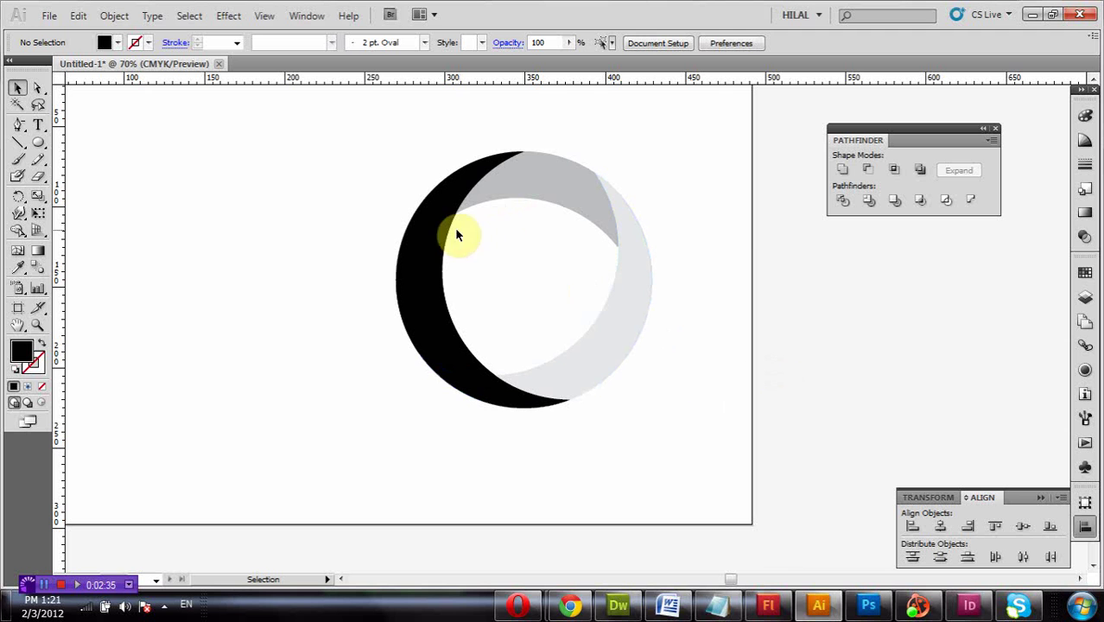
pyautogui.click(435, 275)
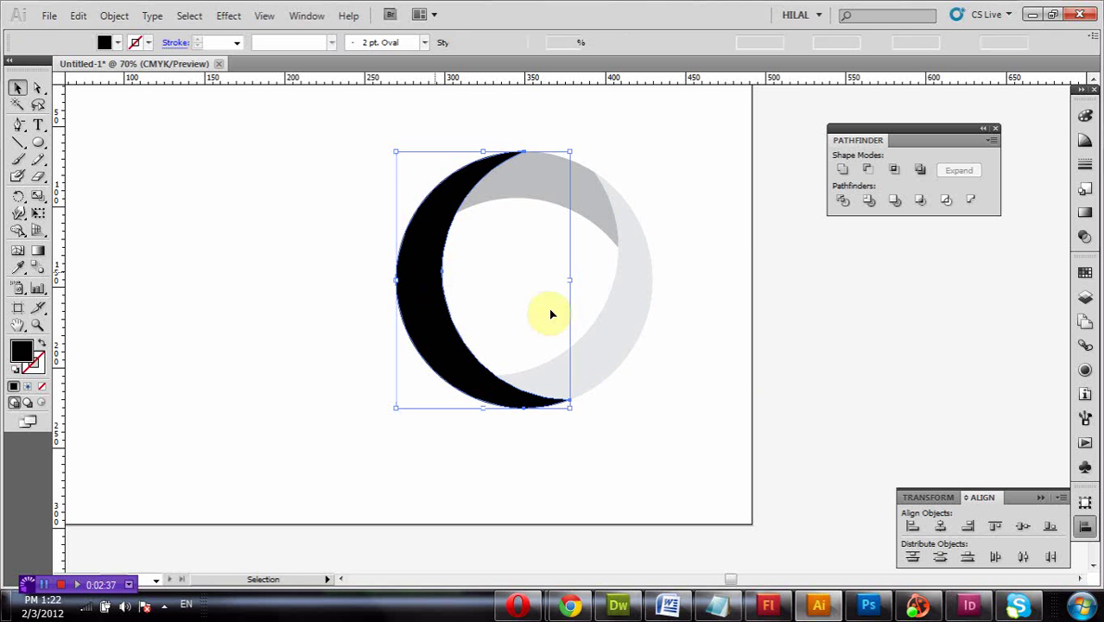
pyautogui.keyDown('shift'); pyautogui.click(609, 366); pyautogui.keyUp('shift')
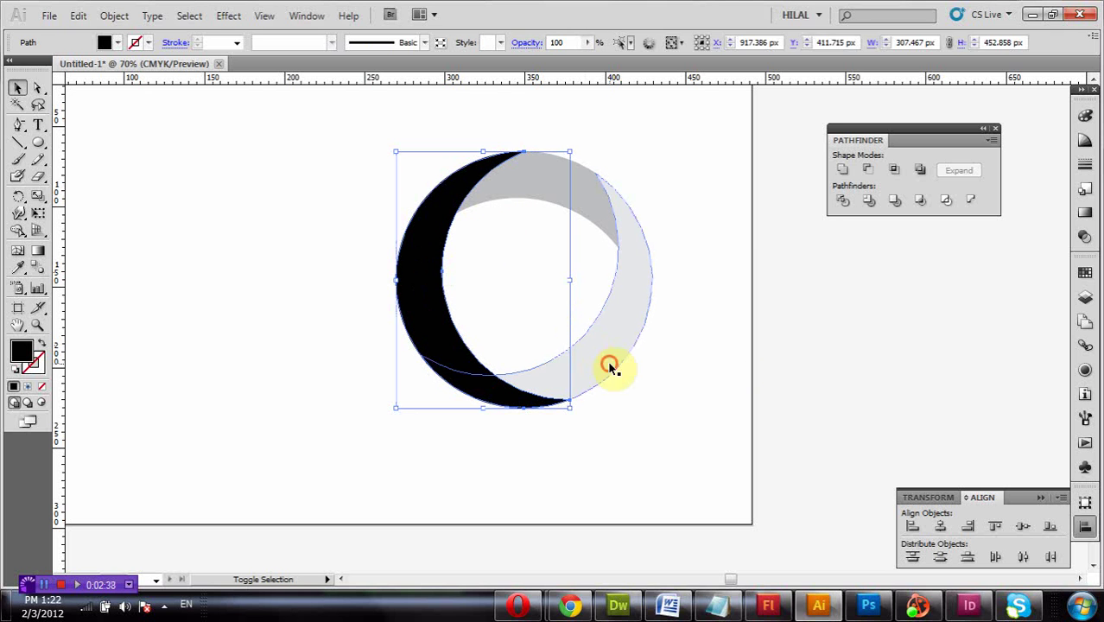
pyautogui.click(680, 416)
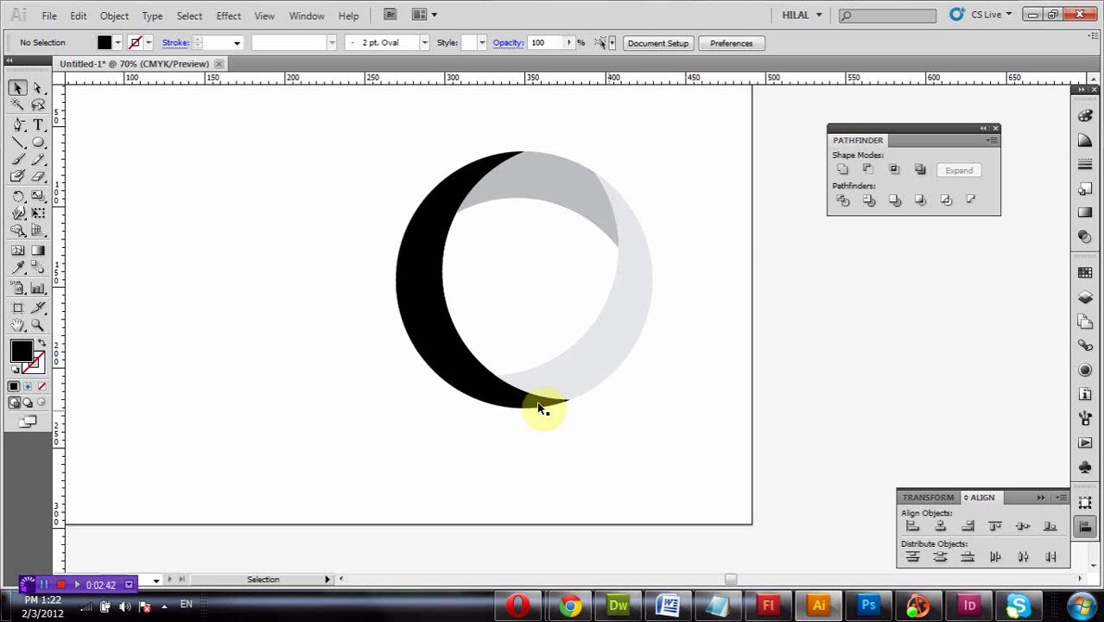
pyautogui.click(596, 376)
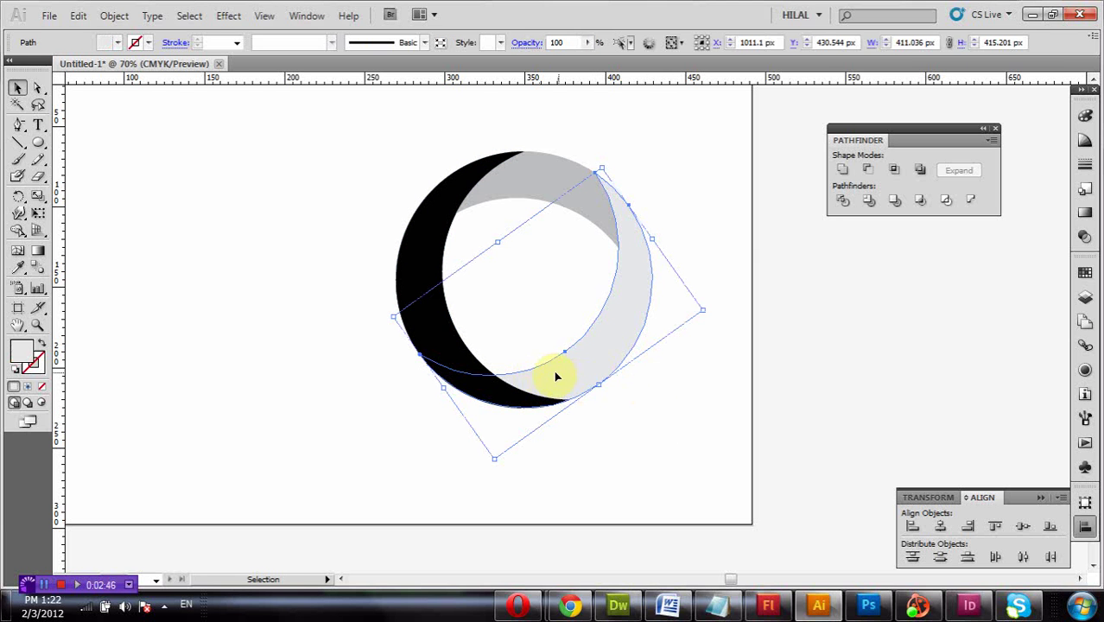
pyautogui.keyDown('shift'); pyautogui.click(417, 263); pyautogui.keyUp('shift')
pyautogui.click(674, 443)
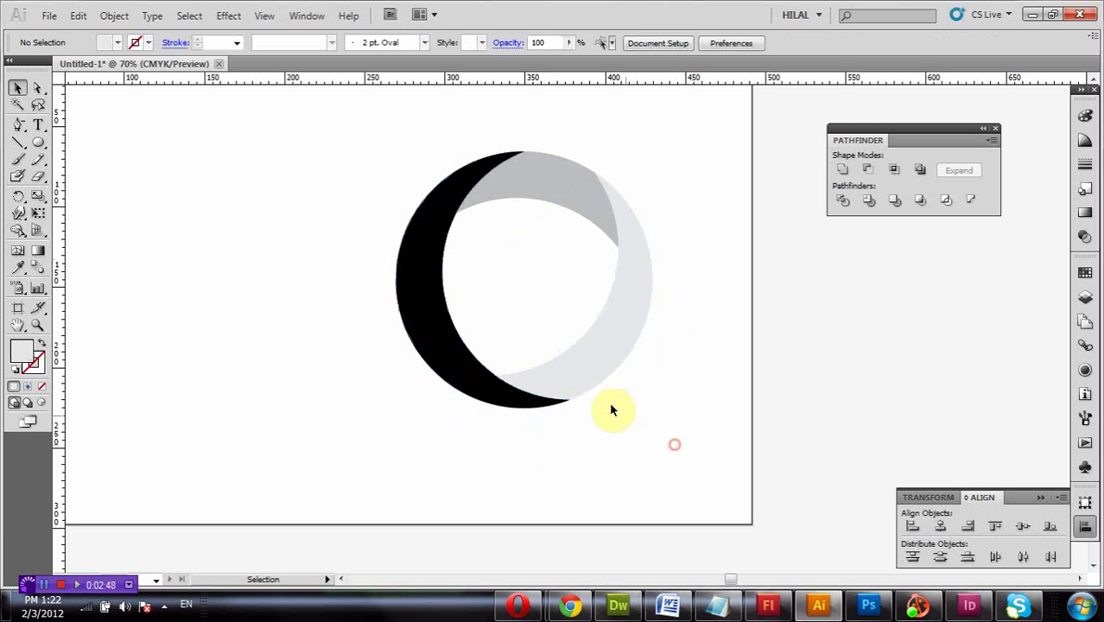
# Bring the light grey crescent to the front.
pyautogui.click(564, 384)
pyautogui.rightClick(566, 384)
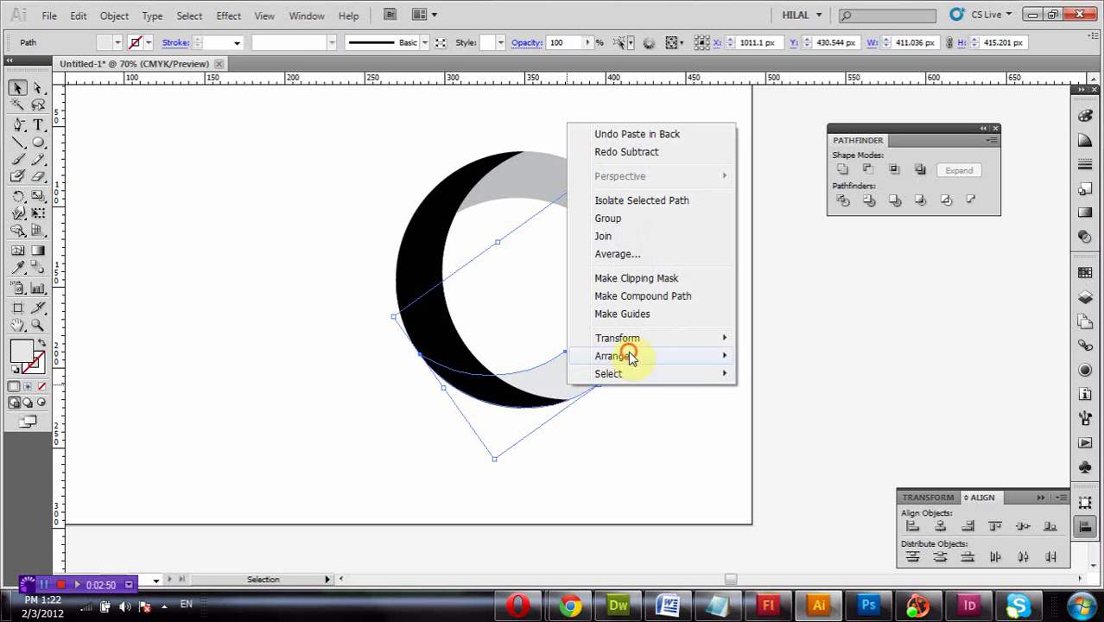
pyautogui.click(780, 358)
pyautogui.click(682, 406)
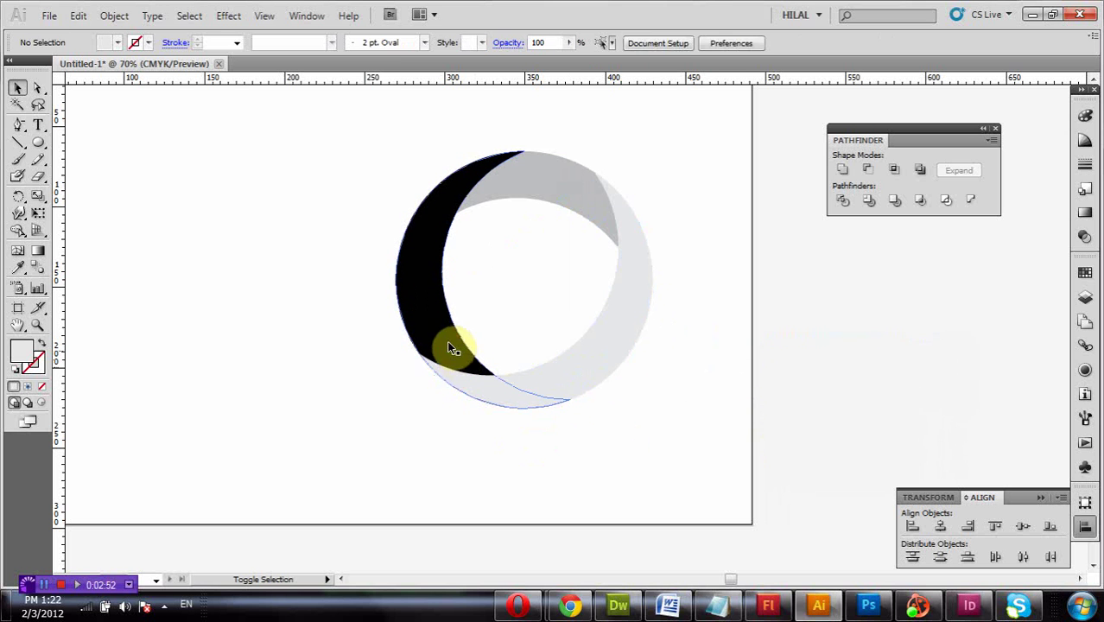
# Subtract the light grey crescent from the black one with Pathfinder Minus Front.
pyautogui.click(579, 370)
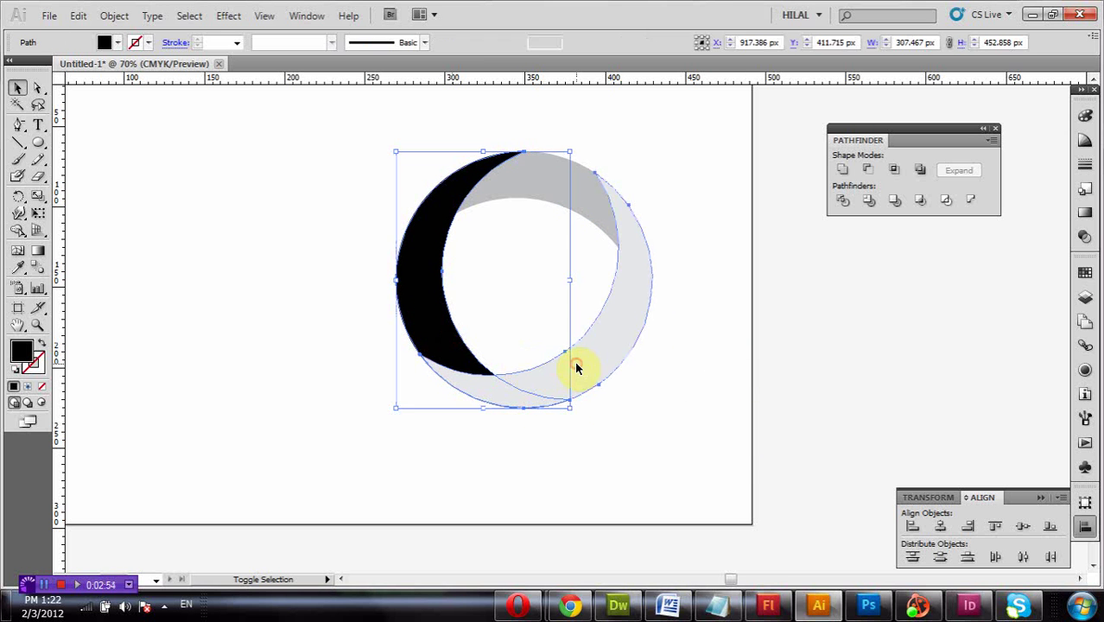
pyautogui.keyDown('shift'); pyautogui.click(578, 368); pyautogui.keyUp('shift')
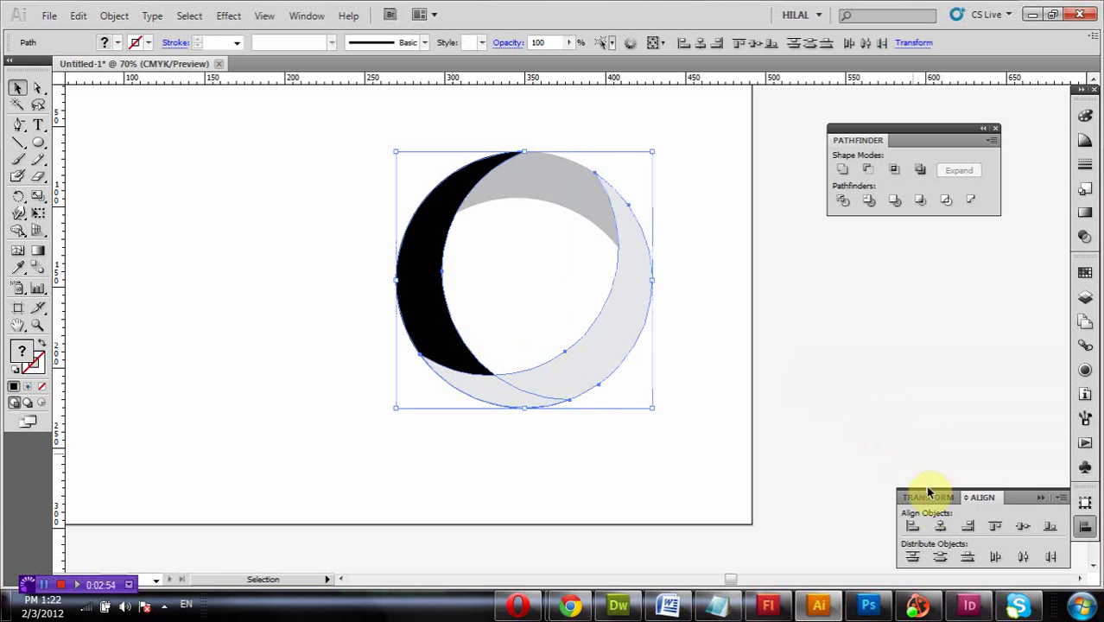
pyautogui.click(866, 173)
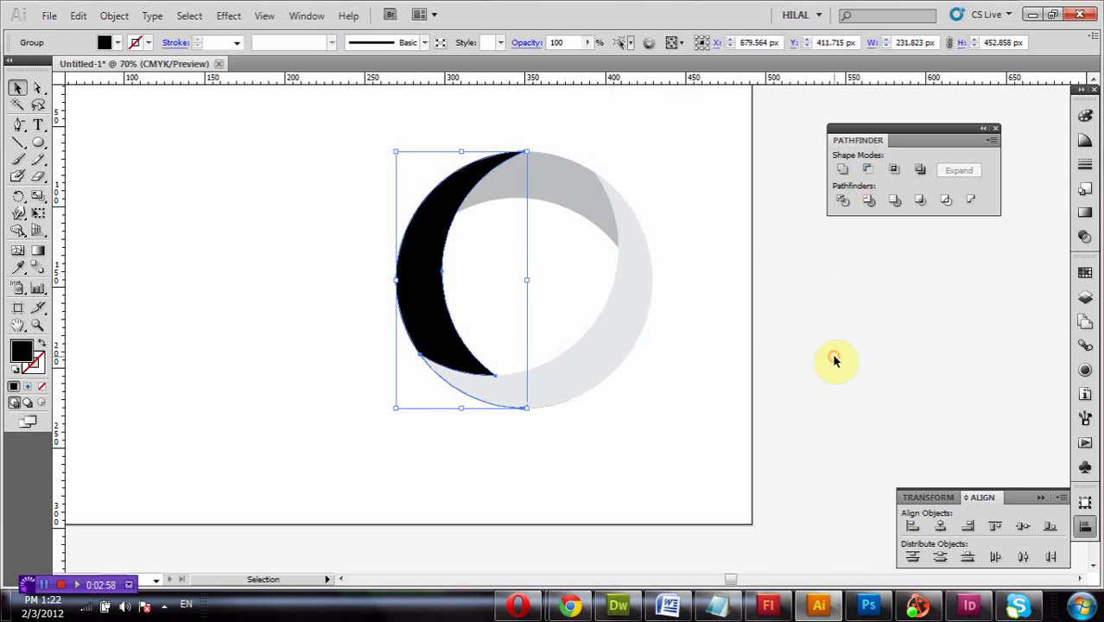
pyautogui.click(742, 321)
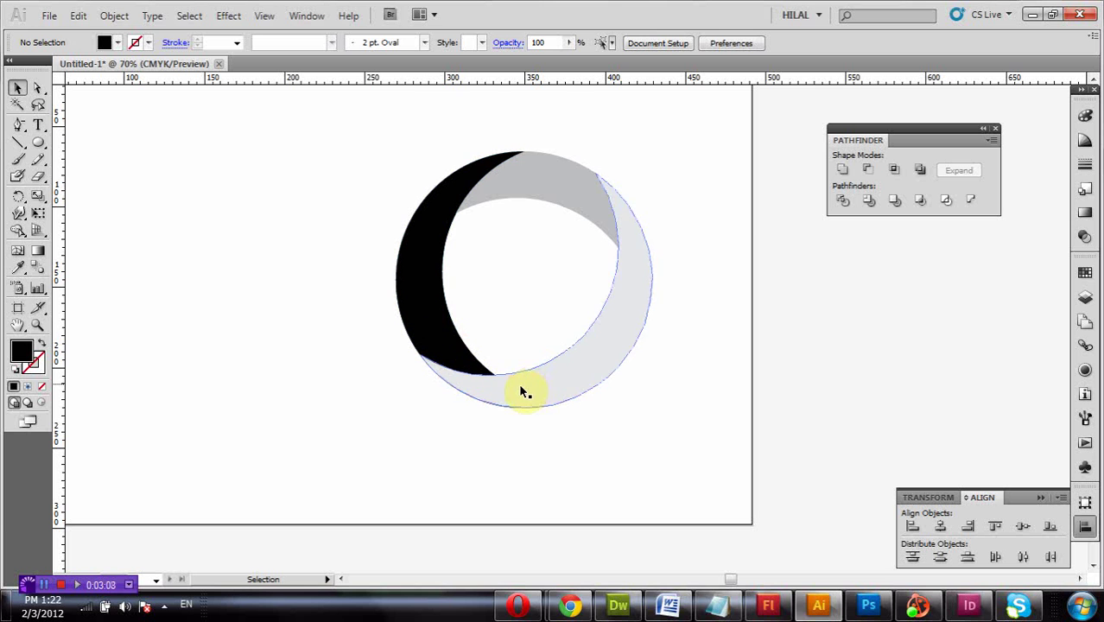
# Copy both crescents of the ring to the left.
pyautogui.keyDown('shift'); pyautogui.click(440, 306); pyautogui.keyUp('shift')
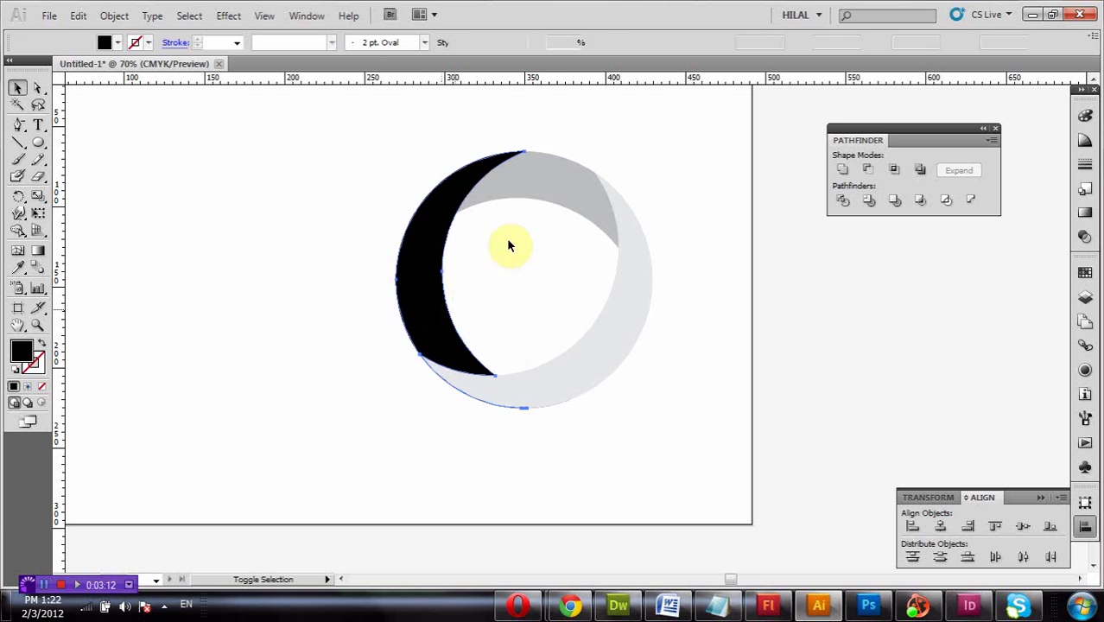
pyautogui.keyDown('shift'); pyautogui.click(601, 364); pyautogui.keyUp('shift')
pyautogui.moveTo(601, 365); pyautogui.dragTo(255, 379)
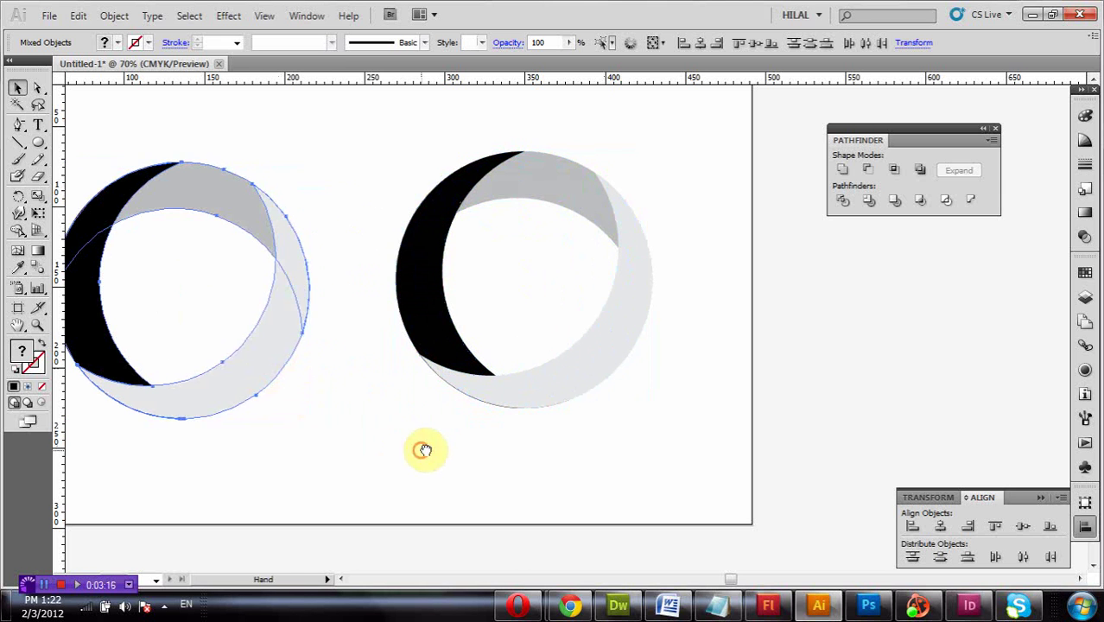
pyautogui.moveTo(425, 449); pyautogui.dragTo(579, 433)
# Try pulling the black and light grey crescents out of the right ring, undoing both moves.
pyautogui.moveTo(580, 303); pyautogui.dragTo(769, 346)
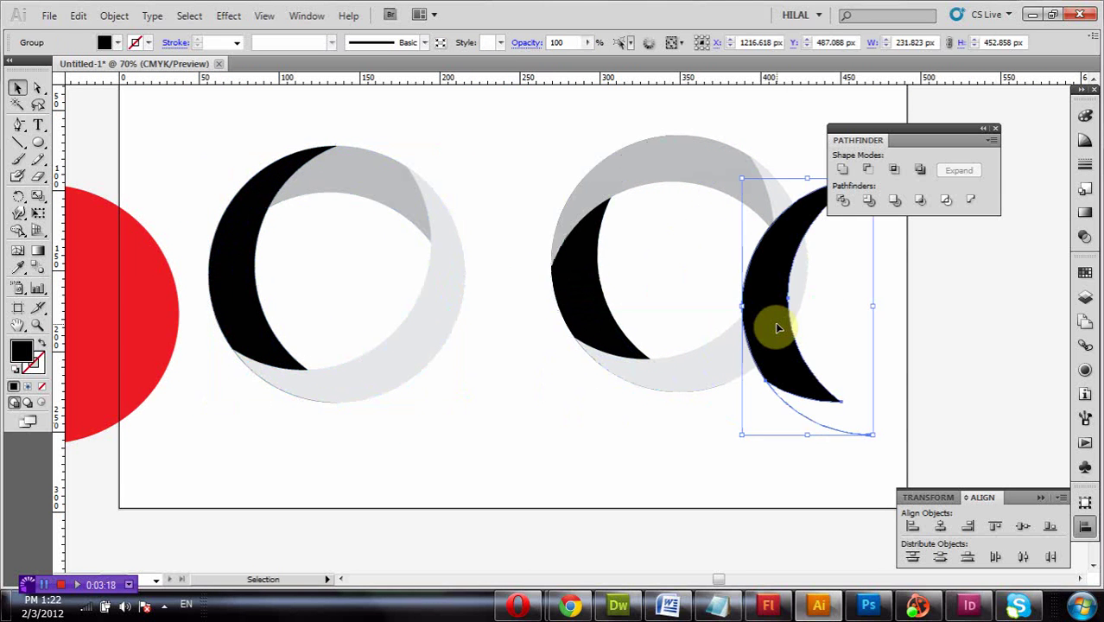
pyautogui.hotkey('ctrl', 'z')
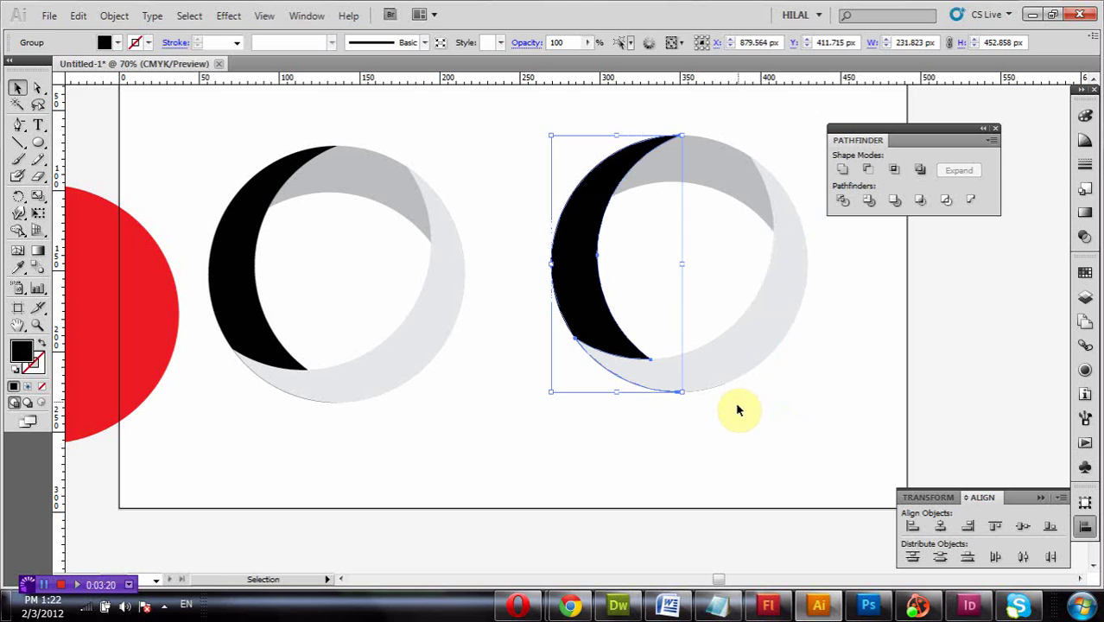
pyautogui.click(737, 411)
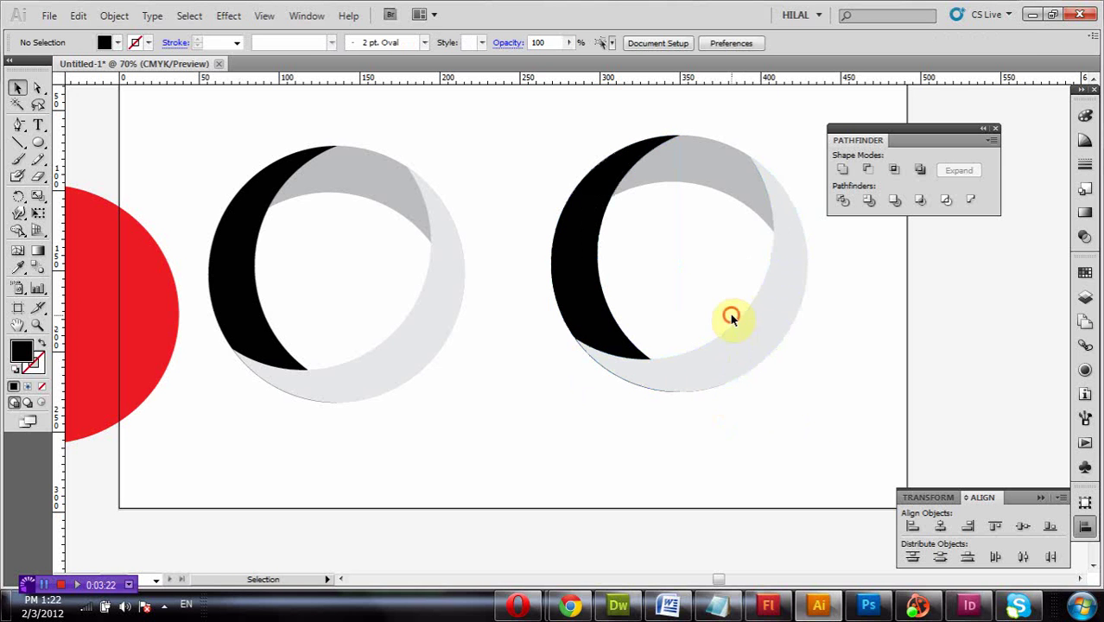
pyautogui.moveTo(750, 335); pyautogui.dragTo(853, 407)
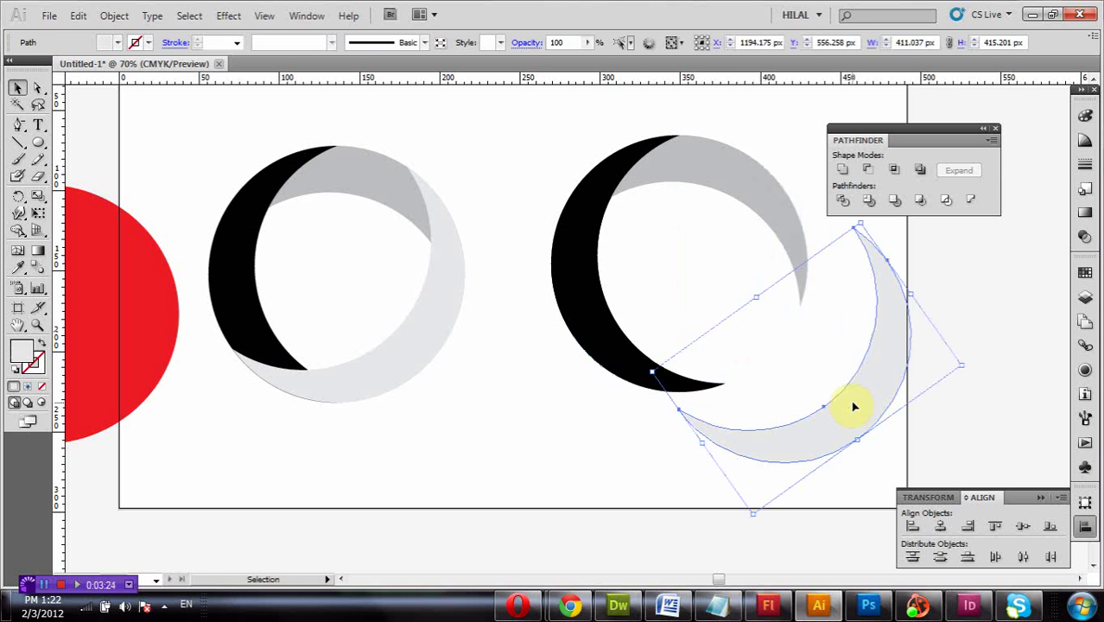
pyautogui.hotkey('ctrl', 'z')
pyautogui.press('v')
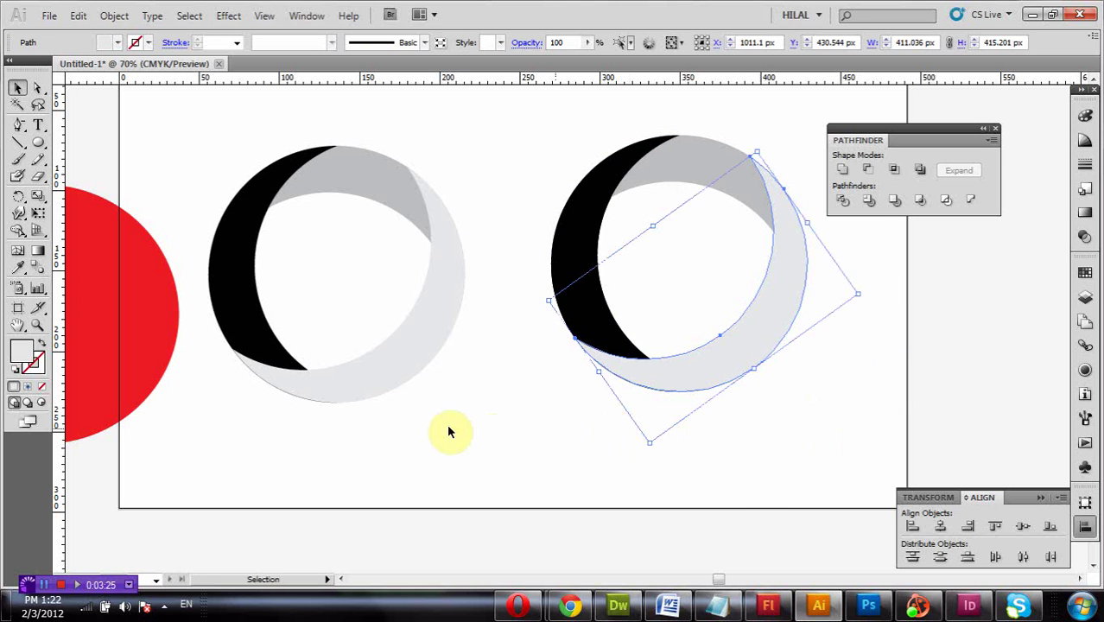
pyautogui.moveTo(447, 424); pyautogui.dragTo(558, 415)
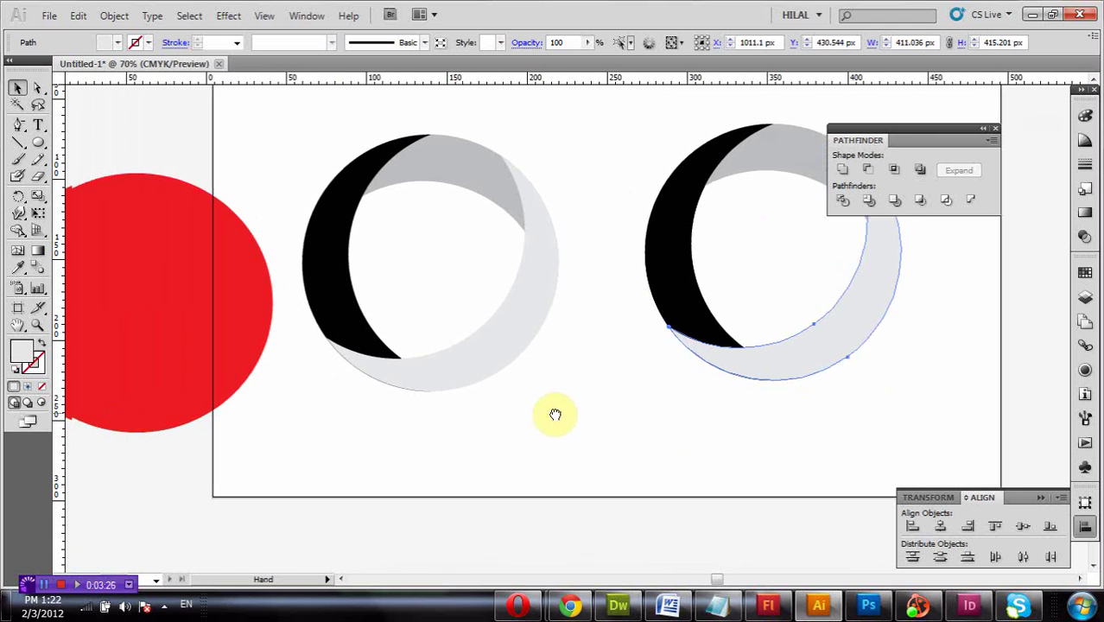
# Inspect the left ring's light-grey and top grey crescents with Direct Selection.
pyautogui.click(562, 259)
pyautogui.press('a')
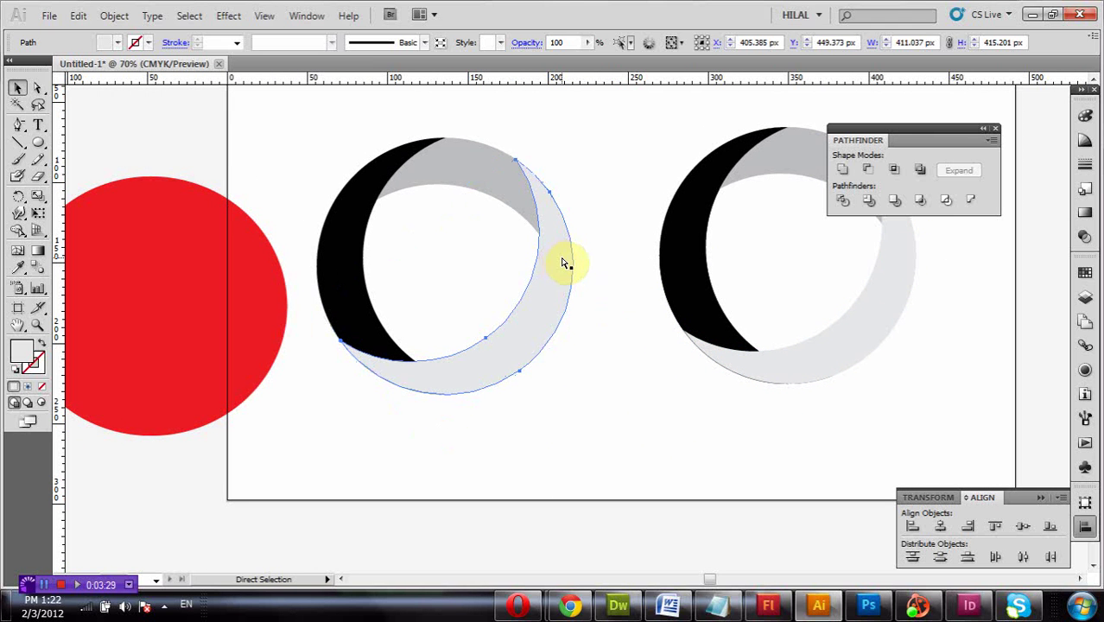
pyautogui.press('v')
pyautogui.click(612, 362)
pyautogui.click(501, 186)
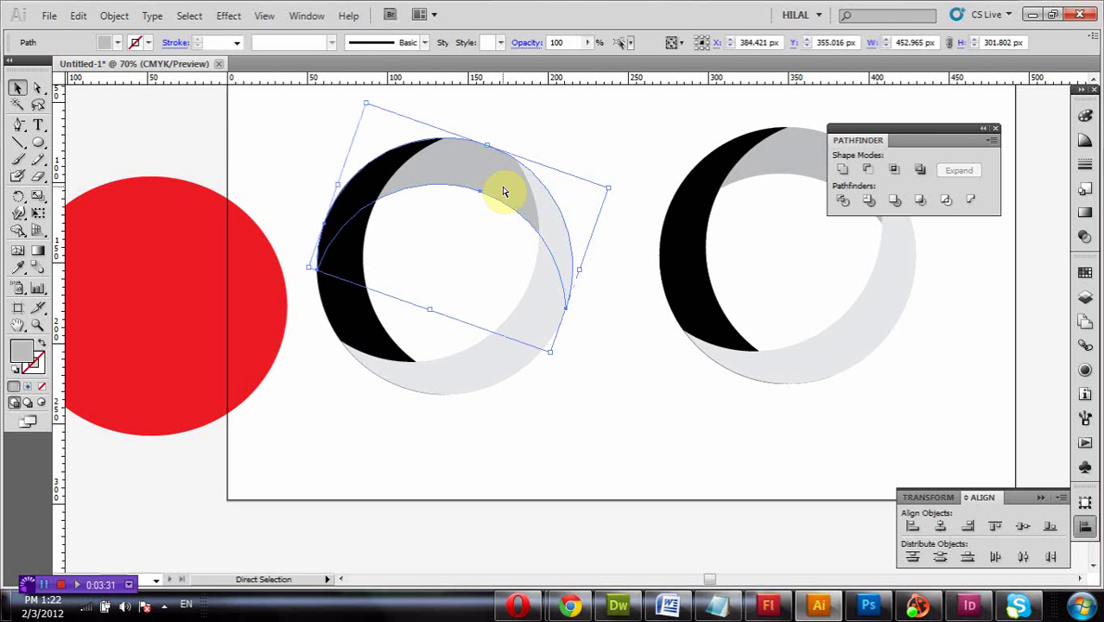
pyautogui.press('a')
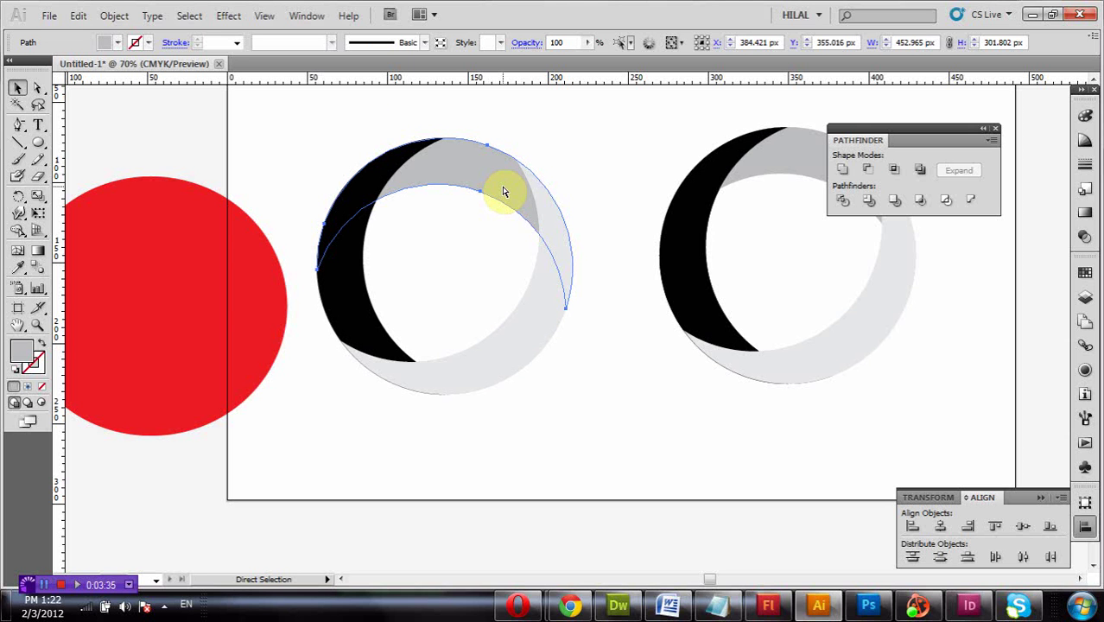
pyautogui.press('v')
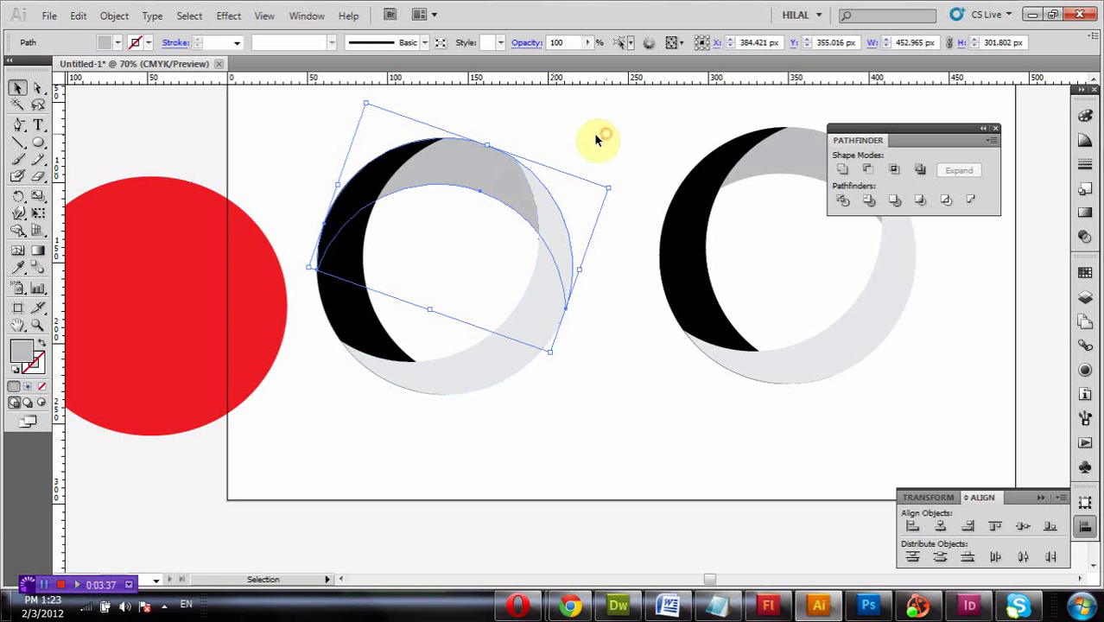
pyautogui.click(594, 134)
# Bring the left ring's top grey crescent in front of its black crescent, then reselect the black one.
pyautogui.click(489, 178)
pyautogui.rightClick(494, 195)
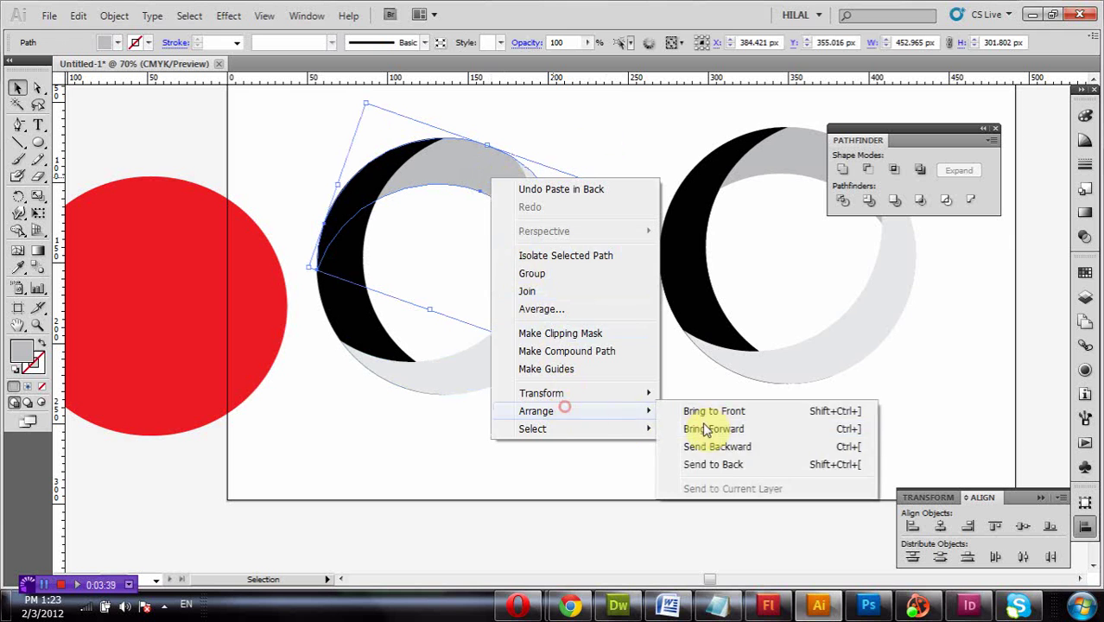
pyautogui.click(701, 411)
pyautogui.click(645, 412)
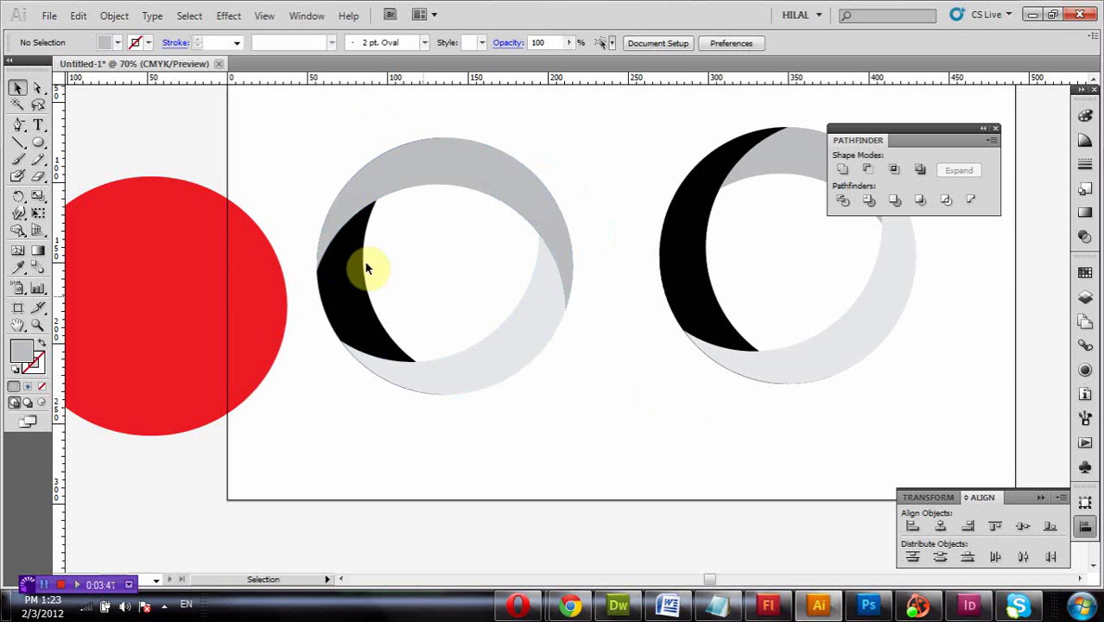
pyautogui.click(347, 258)
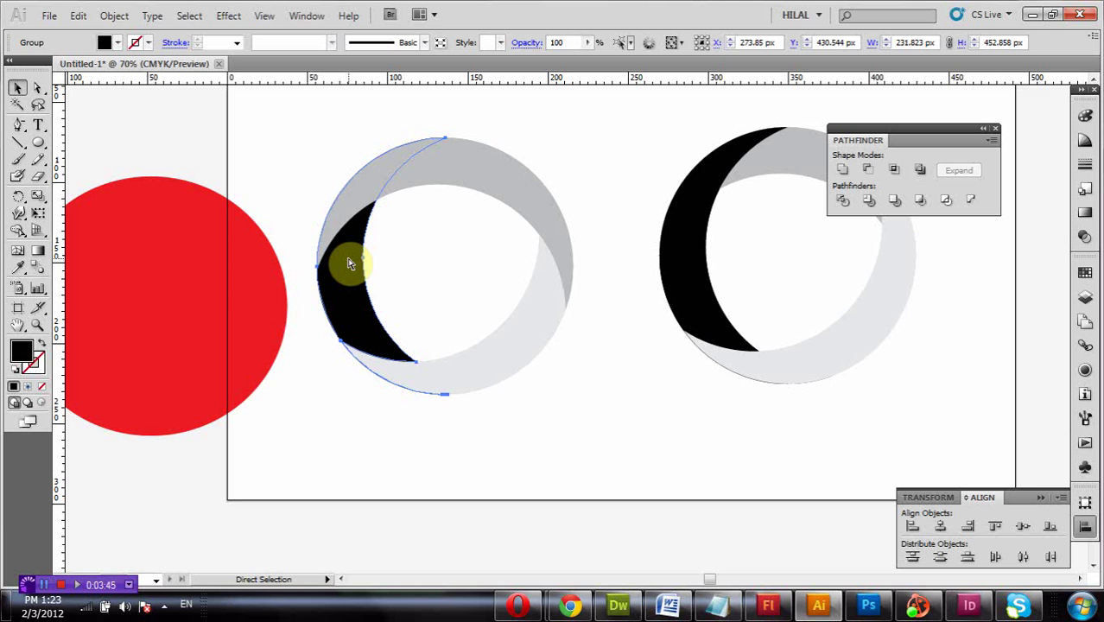
pyautogui.press('v')
pyautogui.click(376, 303)
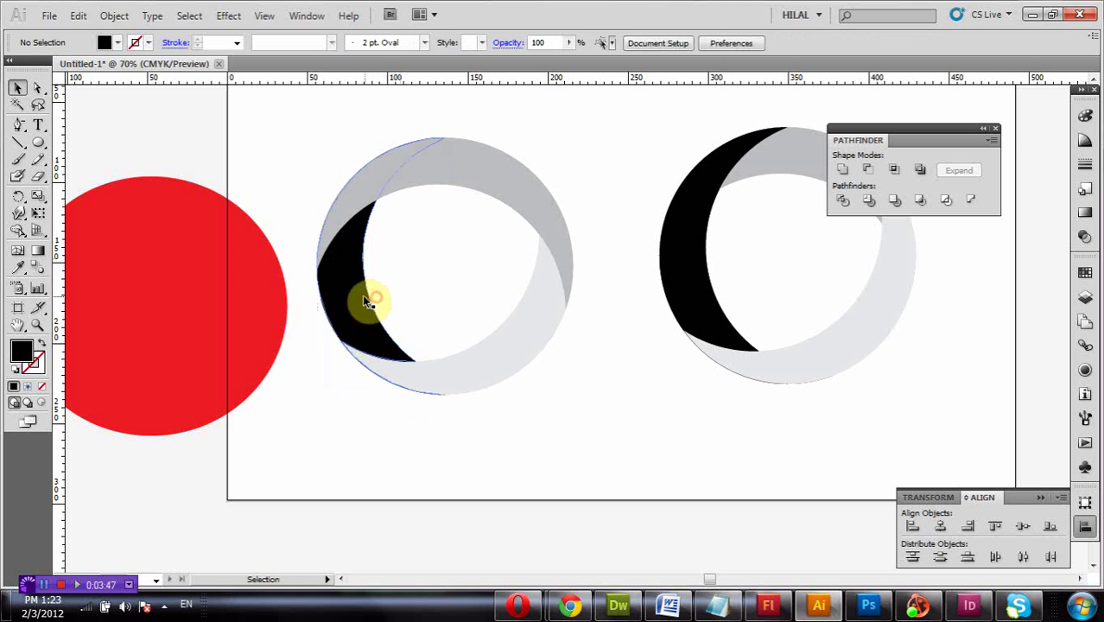
# Bring the black crescent to front and subtract it from the grey crescent.
pyautogui.rightClick(364, 299)
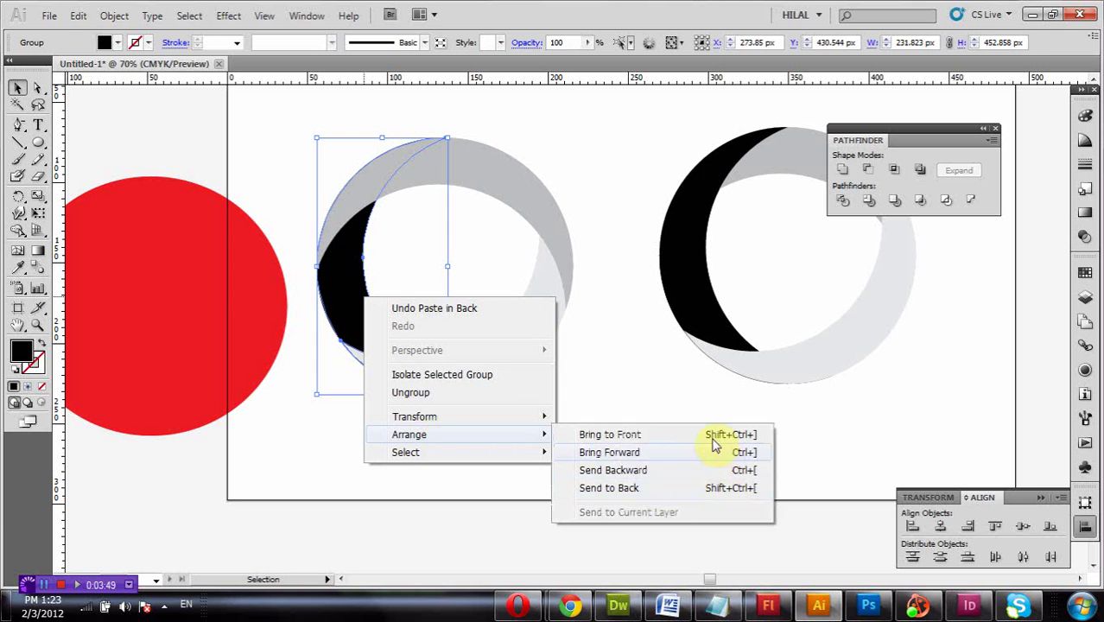
pyautogui.click(701, 435)
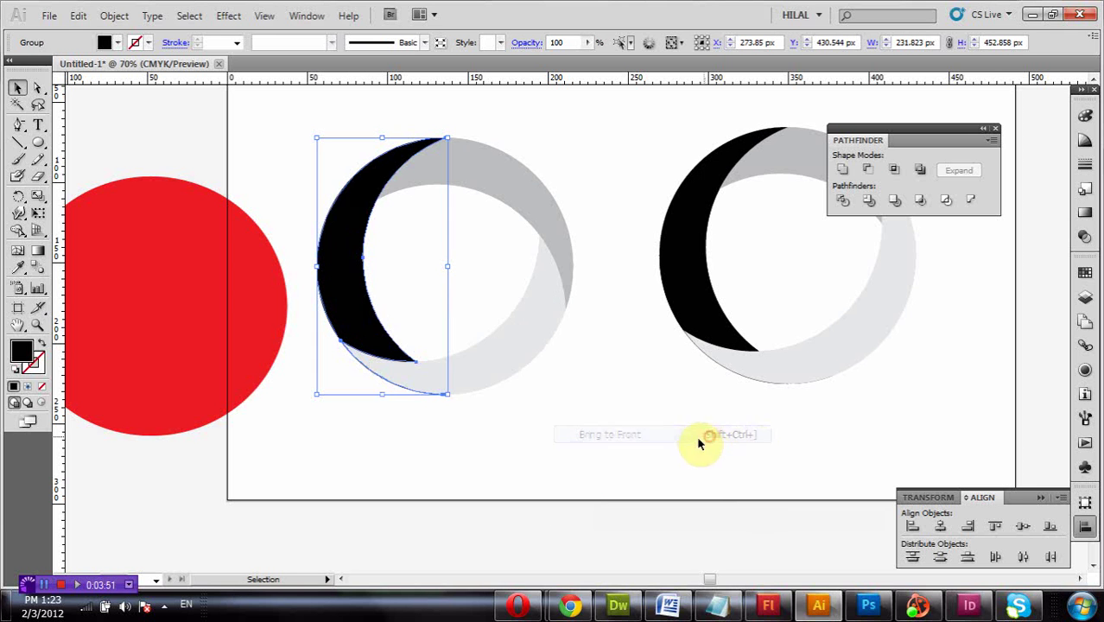
pyautogui.keyDown('shift'); pyautogui.click(482, 191); pyautogui.keyUp('shift')
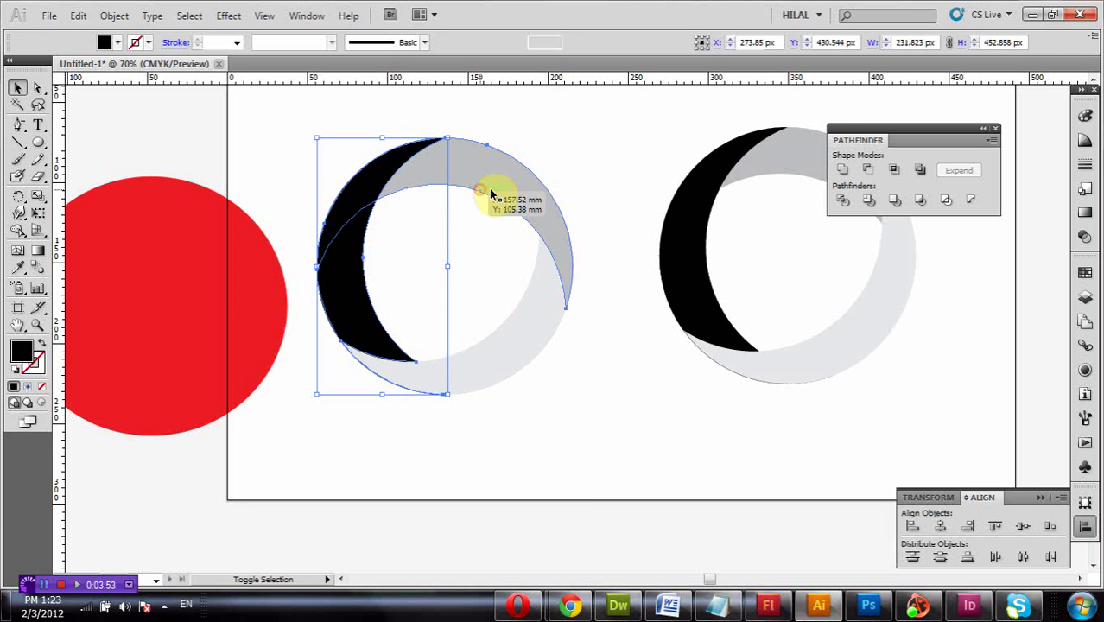
pyautogui.click(869, 170)
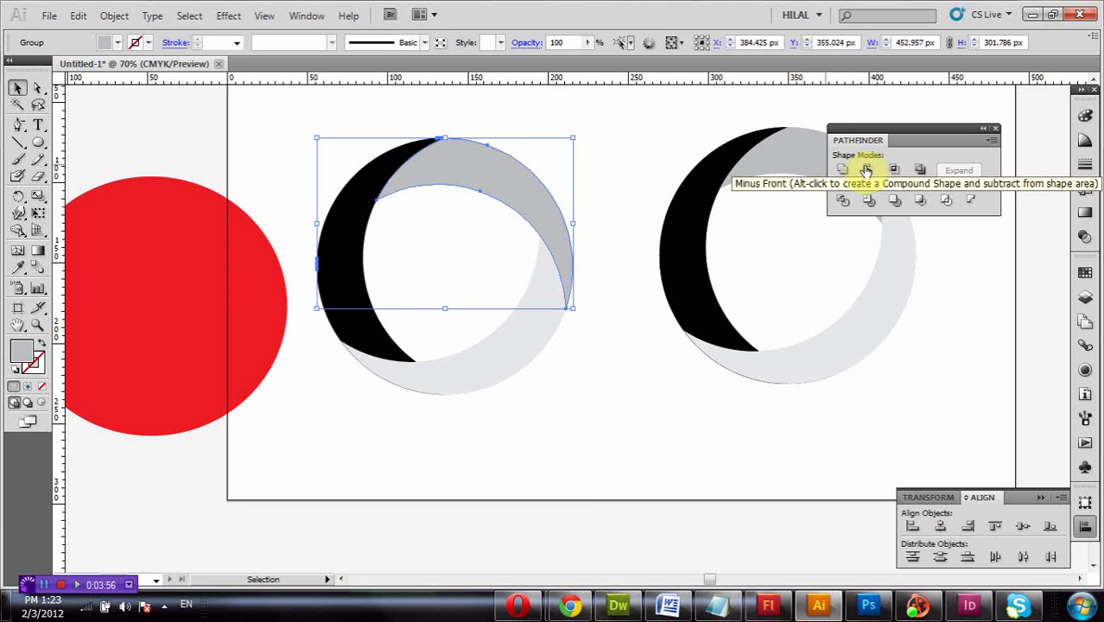
pyautogui.click(628, 431)
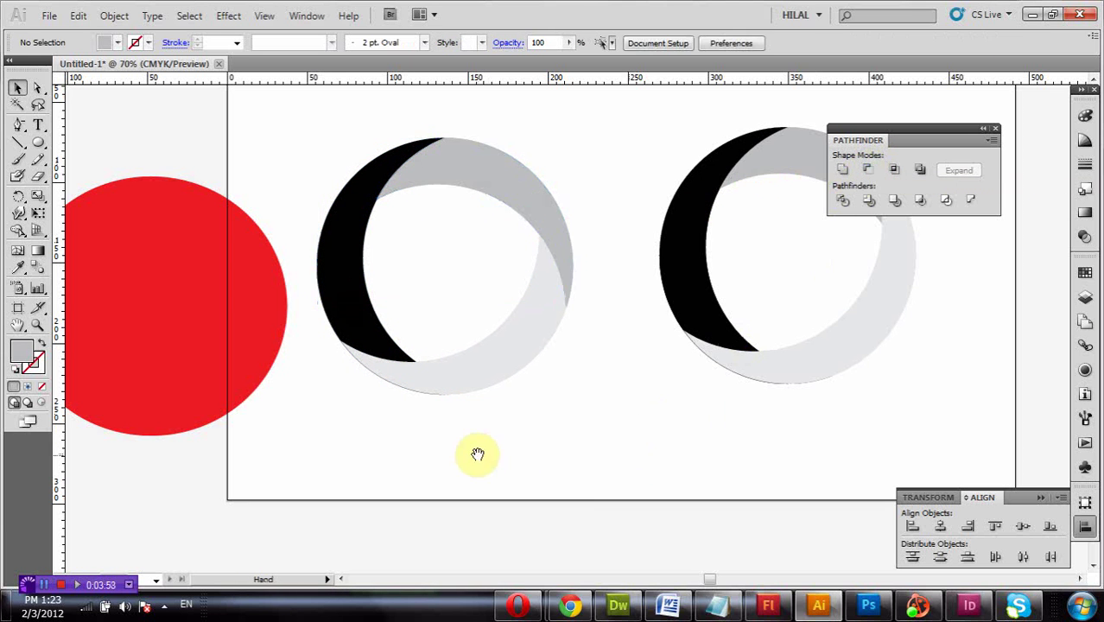
# Delete the duplicate crescent ring on the right.
pyautogui.moveTo(477, 455); pyautogui.dragTo(489, 454)
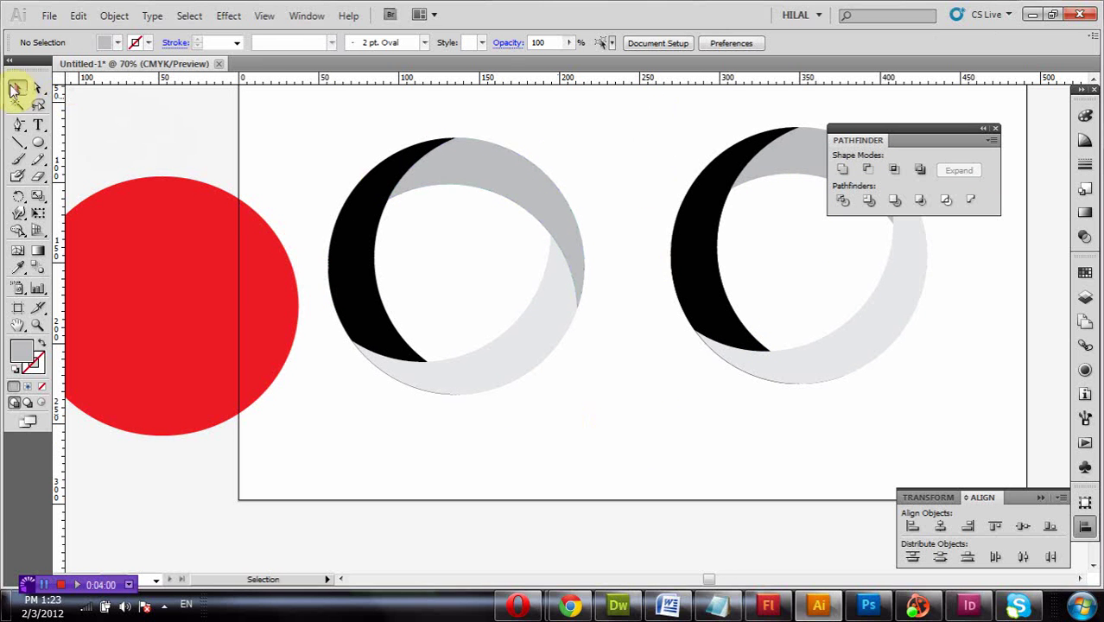
pyautogui.moveTo(653, 118); pyautogui.dragTo(943, 397)
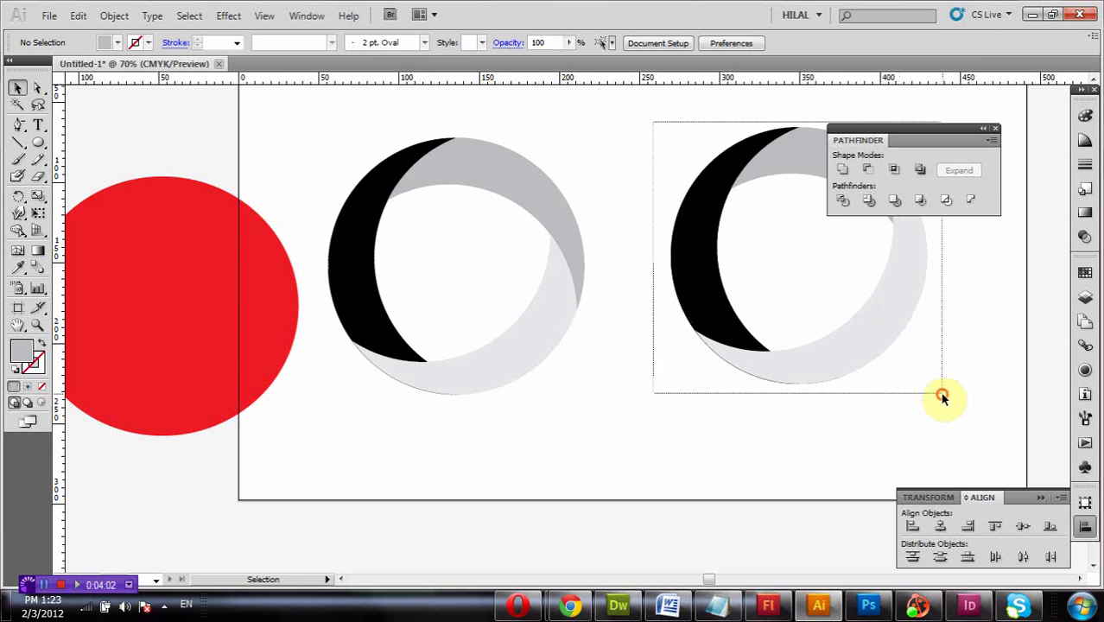
pyautogui.press('a')
pyautogui.press('Delete')
pyautogui.press('v')
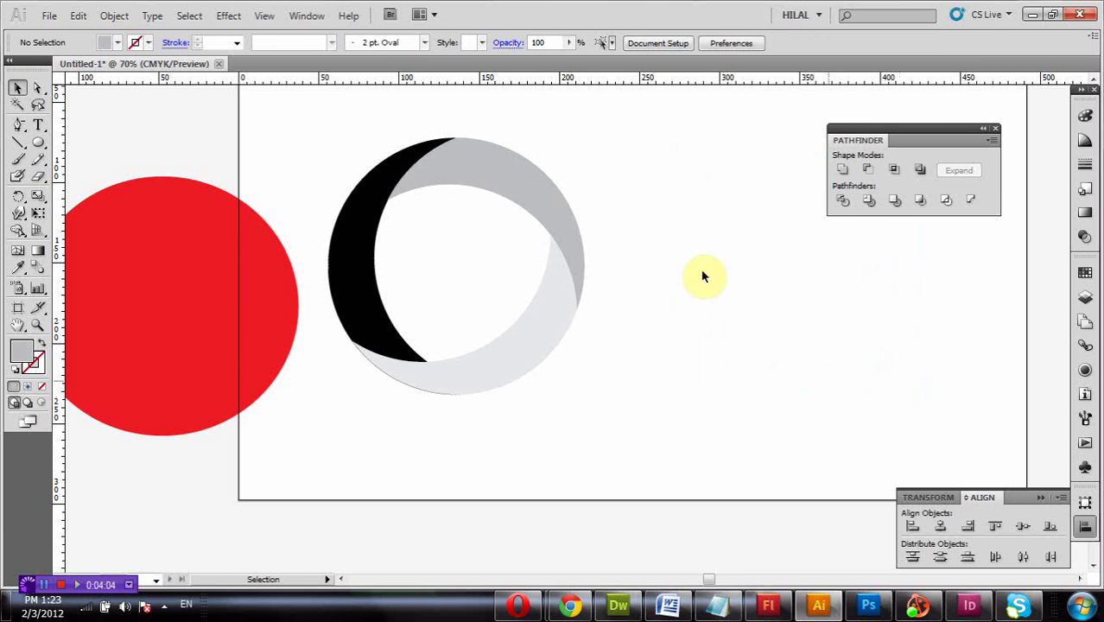
# Move the remaining crescent ring toward centre and the red circle to the left edge.
pyautogui.click(409, 383)
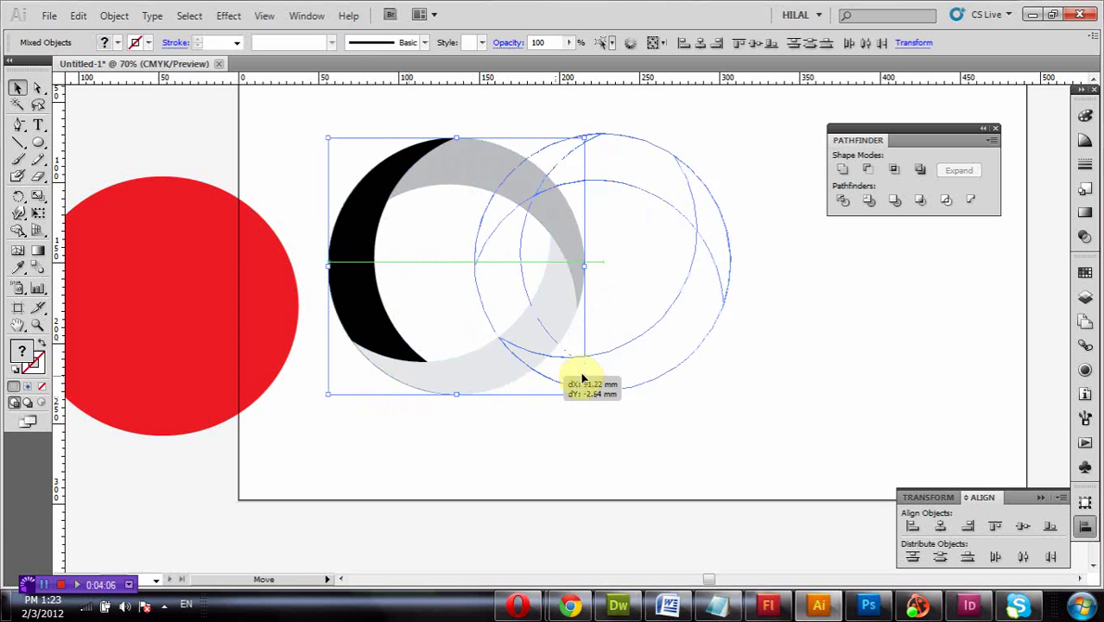
pyautogui.moveTo(409, 383); pyautogui.dragTo(582, 383)
pyautogui.moveTo(236, 306); pyautogui.dragTo(286, 371)
pyautogui.click(337, 394)
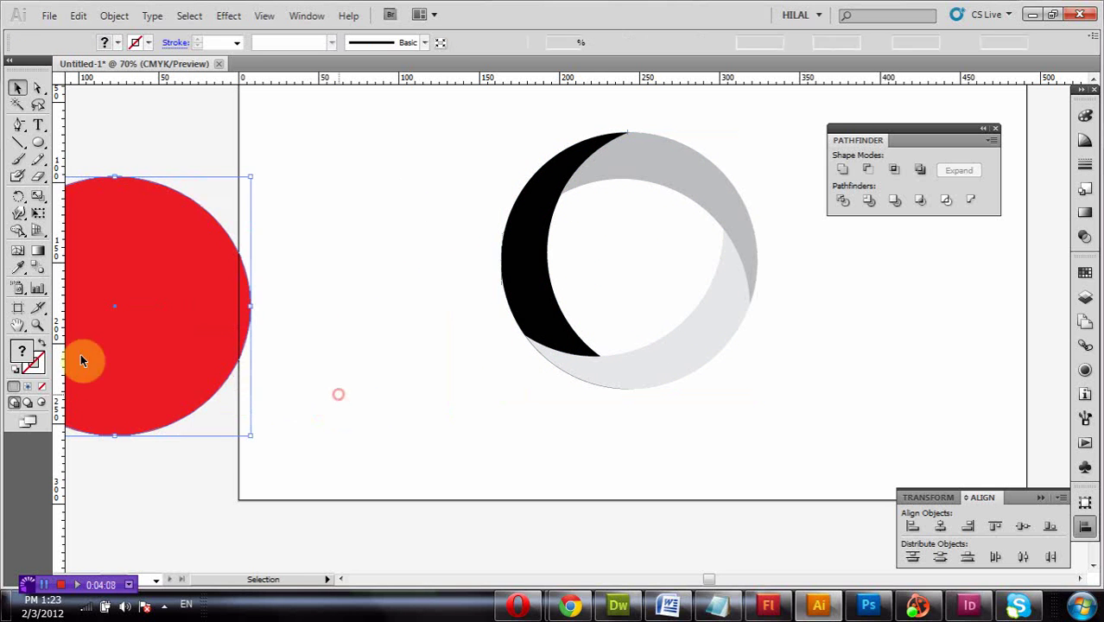
# Zoom in on the black crescent's lower tip and select its outline.
pyautogui.click(37, 325)
pyautogui.moveTo(495, 298); pyautogui.dragTo(698, 436)
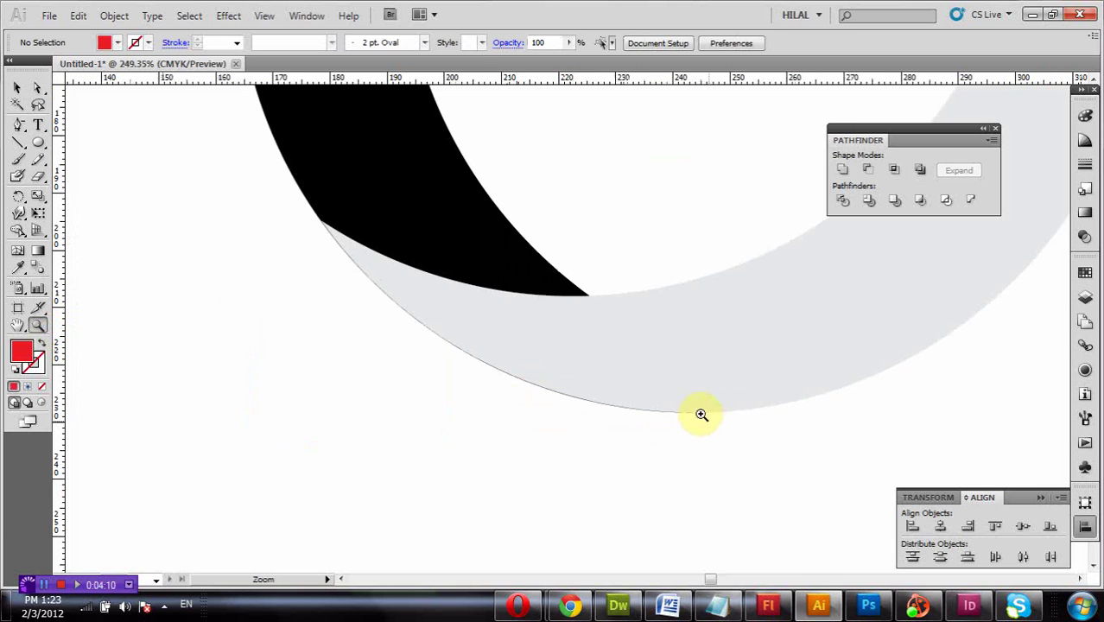
pyautogui.click(37, 87)
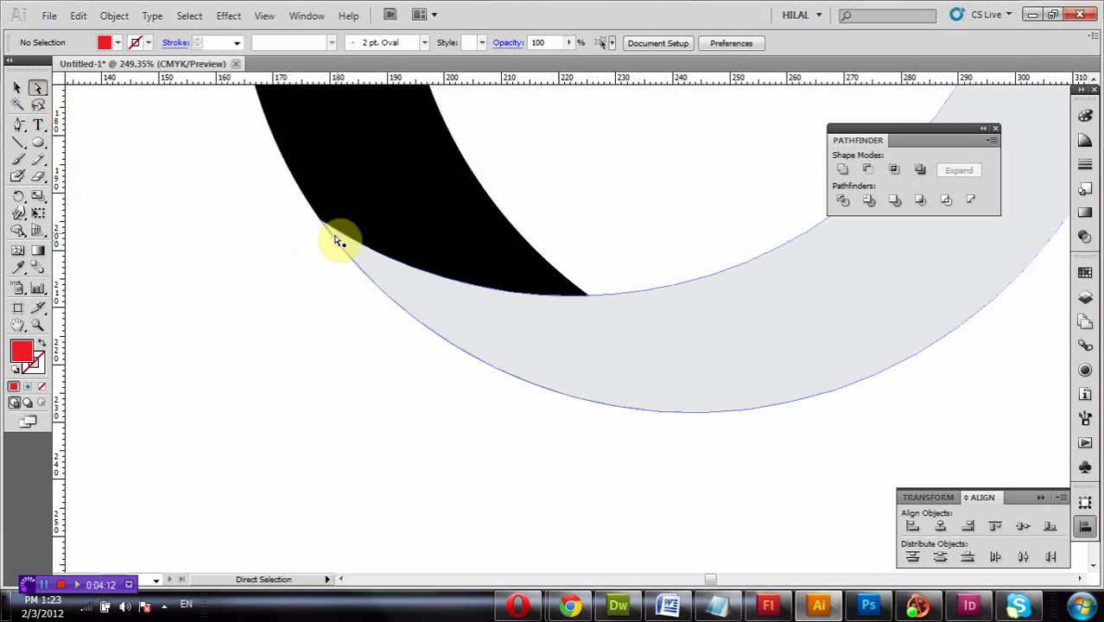
pyautogui.click(331, 208)
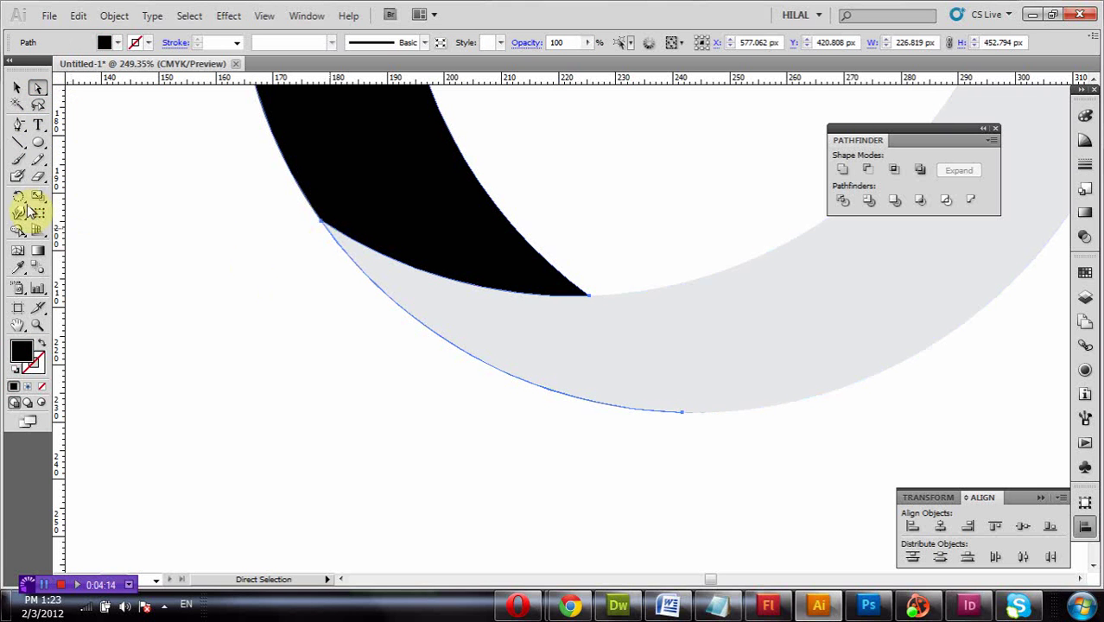
# Delete the crescent's bottom anchor, pull the stray handle back, then undo and redo it.
pyautogui.moveTo(33, 128); pyautogui.dragTo(67, 140)
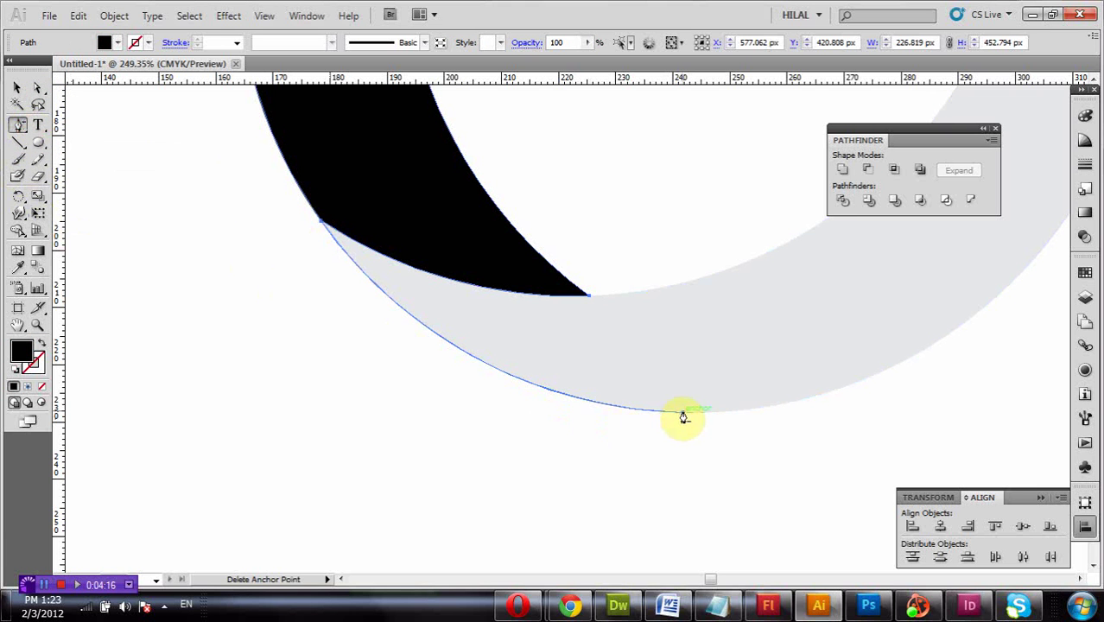
pyautogui.click(683, 417)
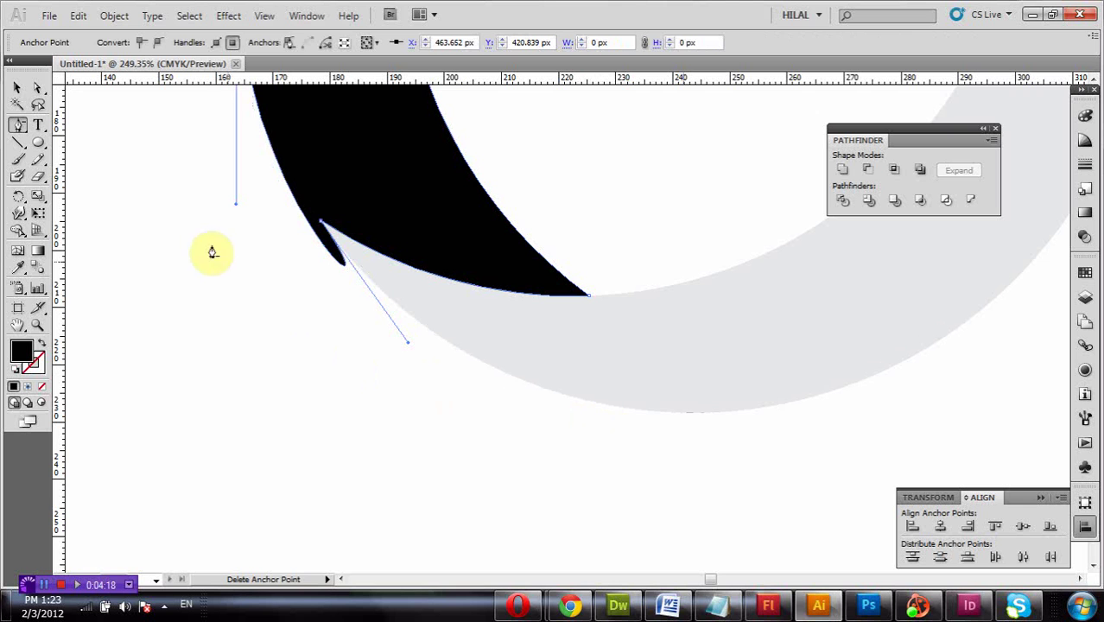
pyautogui.click(38, 88)
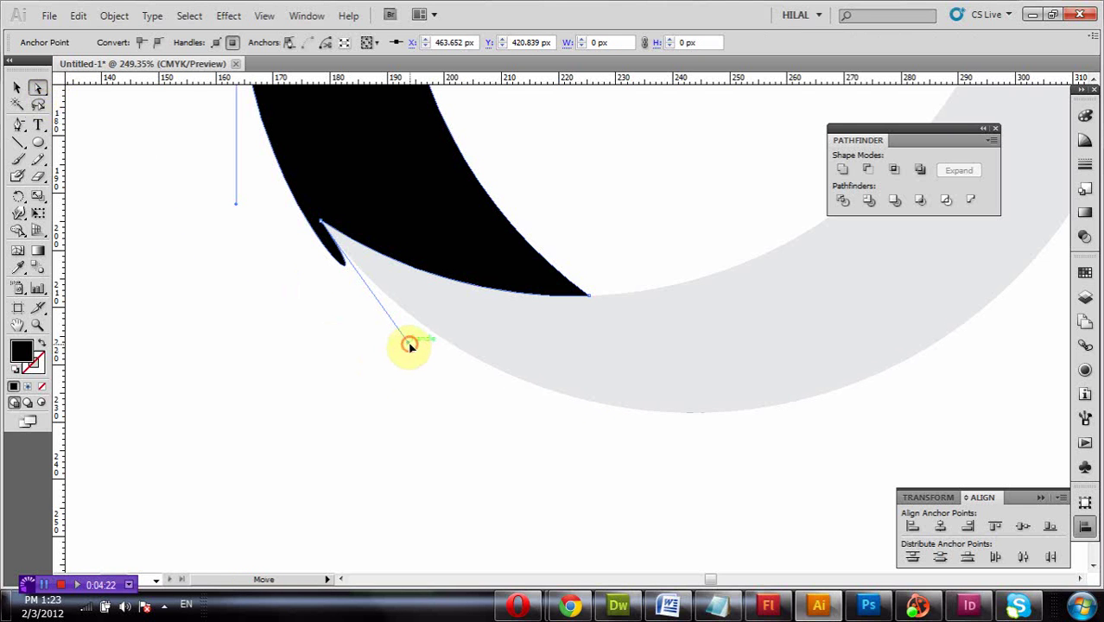
pyautogui.moveTo(410, 345); pyautogui.dragTo(327, 225)
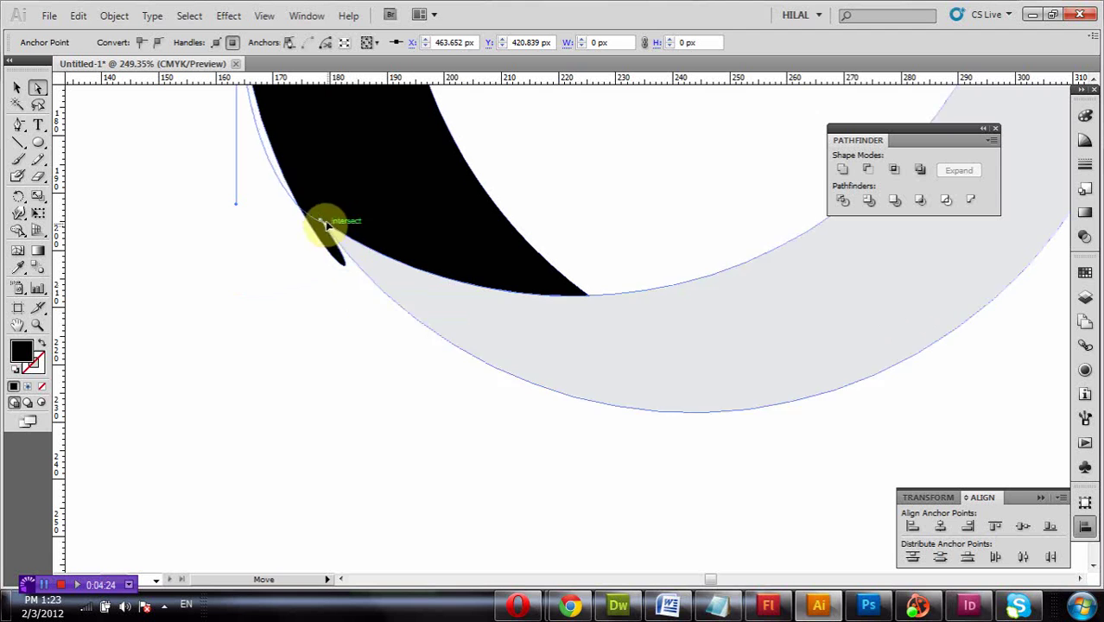
pyautogui.hotkey('ctrl', 'z')
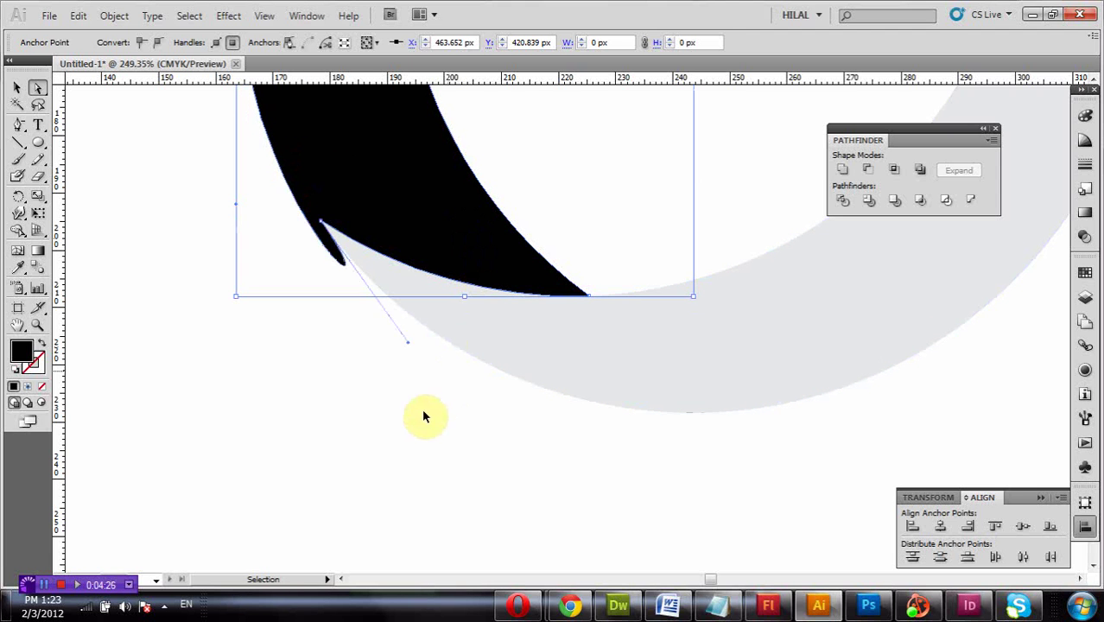
pyautogui.hotkey('ctrl', 'shift', 'z')
# Select the black crescent and try blue, then green fill swatches.
pyautogui.click(411, 430)
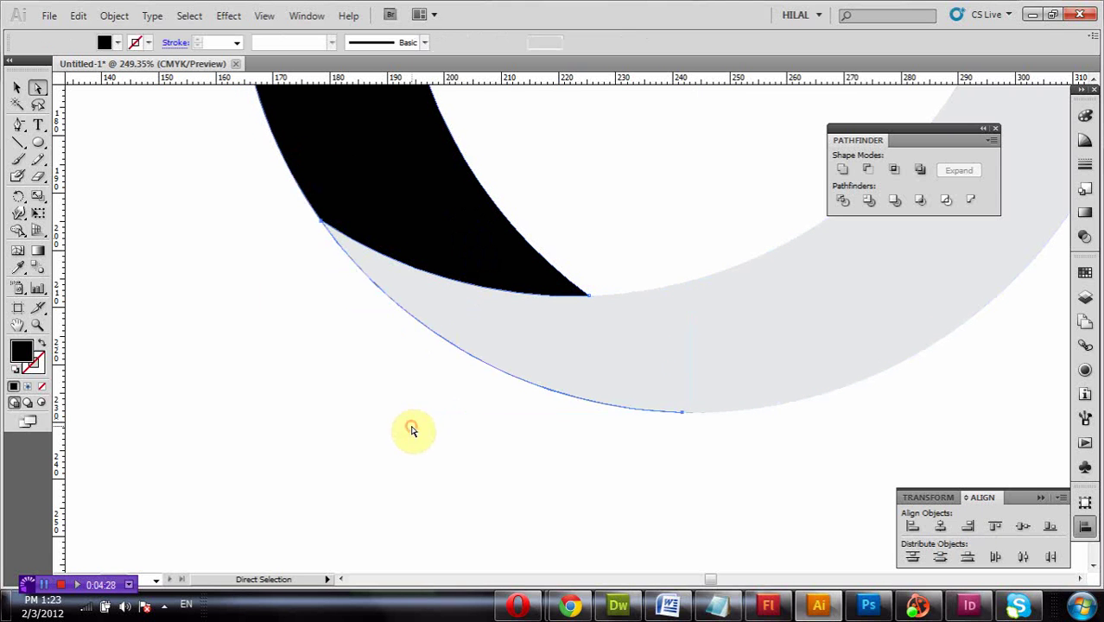
pyautogui.click(391, 150)
pyautogui.click(118, 43)
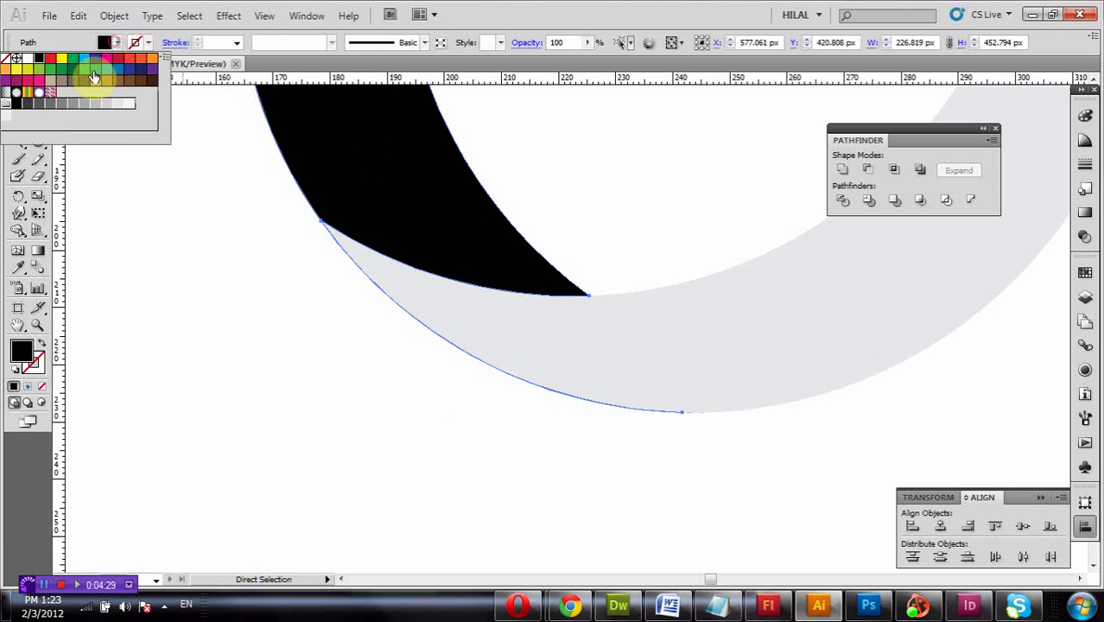
pyautogui.click(111, 72)
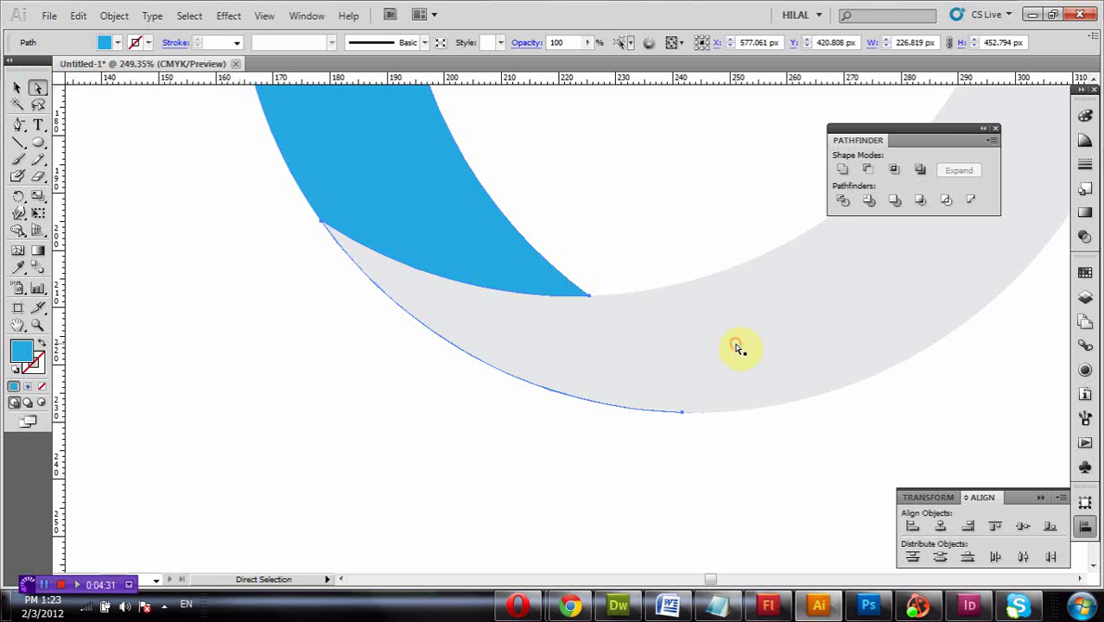
pyautogui.click(119, 43)
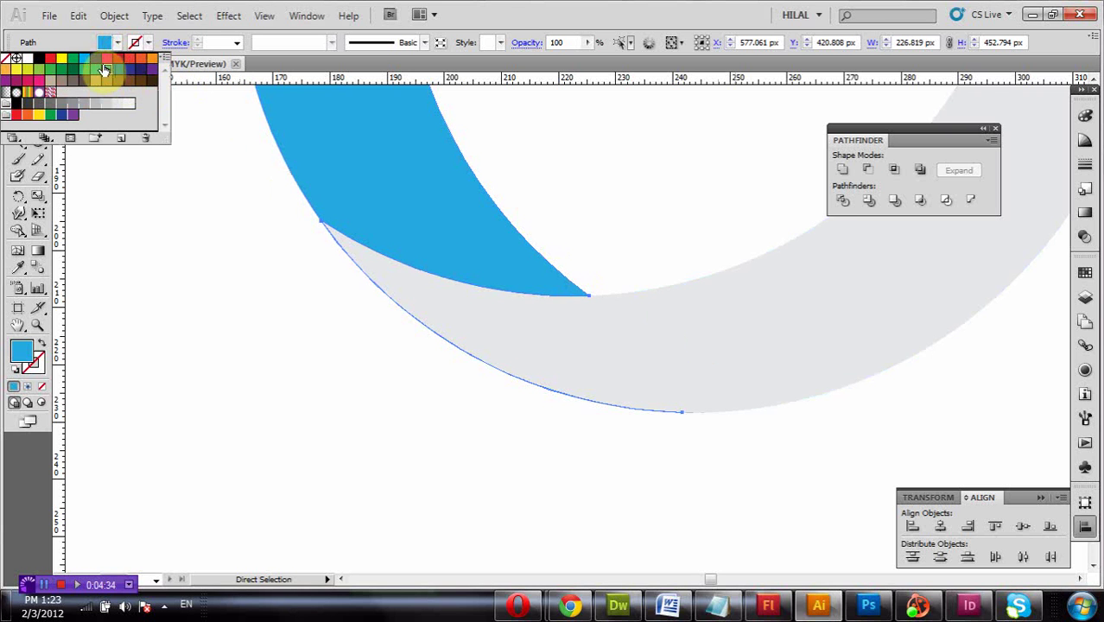
pyautogui.click(39, 71)
pyautogui.click(508, 323)
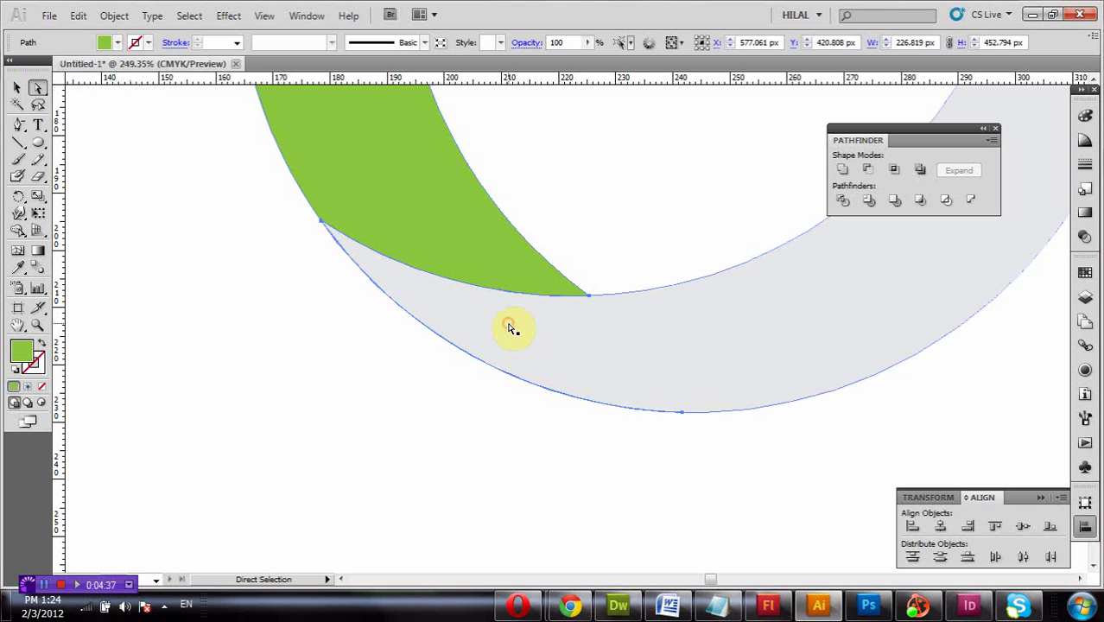
# Settle the crescent's fill on dark grey and fit the whole artboard in view.
pyautogui.click(118, 43)
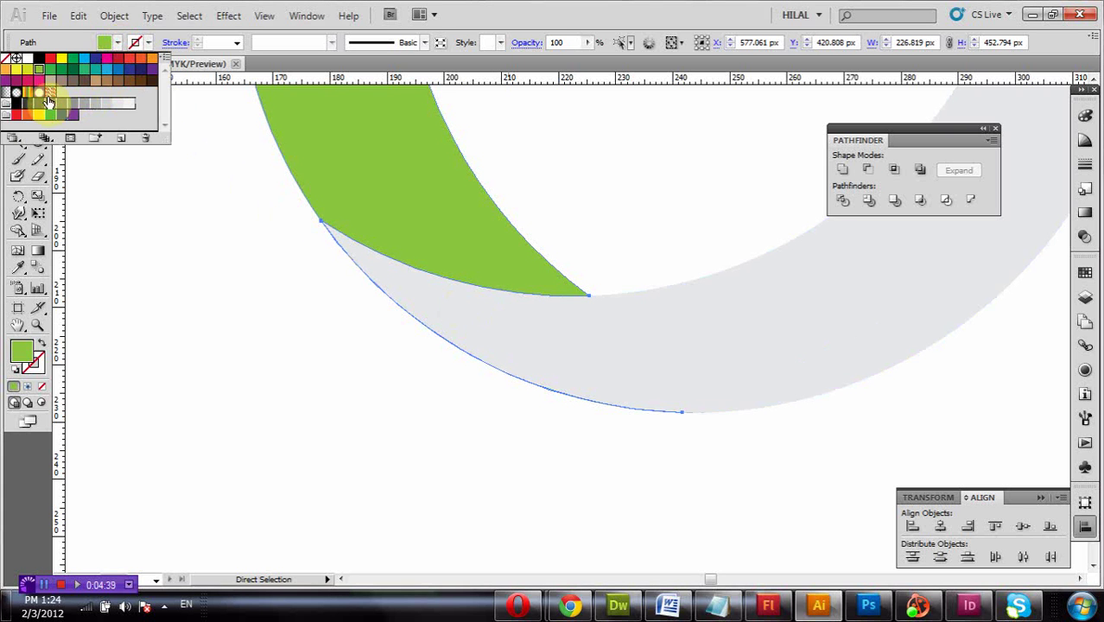
pyautogui.click(28, 103)
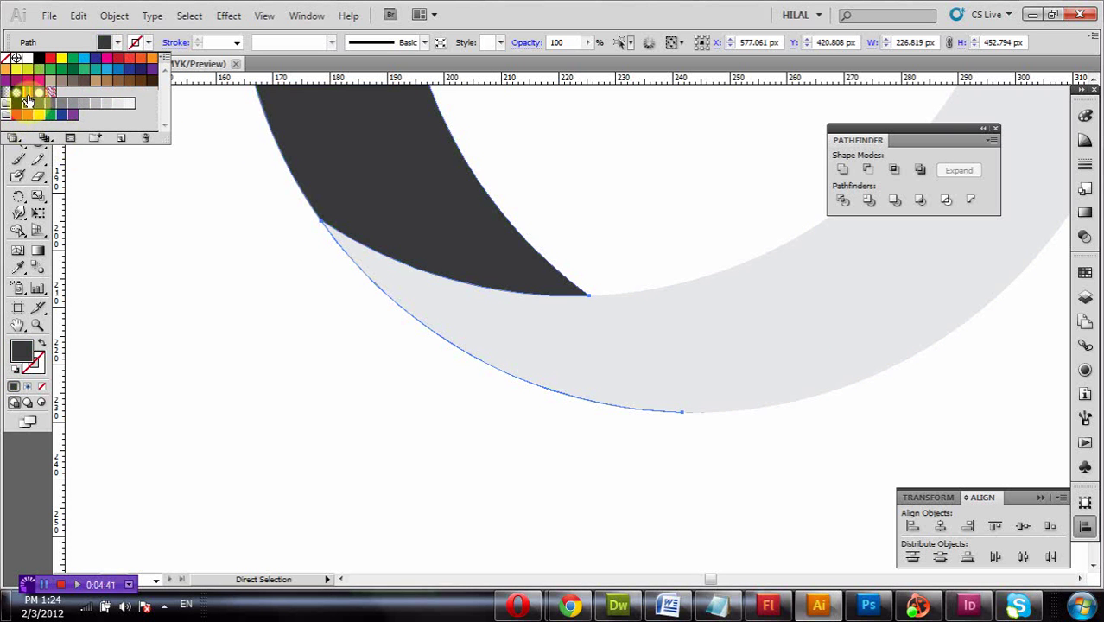
pyautogui.click(39, 76)
pyautogui.click(813, 291)
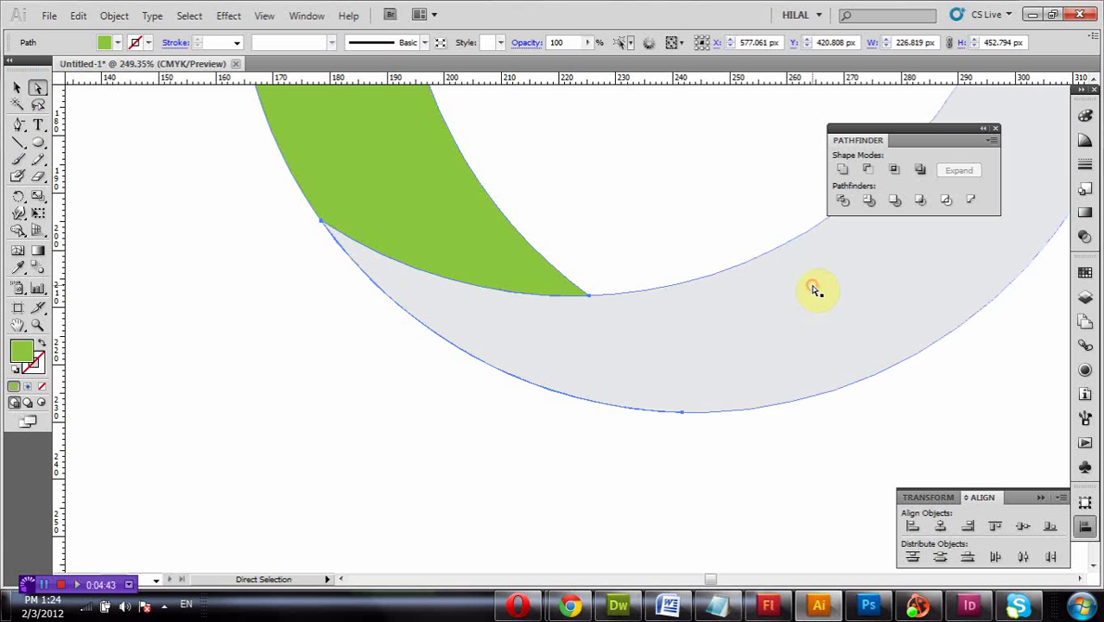
pyautogui.click(108, 43)
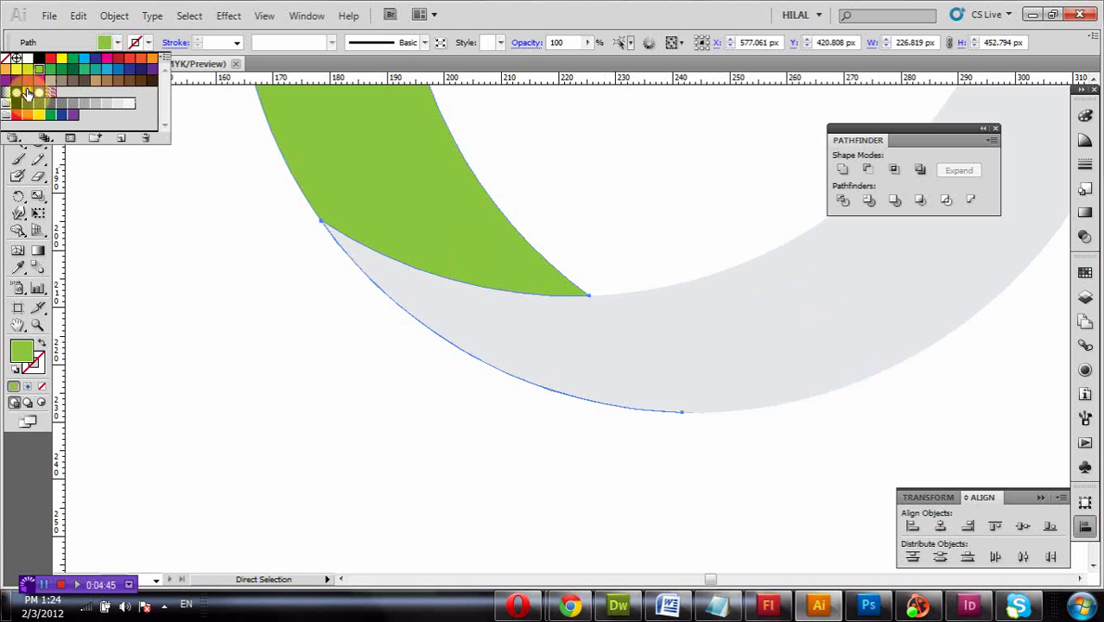
pyautogui.click(28, 105)
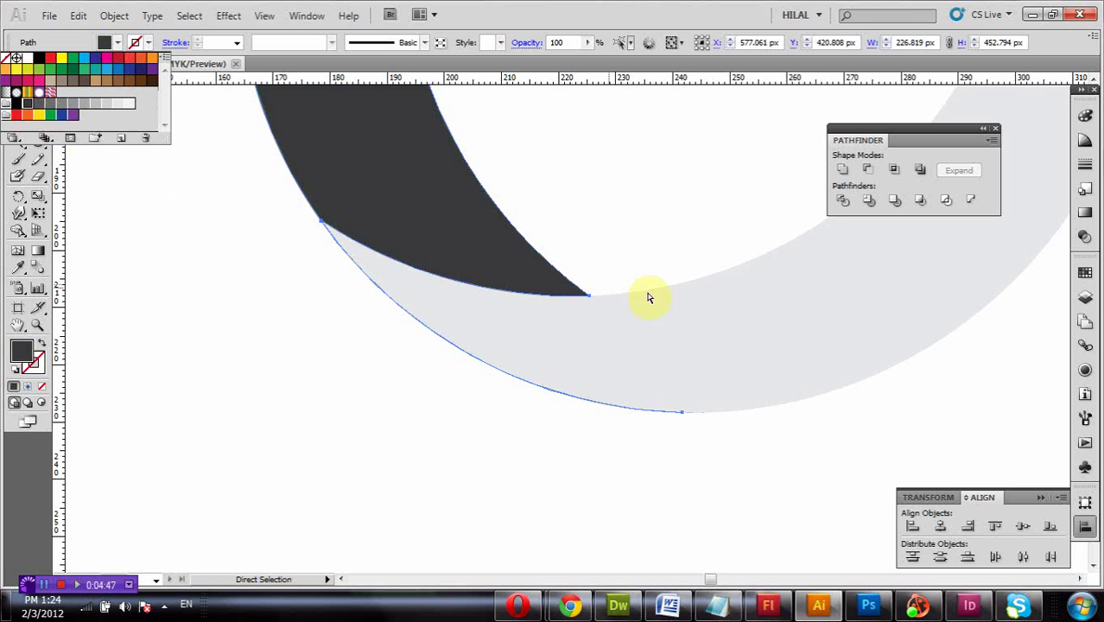
pyautogui.doubleClick(15, 323)
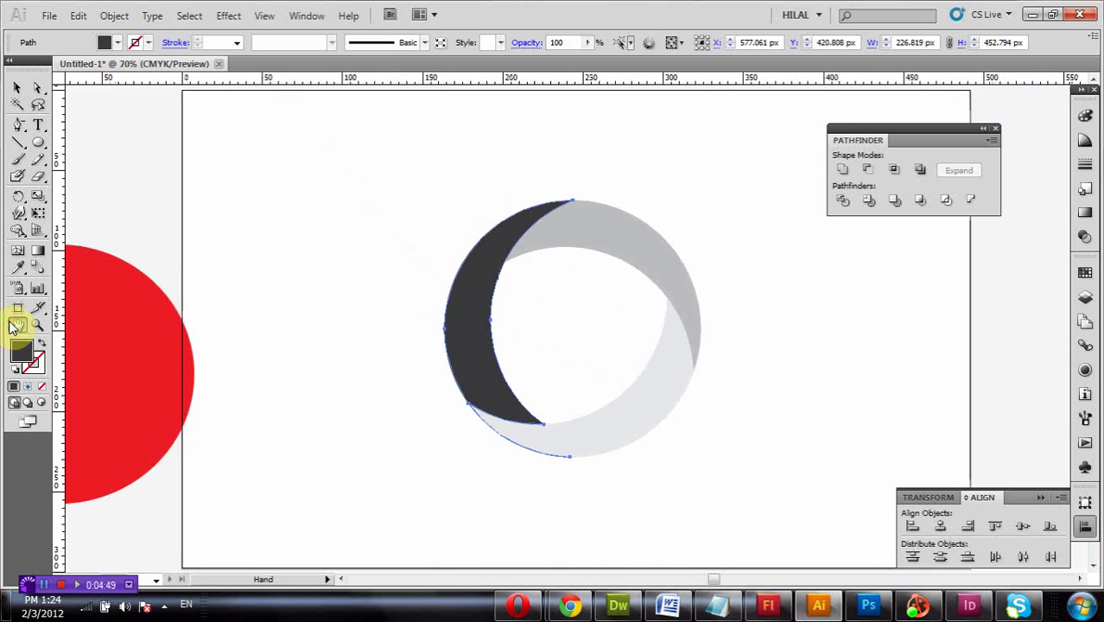
# Fill the top crescent green.
pyautogui.click(16, 87)
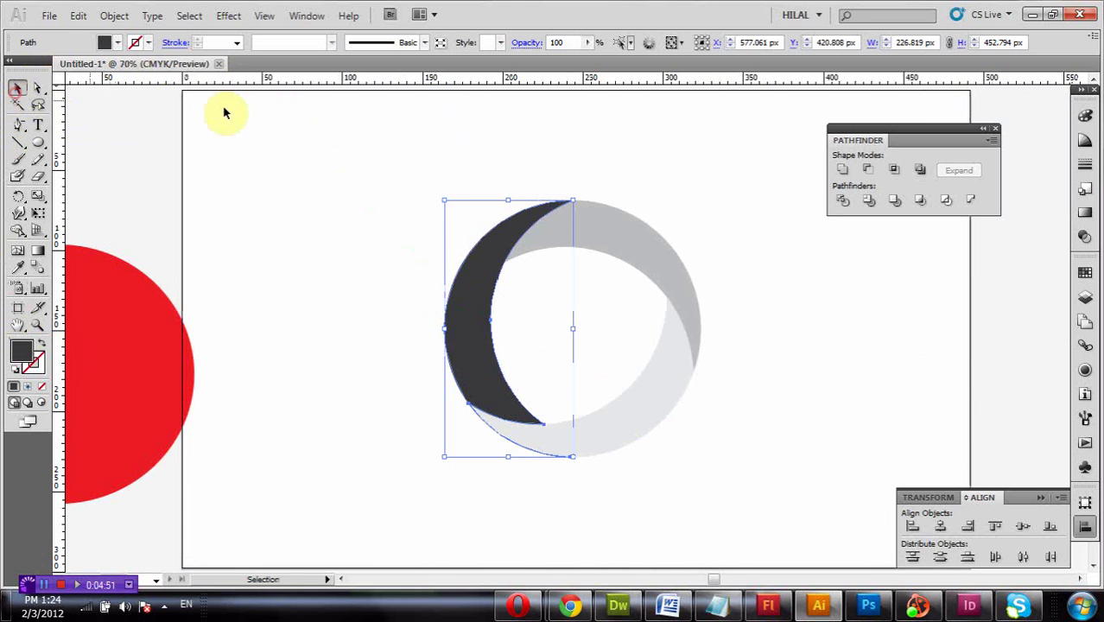
pyautogui.click(584, 274)
pyautogui.click(602, 238)
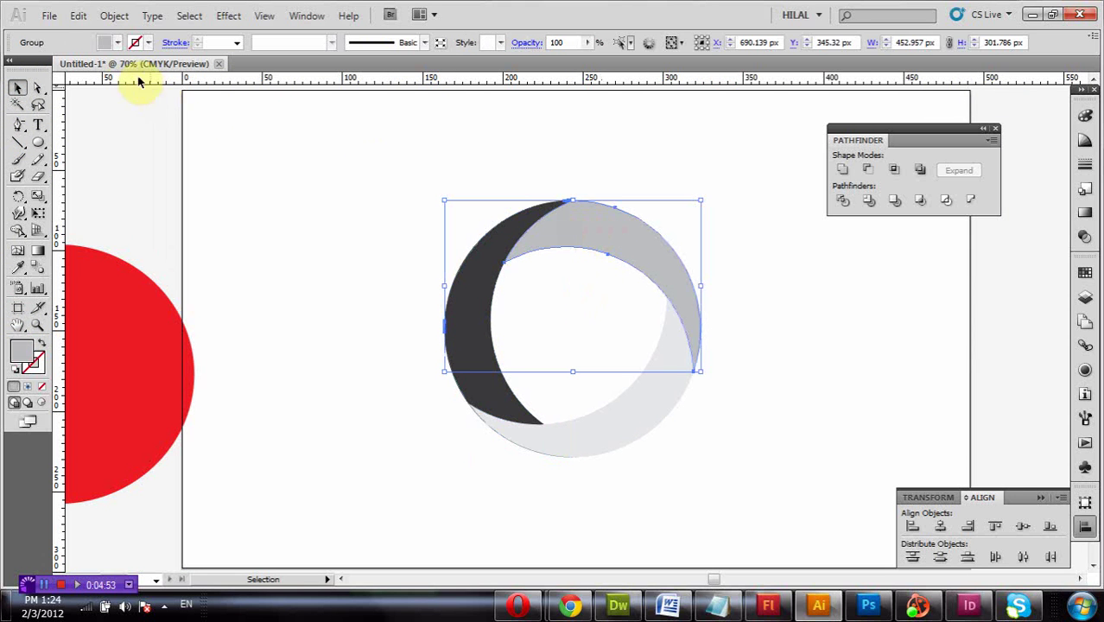
pyautogui.click(117, 42)
pyautogui.click(40, 69)
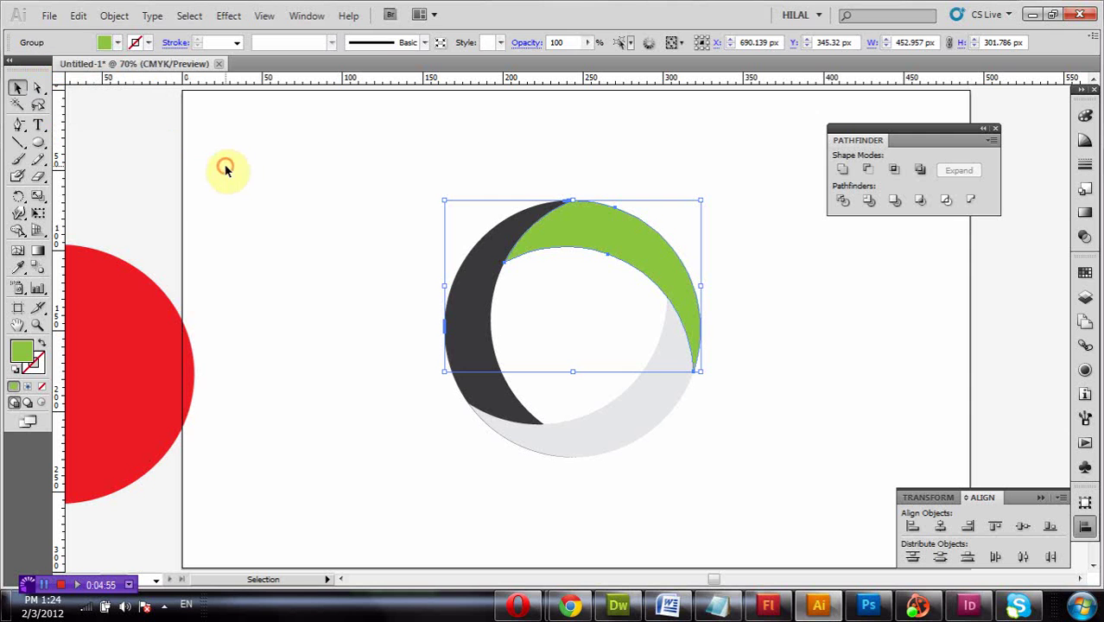
# Fill the lower-right crescent yellow.
pyautogui.click(224, 168)
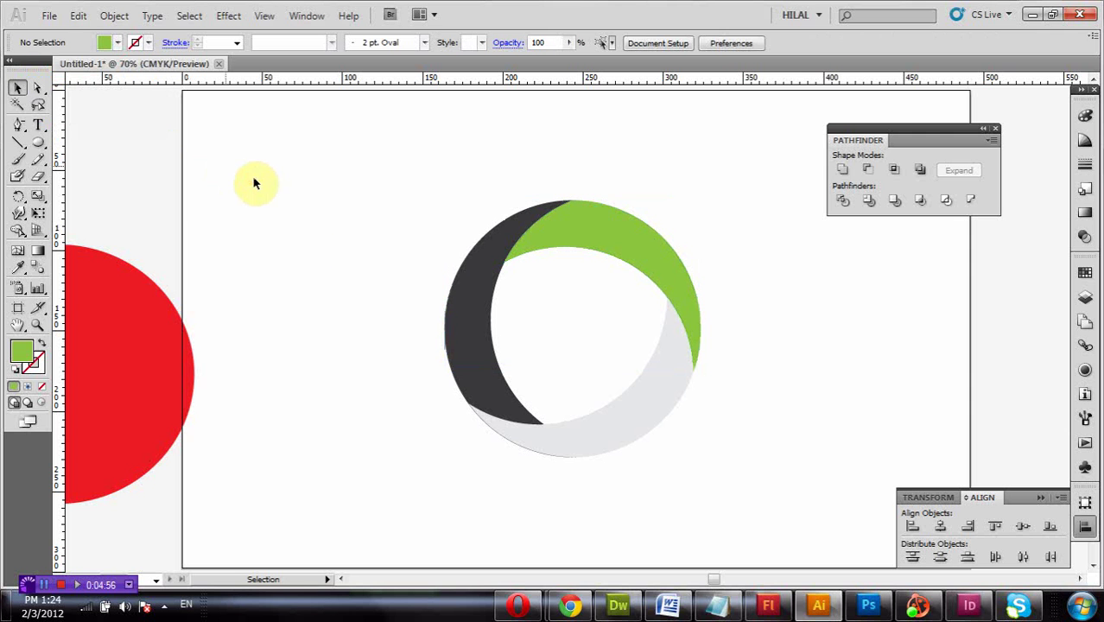
pyautogui.click(622, 419)
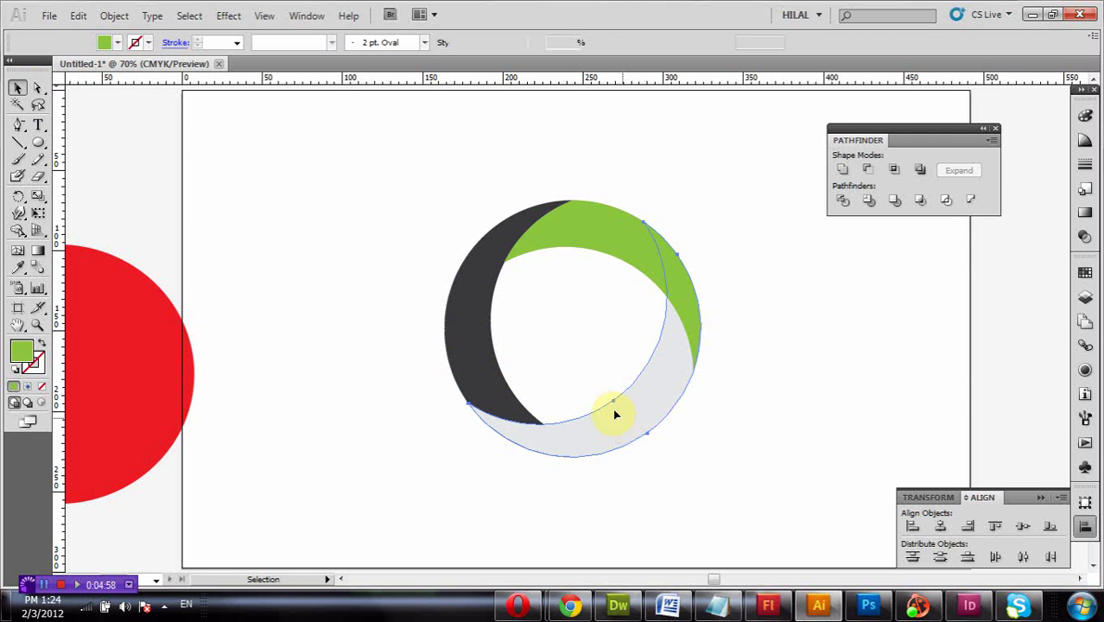
pyautogui.click(109, 45)
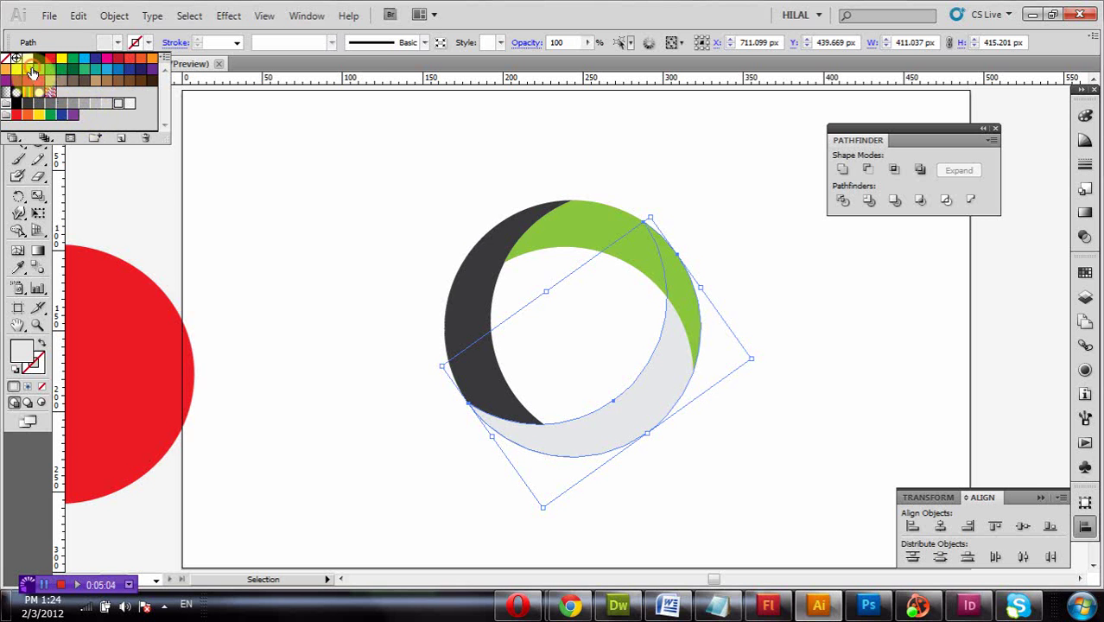
pyautogui.click(32, 72)
pyautogui.click(209, 192)
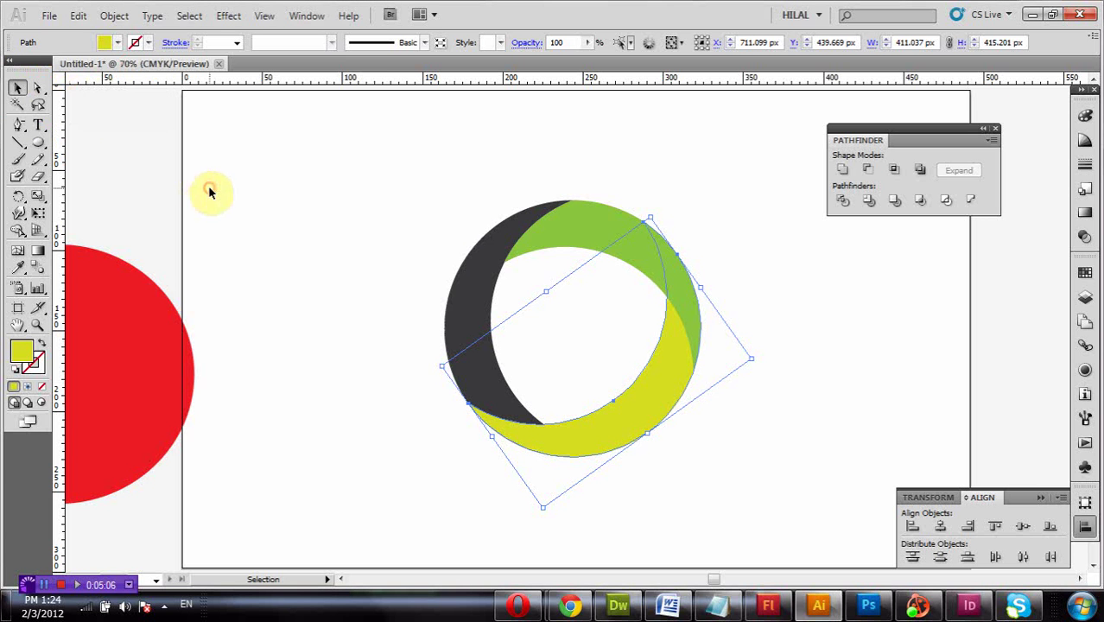
# Centre the red circle over the crescent ring and stretch it slightly taller.
pyautogui.click(134, 425)
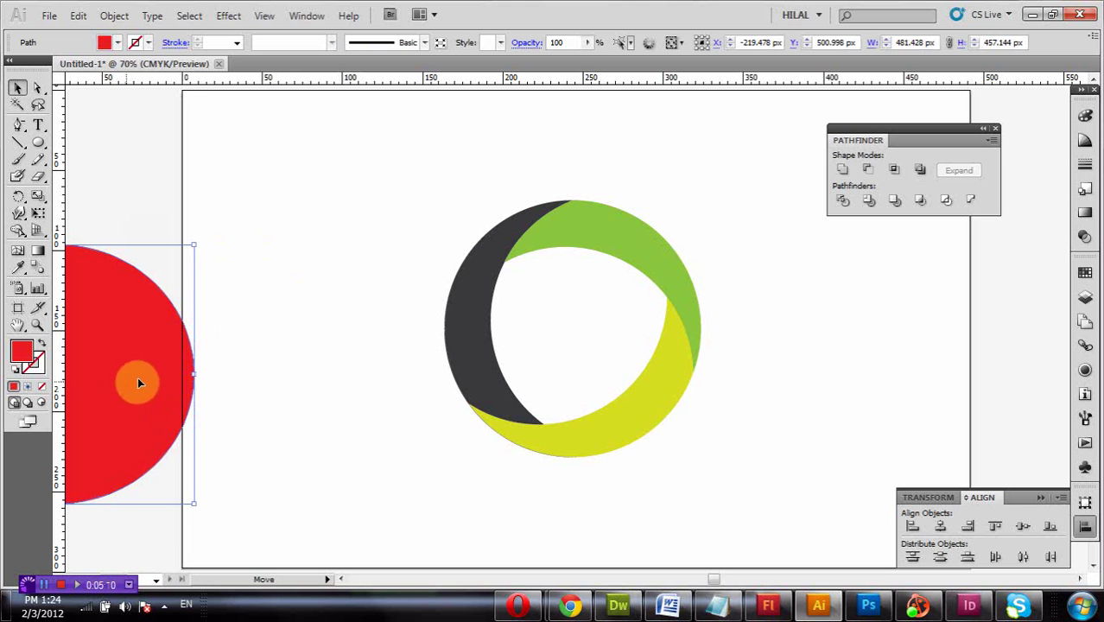
pyautogui.moveTo(139, 380); pyautogui.dragTo(635, 336)
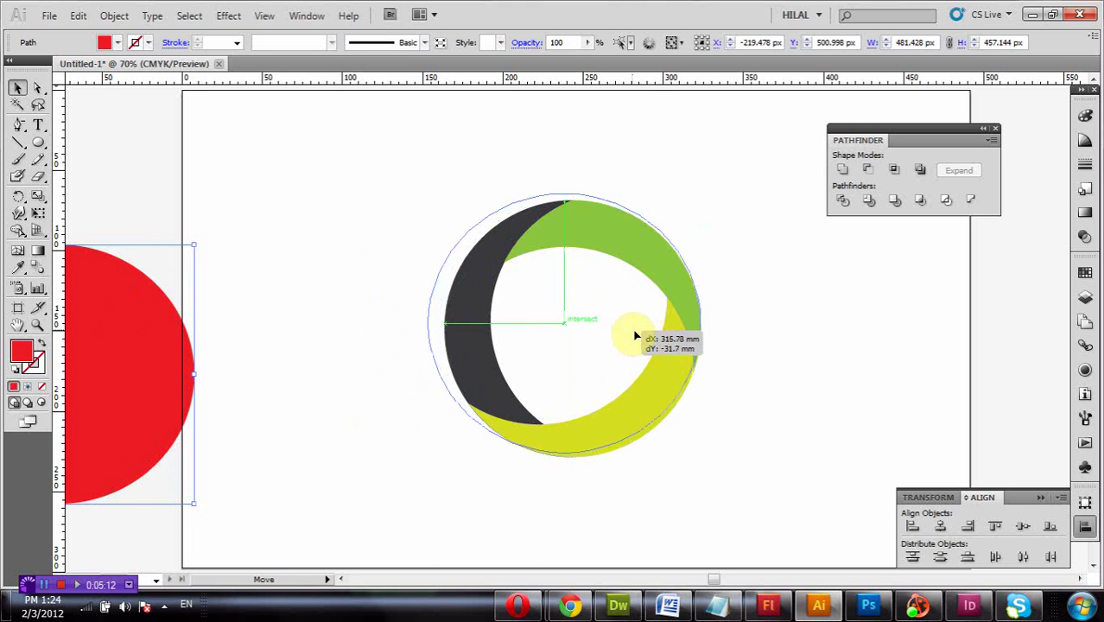
pyautogui.moveTo(635, 336); pyautogui.dragTo(641, 340)
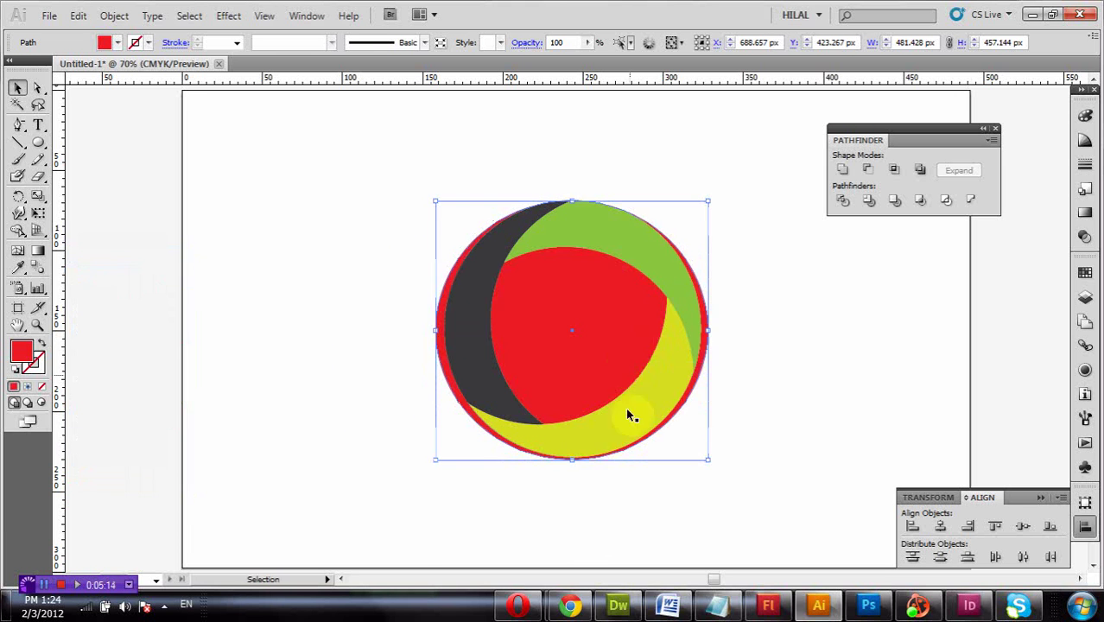
pyautogui.click(580, 290)
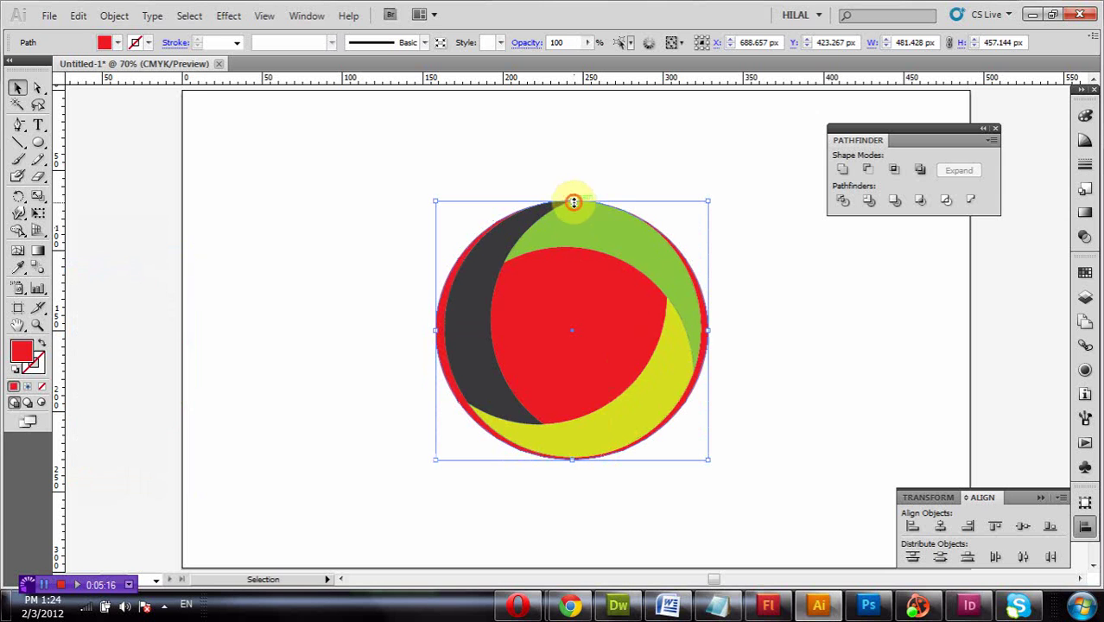
pyautogui.moveTo(573, 203); pyautogui.dragTo(573, 194)
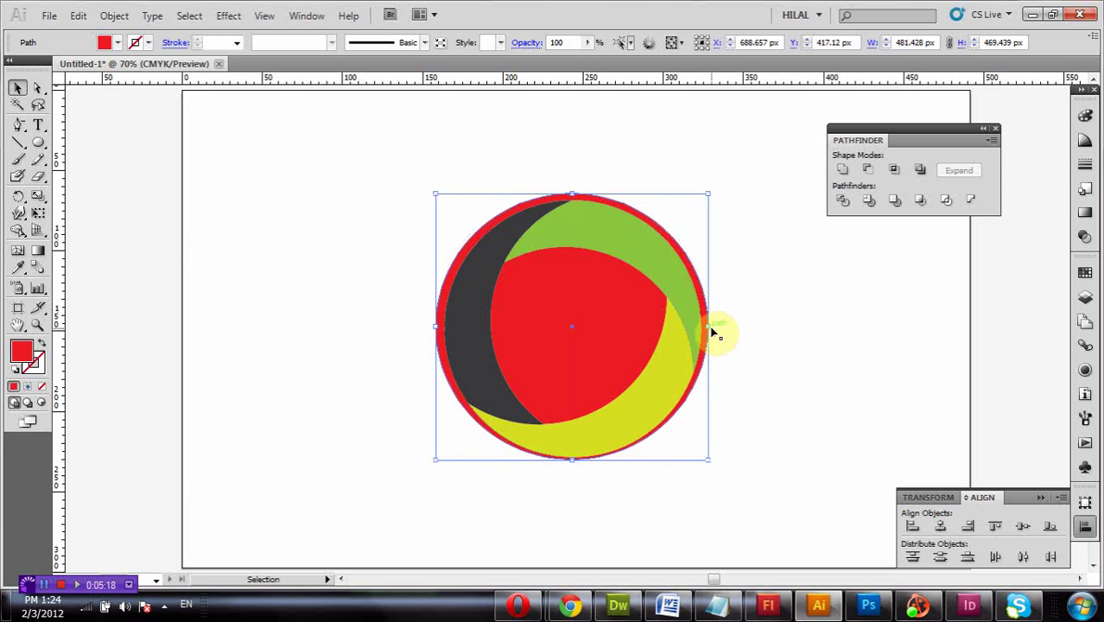
pyautogui.moveTo(712, 331); pyautogui.dragTo(710, 326)
pyautogui.moveTo(572, 459); pyautogui.dragTo(564, 469)
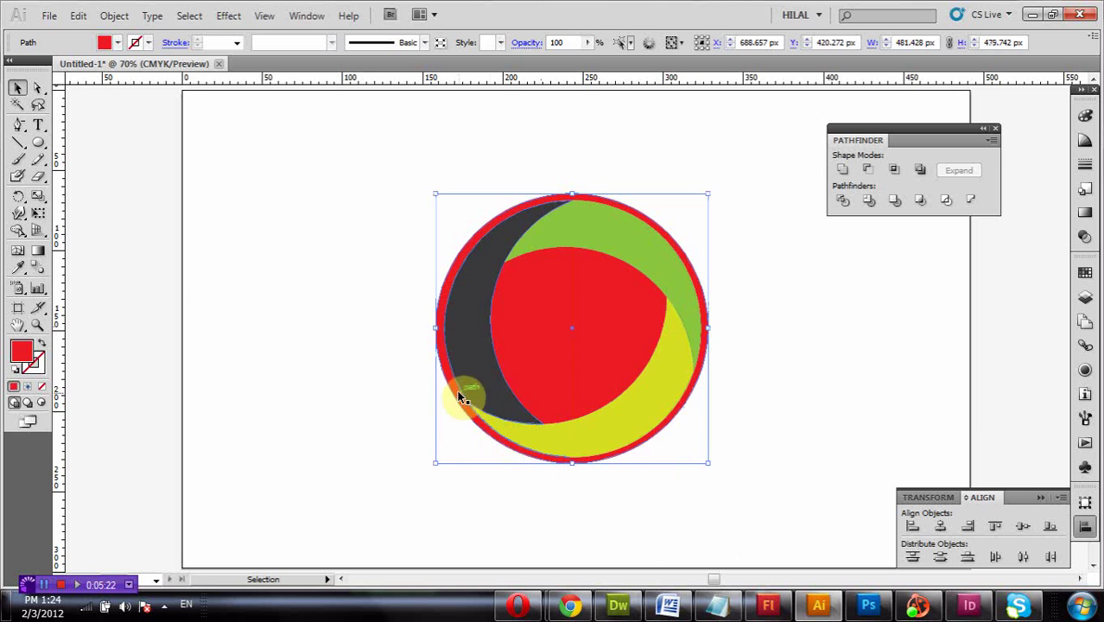
pyautogui.click(449, 331)
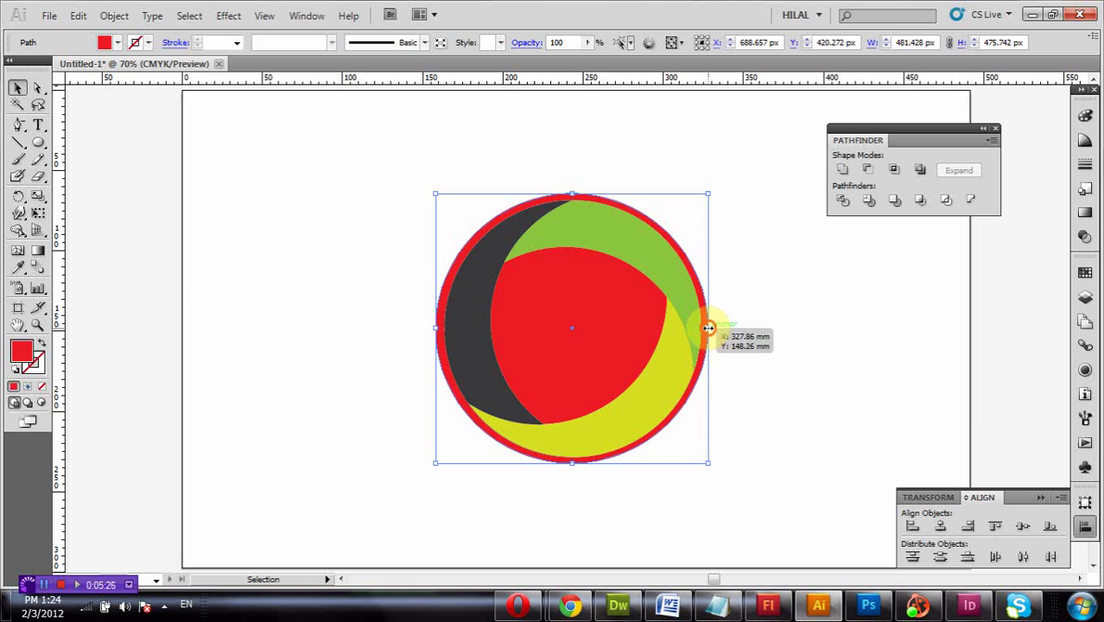
pyautogui.click(735, 264)
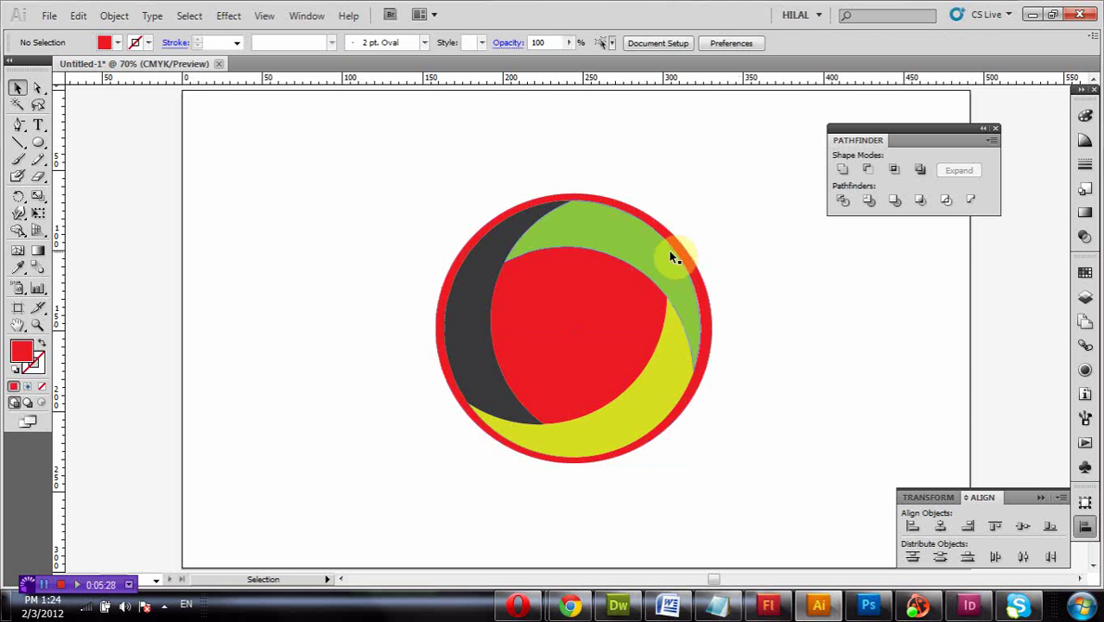
# Group the dark grey, green and yellow crescents and move the red circle off left.
pyautogui.click(672, 257)
pyautogui.keyDown('shift'); pyautogui.click(646, 354); pyautogui.keyUp('shift')
pyautogui.keyDown('shift'); pyautogui.click(549, 367); pyautogui.keyUp('shift')
pyautogui.keyDown('shift'); pyautogui.click(484, 308); pyautogui.keyUp('shift')
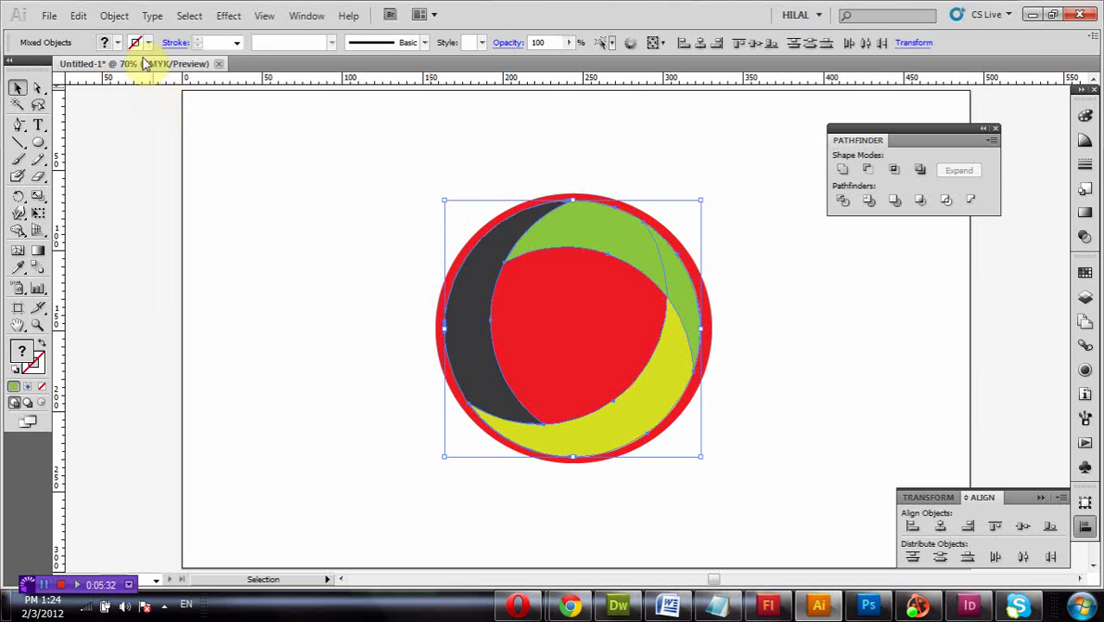
pyautogui.rightClick(529, 249)
pyautogui.click(567, 320)
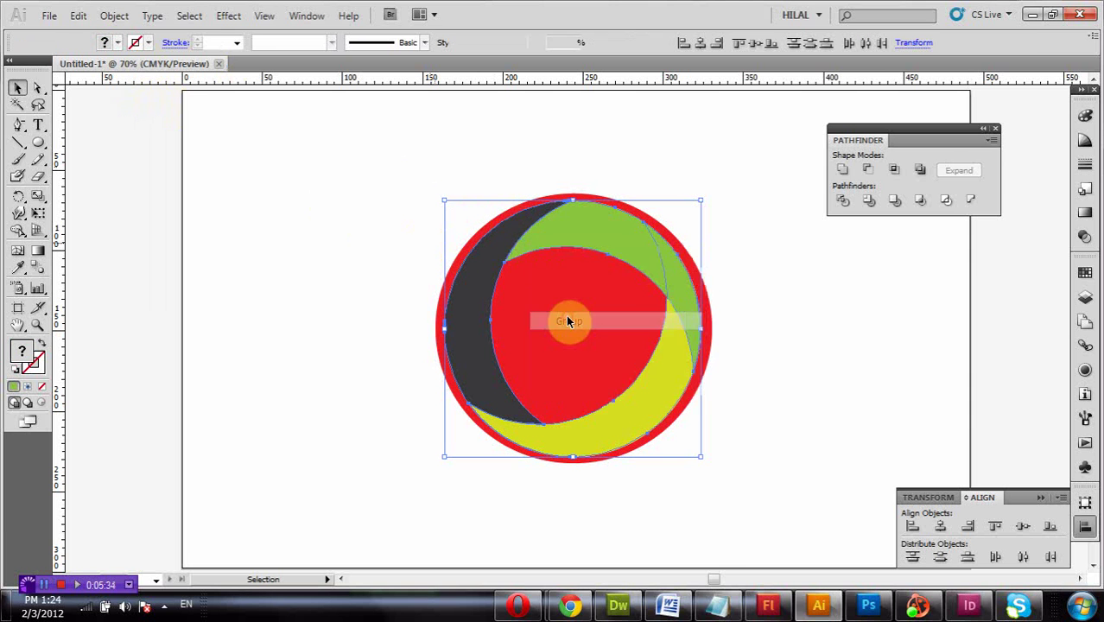
pyautogui.click(716, 298)
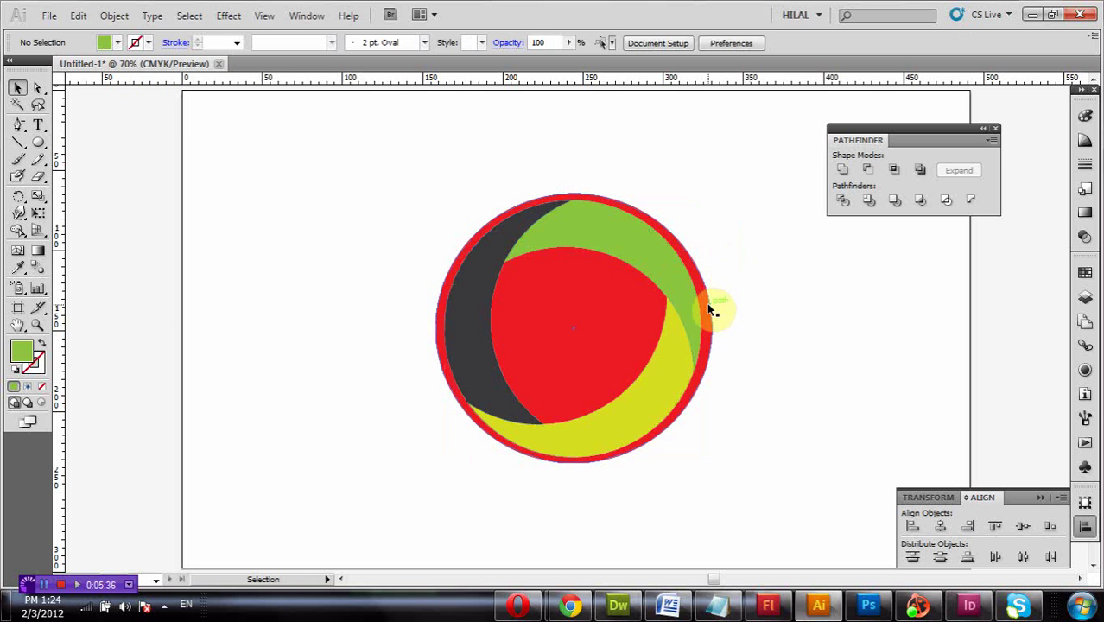
pyautogui.moveTo(707, 302); pyautogui.dragTo(197, 93)
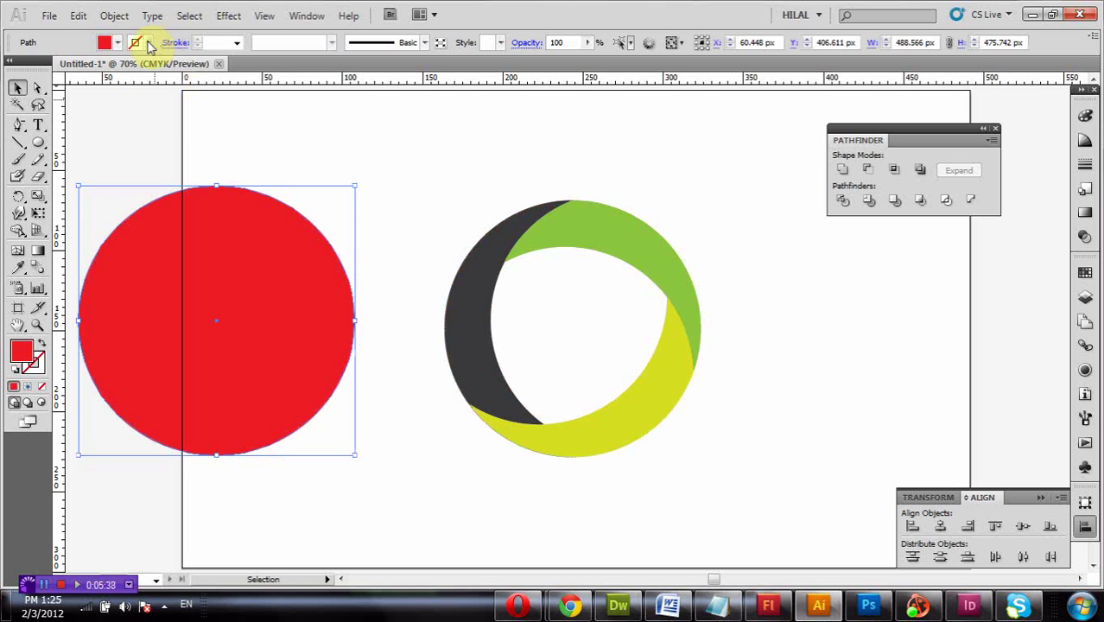
# Give the red circle a blue 1 pt stroke and no fill.
pyautogui.click(117, 43)
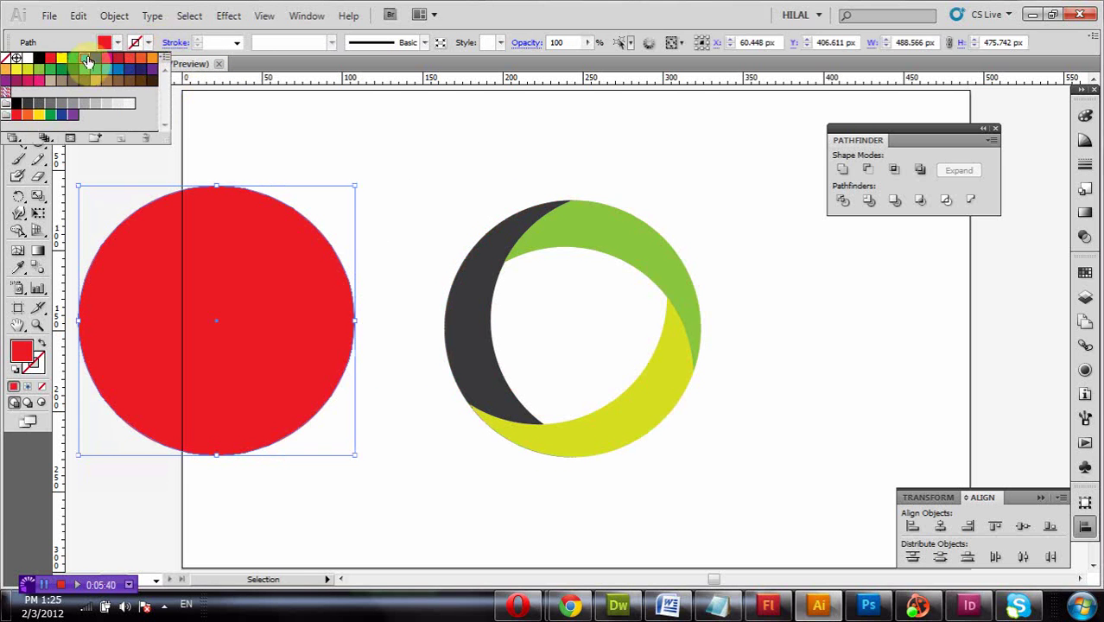
pyautogui.keyDown('shift'); pyautogui.click(95, 58); pyautogui.keyUp('shift')
pyautogui.click(105, 43)
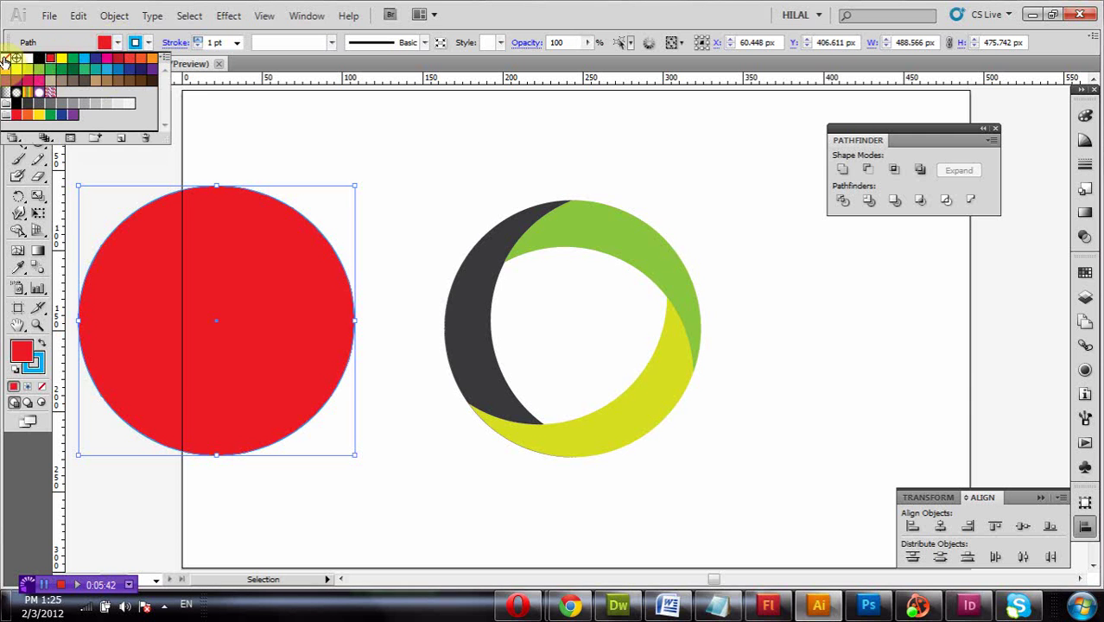
pyautogui.click(6, 58)
pyautogui.click(257, 198)
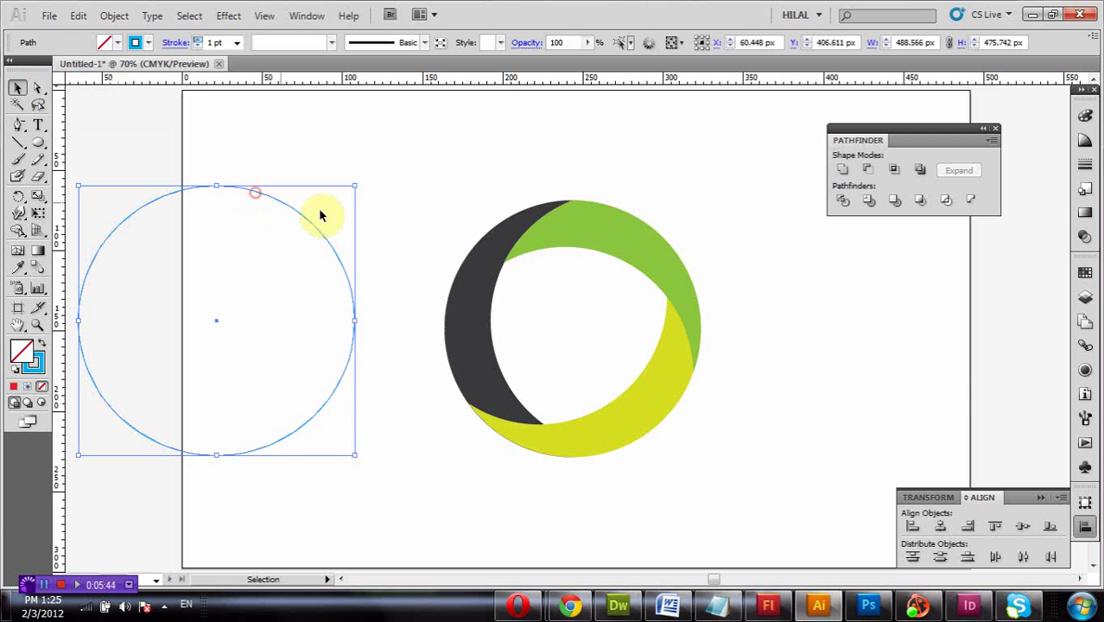
# Move the outline circle over the ring and align their horizontal and vertical centres.
pyautogui.moveTo(293, 210); pyautogui.dragTo(650, 222)
pyautogui.keyDown('shift'); pyautogui.click(561, 389); pyautogui.keyUp('shift')
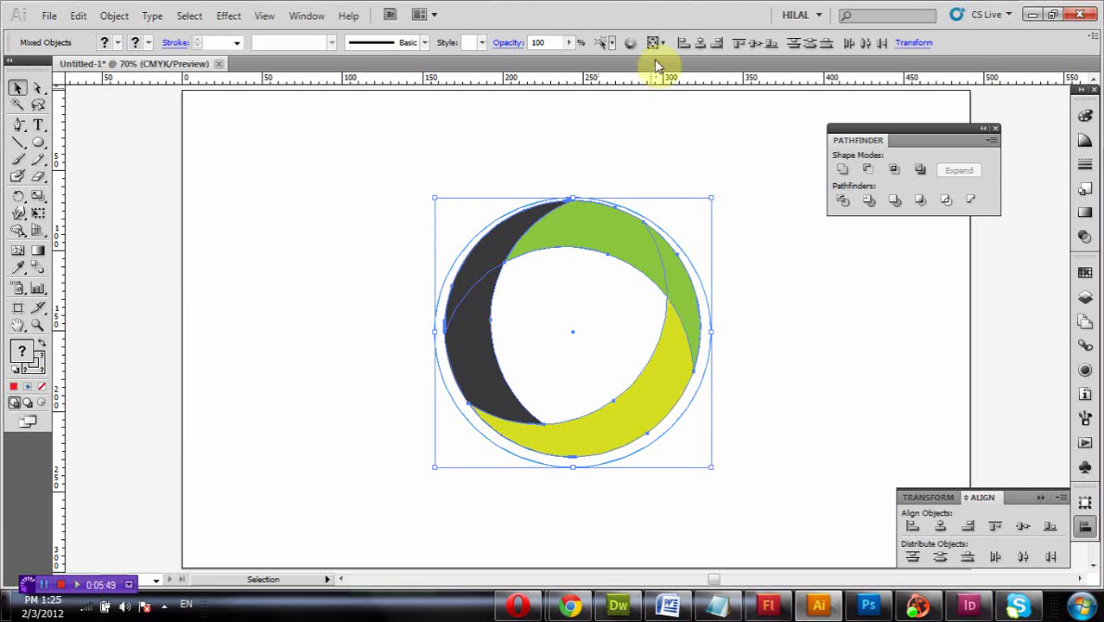
pyautogui.click(708, 45)
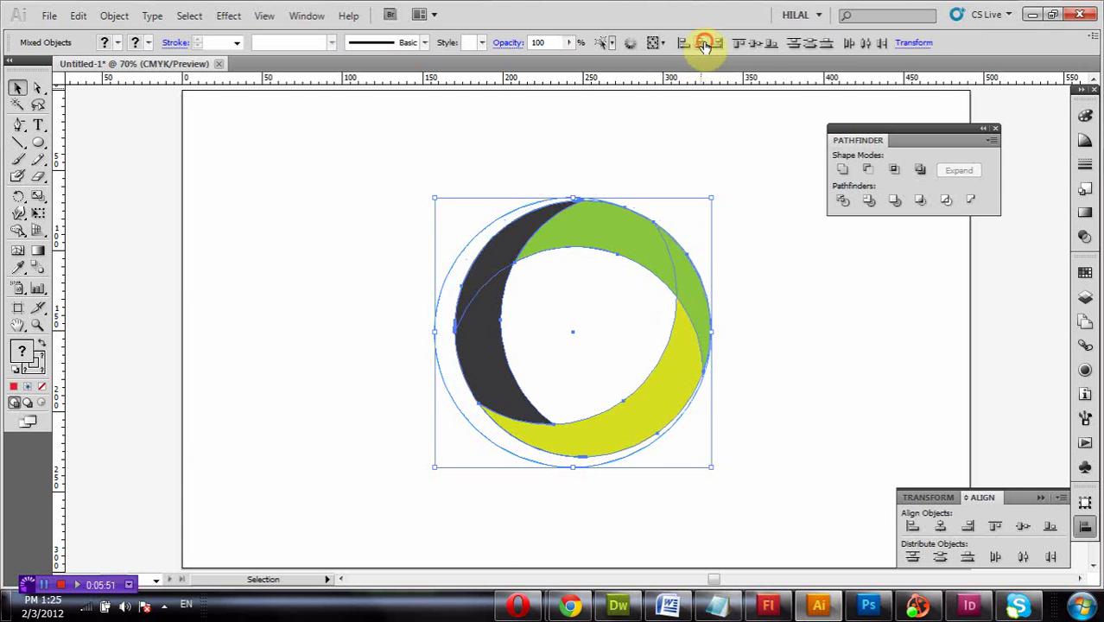
pyautogui.click(754, 45)
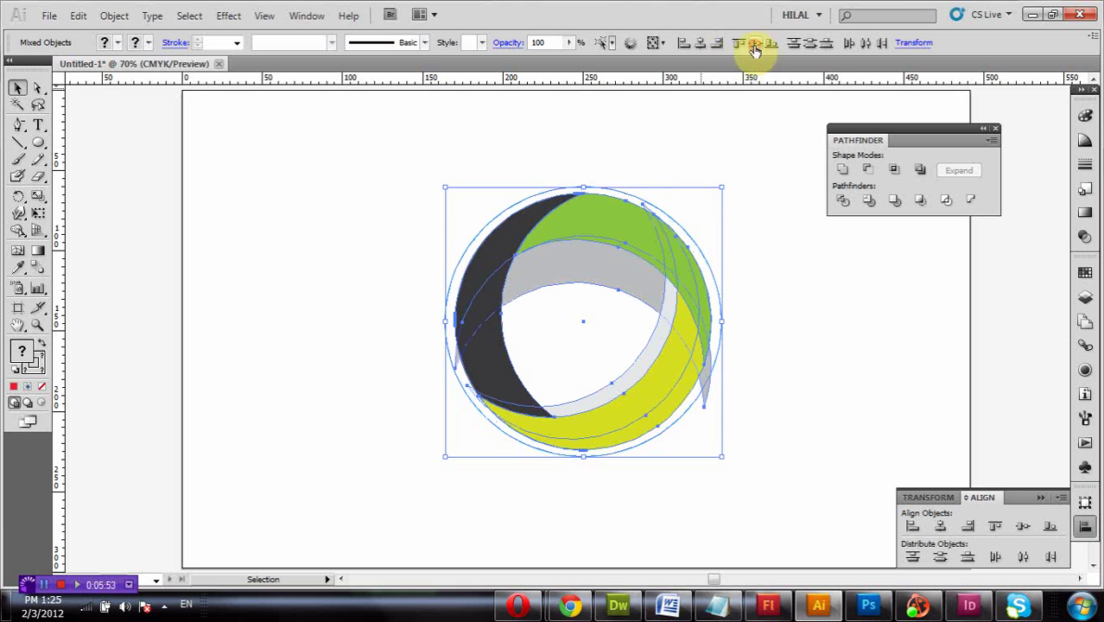
# Pull the two stray grey crescents out to the left and delete them.
pyautogui.click(755, 156)
pyautogui.moveTo(629, 289); pyautogui.dragTo(223, 334)
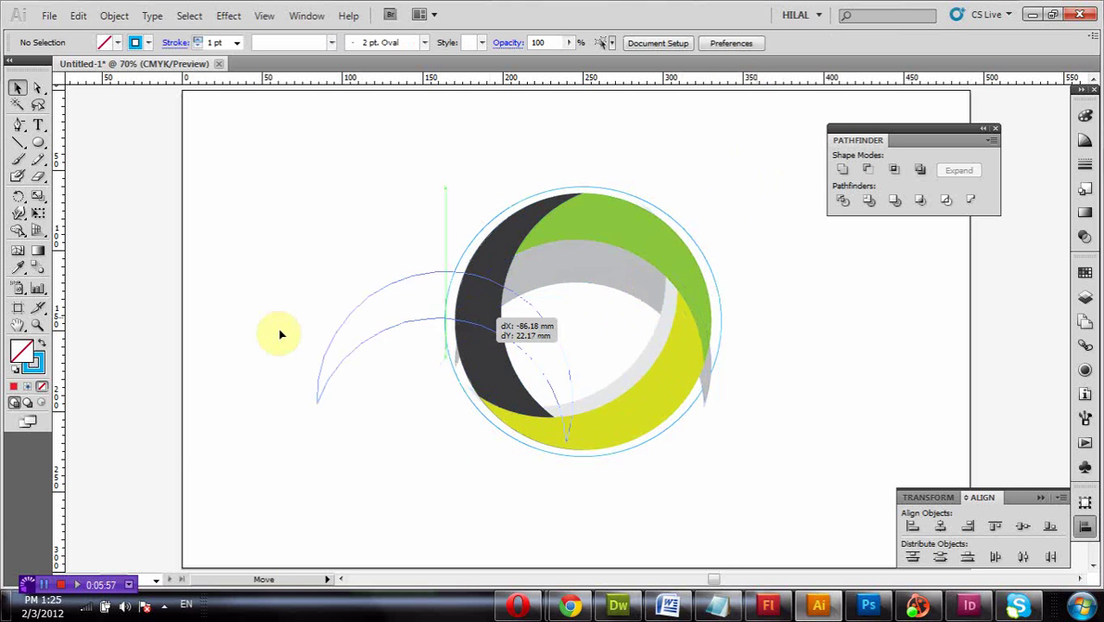
pyautogui.moveTo(640, 364); pyautogui.dragTo(173, 378)
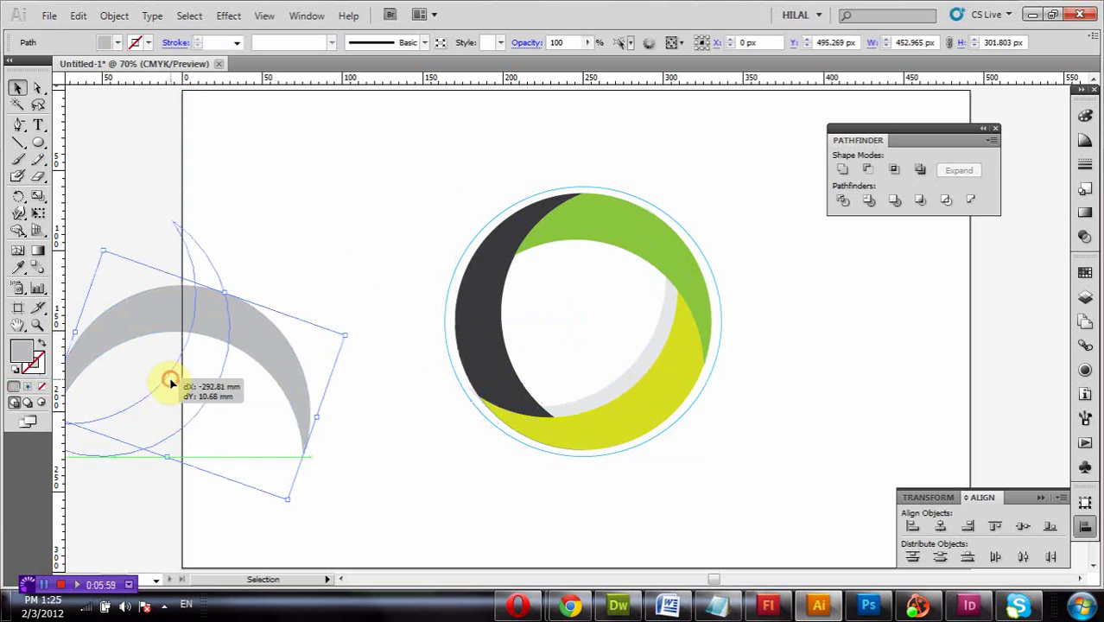
pyautogui.keyDown('shift'); pyautogui.click(136, 429); pyautogui.keyUp('shift')
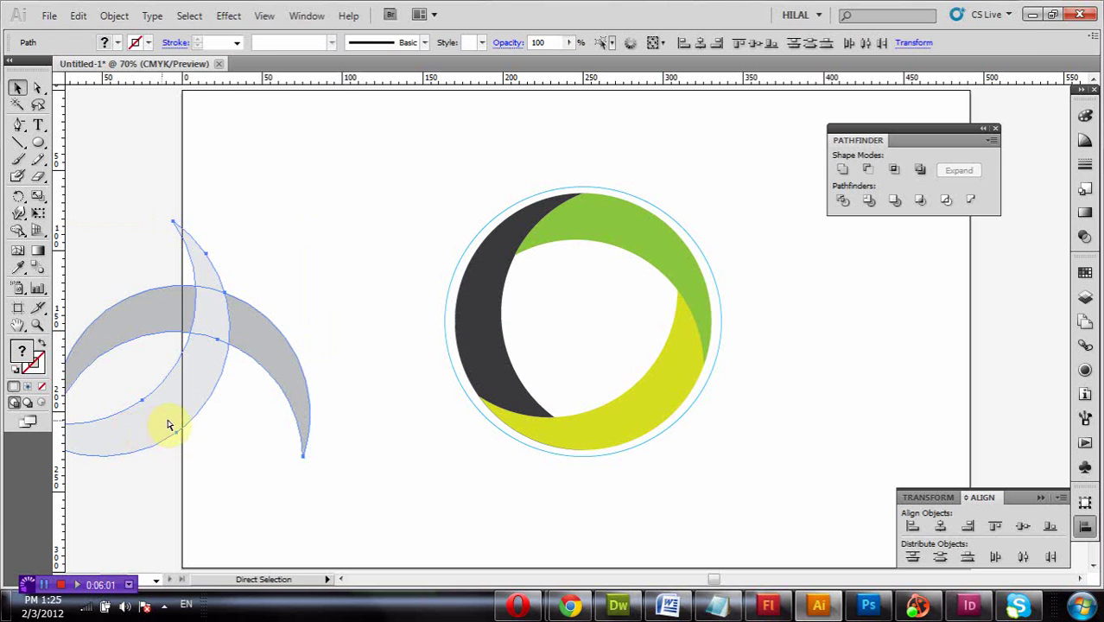
pyautogui.press('Delete')
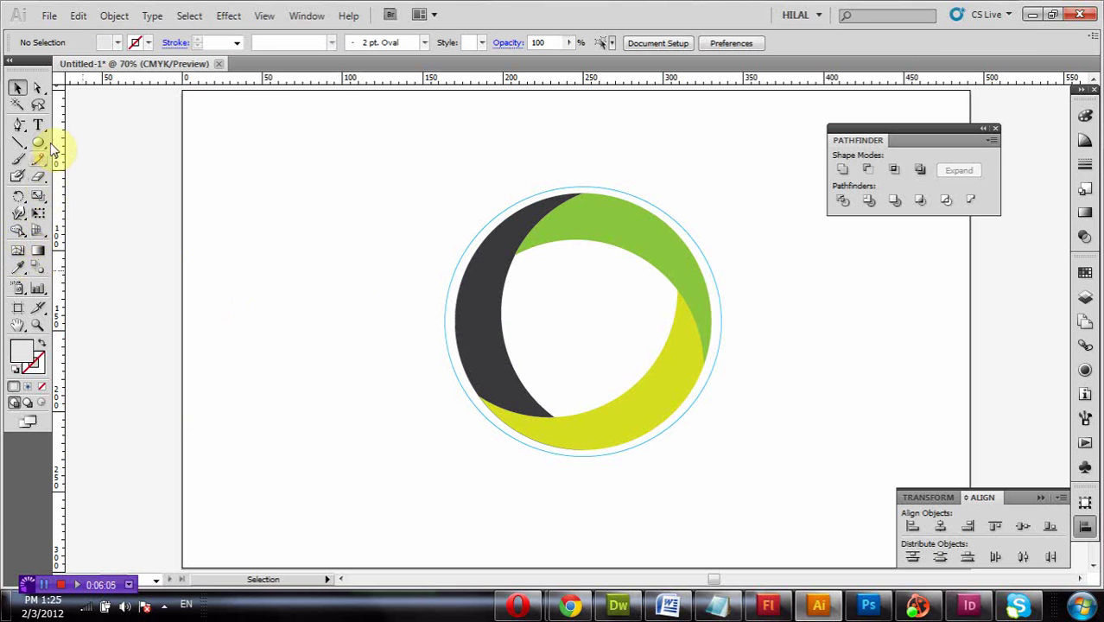
# Start Type on a Path text on the blue outline circle with the numbers 1–60.
pyautogui.moveTo(43, 129)
pyautogui.mouseDown()
pyautogui.moveTo(119, 179)
pyautogui.moveTo(147, 216)
pyautogui.mouseUp()
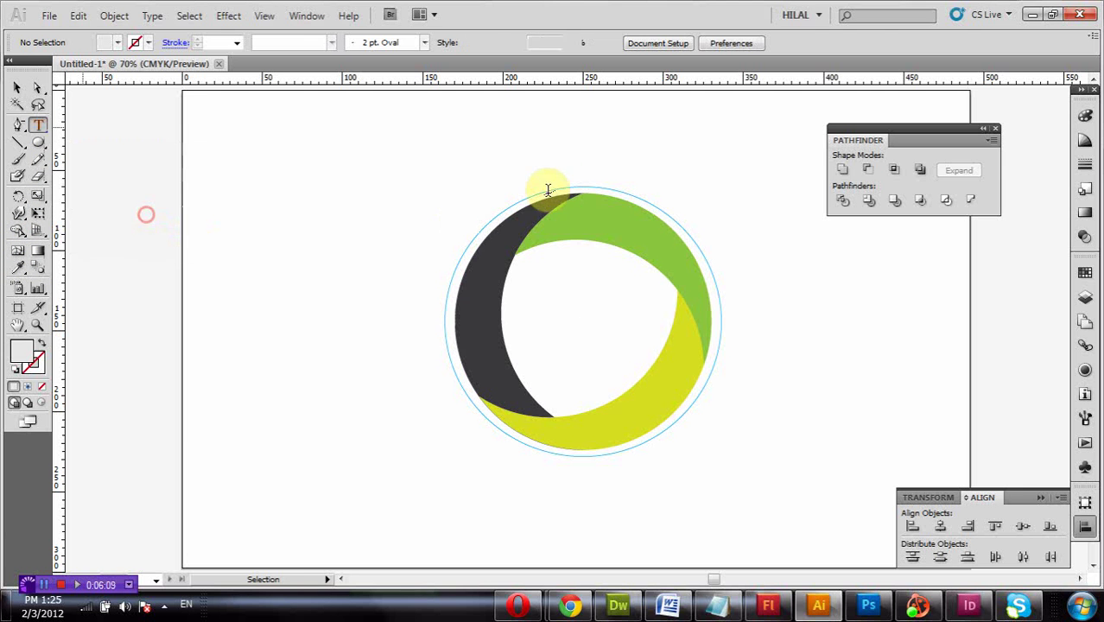
pyautogui.click(563, 184)
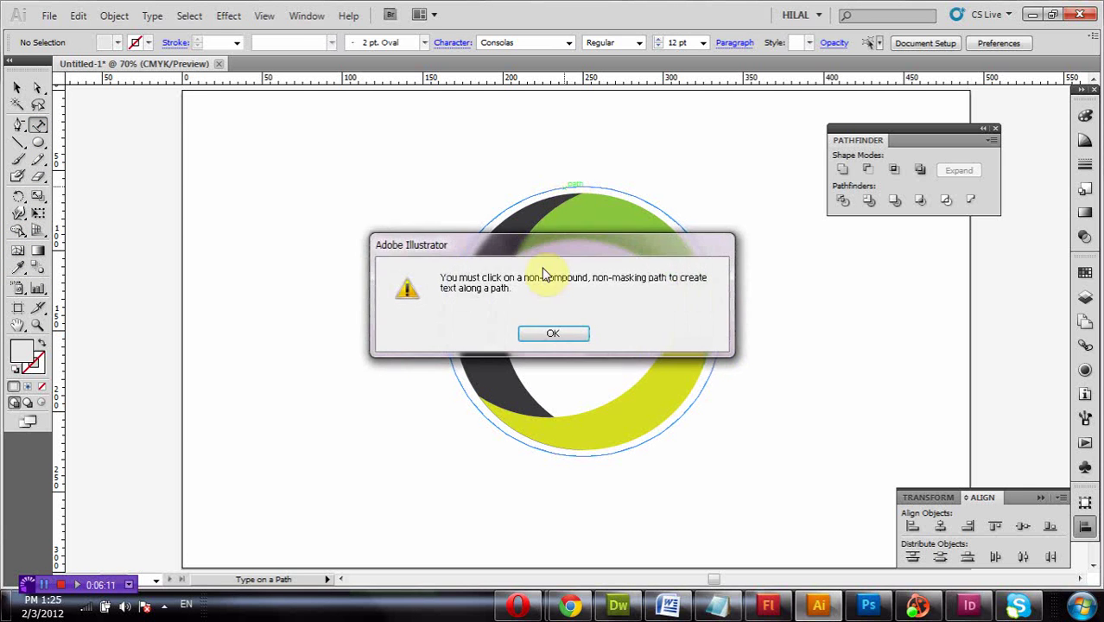
pyautogui.click(536, 333)
pyautogui.click(28, 127)
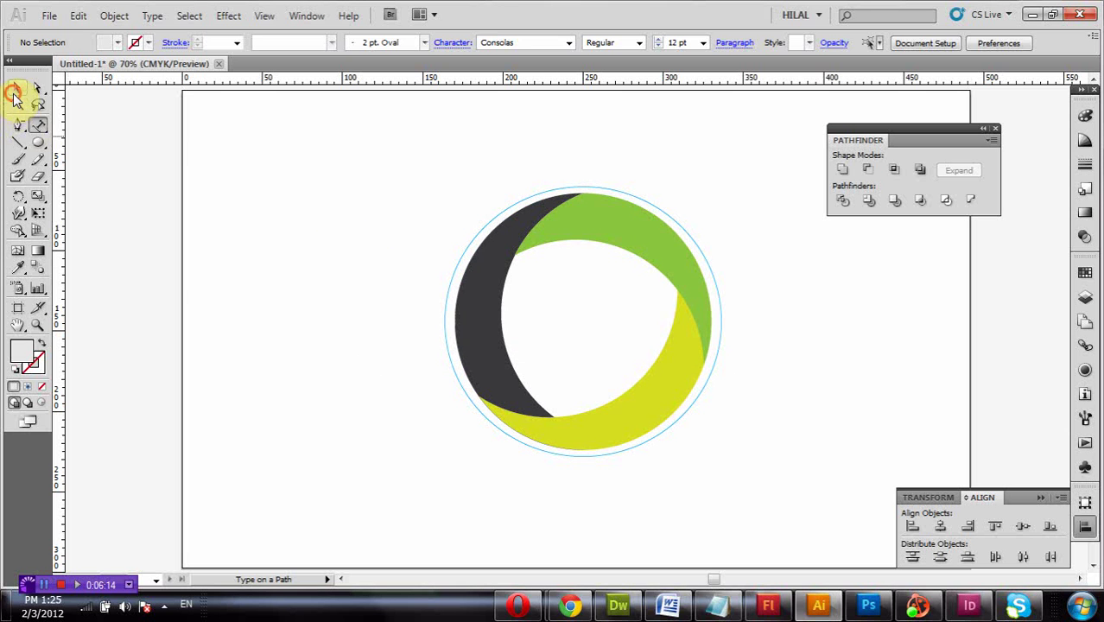
pyautogui.click(15, 93)
pyautogui.click(585, 188)
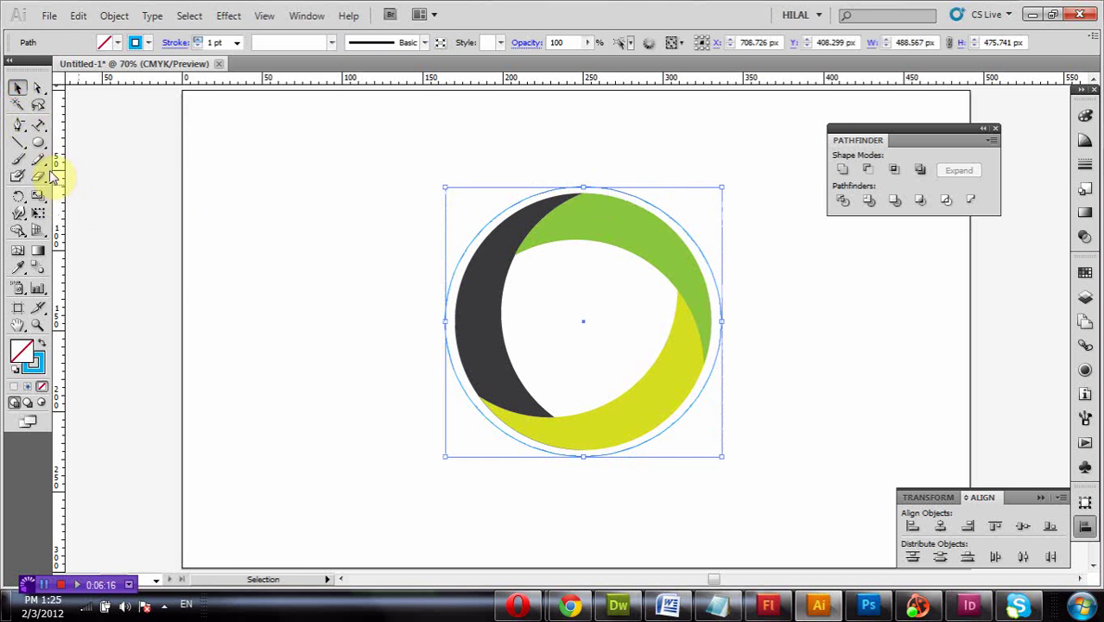
pyautogui.click(43, 128)
pyautogui.click(583, 186)
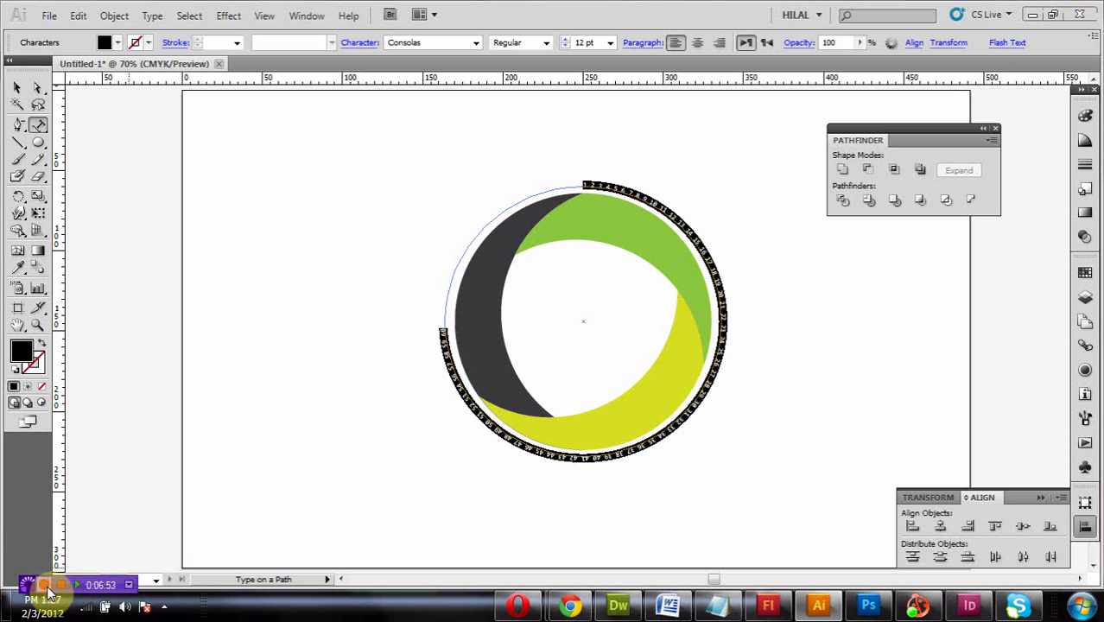
pyautogui.click(45, 587)
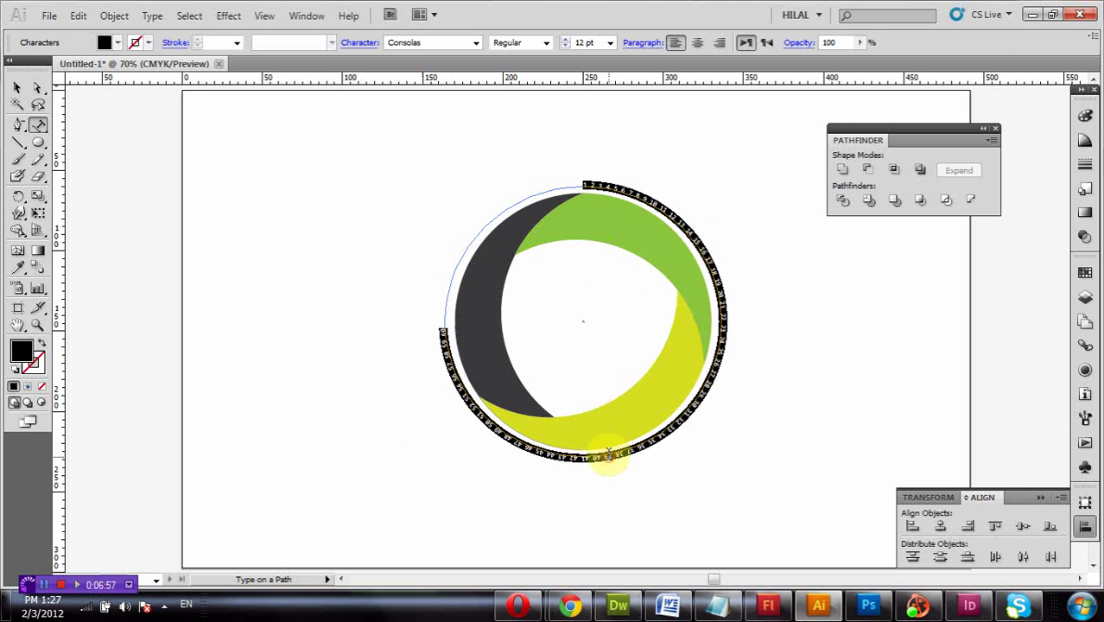
# Select all the numbers on the circle and bring up the Character panel with Ctrl+T.
pyautogui.click(608, 453)
pyautogui.doubleClick(608, 454)
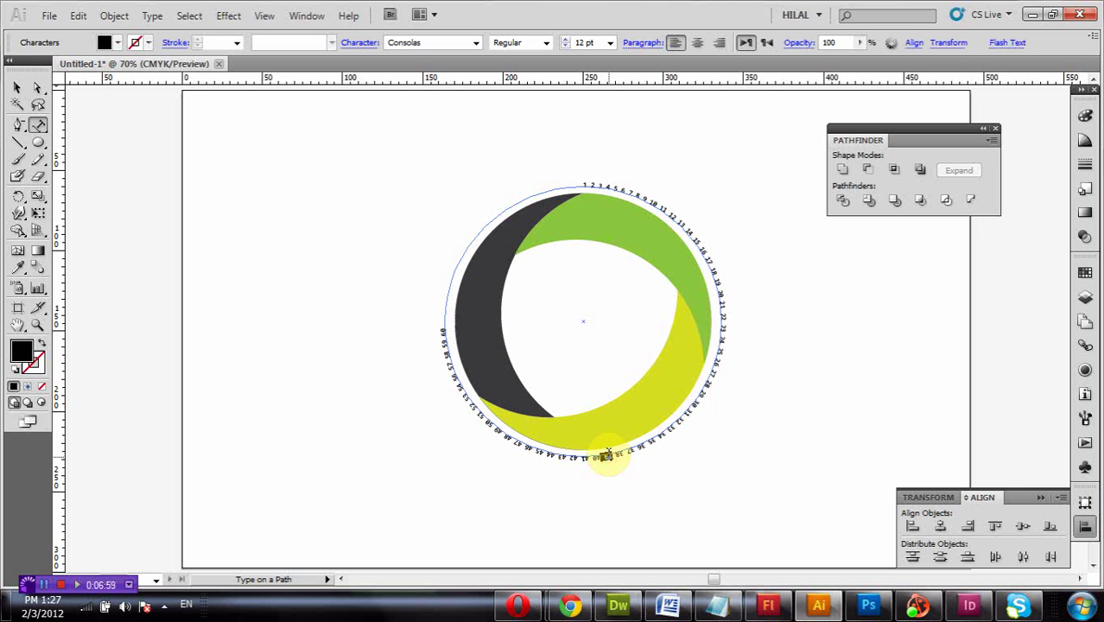
pyautogui.hotkey('ctrl', 'a')
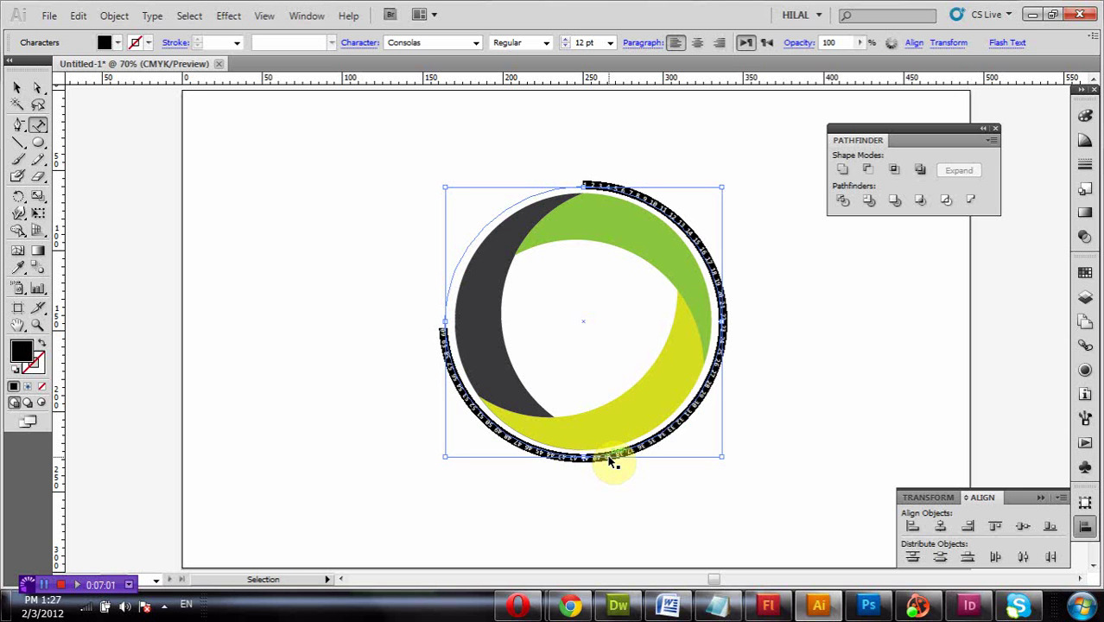
pyautogui.hotkey('ctrl', 't')
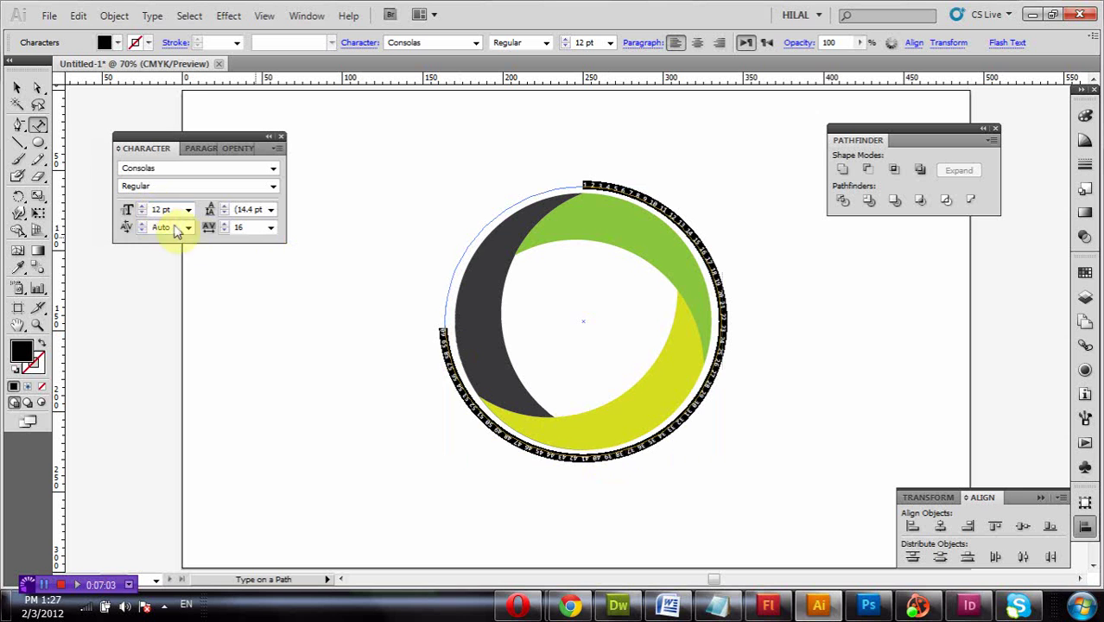
# Raise the numbers' tracking step by step, then choose the preset value 75.
pyautogui.click(226, 222)
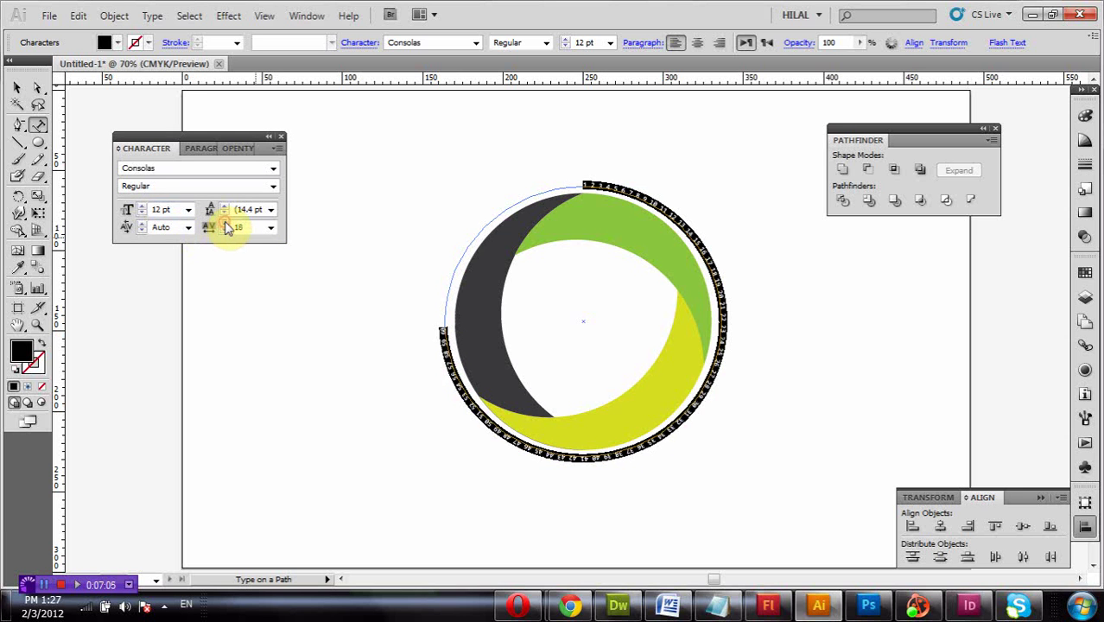
pyautogui.click(226, 224)
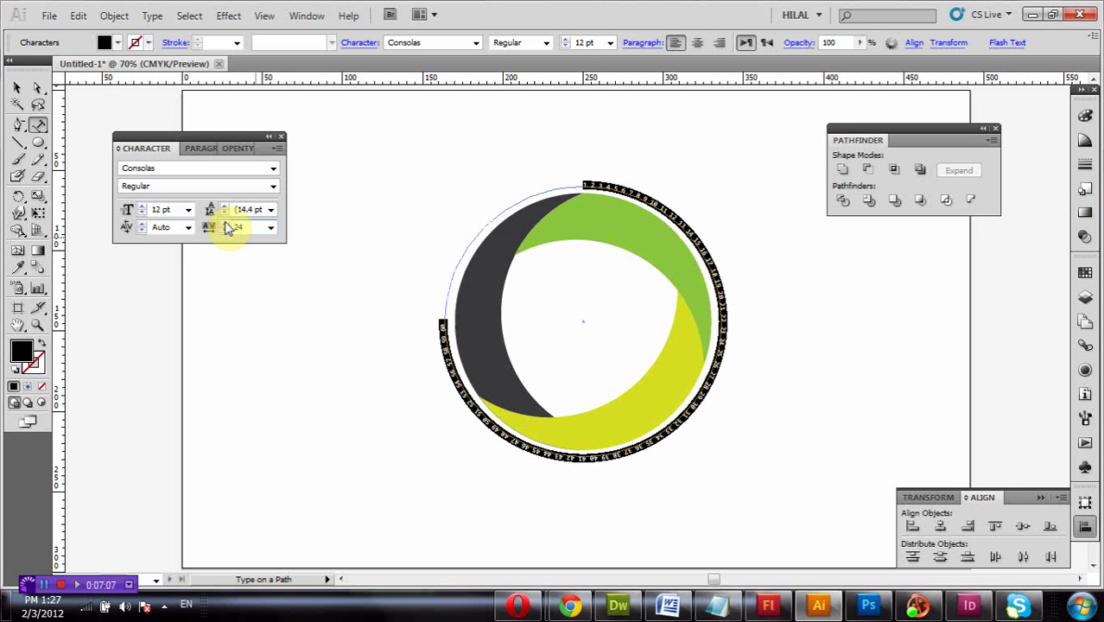
pyautogui.click(226, 224)
pyautogui.click(226, 223)
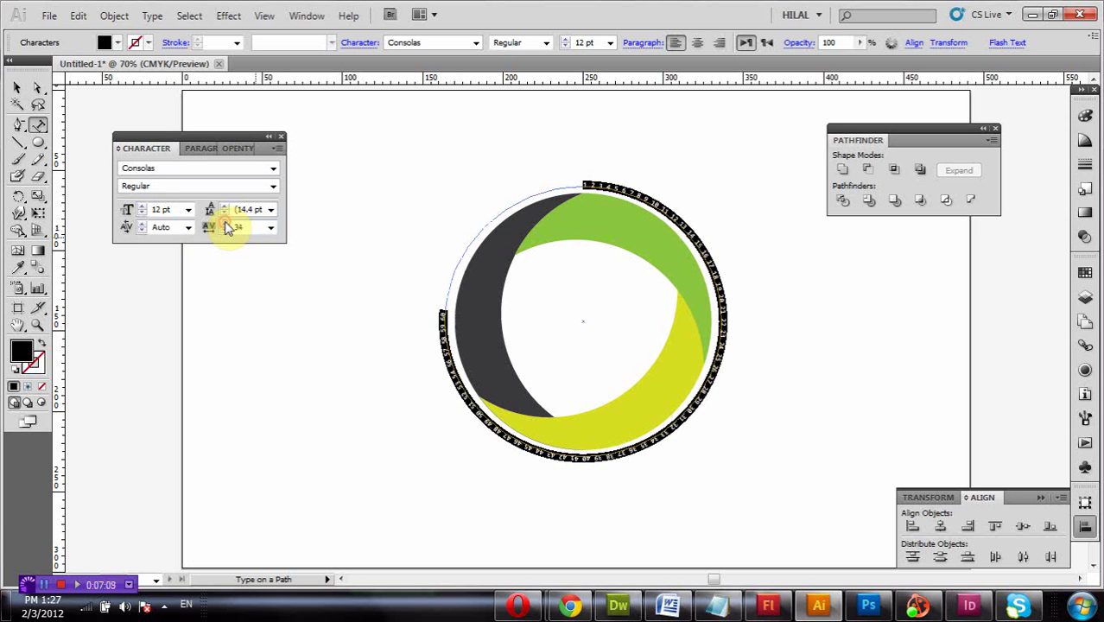
pyautogui.click(226, 224)
pyautogui.click(226, 223)
pyautogui.click(225, 224)
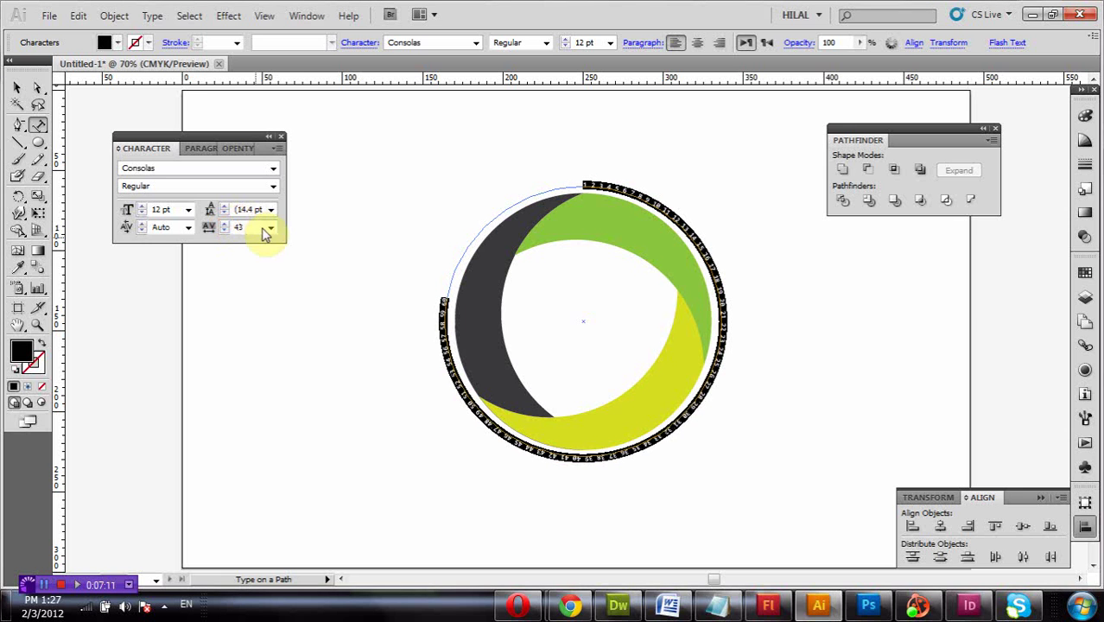
pyautogui.click(270, 228)
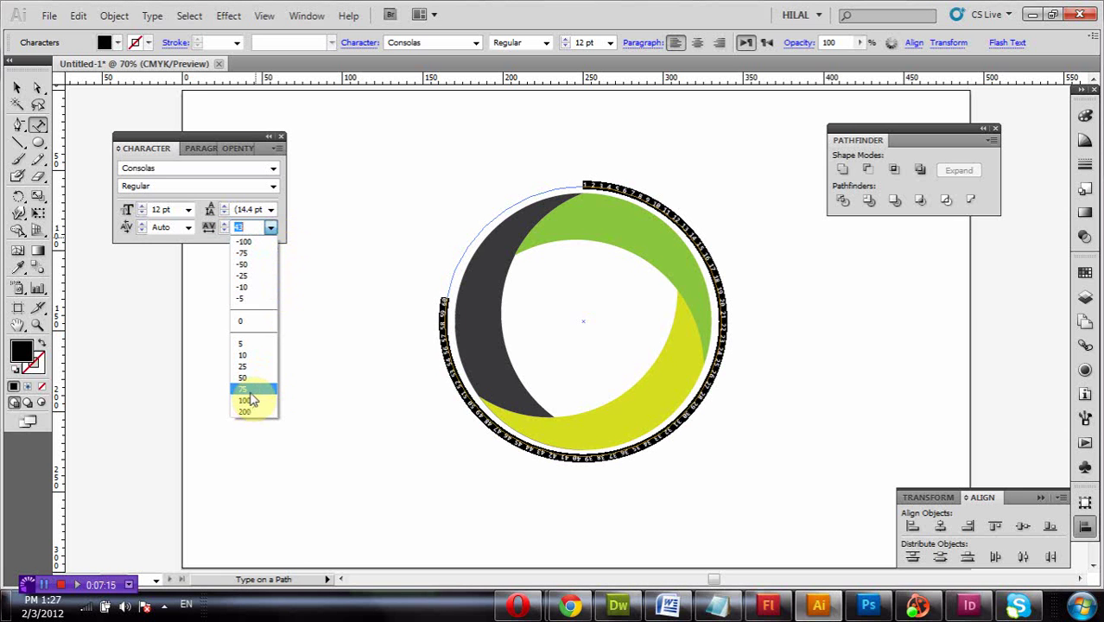
pyautogui.click(248, 389)
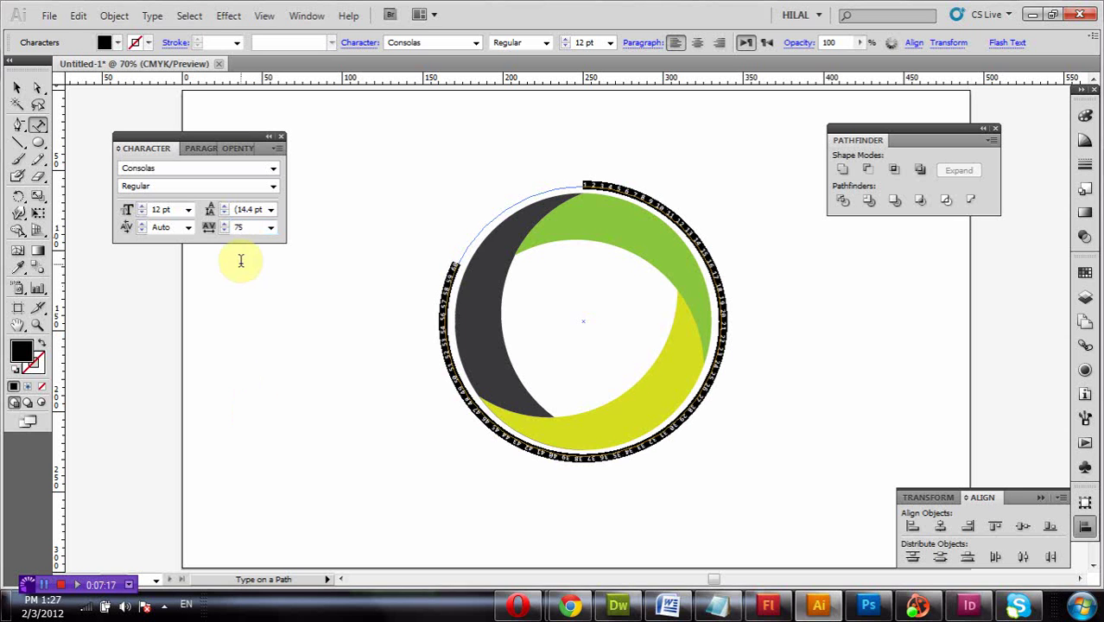
# Keep raising the tracking from 75 toward 212 until the numbers nearly circle the ring.
pyautogui.click(223, 231)
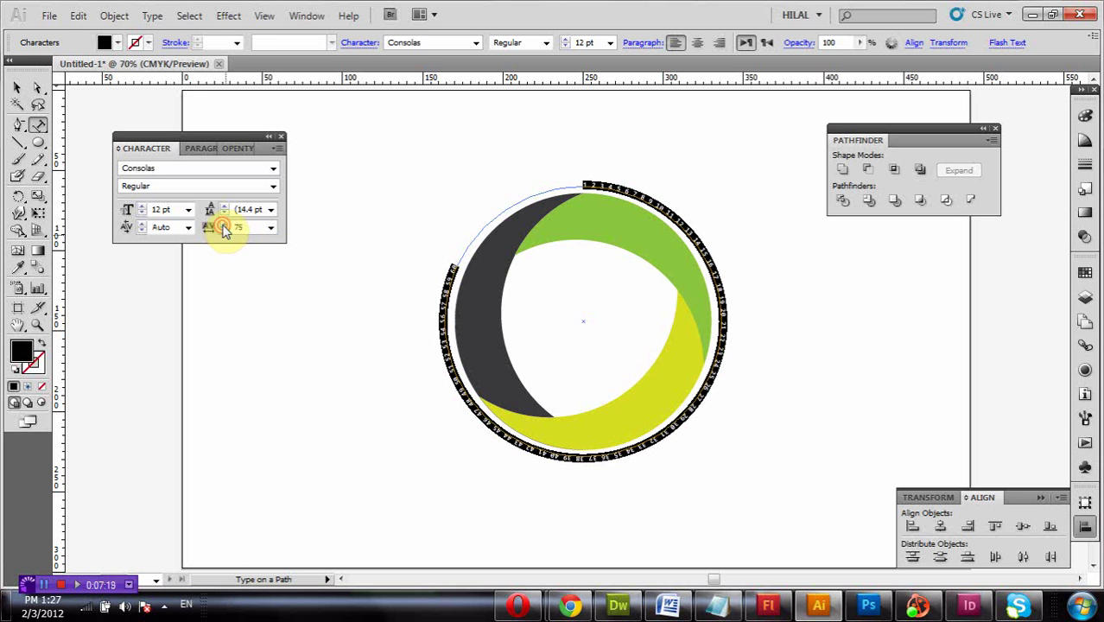
pyautogui.click(223, 226)
pyautogui.click(222, 226)
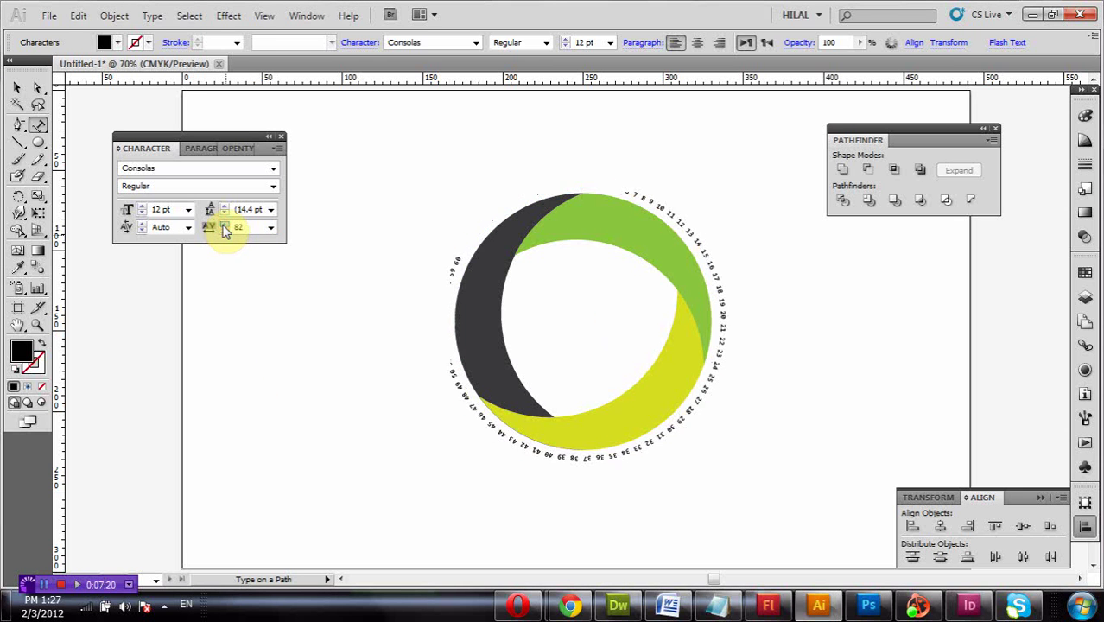
pyautogui.click(223, 226)
pyautogui.click(223, 225)
pyautogui.click(223, 225)
pyautogui.click(223, 226)
pyautogui.click(223, 225)
pyautogui.click(223, 225)
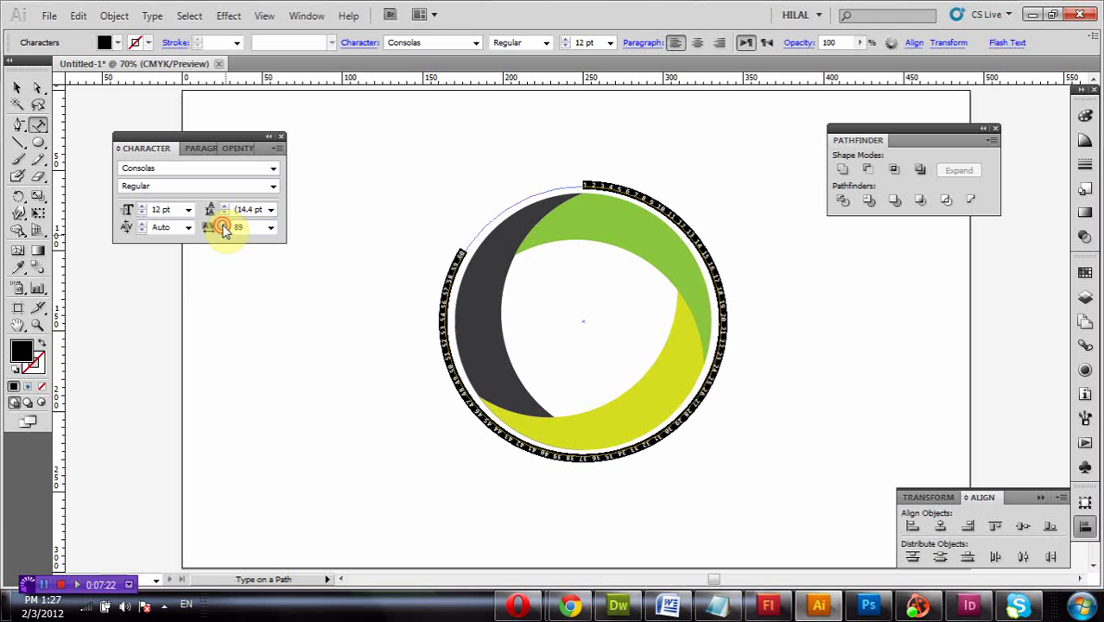
pyautogui.click(223, 225)
pyautogui.click(222, 226)
pyautogui.click(222, 225)
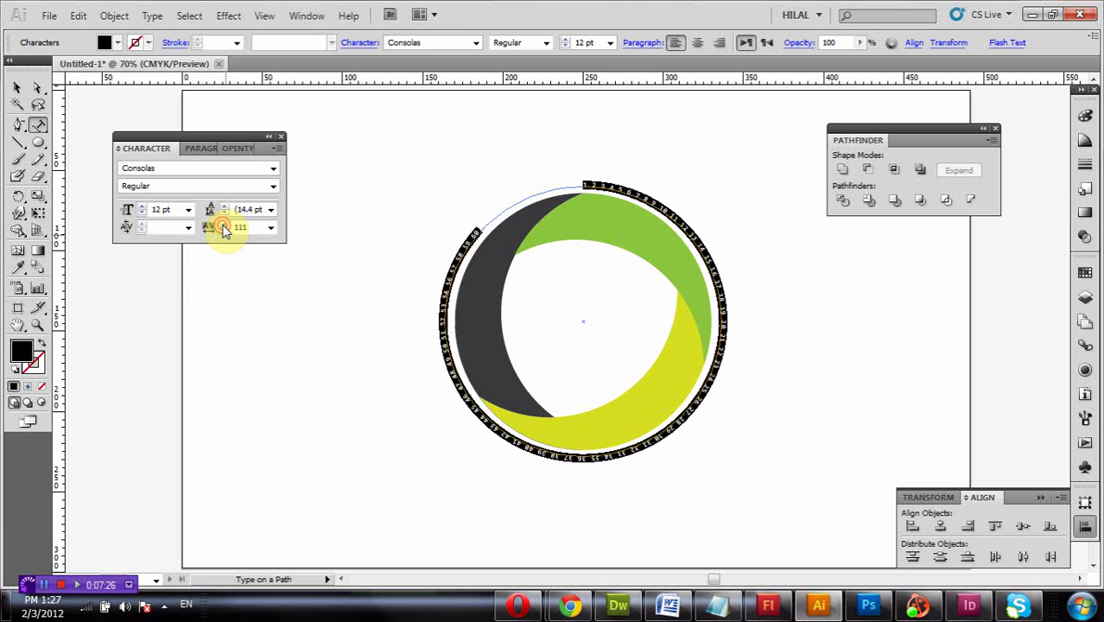
pyautogui.click(223, 226)
pyautogui.click(223, 225)
pyautogui.click(223, 226)
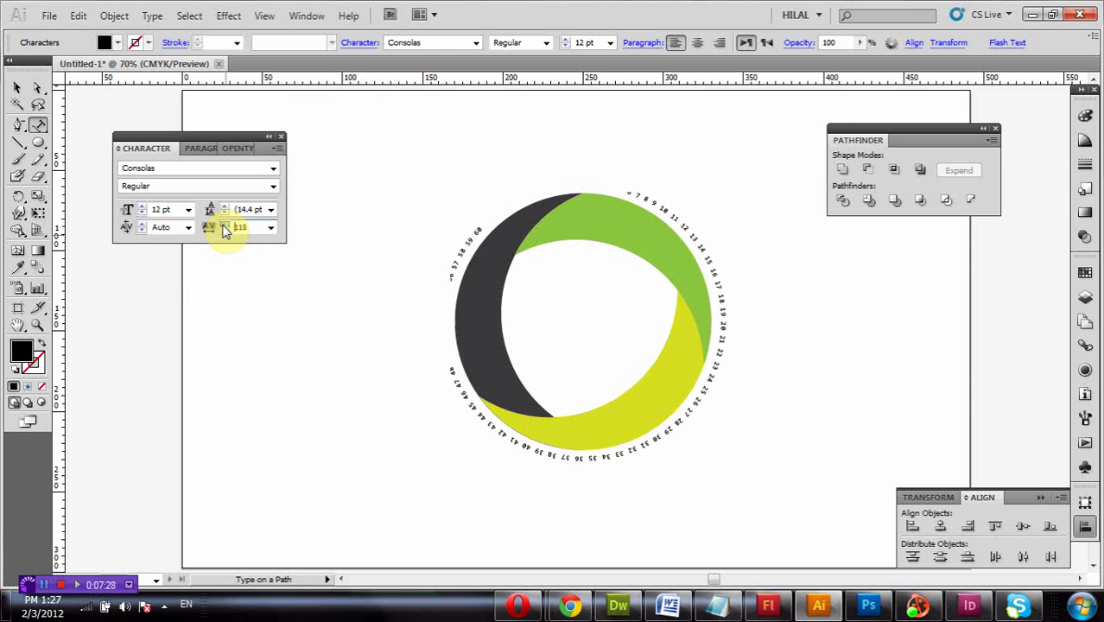
pyautogui.click(223, 225)
pyautogui.click(223, 225)
pyautogui.click(222, 226)
pyautogui.click(223, 226)
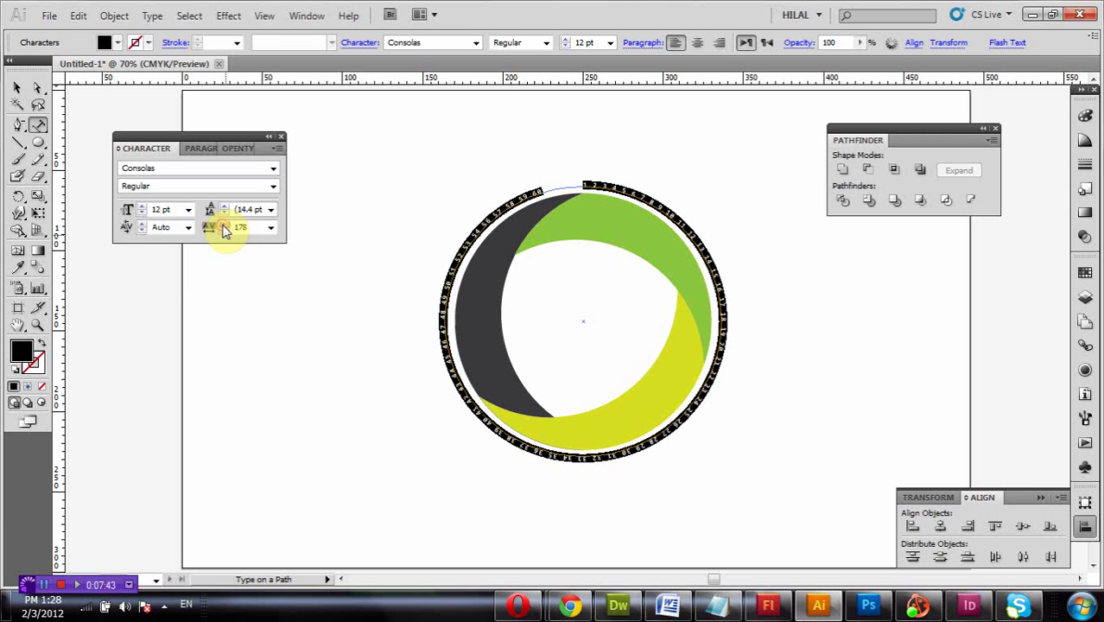
pyautogui.click(223, 225)
pyautogui.click(223, 225)
pyautogui.click(223, 224)
pyautogui.click(223, 225)
pyautogui.click(223, 225)
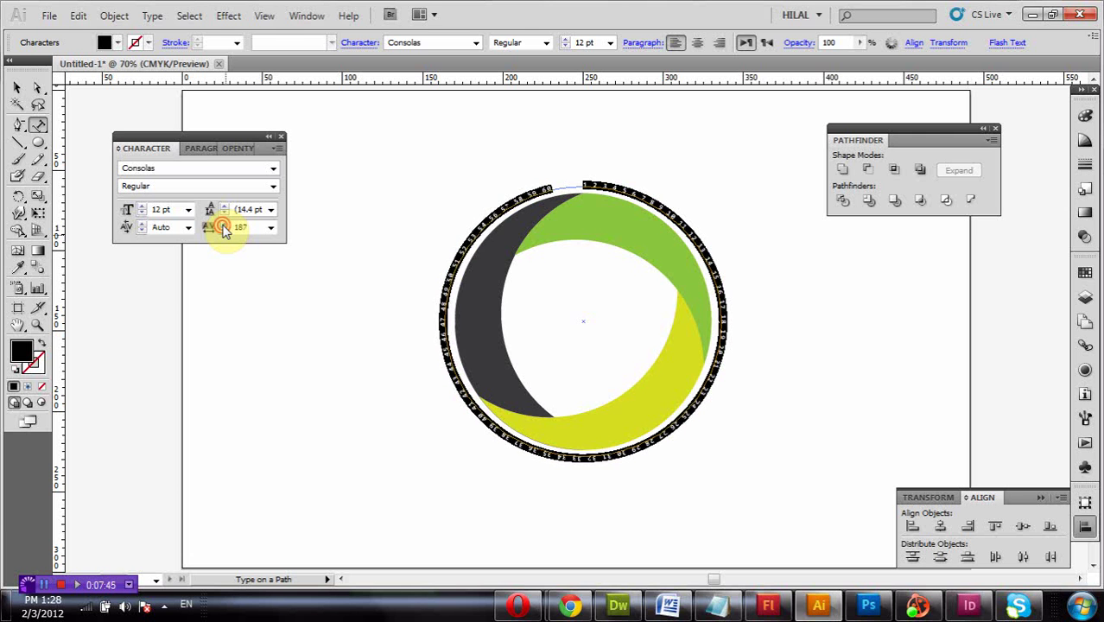
pyautogui.click(223, 225)
pyautogui.click(223, 225)
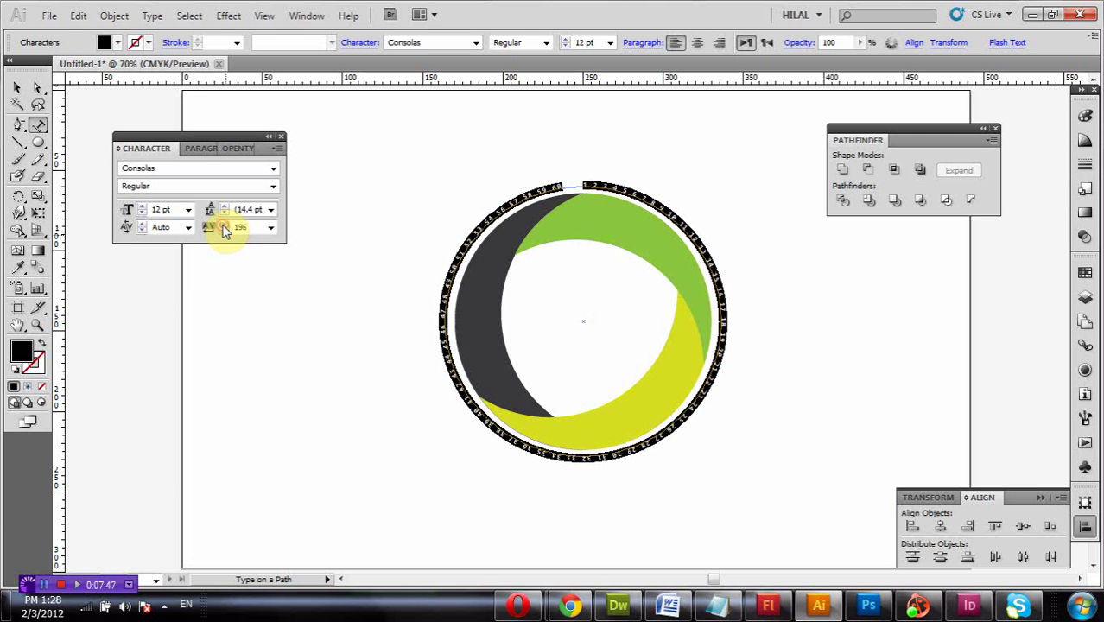
pyautogui.click(222, 225)
pyautogui.click(223, 225)
pyautogui.click(223, 224)
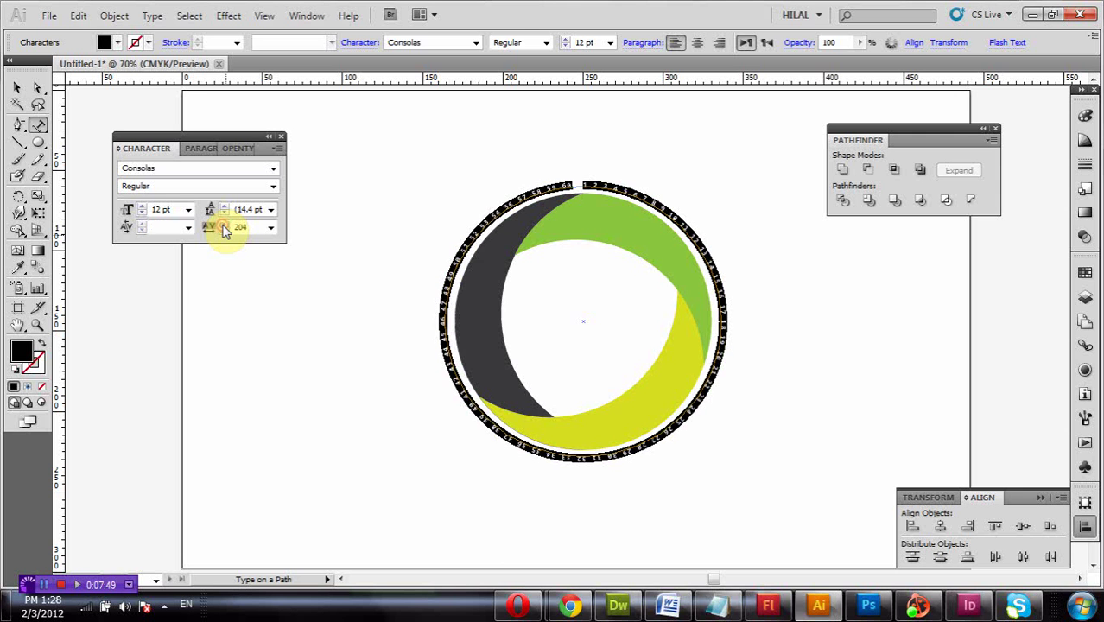
pyautogui.click(223, 225)
pyautogui.click(223, 225)
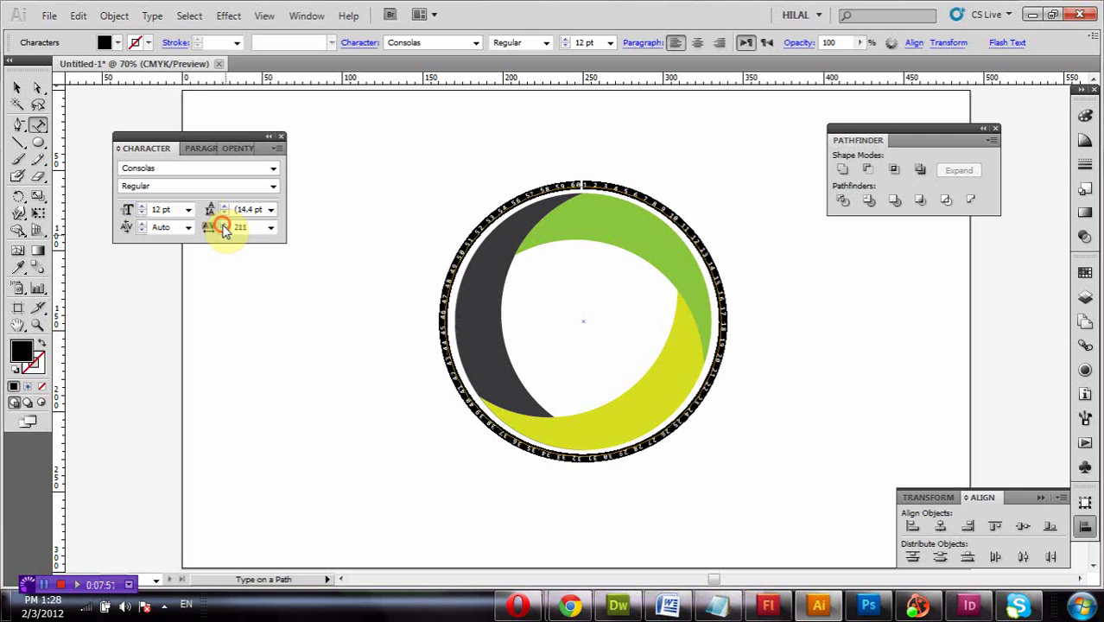
pyautogui.click(223, 224)
pyautogui.click(223, 225)
pyautogui.click(223, 224)
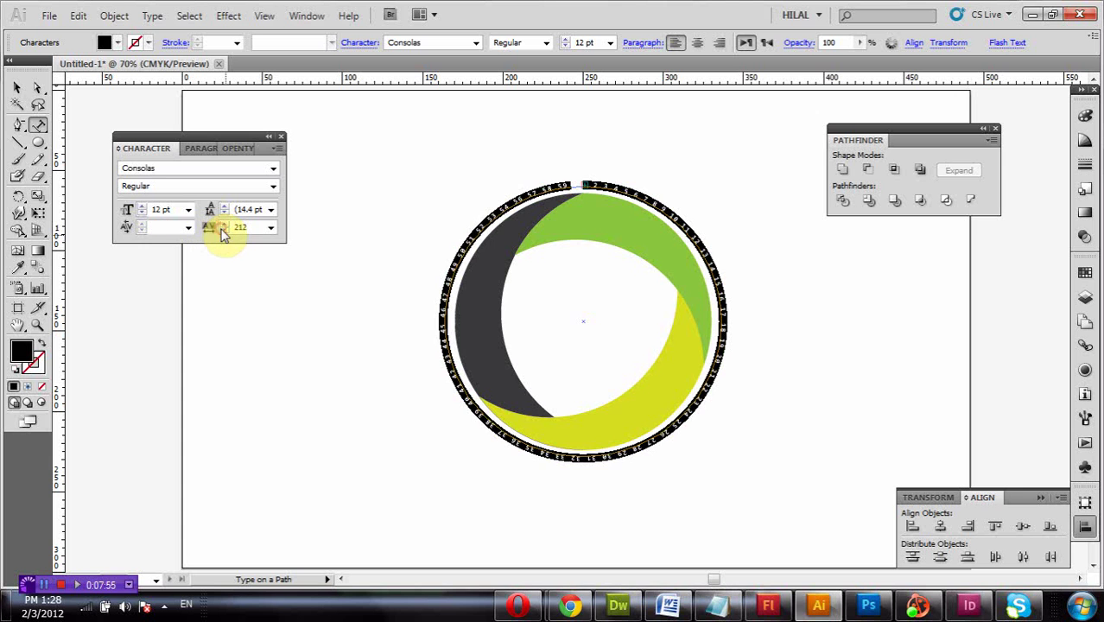
# Close the Character panel and marquee-select the entire ring logo.
pyautogui.click(19, 91)
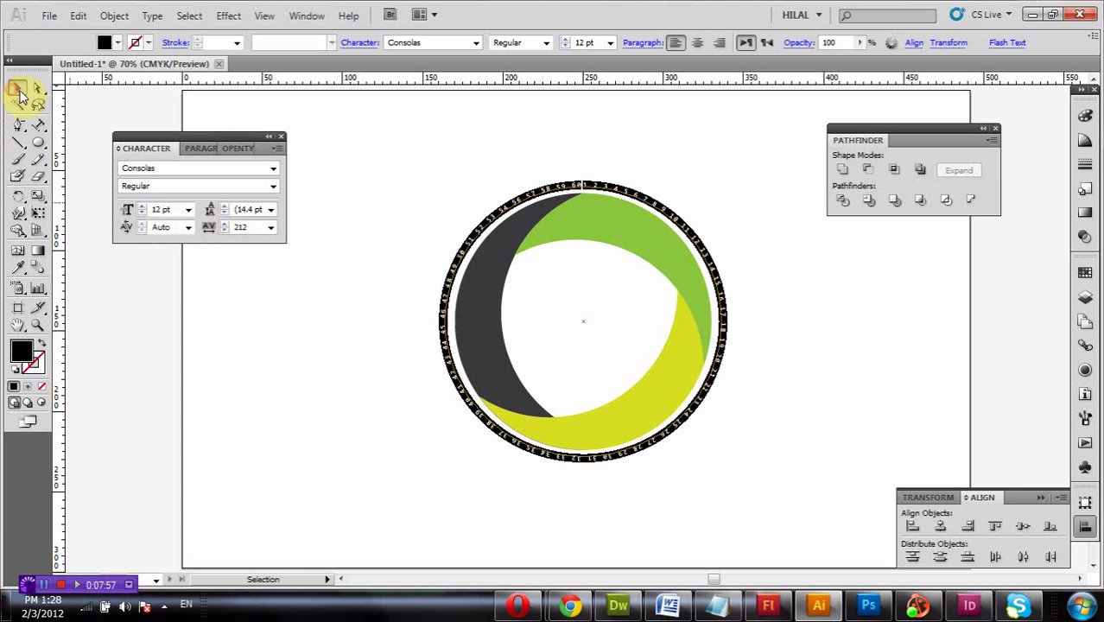
pyautogui.click(394, 126)
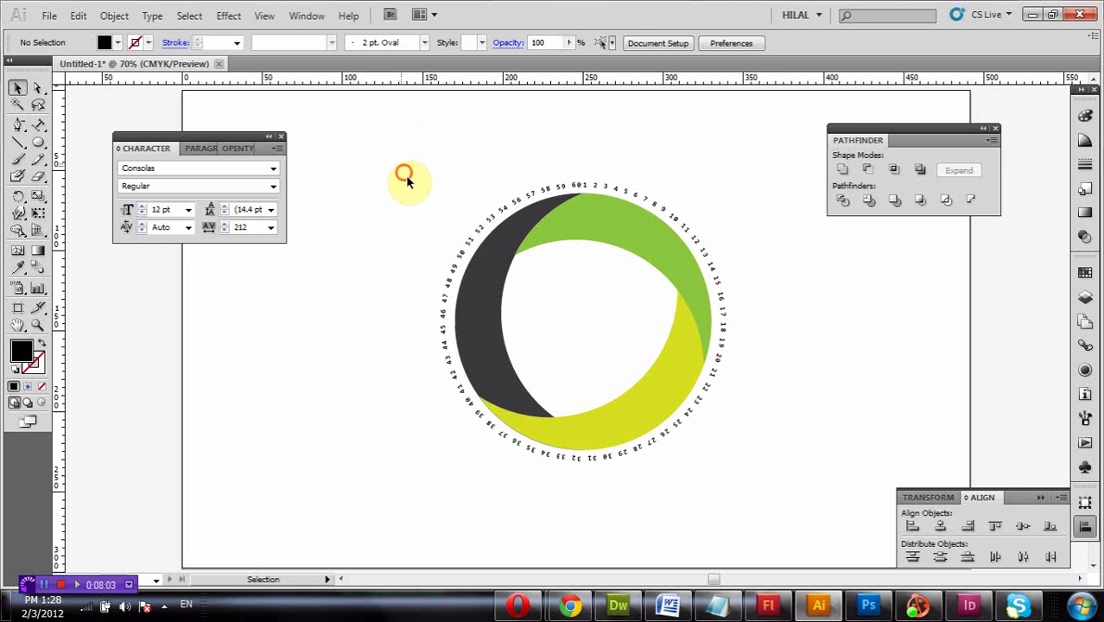
pyautogui.moveTo(406, 173); pyautogui.dragTo(744, 469)
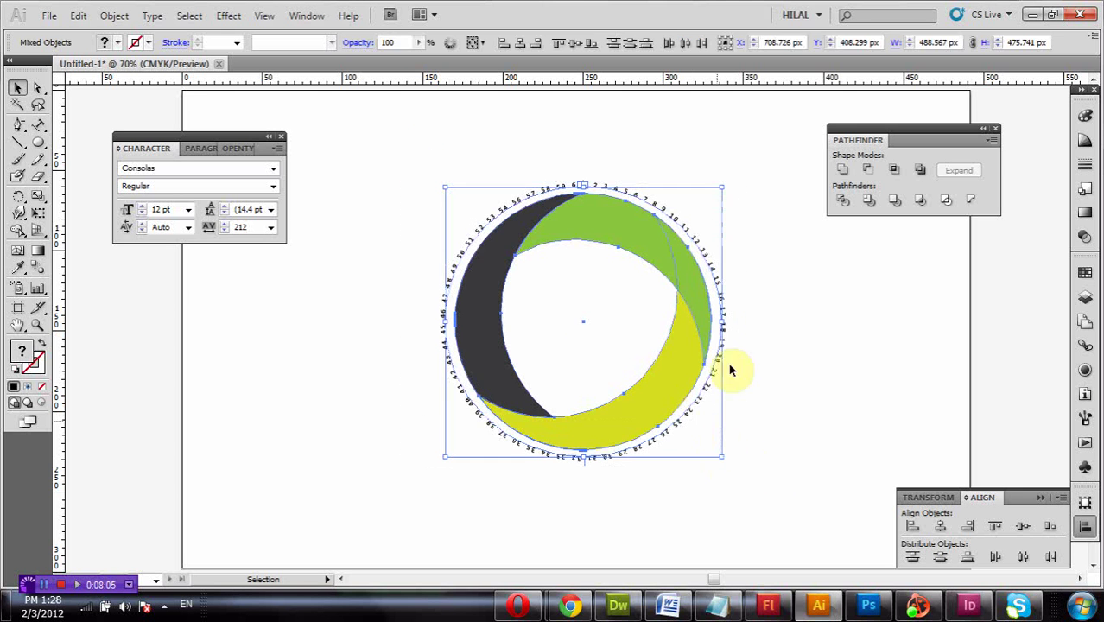
pyautogui.click(784, 298)
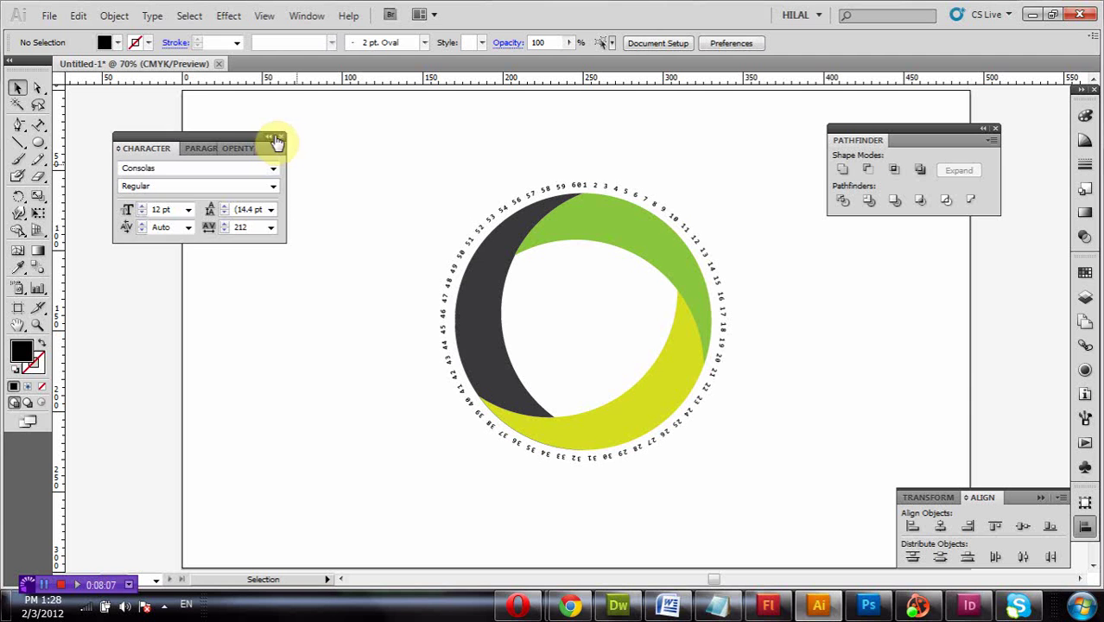
pyautogui.click(280, 138)
pyautogui.moveTo(388, 142); pyautogui.dragTo(764, 471)
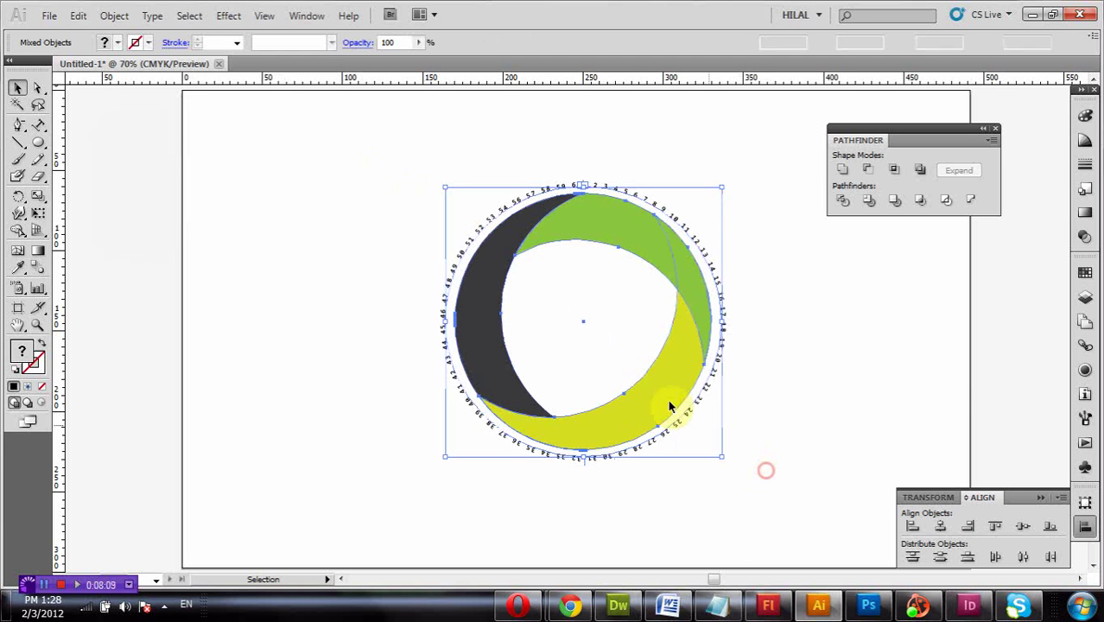
# Alt-drag a copy of the logo to the left and pan back to the original.
pyautogui.moveTo(319, 299); pyautogui.dragTo(438, 320)
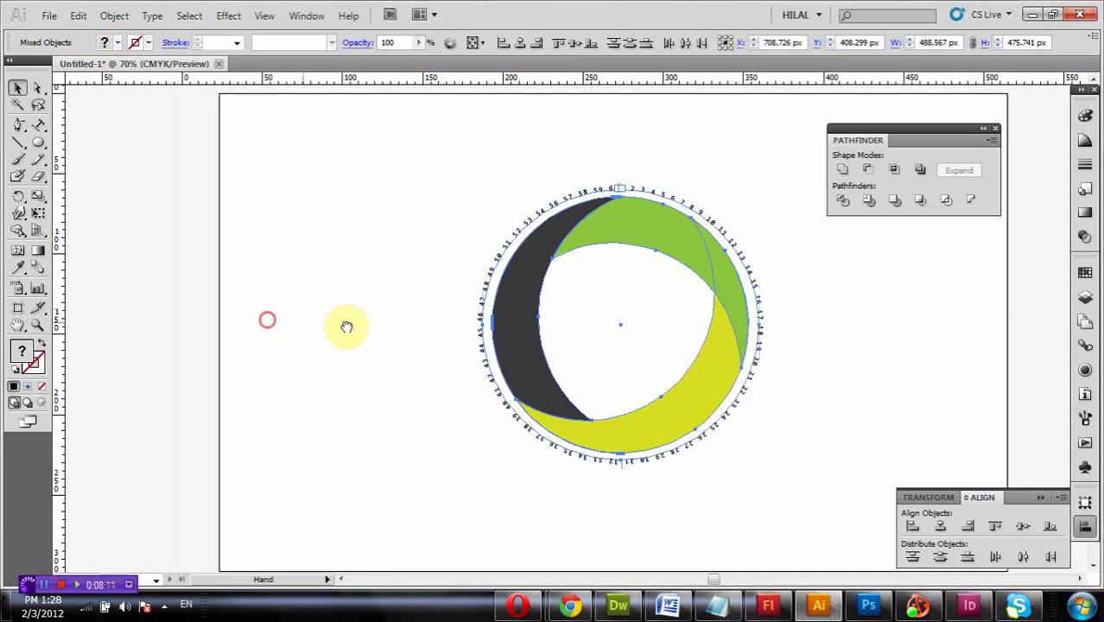
pyautogui.keyDown('alt'); pyautogui.moveTo(661, 260); pyautogui.dragTo(111, 304); pyautogui.keyUp('alt')
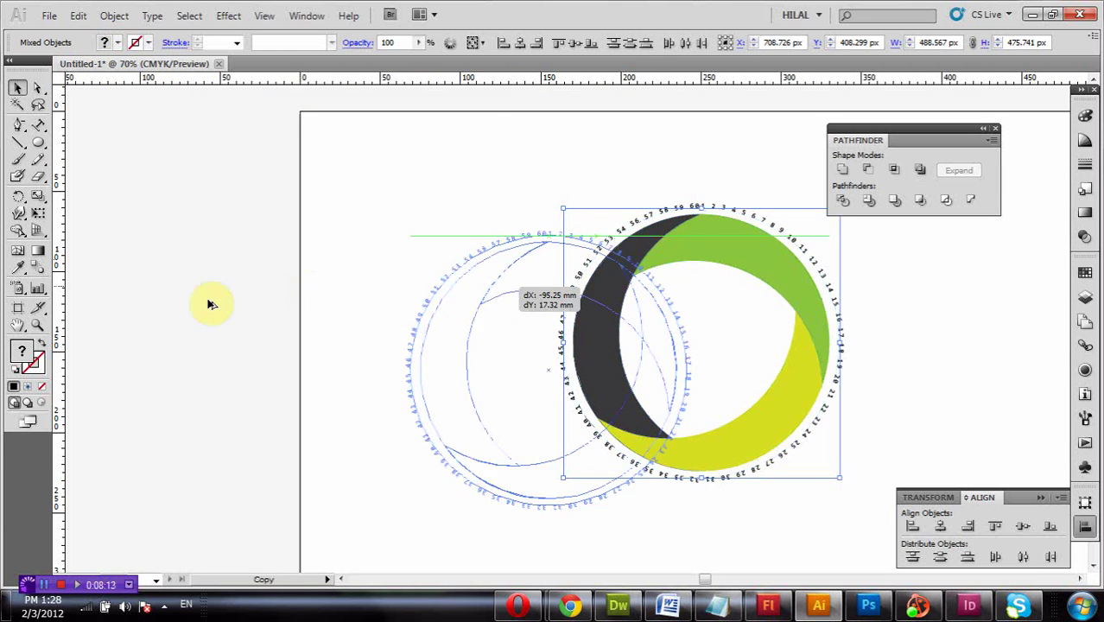
pyautogui.moveTo(413, 312); pyautogui.dragTo(259, 301)
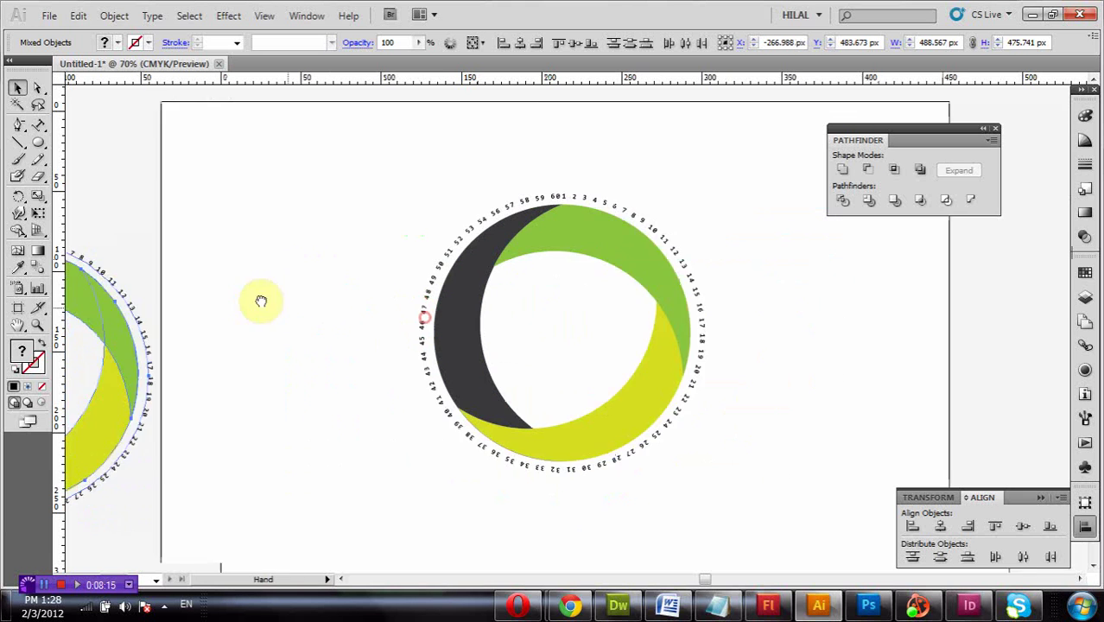
pyautogui.click(690, 183)
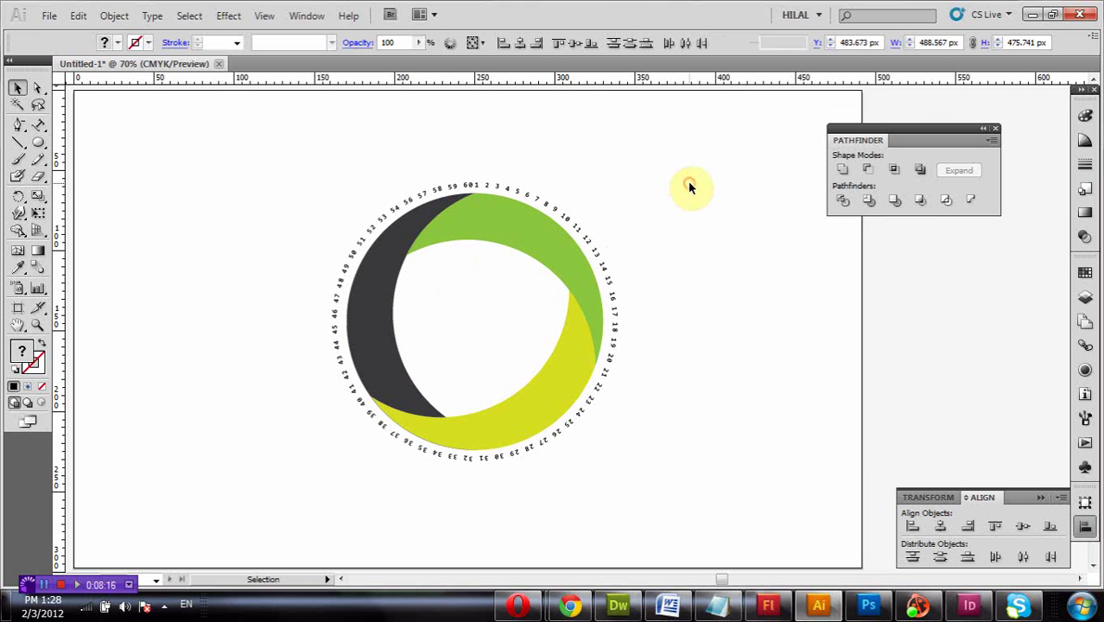
pyautogui.click(575, 221)
# Give the ring of numbers a black stroke.
pyautogui.click(150, 42)
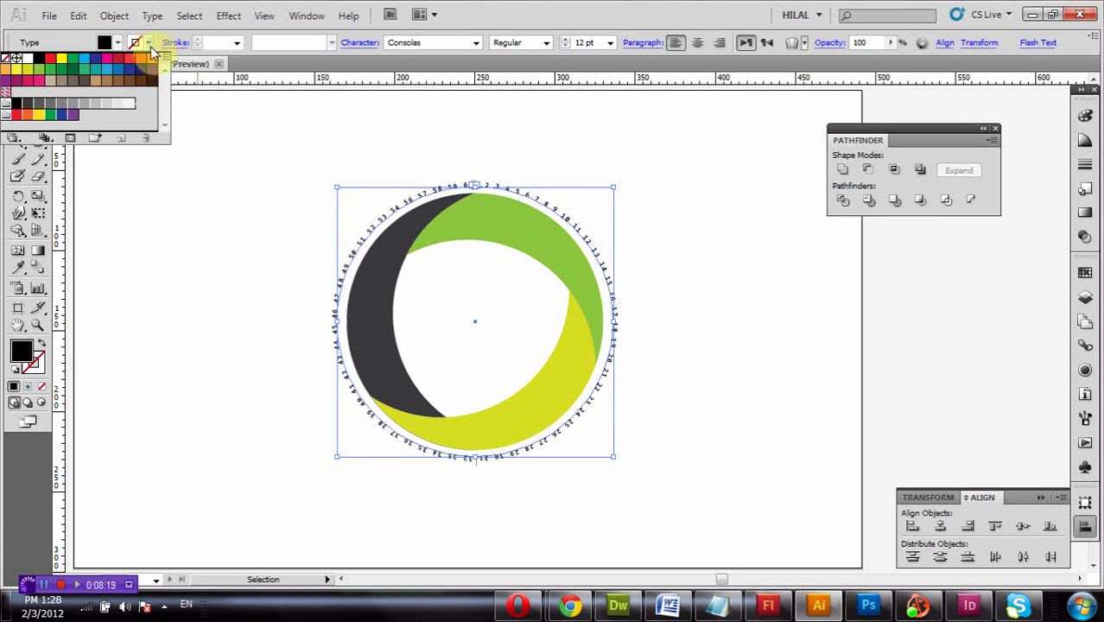
pyautogui.click(102, 42)
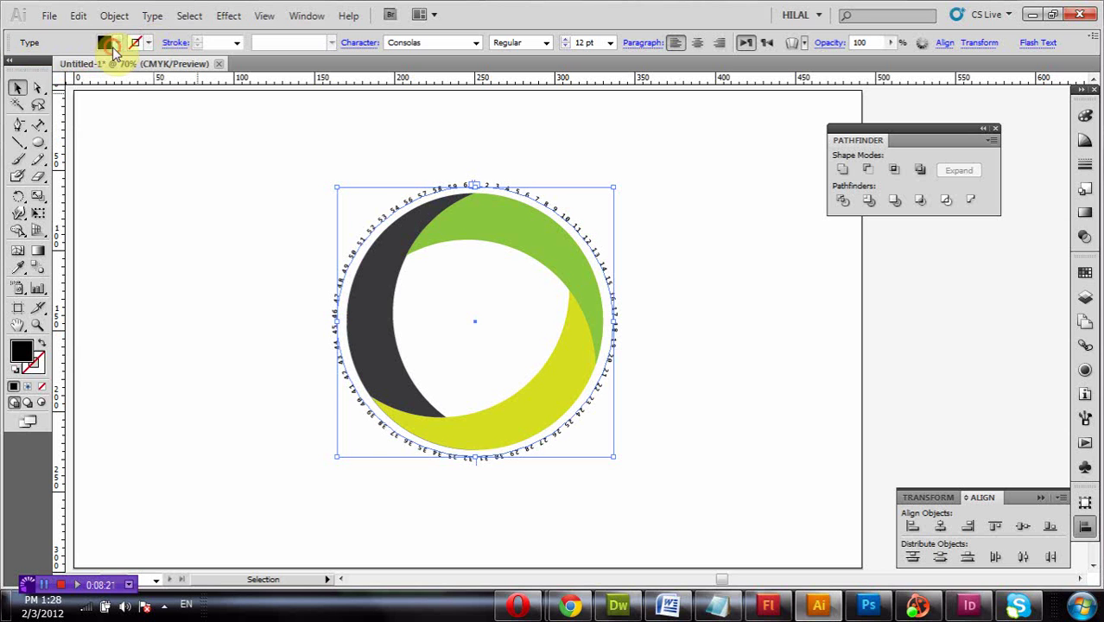
pyautogui.click(114, 43)
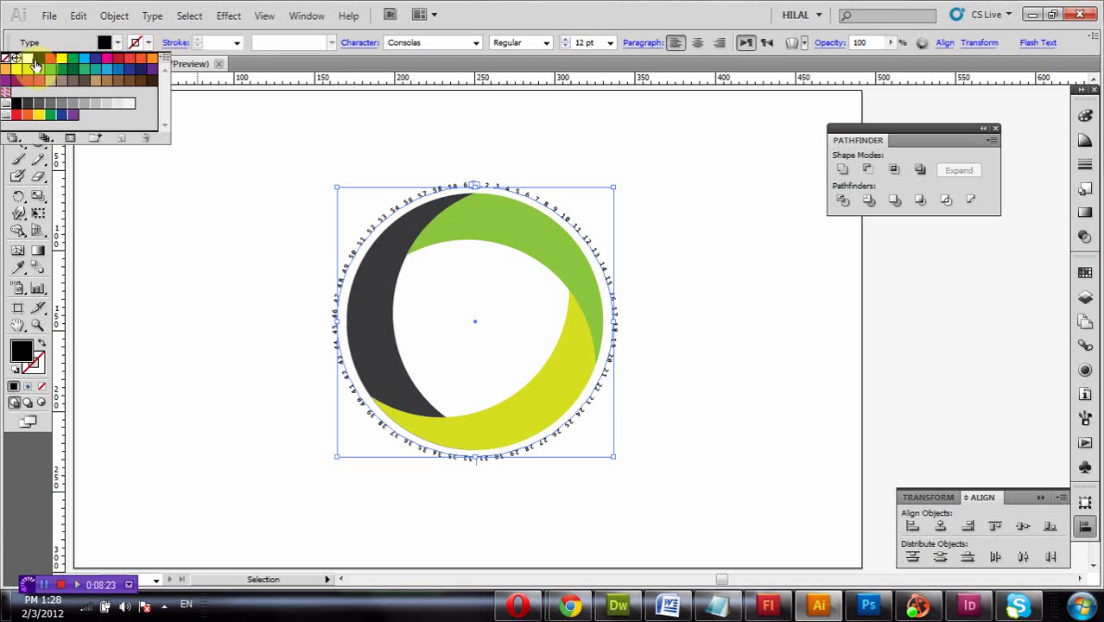
pyautogui.click(17, 103)
pyautogui.click(178, 256)
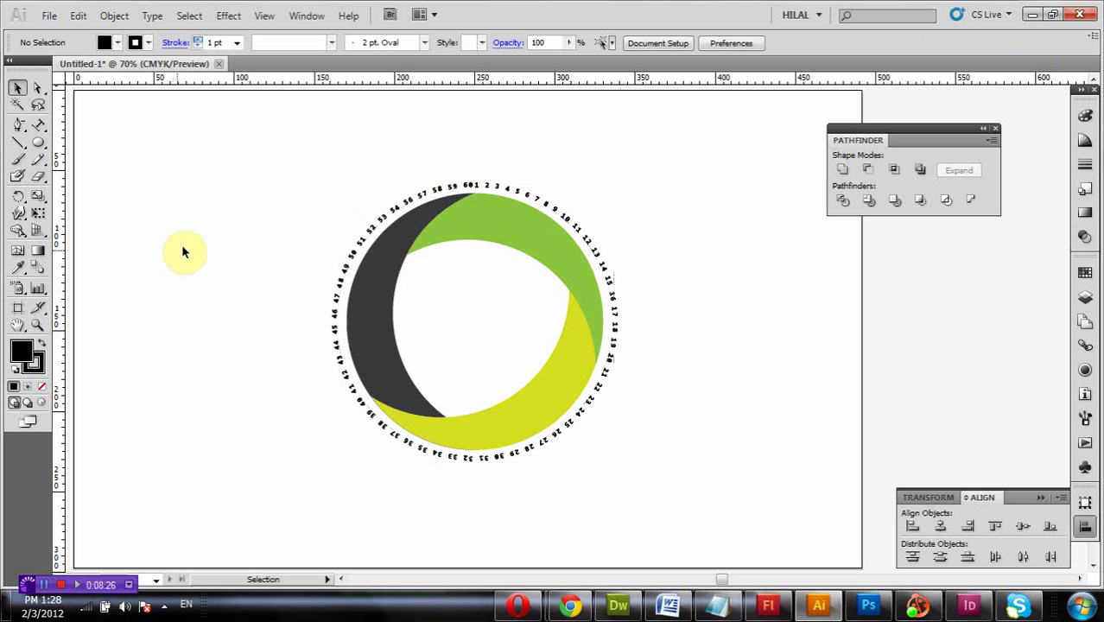
# Marquee-select the crescents and numbers and group them with Object > Group.
pyautogui.moveTo(307, 146); pyautogui.dragTo(630, 497)
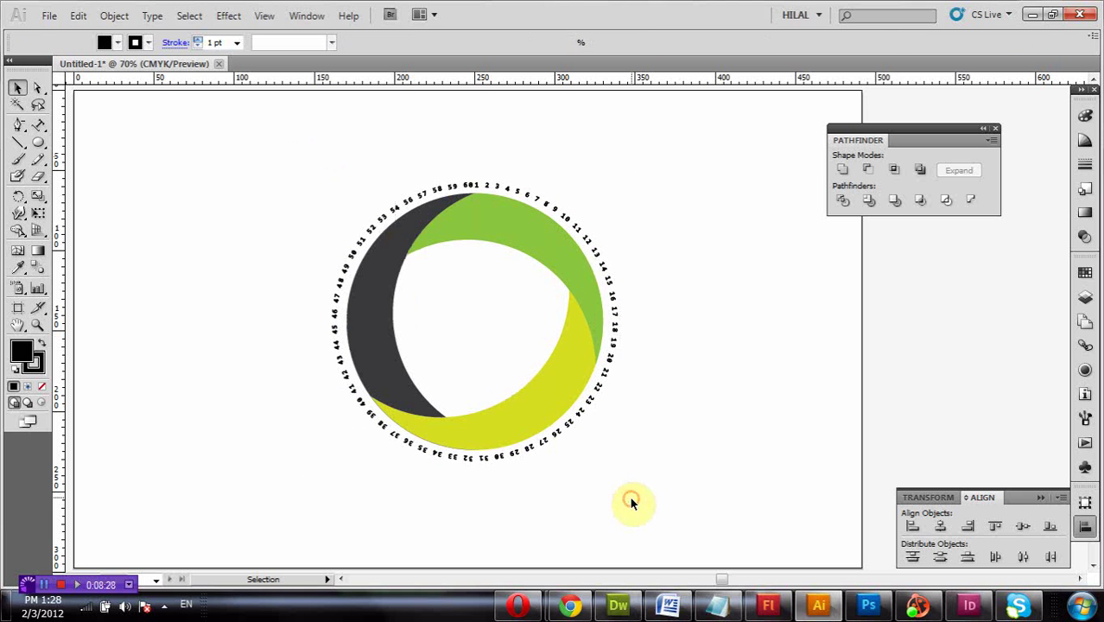
pyautogui.click(657, 380)
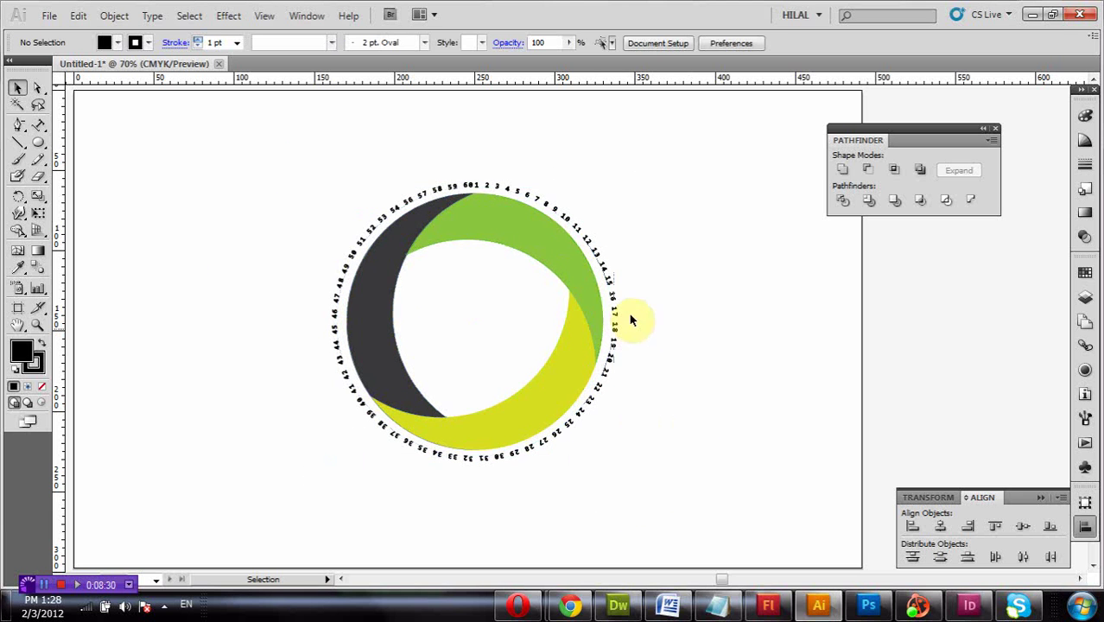
pyautogui.moveTo(658, 179); pyautogui.dragTo(303, 461)
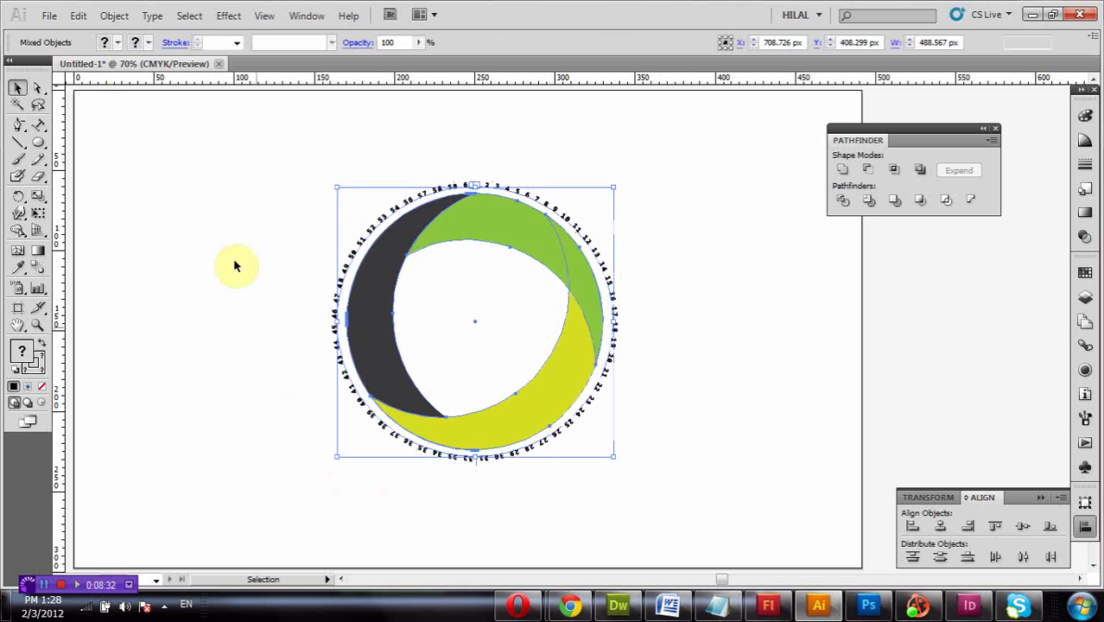
pyautogui.click(113, 16)
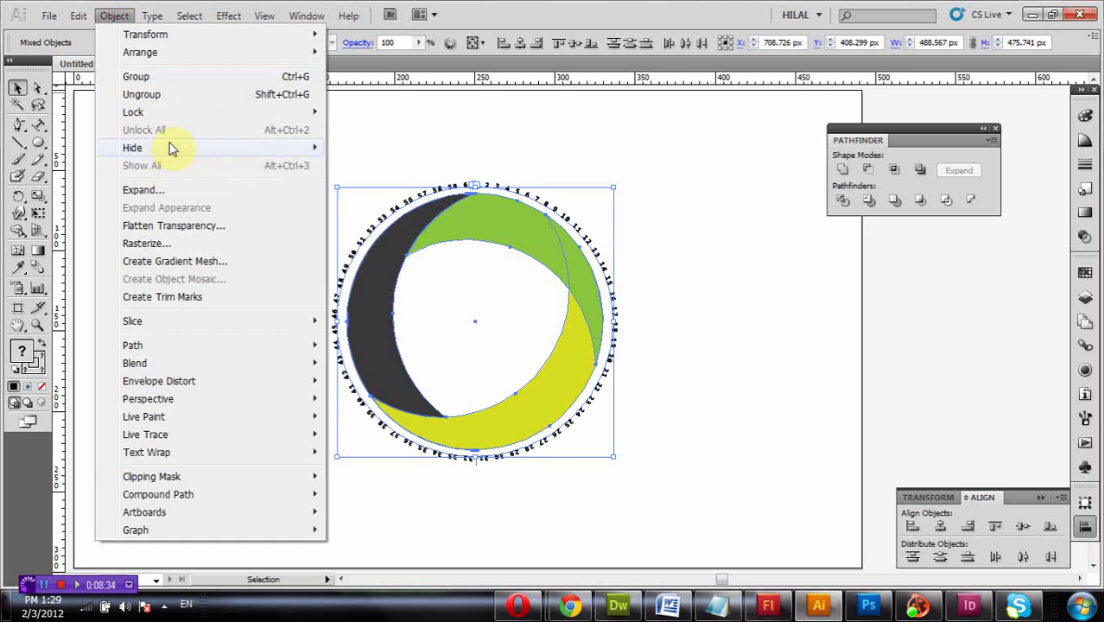
pyautogui.click(158, 77)
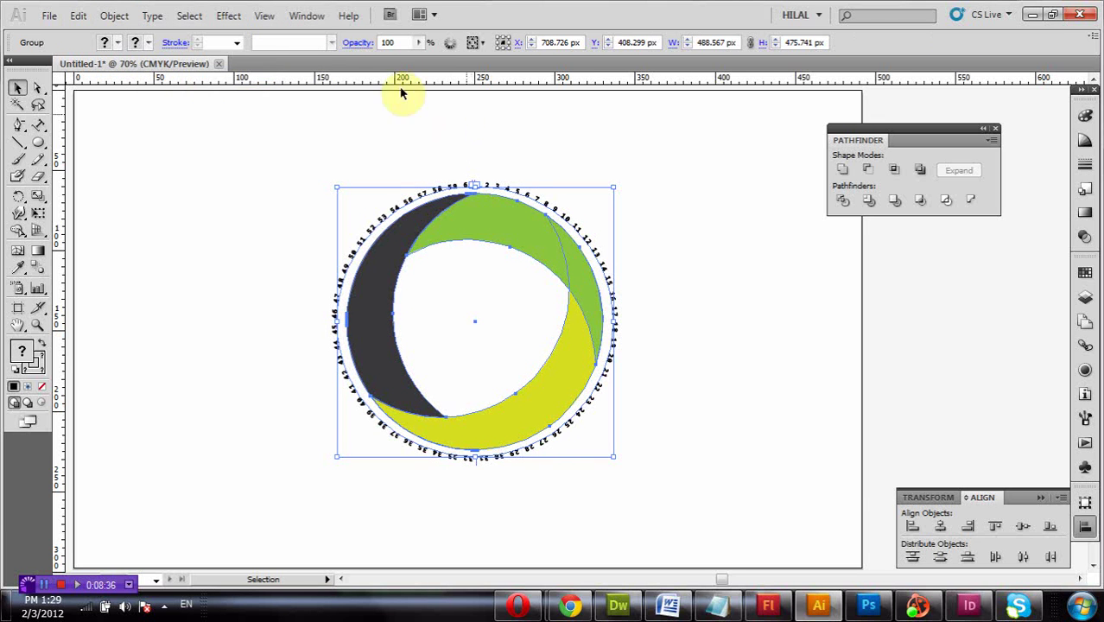
pyautogui.click(228, 16)
pyautogui.click(243, 105)
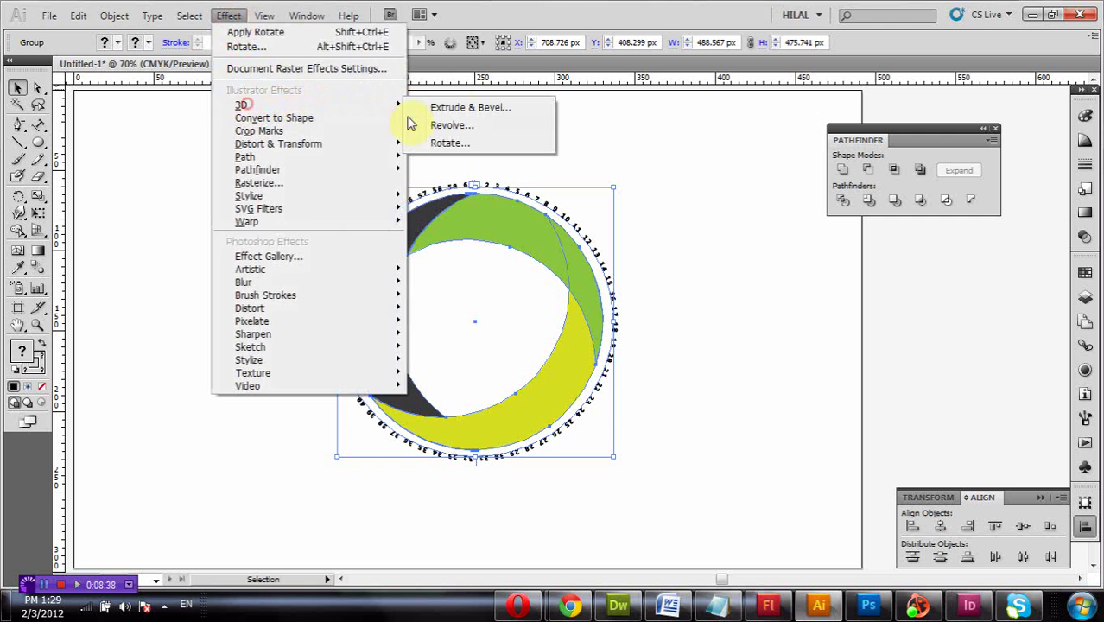
pyautogui.click(455, 107)
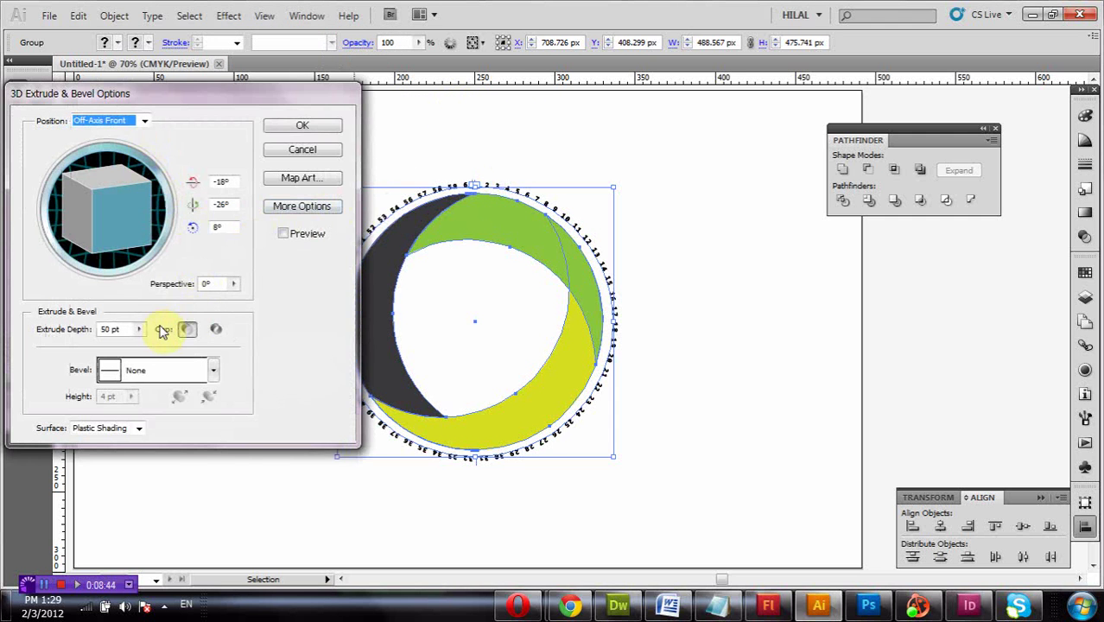
pyautogui.click(139, 329)
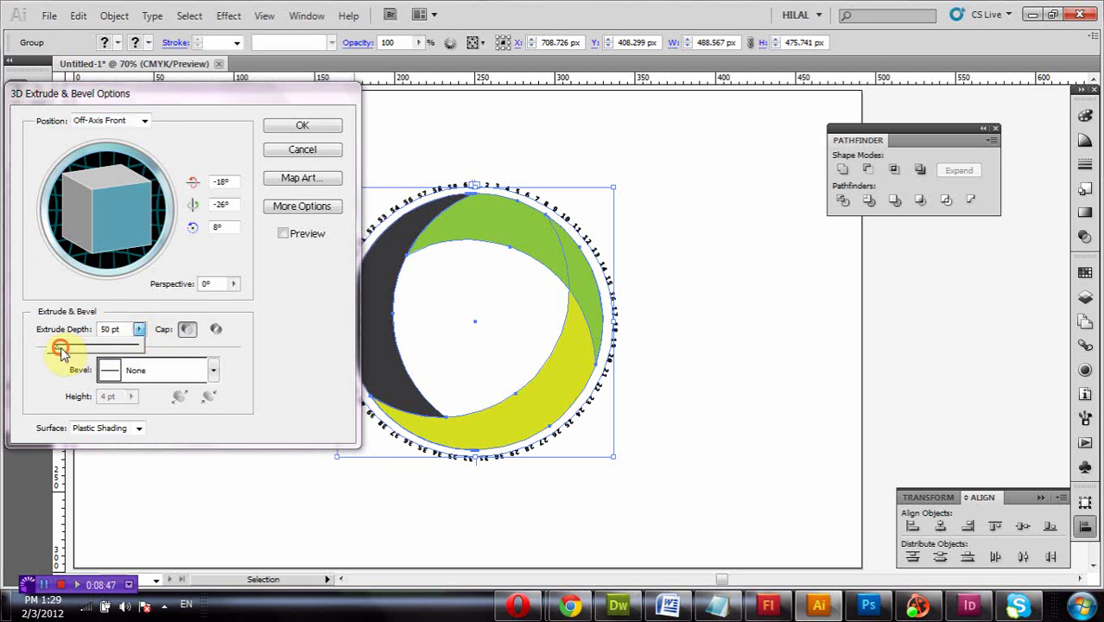
pyautogui.moveTo(55, 345); pyautogui.dragTo(21, 352)
pyautogui.click(298, 152)
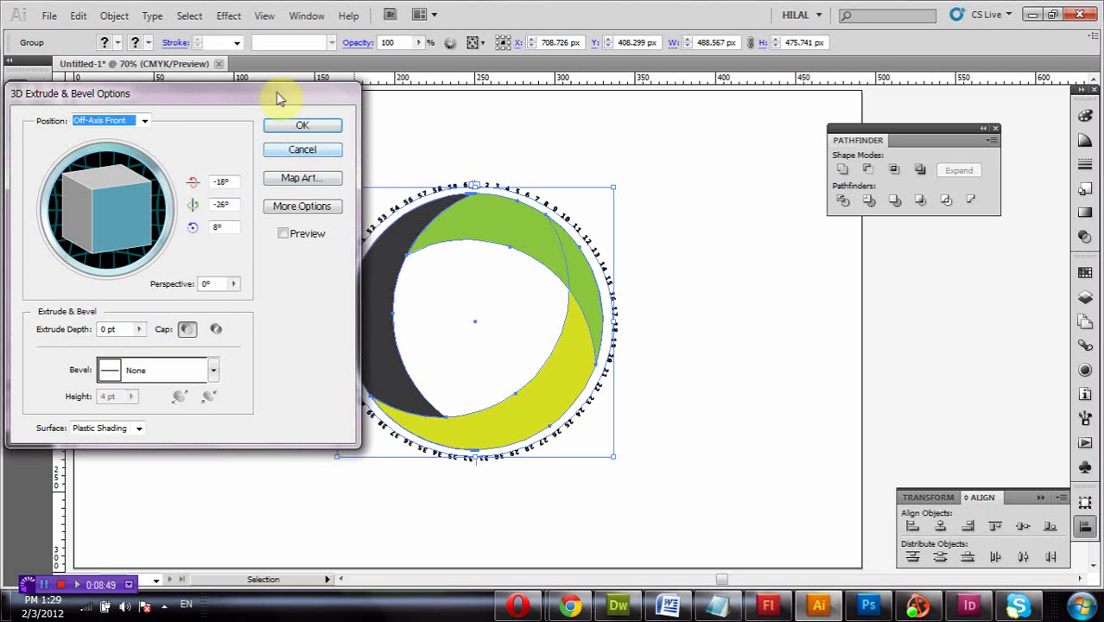
pyautogui.click(283, 152)
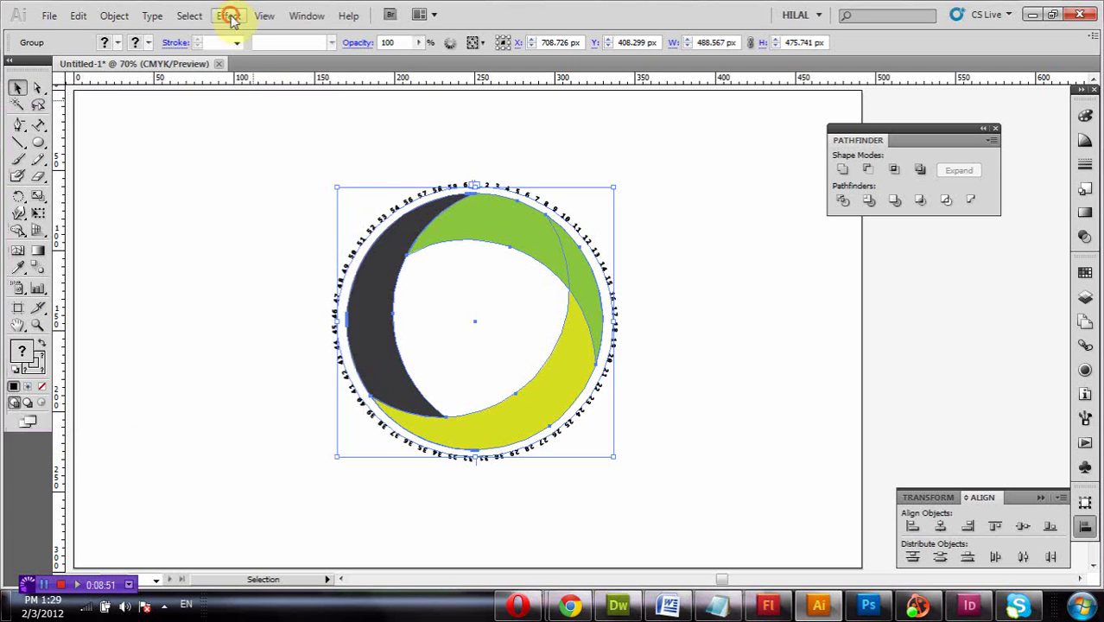
# Apply a 3D Rotate effect from the Front preset with a slight tilt and live preview.
pyautogui.click(229, 15)
pyautogui.moveTo(241, 104)
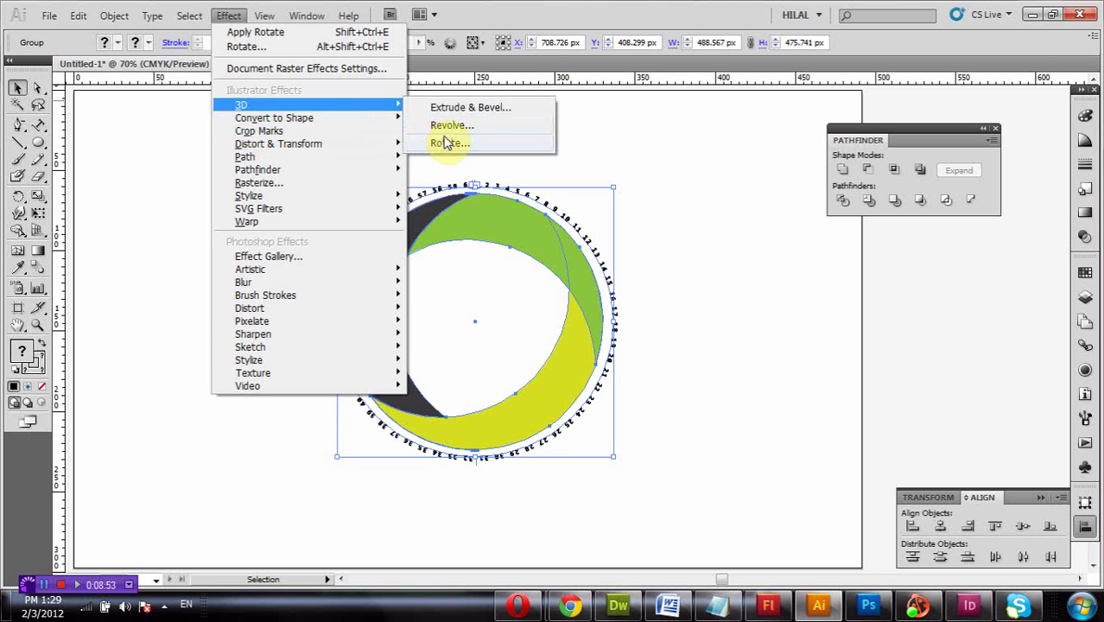
pyautogui.click(456, 144)
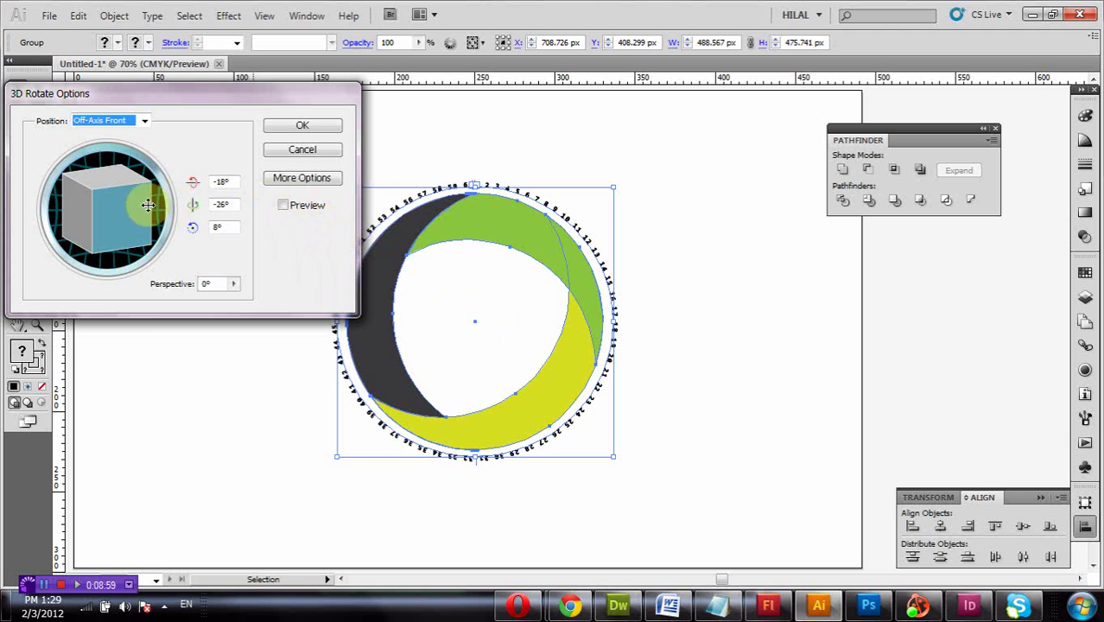
pyautogui.click(136, 120)
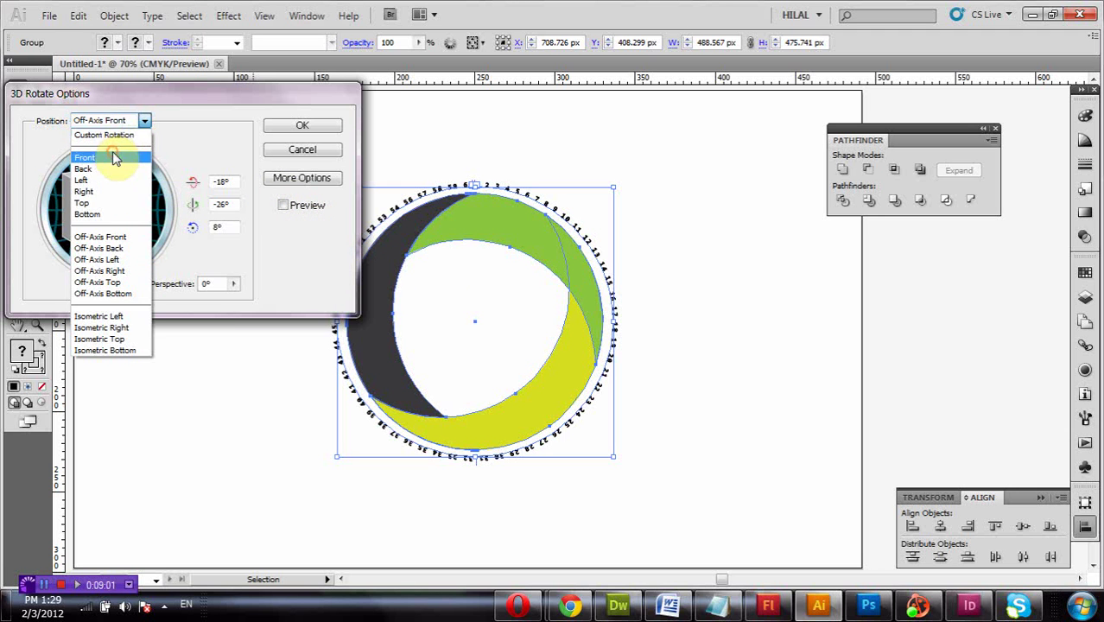
pyautogui.click(85, 158)
pyautogui.click(124, 201)
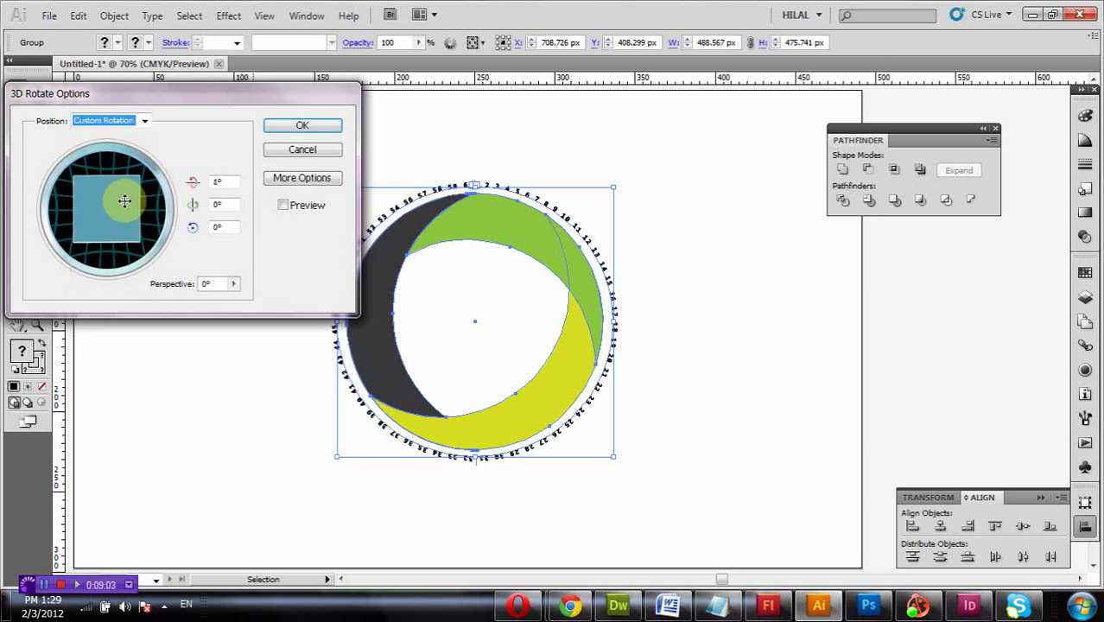
pyautogui.moveTo(124, 201); pyautogui.dragTo(132, 200)
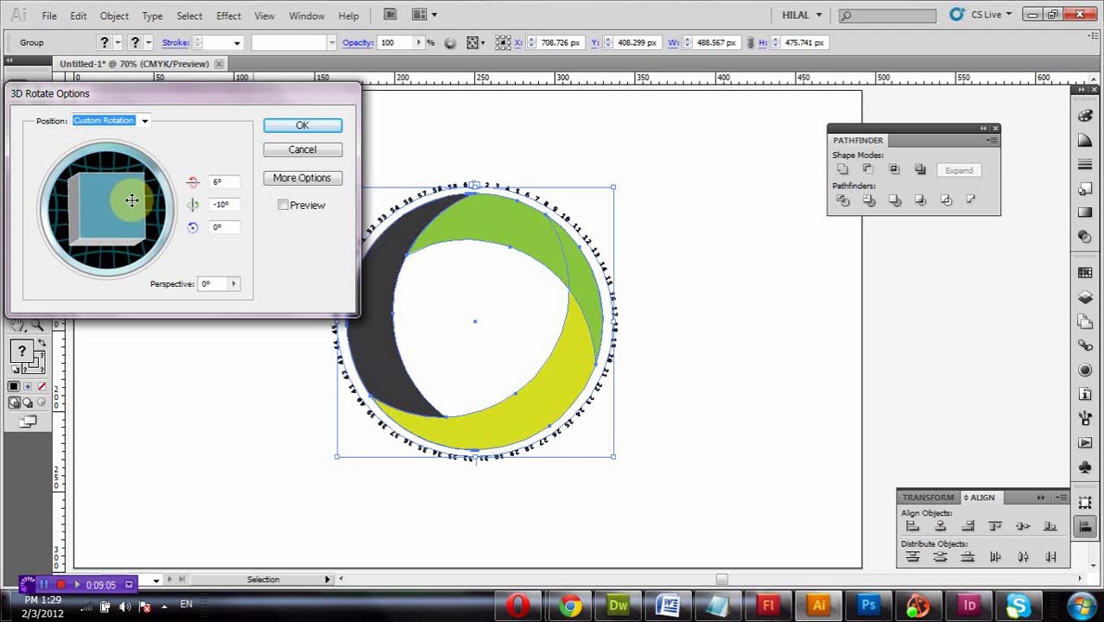
pyautogui.click(283, 204)
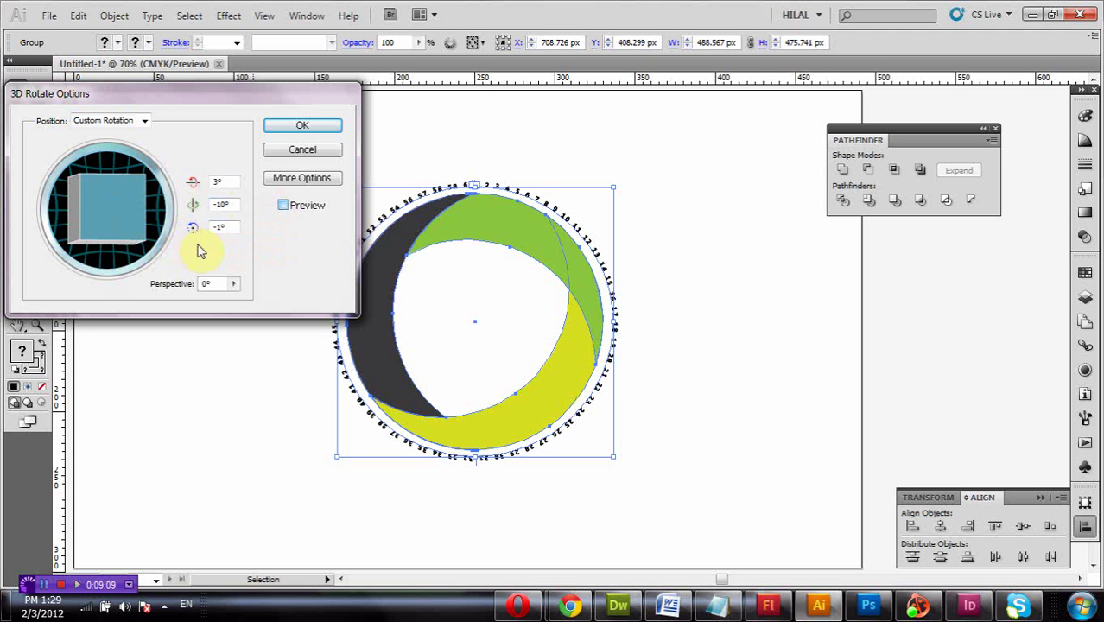
# Turn the logo further around its vertical axis while trying a little perspective.
pyautogui.moveTo(302, 105); pyautogui.dragTo(1041, 184)
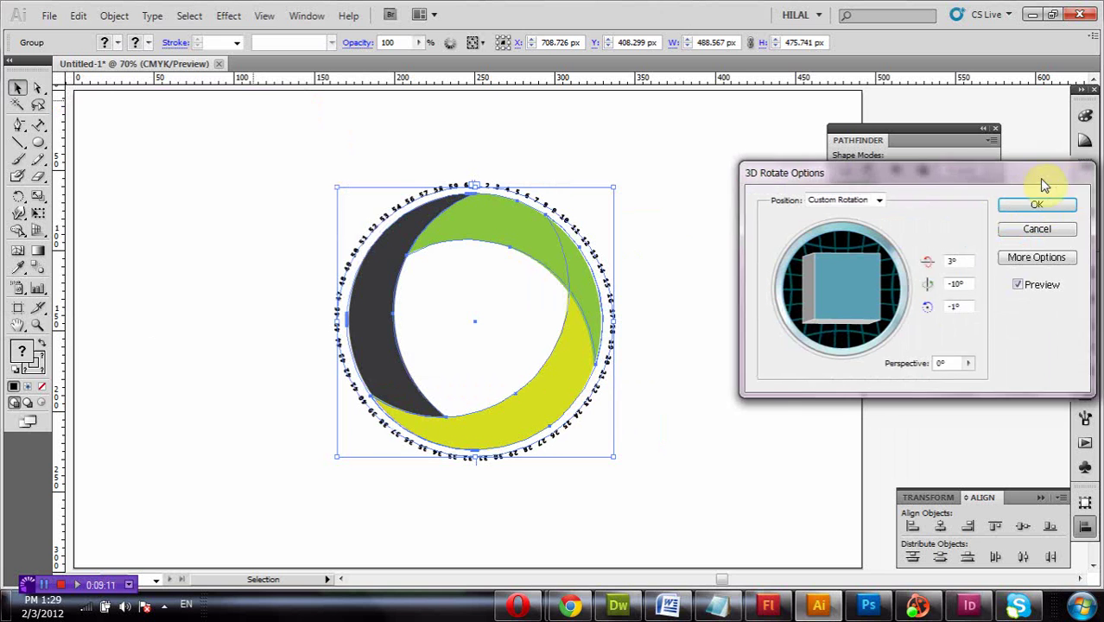
pyautogui.moveTo(832, 311); pyautogui.dragTo(815, 256)
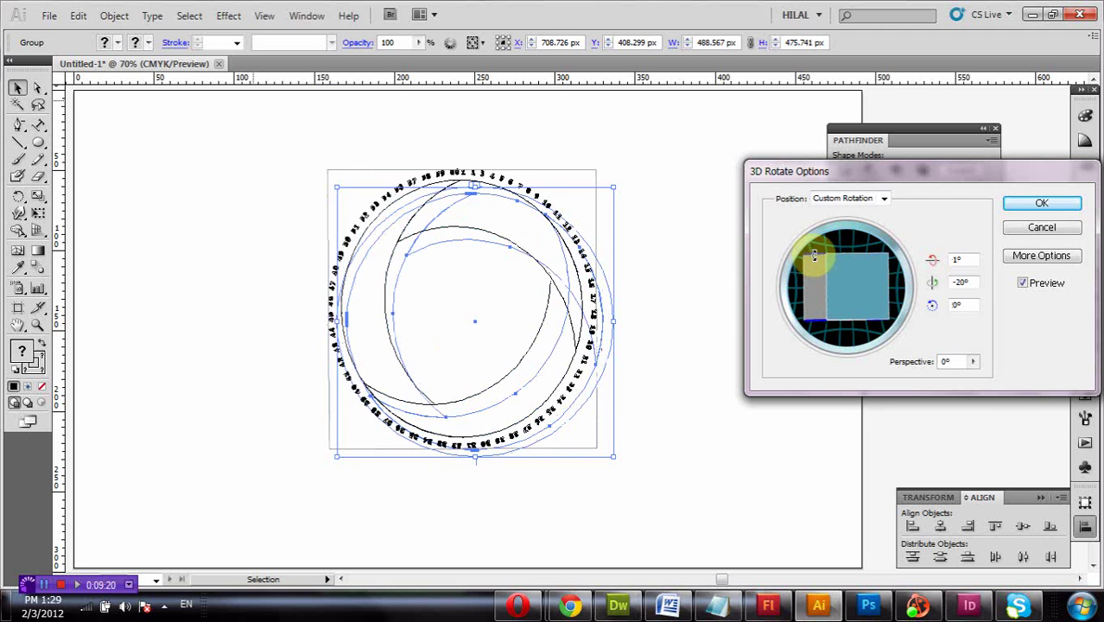
pyautogui.click(976, 364)
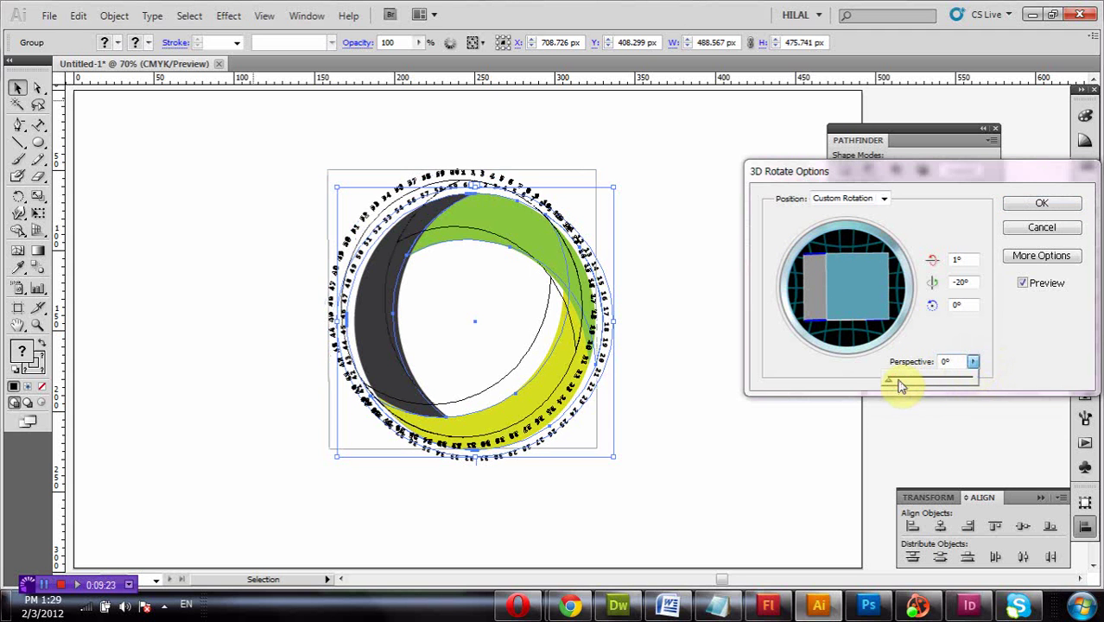
pyautogui.moveTo(898, 385); pyautogui.dragTo(898, 386)
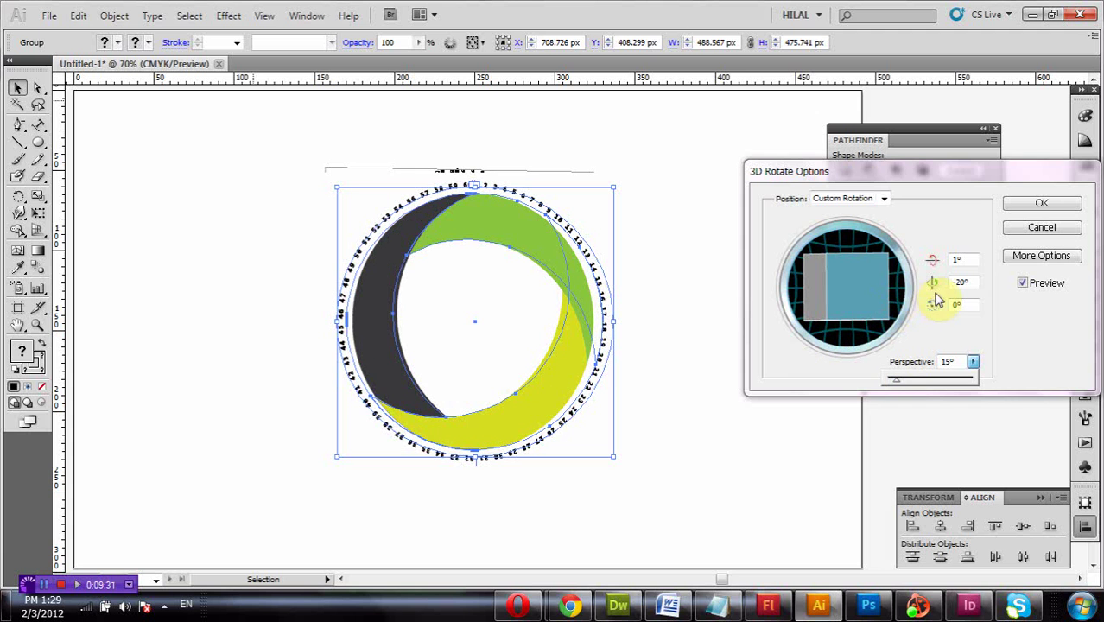
pyautogui.click(863, 276)
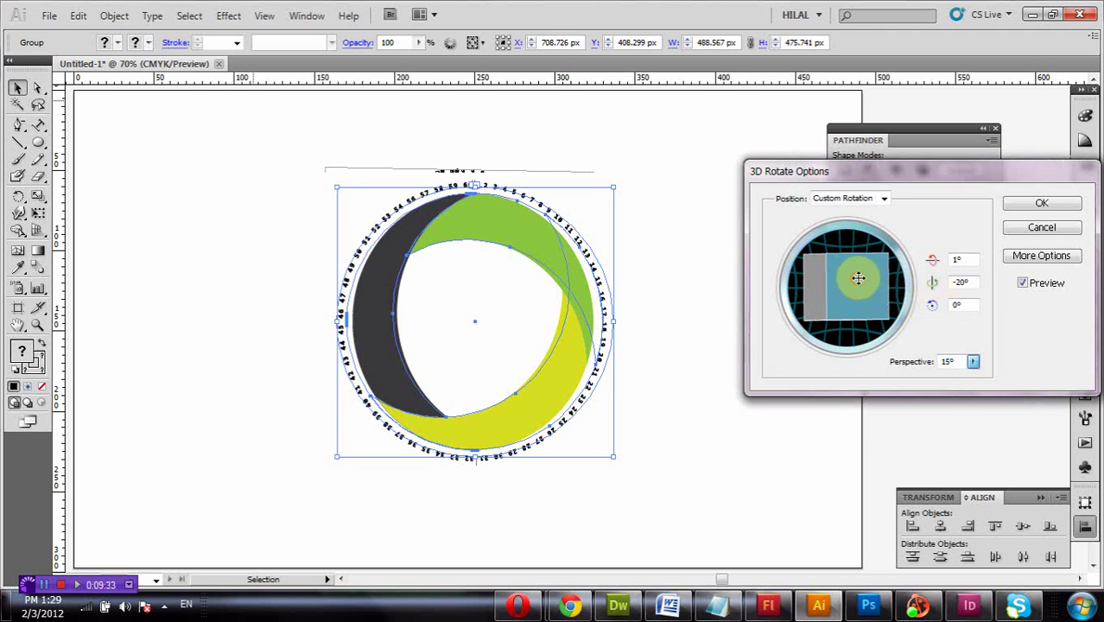
pyautogui.moveTo(862, 276); pyautogui.dragTo(881, 275)
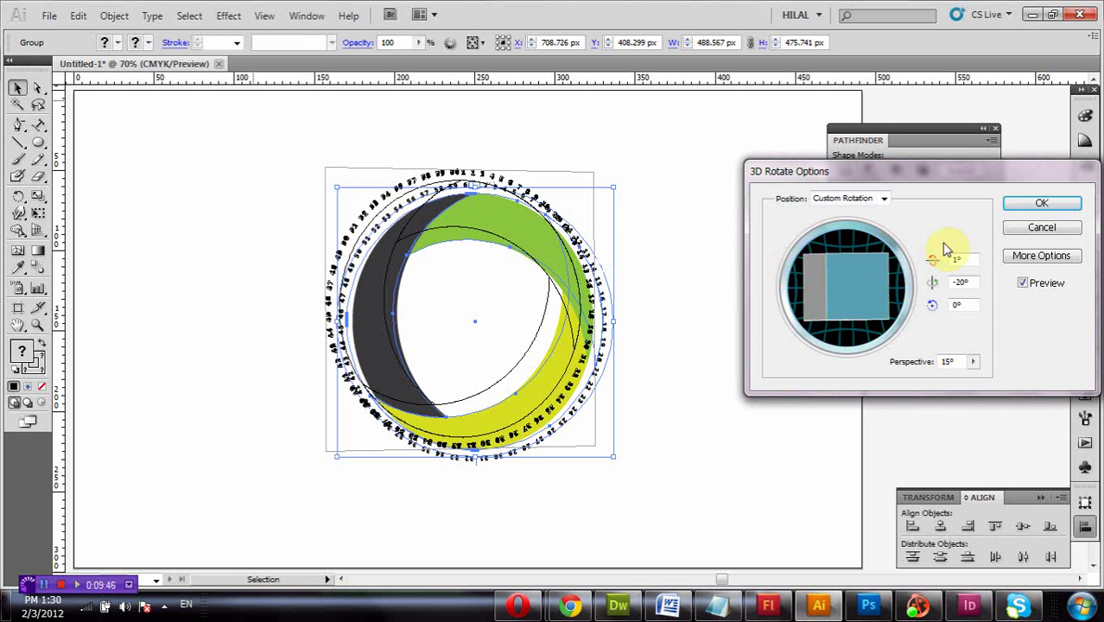
# Set perspective to 0° and apply the 1°, -20°, 0° rotation.
pyautogui.click(972, 363)
pyautogui.doubleClick(944, 363)
pyautogui.write('0')
pyautogui.click(877, 297)
pyautogui.click(838, 276)
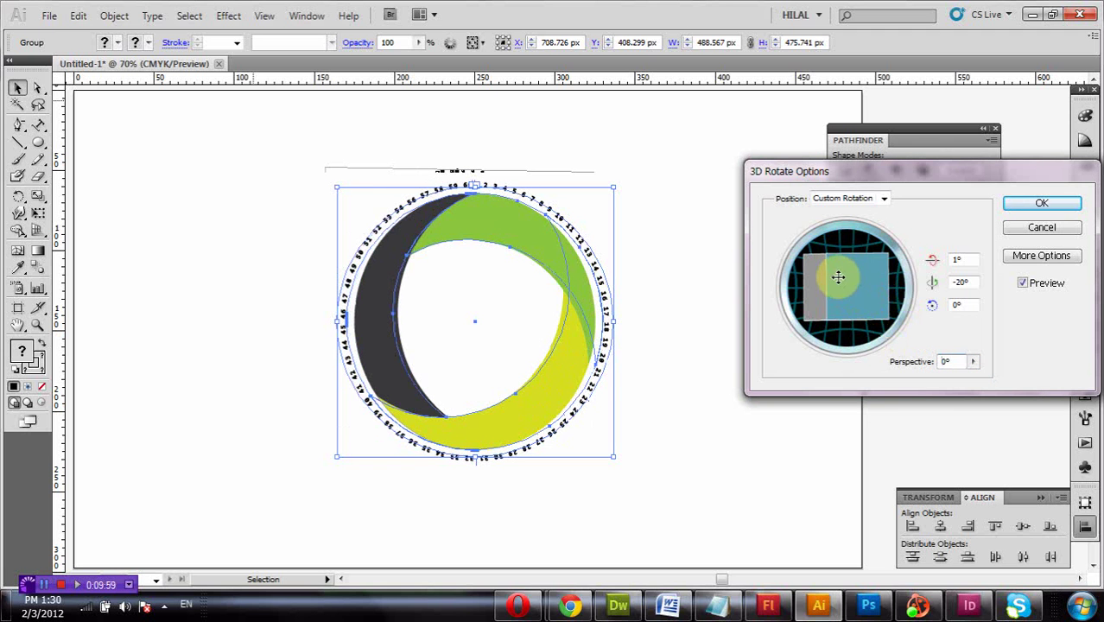
pyautogui.click(971, 248)
pyautogui.click(1043, 205)
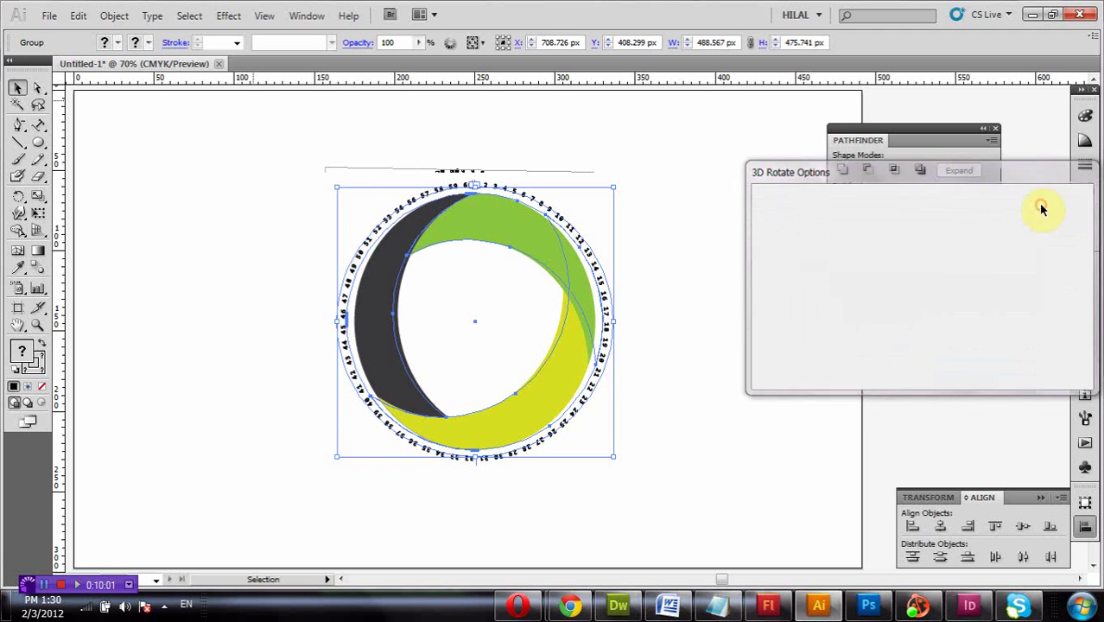
# Ungroup the 3D-rotated logo group.
pyautogui.click(717, 199)
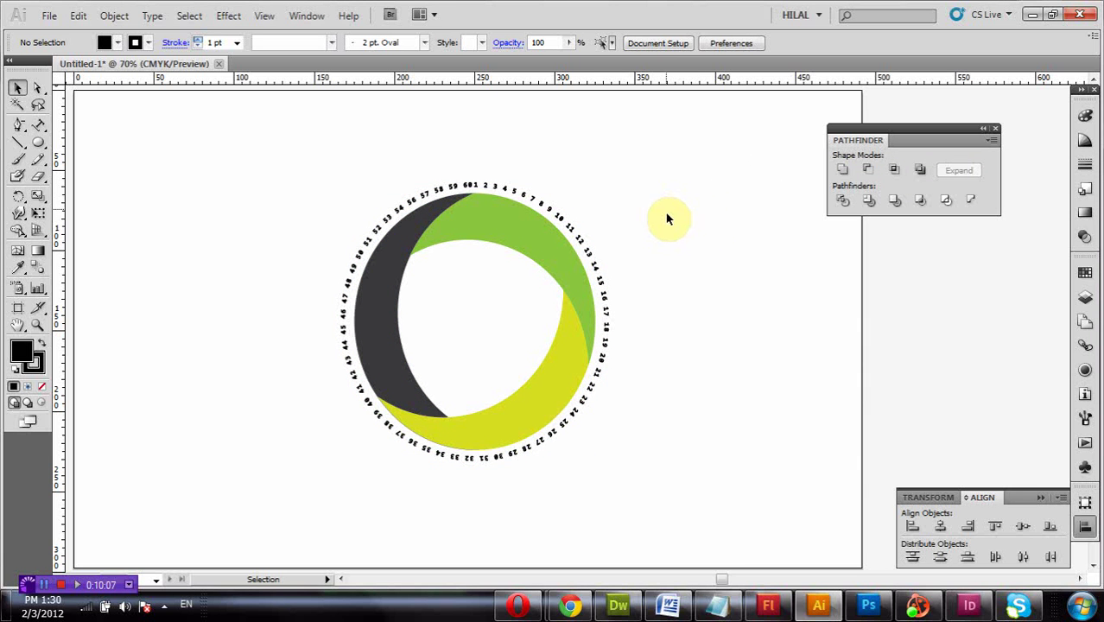
pyautogui.click(541, 231)
pyautogui.rightClick(541, 231)
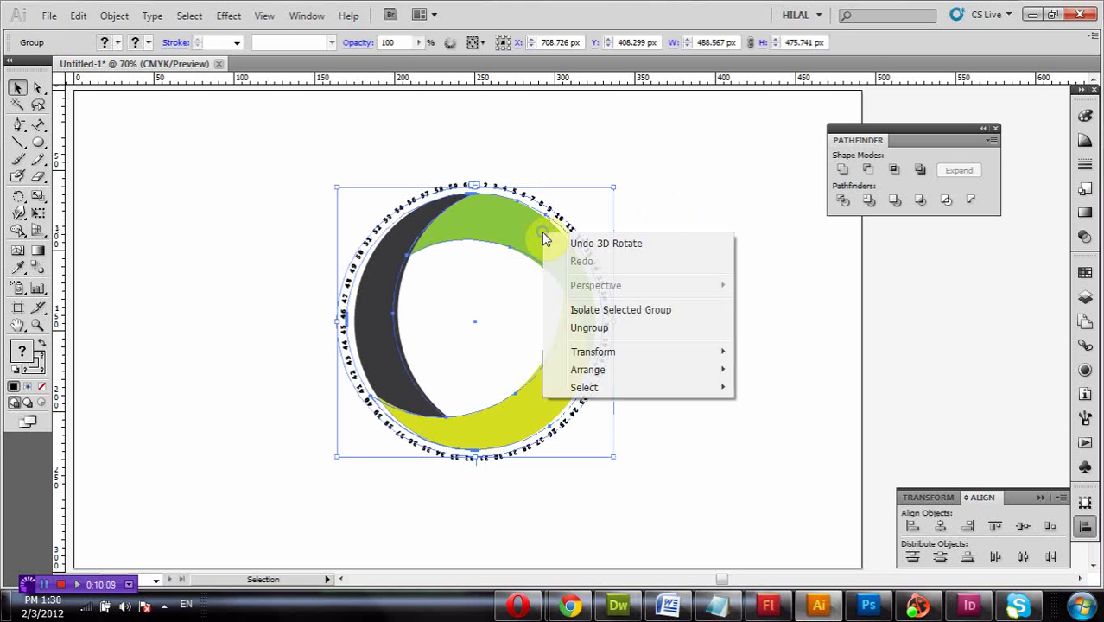
pyautogui.click(596, 326)
# Ungroup the coloured crescents and select the green crescent on its own.
pyautogui.click(760, 232)
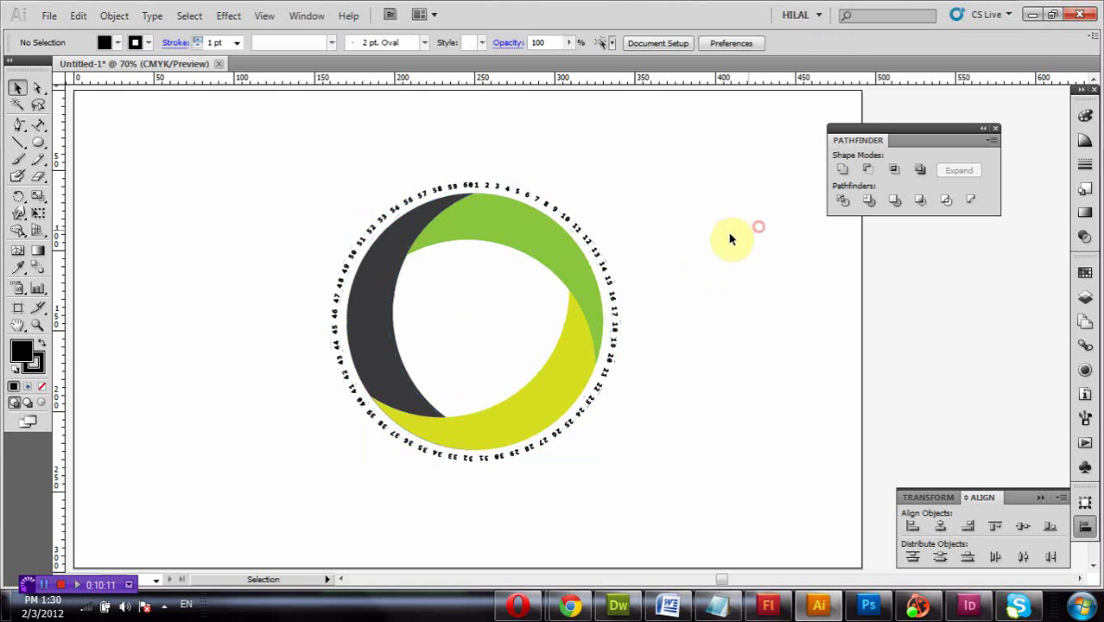
pyautogui.click(519, 239)
pyautogui.rightClick(520, 240)
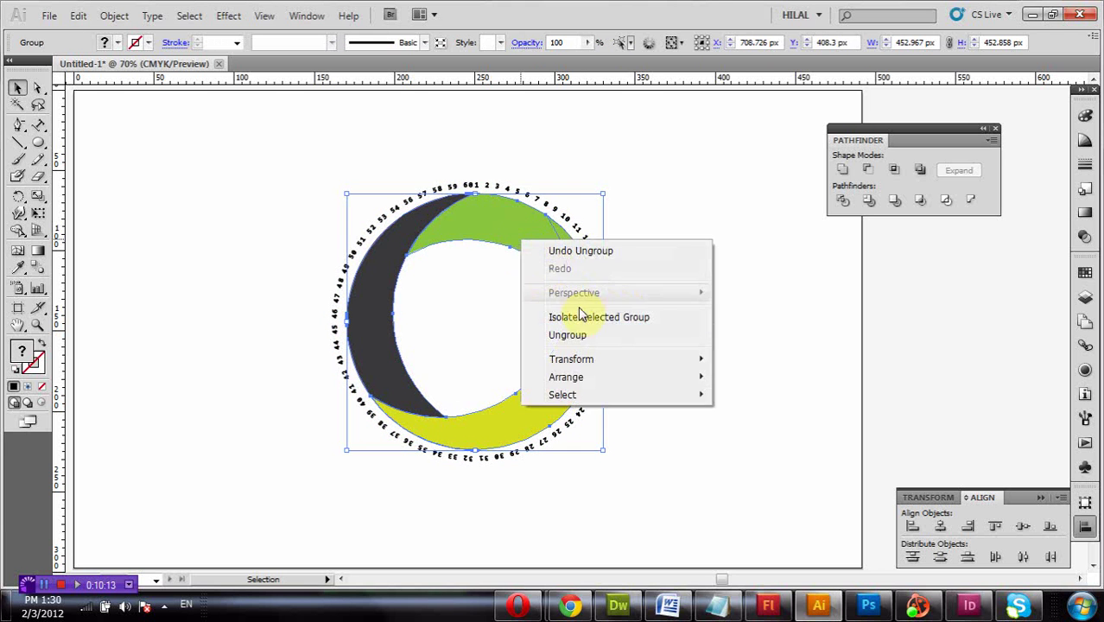
pyautogui.click(586, 333)
pyautogui.click(731, 223)
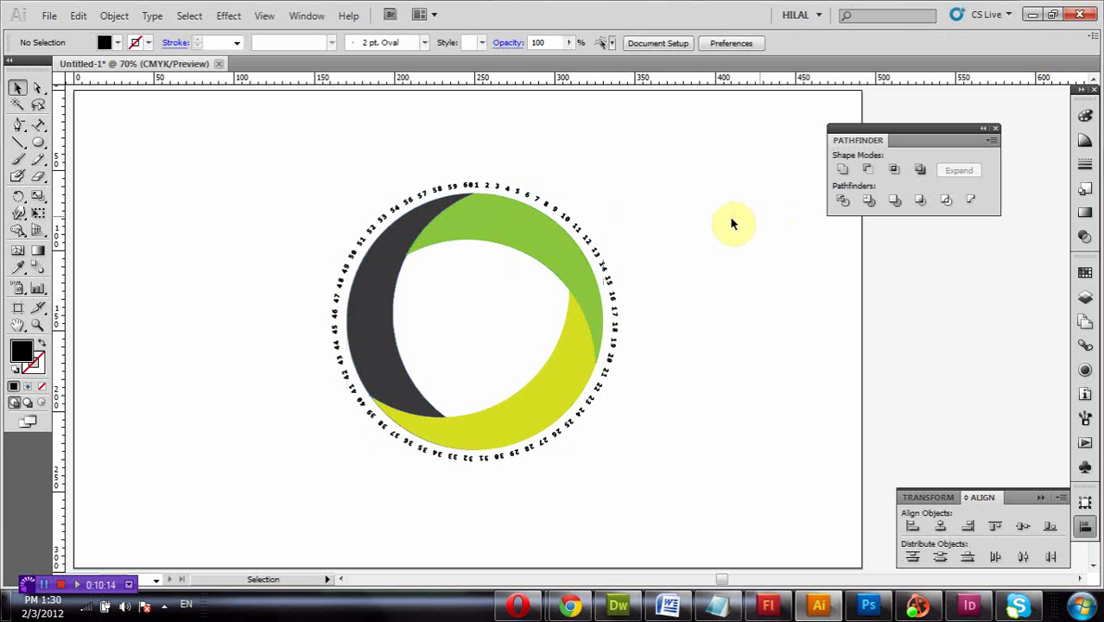
pyautogui.click(536, 230)
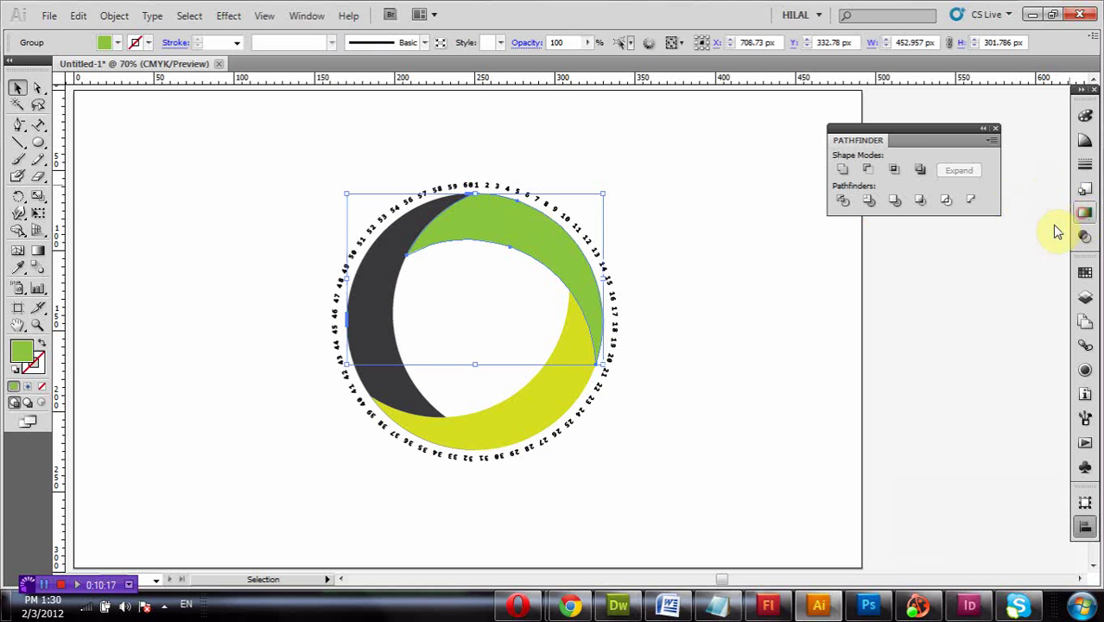
# Fill the crescent with the Super Soft Black Vignette gradient, adding a start stop at 100% opacity.
pyautogui.click(1085, 213)
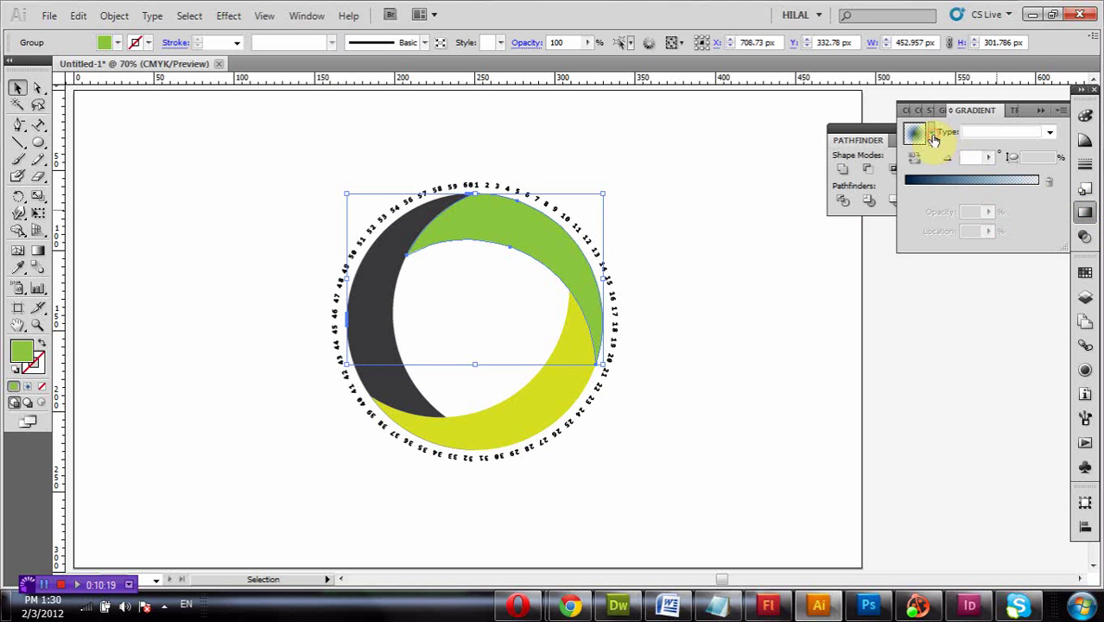
pyautogui.click(932, 136)
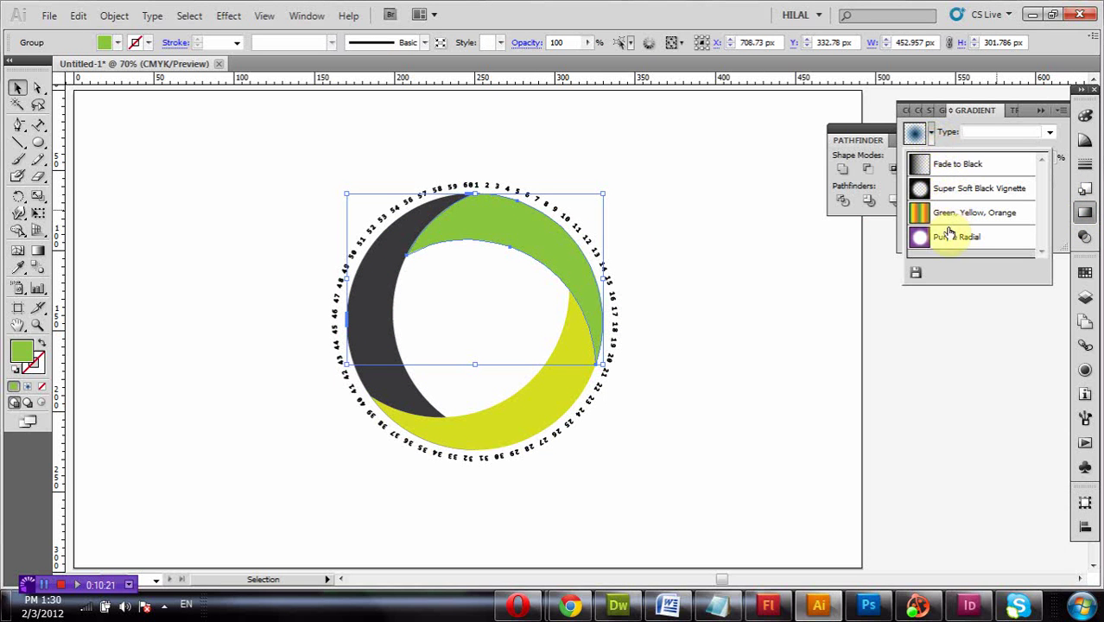
pyautogui.click(959, 191)
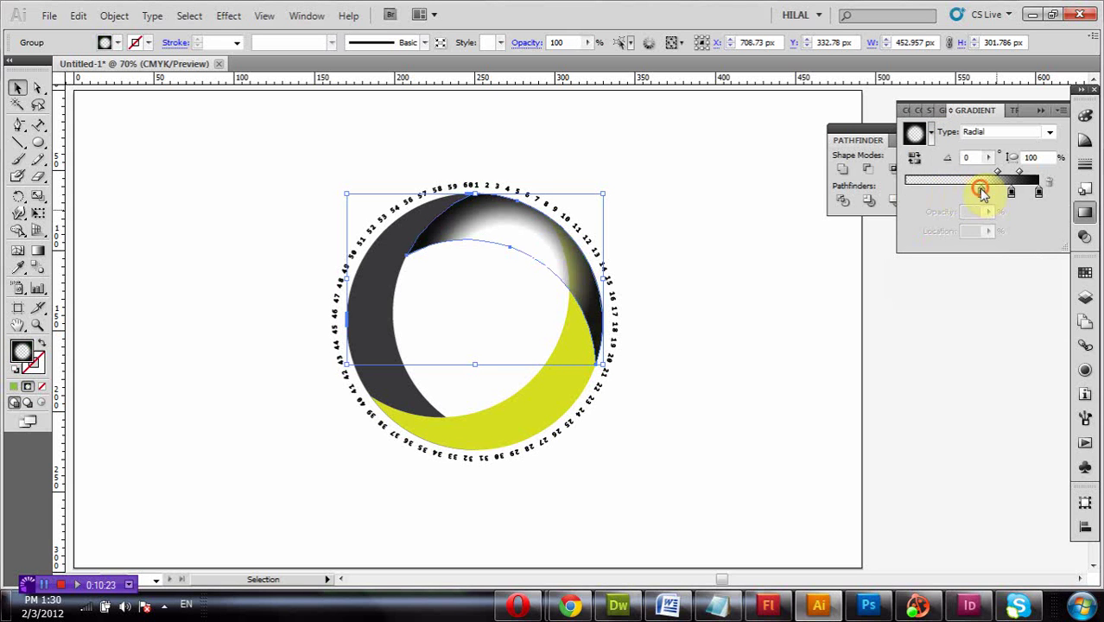
pyautogui.click(980, 190)
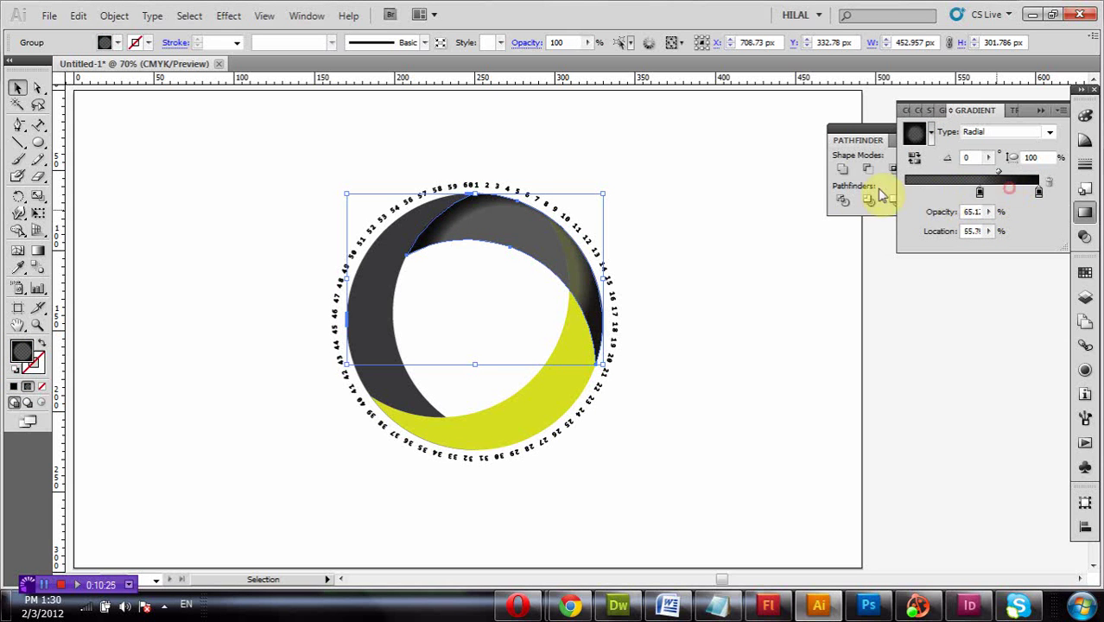
pyautogui.moveTo(881, 194); pyautogui.dragTo(842, 186)
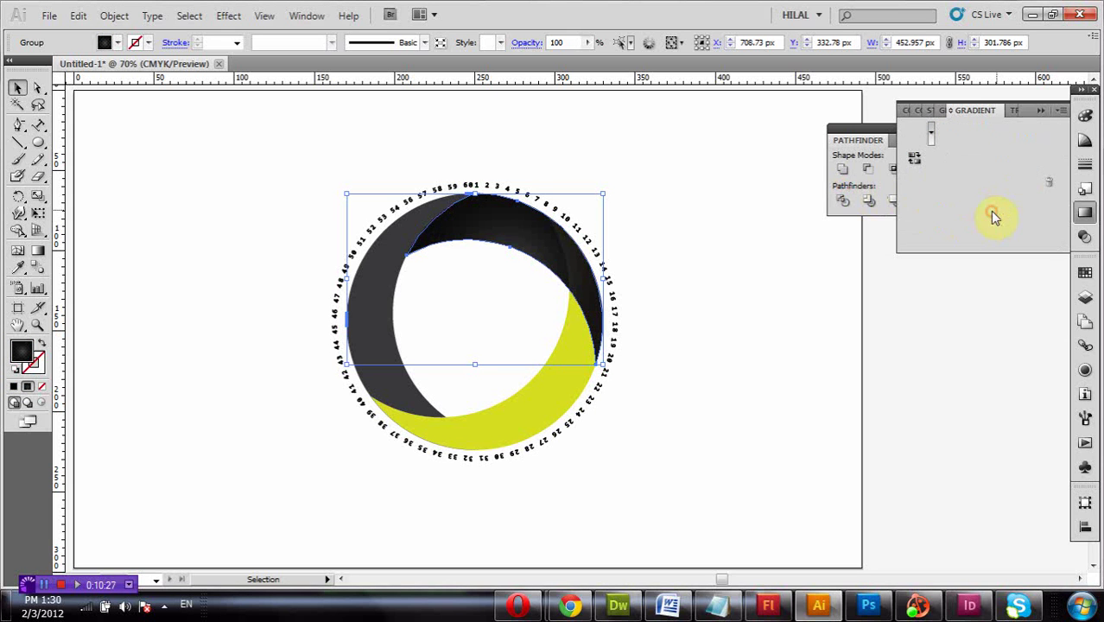
pyautogui.click(989, 214)
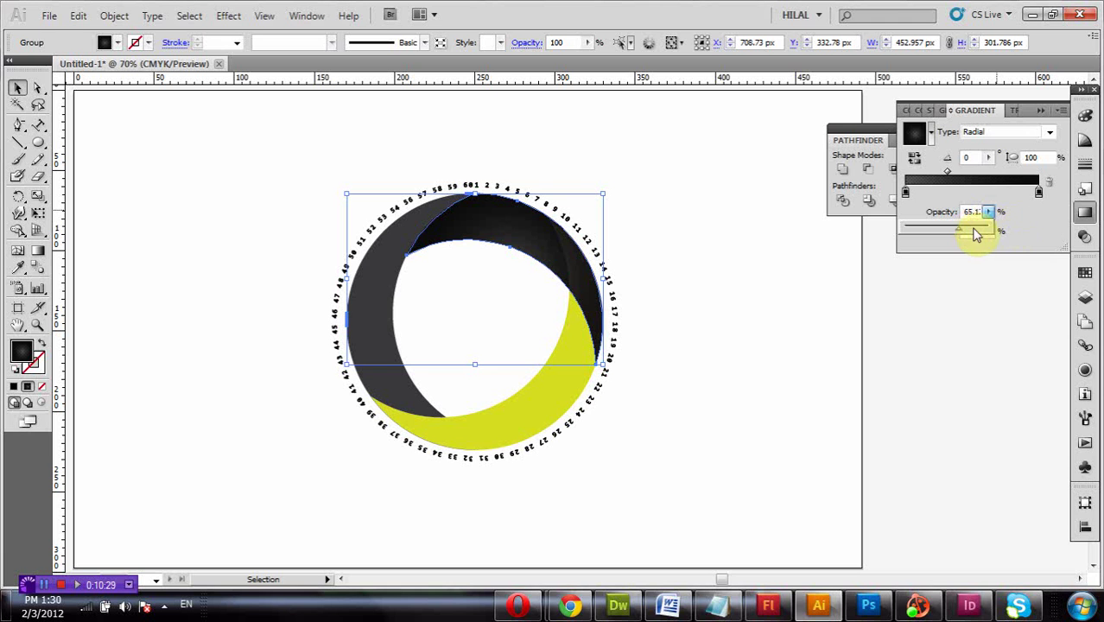
pyautogui.moveTo(976, 234); pyautogui.dragTo(1015, 230)
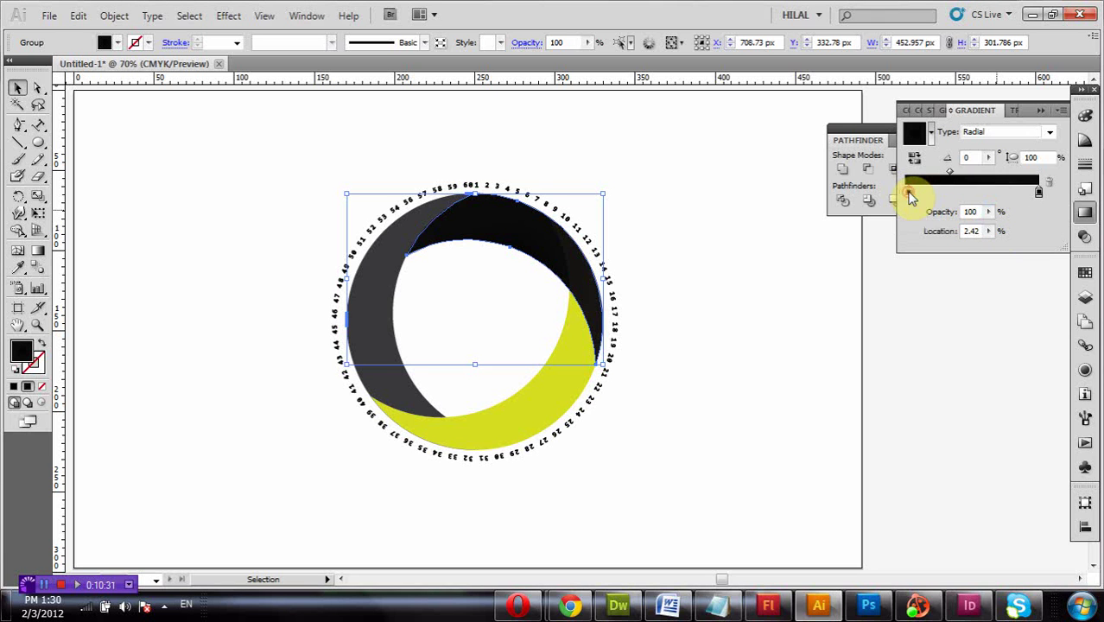
# Recolour the left gradient stop olive green and the right stop green from swatches.
pyautogui.doubleClick(907, 194)
pyautogui.click(897, 253)
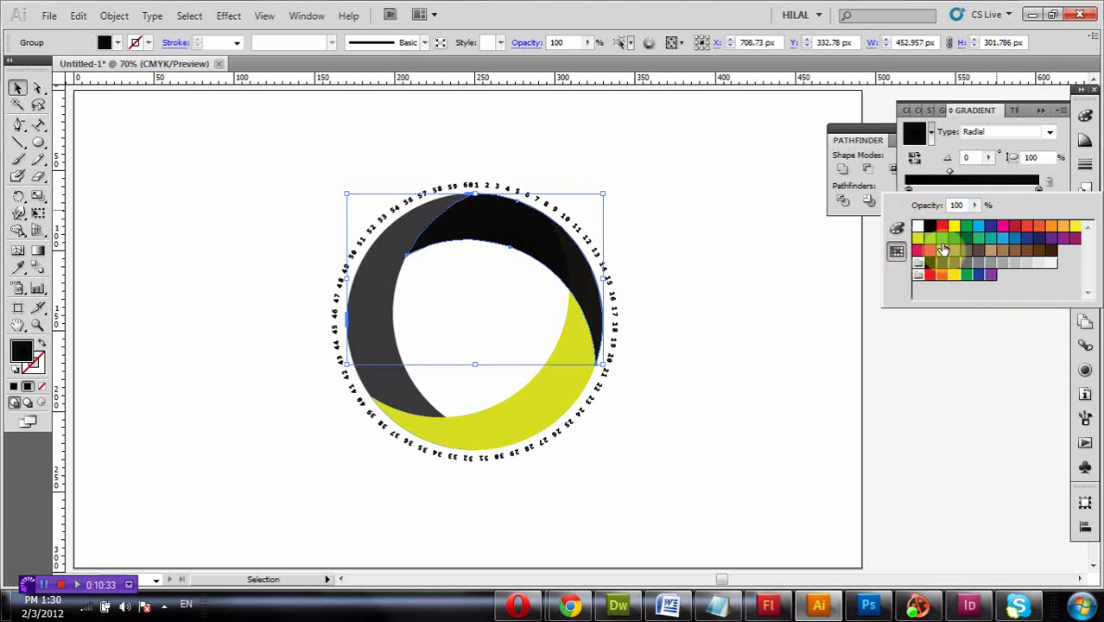
pyautogui.click(929, 238)
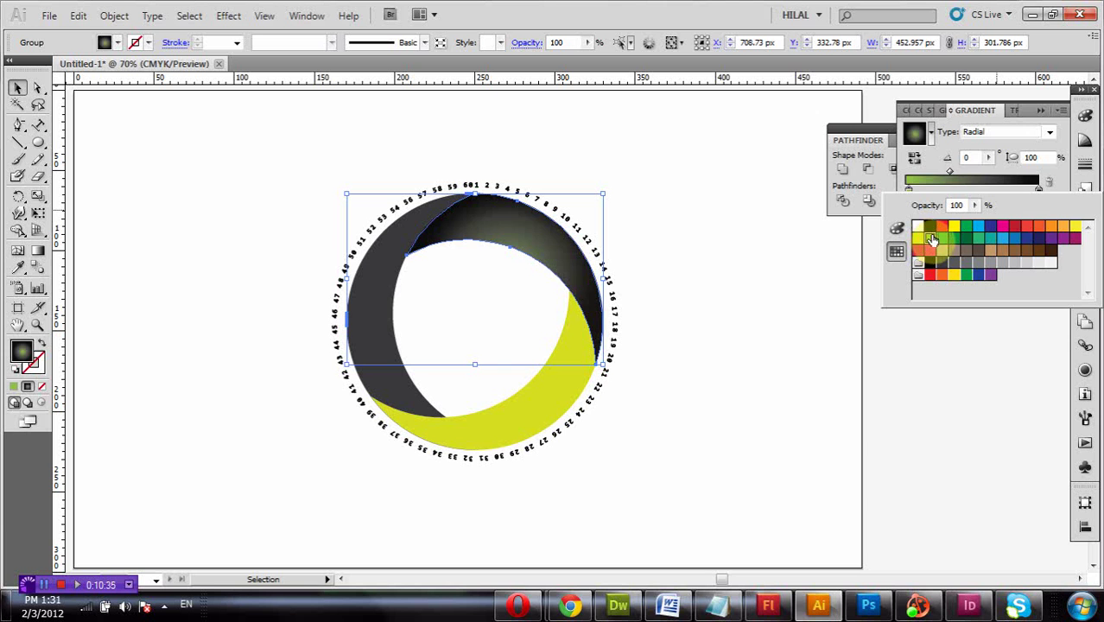
pyautogui.click(1038, 191)
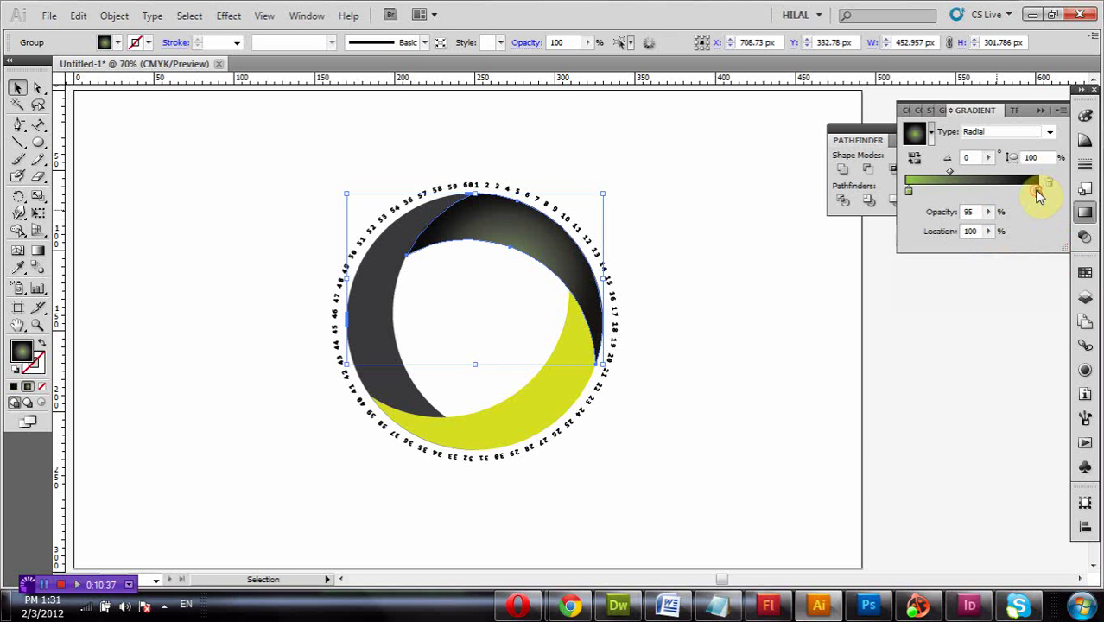
pyautogui.doubleClick(1037, 191)
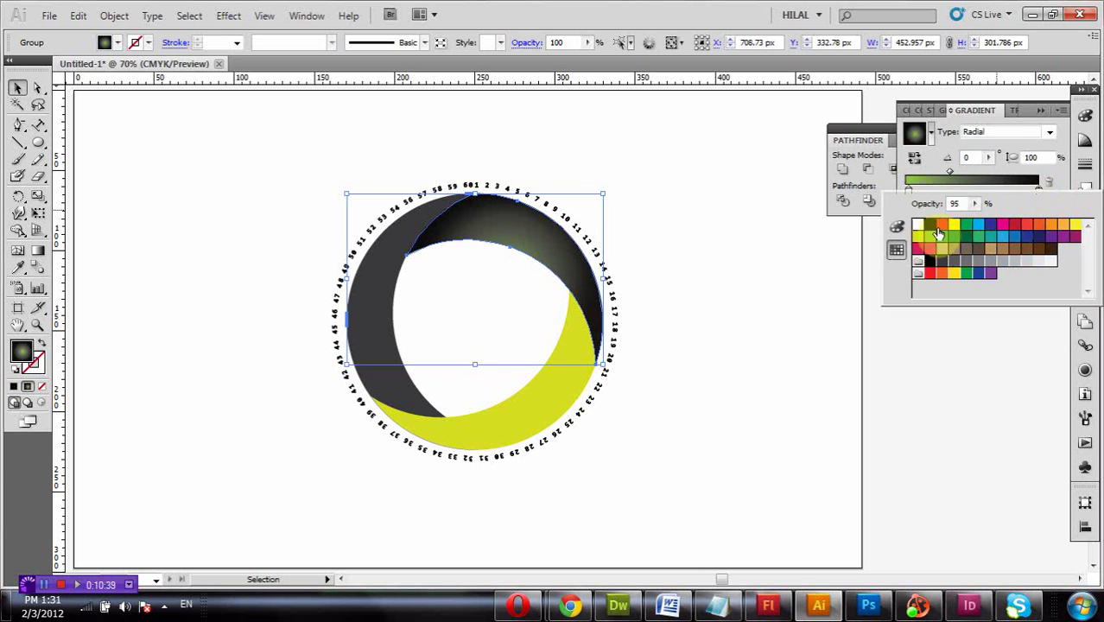
pyautogui.click(929, 238)
# Change the gradient type from radial to linear.
pyautogui.click(1011, 138)
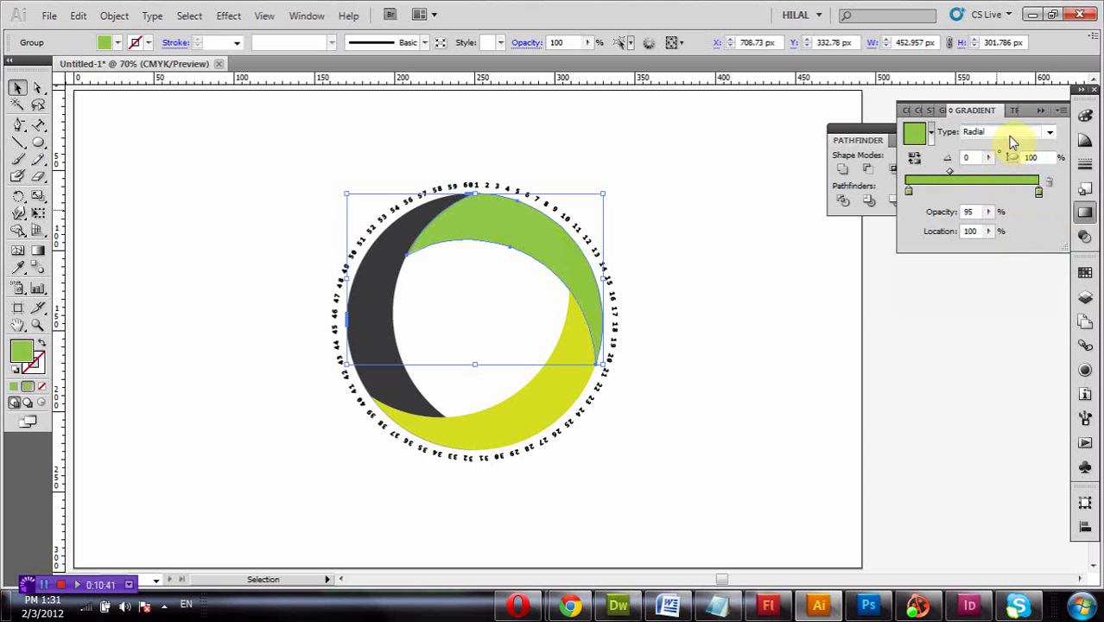
pyautogui.click(1009, 134)
pyautogui.click(1012, 157)
pyautogui.hotkey('ctrl', 'z')
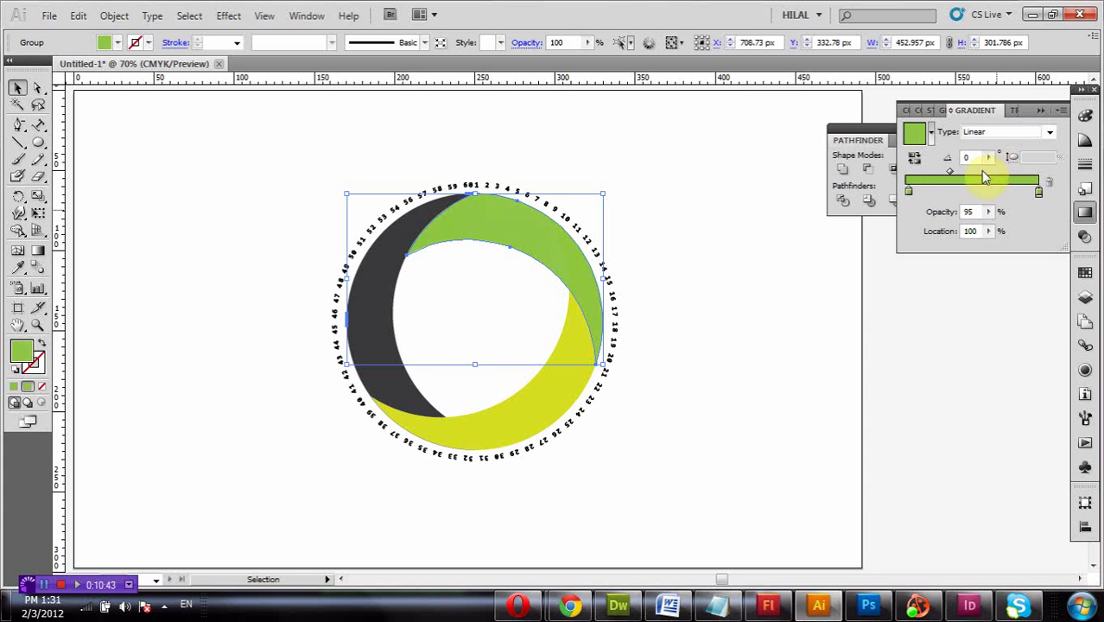
# Darken the left gradient stop to deep green (K 77) and set the midpoint near 48%.
pyautogui.doubleClick(905, 194)
pyautogui.click(899, 225)
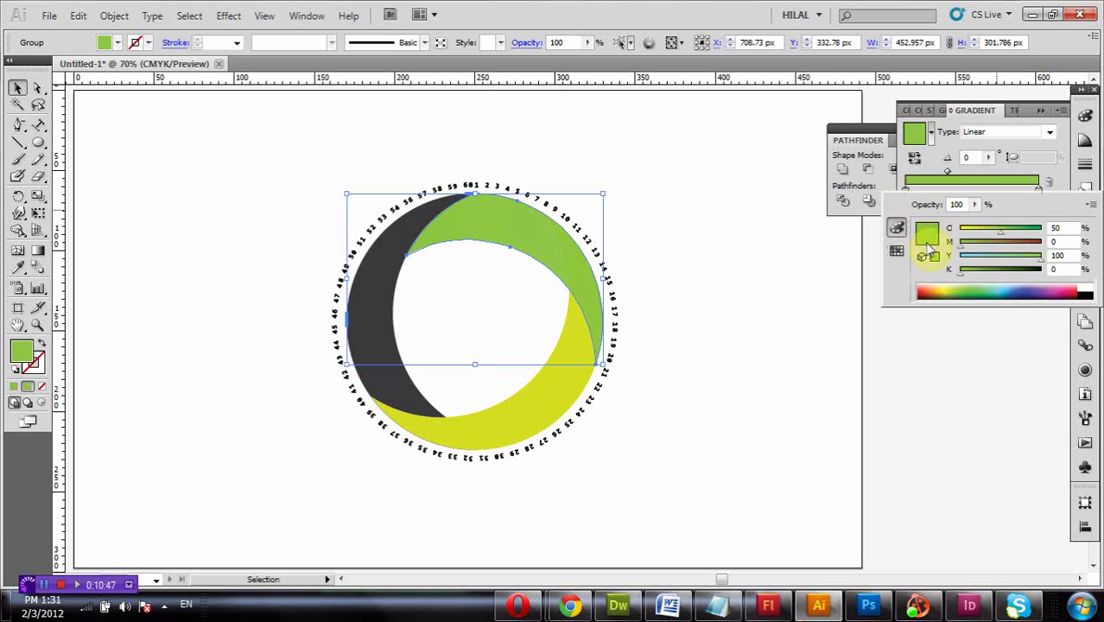
pyautogui.moveTo(986, 270); pyautogui.dragTo(1025, 278)
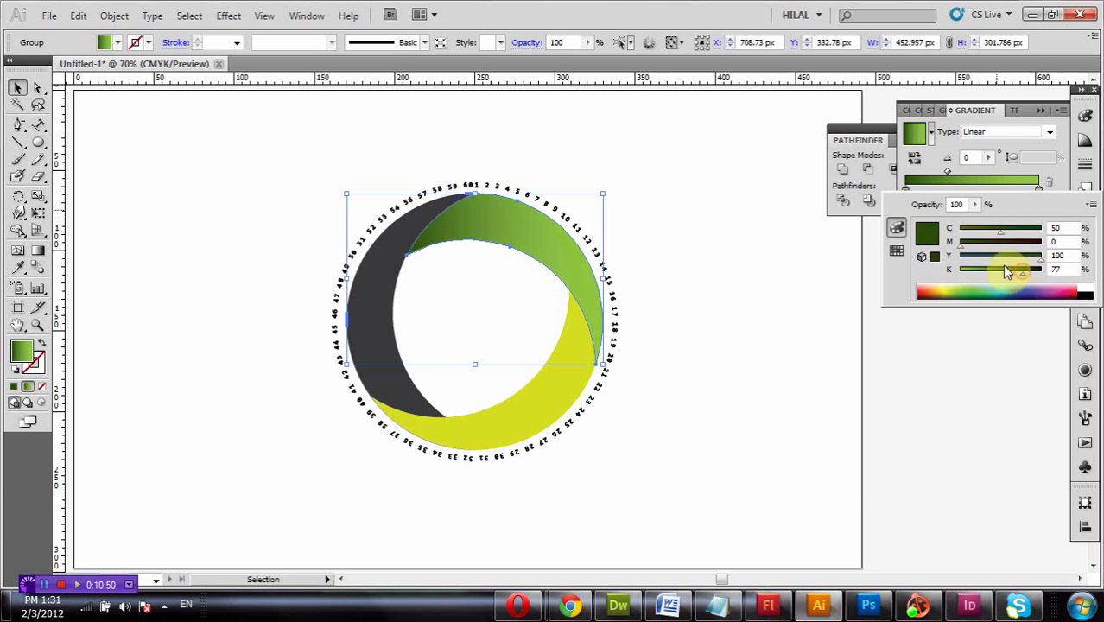
pyautogui.click(964, 176)
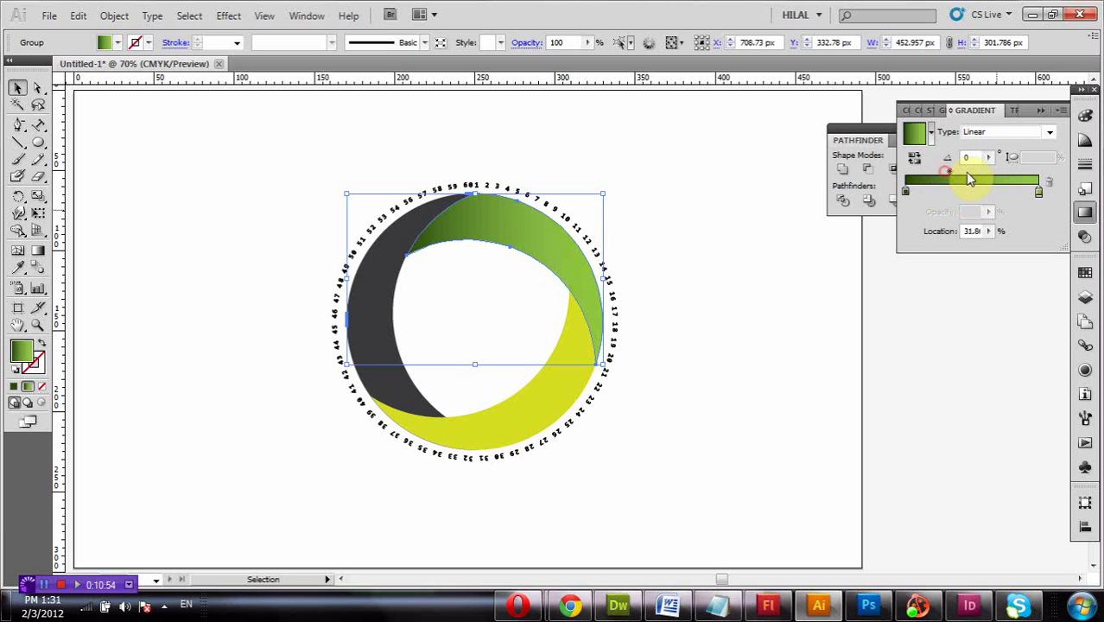
pyautogui.moveTo(965, 173); pyautogui.dragTo(984, 172)
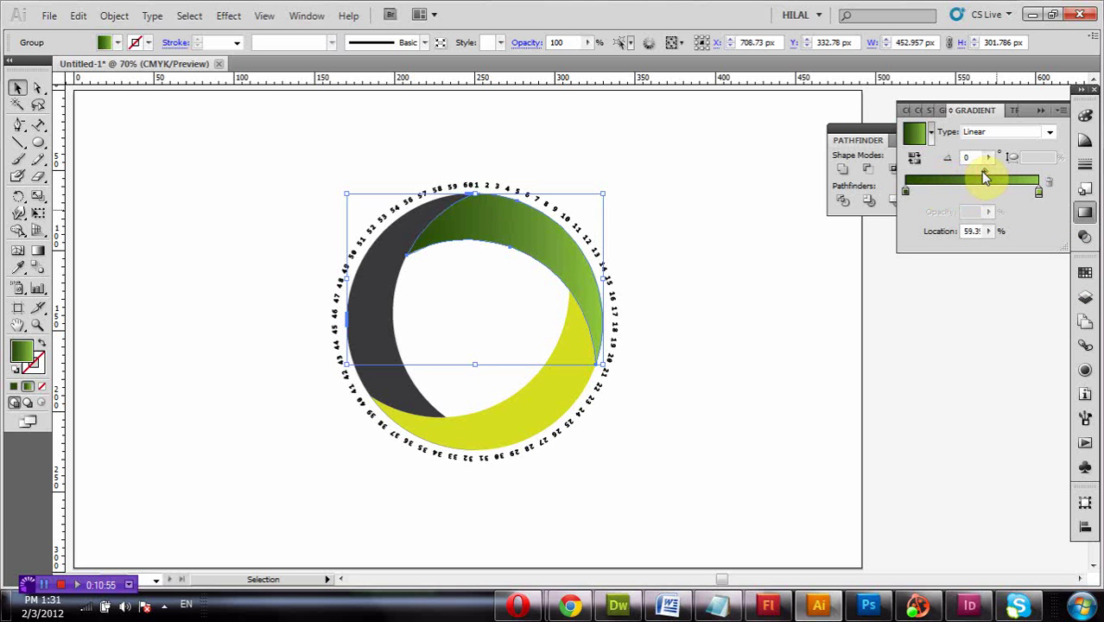
pyautogui.click(724, 177)
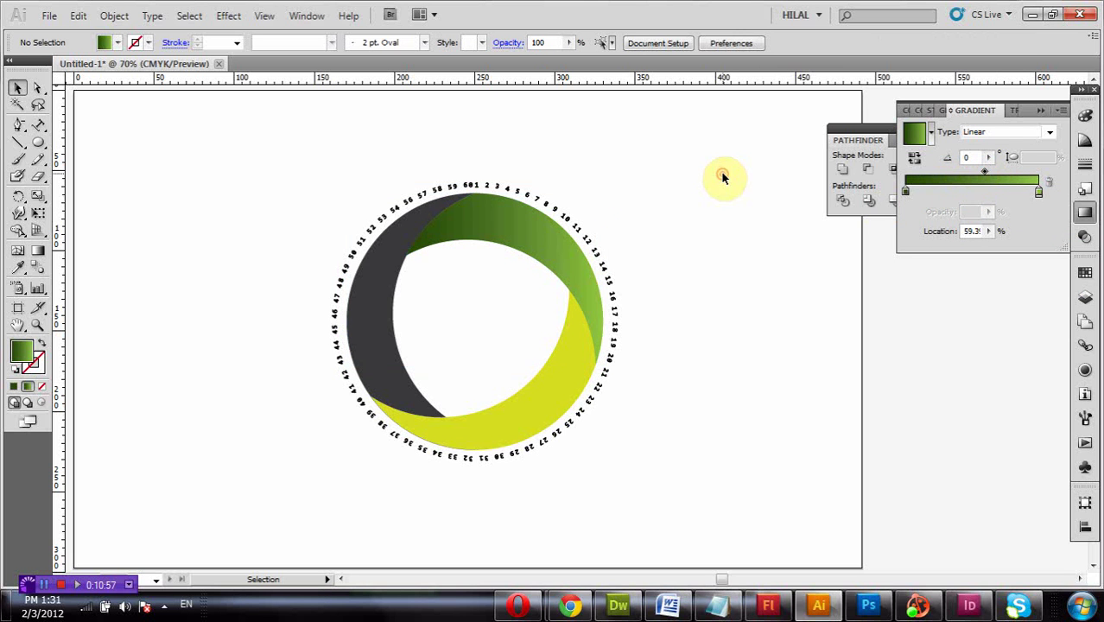
pyautogui.click(521, 222)
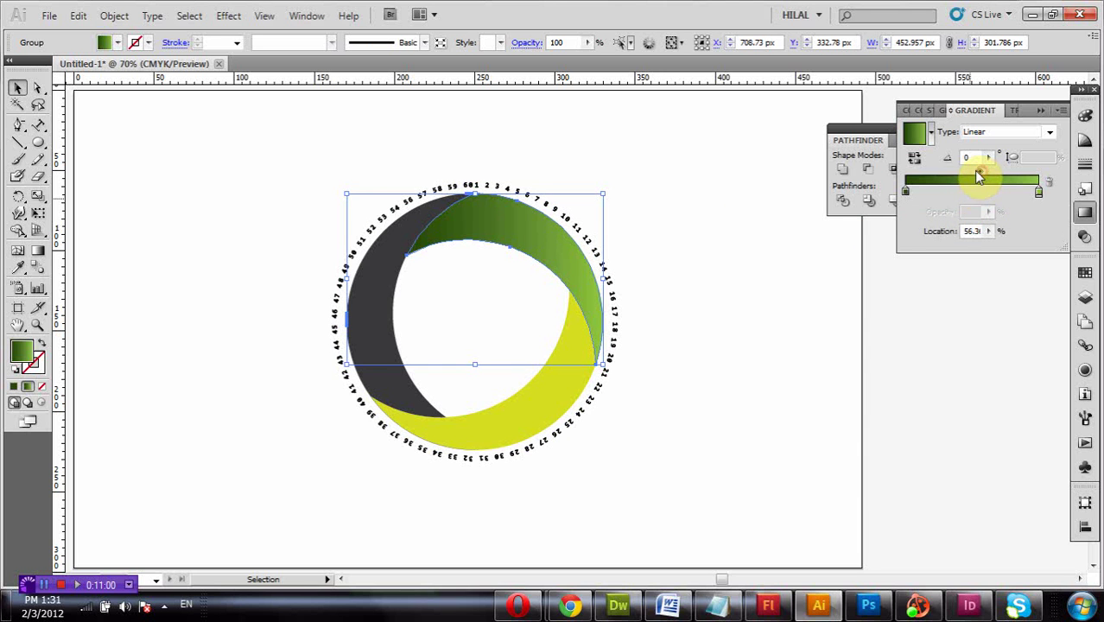
pyautogui.moveTo(977, 171); pyautogui.dragTo(967, 171)
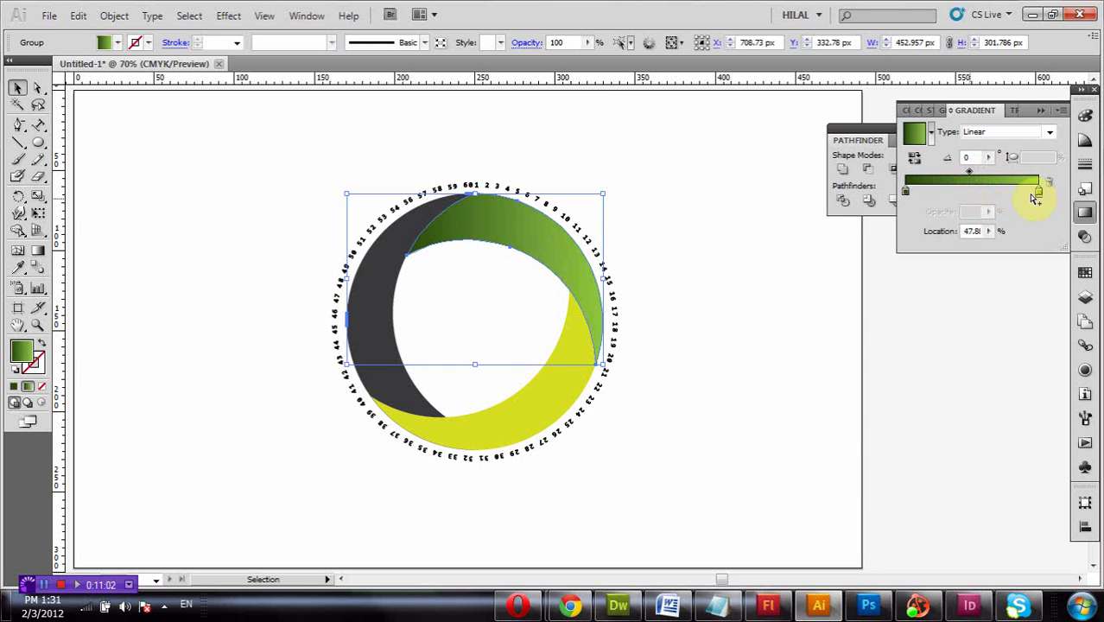
# Add a middle stop at about 45% and lighten the right stop's green by lowering cyan.
pyautogui.click(981, 193)
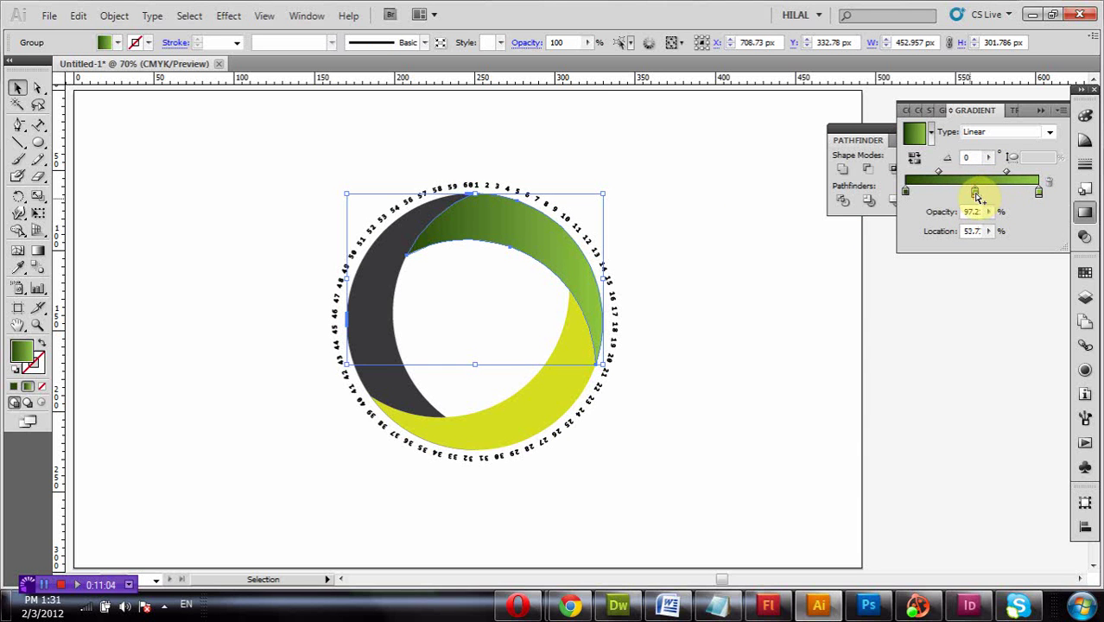
pyautogui.doubleClick(974, 193)
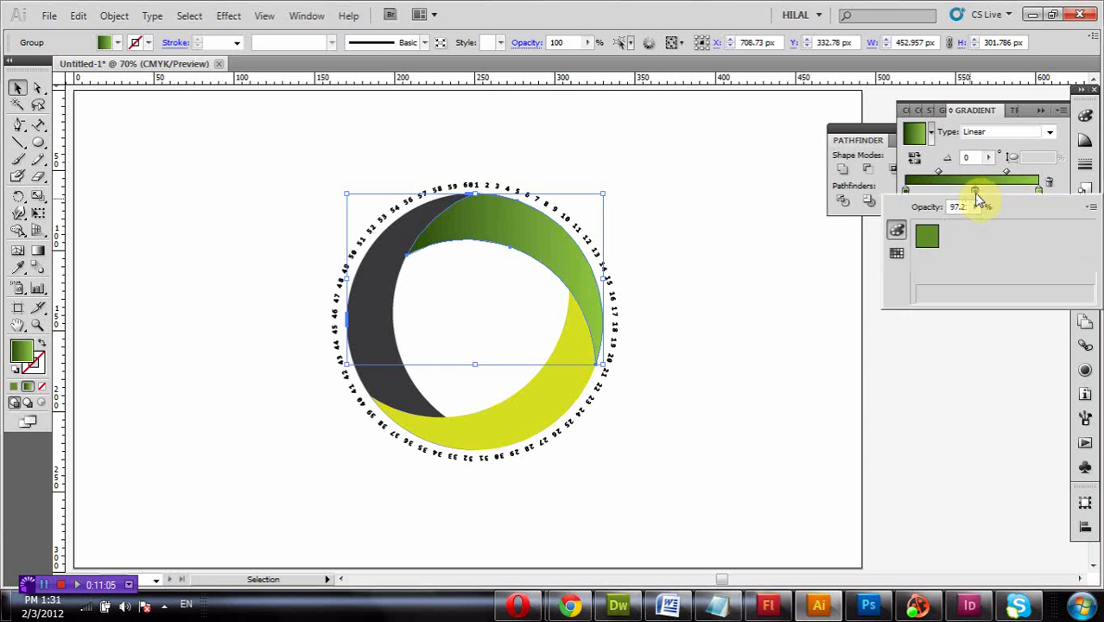
pyautogui.click(1036, 192)
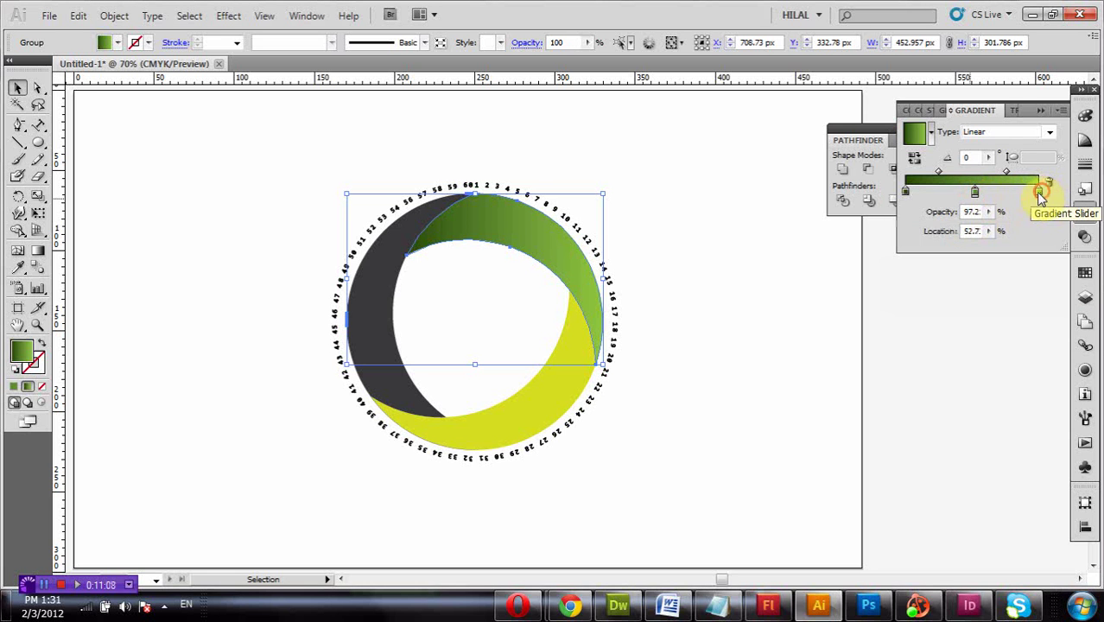
pyautogui.moveTo(1041, 194); pyautogui.dragTo(1033, 194)
pyautogui.doubleClick(1033, 193)
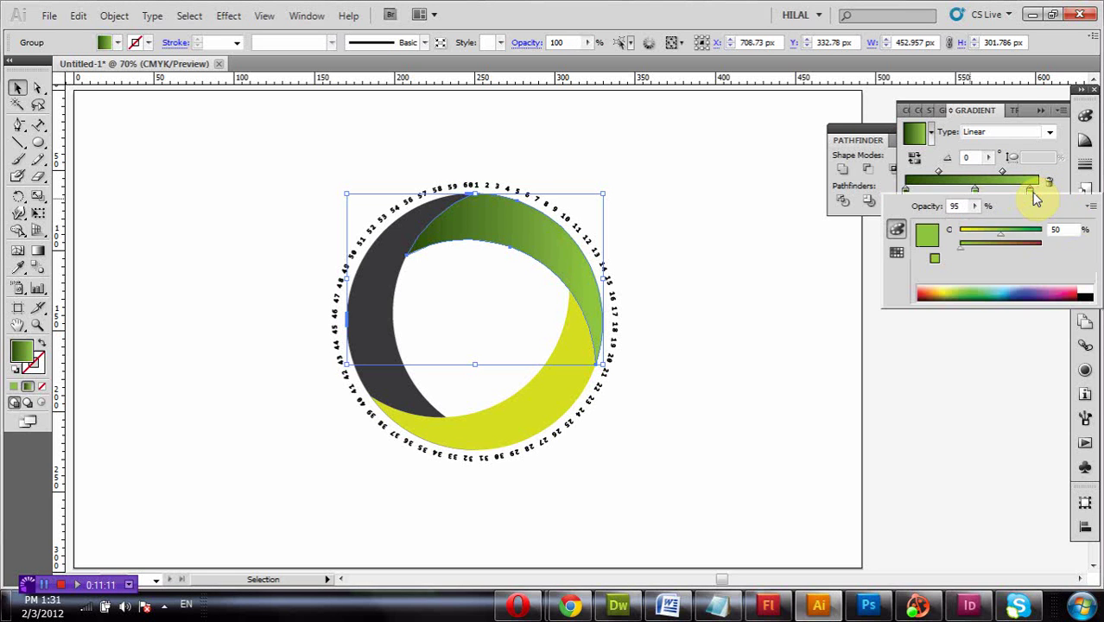
pyautogui.moveTo(1004, 234); pyautogui.dragTo(991, 232)
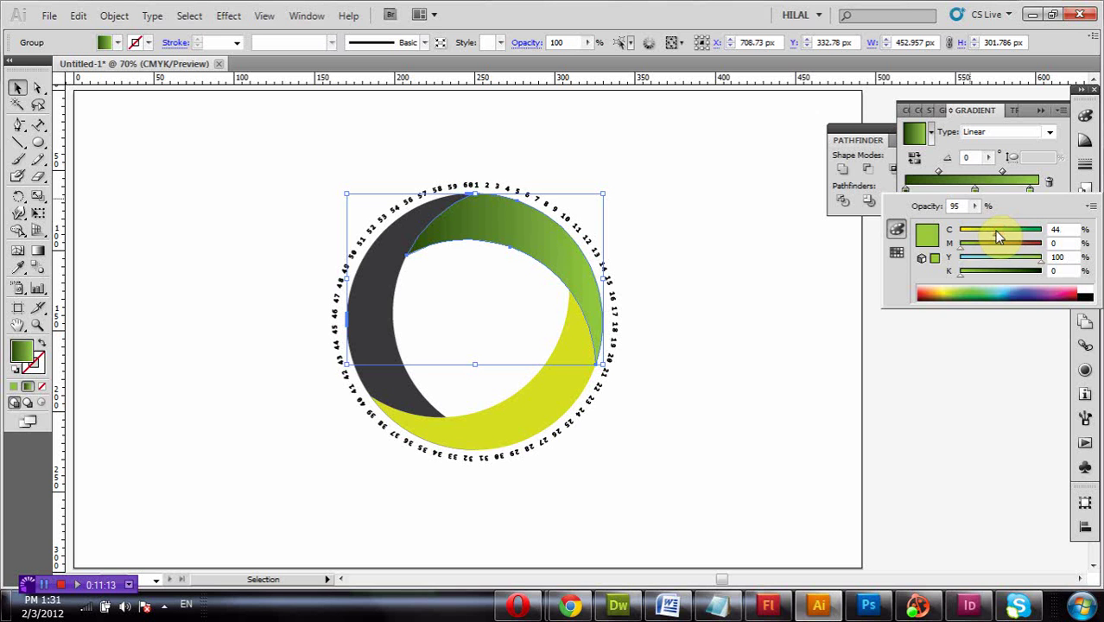
pyautogui.click(977, 188)
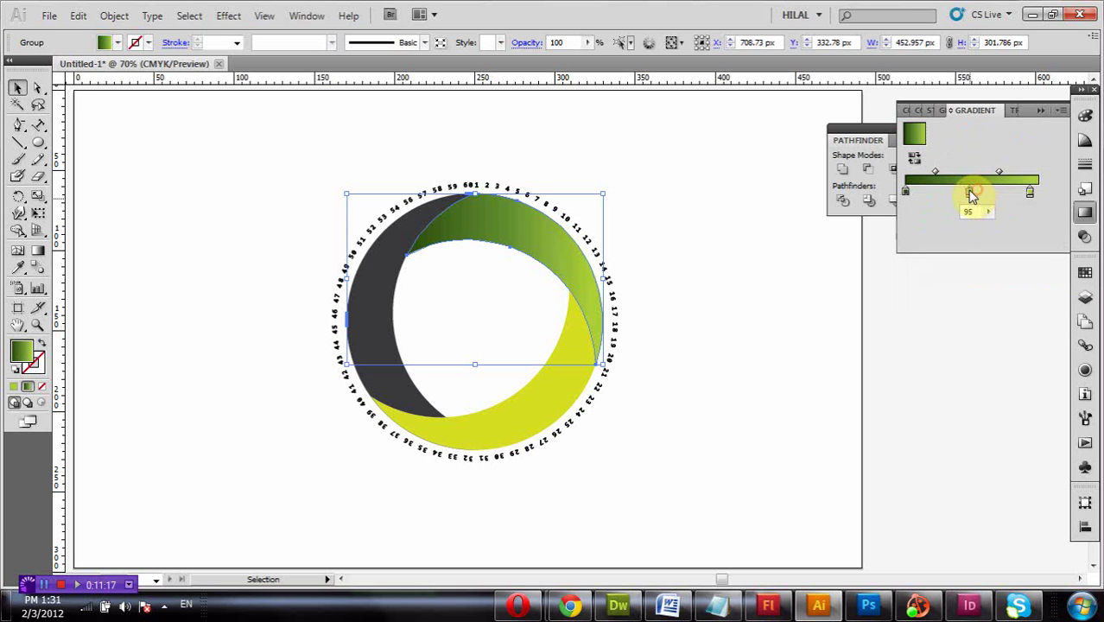
pyautogui.moveTo(975, 191); pyautogui.dragTo(964, 191)
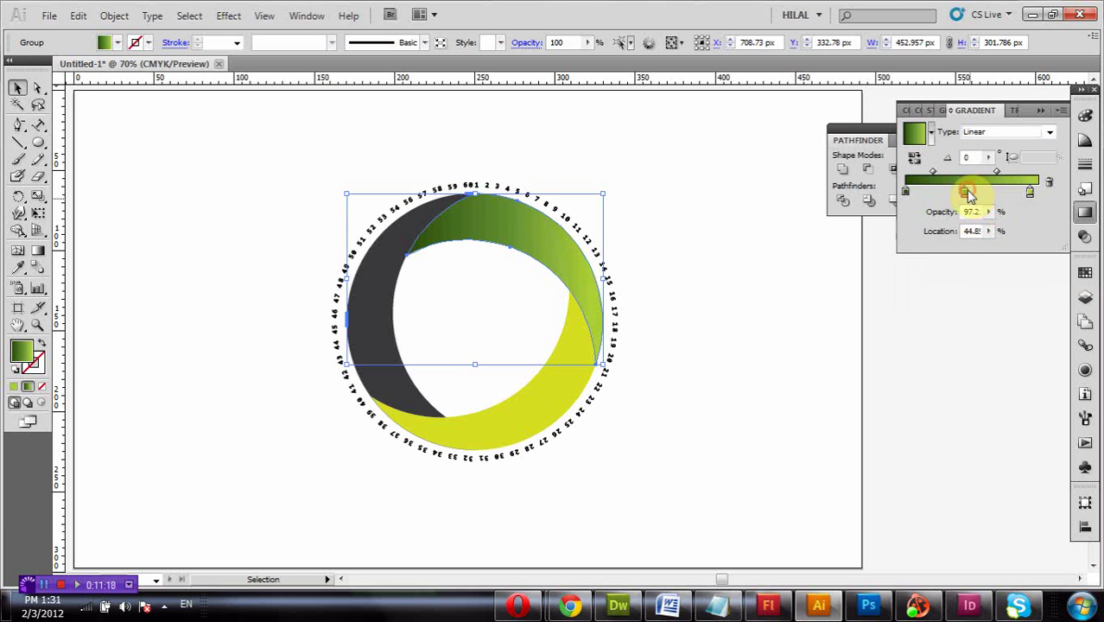
pyautogui.click(731, 258)
# Apply the current dark-to-light green linear gradient to the yellow lower crescent.
pyautogui.click(567, 373)
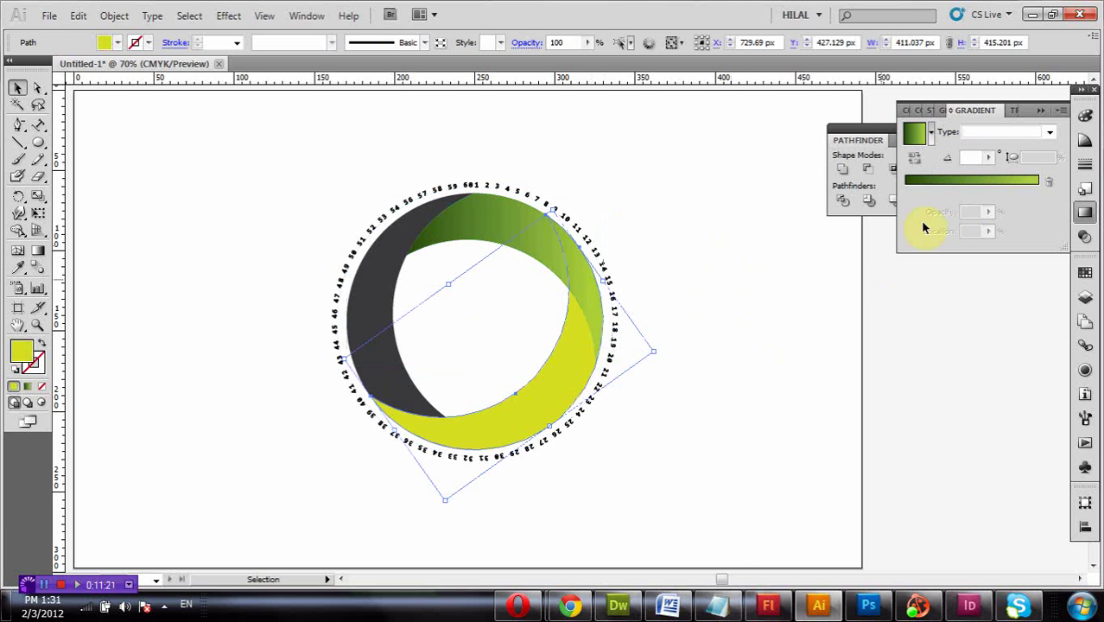
pyautogui.click(932, 137)
pyautogui.click(909, 191)
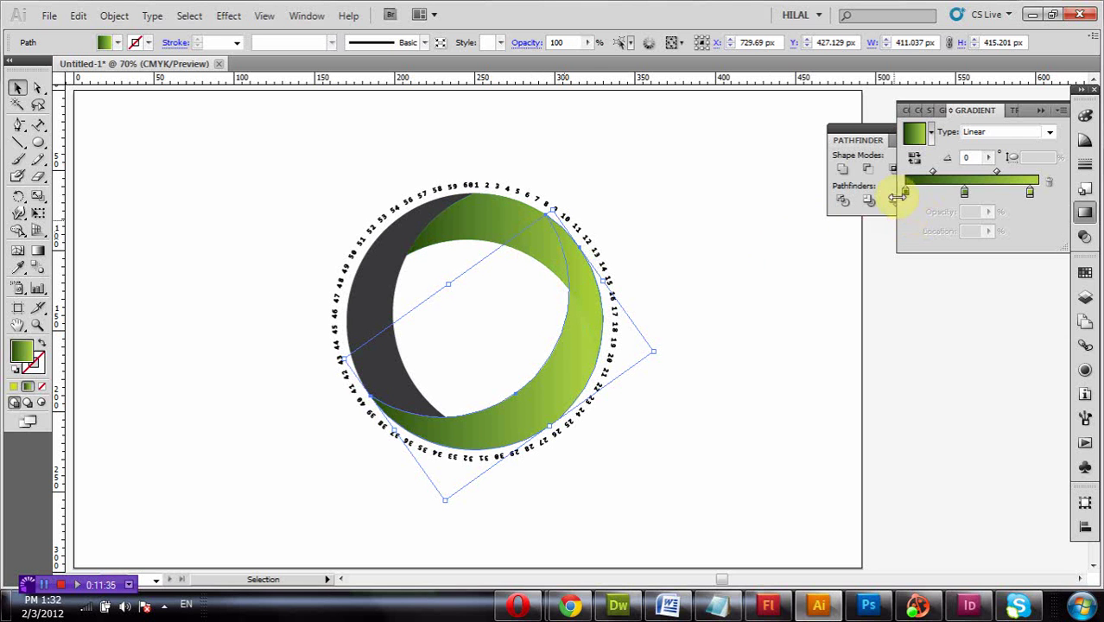
# Make the gradient's right stop yellow darkened to dark olive (K 62).
pyautogui.moveTo(1029, 193); pyautogui.dragTo(1037, 195)
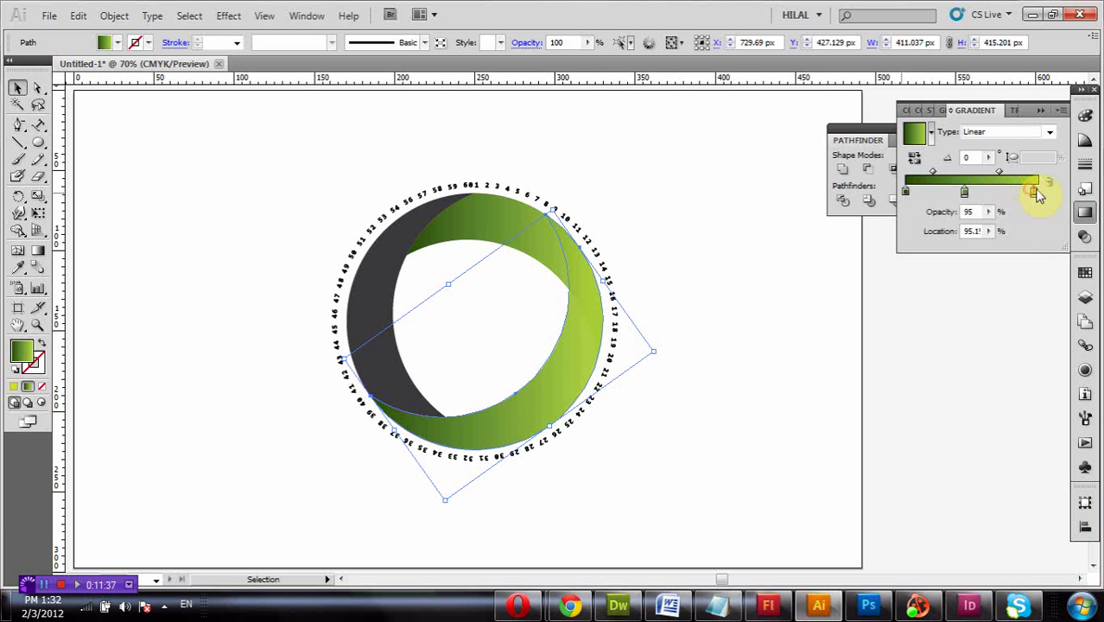
pyautogui.doubleClick(1040, 190)
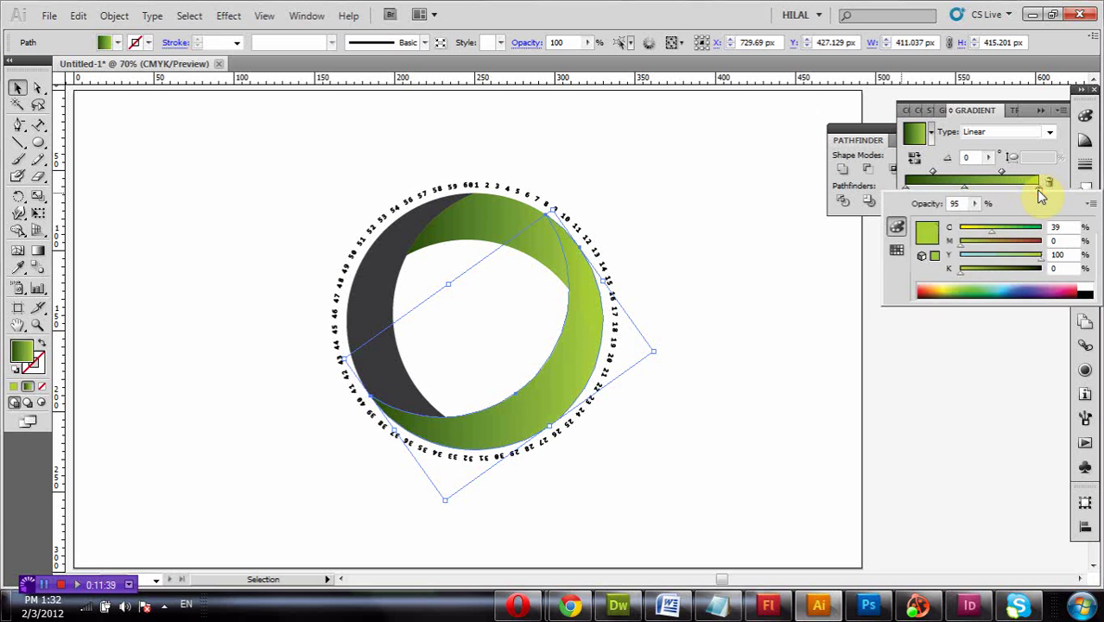
pyautogui.moveTo(968, 228); pyautogui.dragTo(950, 228)
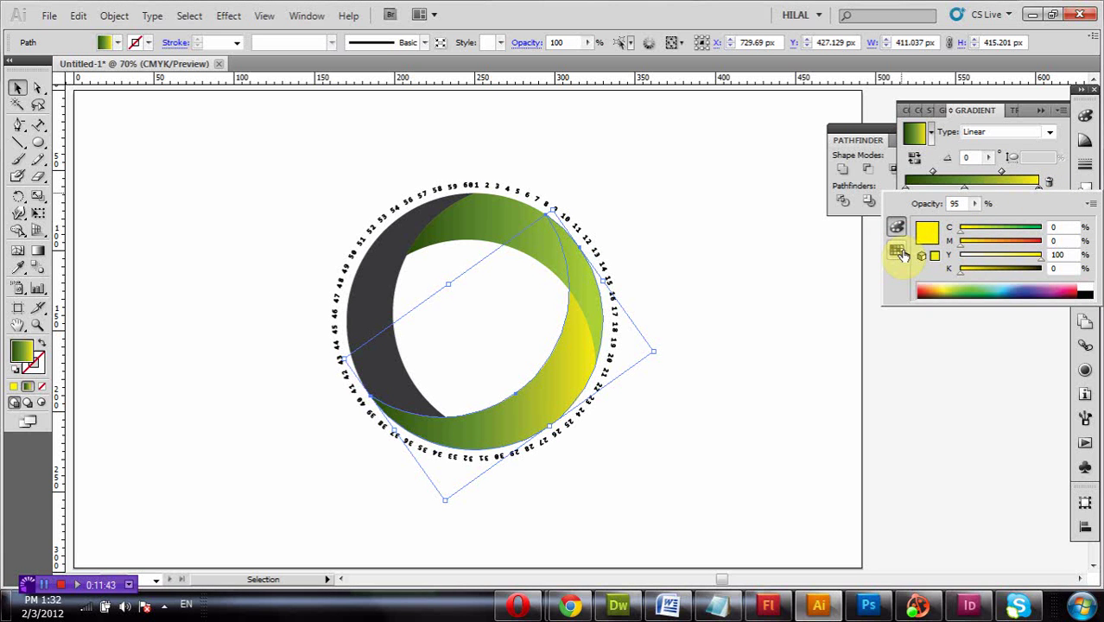
pyautogui.click(989, 268)
pyautogui.moveTo(990, 270); pyautogui.dragTo(1011, 270)
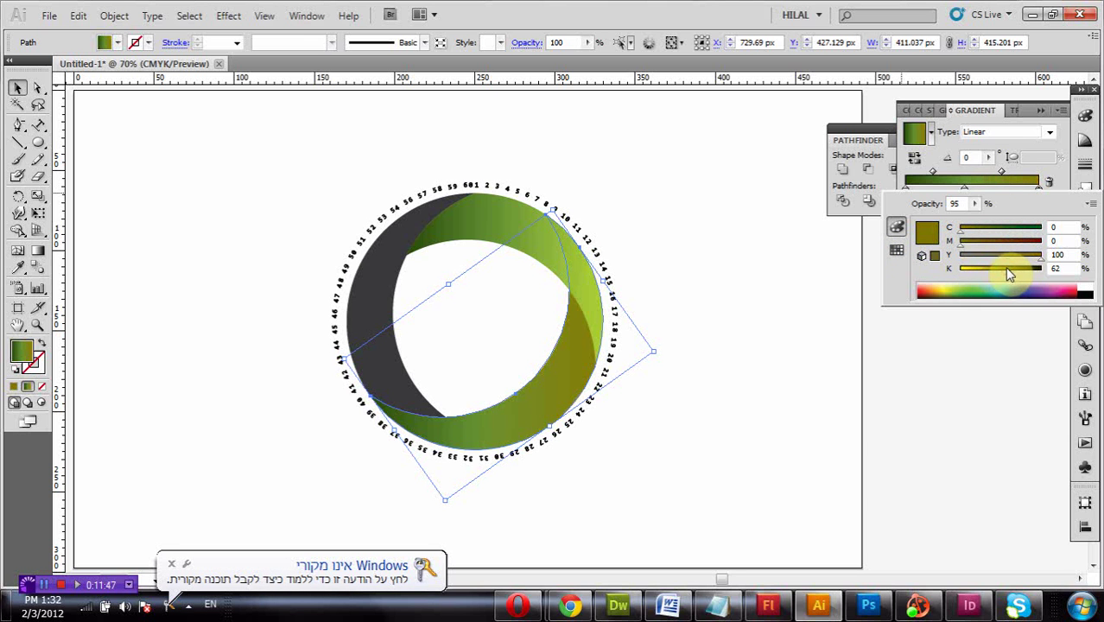
# Set the gradient's left stop to full-strength yellow (Y 100).
pyautogui.click(907, 189)
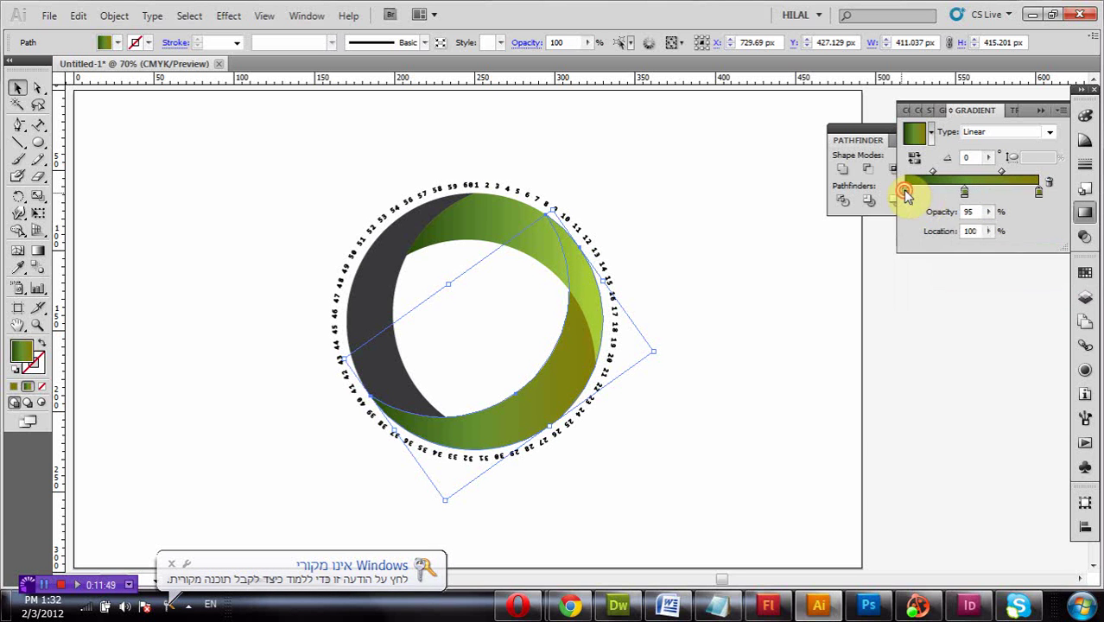
pyautogui.doubleClick(907, 191)
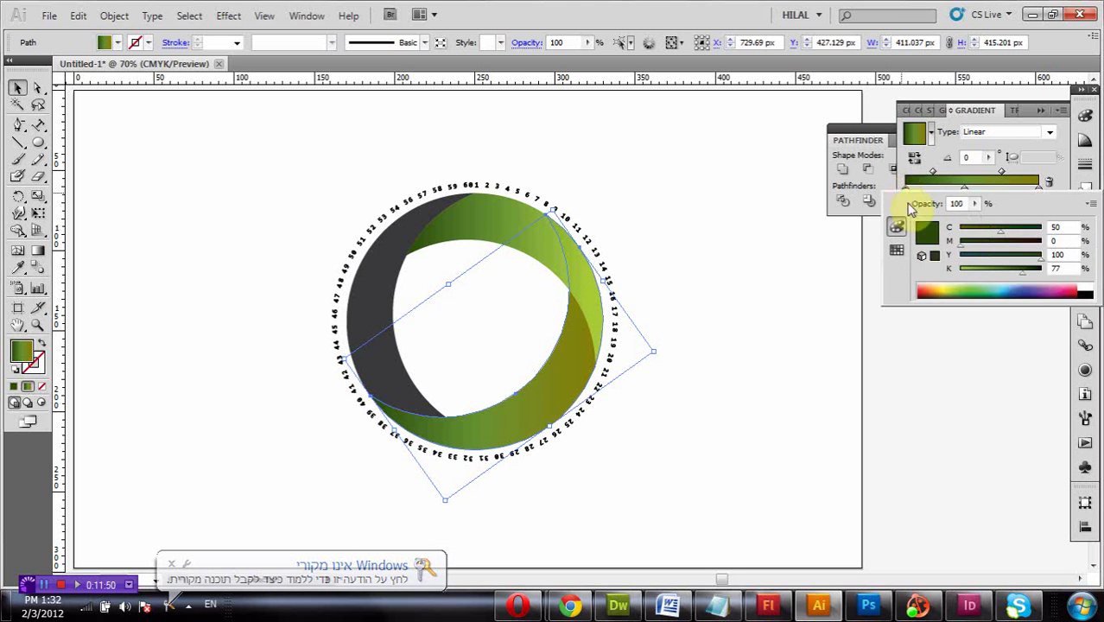
pyautogui.click(949, 288)
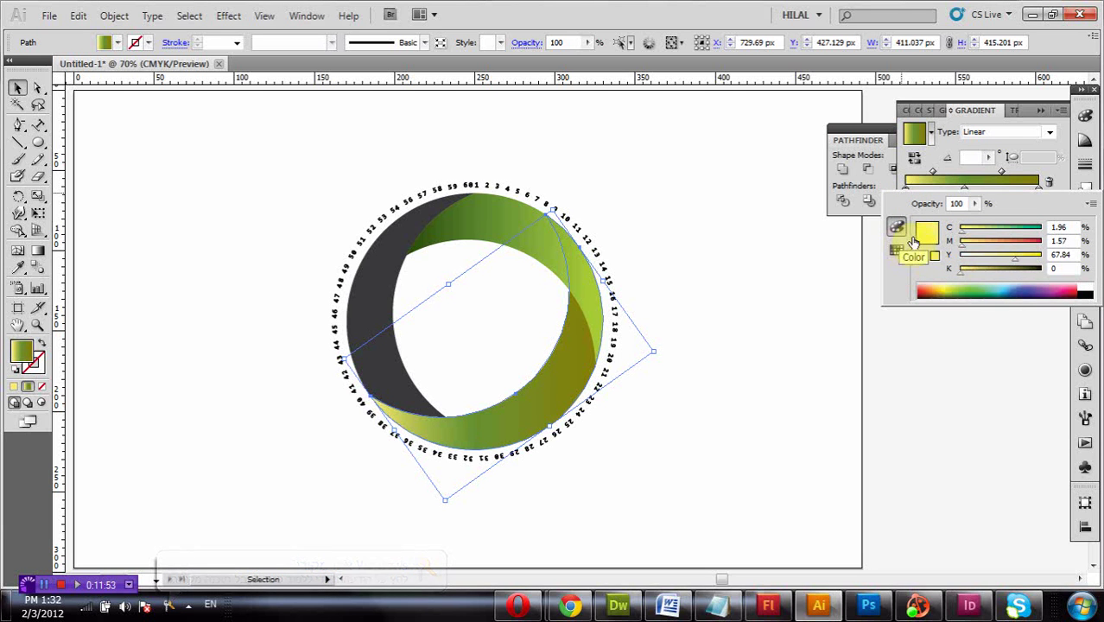
pyautogui.moveTo(1014, 257); pyautogui.dragTo(1054, 257)
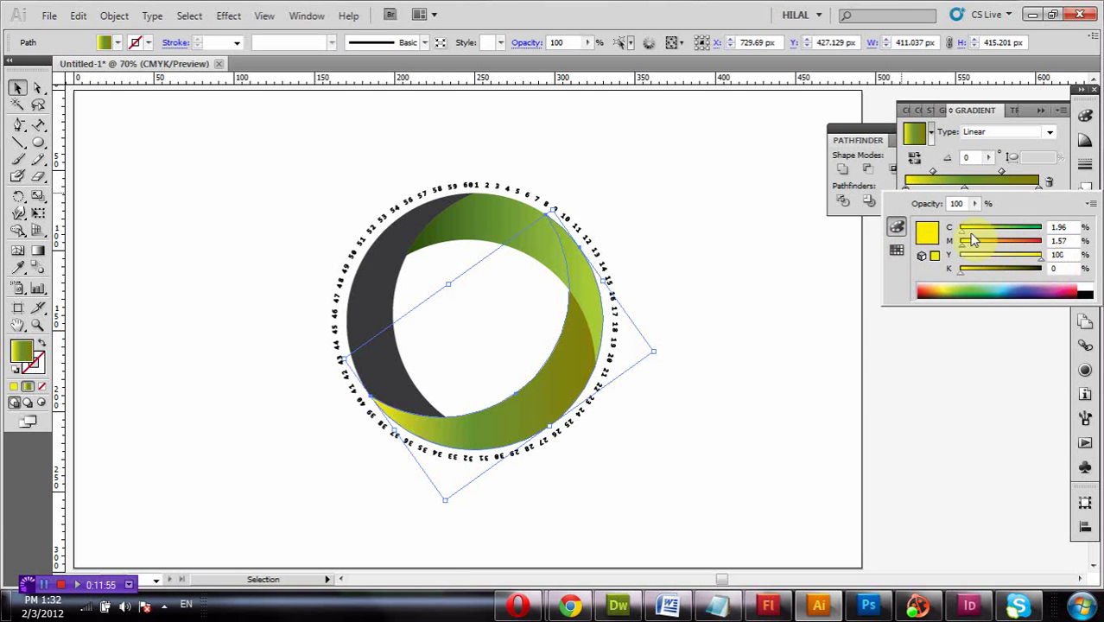
pyautogui.click(966, 188)
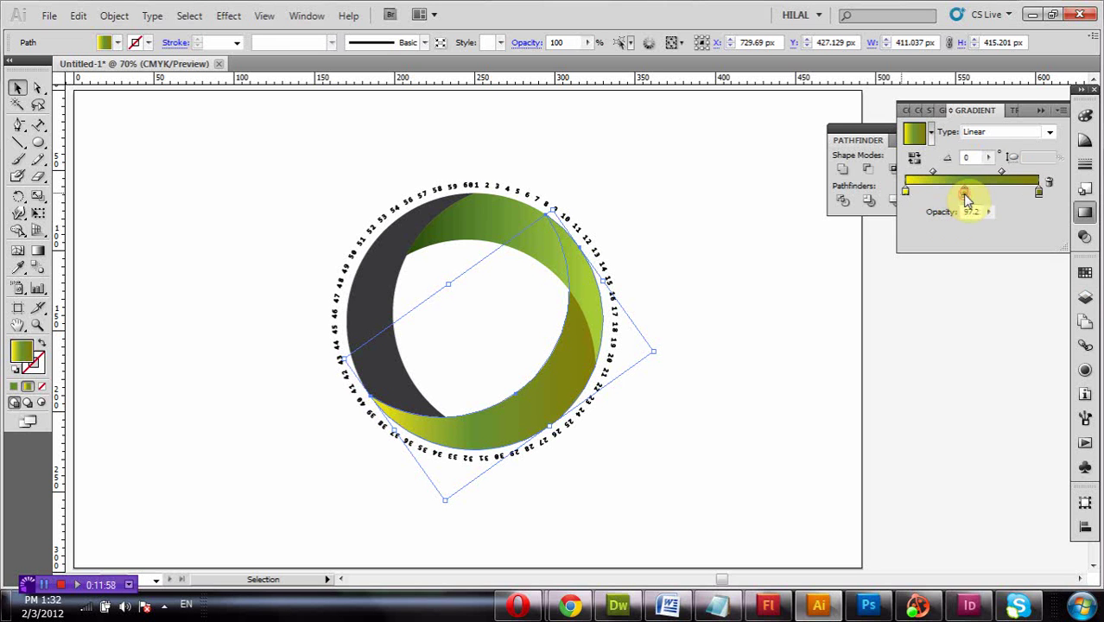
# Make the middle stop bright yellow at K 14 and shift it further along.
pyautogui.doubleClick(965, 194)
pyautogui.click(896, 256)
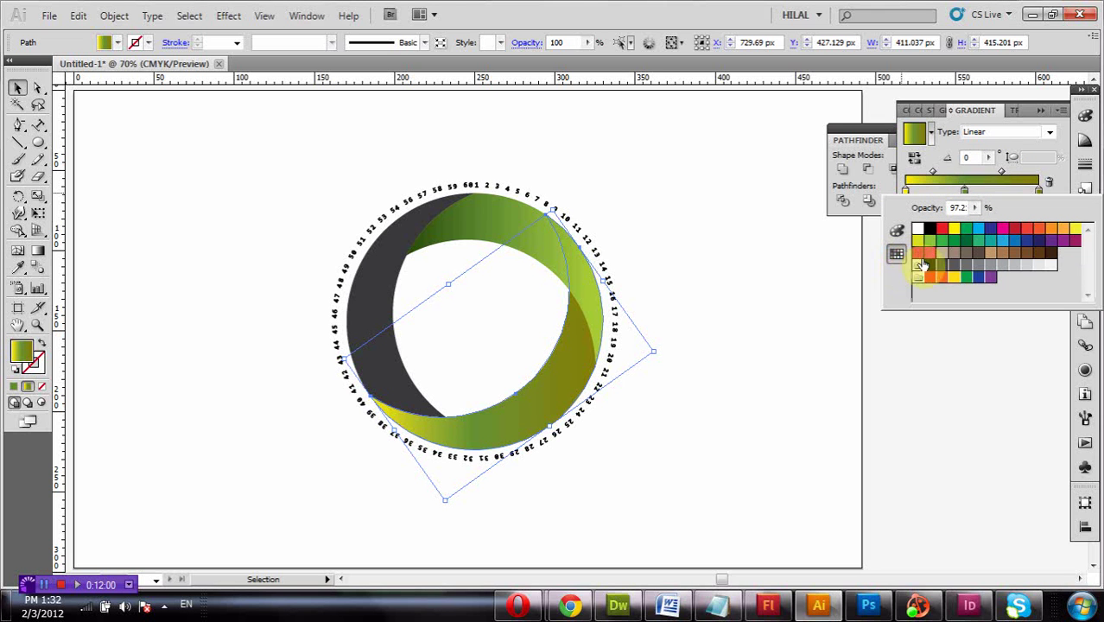
pyautogui.click(1072, 230)
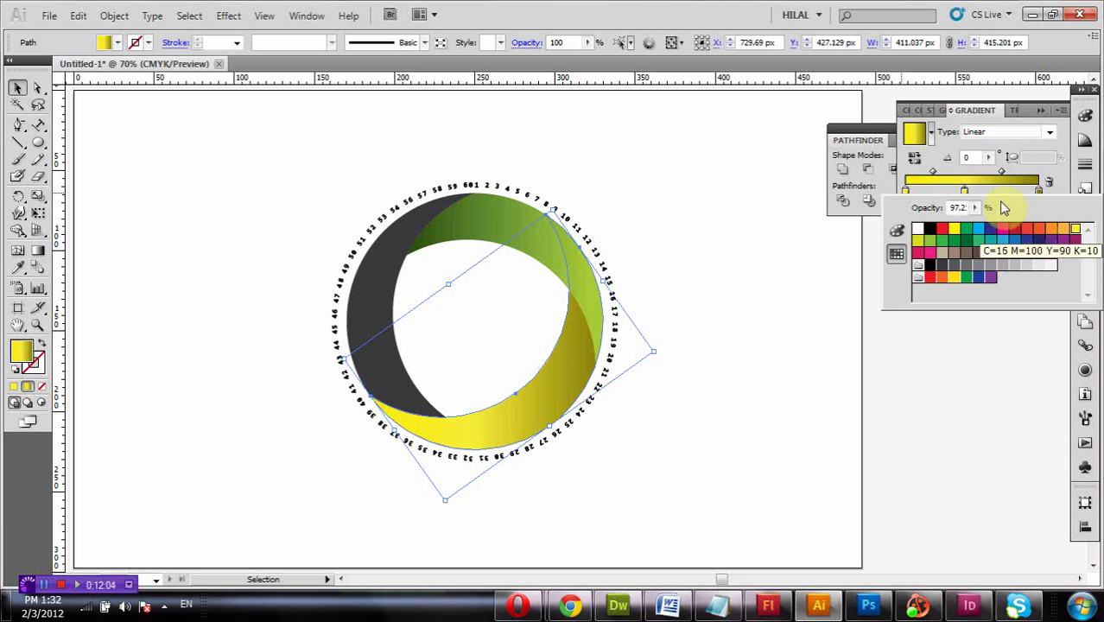
pyautogui.click(899, 233)
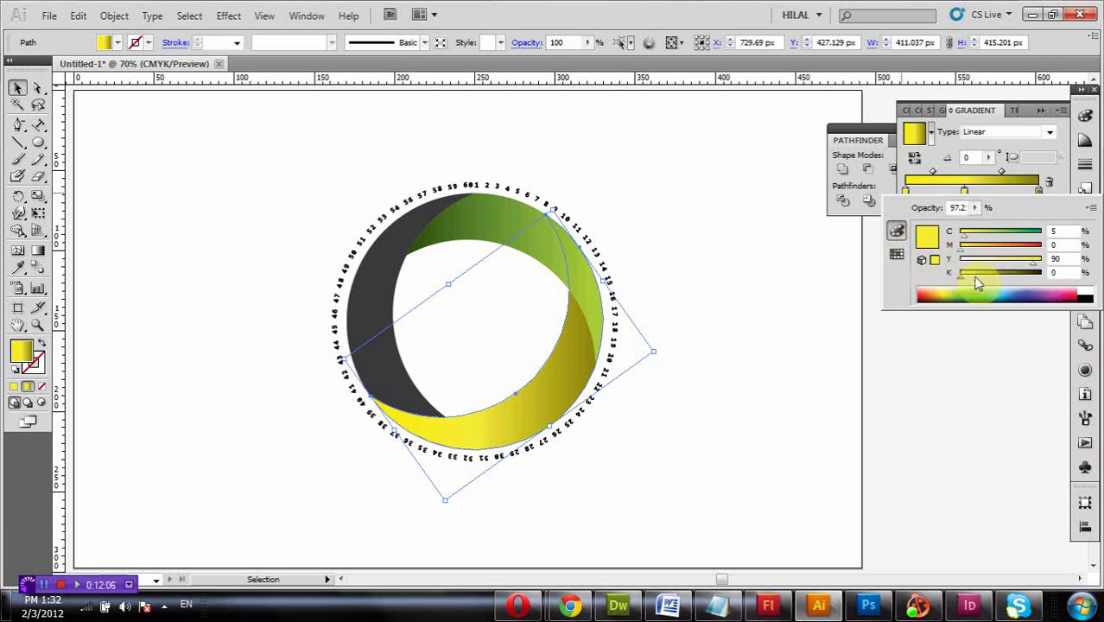
pyautogui.click(972, 274)
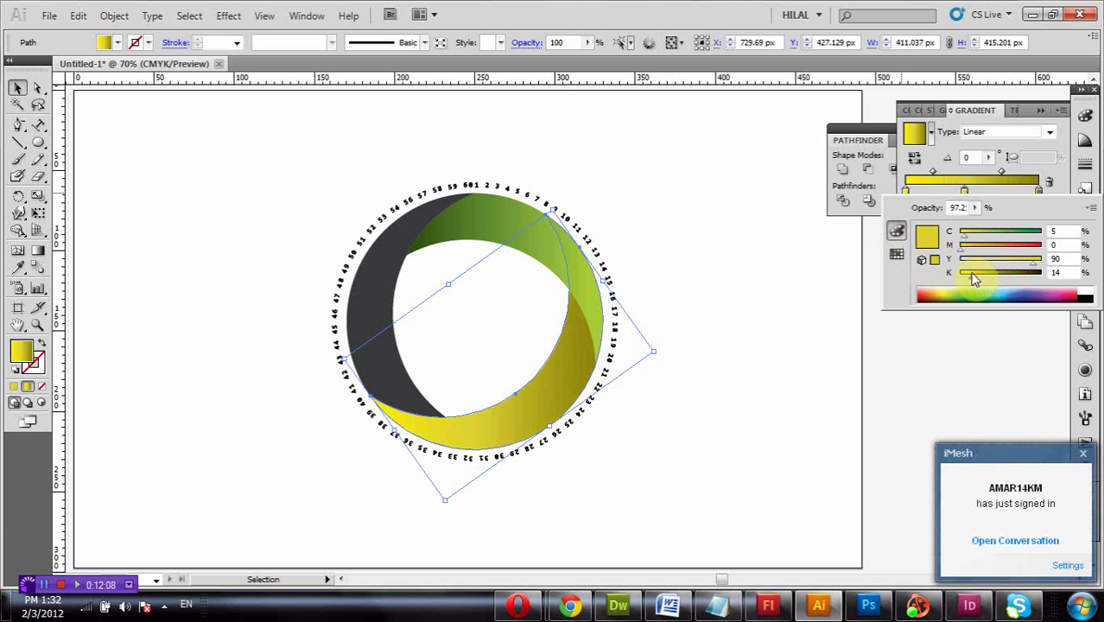
pyautogui.click(1041, 195)
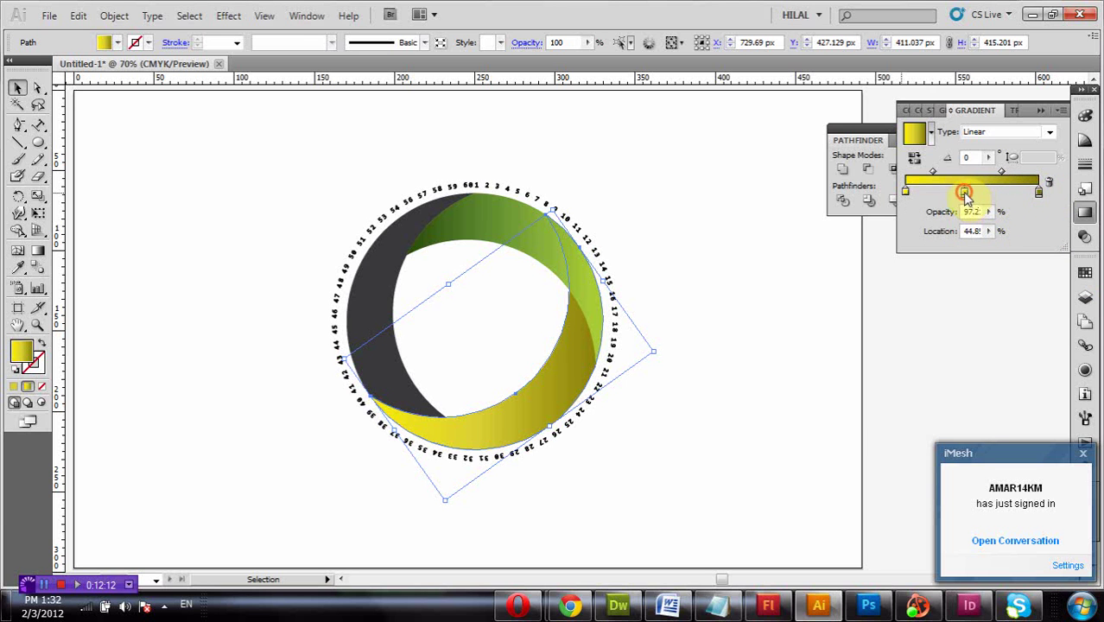
pyautogui.moveTo(966, 195); pyautogui.dragTo(1005, 173)
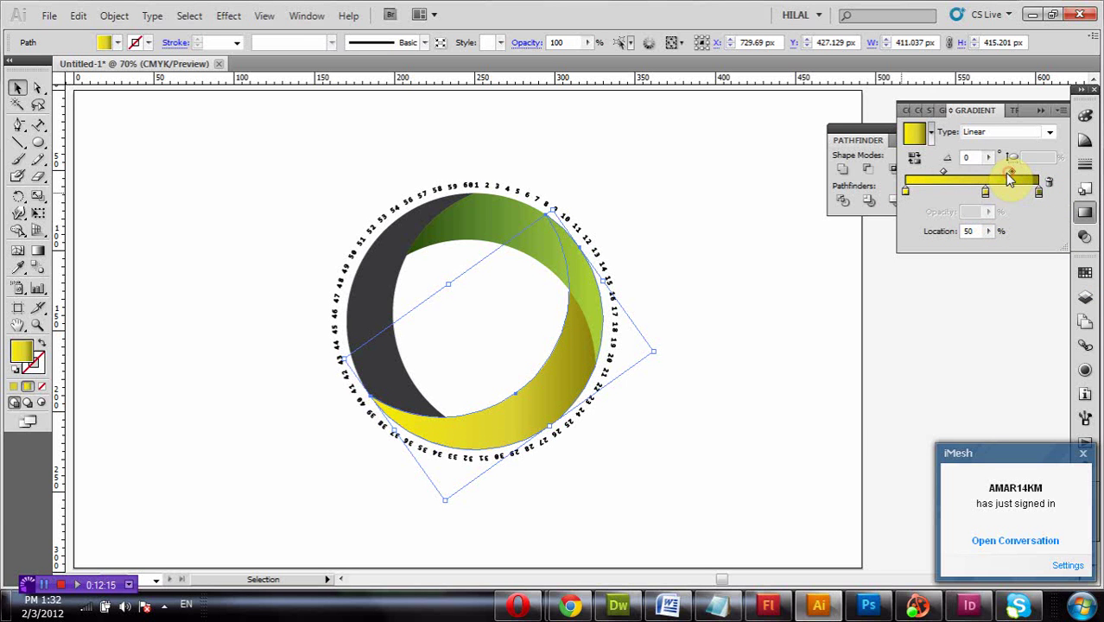
pyautogui.click(724, 190)
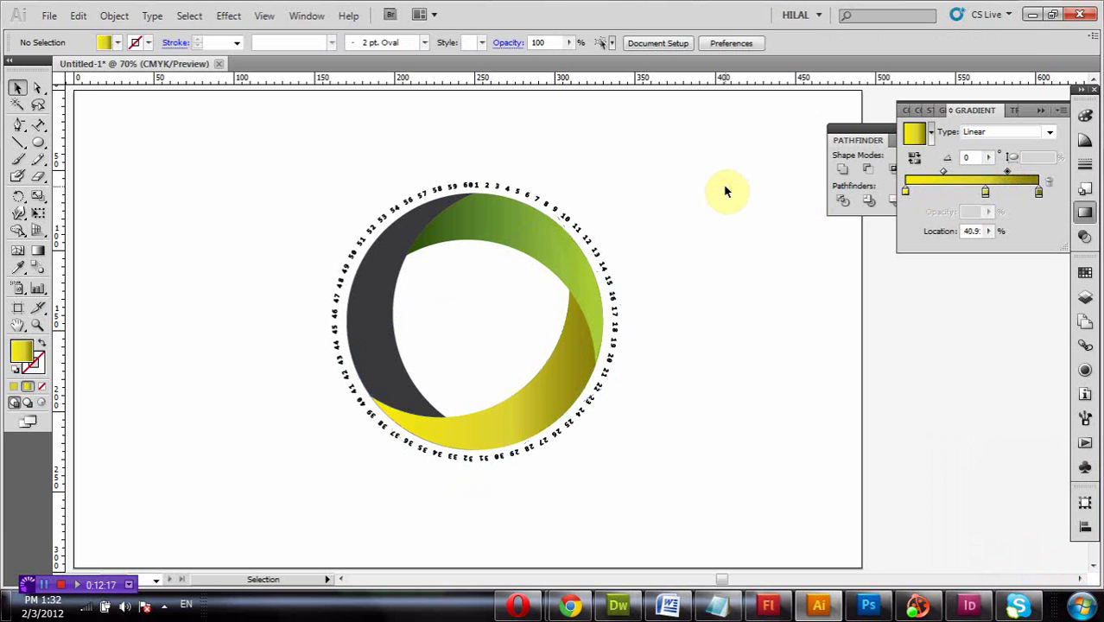
# Apply the yellow gradient to the grey crescent and add a darker middle stop.
pyautogui.click(382, 276)
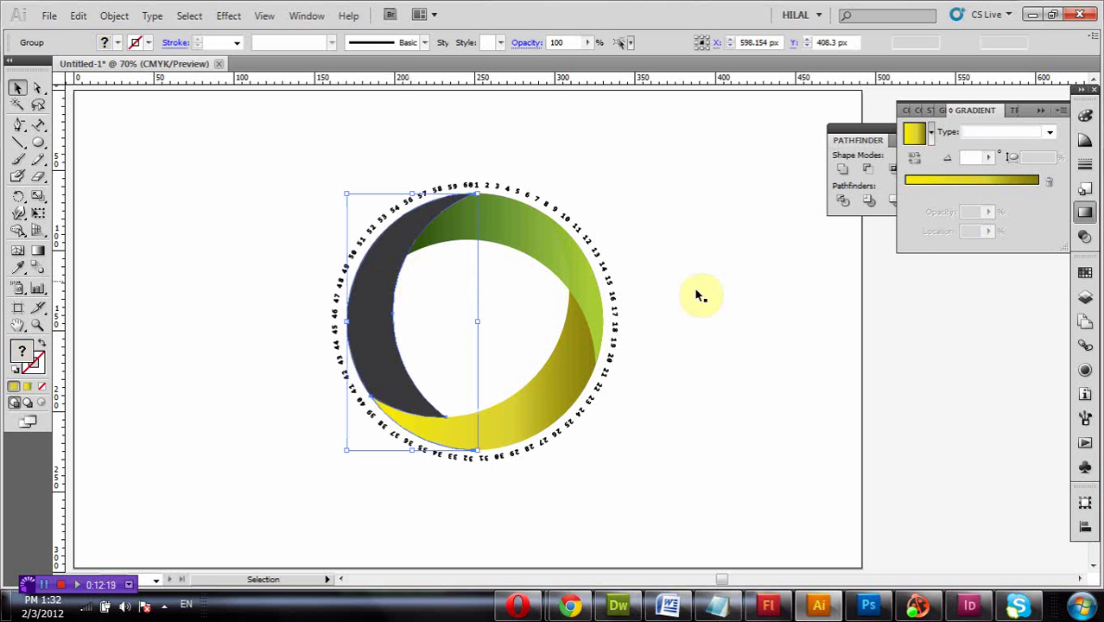
pyautogui.click(950, 183)
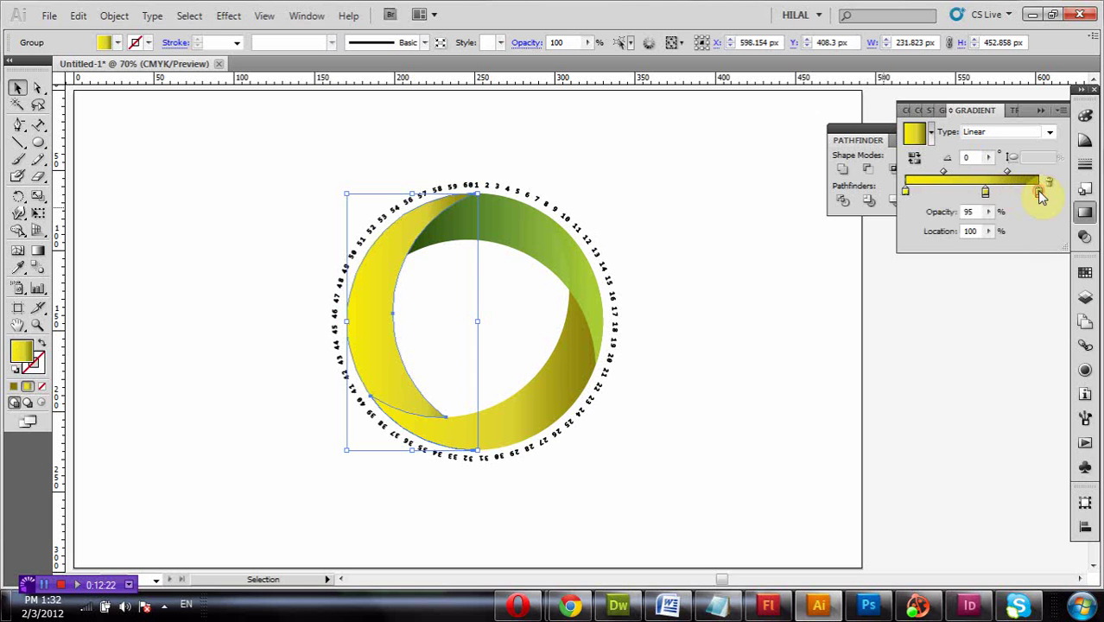
pyautogui.doubleClick(1039, 191)
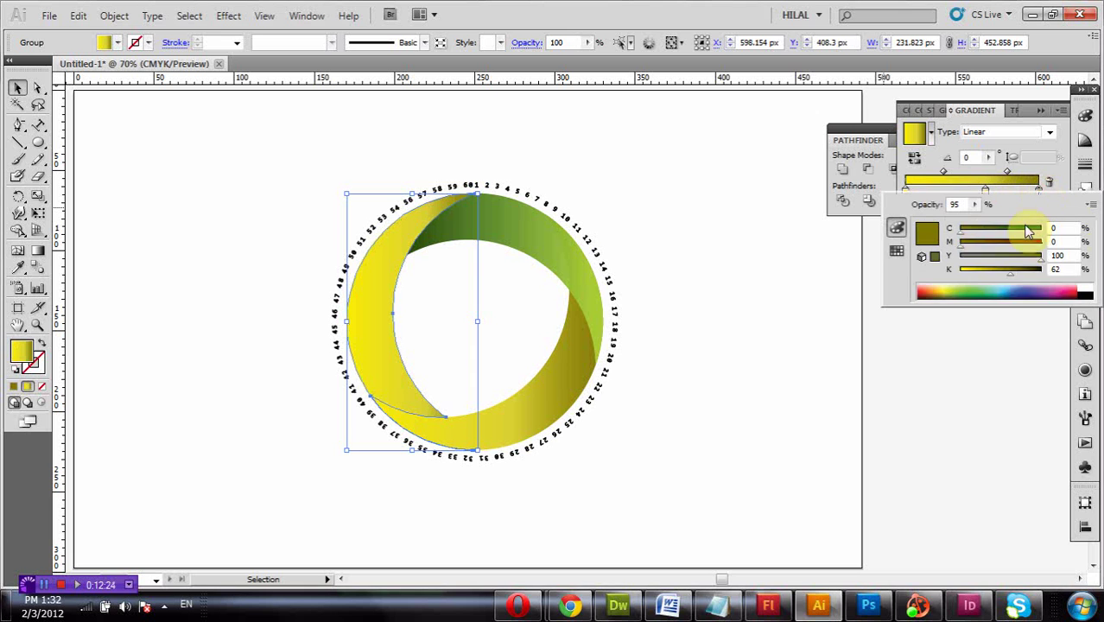
pyautogui.click(986, 191)
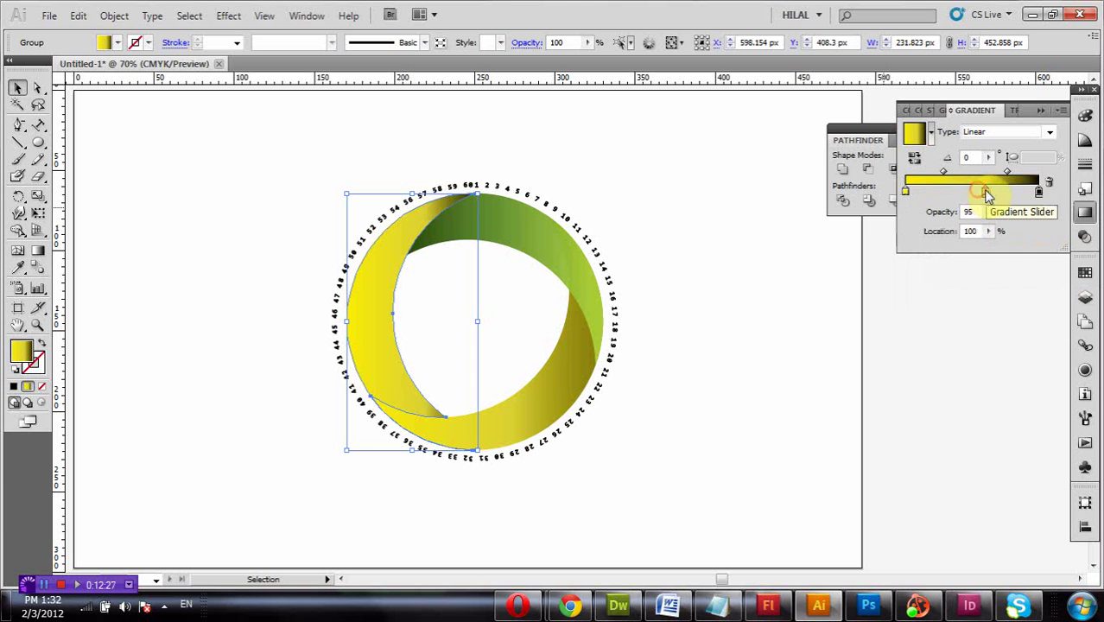
pyautogui.moveTo(988, 195); pyautogui.dragTo(976, 197)
pyautogui.doubleClick(975, 194)
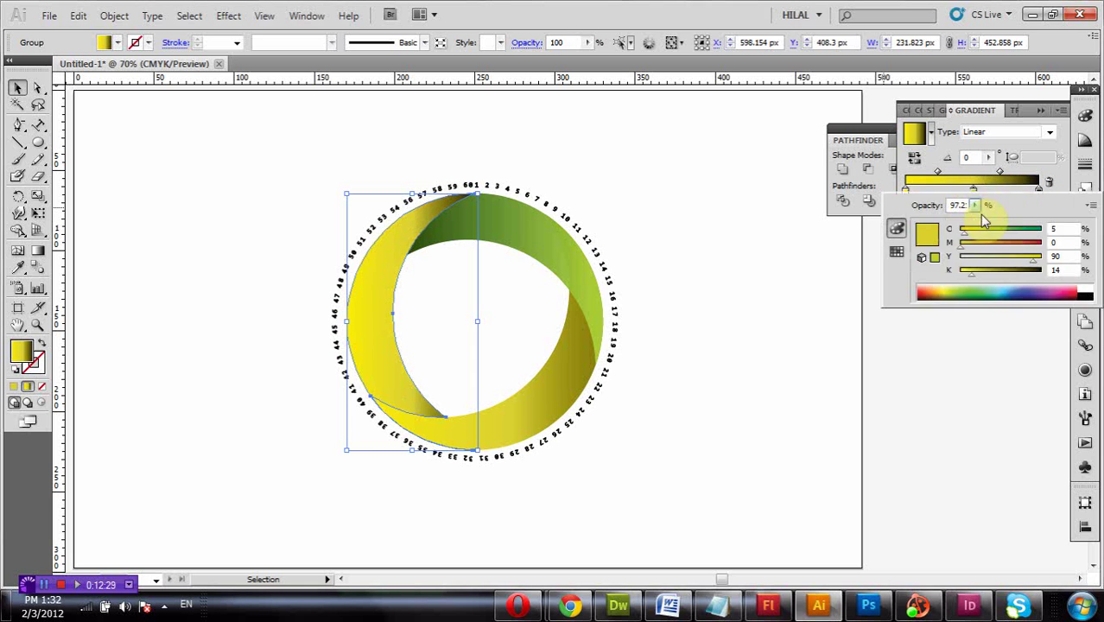
pyautogui.click(1019, 273)
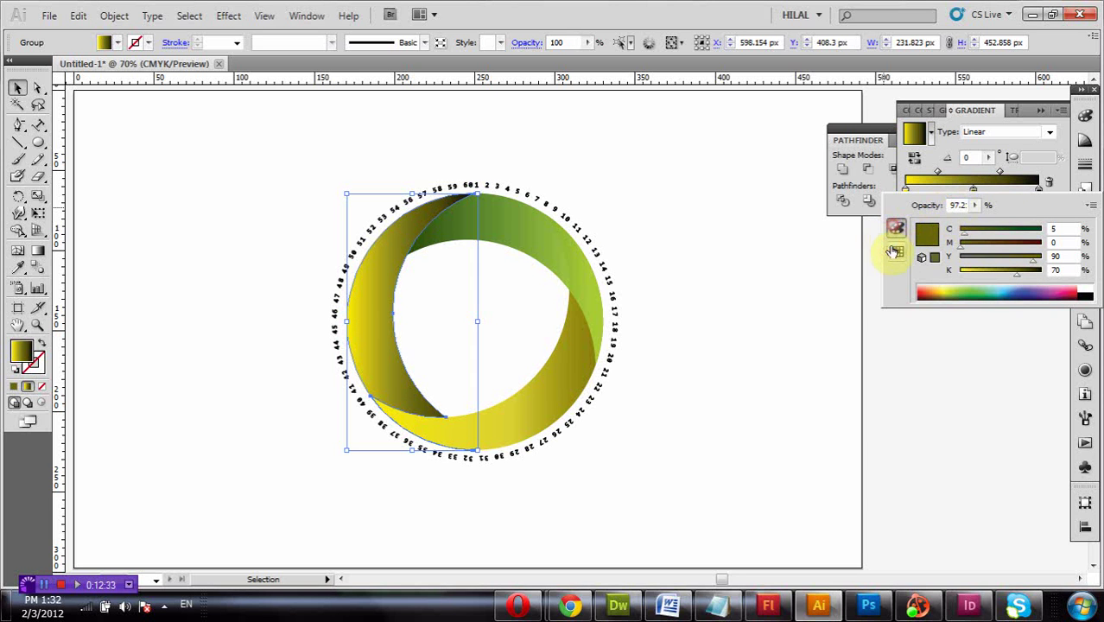
# Make the crescent's middle stop grey, keeping the gradient linear after trying radial.
pyautogui.click(895, 251)
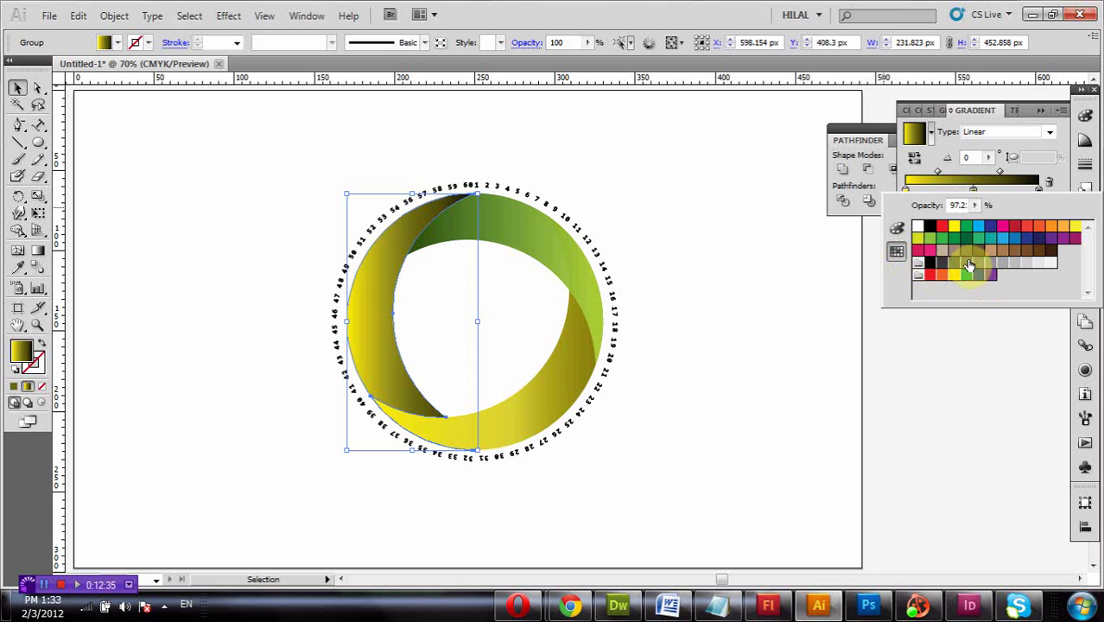
pyautogui.click(969, 264)
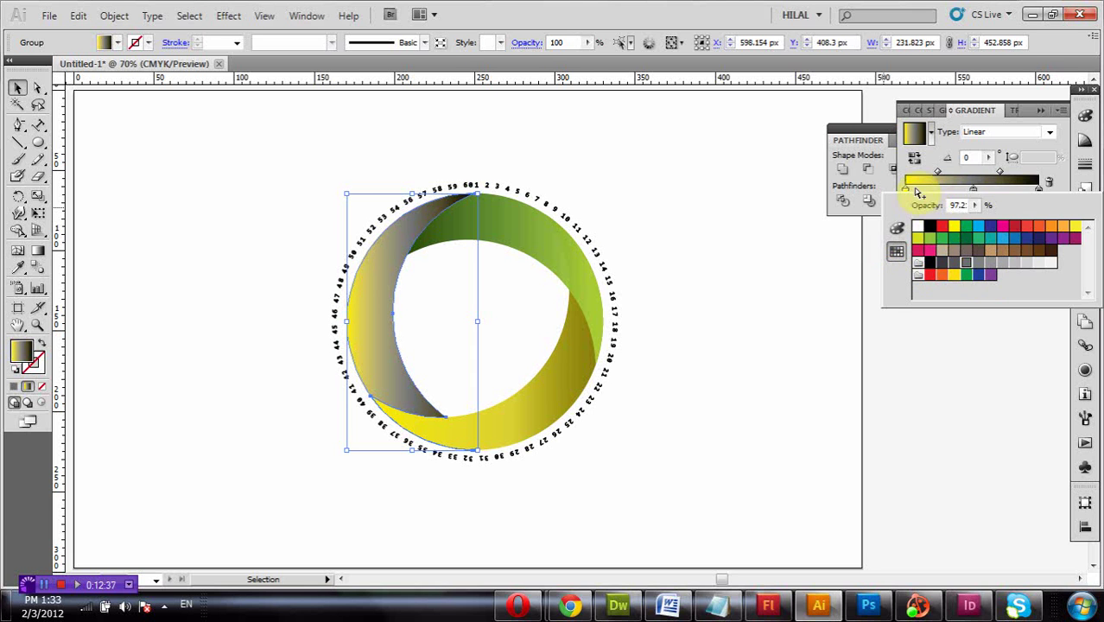
pyautogui.click(987, 136)
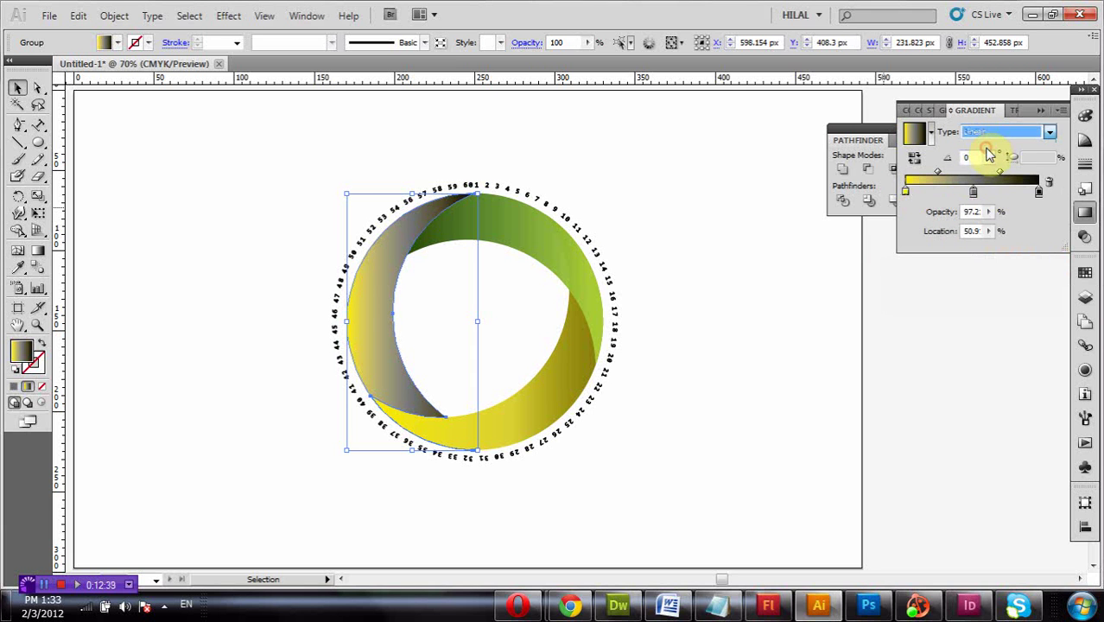
pyautogui.click(987, 154)
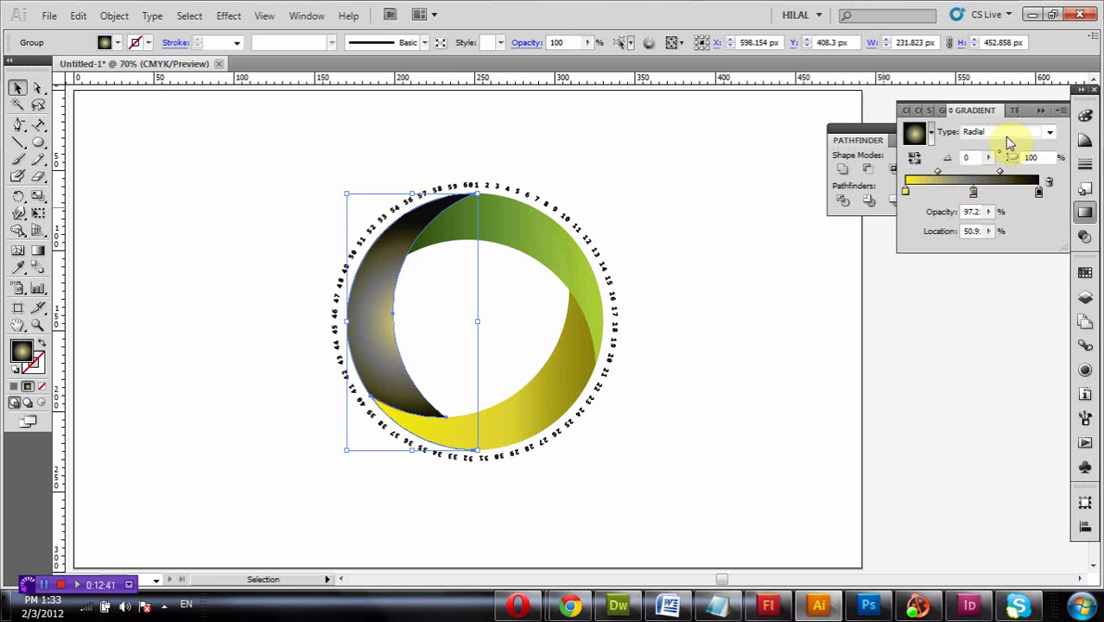
pyautogui.click(1006, 132)
pyautogui.click(1000, 156)
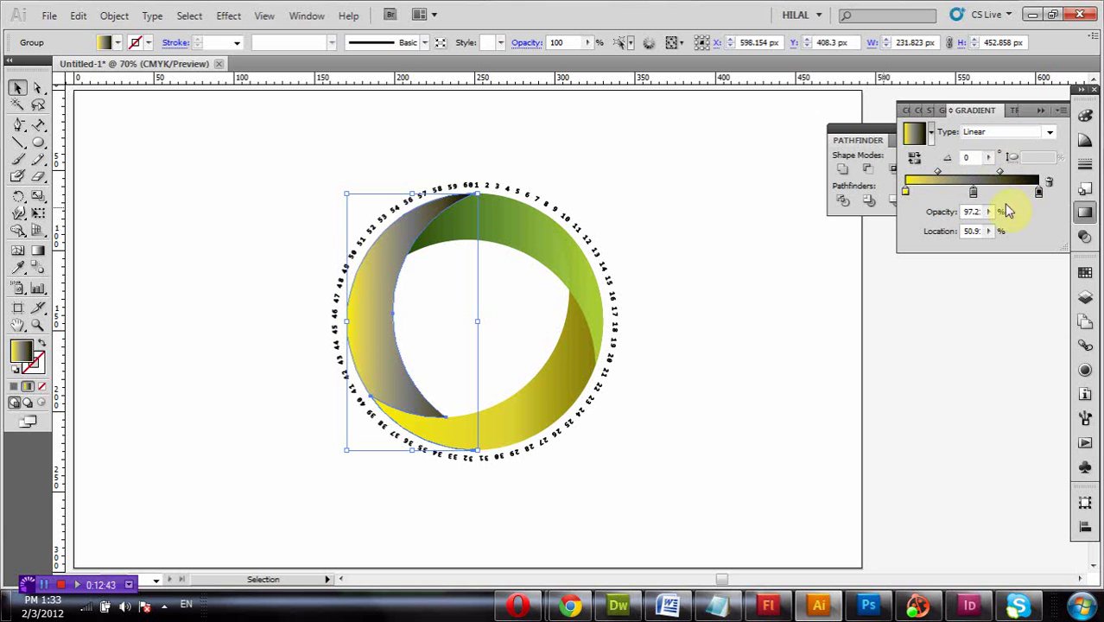
# Set the left stop to dark grey, shift the middle stop left, and reverse the gradient.
pyautogui.doubleClick(907, 191)
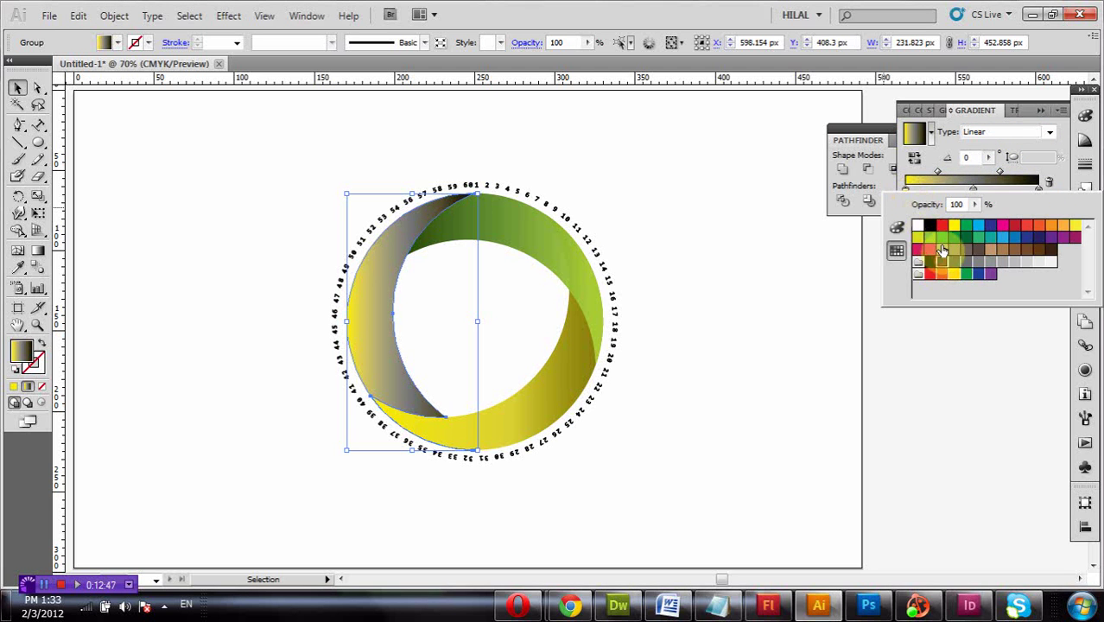
pyautogui.click(942, 250)
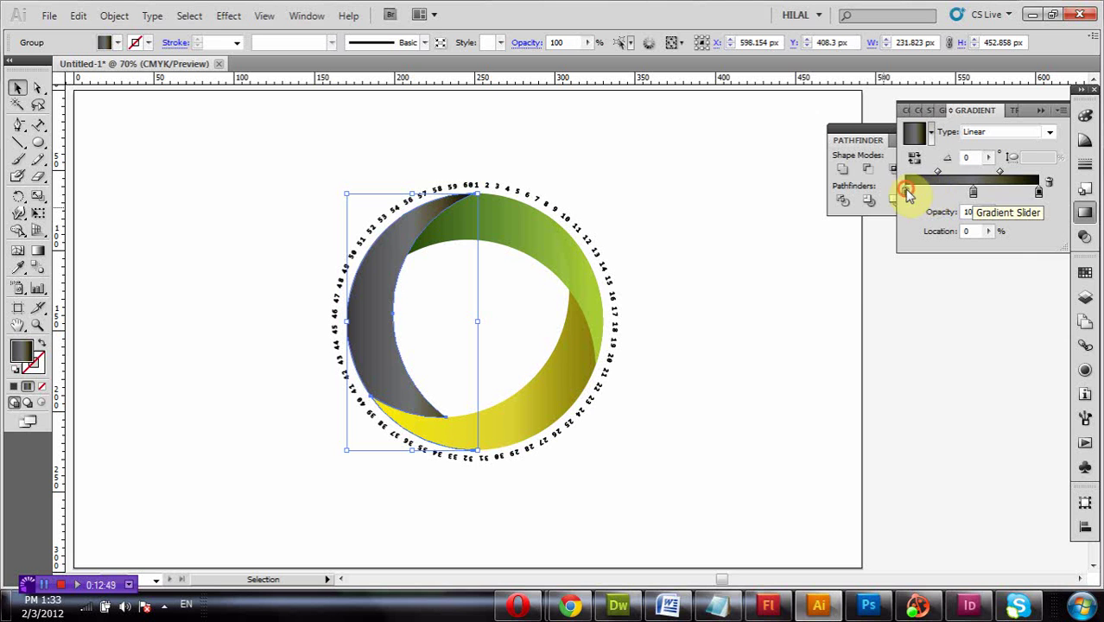
pyautogui.moveTo(973, 192); pyautogui.dragTo(1002, 192)
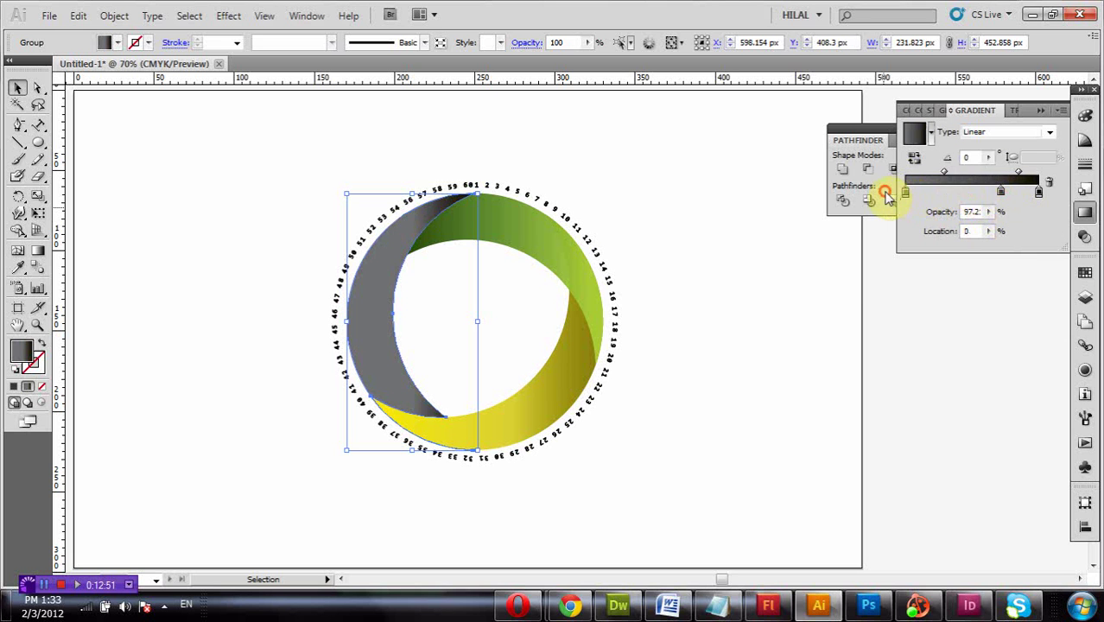
pyautogui.click(998, 194)
pyautogui.moveTo(1002, 191); pyautogui.dragTo(964, 192)
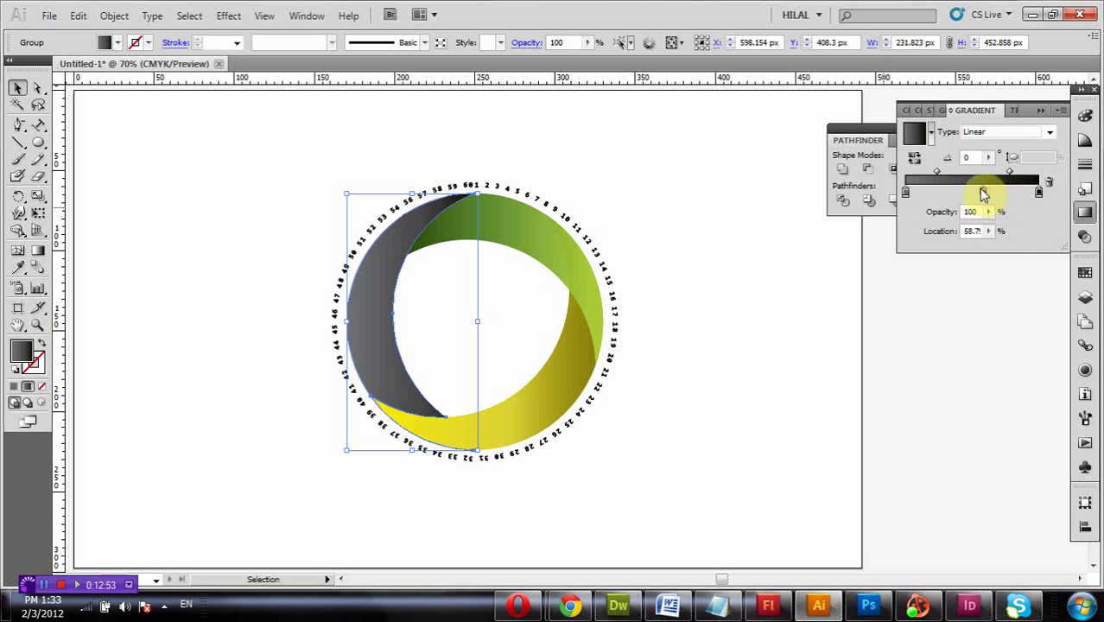
pyautogui.click(914, 159)
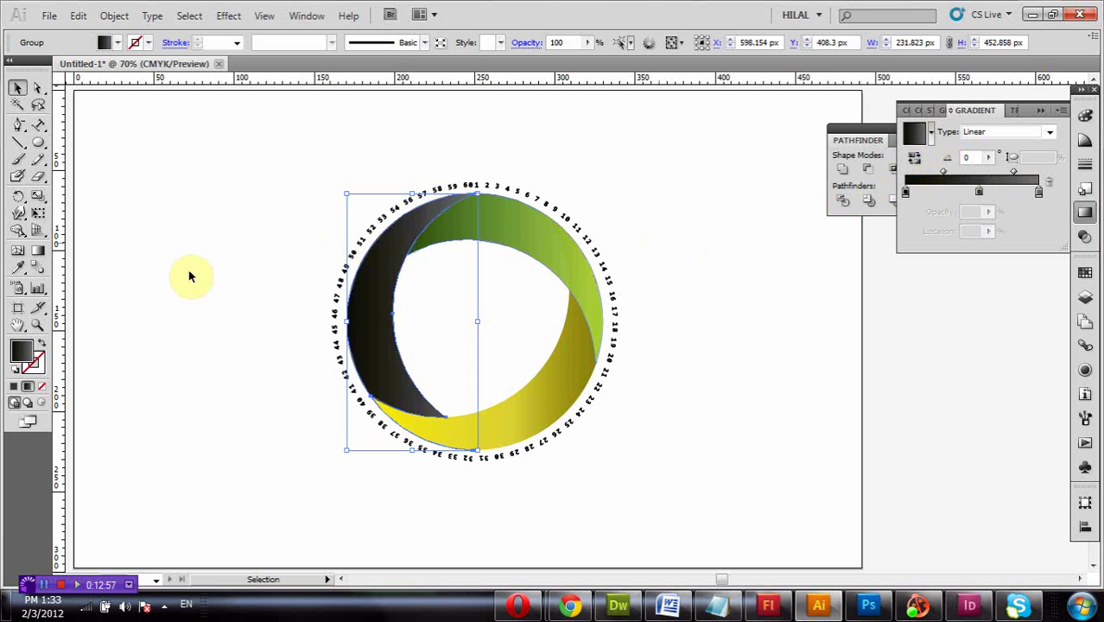
pyautogui.click(26, 255)
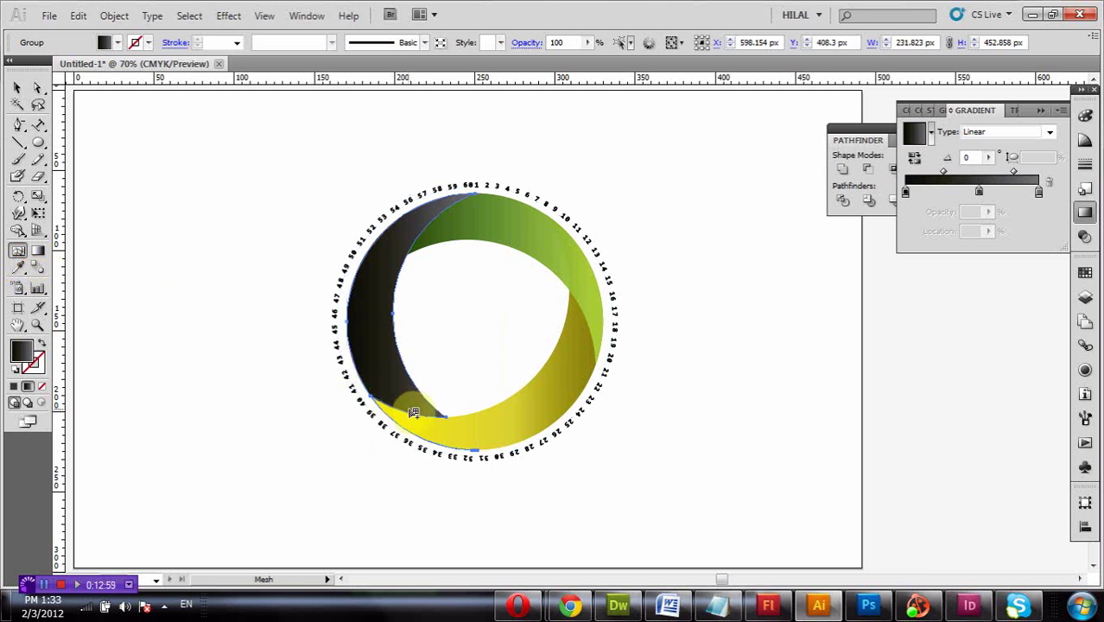
# Redraw the crescent's linear gradient from lower edge to upper left, with a stop at 71.5%.
pyautogui.click(37, 252)
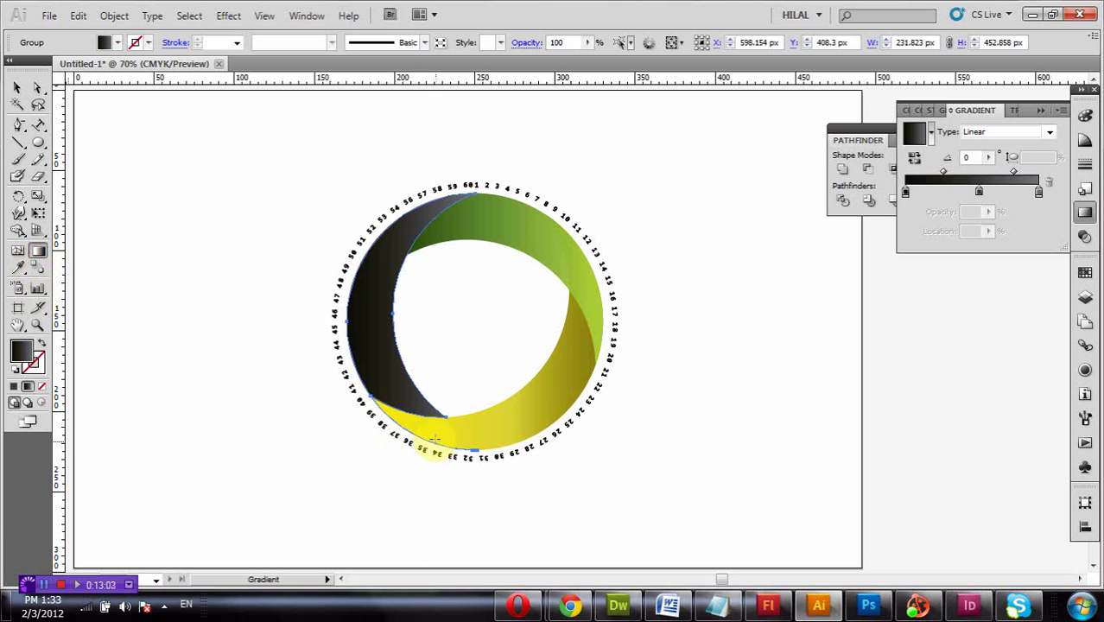
pyautogui.moveTo(430, 442); pyautogui.dragTo(377, 268)
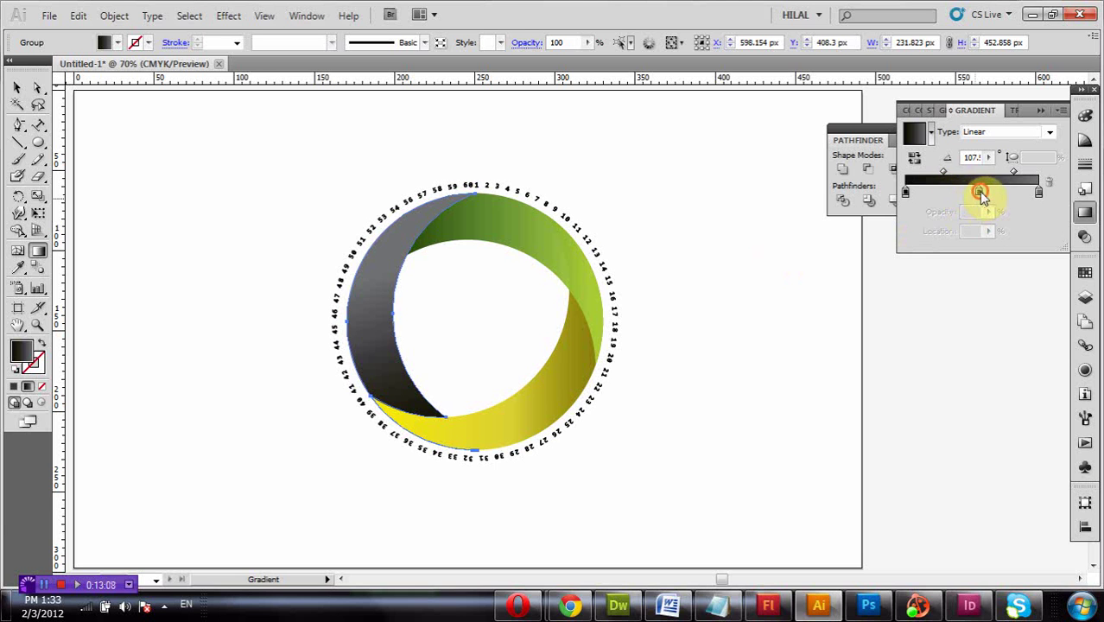
pyautogui.moveTo(980, 192)
pyautogui.mouseDown()
pyautogui.moveTo(1002, 192)
pyautogui.moveTo(921, 173)
pyautogui.mouseUp()
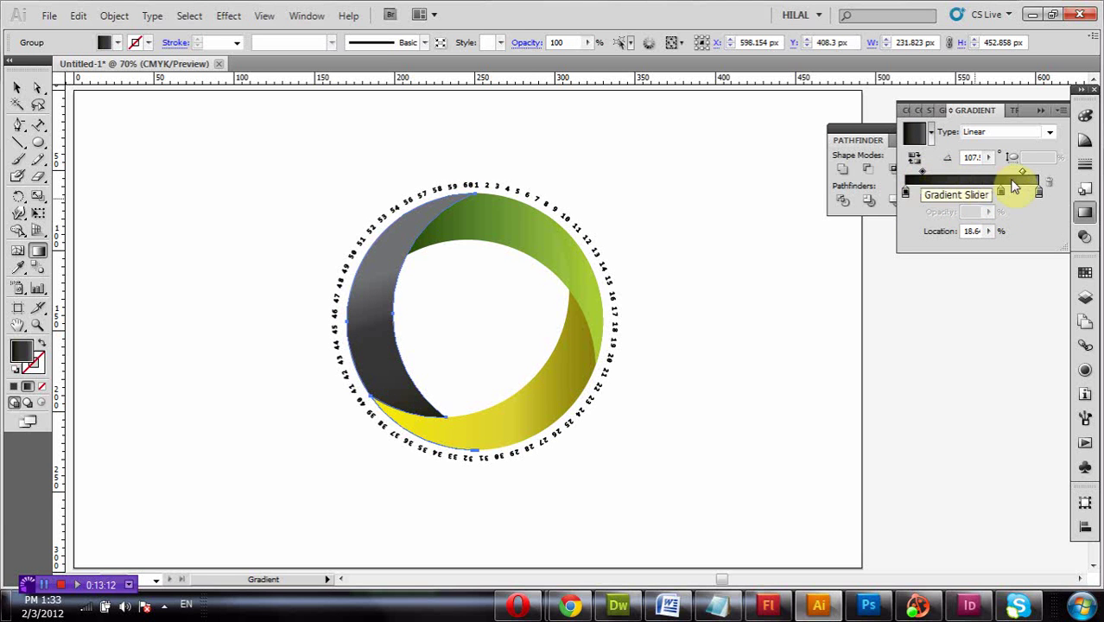
pyautogui.moveTo(1041, 191); pyautogui.dragTo(1022, 207)
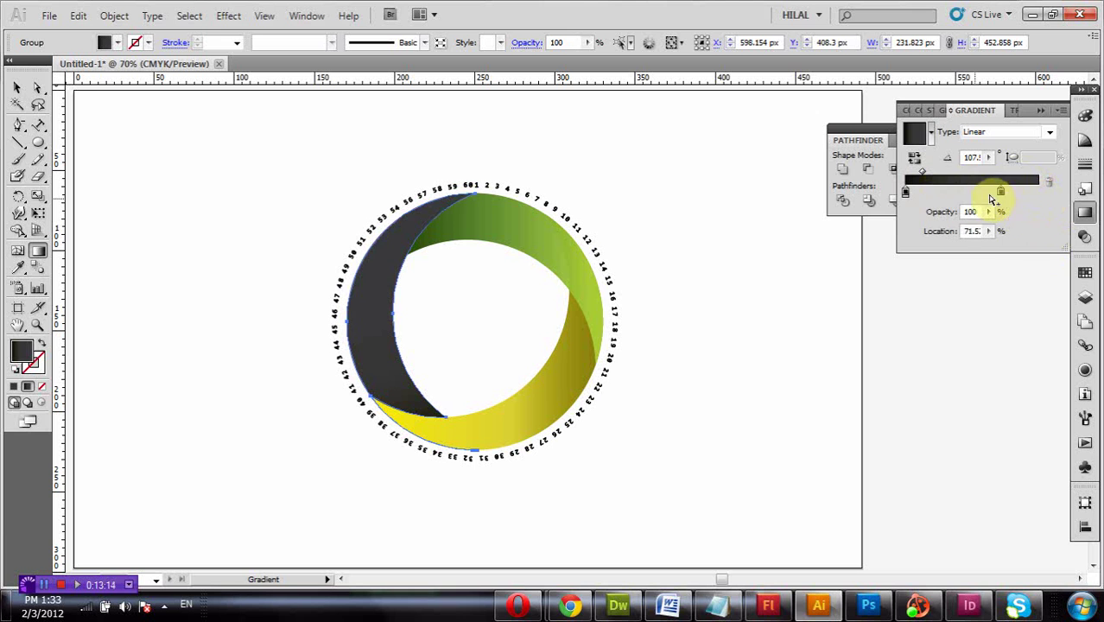
pyautogui.click(998, 136)
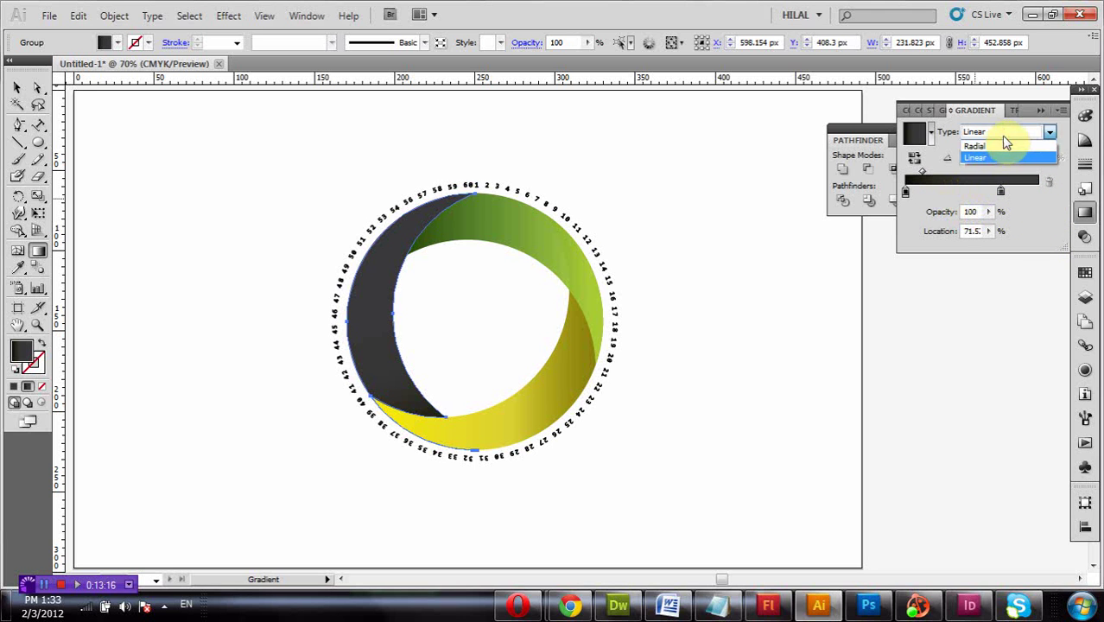
pyautogui.click(1005, 147)
pyautogui.click(1002, 137)
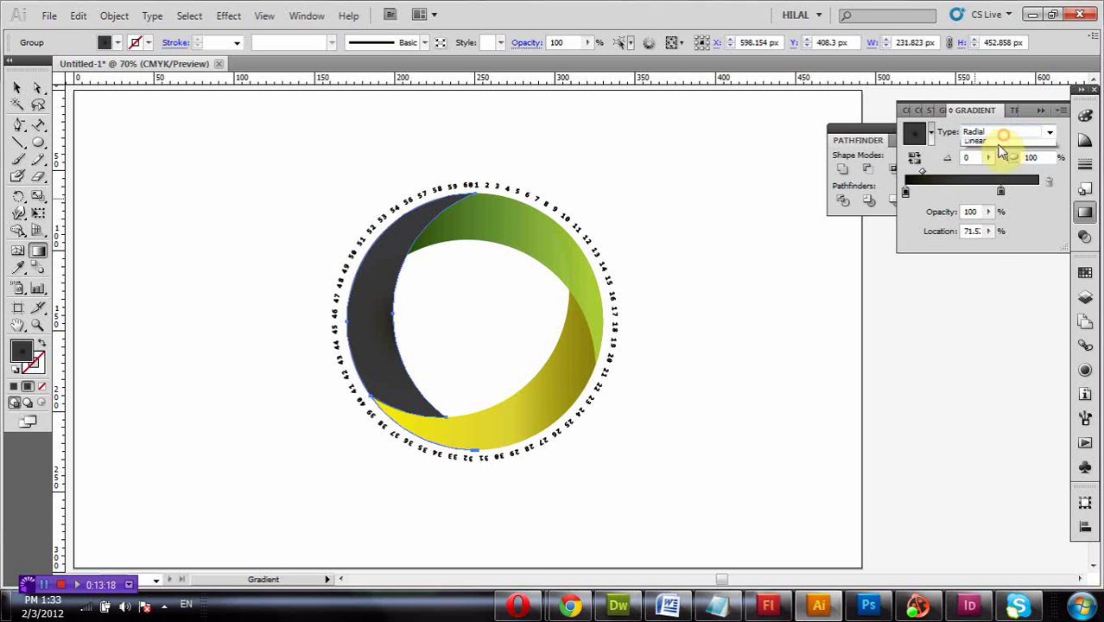
pyautogui.click(997, 159)
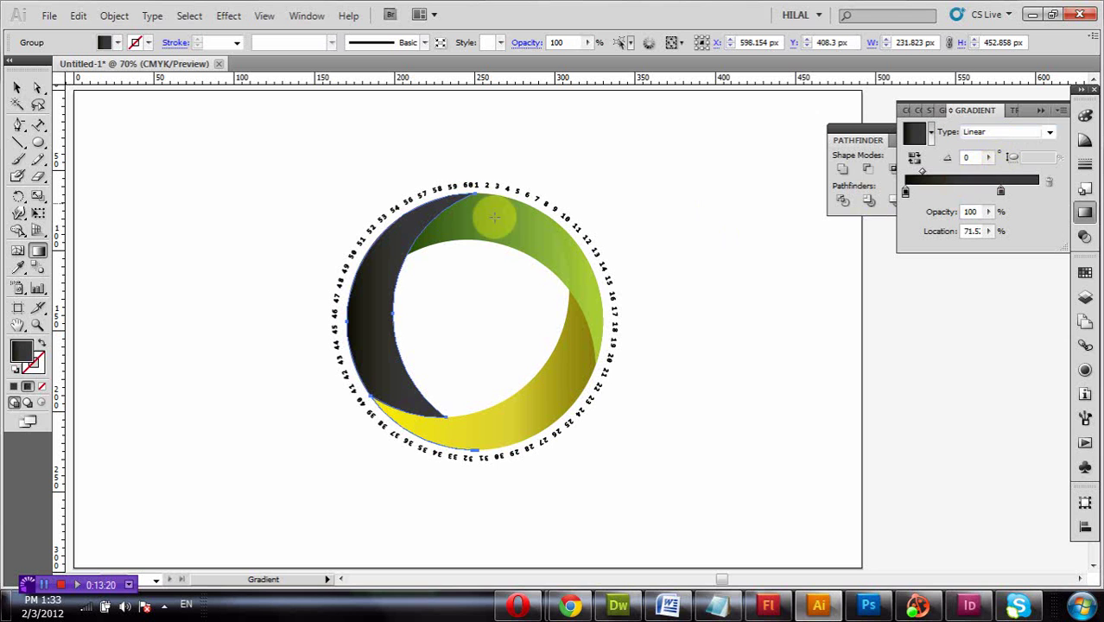
# Set the crescent's gradient angle to 88° and the midpoint to 47.9%.
pyautogui.click(988, 158)
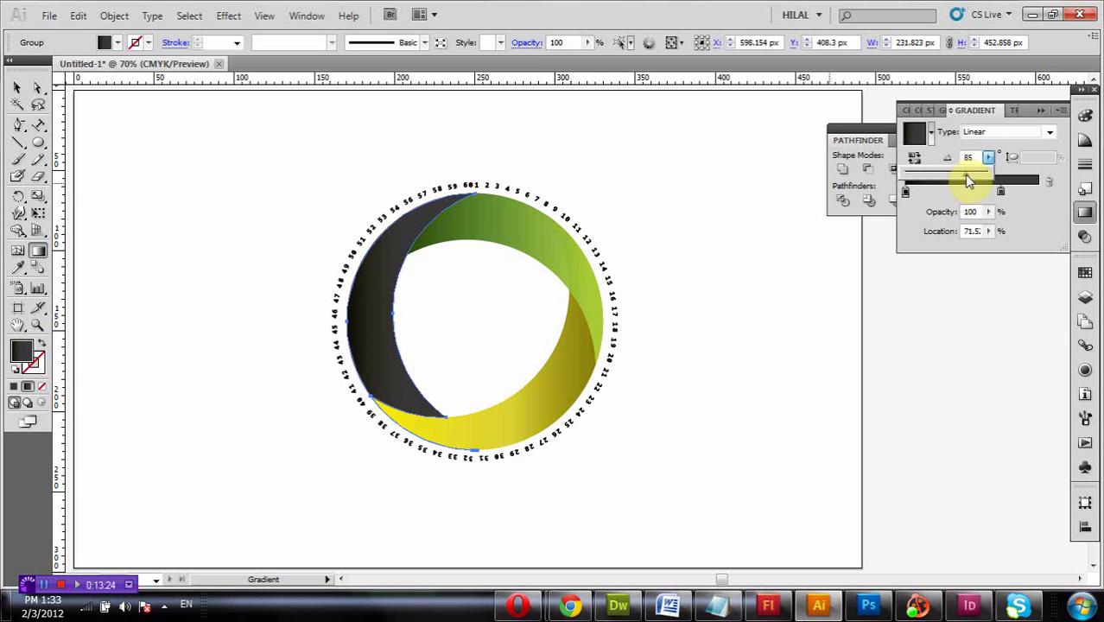
pyautogui.moveTo(972, 182); pyautogui.dragTo(970, 182)
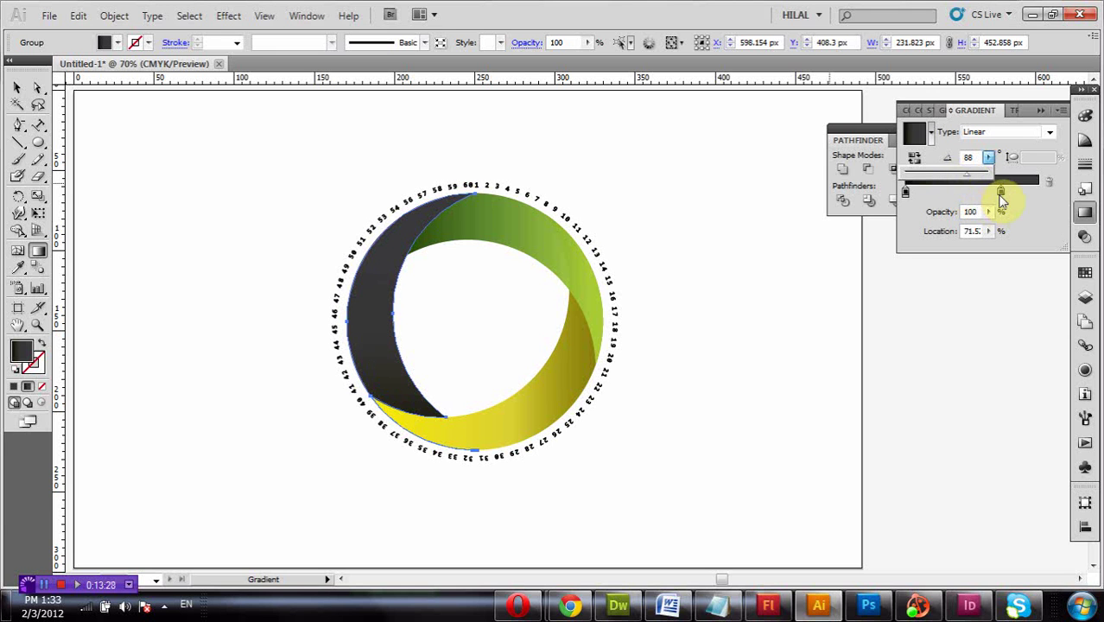
pyautogui.moveTo(1001, 192); pyautogui.dragTo(1007, 192)
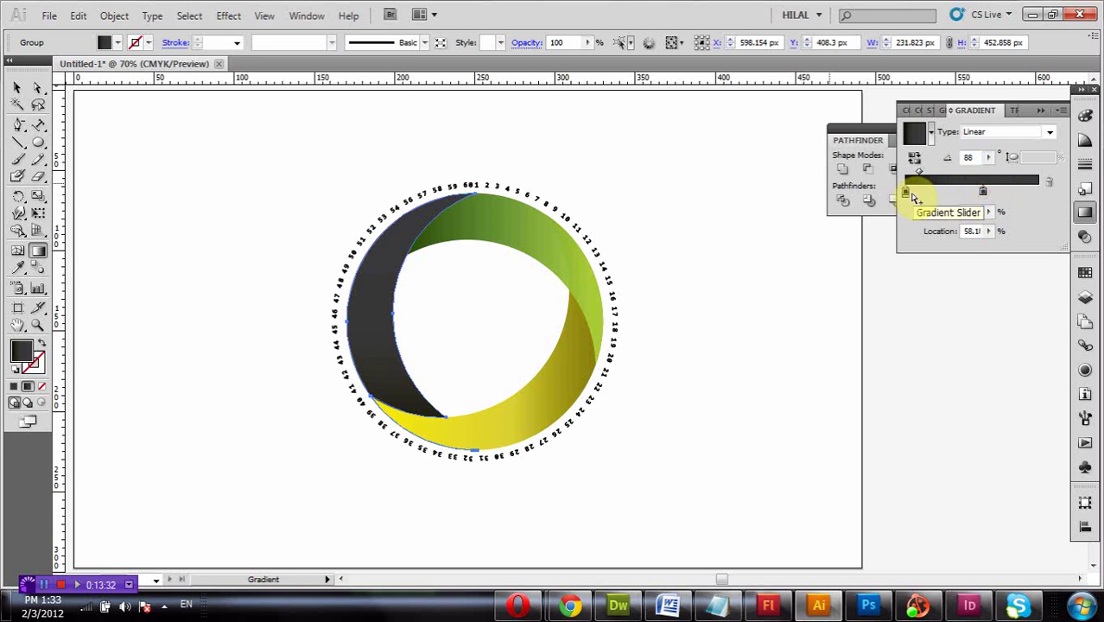
pyautogui.moveTo(919, 172); pyautogui.dragTo(944, 171)
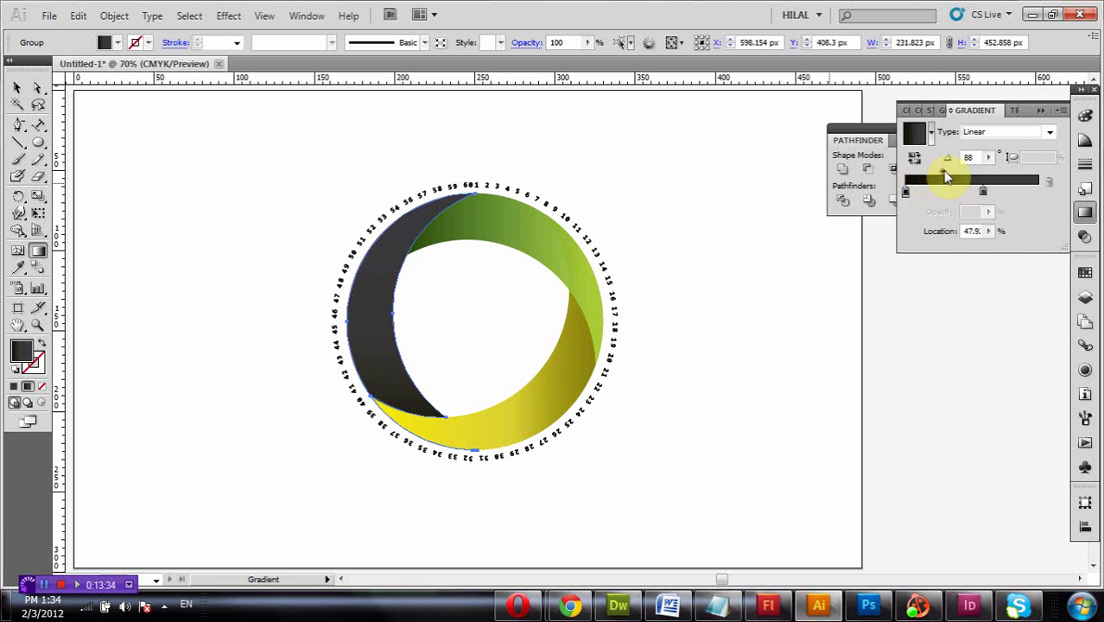
# Make the right stop 60% grey (C0 M0 Y0 K60), add a middle stop, and soften the midpoint.
pyautogui.click(1039, 192)
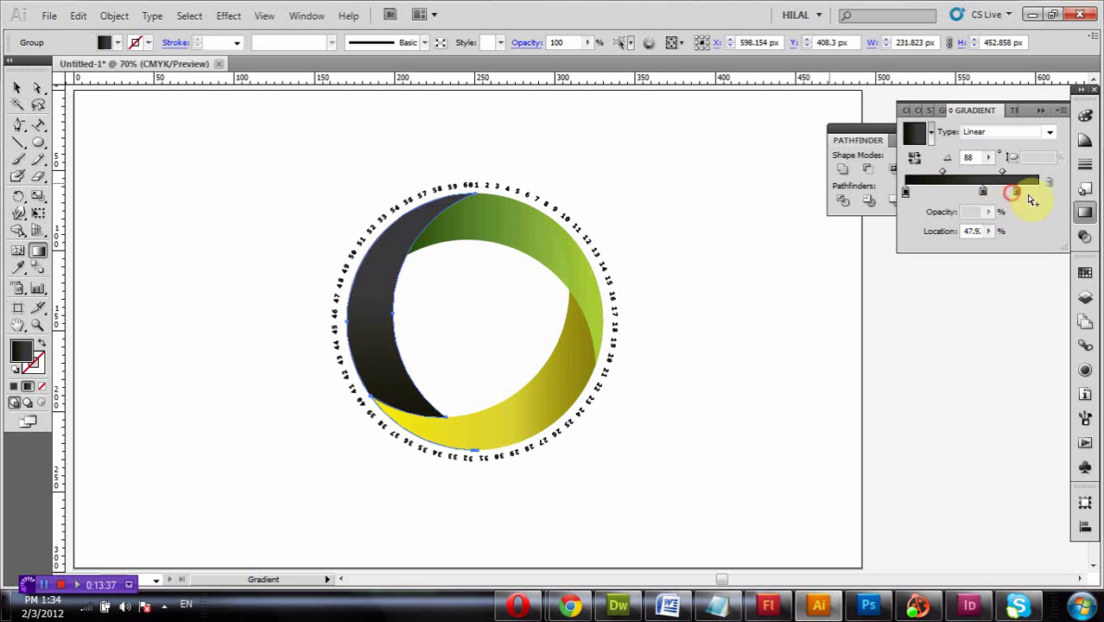
pyautogui.doubleClick(1039, 193)
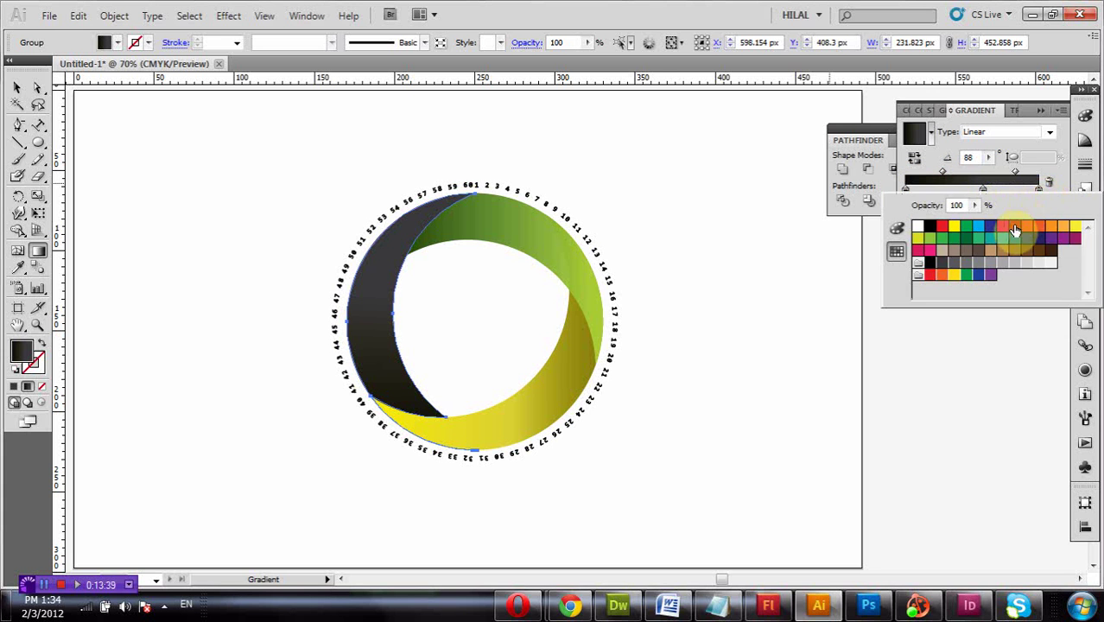
pyautogui.click(978, 265)
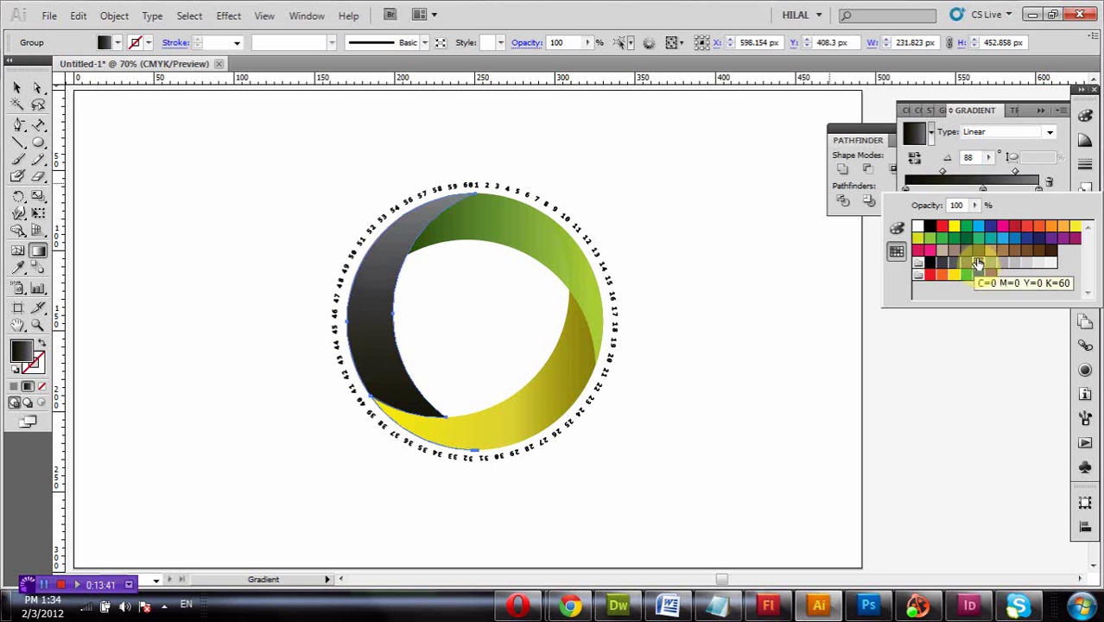
pyautogui.moveTo(987, 194); pyautogui.dragTo(974, 191)
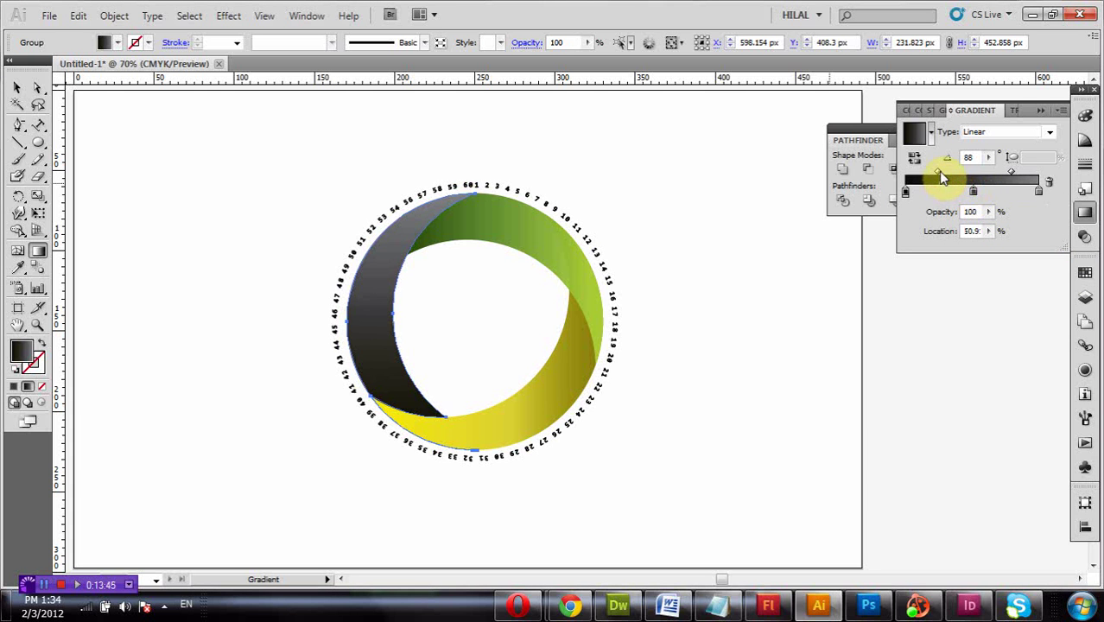
pyautogui.moveTo(940, 172); pyautogui.dragTo(933, 172)
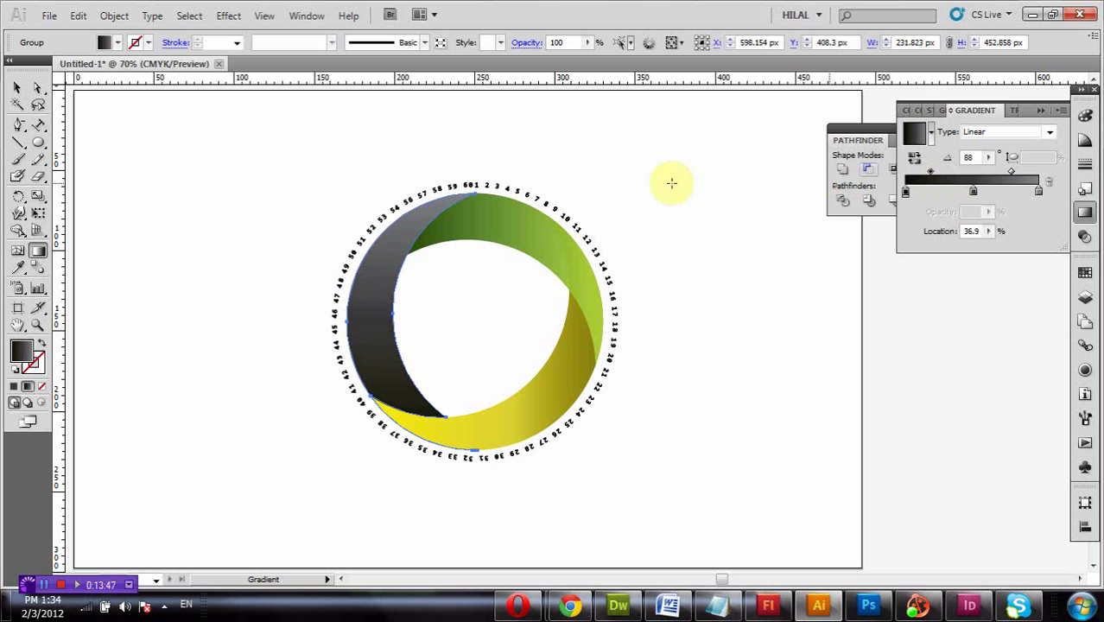
pyautogui.click(16, 88)
# Expand the circular ring of numbers into outlined shapes with Object > Expand.
pyautogui.click(211, 162)
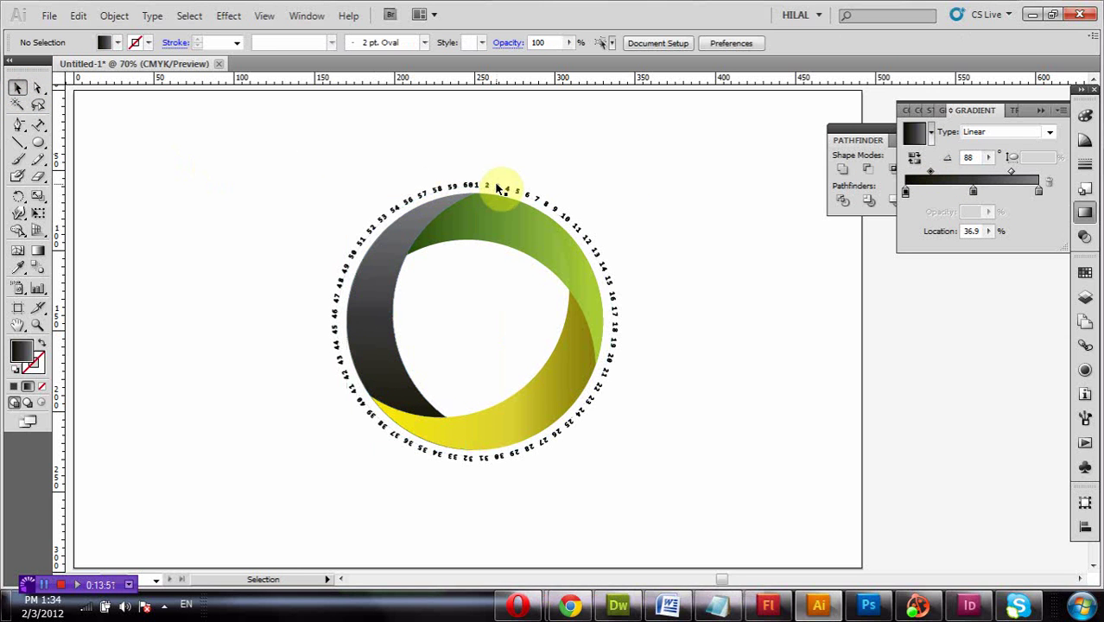
pyautogui.click(498, 184)
pyautogui.click(114, 15)
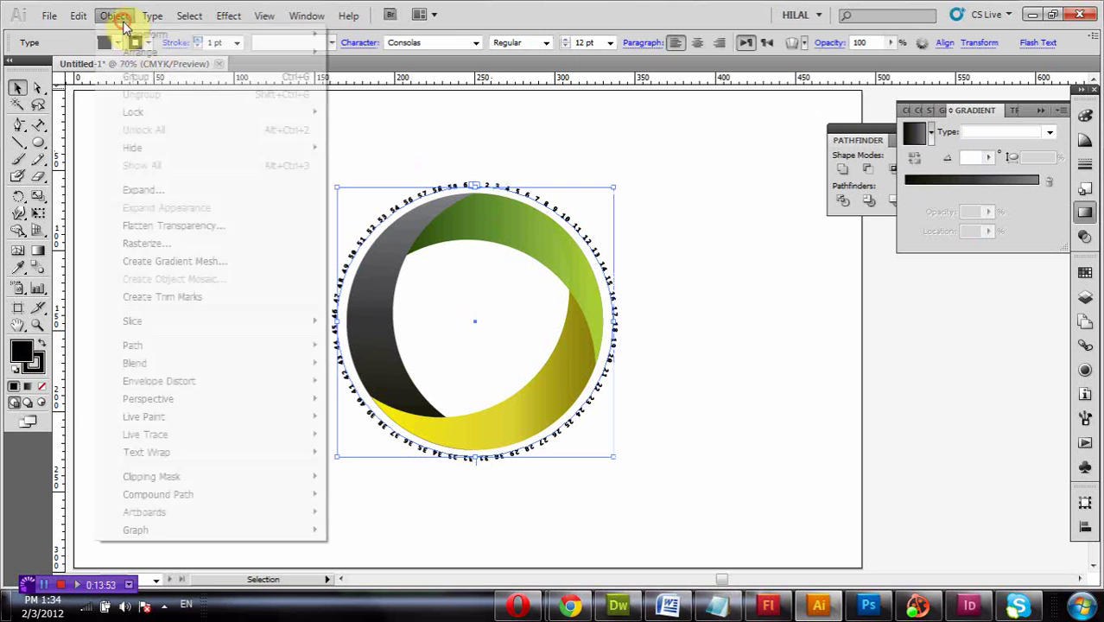
pyautogui.click(187, 190)
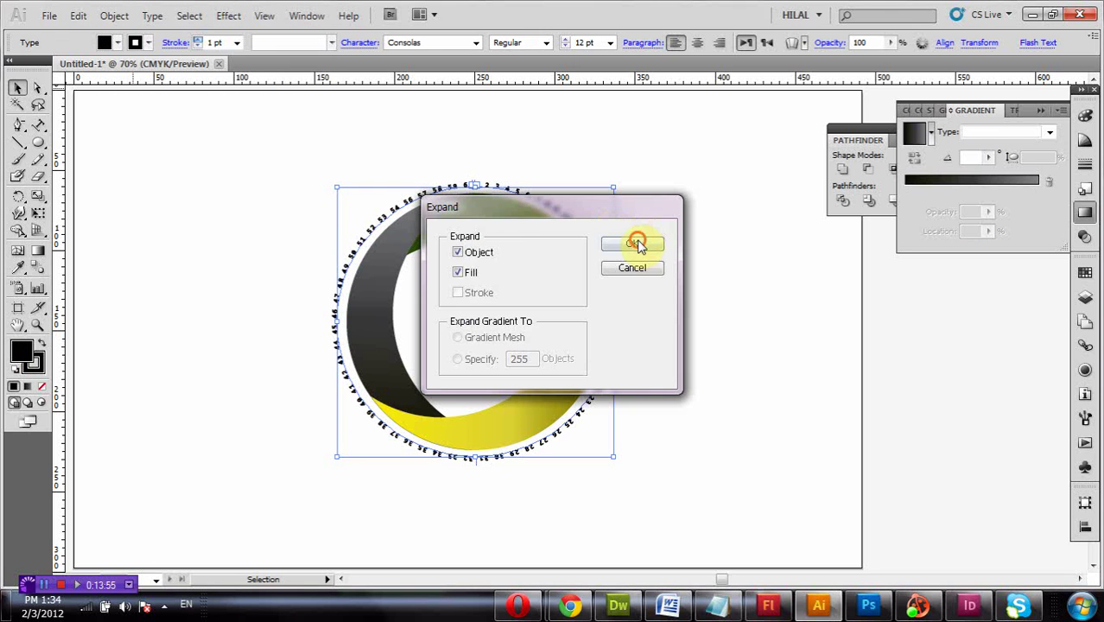
pyautogui.click(637, 245)
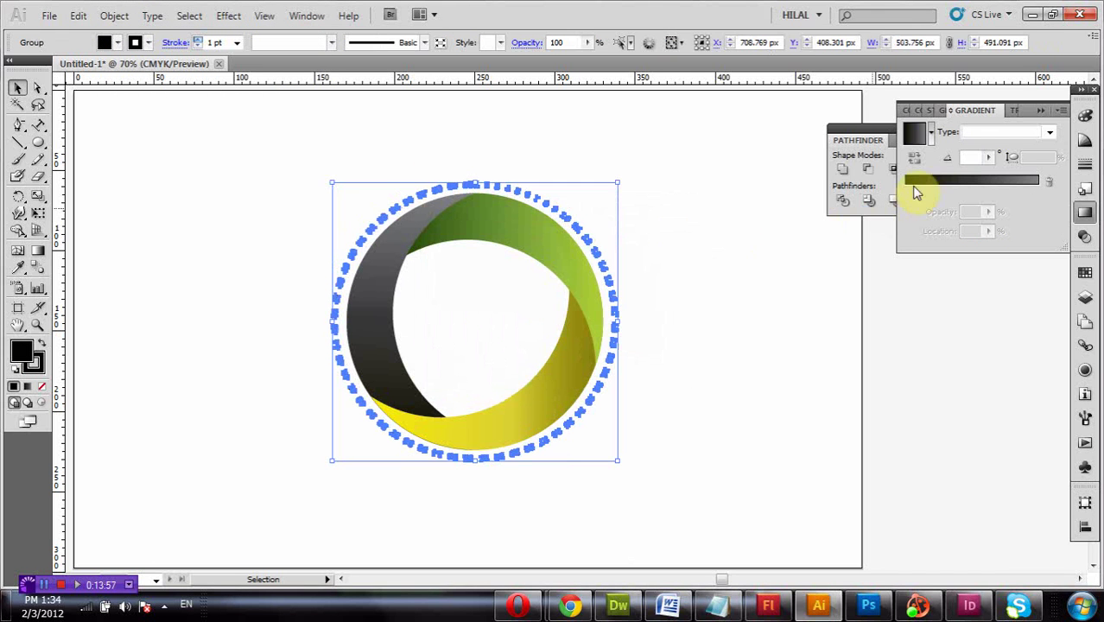
# Fill the numbers with the White, Black gradient running down at −88.8°.
pyautogui.click(933, 137)
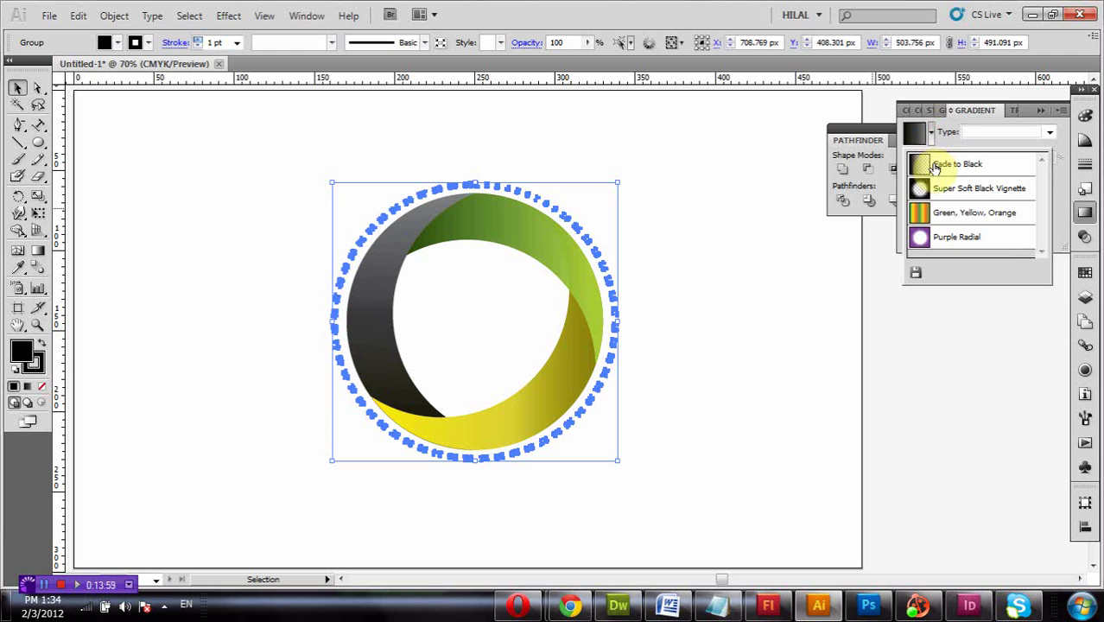
pyautogui.click(938, 166)
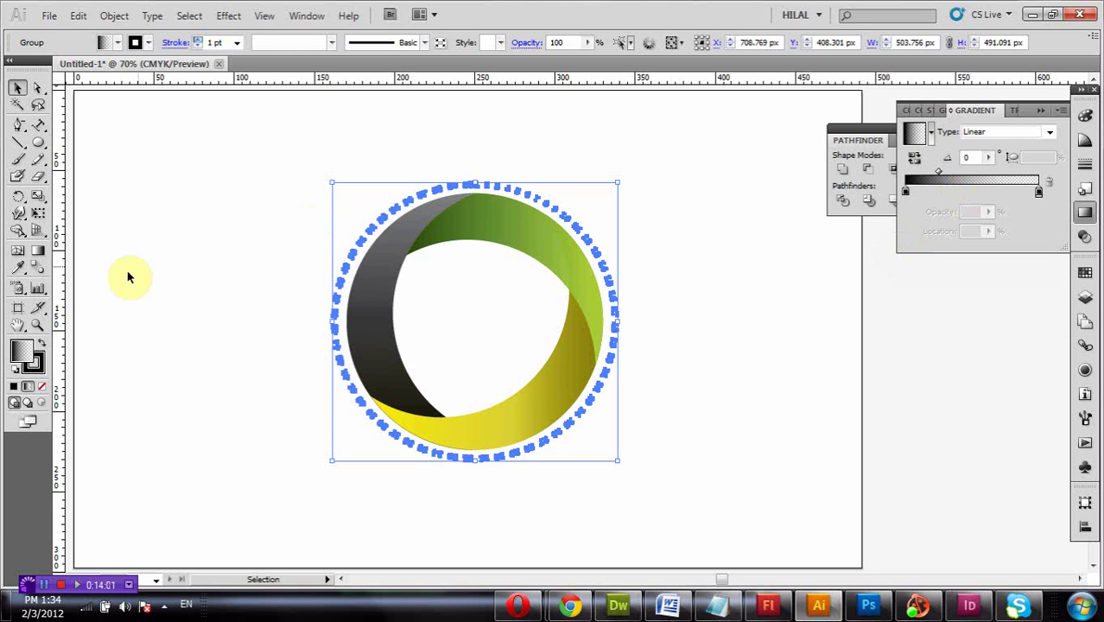
pyautogui.click(38, 250)
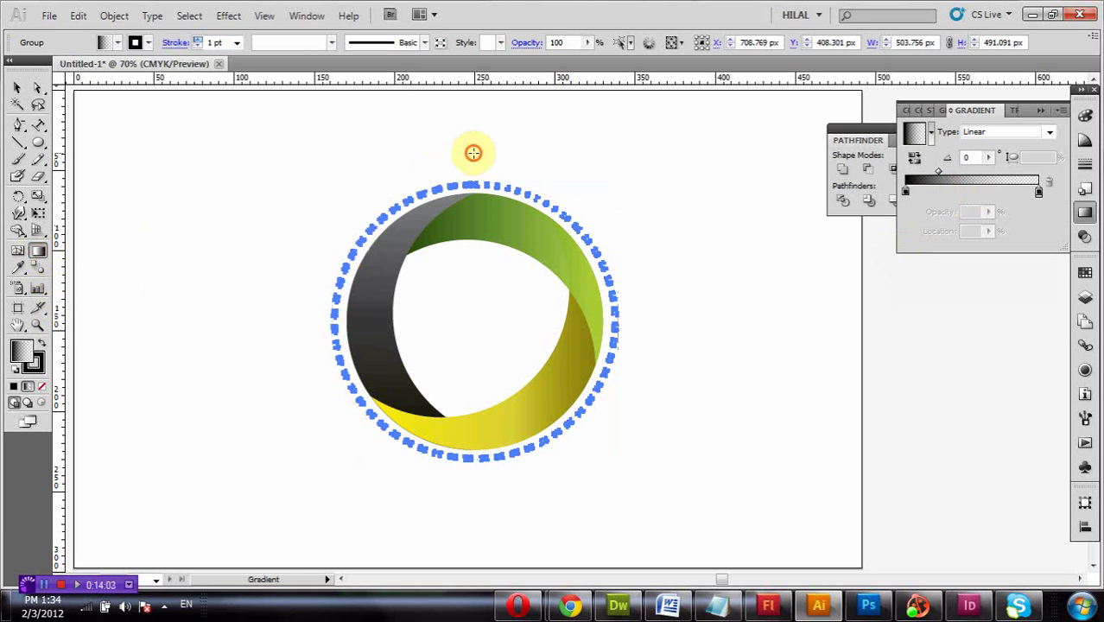
pyautogui.moveTo(473, 153); pyautogui.dragTo(483, 489)
pyautogui.click(18, 90)
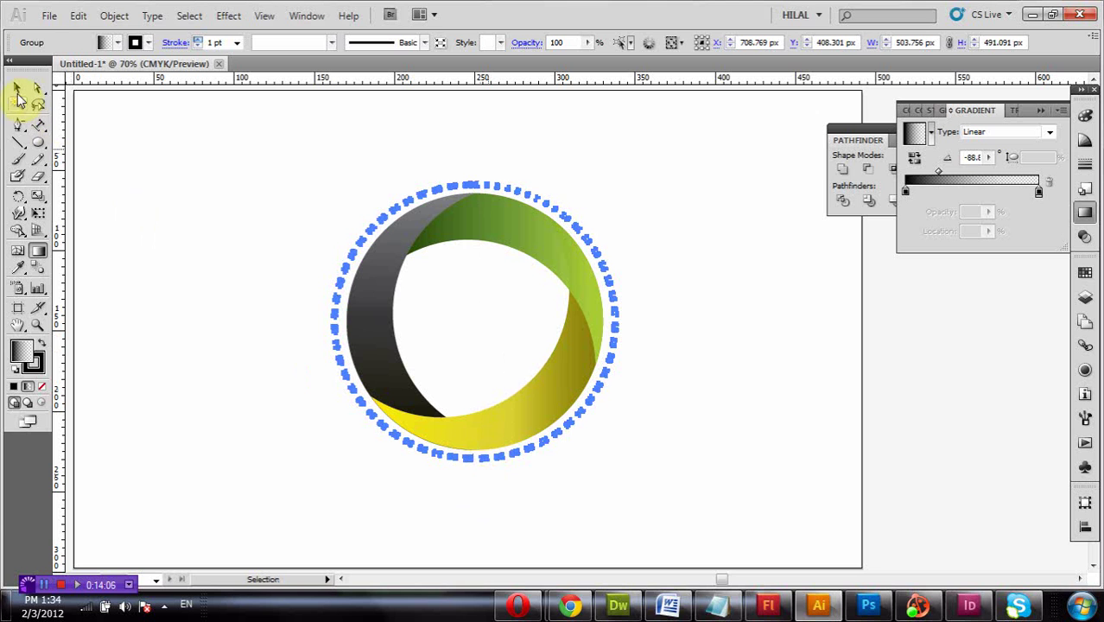
pyautogui.click(193, 113)
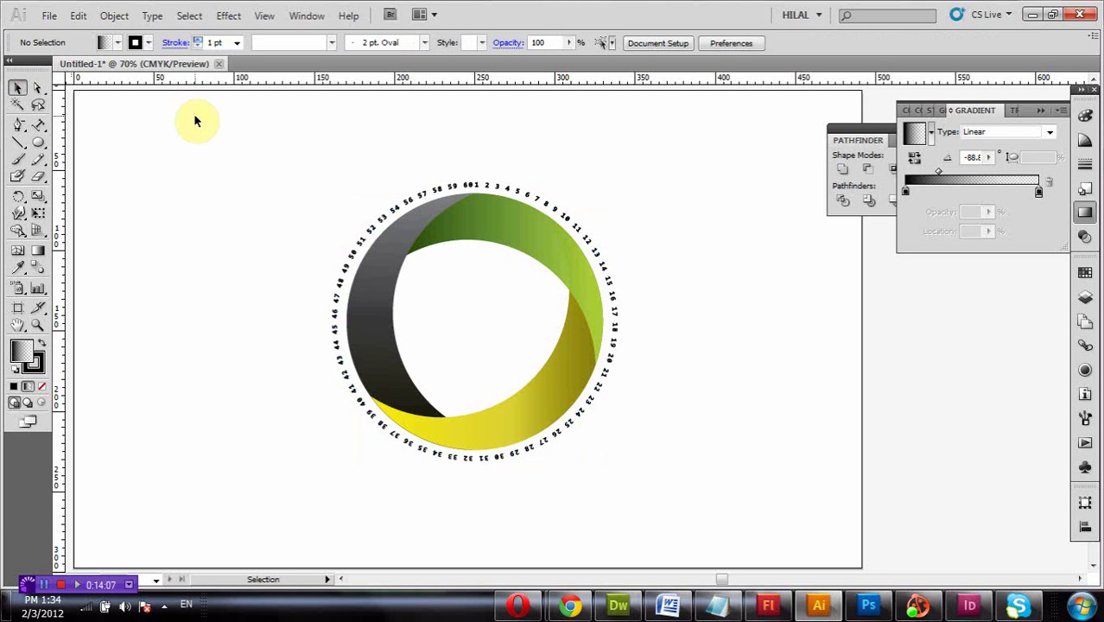
# Set the numeral ring's stroke to None.
pyautogui.click(468, 456)
pyautogui.click(149, 43)
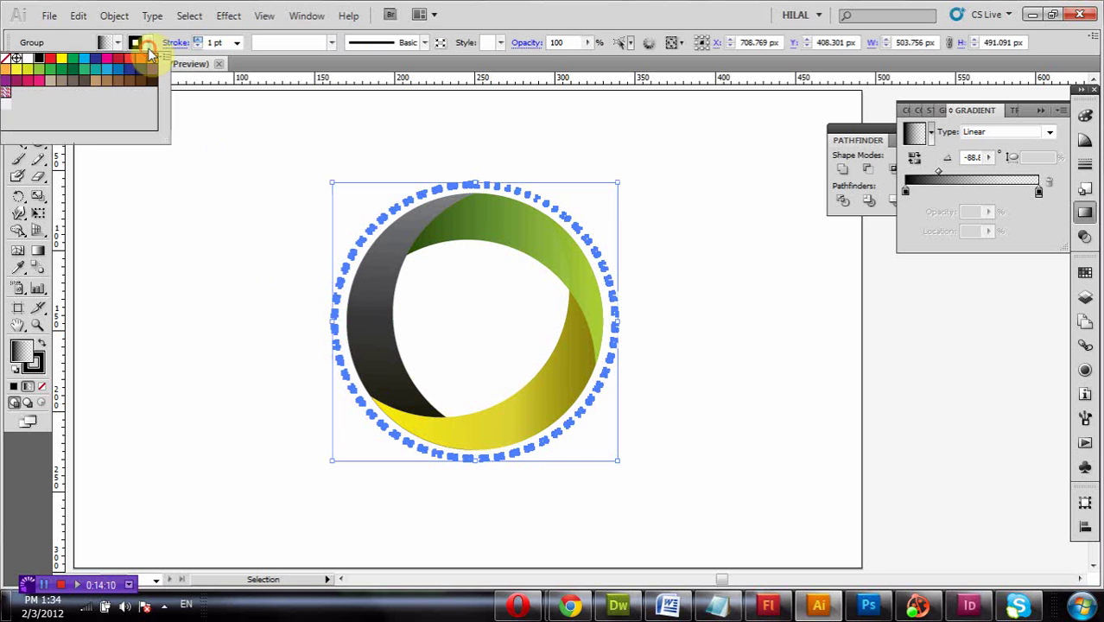
pyautogui.click(14, 59)
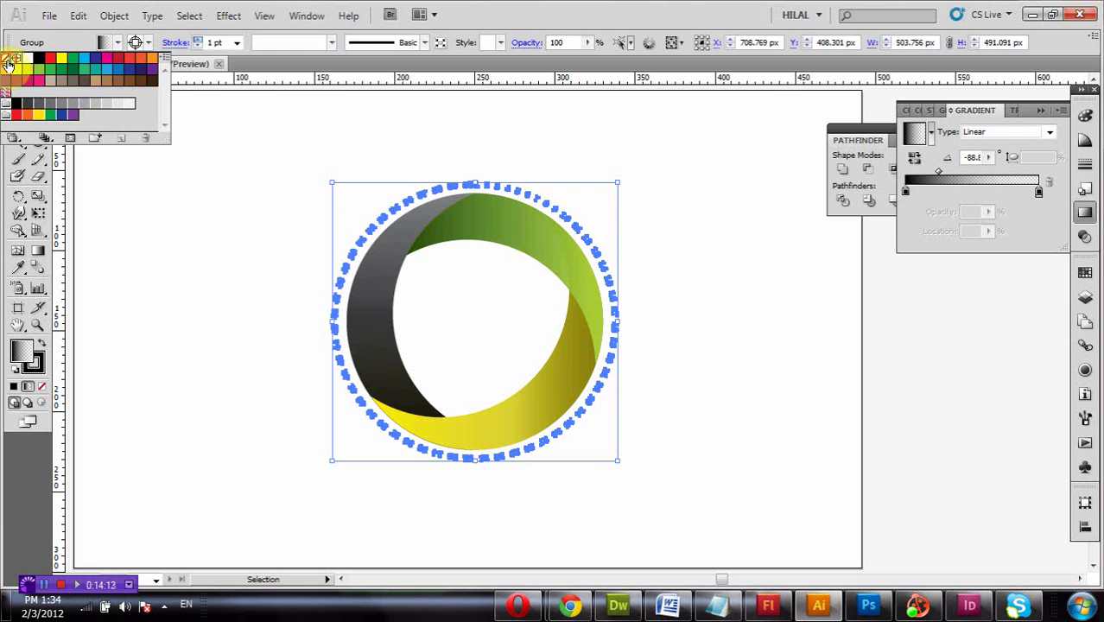
pyautogui.click(6, 58)
pyautogui.click(277, 182)
pyautogui.click(276, 183)
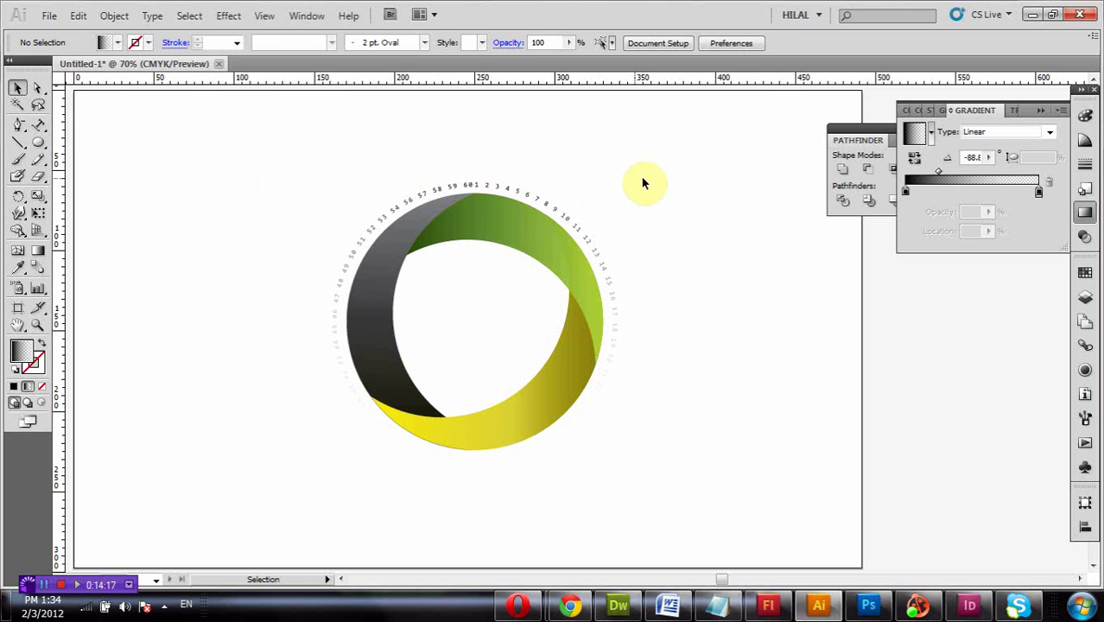
# Give the numeral ring a green-to-0%-opacity gradient with the midpoint shifted right.
pyautogui.click(473, 195)
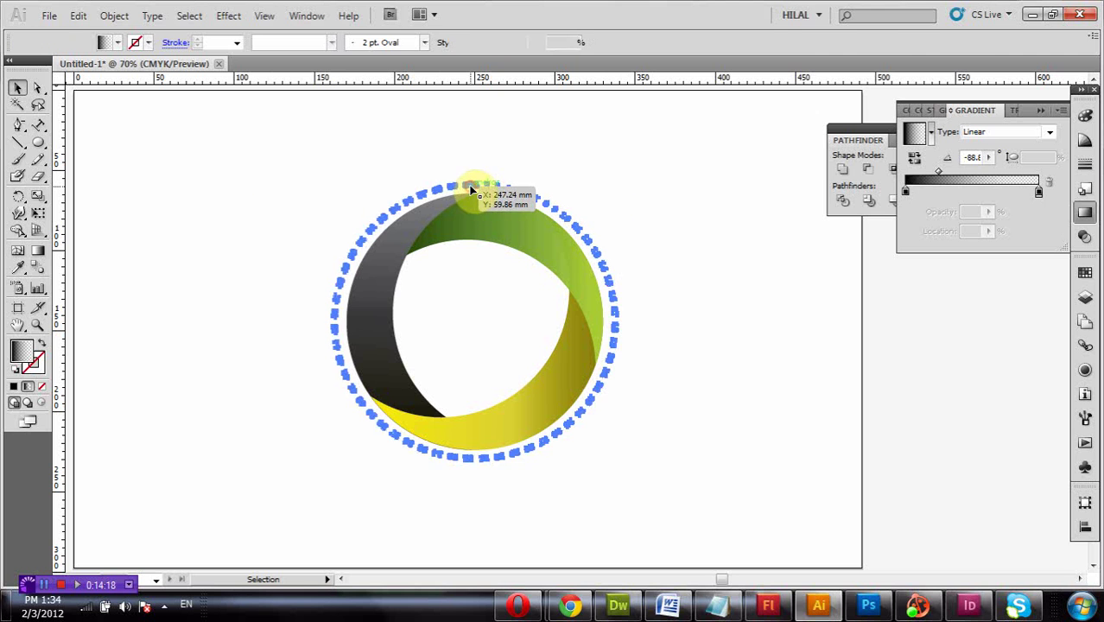
pyautogui.doubleClick(907, 191)
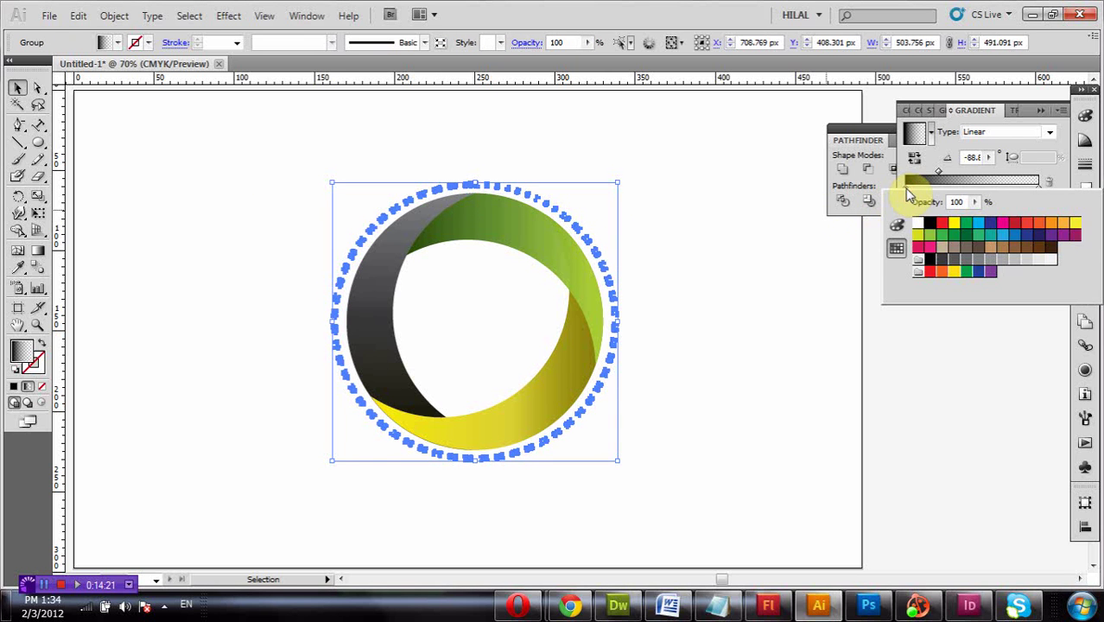
pyautogui.click(928, 236)
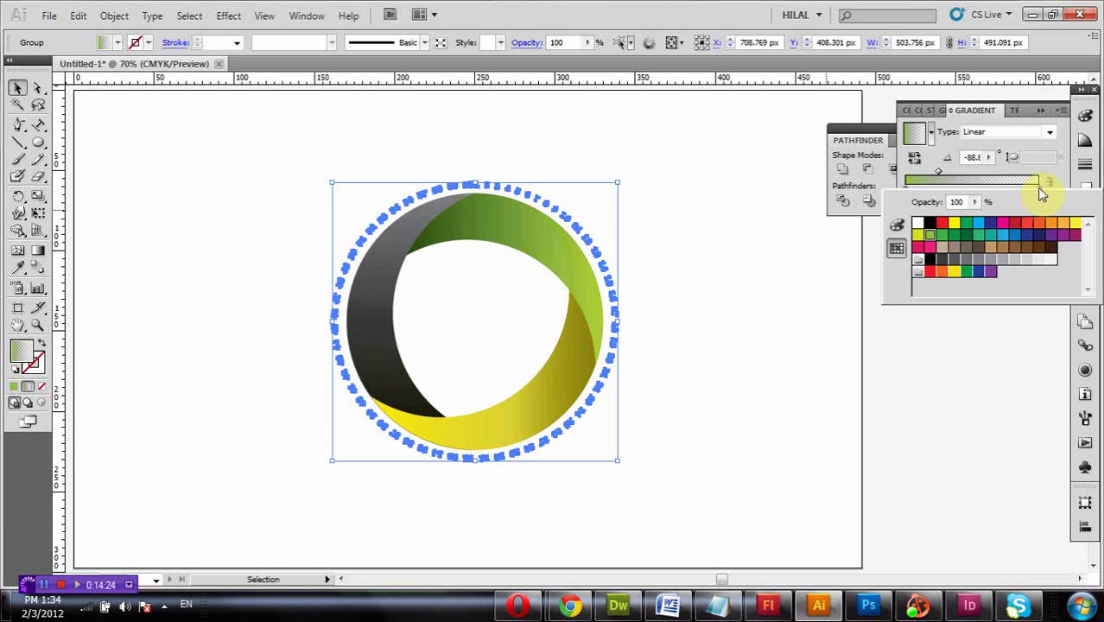
pyautogui.doubleClick(1041, 189)
pyautogui.write('0')
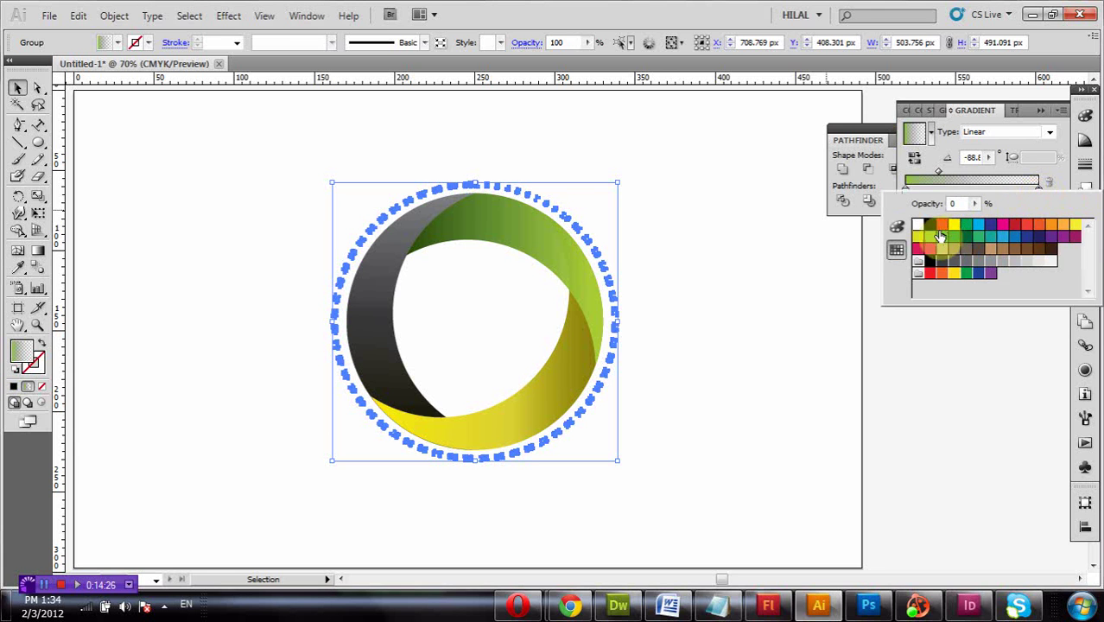
pyautogui.click(740, 296)
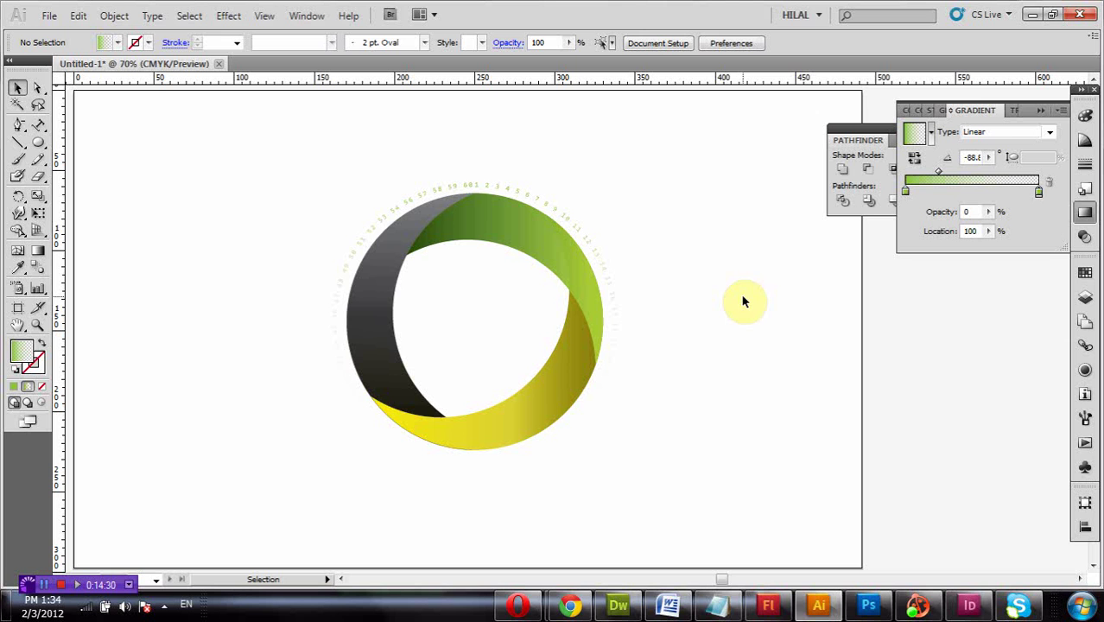
pyautogui.click(530, 203)
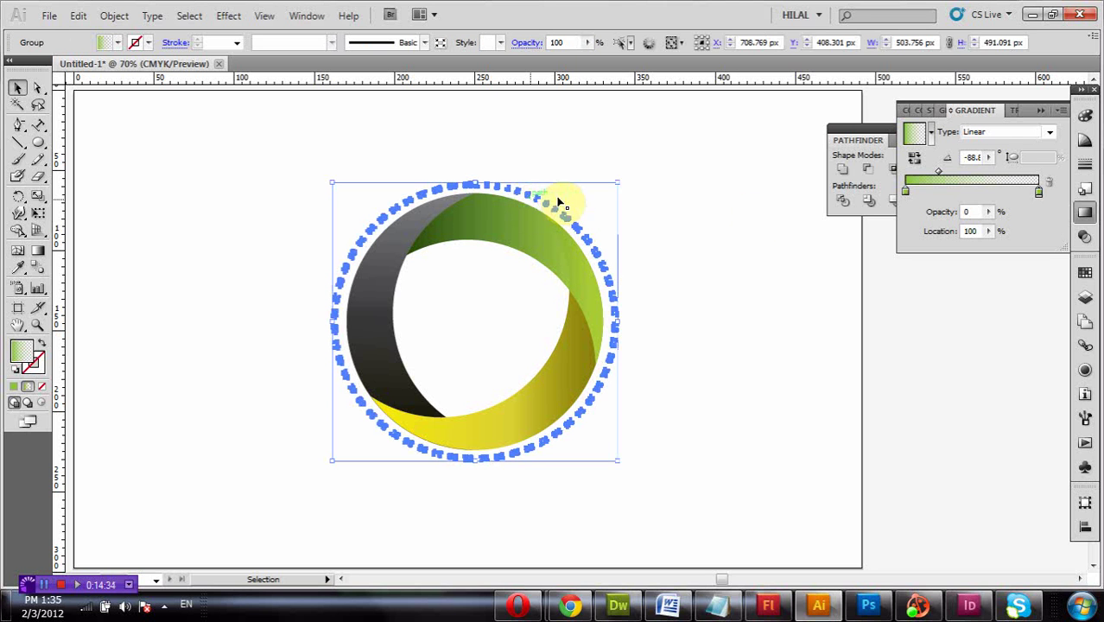
pyautogui.moveTo(939, 172); pyautogui.dragTo(966, 175)
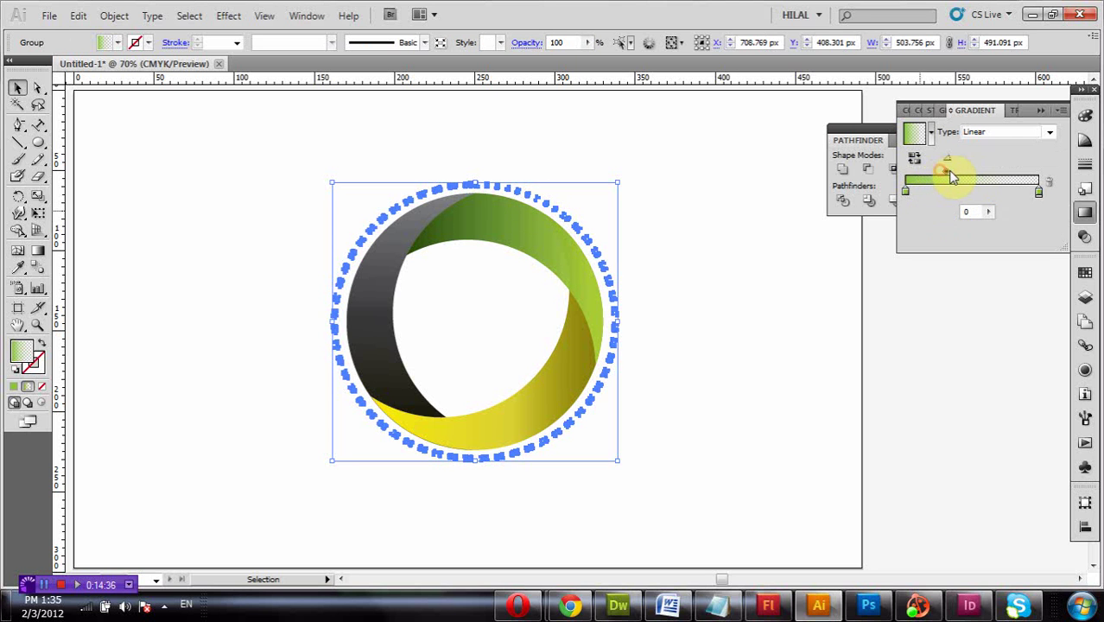
pyautogui.click(701, 239)
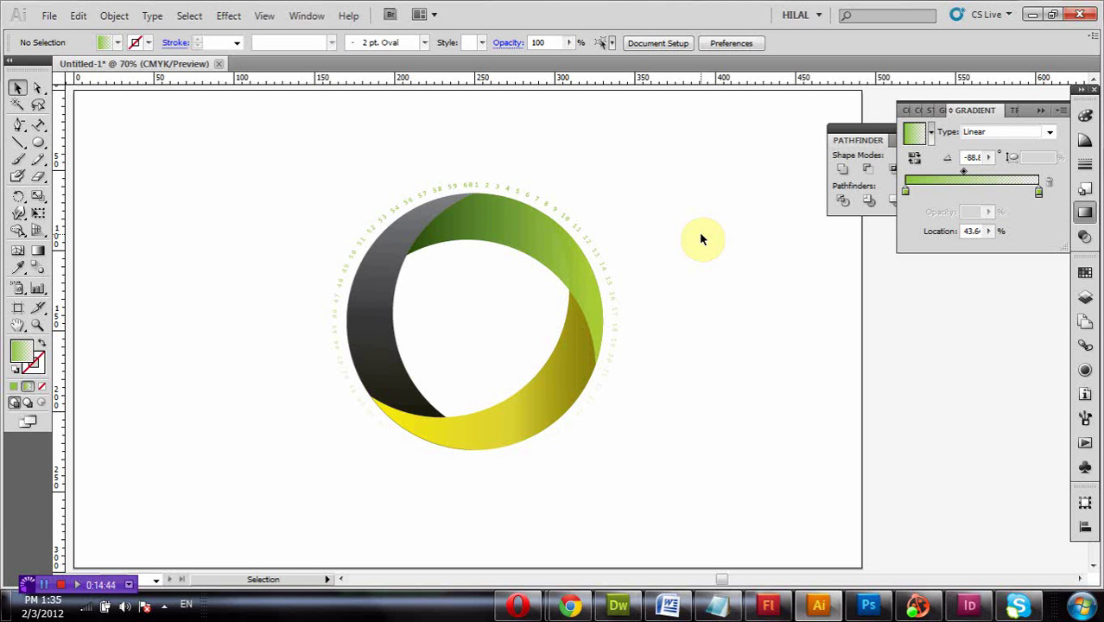
# Select the left crescent group and remove its gradient fill.
pyautogui.click(390, 269)
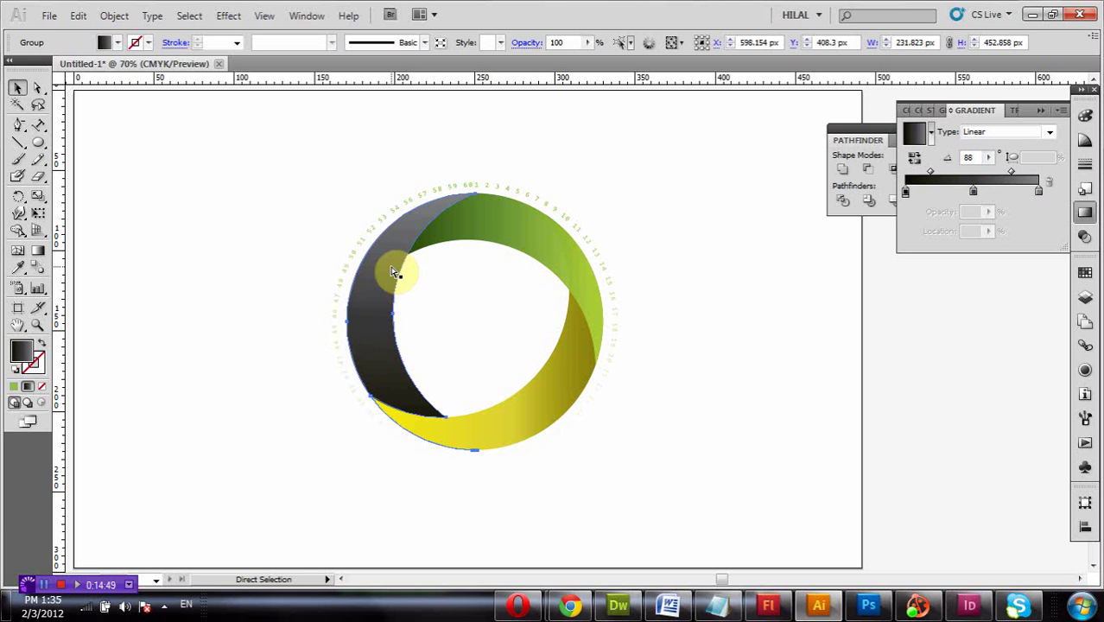
pyautogui.press('v')
pyautogui.click(591, 124)
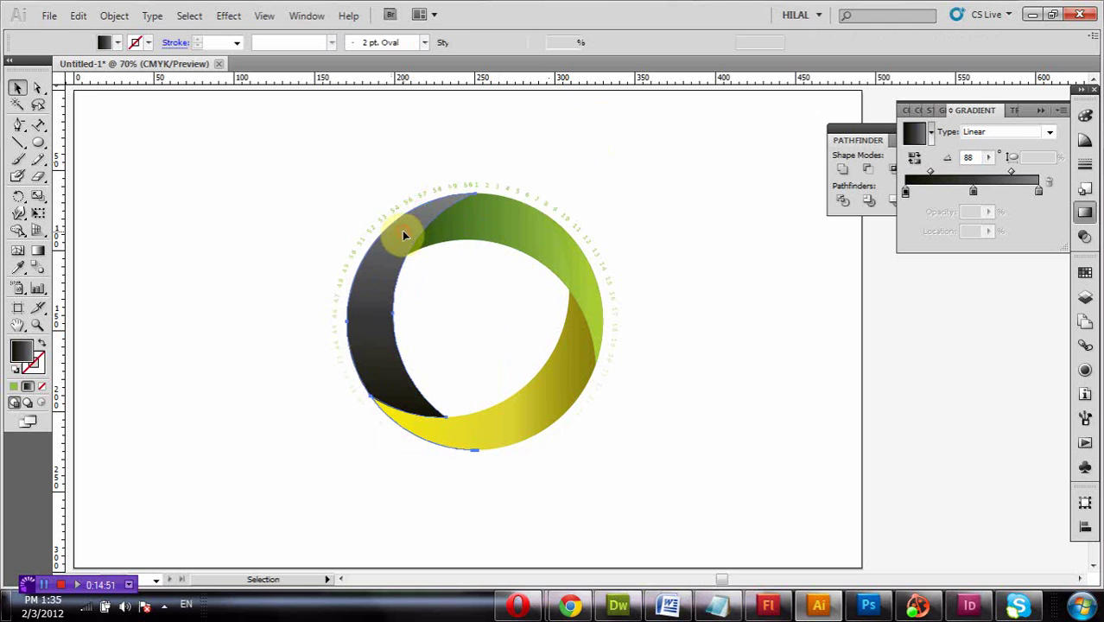
pyautogui.click(401, 229)
pyautogui.click(114, 42)
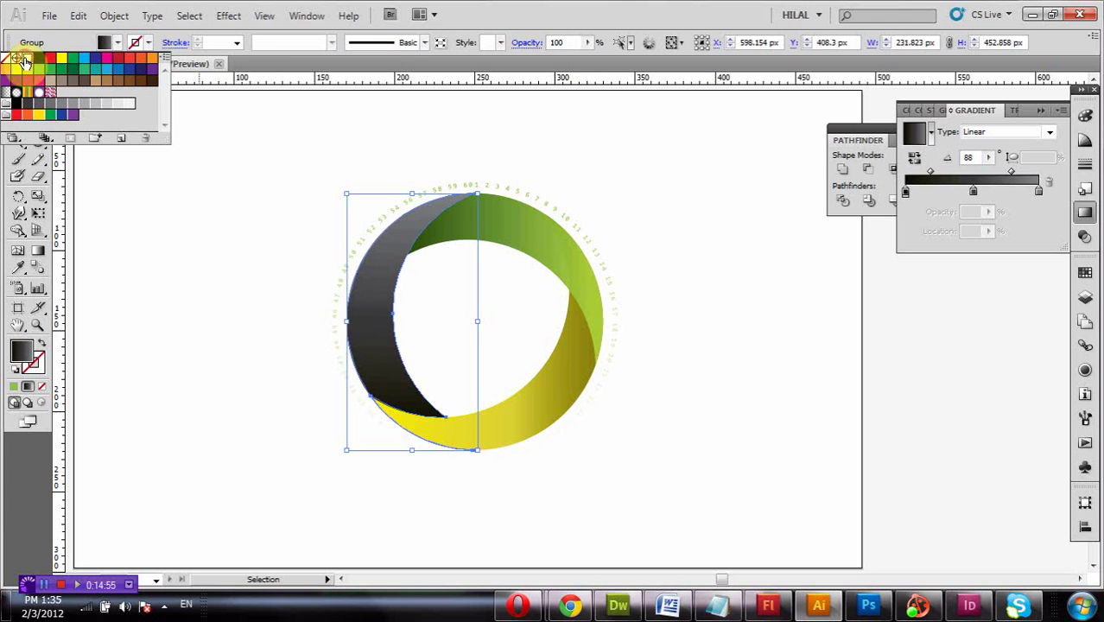
pyautogui.click(18, 58)
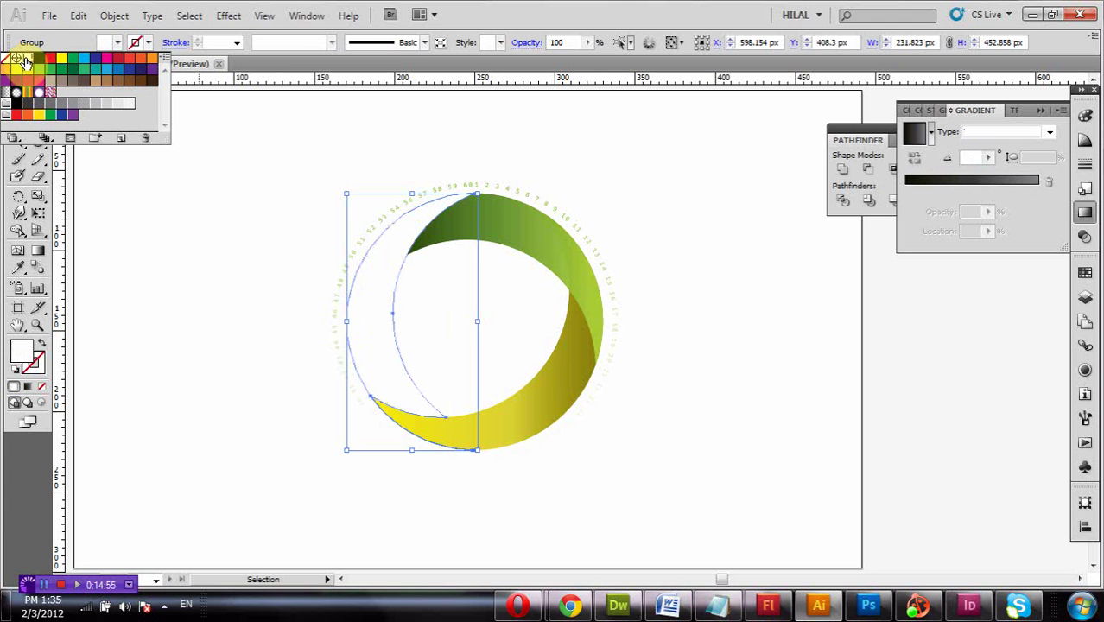
pyautogui.click(591, 43)
# Lower the crescent's opacity to 18%.
pyautogui.moveTo(589, 57); pyautogui.dragTo(527, 66)
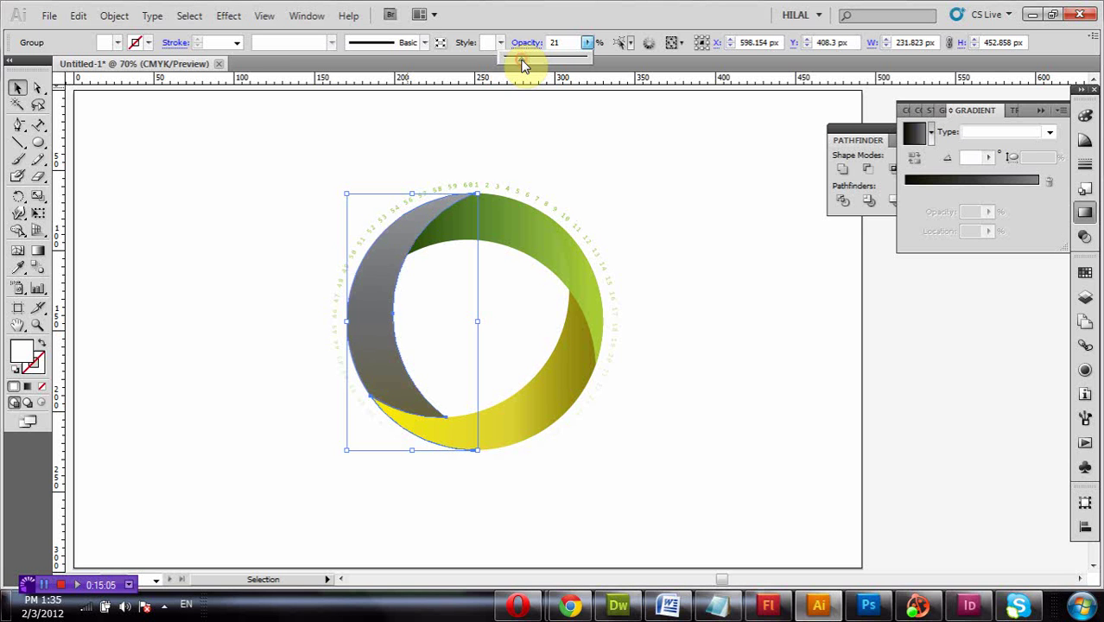
pyautogui.click(508, 234)
pyautogui.press('a')
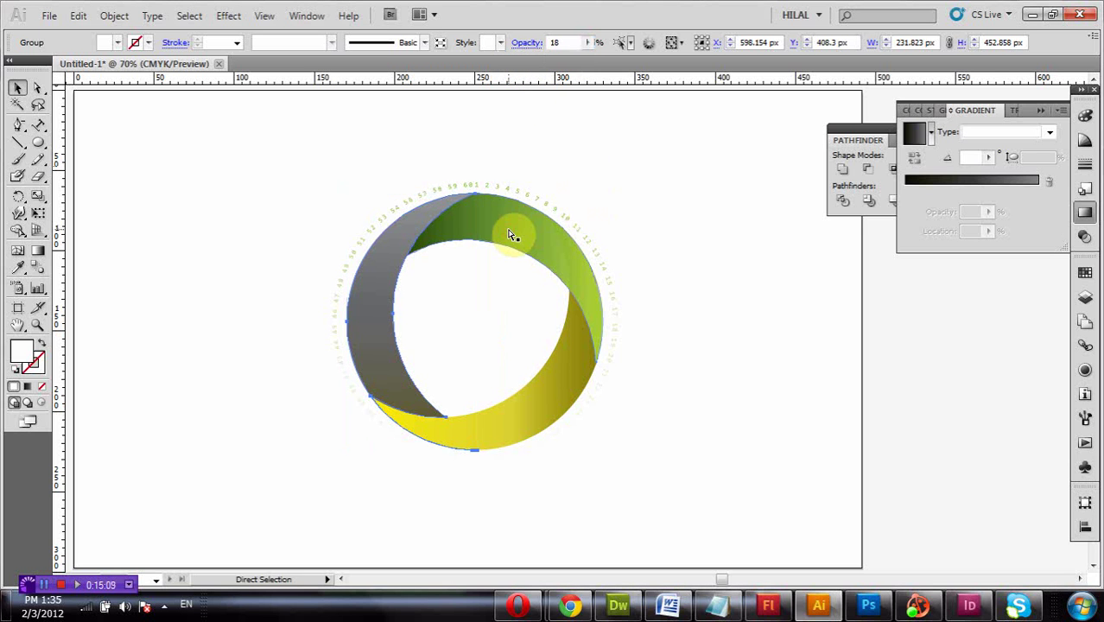
pyautogui.click(527, 229)
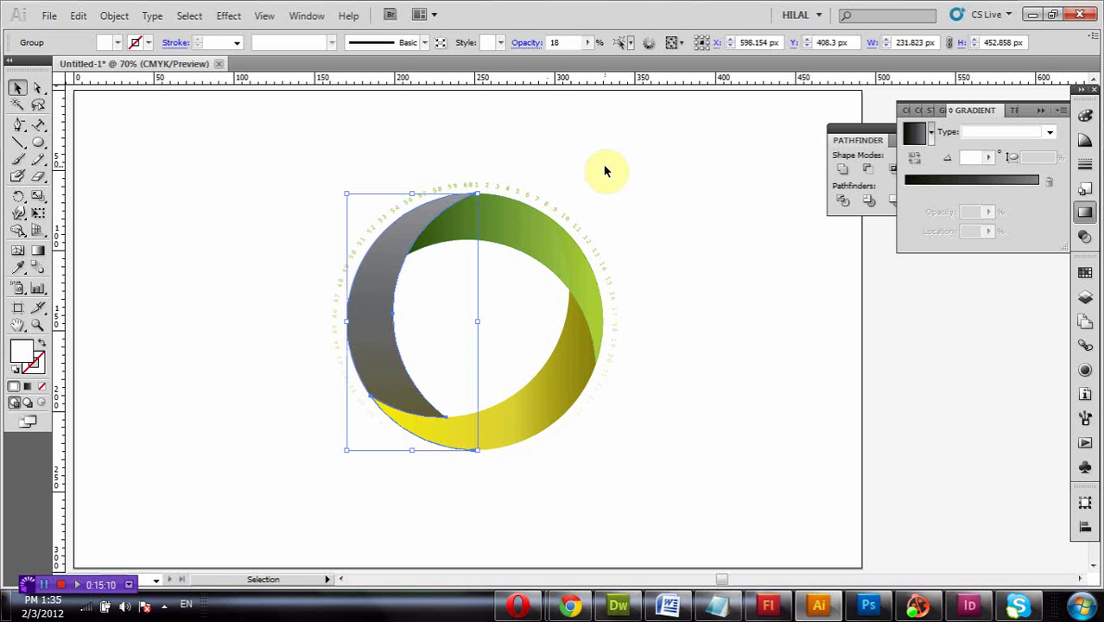
pyautogui.click(663, 168)
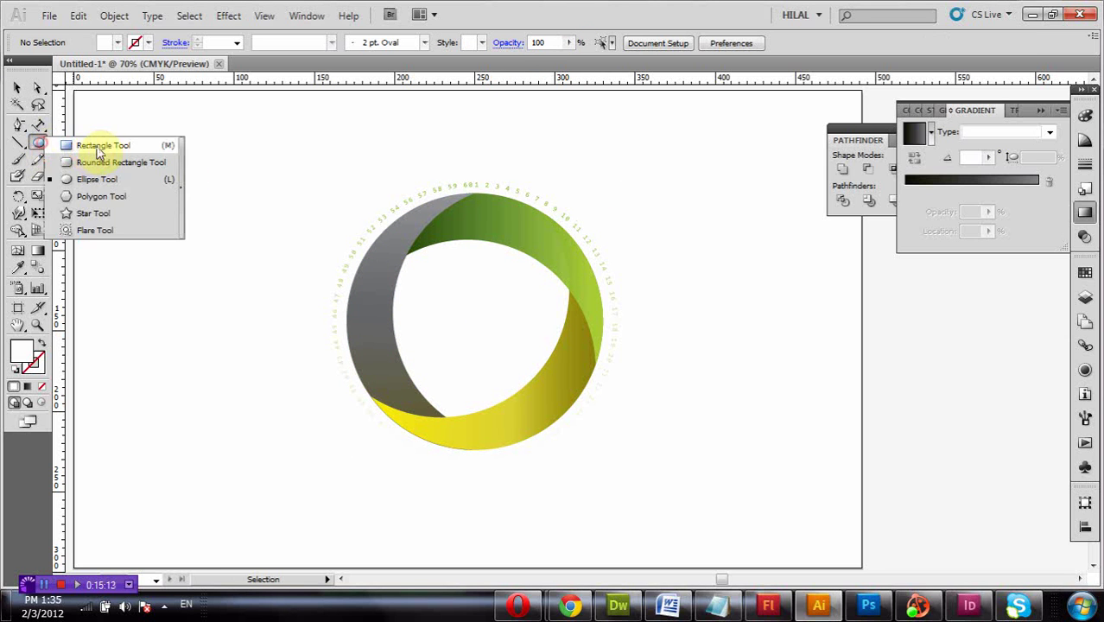
# Draw a circle and move it over the ring's upper-left arc.
pyautogui.moveTo(42, 147); pyautogui.dragTo(121, 176)
pyautogui.moveTo(185, 237)
pyautogui.mouseDown()
pyautogui.moveTo(326, 338)
pyautogui.moveTo(446, 380)
pyautogui.mouseUp()
pyautogui.click(16, 88)
pyautogui.moveTo(296, 299)
pyautogui.mouseDown()
pyautogui.moveTo(435, 326)
pyautogui.moveTo(393, 243)
pyautogui.mouseUp()
# Combine the circle and arc with a Pathfinder shape mode and set the result to 12% opacity.
pyautogui.keyDown('shift'); pyautogui.click(393, 244); pyautogui.keyUp('shift')
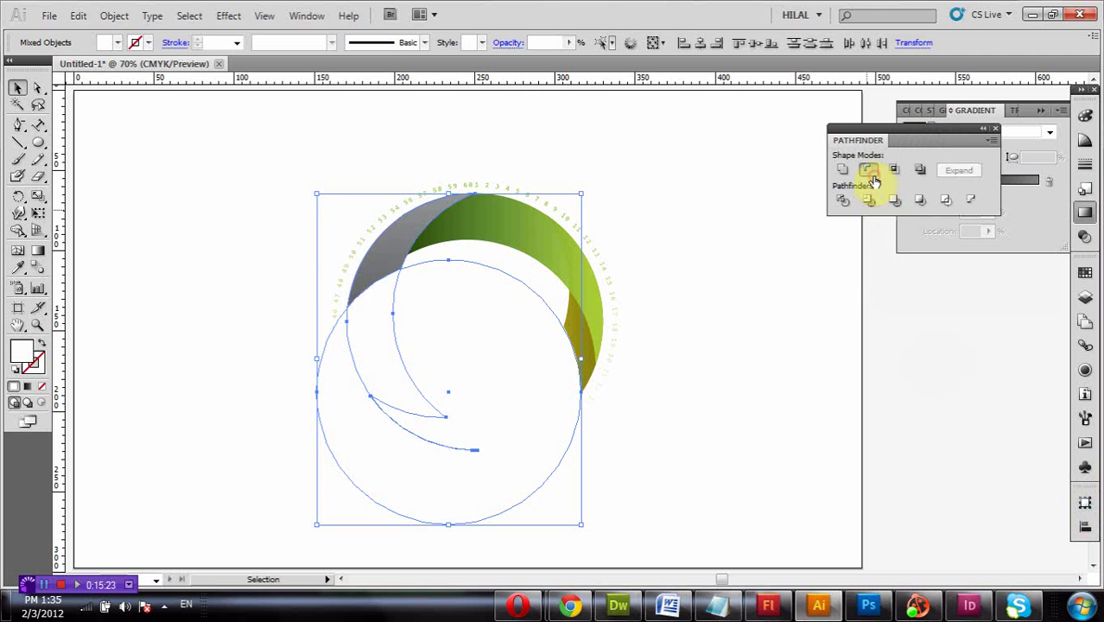
pyautogui.click(868, 170)
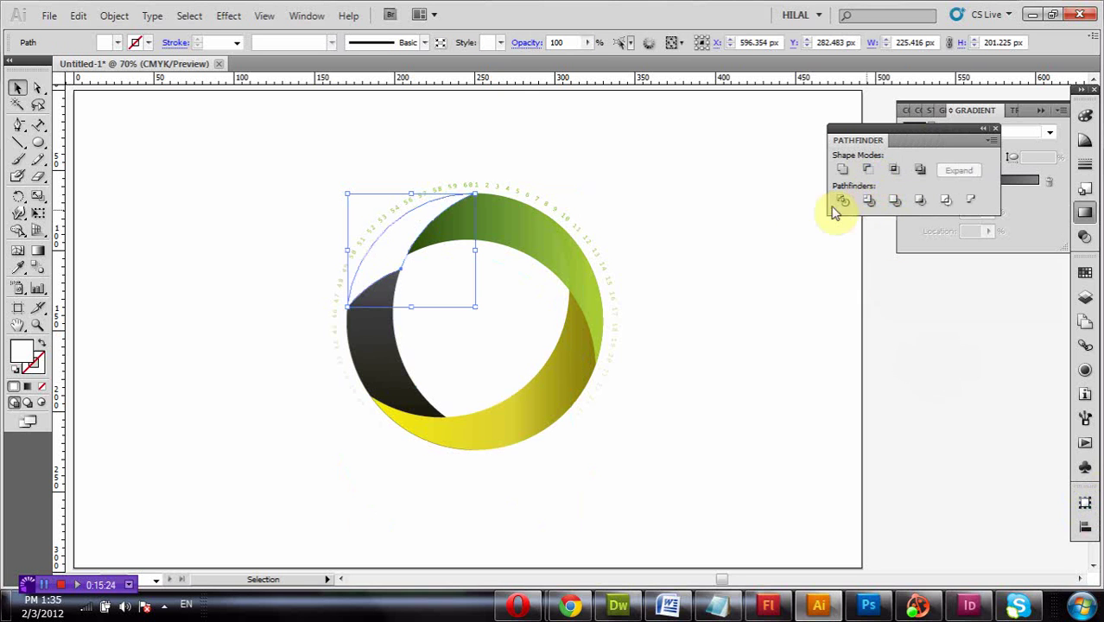
pyautogui.click(588, 42)
pyautogui.click(515, 58)
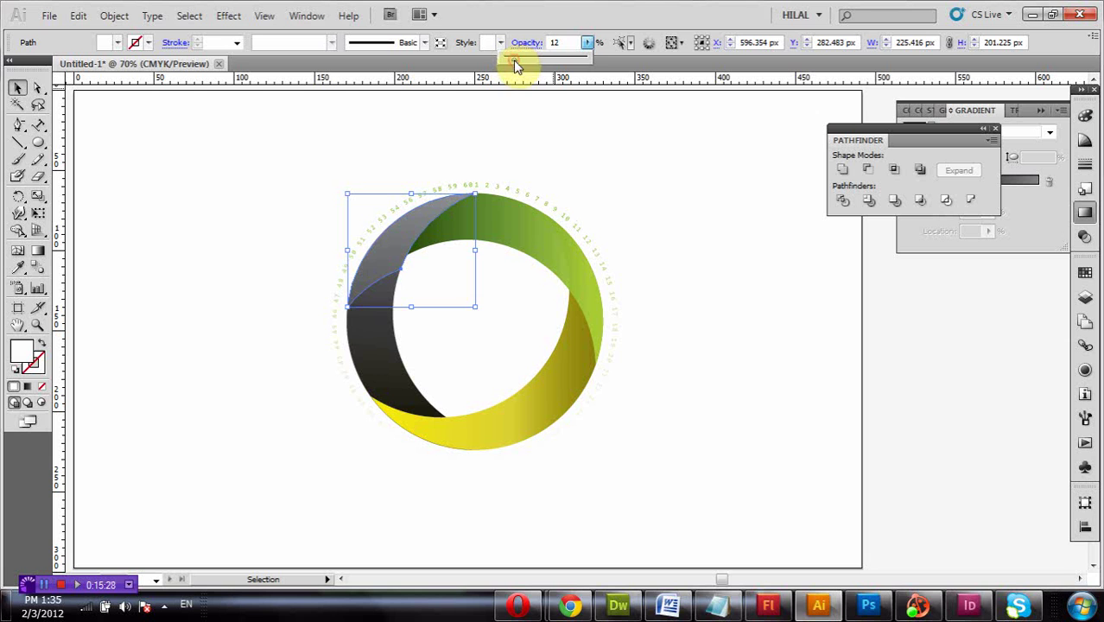
pyautogui.click(540, 115)
pyautogui.click(541, 118)
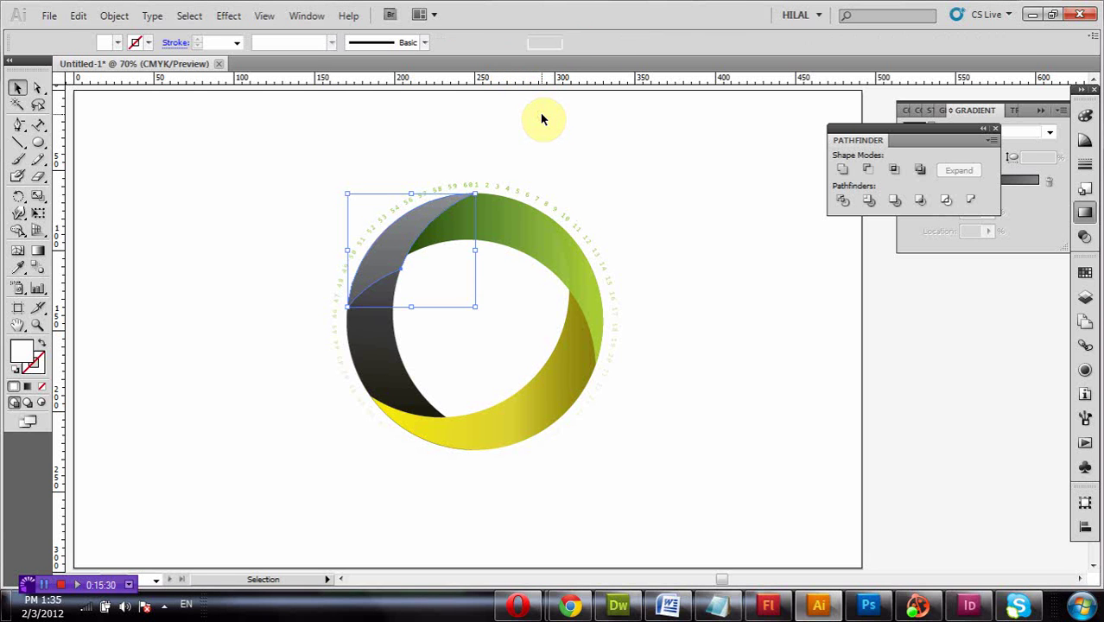
pyautogui.click(408, 243)
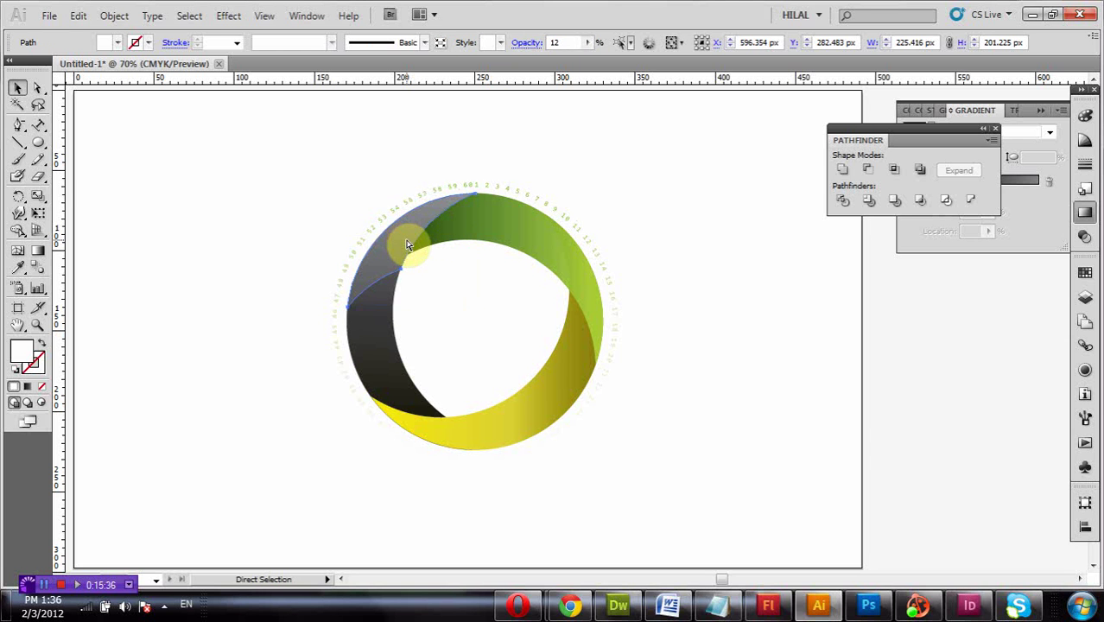
pyautogui.click(292, 163)
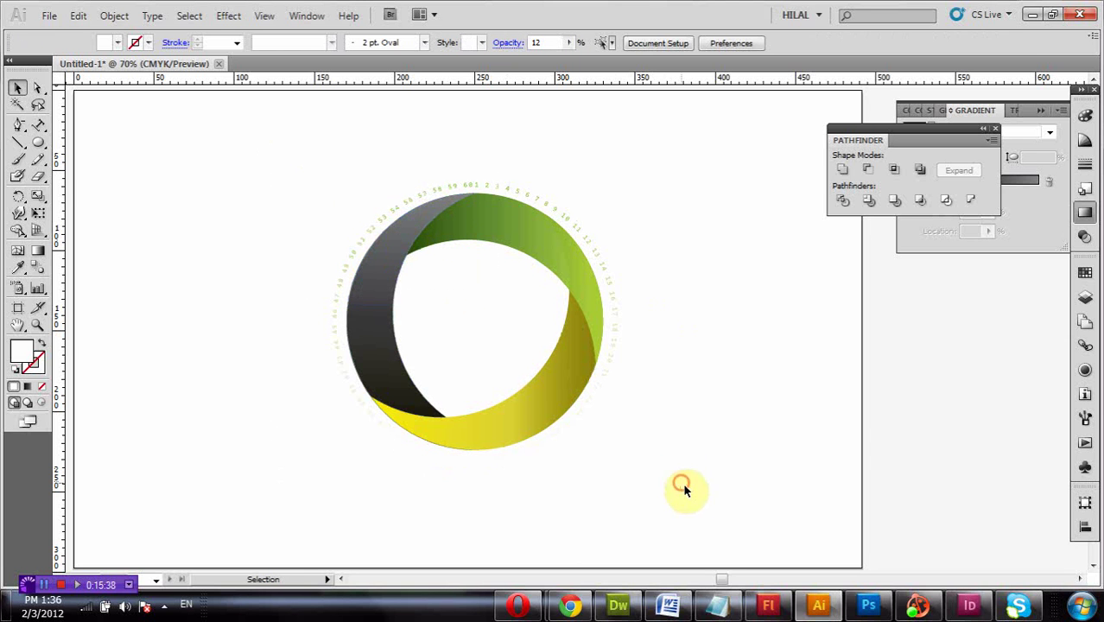
# Resize the whole ring logo, first by a bounding-box corner, then with the Scale tool.
pyautogui.hotkey('ctrl', 'a')
pyautogui.moveTo(616, 461); pyautogui.dragTo(514, 354)
pyautogui.click(619, 244)
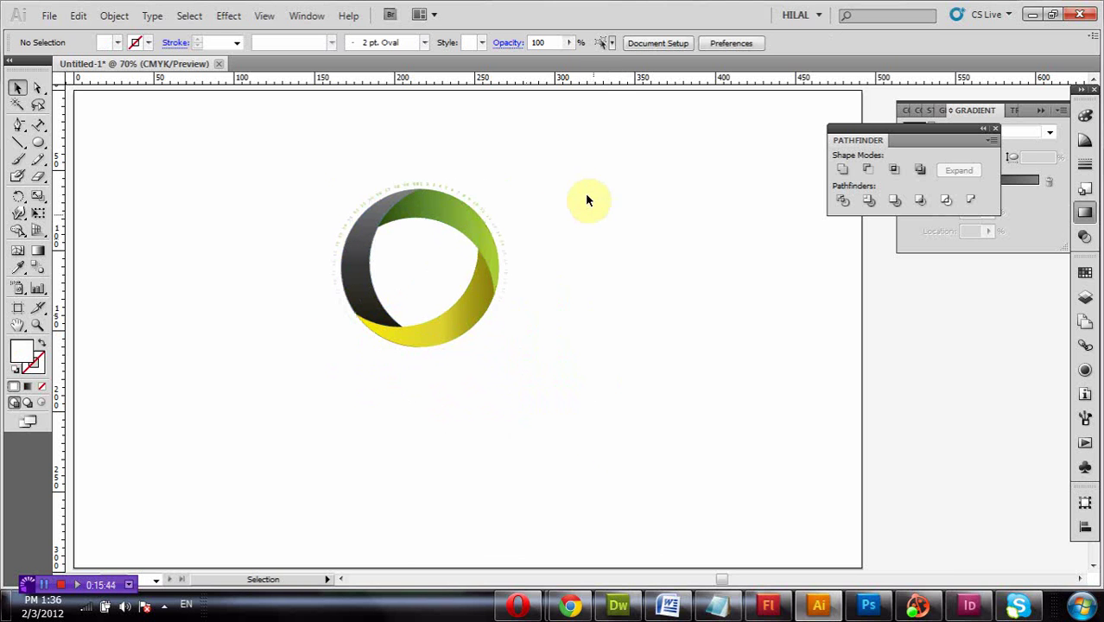
pyautogui.moveTo(564, 145); pyautogui.dragTo(321, 396)
pyautogui.click(37, 195)
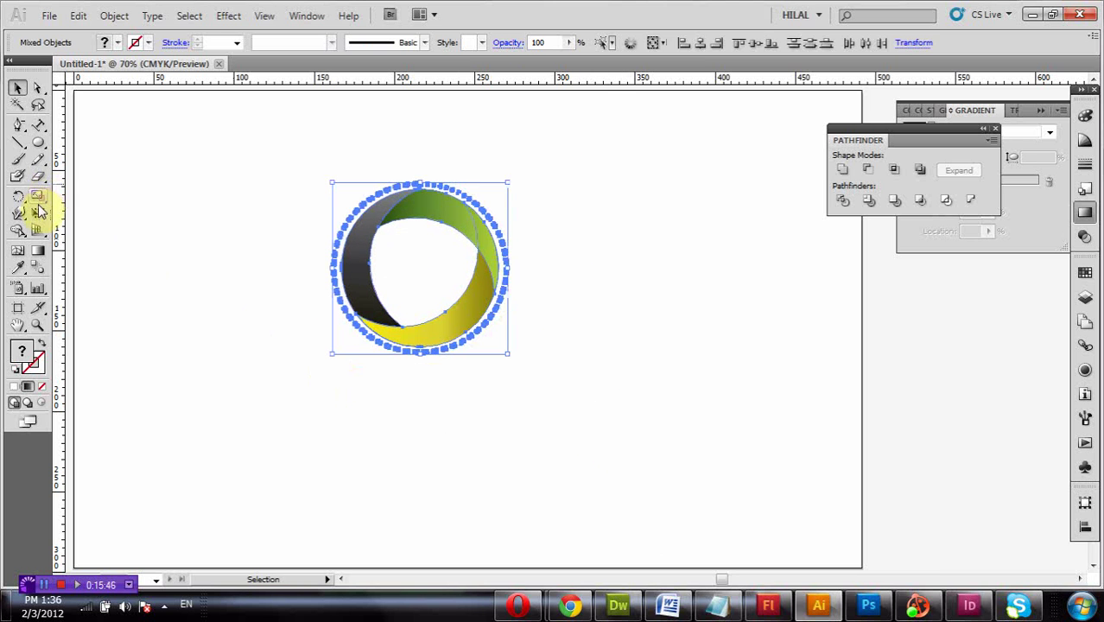
pyautogui.moveTo(431, 250)
pyautogui.mouseDown()
pyautogui.moveTo(459, 253)
pyautogui.moveTo(449, 261)
pyautogui.moveTo(496, 254)
pyautogui.mouseUp()
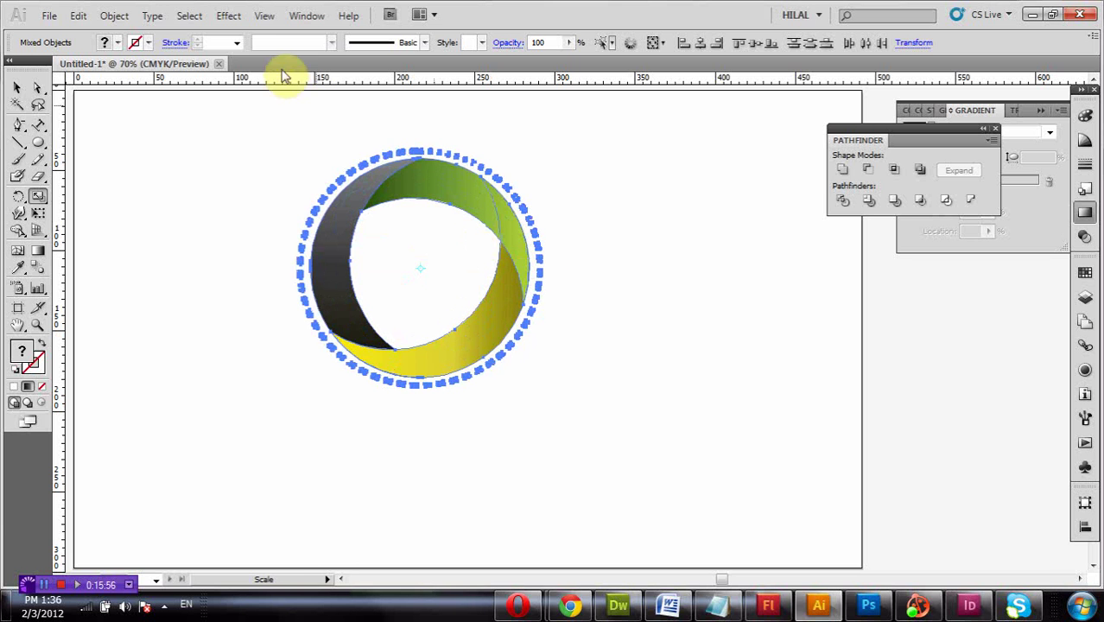
# Try a 3D Rotate effect on the logo at 0°, −23°, 3° with preview.
pyautogui.click(229, 16)
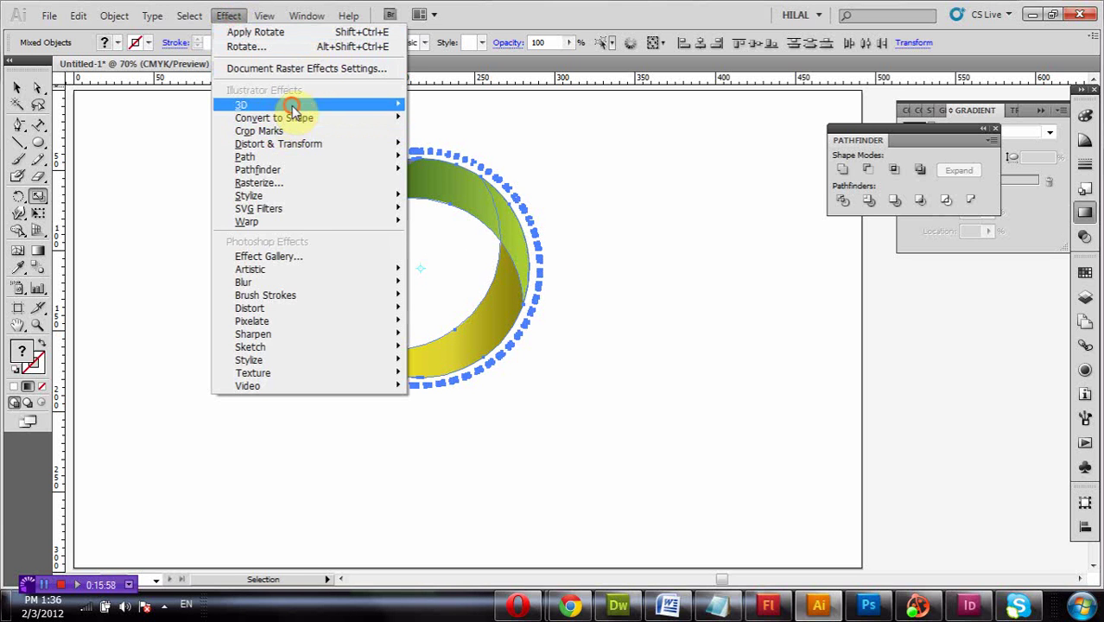
pyautogui.moveTo(242, 104)
pyautogui.click(458, 144)
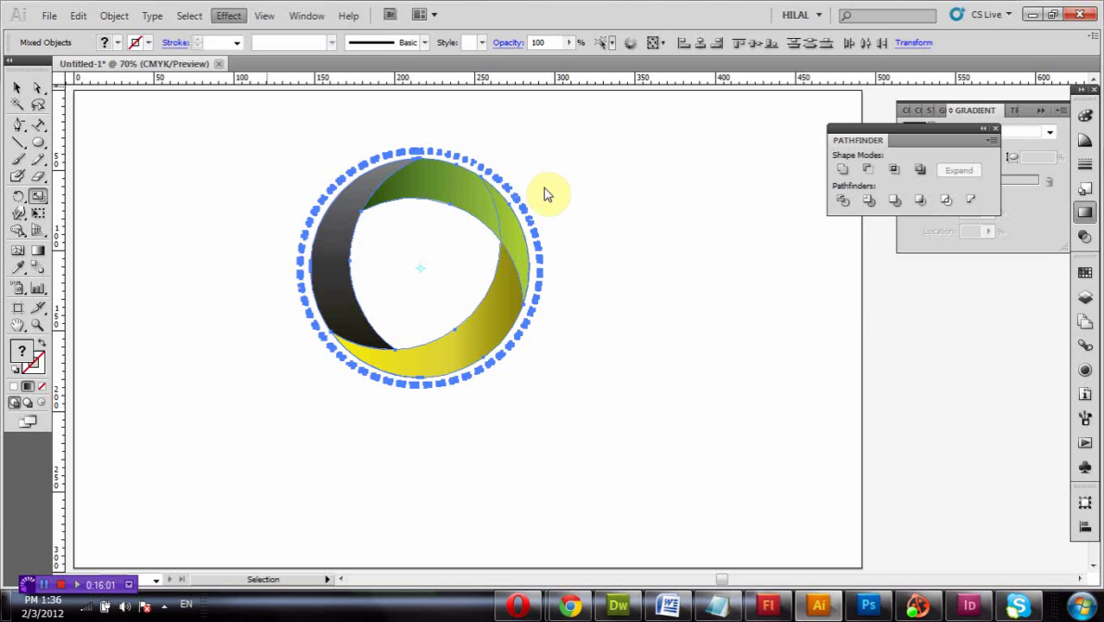
pyautogui.moveTo(846, 264)
pyautogui.mouseDown()
pyautogui.moveTo(828, 264)
pyautogui.moveTo(850, 269)
pyautogui.moveTo(844, 261)
pyautogui.mouseUp()
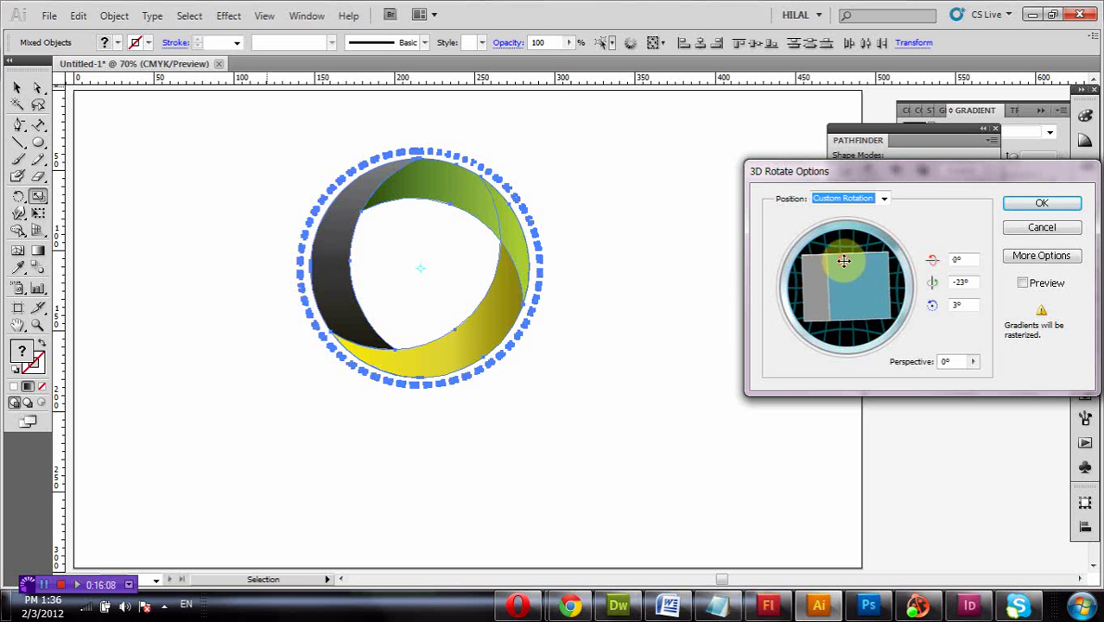
pyautogui.click(1024, 284)
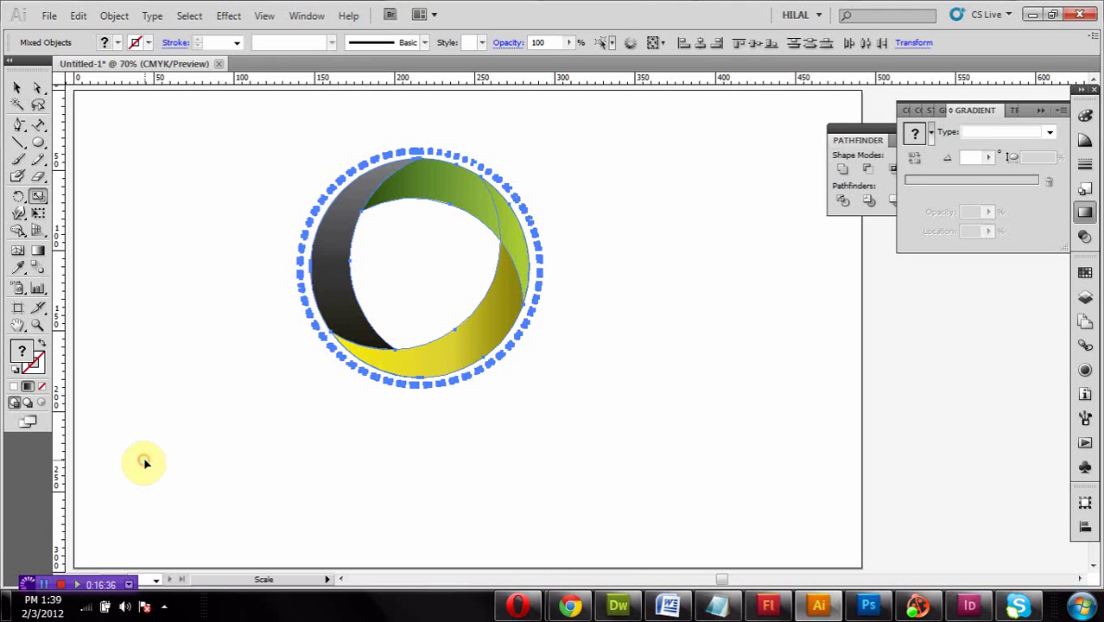
# Move the gradient ring artwork down and to the left.
pyautogui.click(18, 88)
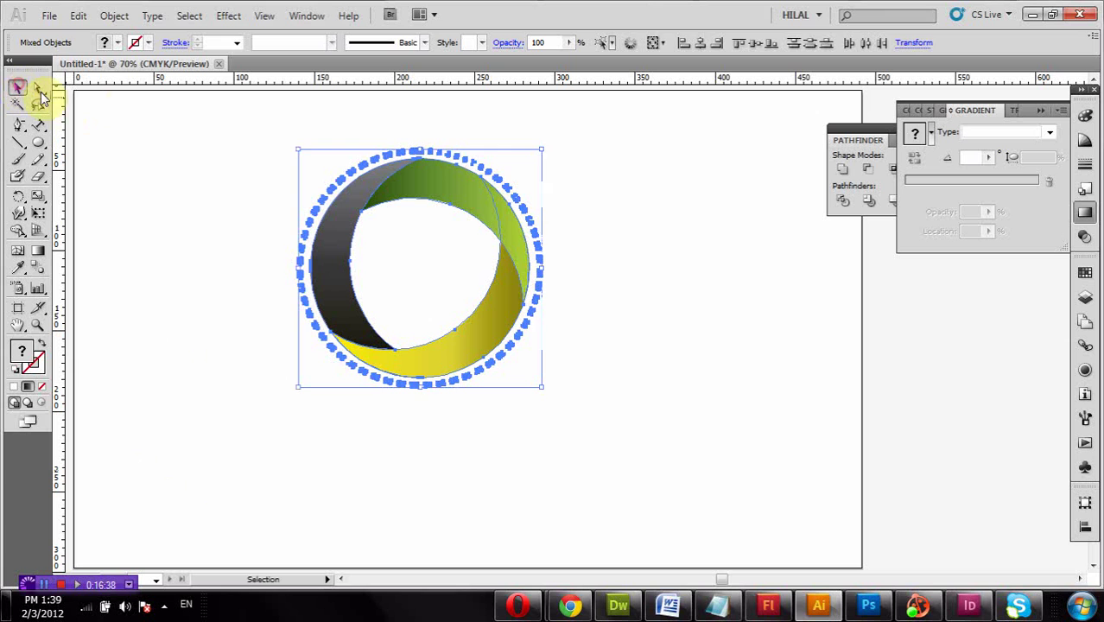
pyautogui.click(123, 104)
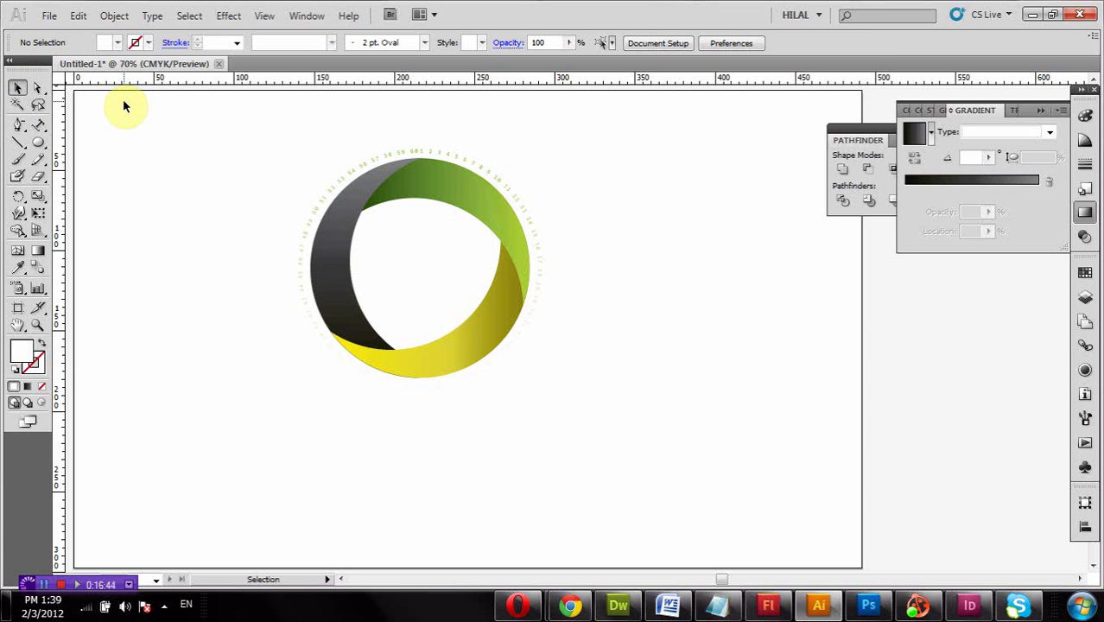
pyautogui.hotkey('ctrl', 'a')
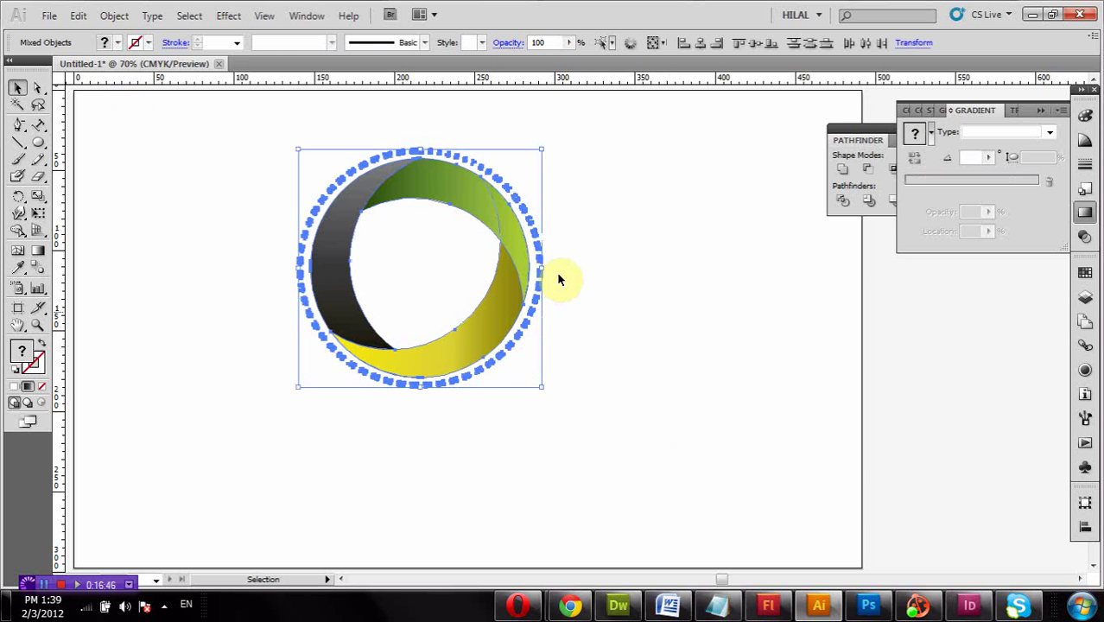
pyautogui.moveTo(508, 250); pyautogui.dragTo(485, 285)
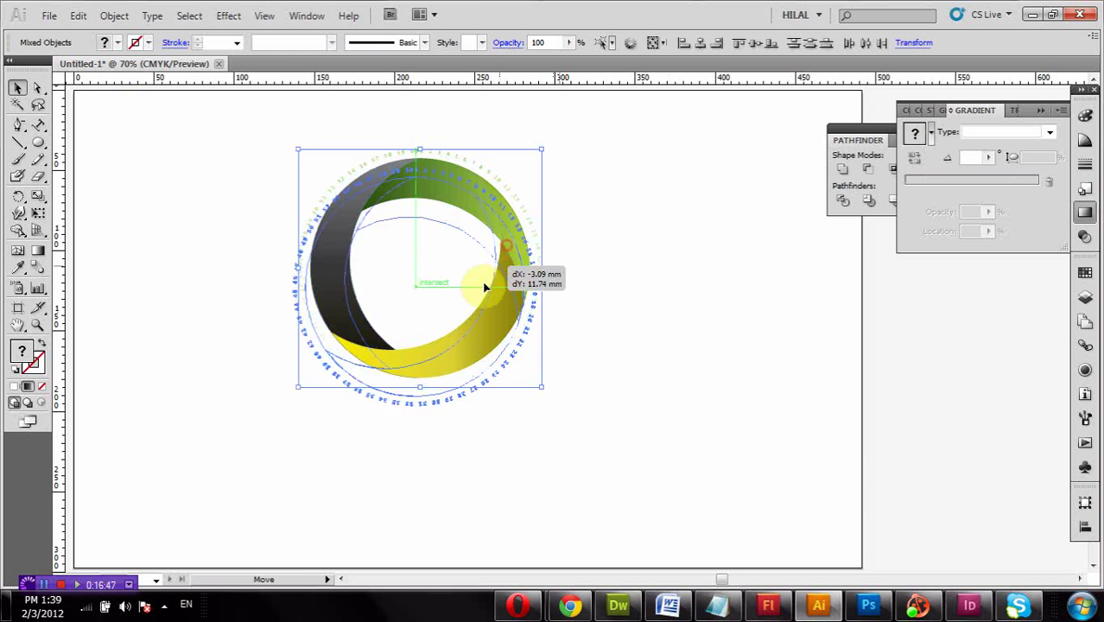
pyautogui.click(654, 318)
pyautogui.moveTo(697, 328); pyautogui.dragTo(790, 334)
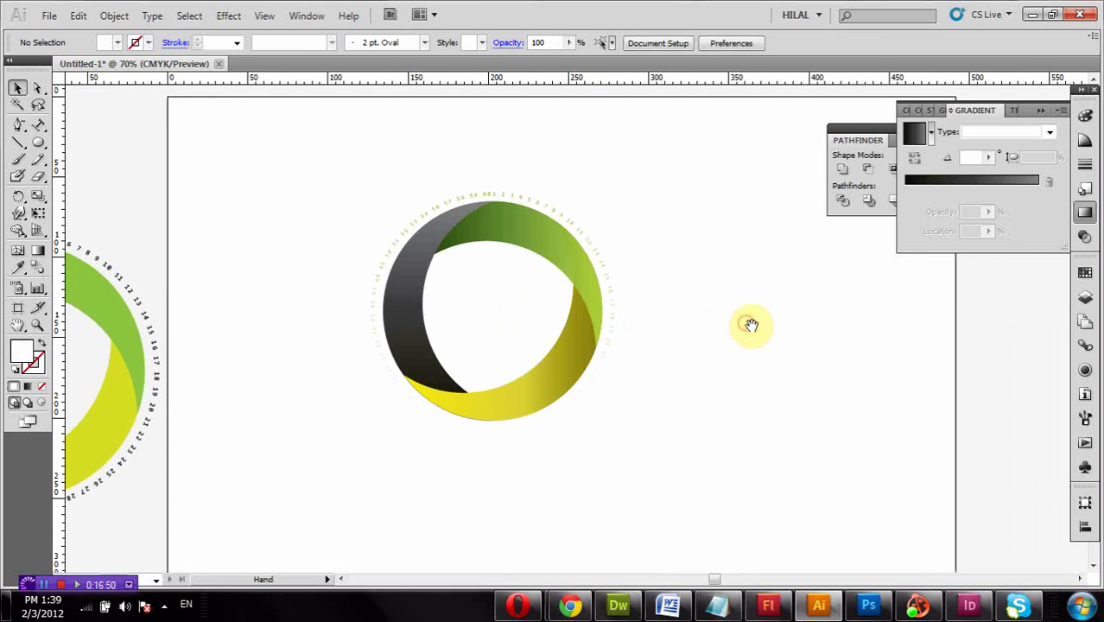
pyautogui.moveTo(660, 168); pyautogui.dragTo(383, 436)
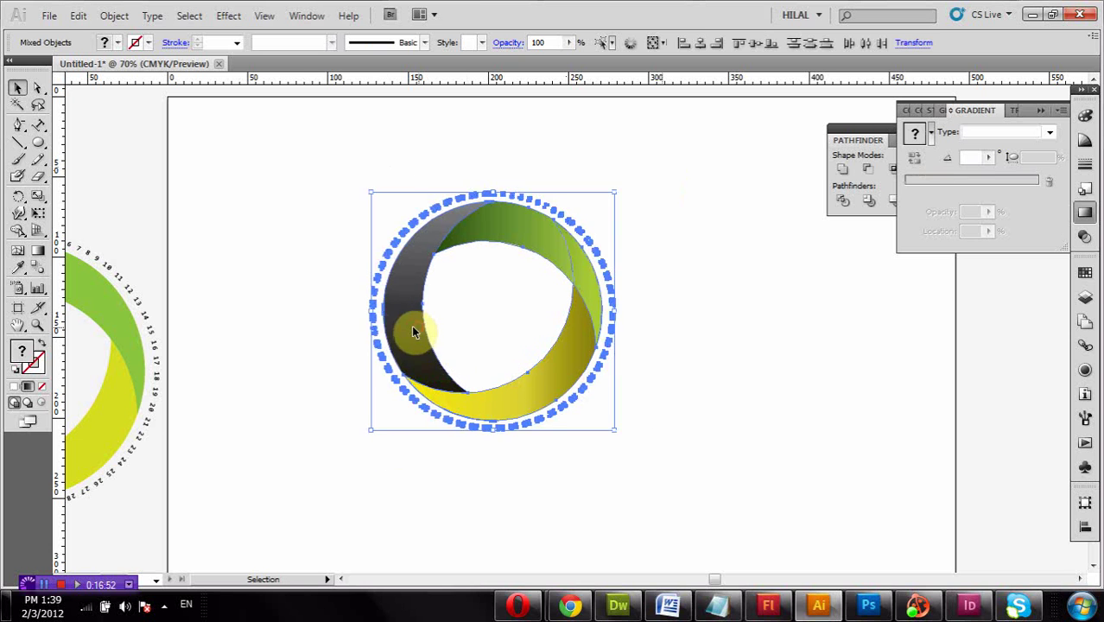
pyautogui.moveTo(411, 325); pyautogui.dragTo(361, 340)
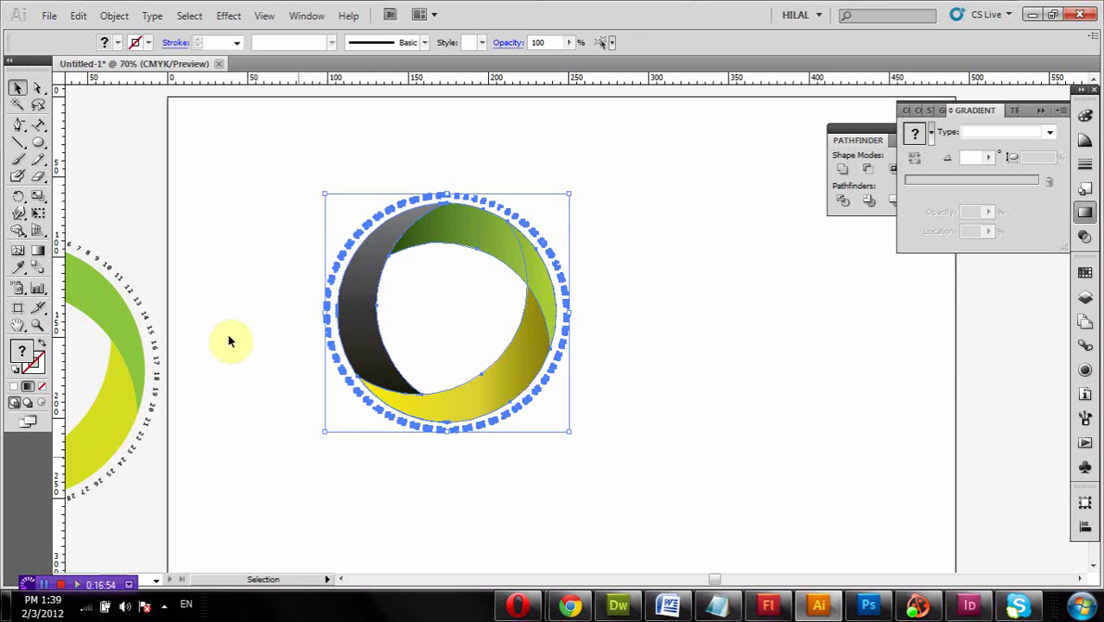
pyautogui.click(199, 223)
# Delete the leftover flat-coloured ring copy and bring the artboard back into view.
pyautogui.click(138, 473)
pyautogui.moveTo(217, 468); pyautogui.dragTo(547, 451)
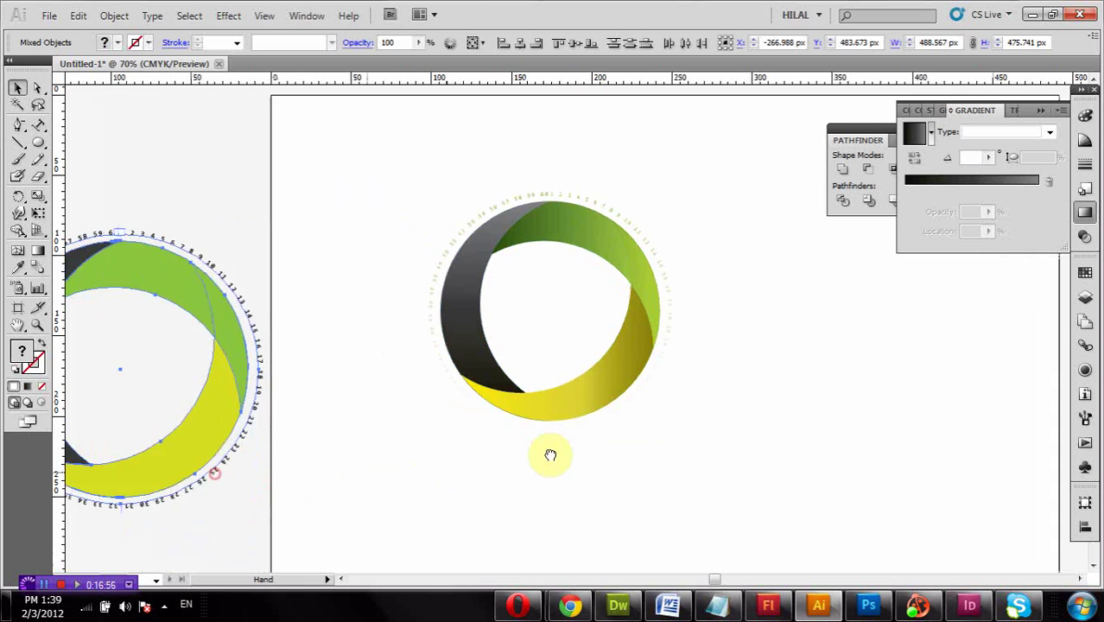
pyautogui.press('Delete')
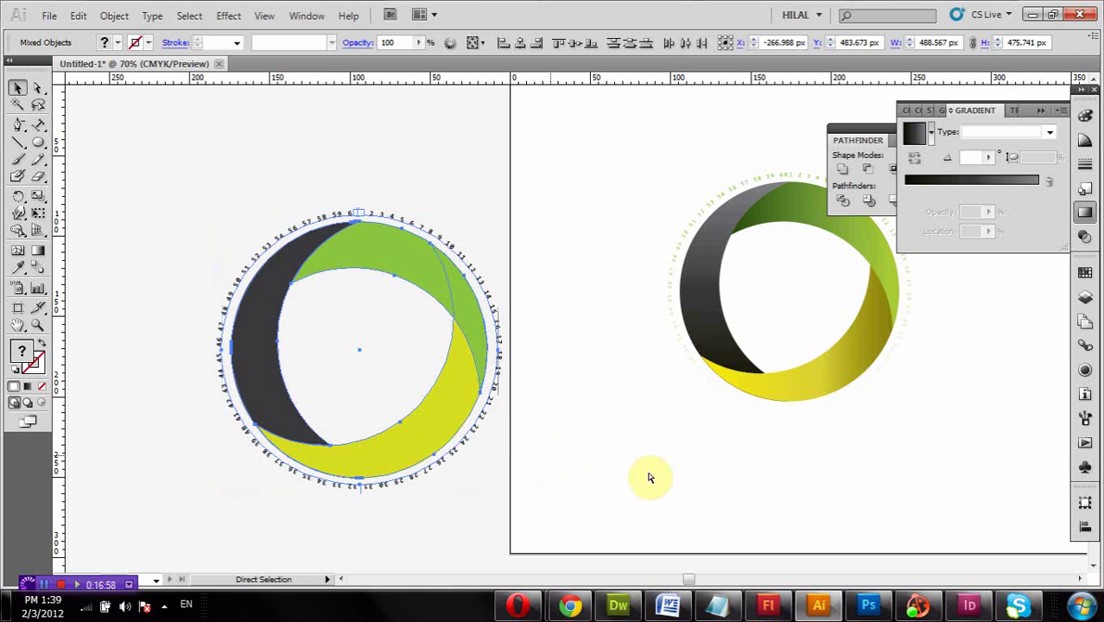
pyautogui.moveTo(717, 482); pyautogui.dragTo(366, 518)
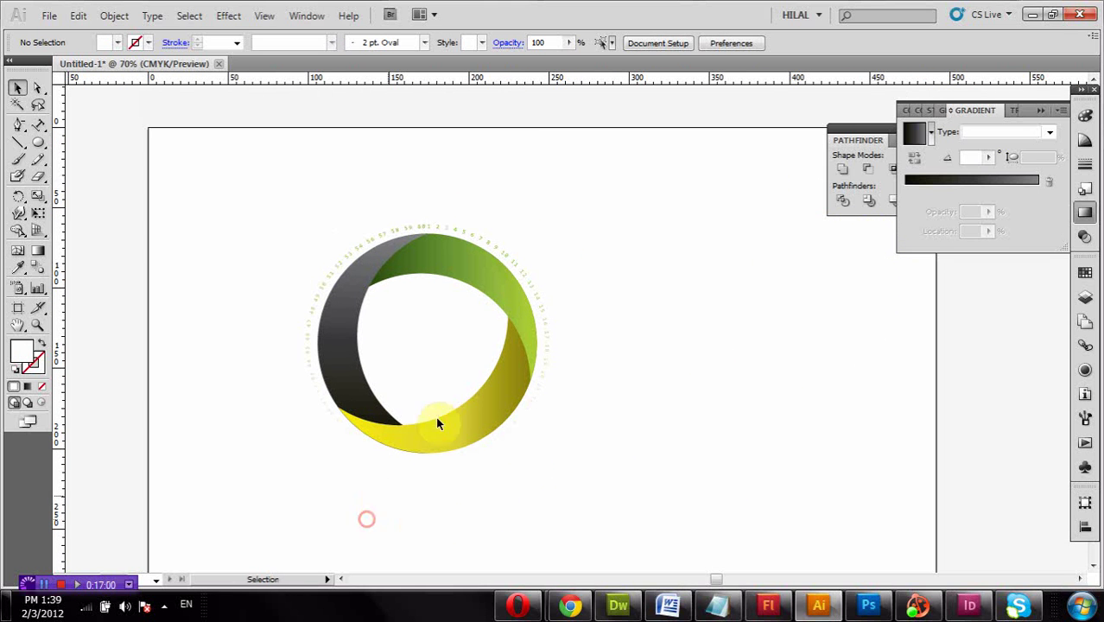
pyautogui.moveTo(635, 184); pyautogui.dragTo(260, 509)
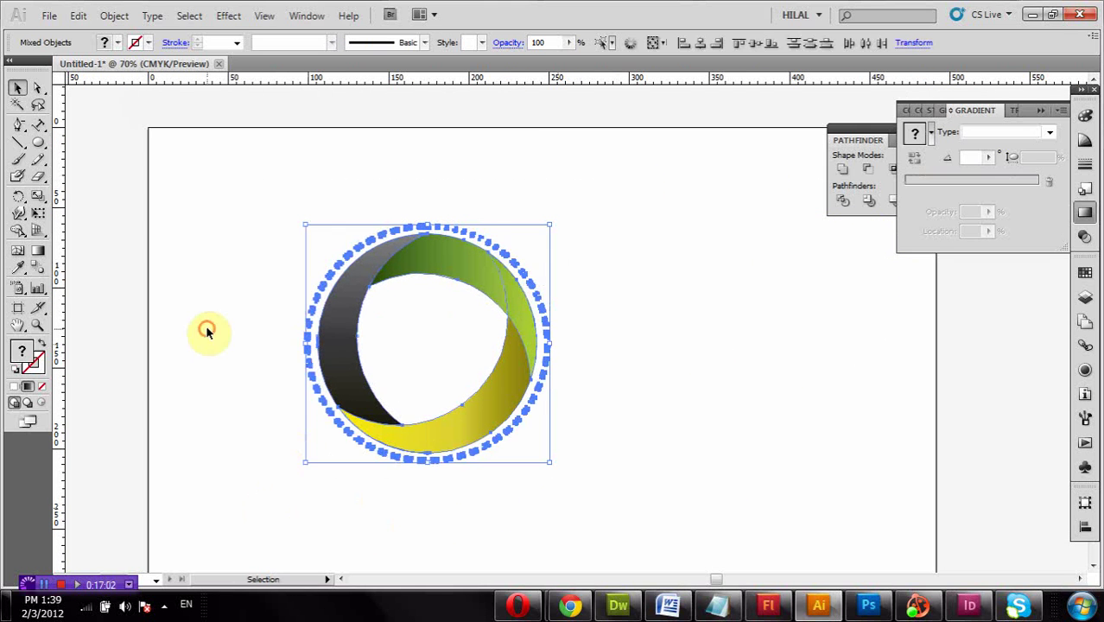
pyautogui.click(120, 215)
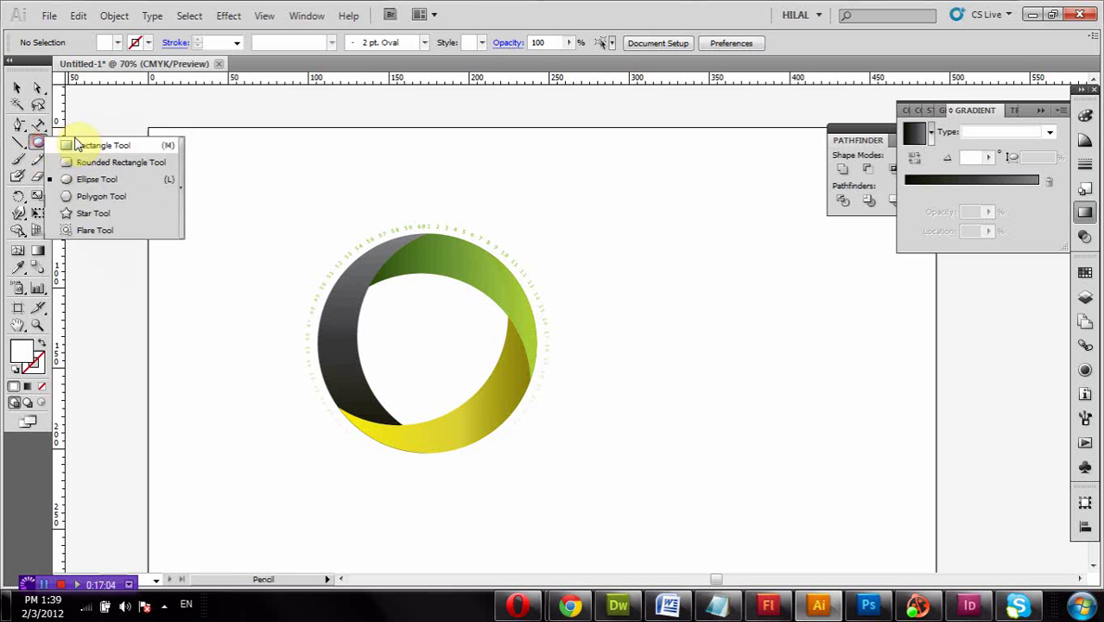
# Draw a black-filled rectangle over the whole artboard and send it behind the ring.
pyautogui.moveTo(38, 143)
pyautogui.mouseDown()
pyautogui.moveTo(80, 144)
pyautogui.moveTo(71, 148)
pyautogui.mouseUp()
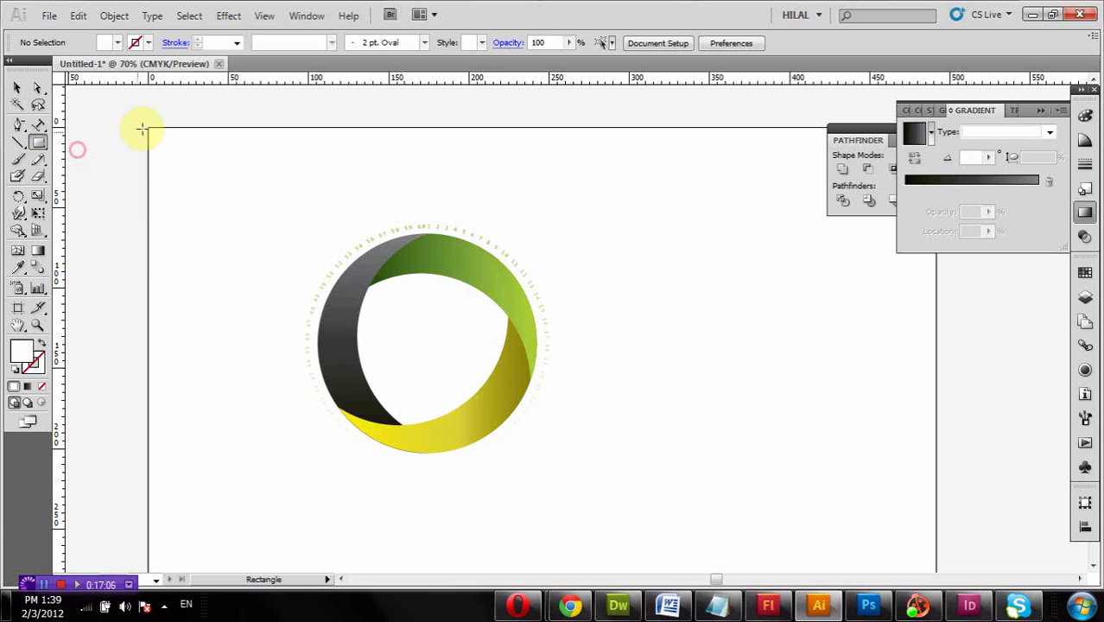
pyautogui.moveTo(149, 127); pyautogui.dragTo(935, 563)
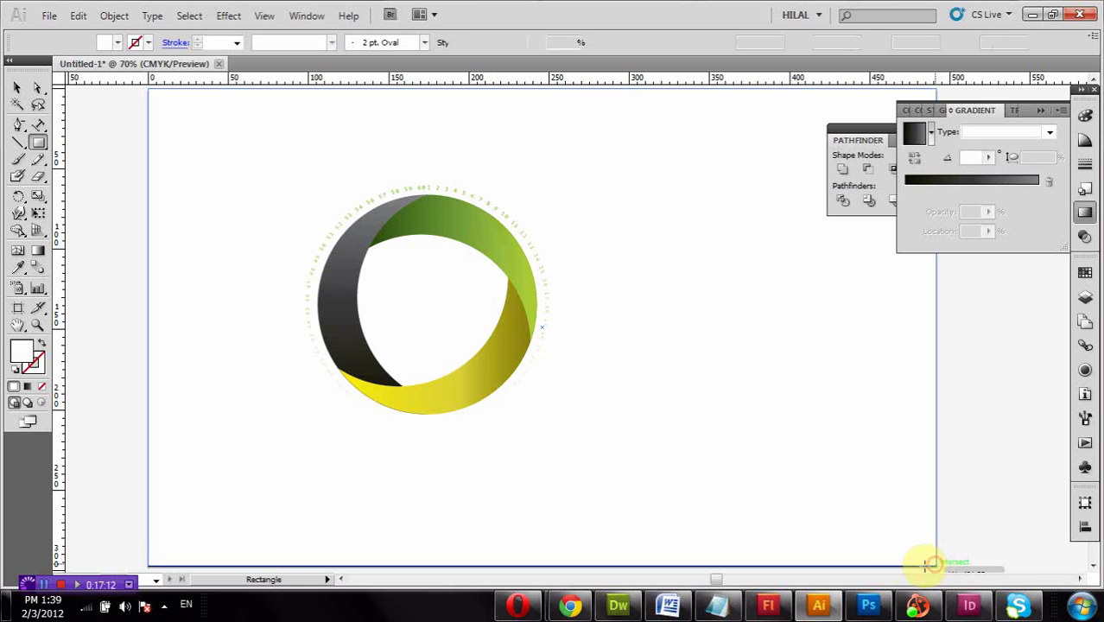
pyautogui.moveTo(934, 563); pyautogui.dragTo(931, 563)
pyautogui.click(112, 41)
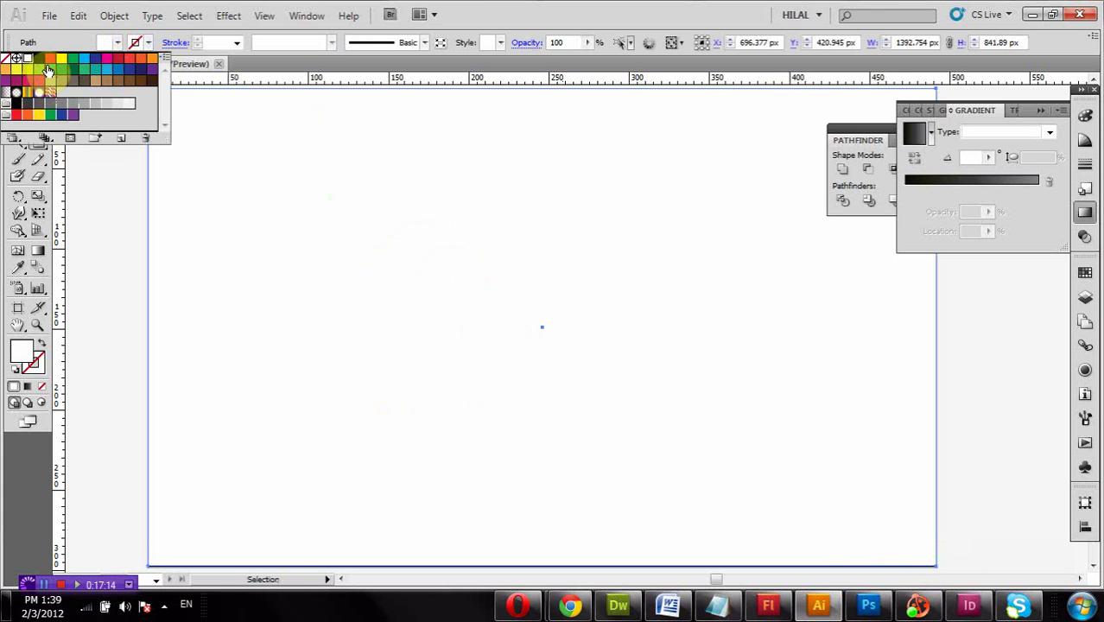
pyautogui.click(39, 58)
pyautogui.rightClick(355, 222)
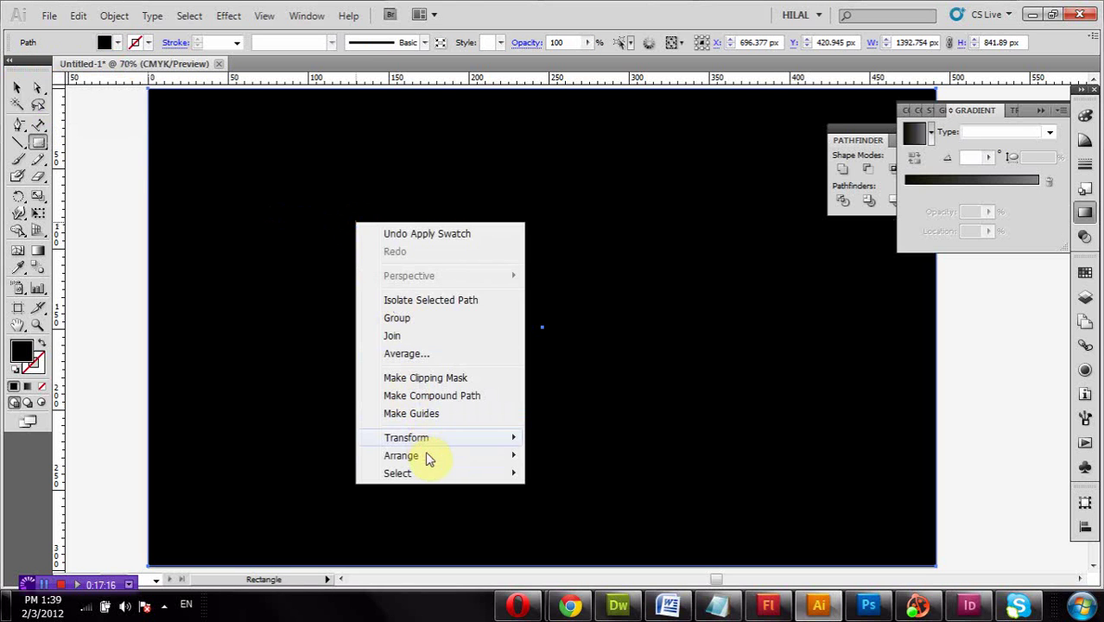
pyautogui.click(564, 509)
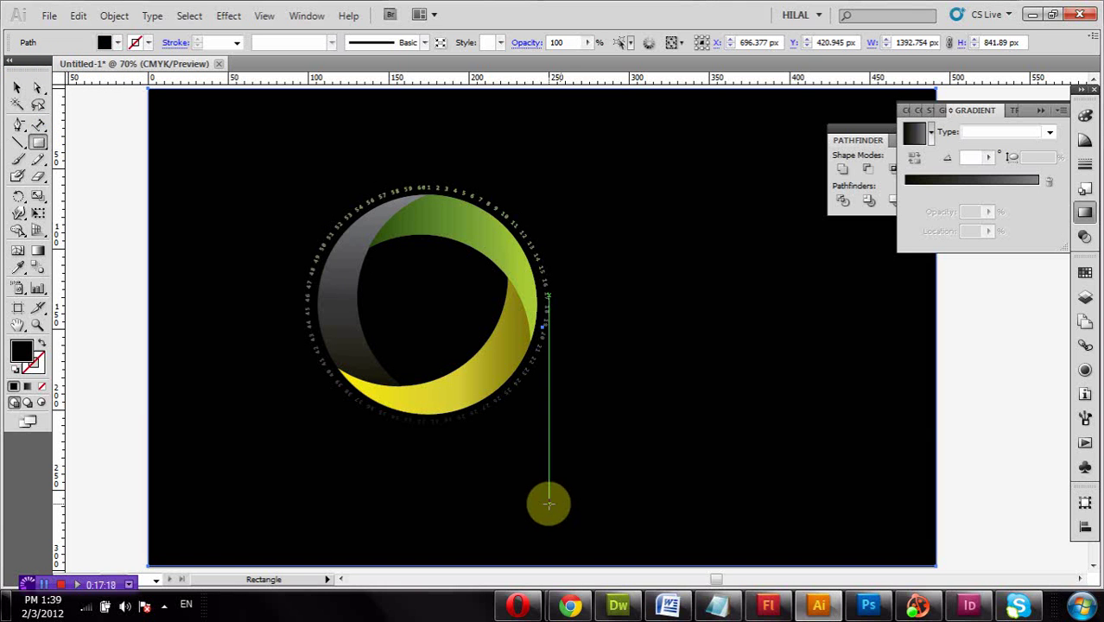
pyautogui.click(18, 89)
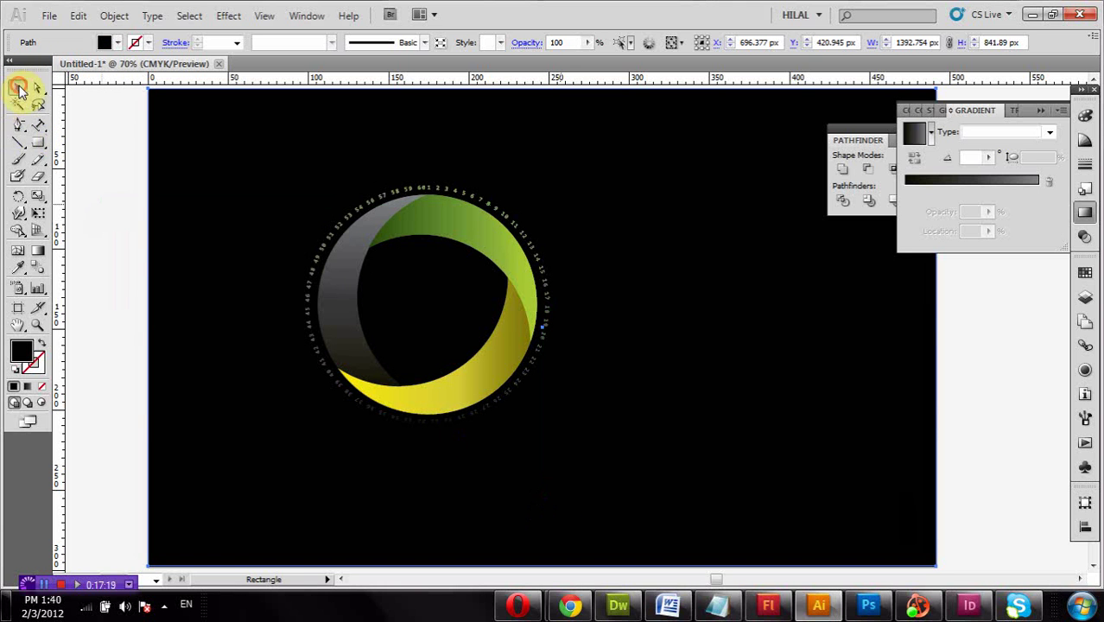
pyautogui.click(112, 180)
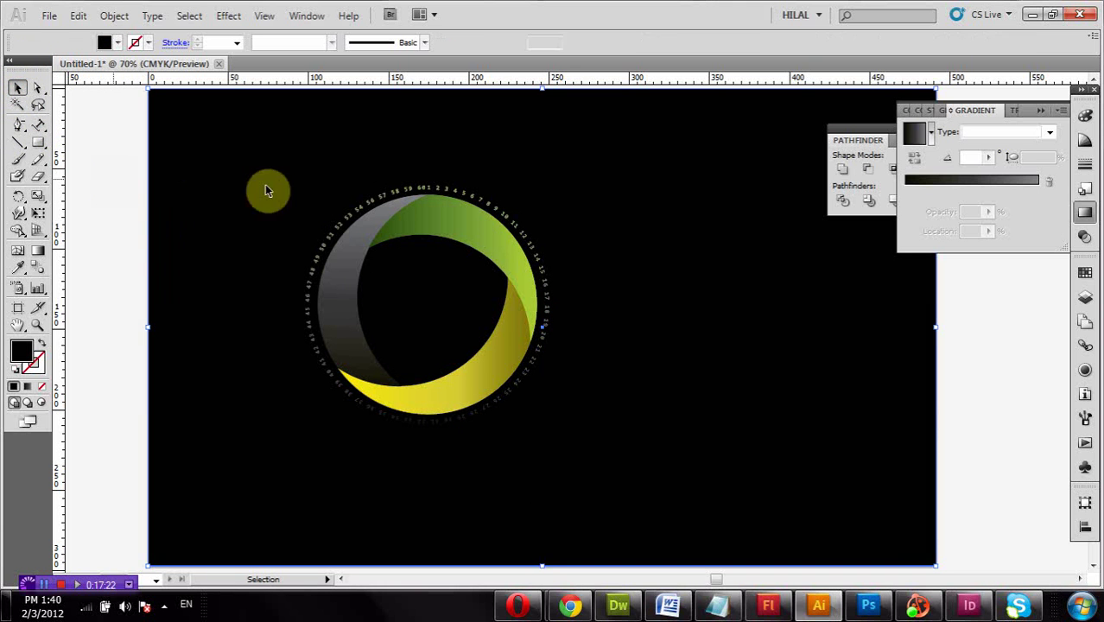
# Fill the numbered circle with a linear gradient ending in white at 73.9%, midpoint 47.9%.
pyautogui.click(496, 211)
pyautogui.press('.')
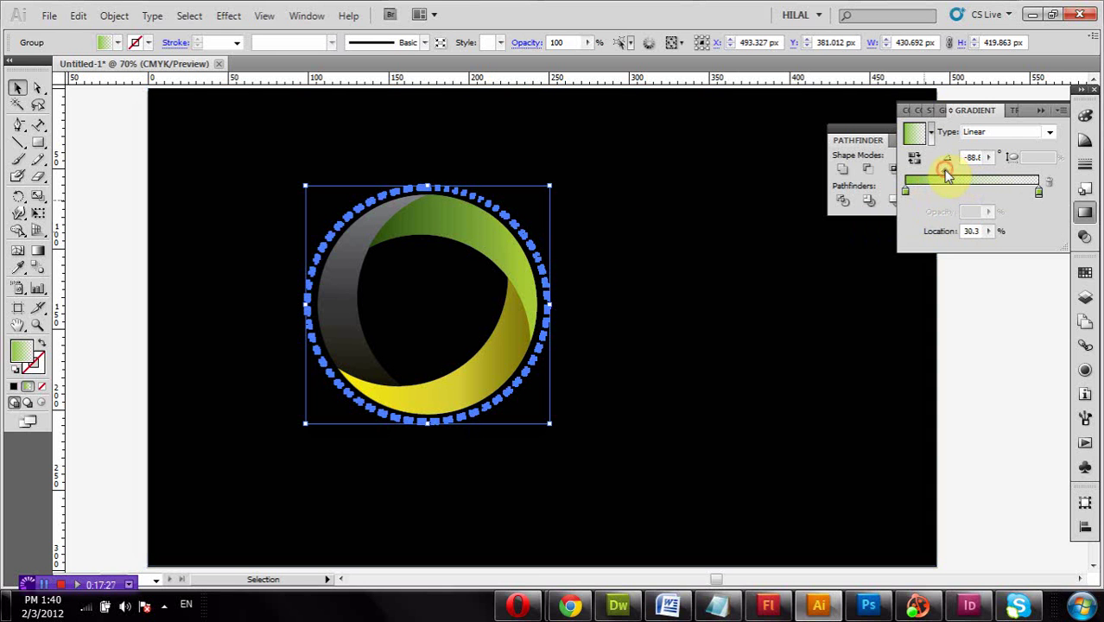
pyautogui.doubleClick(907, 193)
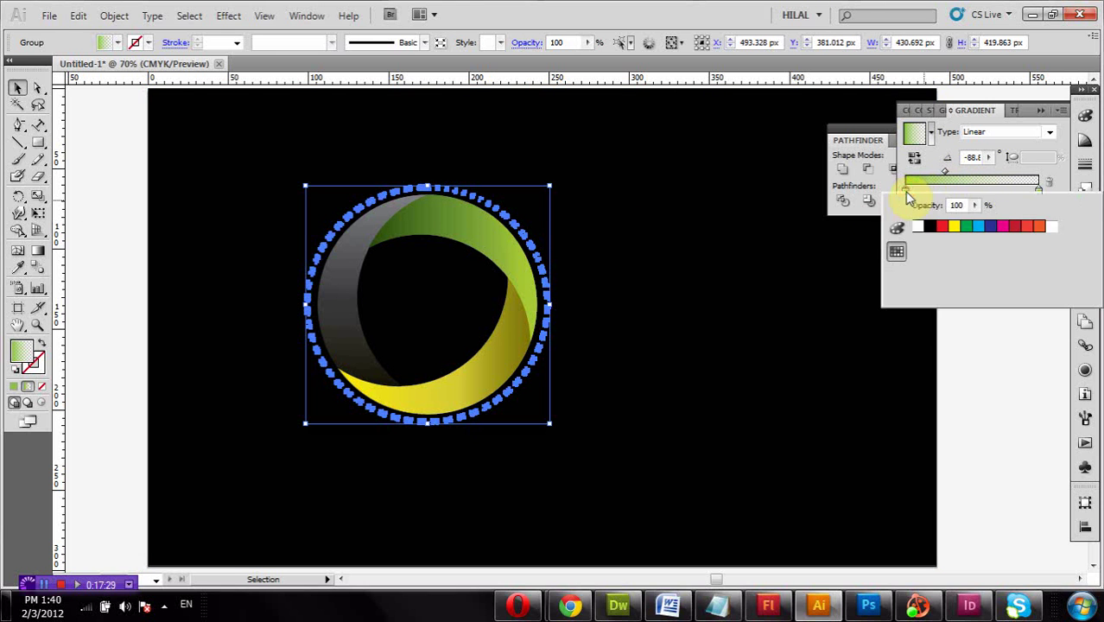
pyautogui.doubleClick(1039, 188)
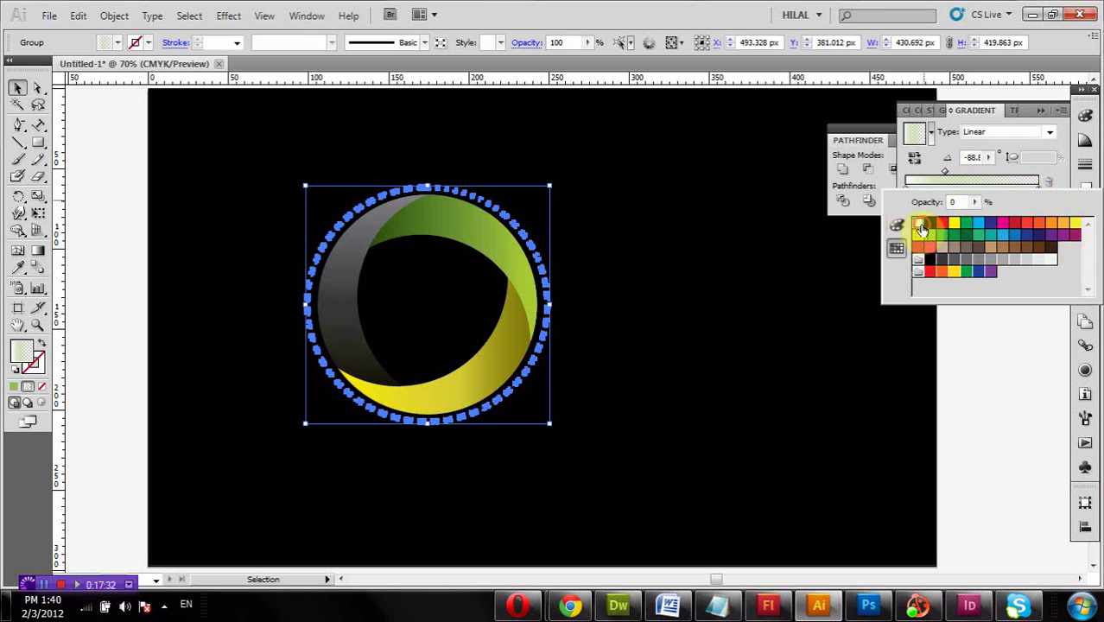
pyautogui.click(920, 229)
pyautogui.click(1032, 193)
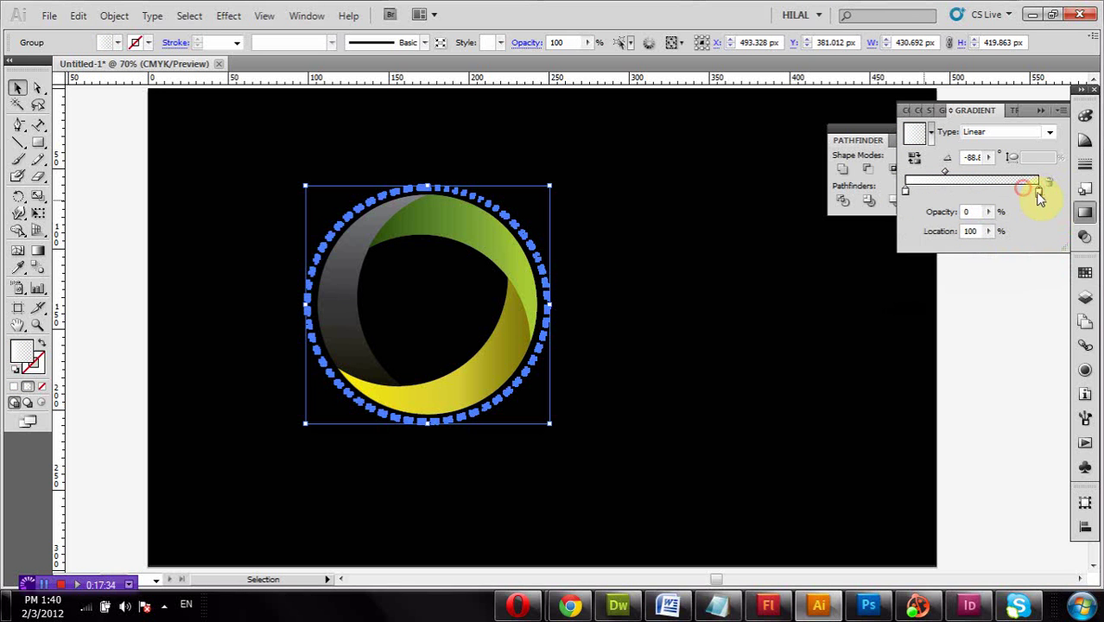
pyautogui.moveTo(1039, 190); pyautogui.dragTo(1003, 191)
pyautogui.moveTo(940, 177); pyautogui.dragTo(957, 179)
pyautogui.click(982, 350)
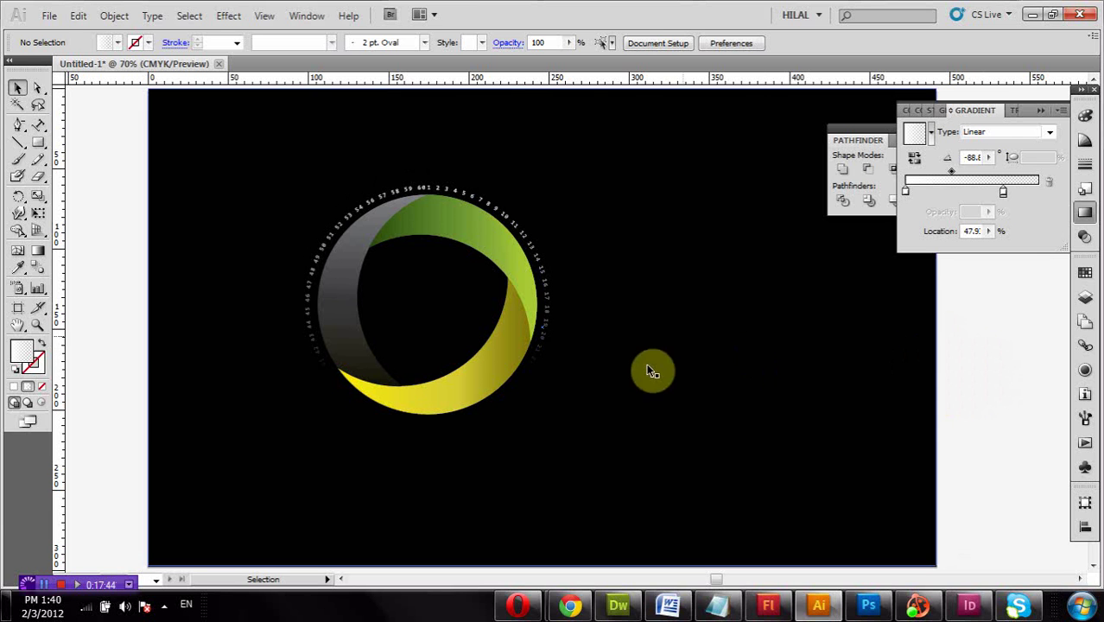
pyautogui.click(418, 225)
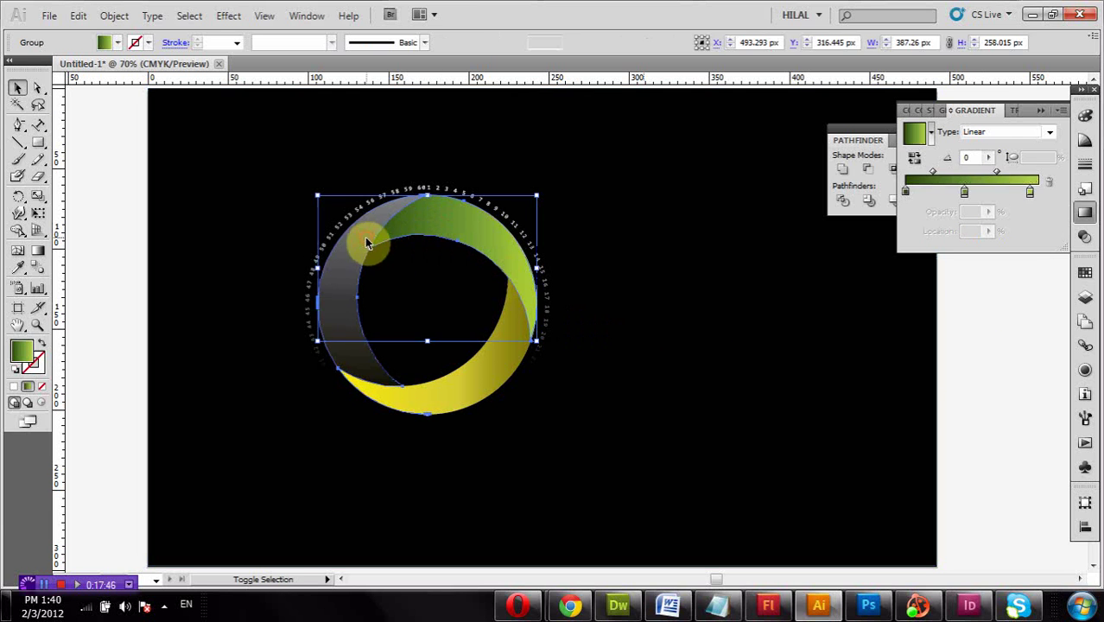
# Place a copy of the green and gray stripes below the ring.
pyautogui.keyDown('shift'); pyautogui.click(456, 380); pyautogui.keyUp('shift')
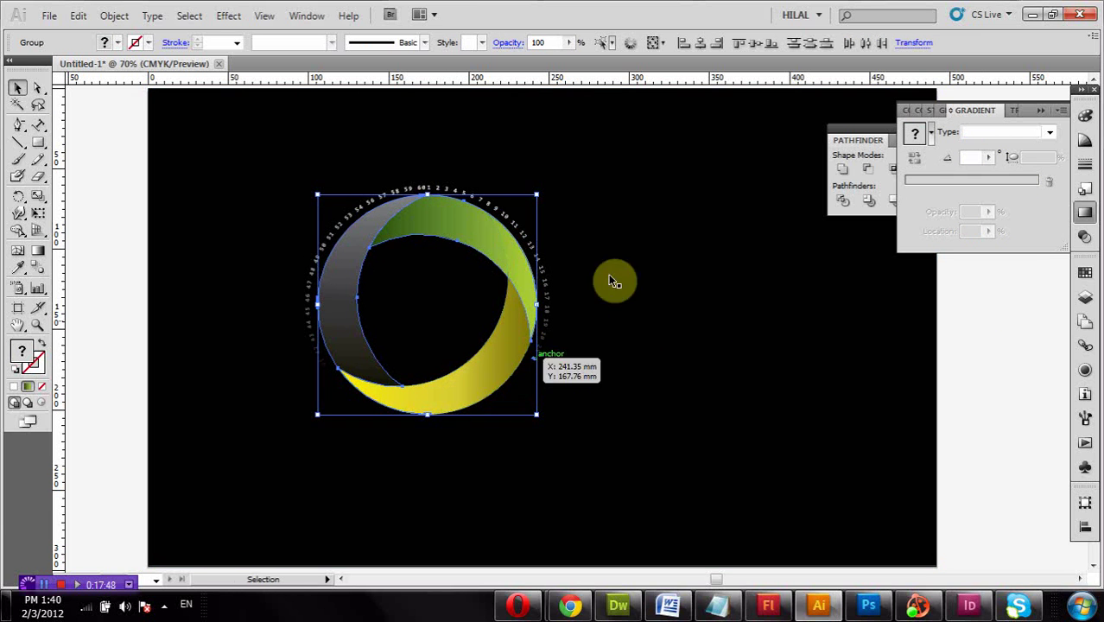
pyautogui.click(649, 233)
pyautogui.click(419, 226)
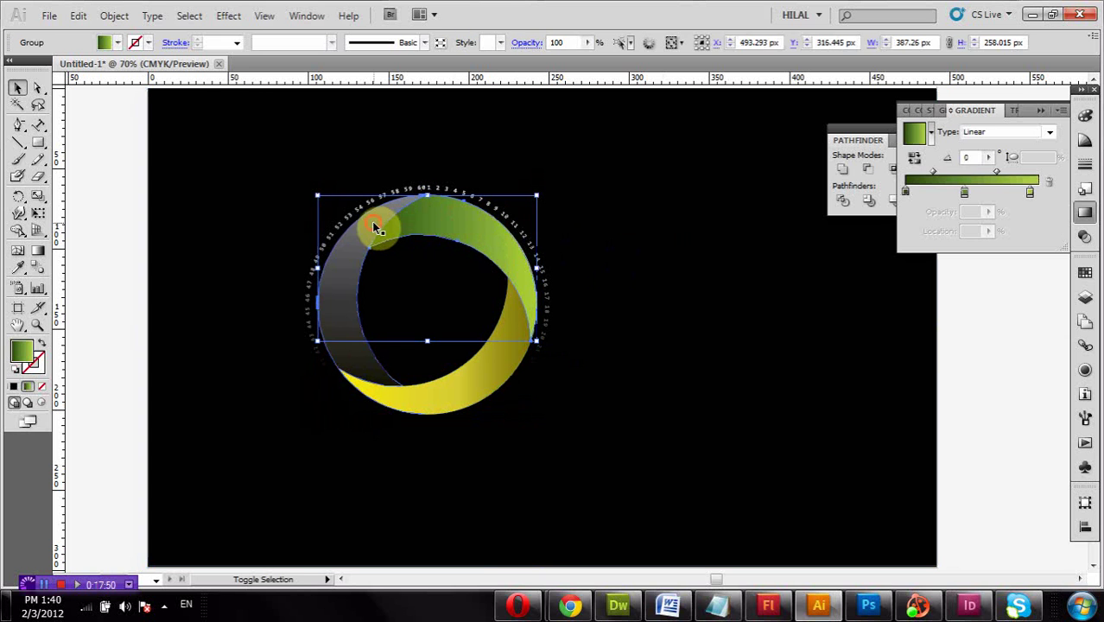
pyautogui.keyDown('shift'); pyautogui.click(382, 225); pyautogui.keyUp('shift')
pyautogui.moveTo(381, 250)
pyautogui.mouseDown()
pyautogui.moveTo(402, 417)
pyautogui.moveTo(391, 466)
pyautogui.mouseUp()
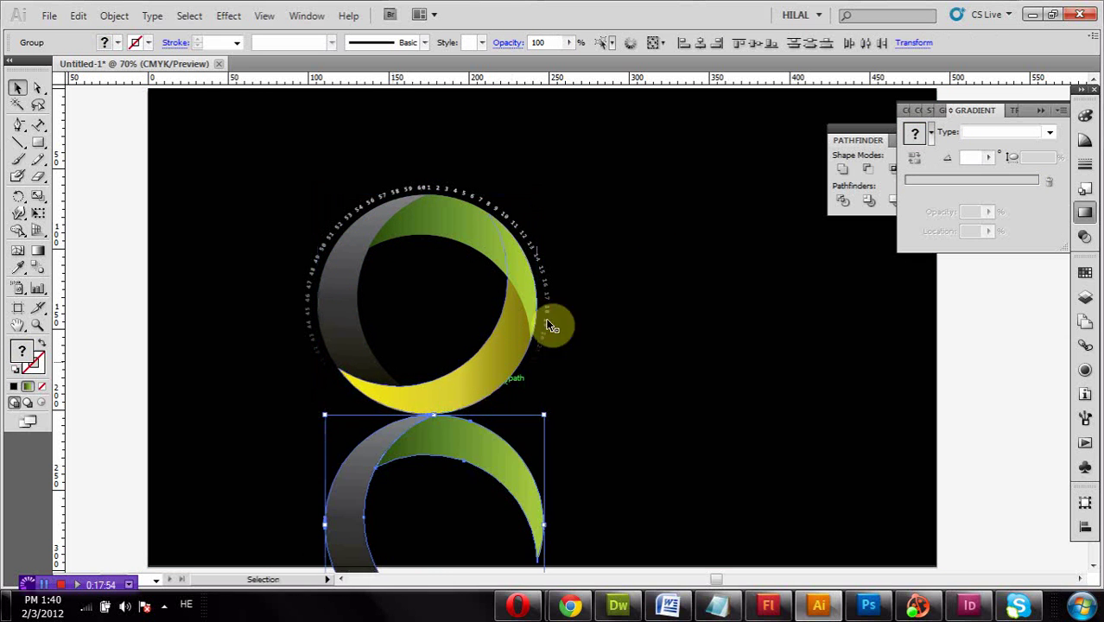
pyautogui.scroll(-1, 622, 266)
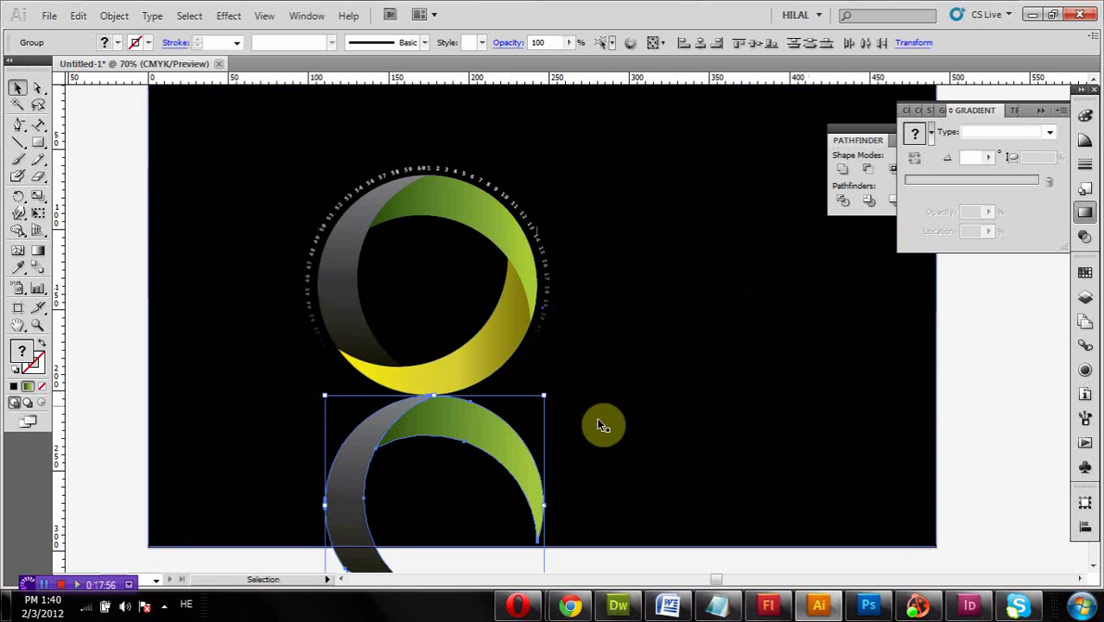
# Give the lower crescent group the ring's green gradient using the Eyedropper.
pyautogui.click(456, 439)
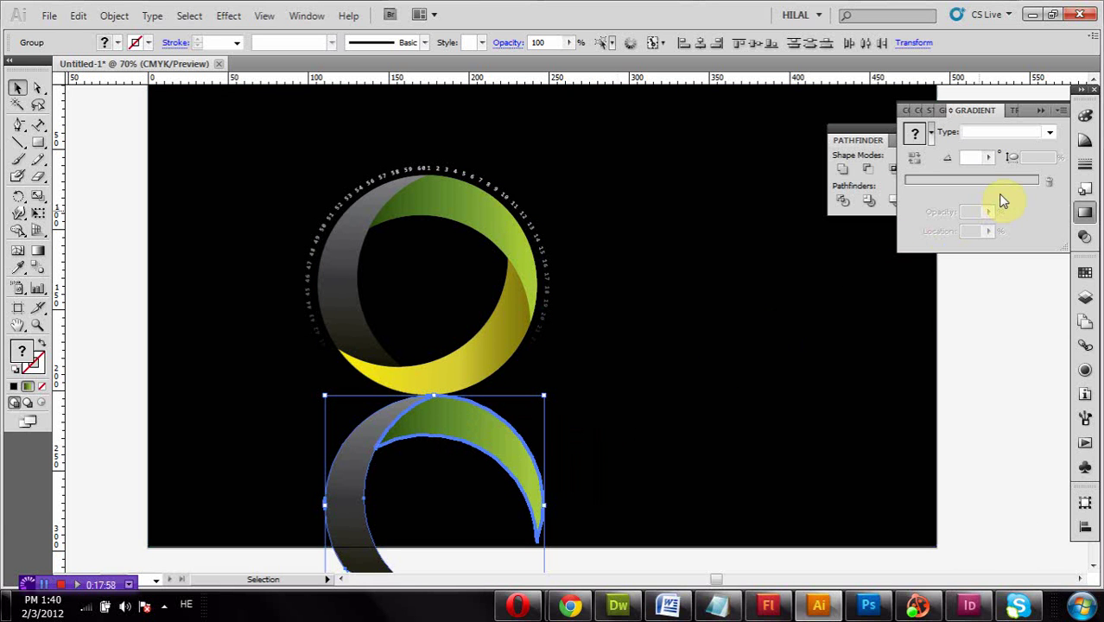
pyautogui.click(931, 137)
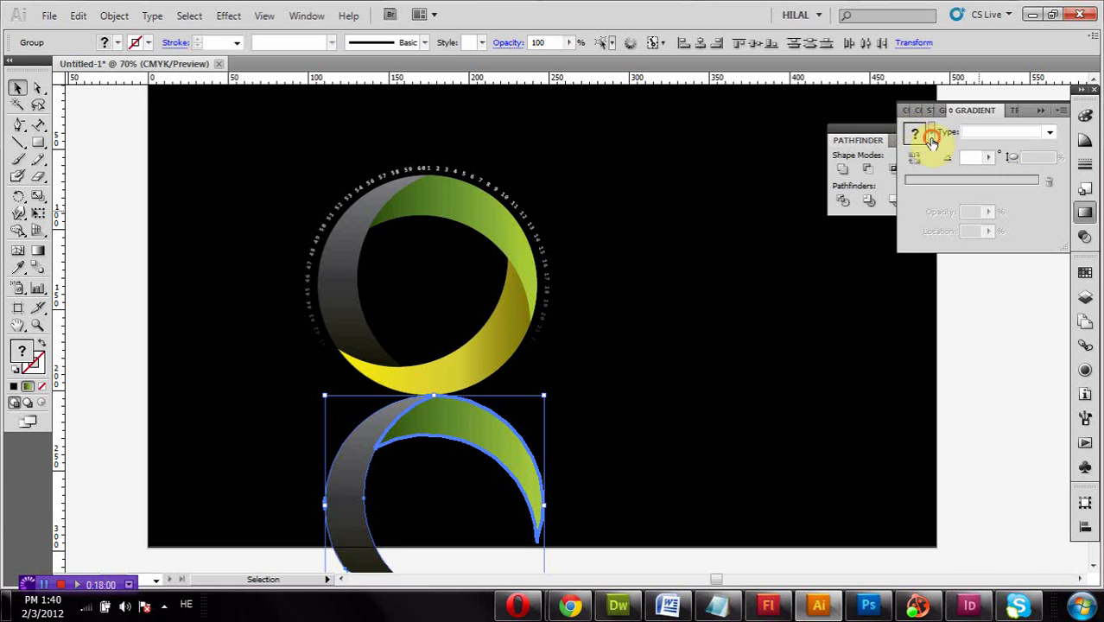
pyautogui.click(937, 164)
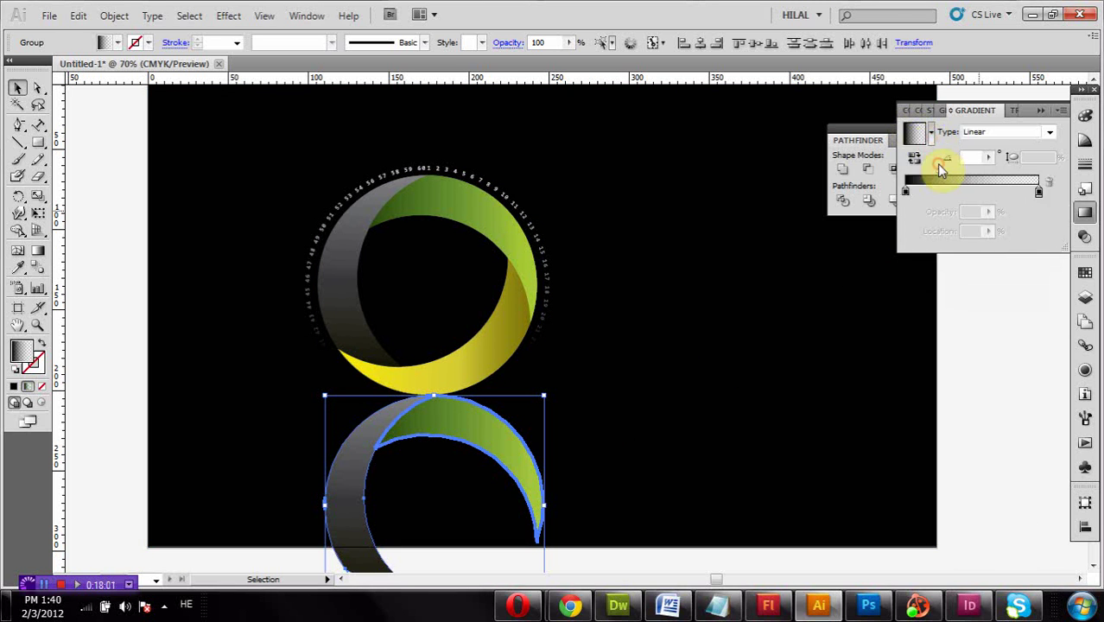
pyautogui.doubleClick(909, 195)
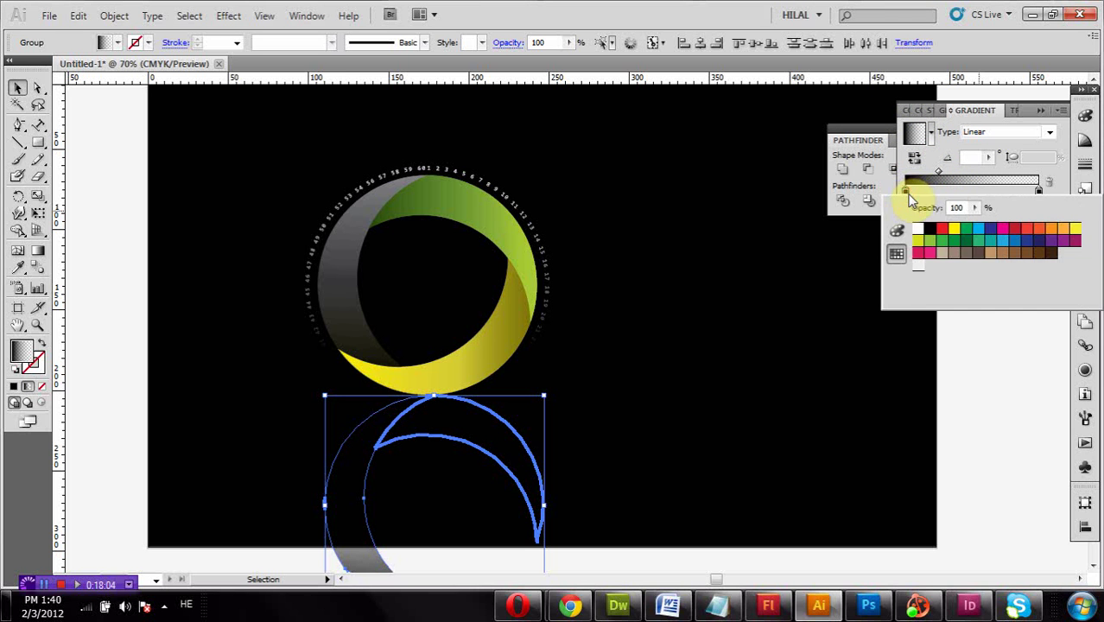
pyautogui.click(968, 363)
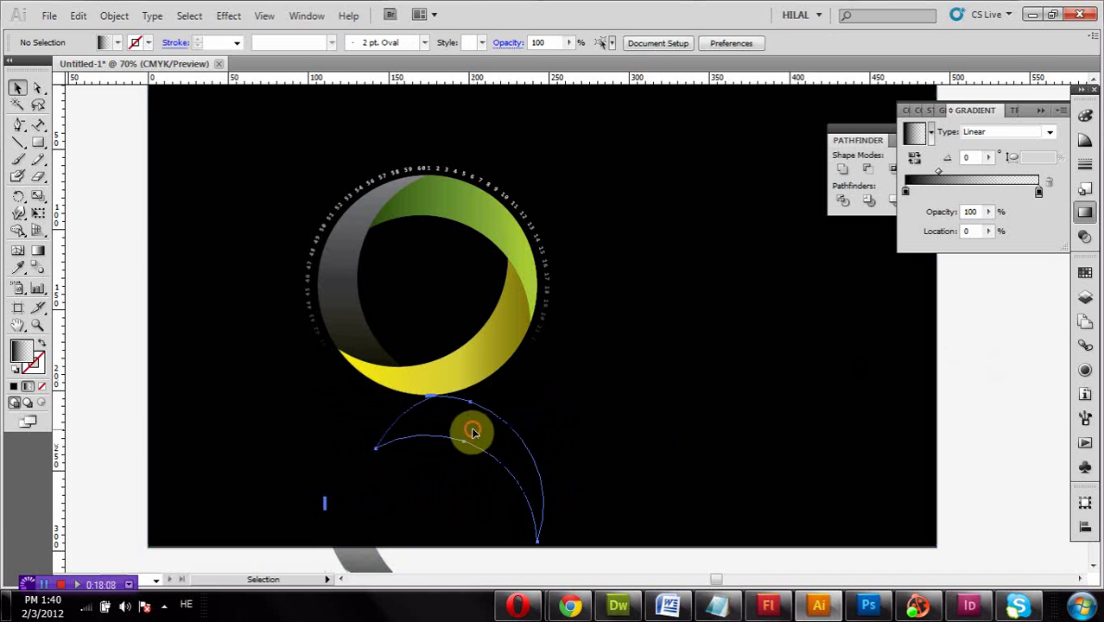
pyautogui.click(466, 445)
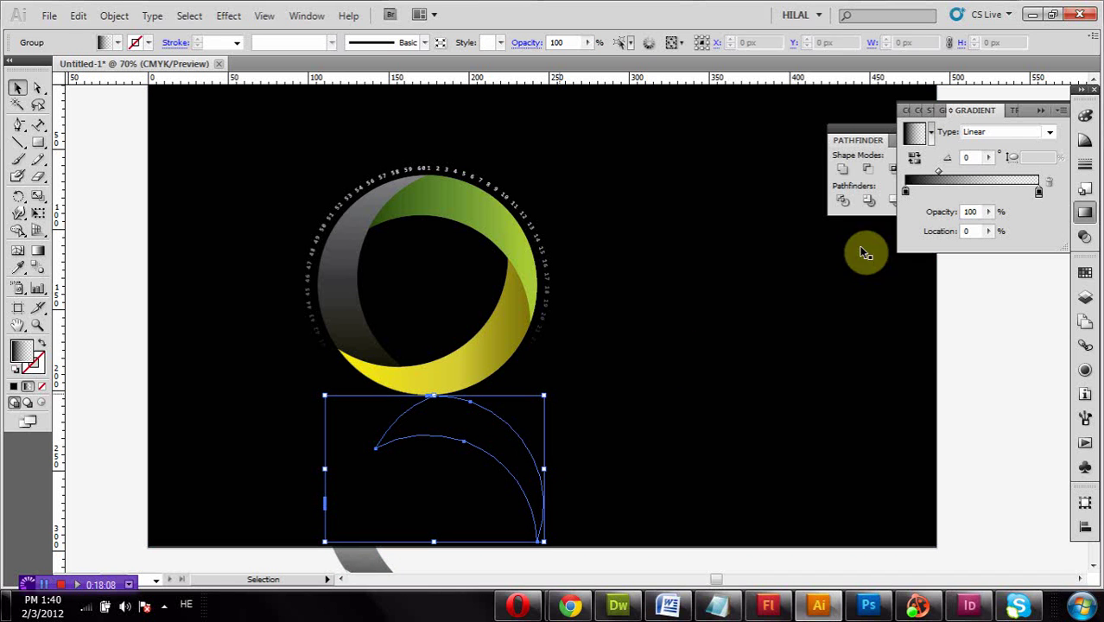
pyautogui.click(19, 268)
pyautogui.click(432, 187)
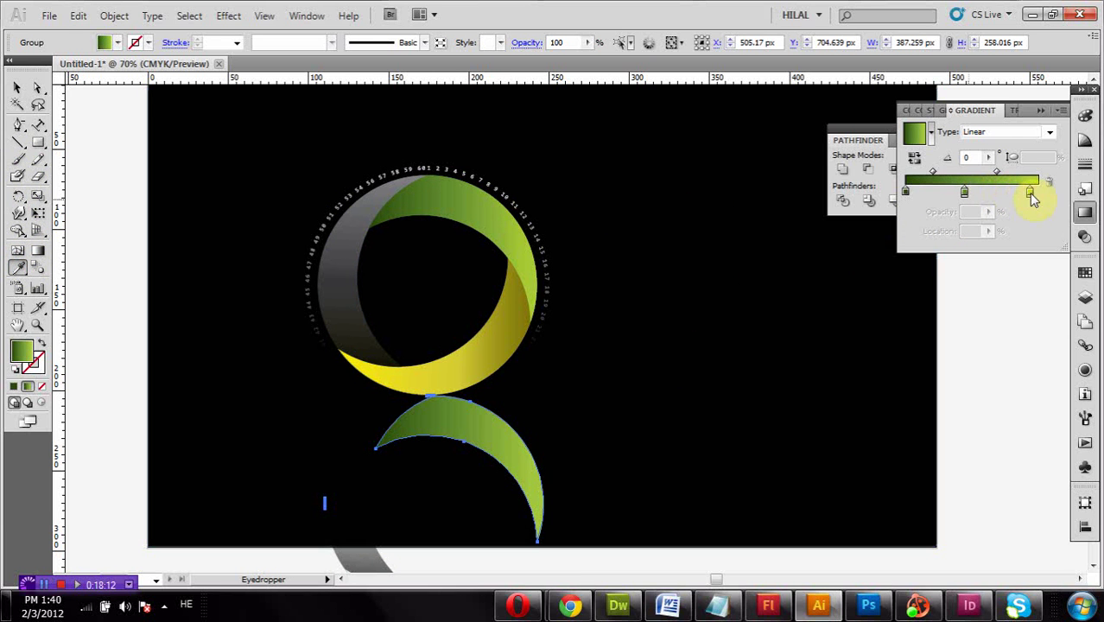
# Set the crescent gradient to run from yellow-green to a 0% opacity end stop.
pyautogui.moveTo(1033, 192); pyautogui.dragTo(1024, 218)
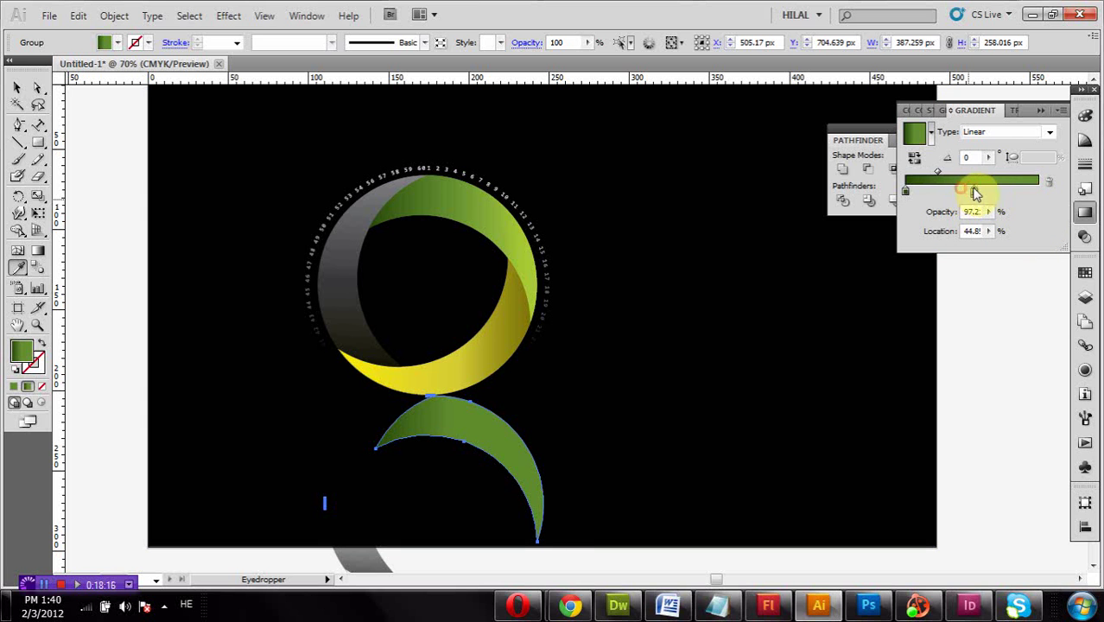
pyautogui.moveTo(974, 192); pyautogui.dragTo(1039, 195)
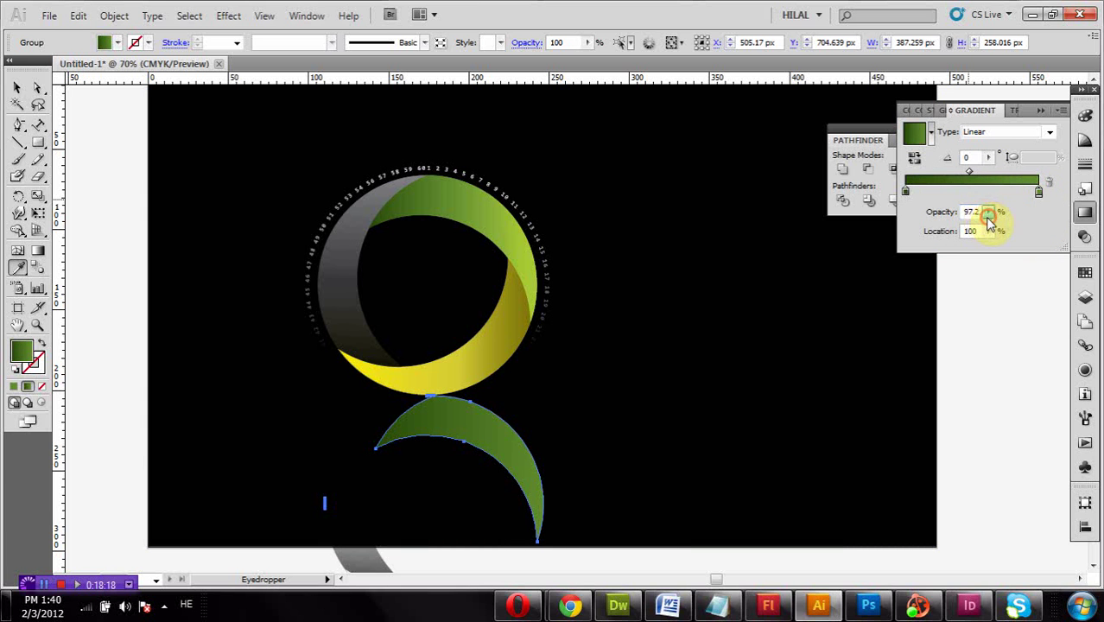
pyautogui.moveTo(985, 226); pyautogui.dragTo(814, 229)
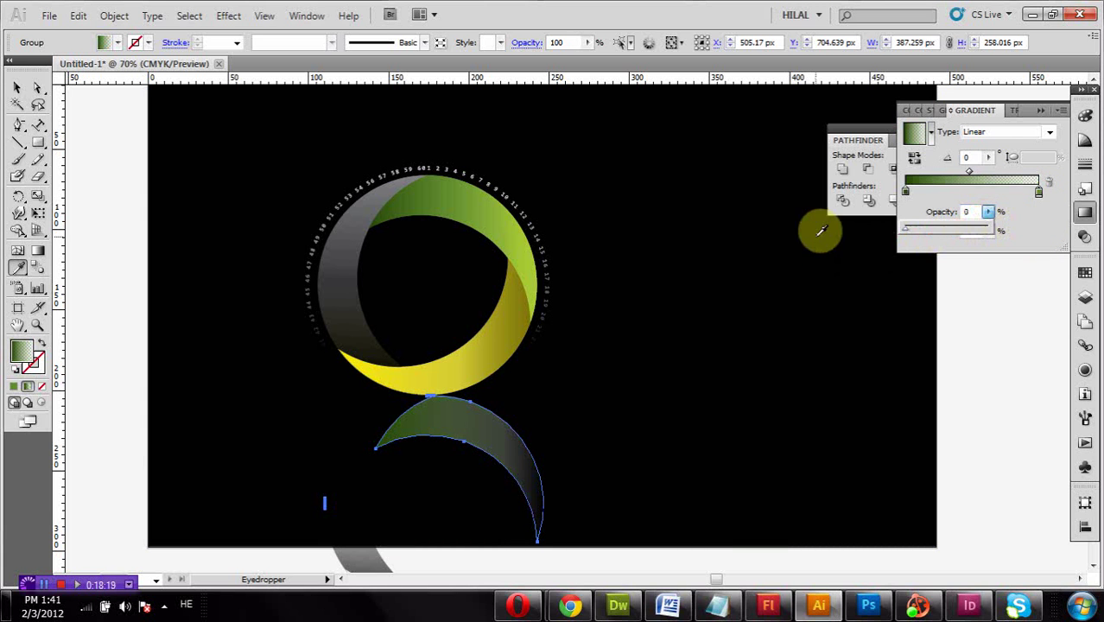
pyautogui.click(969, 170)
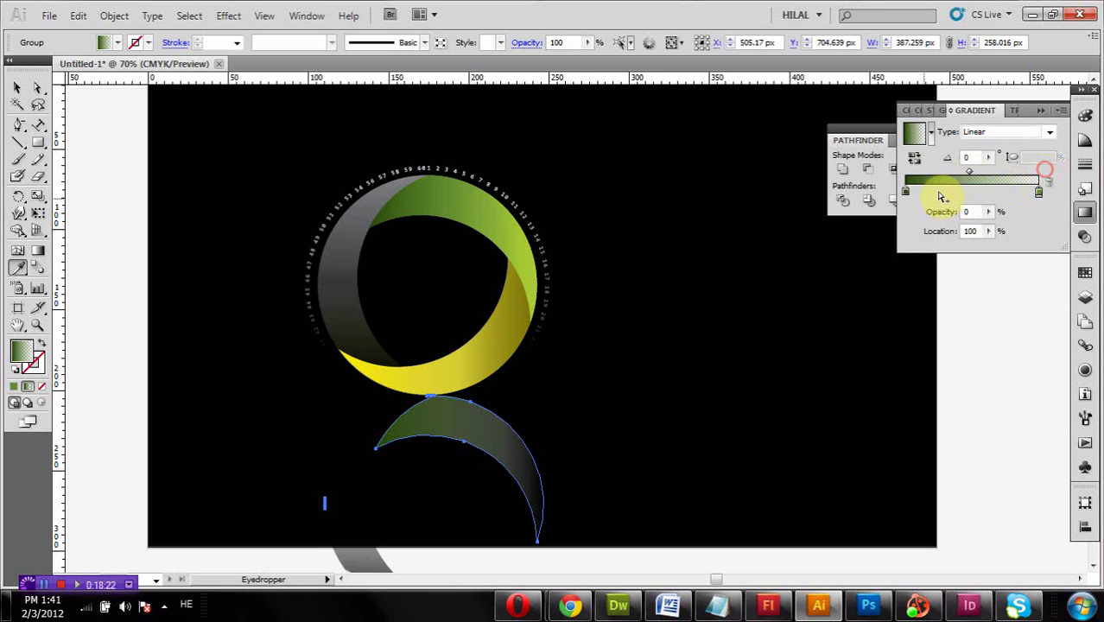
pyautogui.doubleClick(906, 191)
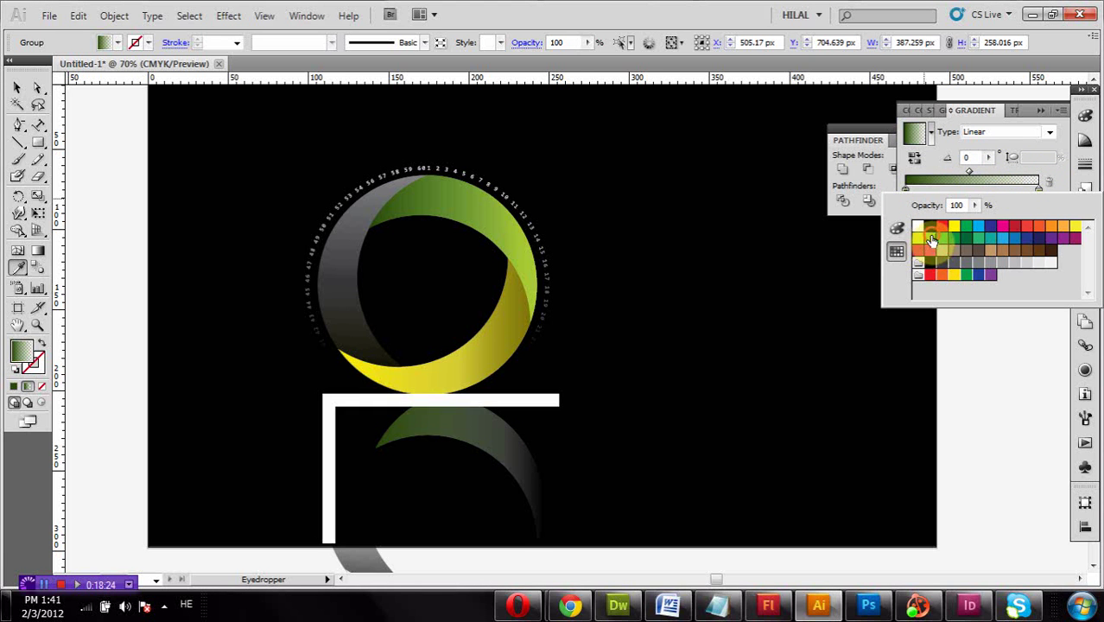
pyautogui.click(929, 239)
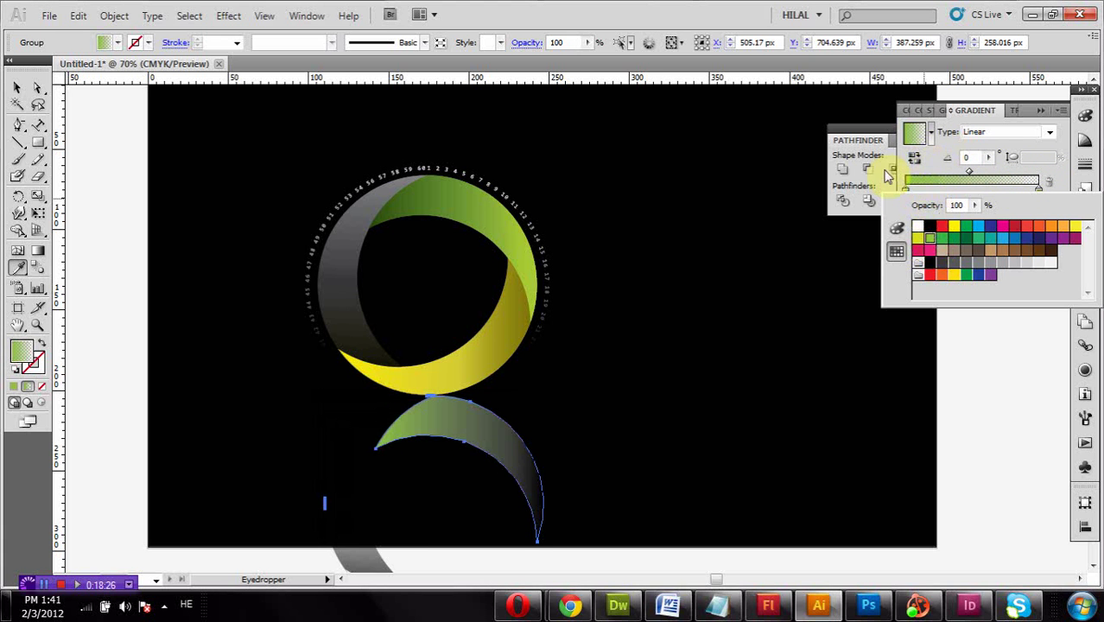
pyautogui.click(991, 159)
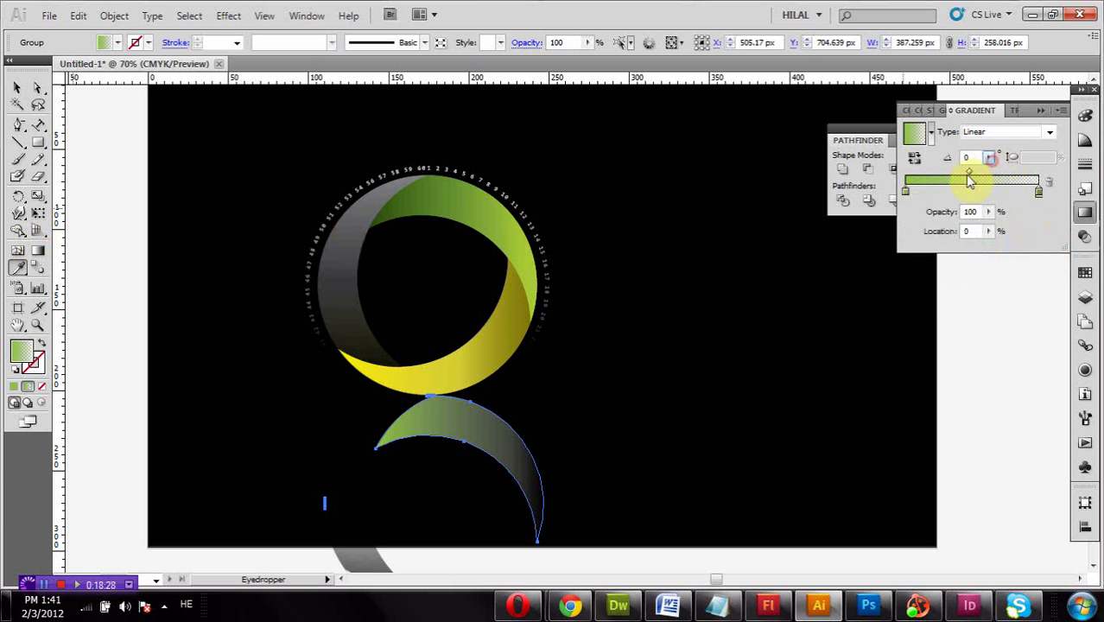
# Rotate the crescent gradient and adjust its stops and midpoint so more stays green.
pyautogui.click(988, 158)
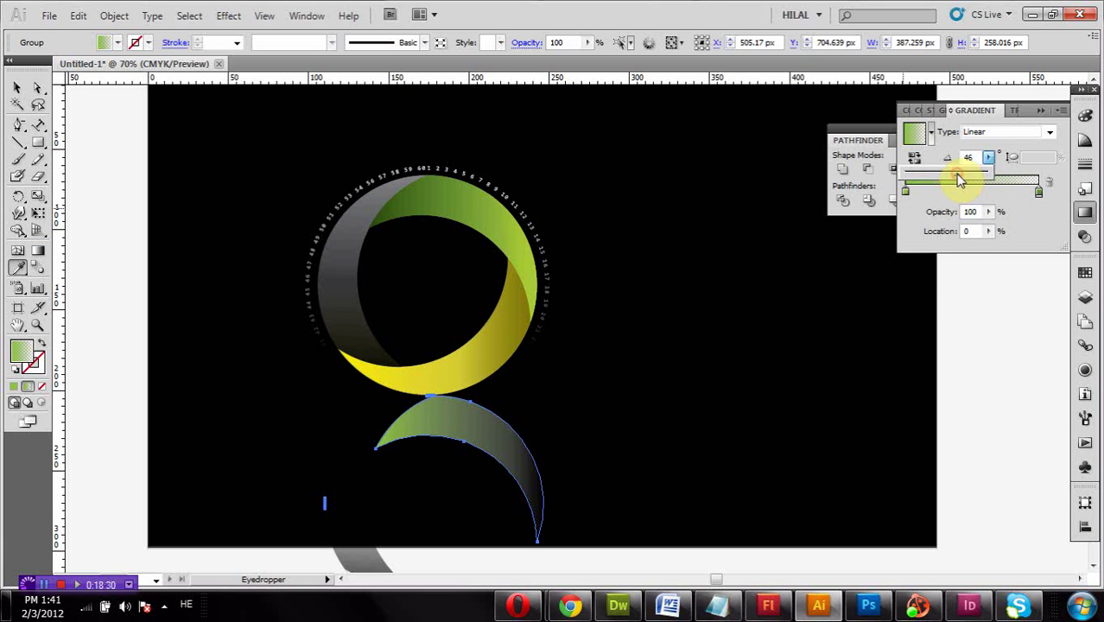
pyautogui.moveTo(957, 173); pyautogui.dragTo(933, 174)
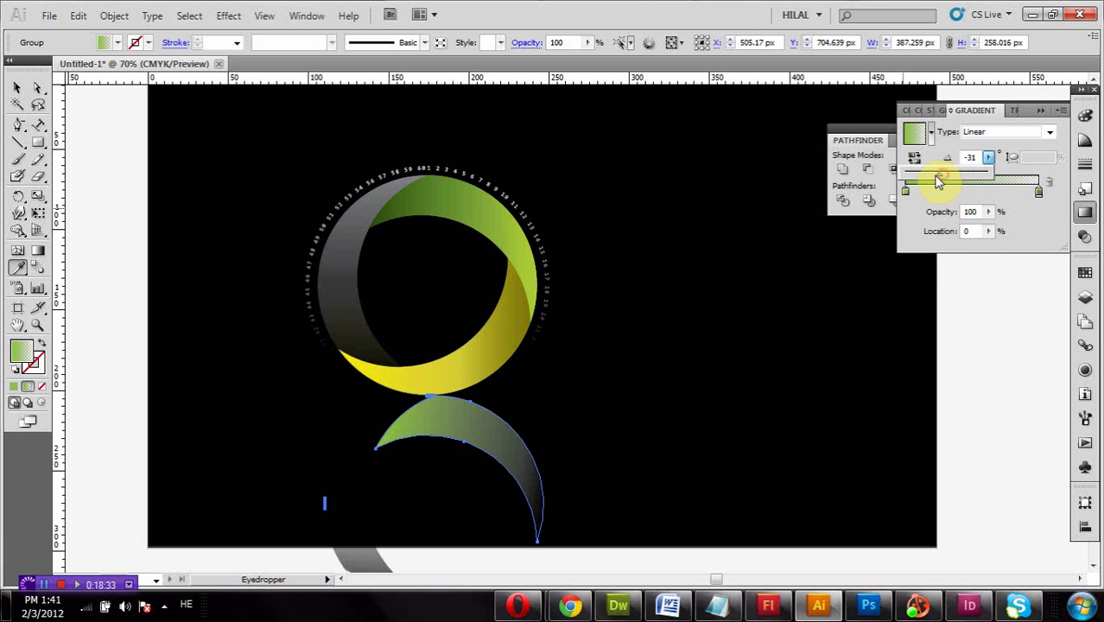
pyautogui.click(1038, 191)
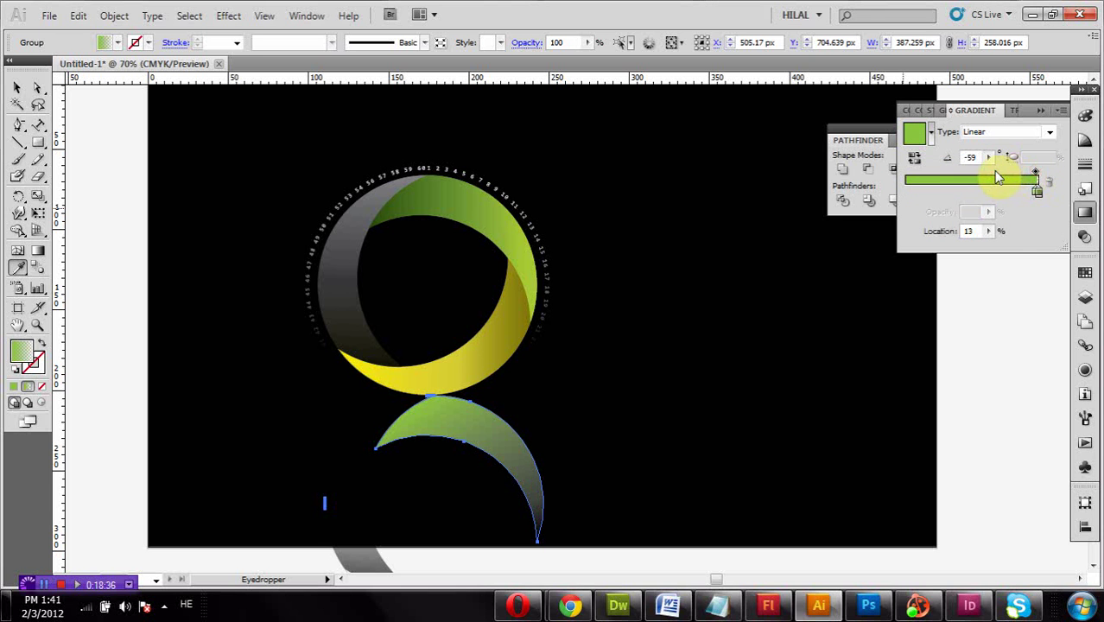
pyautogui.moveTo(993, 168); pyautogui.dragTo(1041, 179)
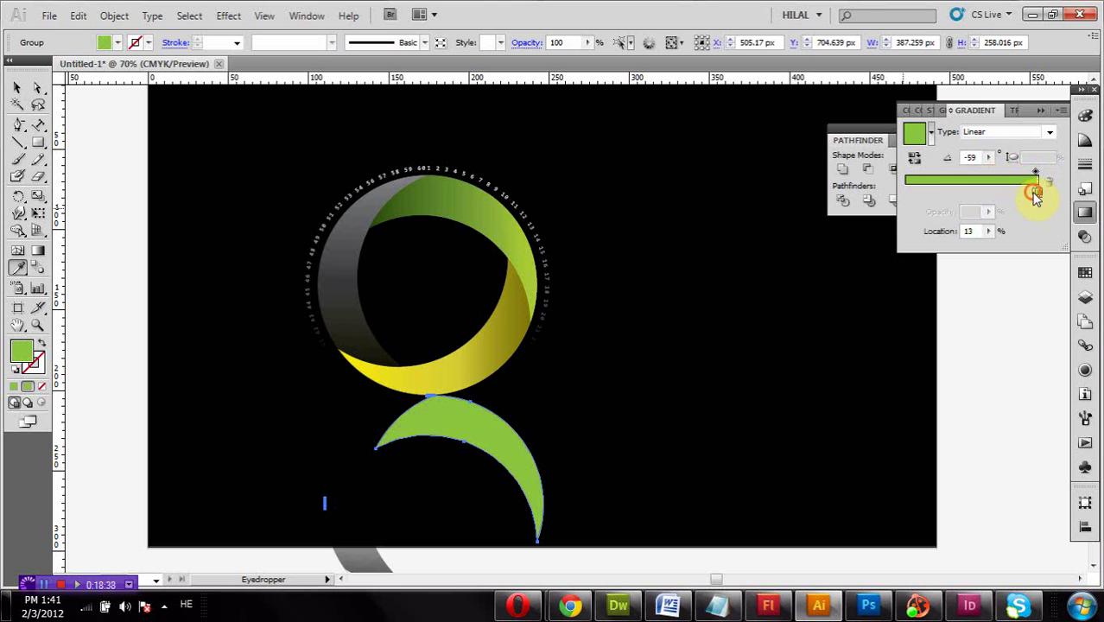
pyautogui.click(1036, 192)
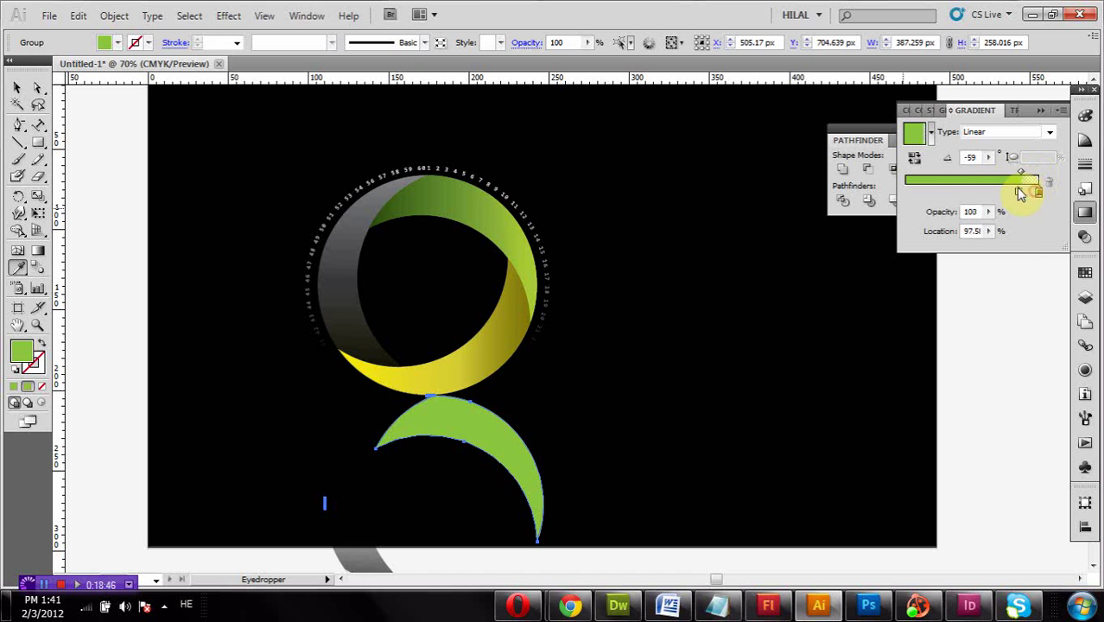
pyautogui.moveTo(1036, 191)
pyautogui.mouseDown()
pyautogui.moveTo(939, 190)
pyautogui.moveTo(1000, 172)
pyautogui.mouseUp()
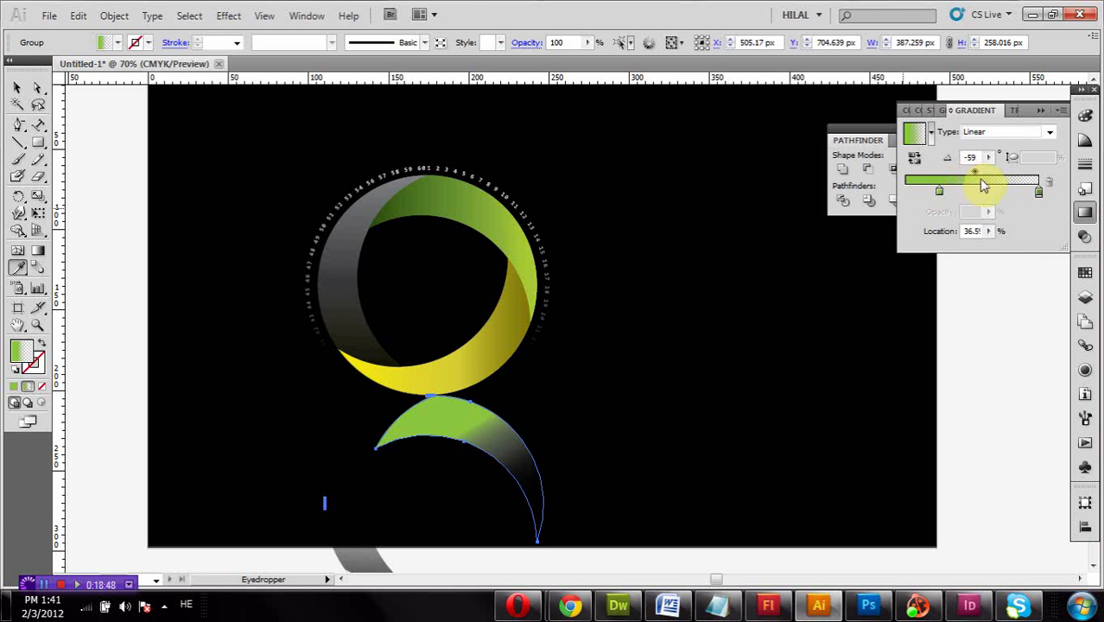
pyautogui.moveTo(940, 191); pyautogui.dragTo(903, 190)
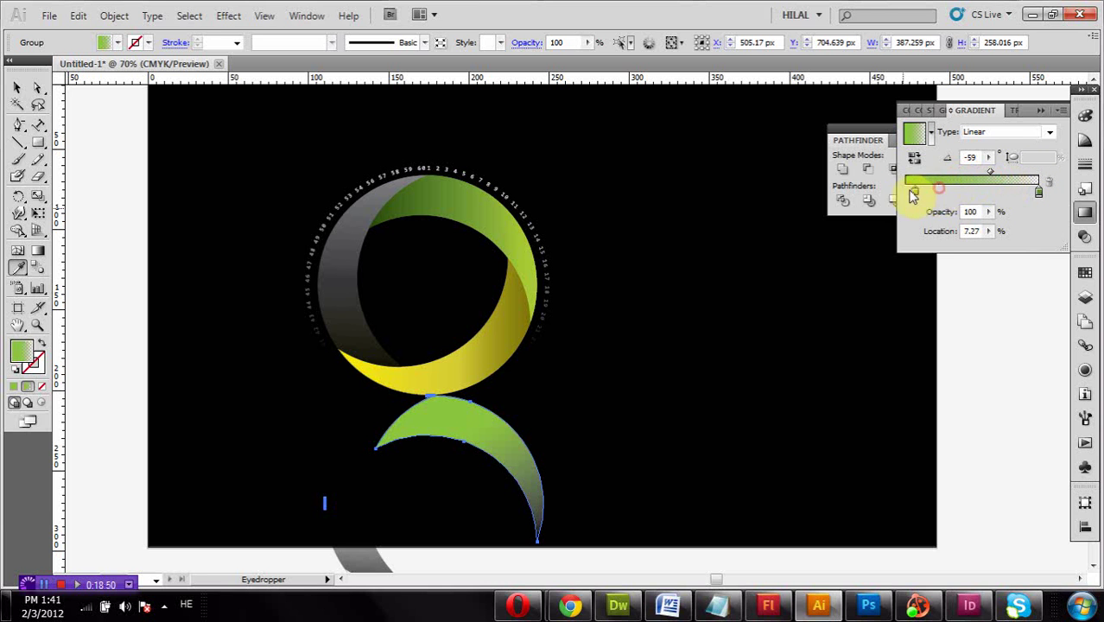
pyautogui.moveTo(986, 176); pyautogui.dragTo(929, 176)
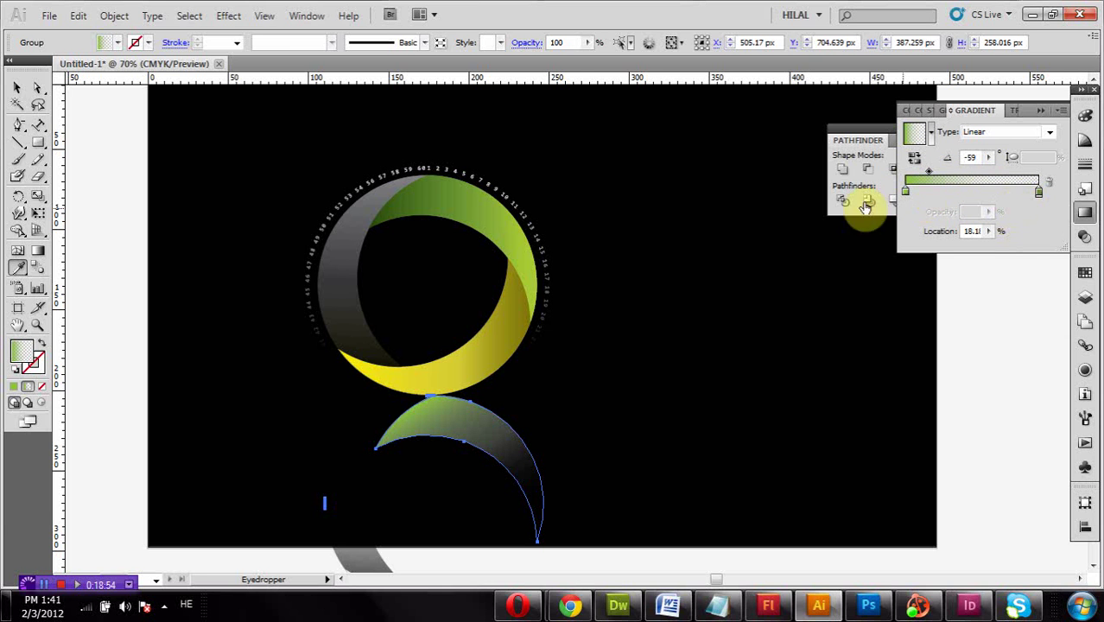
# Set the gradient angle to 92° and reverse it so green sits at the top.
pyautogui.click(989, 157)
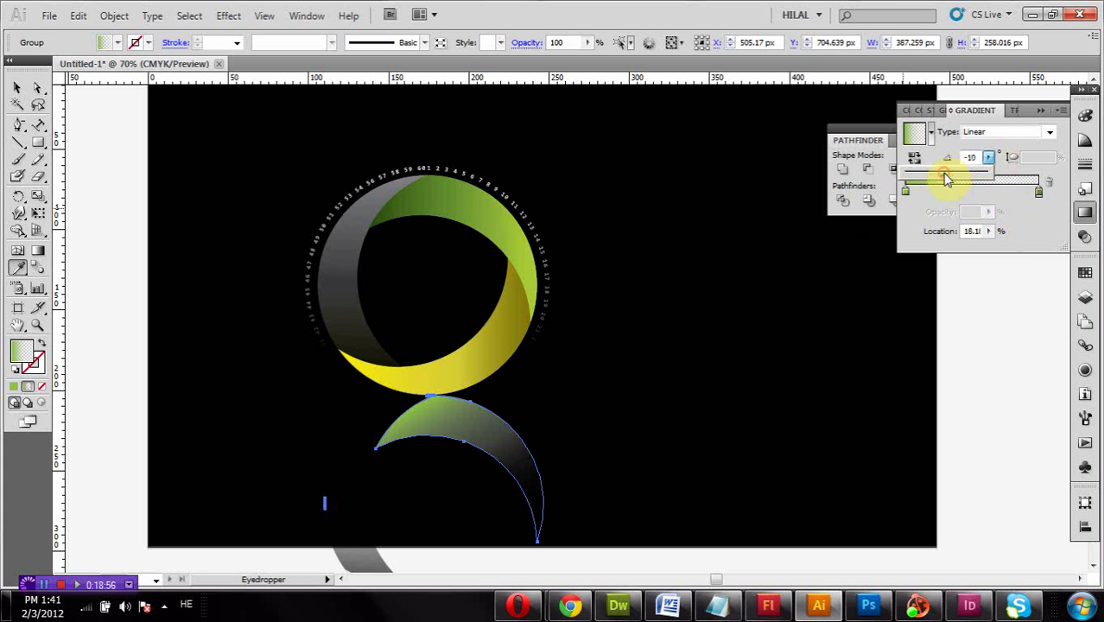
pyautogui.moveTo(947, 179); pyautogui.dragTo(971, 179)
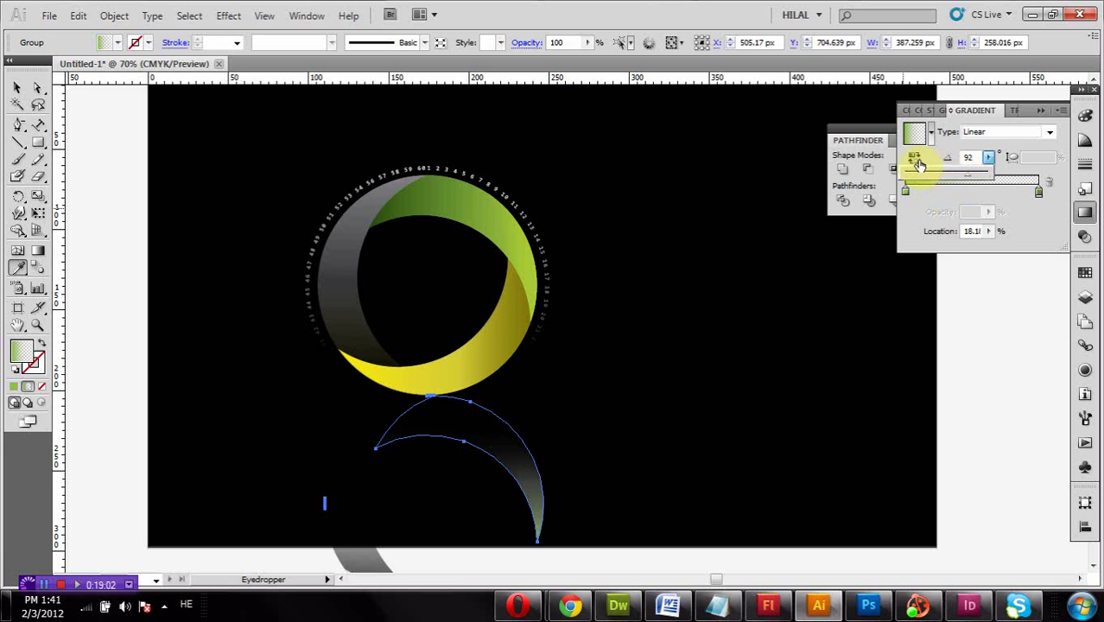
pyautogui.click(919, 165)
pyautogui.click(916, 164)
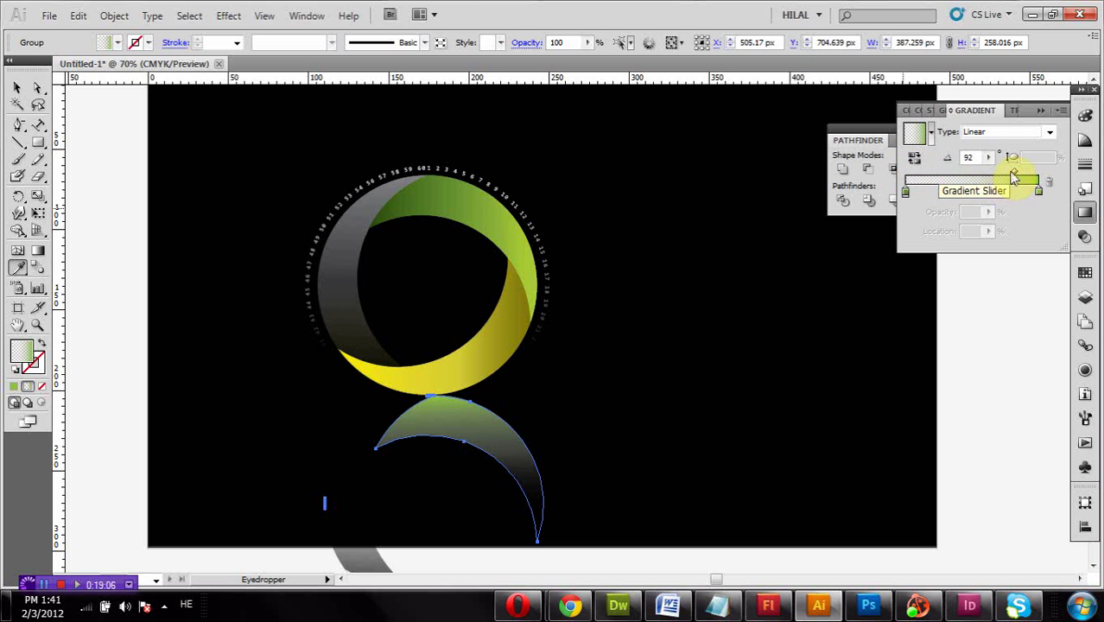
pyautogui.moveTo(1013, 175); pyautogui.dragTo(1021, 177)
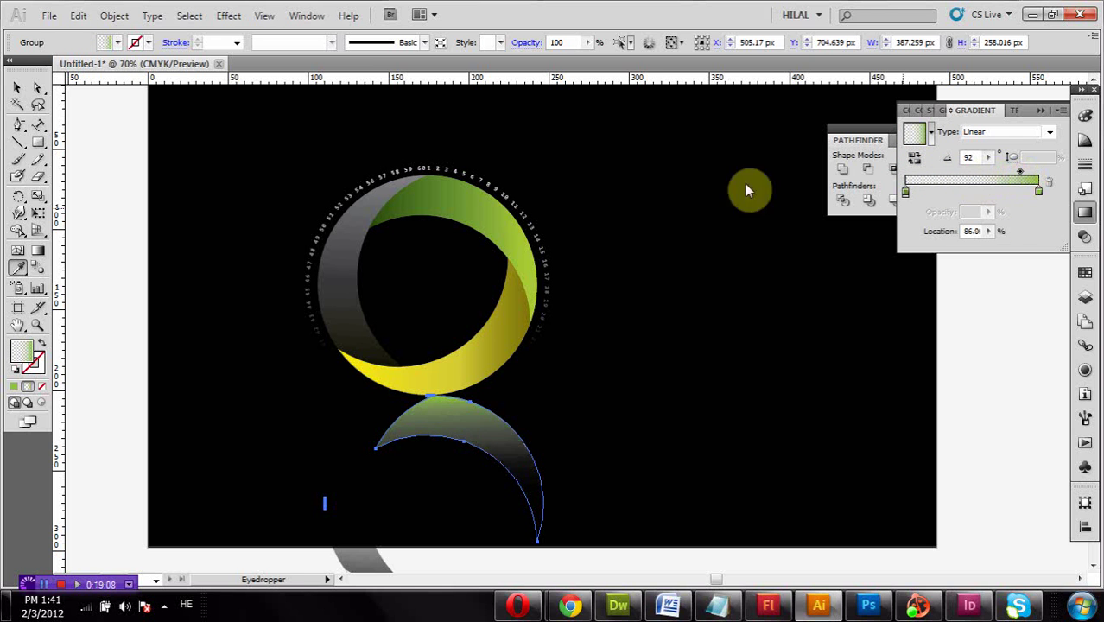
pyautogui.click(17, 89)
# Dim the reflected crescent group to about 32% opacity.
pyautogui.click(90, 101)
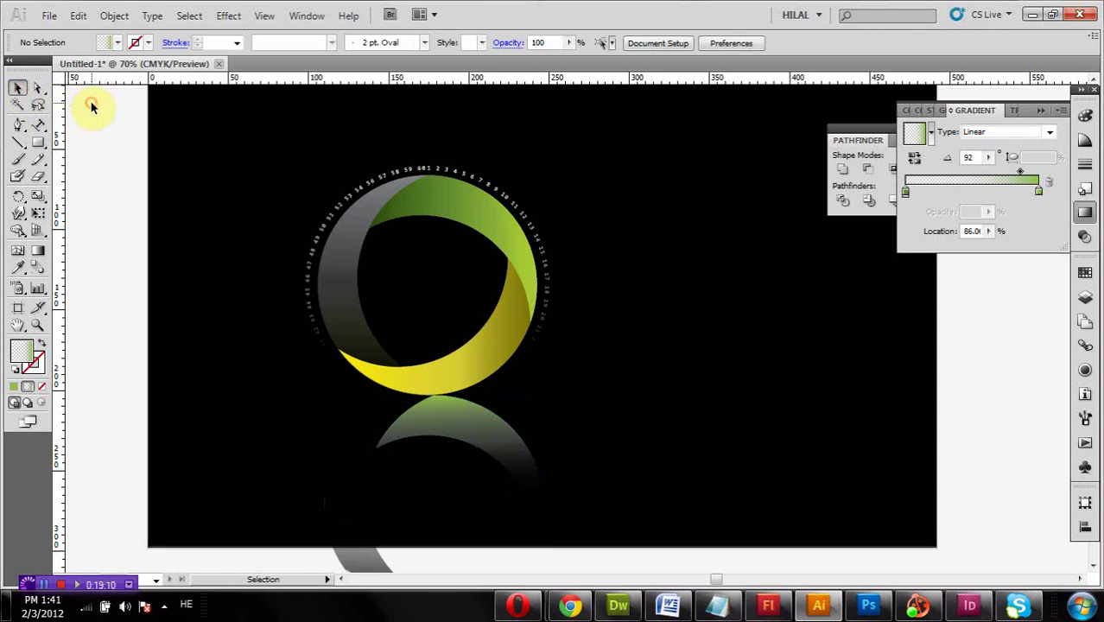
pyautogui.click(421, 410)
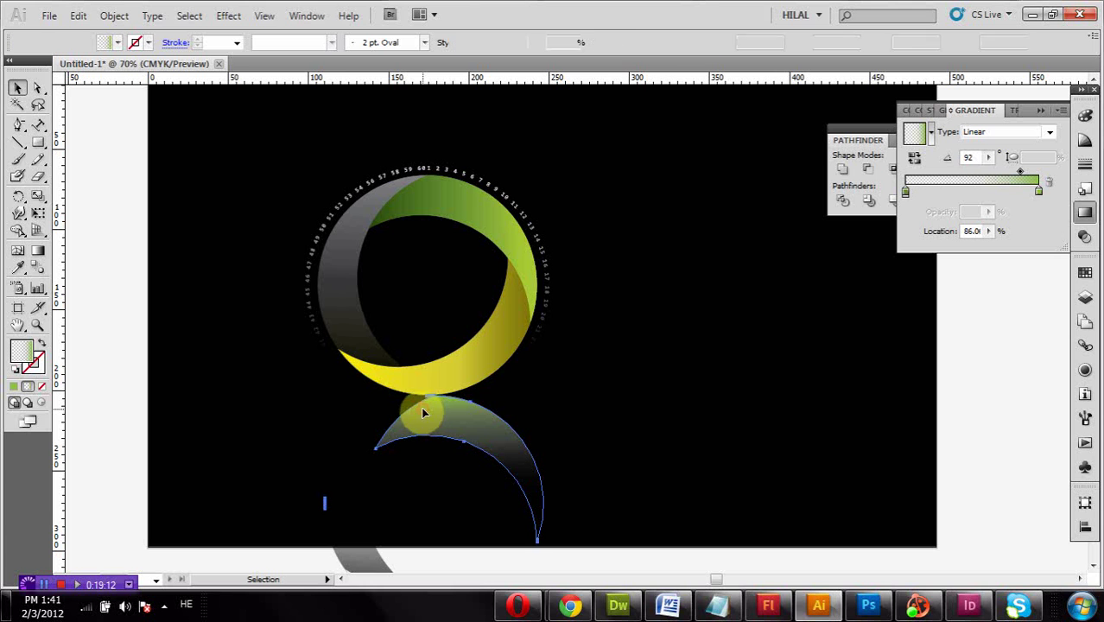
pyautogui.click(587, 42)
pyautogui.moveTo(590, 57); pyautogui.dragTo(530, 58)
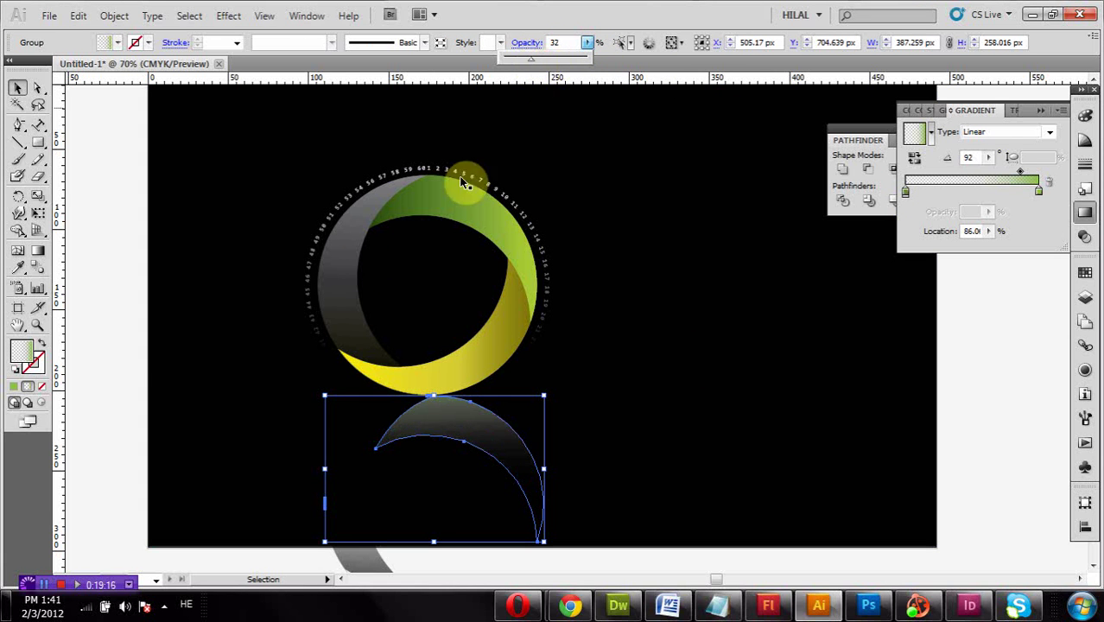
pyautogui.click(114, 250)
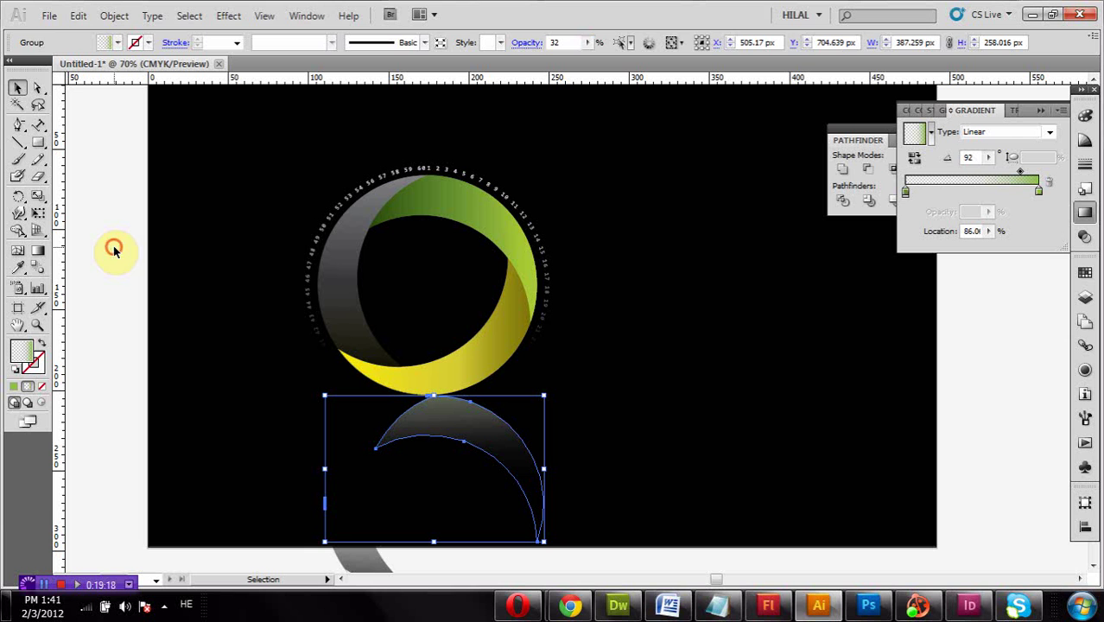
pyautogui.click(113, 250)
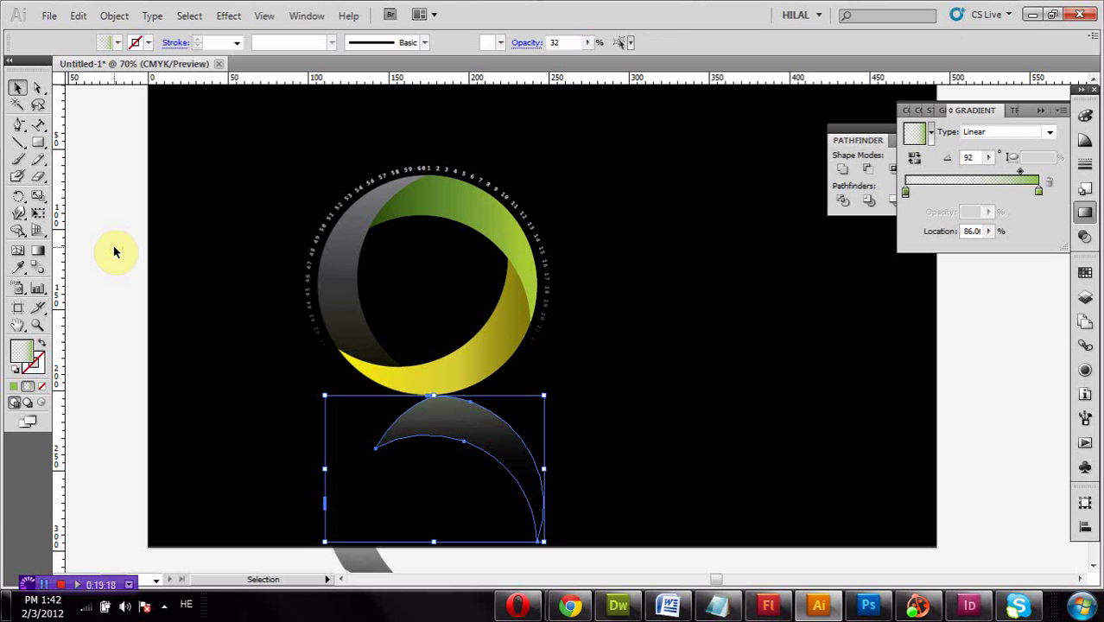
# Recolour the reflection's gradient stops yellow-green, fading to 0% opacity at the left.
pyautogui.click(443, 370)
pyautogui.click(439, 411)
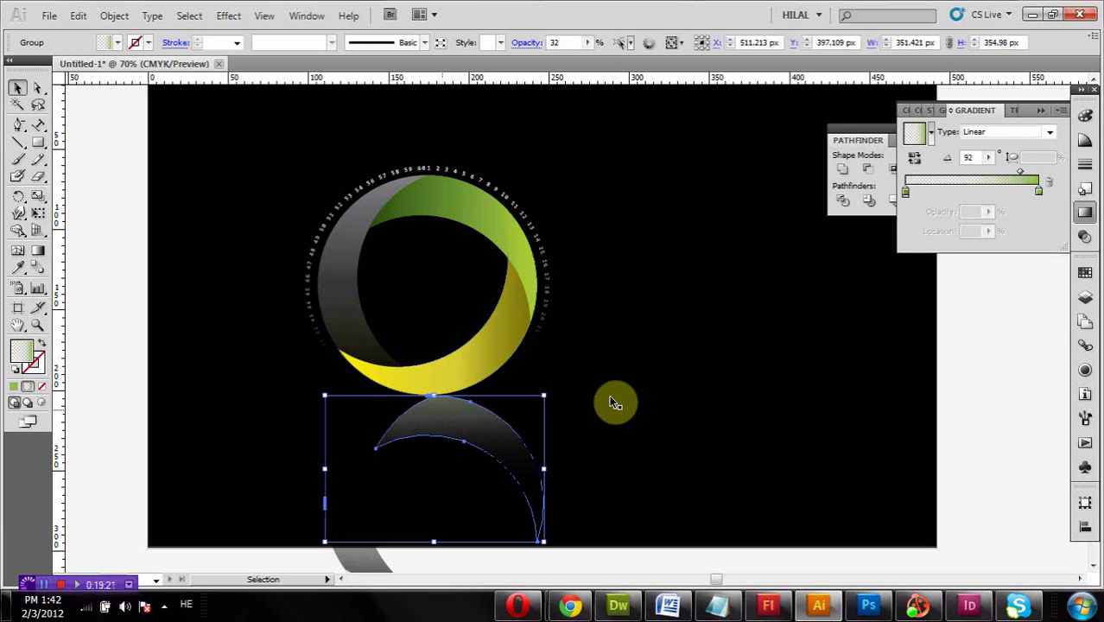
pyautogui.doubleClick(1039, 193)
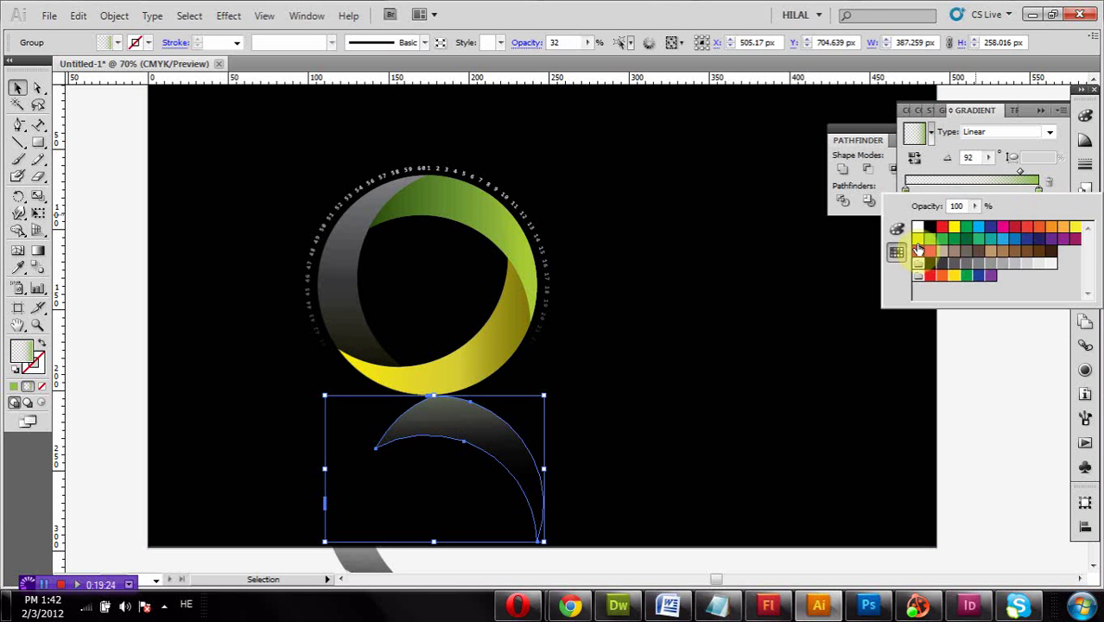
pyautogui.click(918, 241)
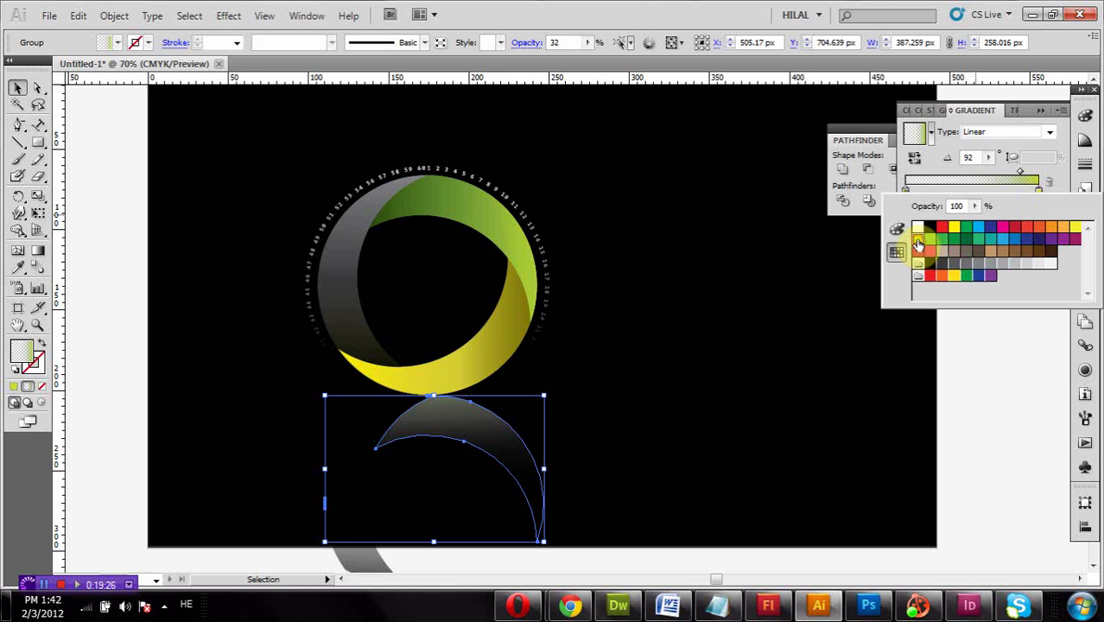
pyautogui.click(1015, 172)
pyautogui.click(1009, 170)
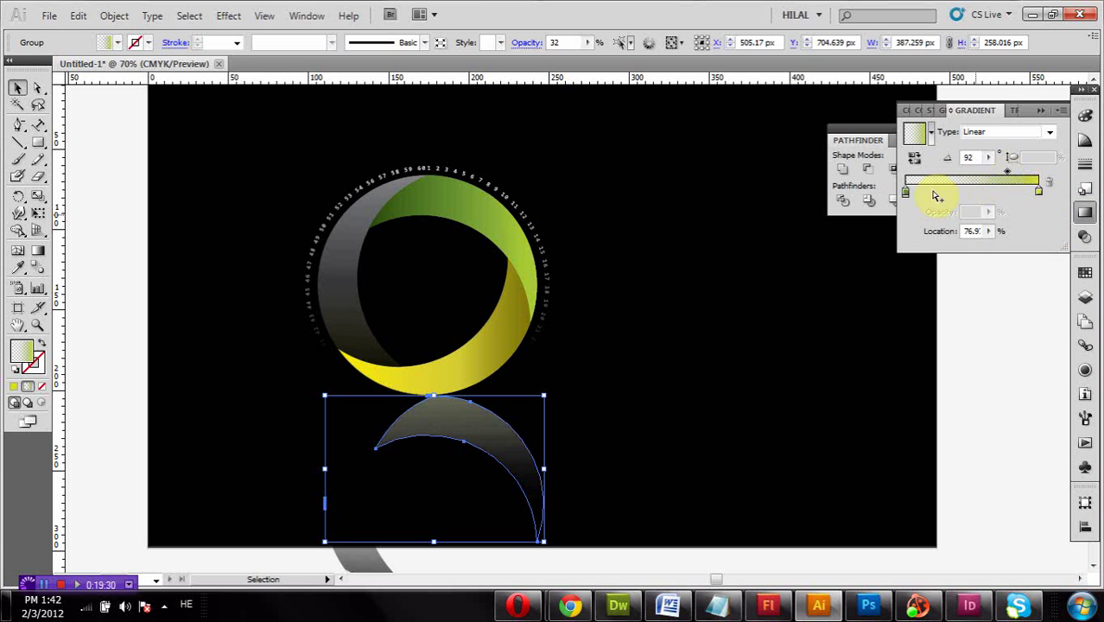
pyautogui.doubleClick(905, 193)
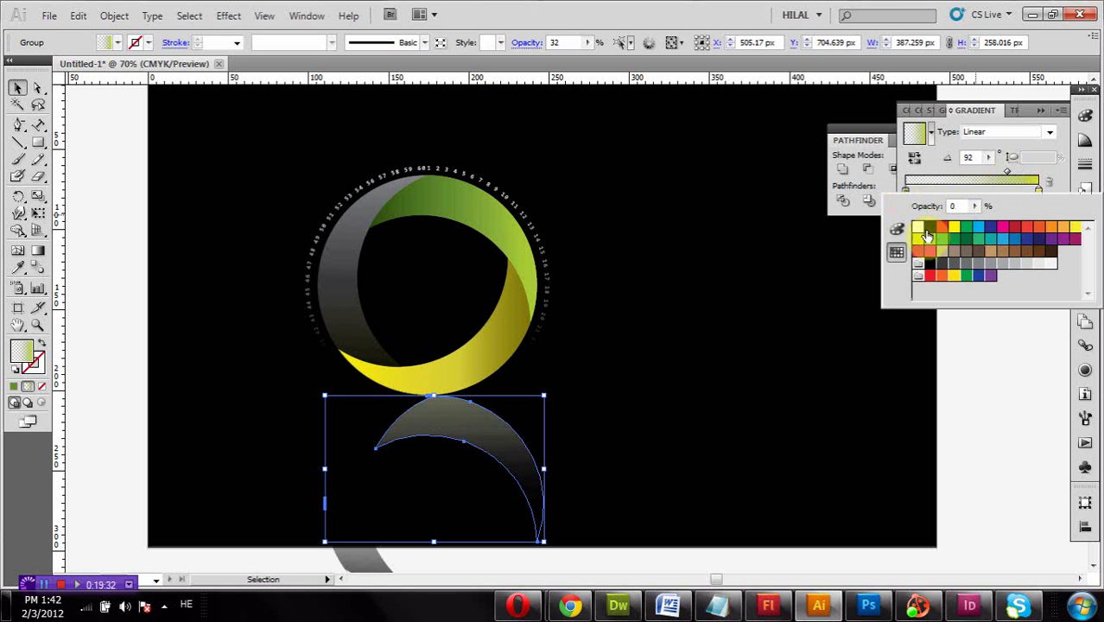
pyautogui.click(984, 352)
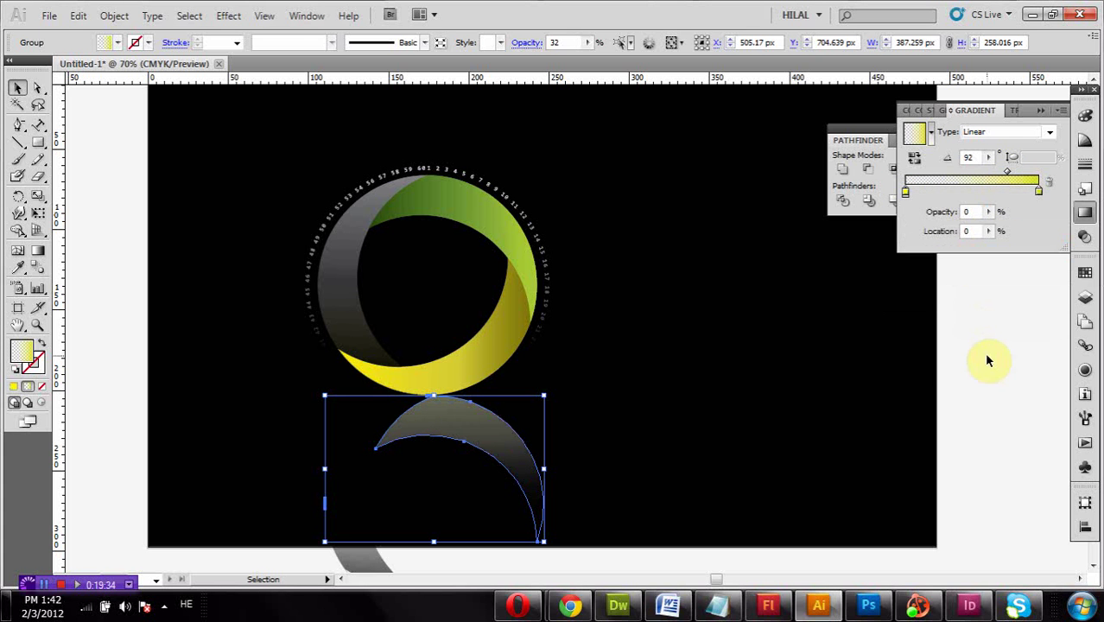
pyautogui.scroll(-2, 830, 391)
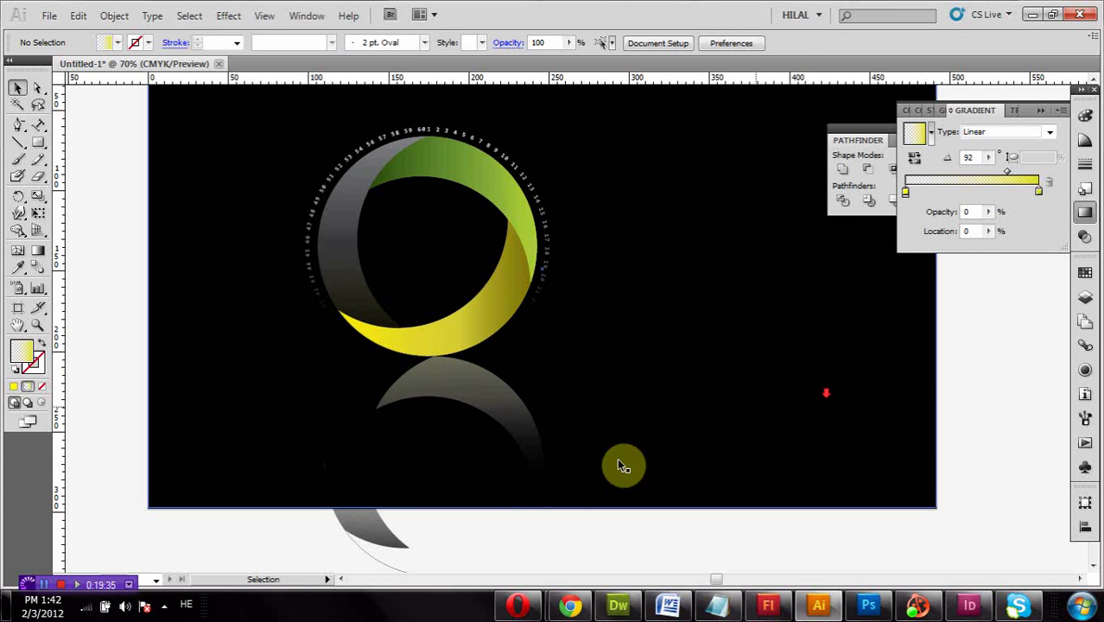
# Make the second crescent's left gradient stop light grey with the midpoint at 81.8%.
pyautogui.click(343, 478)
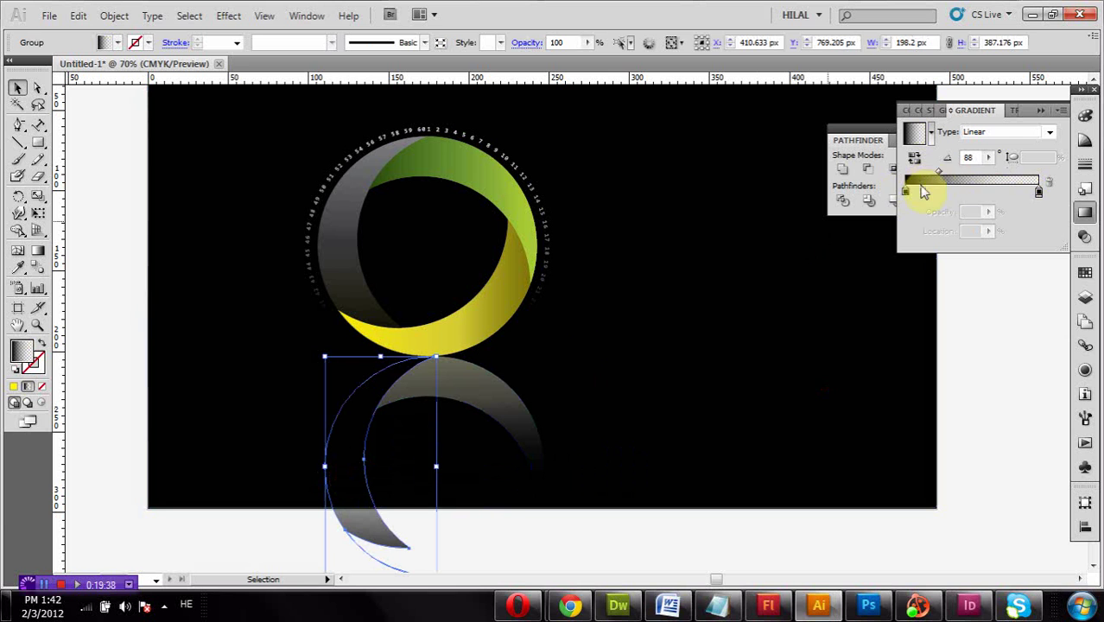
pyautogui.moveTo(939, 169); pyautogui.dragTo(964, 171)
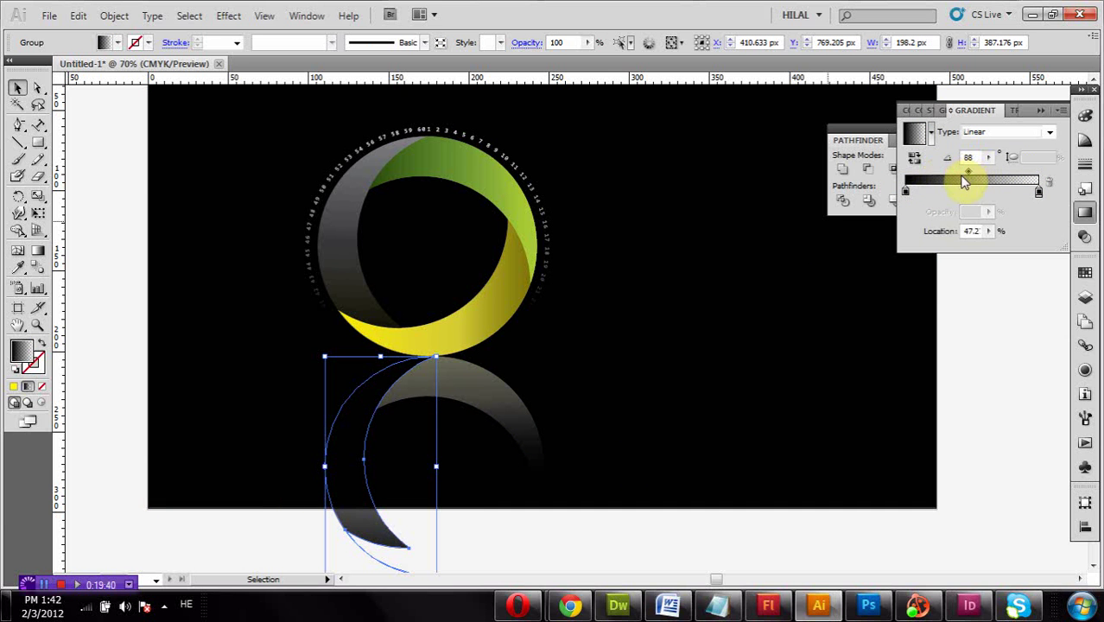
pyautogui.doubleClick(906, 192)
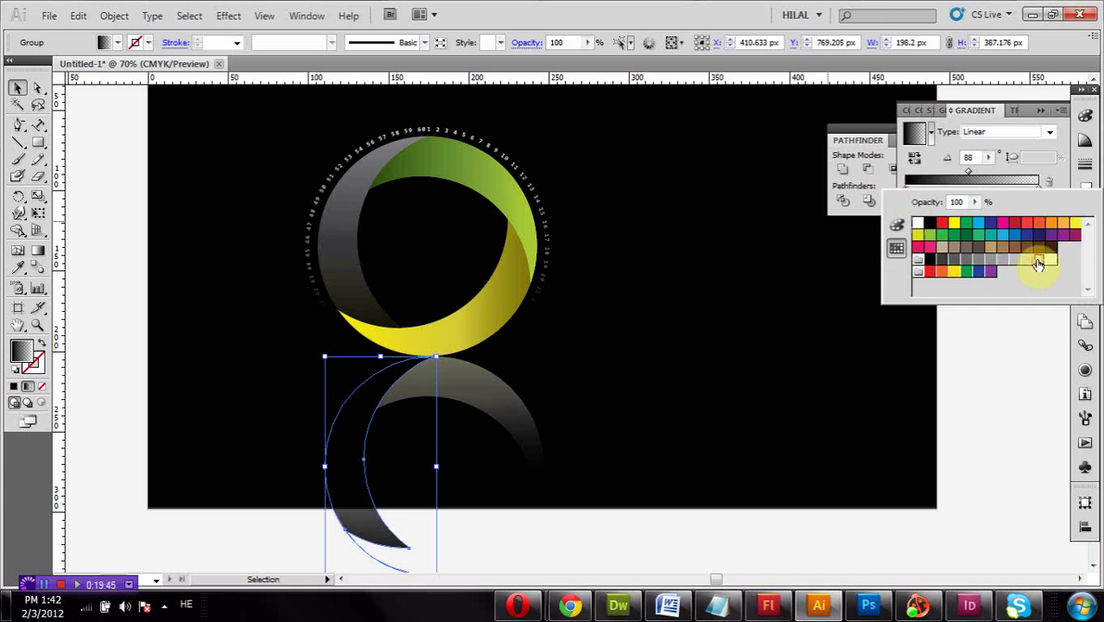
pyautogui.click(1039, 261)
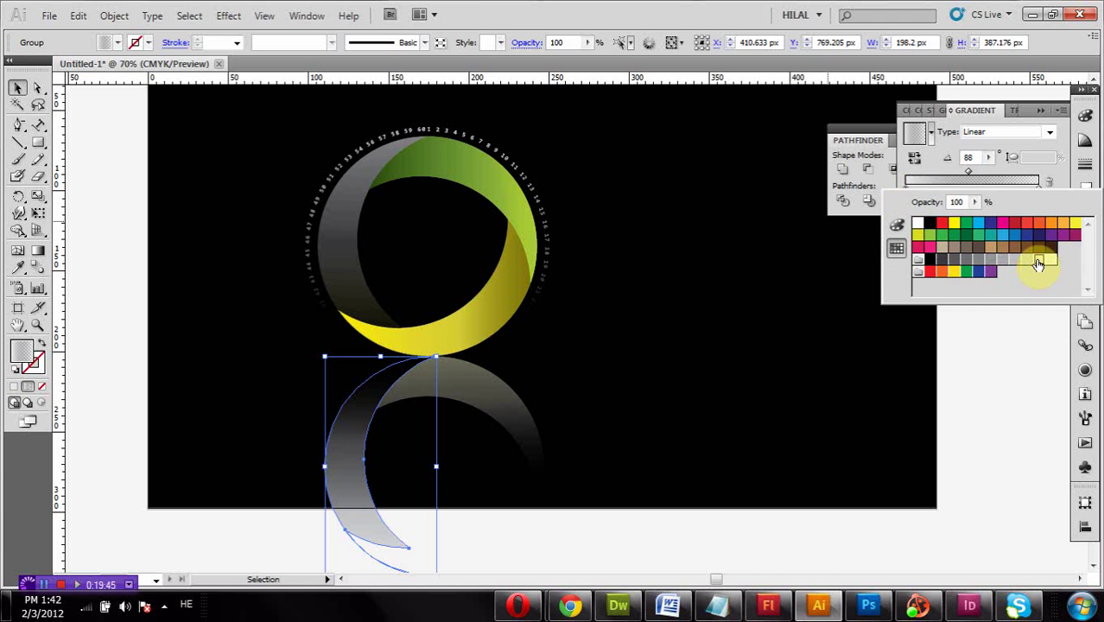
pyautogui.click(927, 161)
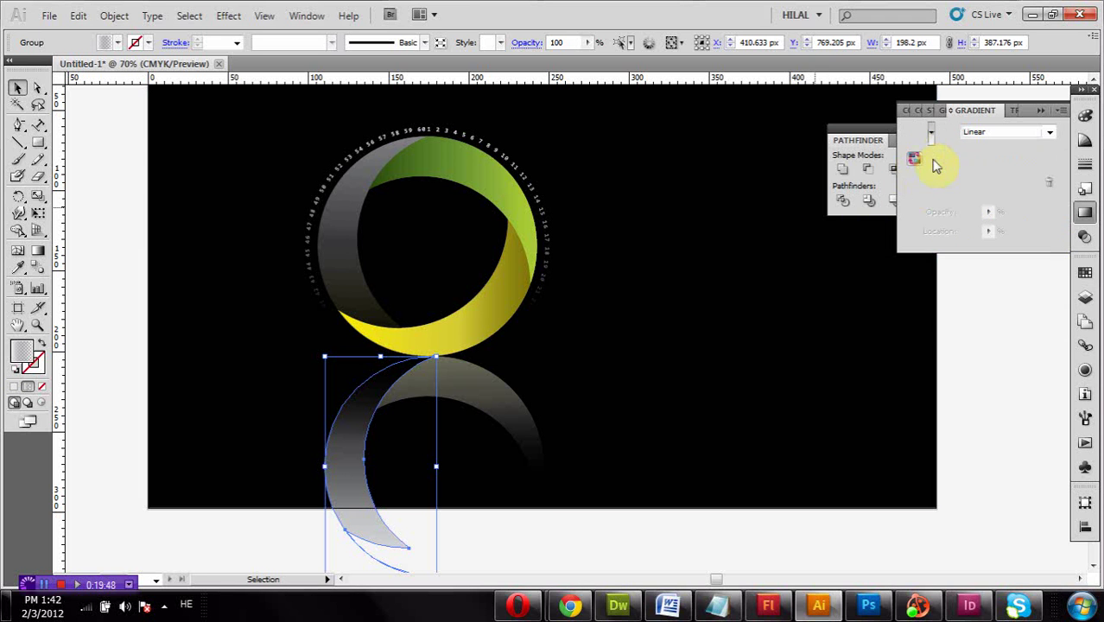
pyautogui.click(976, 172)
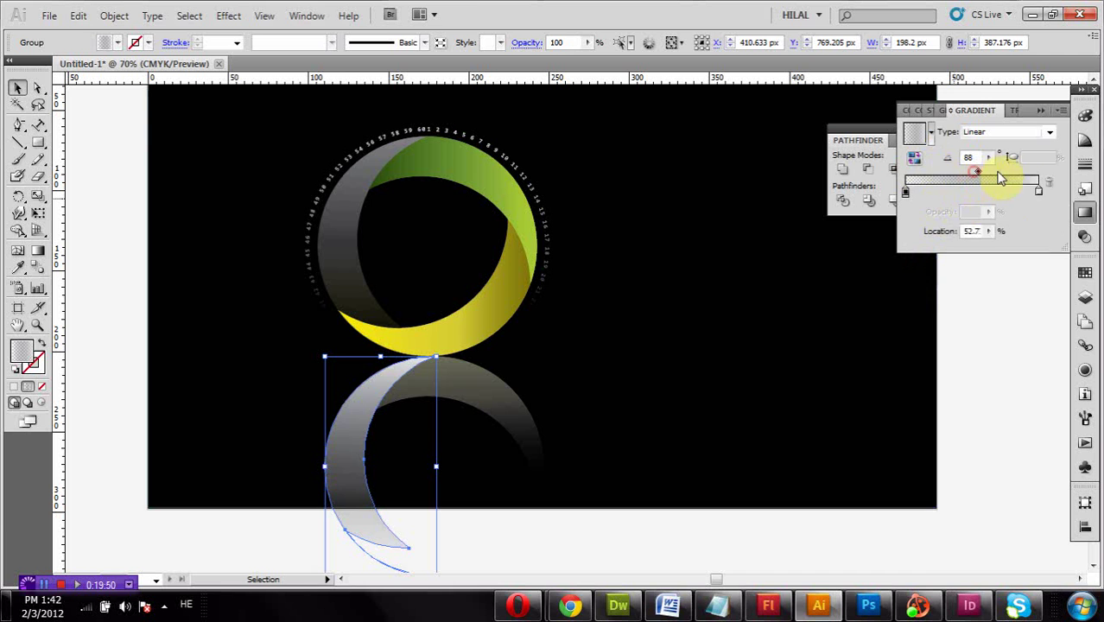
pyautogui.moveTo(1000, 179); pyautogui.dragTo(1012, 172)
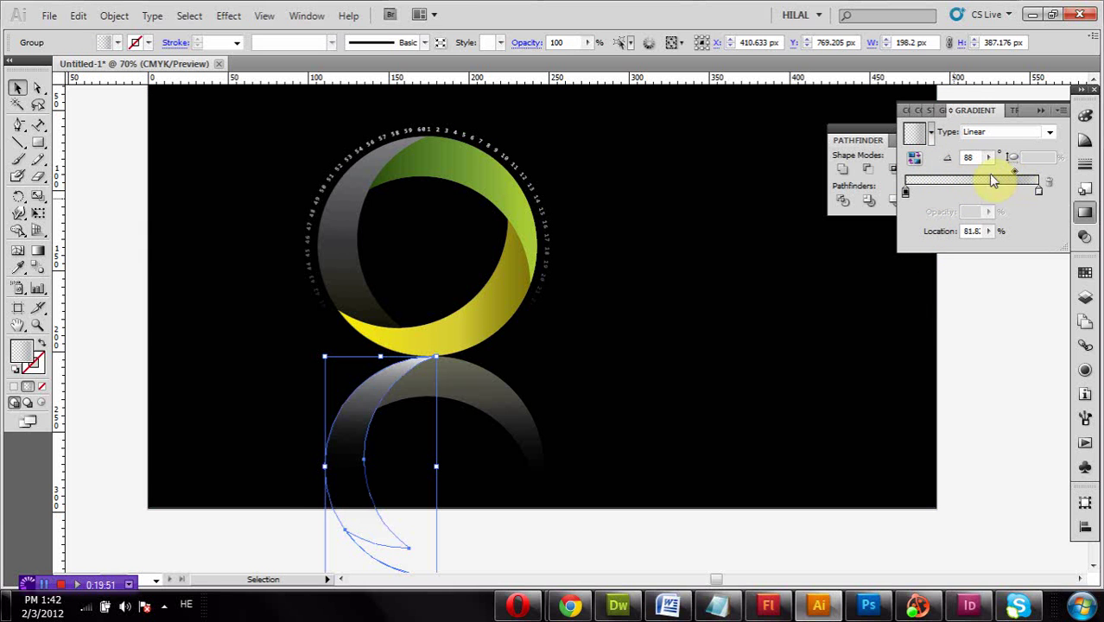
pyautogui.click(1013, 321)
pyautogui.scroll(-1, 691, 493)
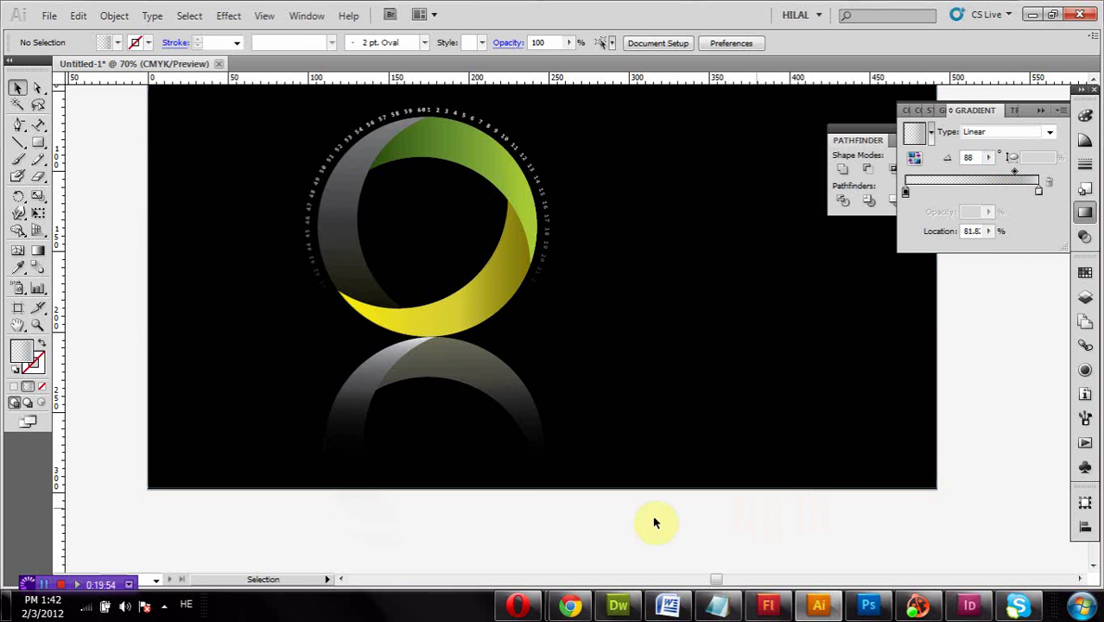
# Set the reflection objects, excluding the white rectangle, to 10% opacity.
pyautogui.moveTo(521, 513); pyautogui.dragTo(333, 377)
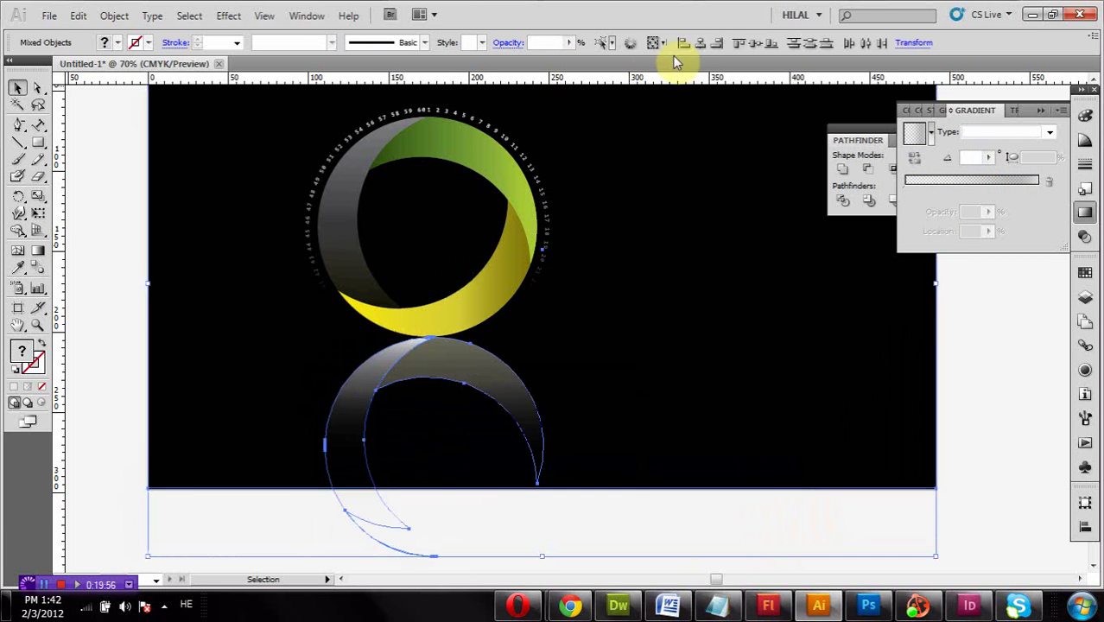
pyautogui.keyDown('shift'); pyautogui.click(692, 522); pyautogui.keyUp('shift')
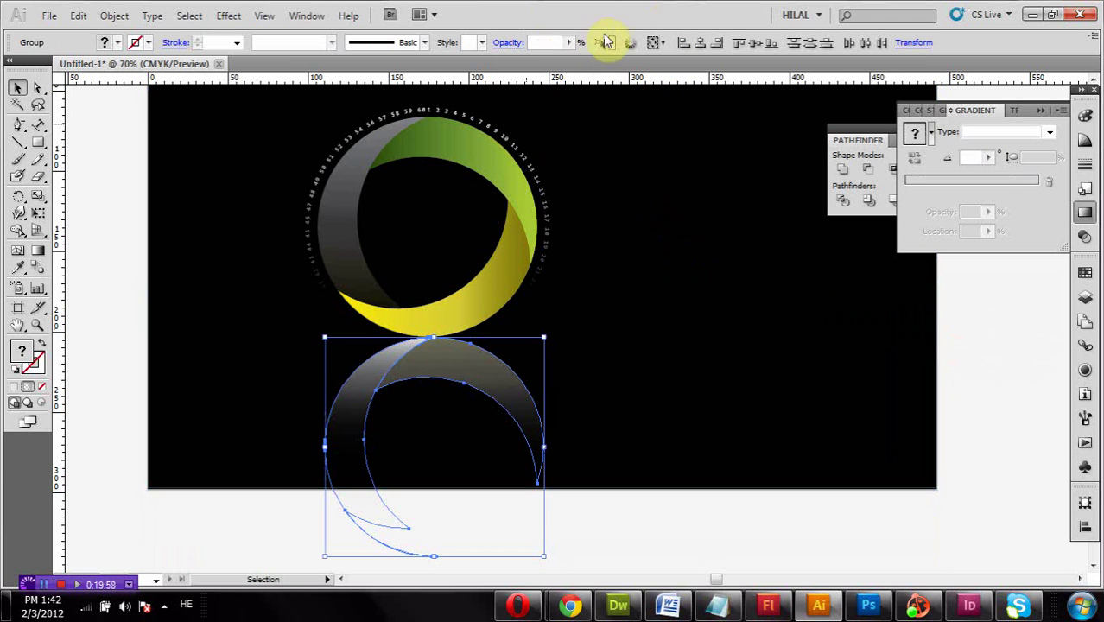
pyautogui.click(566, 43)
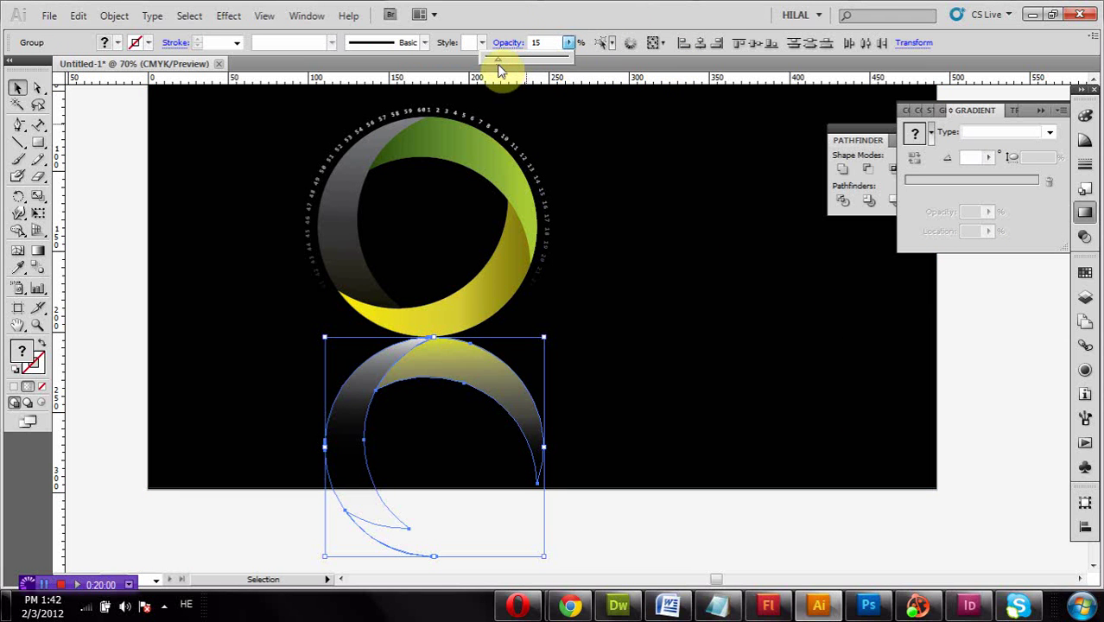
pyautogui.moveTo(494, 58); pyautogui.dragTo(490, 58)
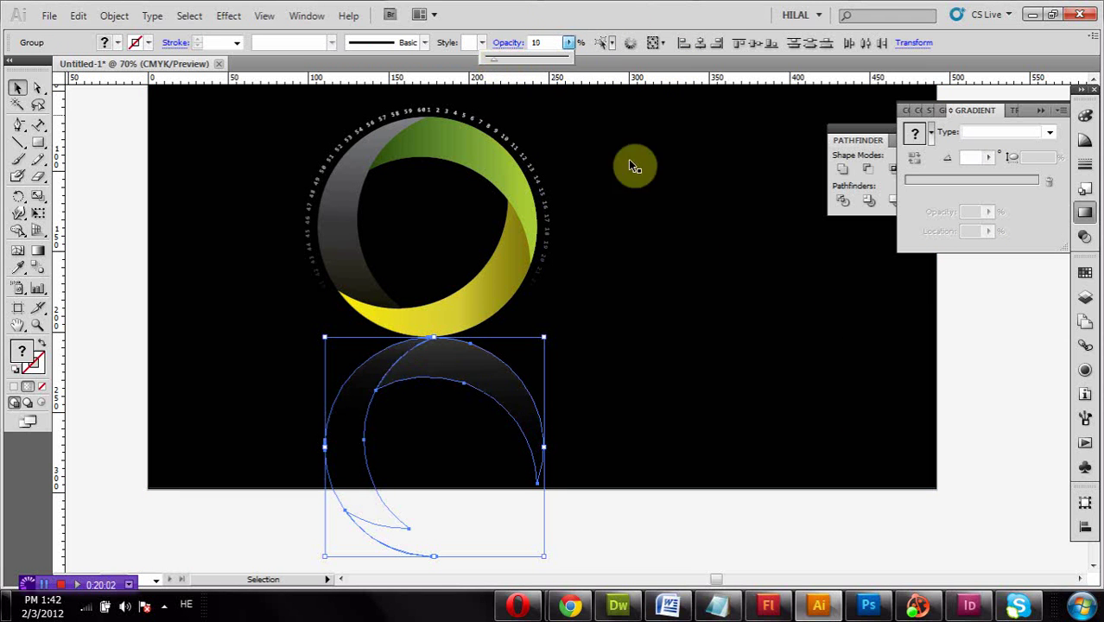
pyautogui.click(903, 312)
pyautogui.scroll(1, 662, 254)
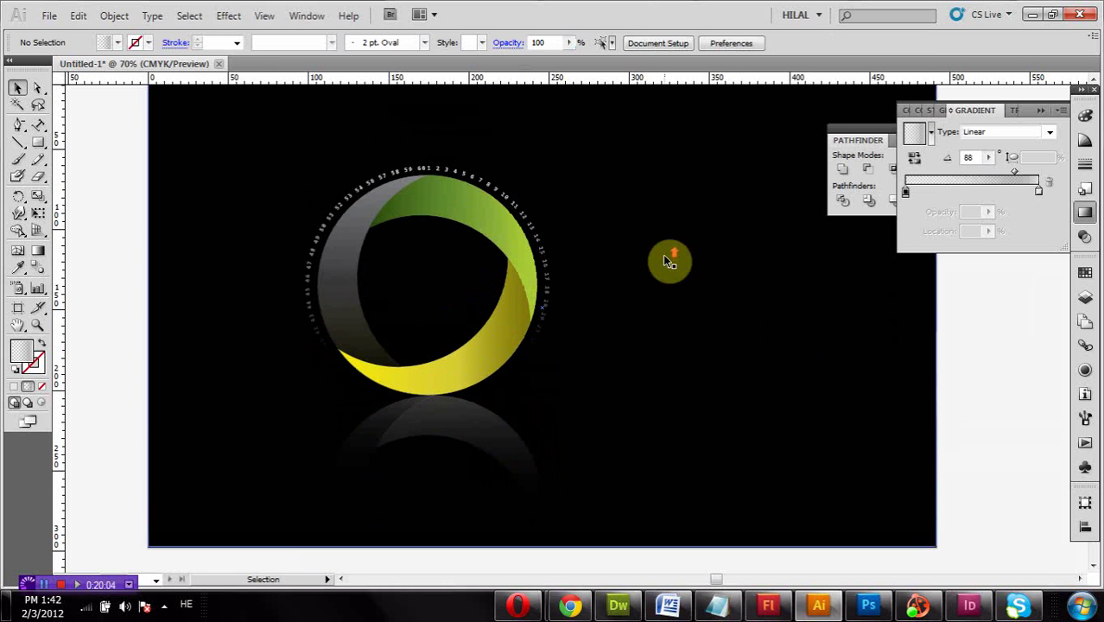
pyautogui.scroll(1, 663, 254)
pyautogui.moveTo(709, 276); pyautogui.dragTo(636, 304)
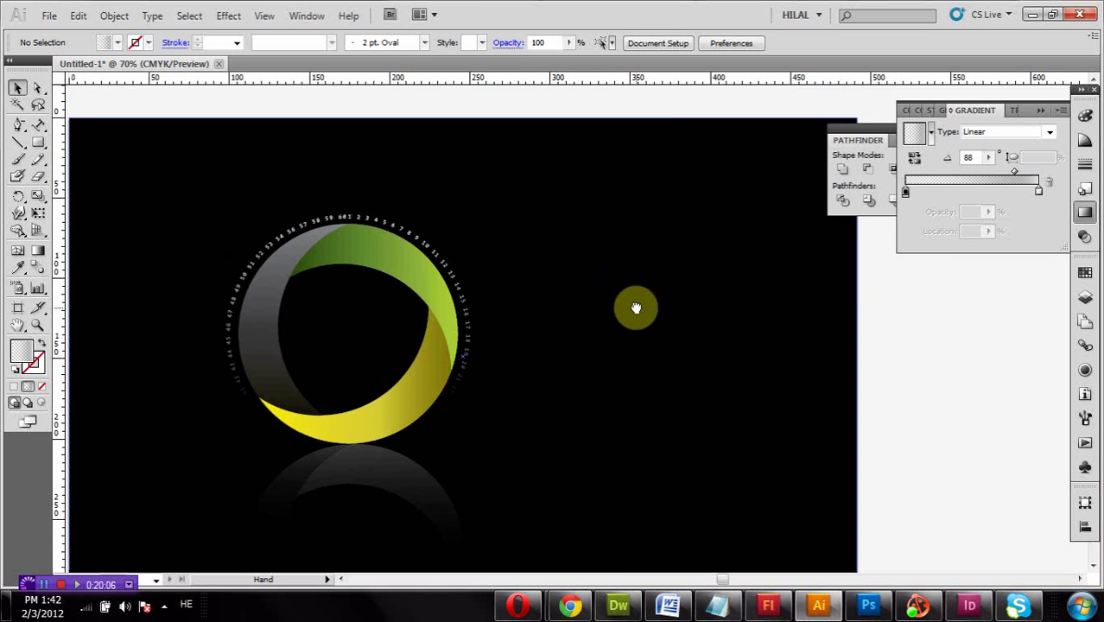
# Close the Gradient panel and draw a thin bar across the top of the artboard.
pyautogui.click(1039, 112)
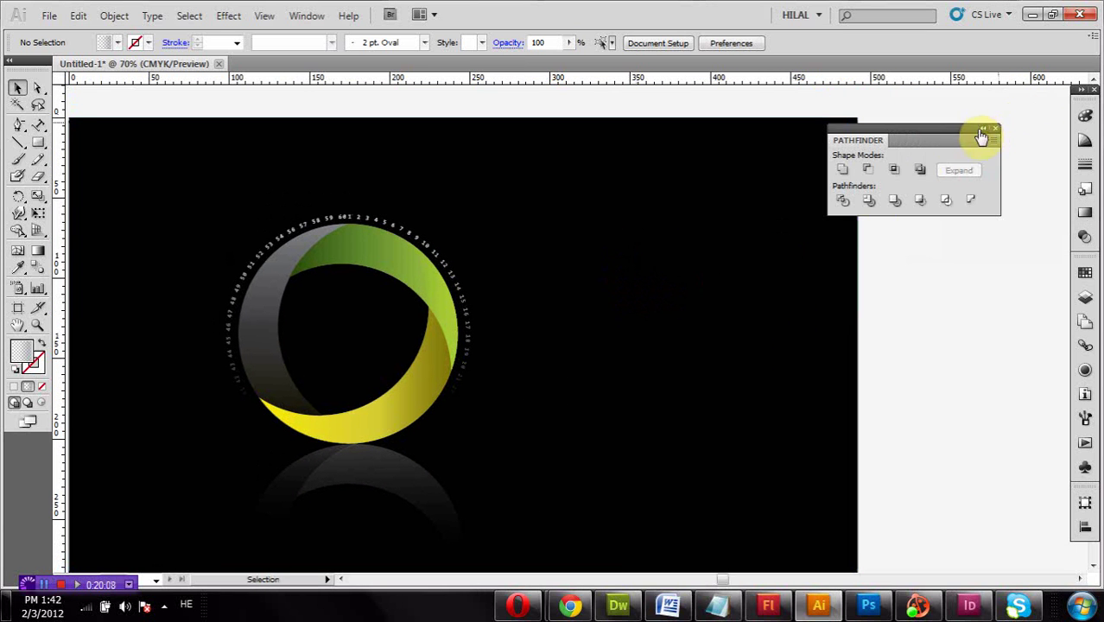
pyautogui.moveTo(945, 136); pyautogui.dragTo(1026, 137)
pyautogui.moveTo(879, 308)
pyautogui.mouseDown()
pyautogui.moveTo(956, 298)
pyautogui.moveTo(885, 316)
pyautogui.mouseUp()
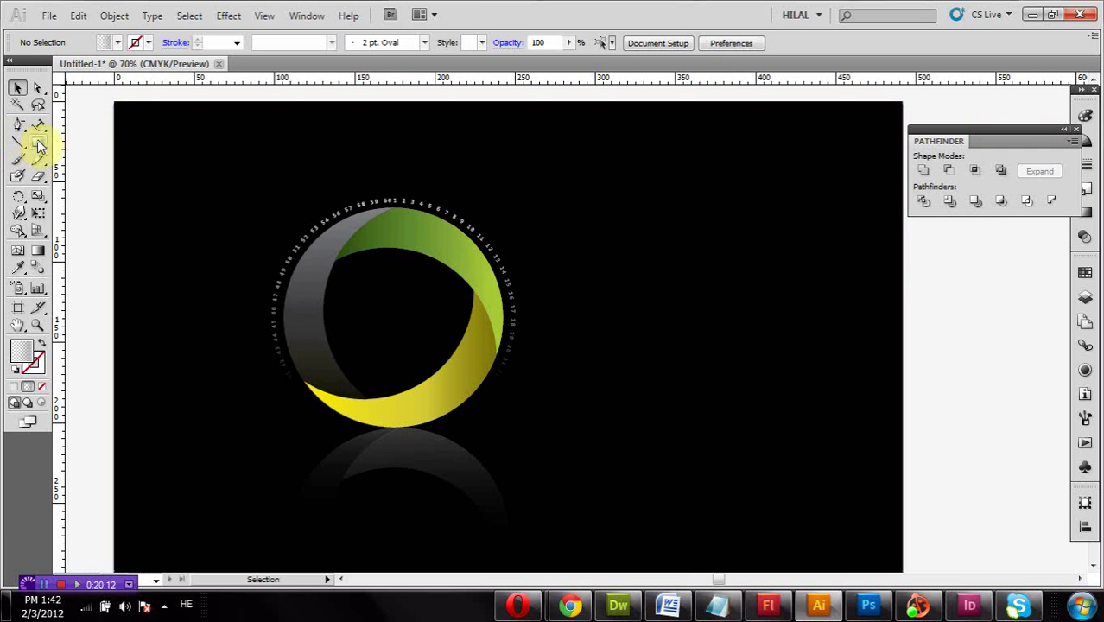
pyautogui.moveTo(38, 142); pyautogui.dragTo(96, 148)
pyautogui.click(91, 149)
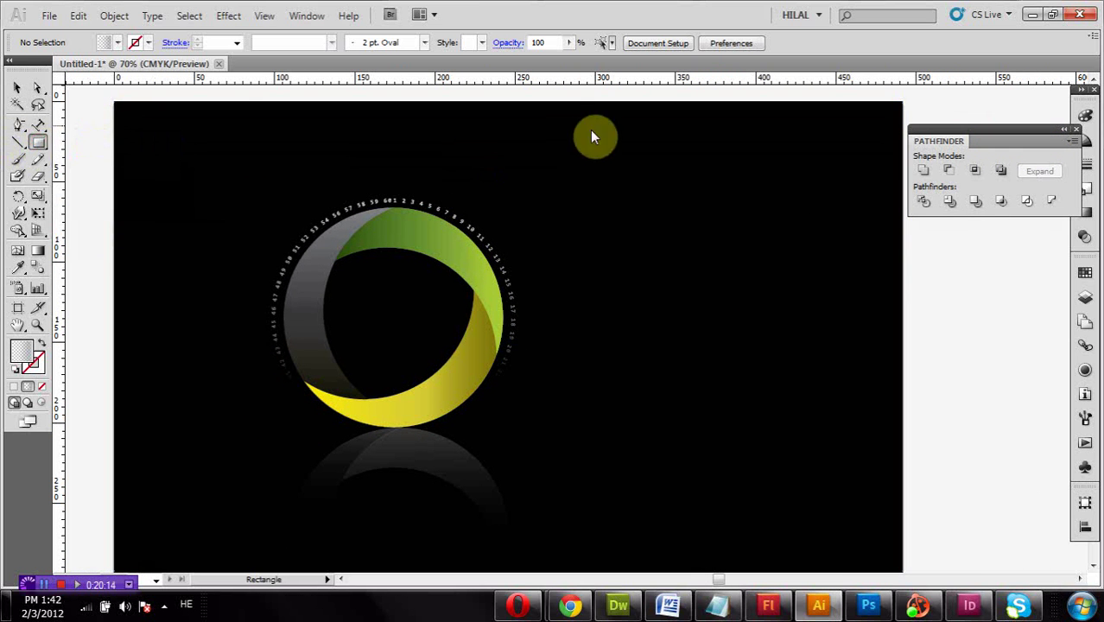
pyautogui.moveTo(123, 123); pyautogui.dragTo(744, 145)
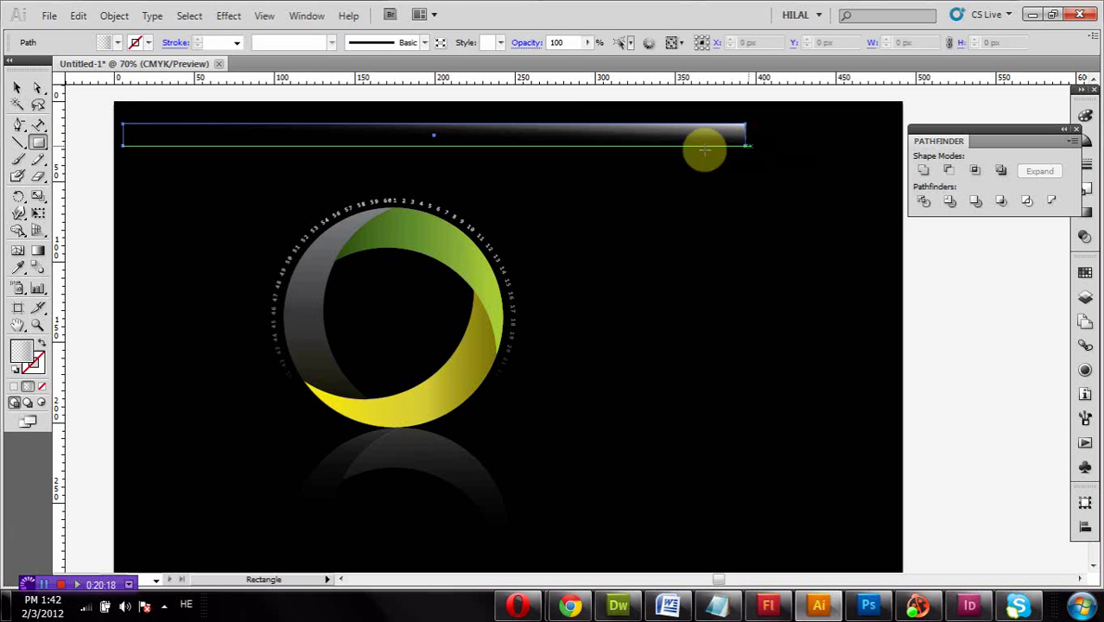
# Fill the bar with the ring's yellow and a copy below it with the ring's green.
pyautogui.click(19, 268)
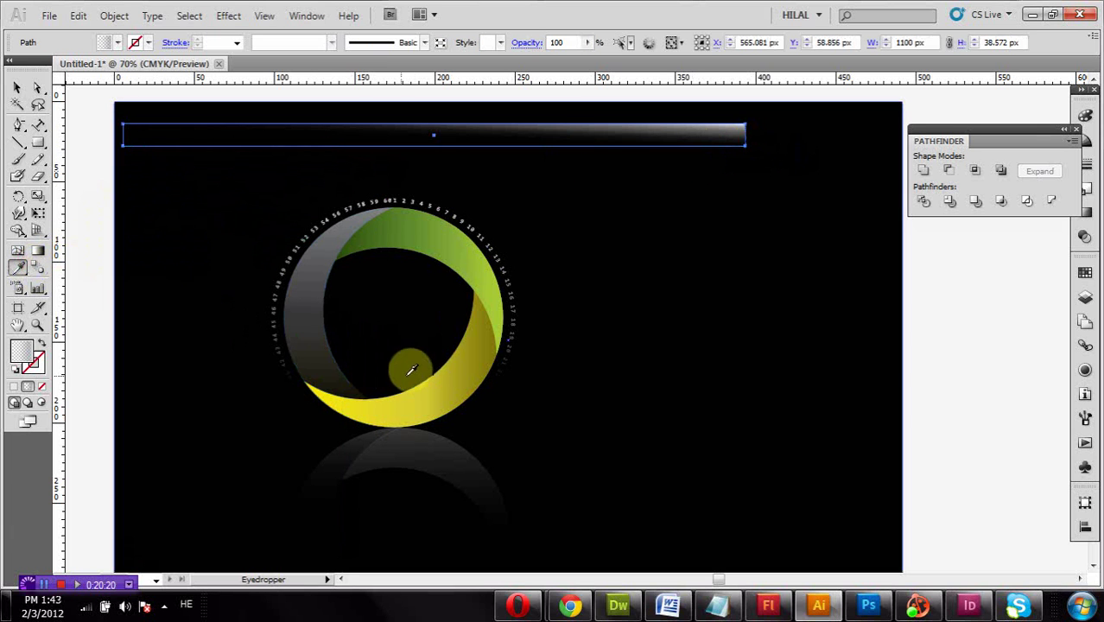
pyautogui.click(431, 387)
pyautogui.click(16, 90)
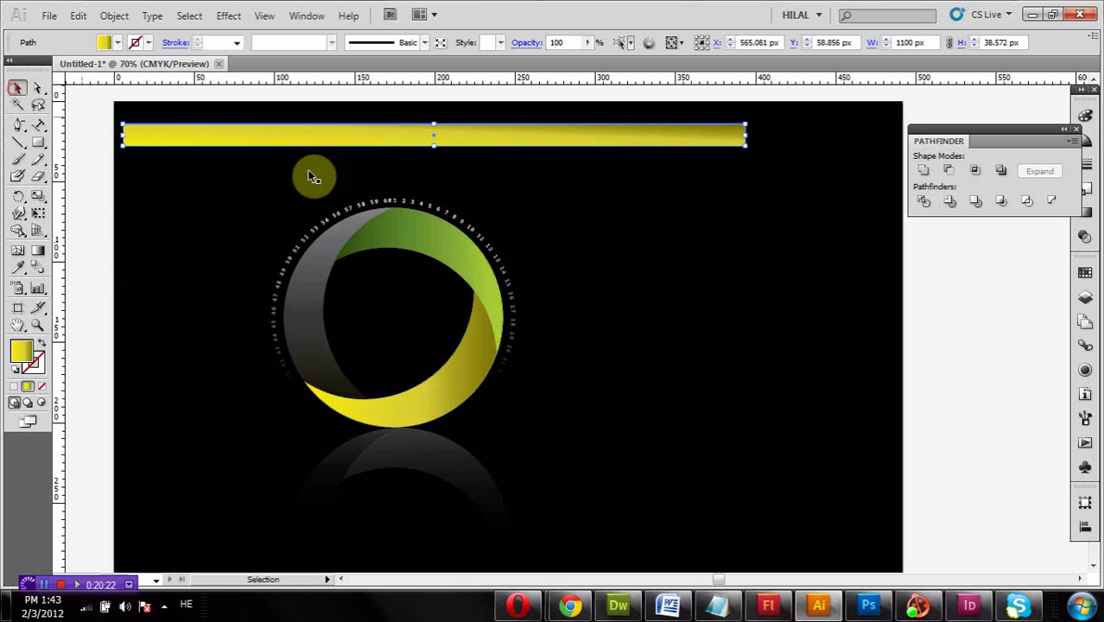
pyautogui.moveTo(382, 135); pyautogui.dragTo(383, 175)
pyautogui.click(27, 268)
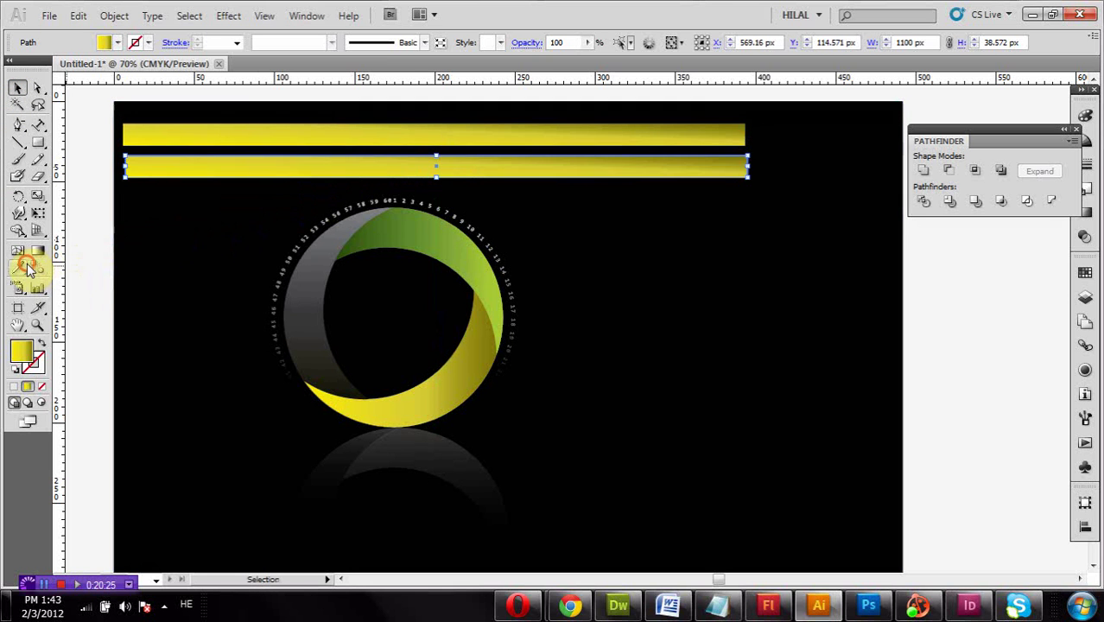
pyautogui.click(432, 240)
# Add a third bar with the ring's grey gradient and select all three bars.
pyautogui.click(19, 89)
pyautogui.click(179, 209)
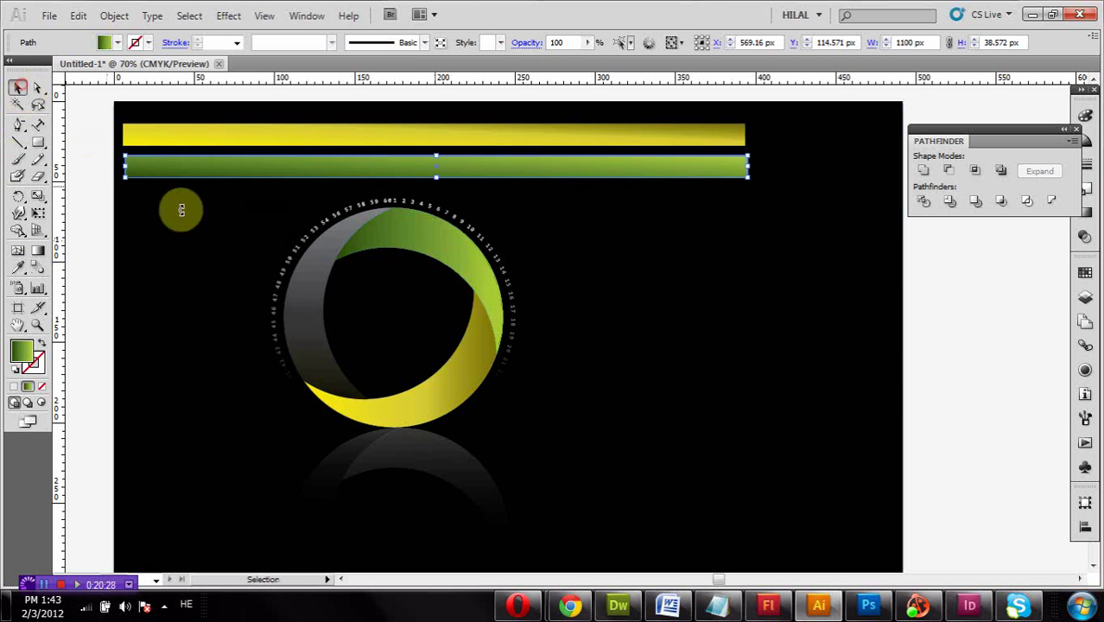
pyautogui.click(369, 172)
pyautogui.moveTo(374, 173); pyautogui.dragTo(377, 201)
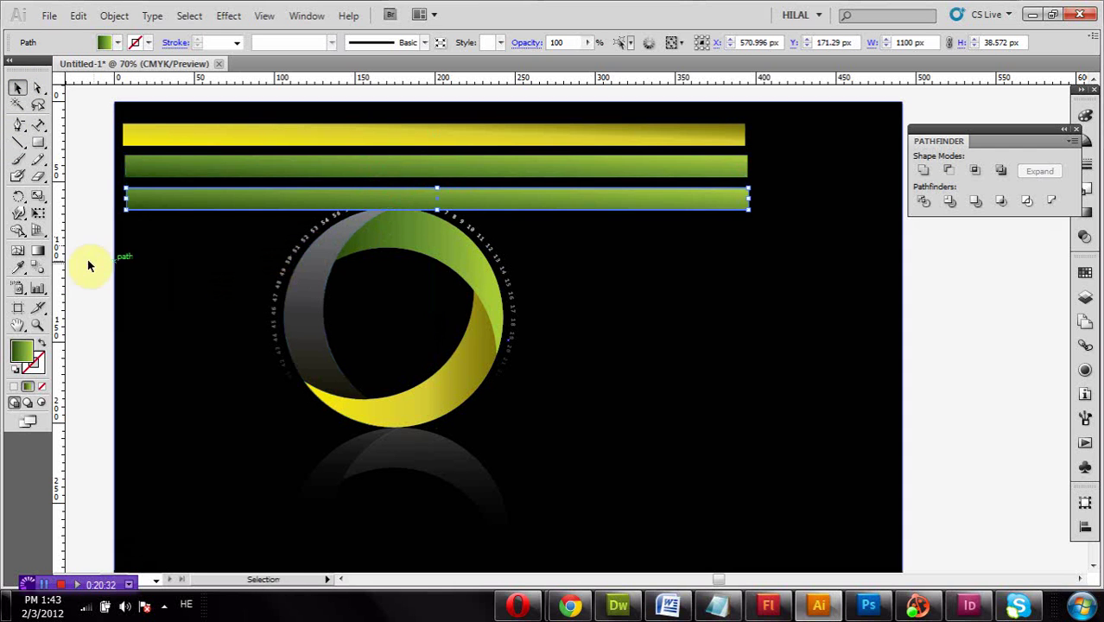
pyautogui.click(337, 238)
pyautogui.click(19, 87)
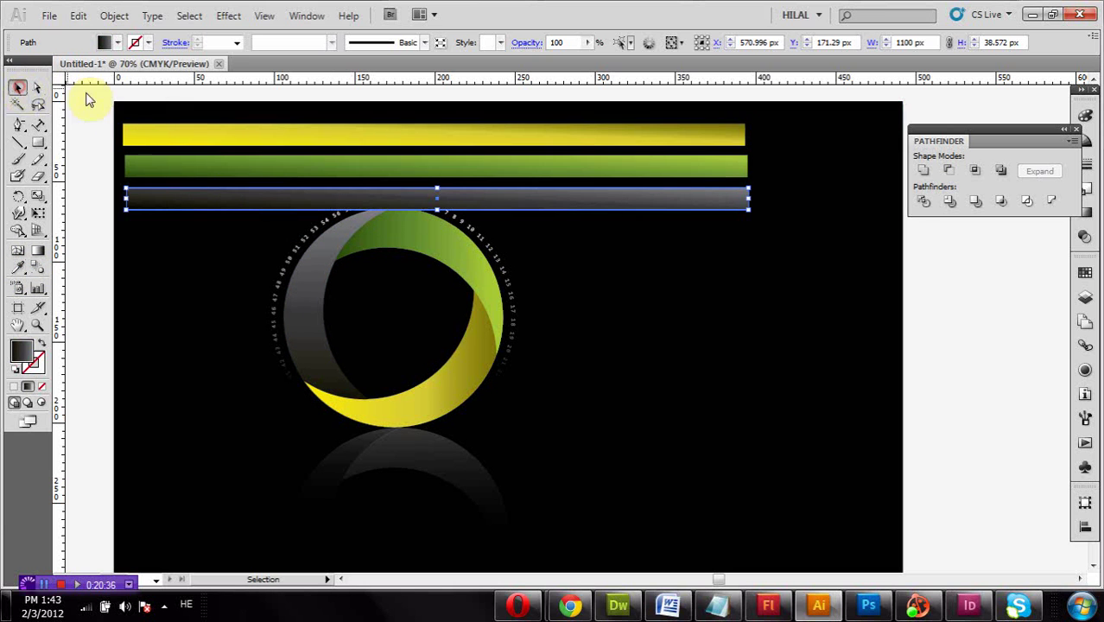
pyautogui.keyDown('shift'); pyautogui.click(710, 133); pyautogui.keyUp('shift')
pyautogui.keyDown('shift'); pyautogui.click(710, 171); pyautogui.keyUp('shift')
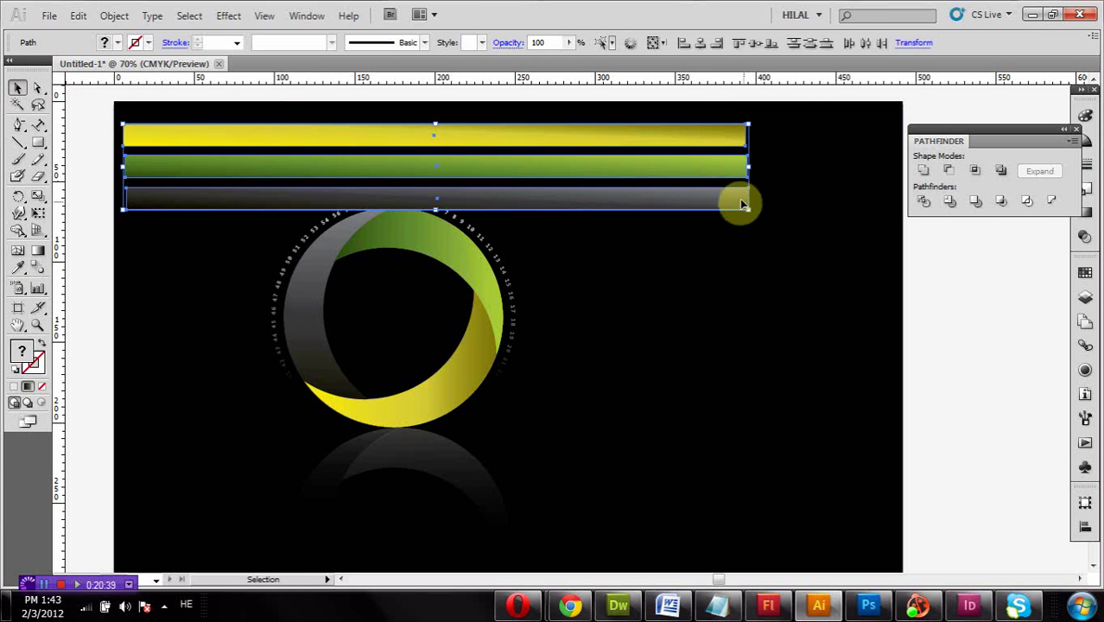
# Rotate the three bars diagonally and move them down-left.
pyautogui.click(1086, 526)
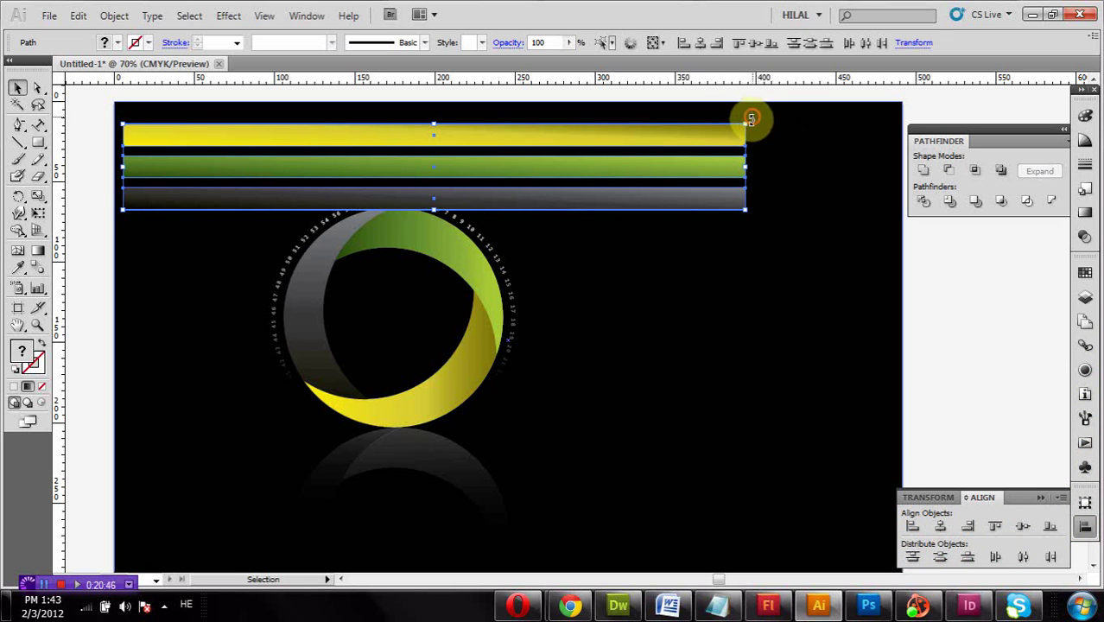
pyautogui.moveTo(752, 119); pyautogui.dragTo(734, 288)
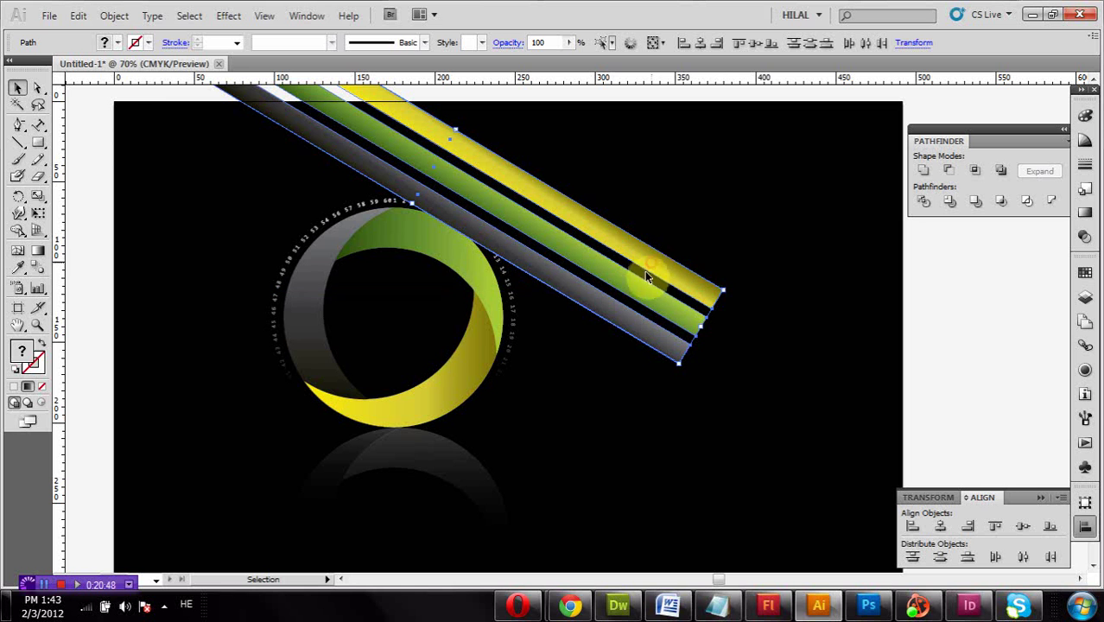
pyautogui.moveTo(646, 277)
pyautogui.mouseDown()
pyautogui.moveTo(386, 335)
pyautogui.moveTo(438, 345)
pyautogui.moveTo(276, 321)
pyautogui.moveTo(388, 340)
pyautogui.moveTo(372, 363)
pyautogui.moveTo(428, 485)
pyautogui.moveTo(493, 526)
pyautogui.moveTo(485, 544)
pyautogui.mouseUp()
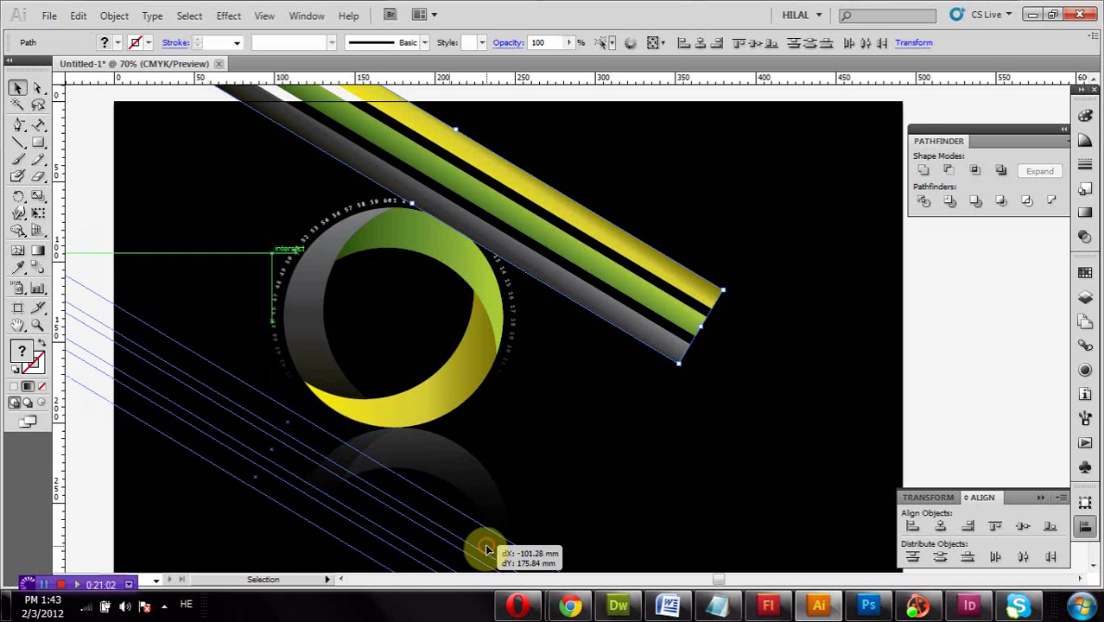
pyautogui.scroll(-2, 614, 434)
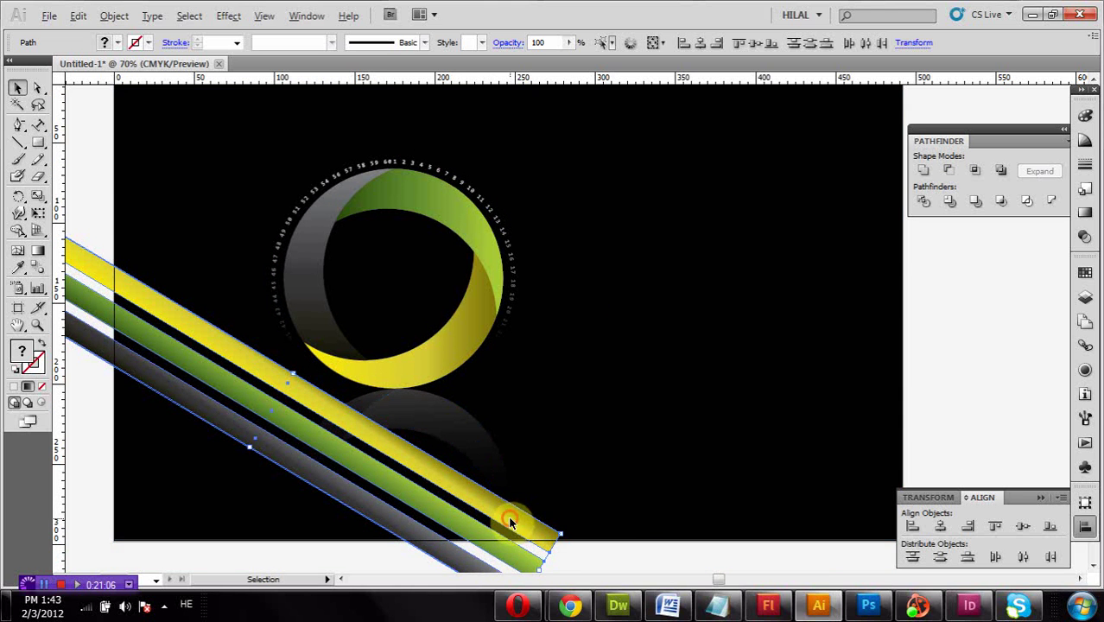
# Duplicate the bars, rotate the copy about 33°, and position it to form a V.
pyautogui.moveTo(510, 522); pyautogui.dragTo(793, 434)
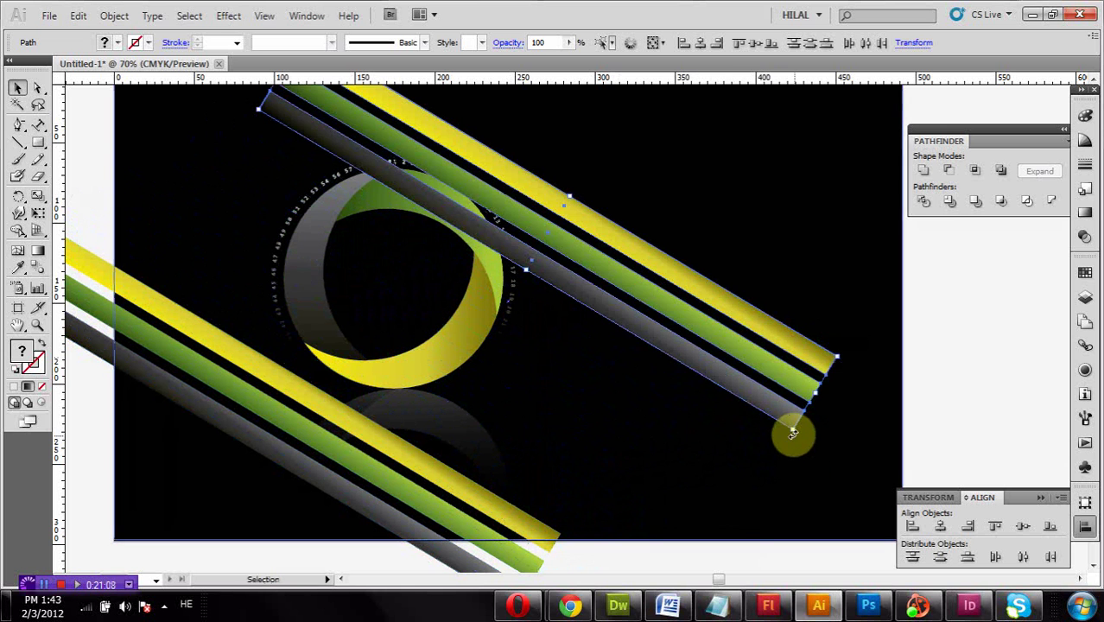
pyautogui.moveTo(807, 443)
pyautogui.mouseDown()
pyautogui.moveTo(789, 119)
pyautogui.moveTo(763, 178)
pyautogui.mouseUp()
pyautogui.scroll(-2, 455, 315)
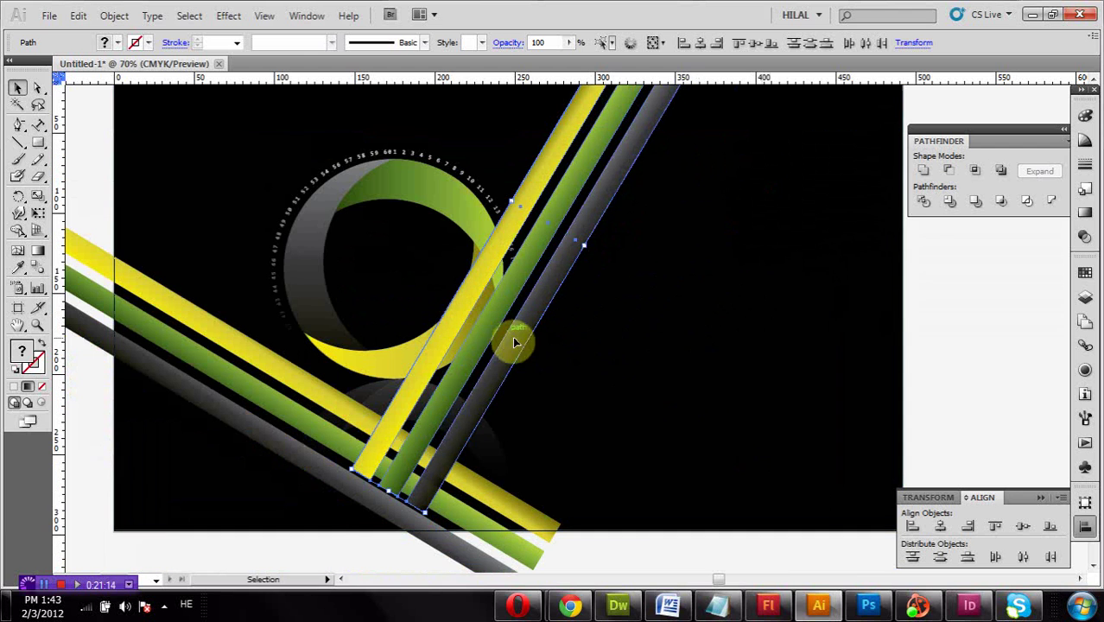
pyautogui.moveTo(512, 337)
pyautogui.mouseDown()
pyautogui.moveTo(596, 367)
pyautogui.moveTo(648, 362)
pyautogui.moveTo(651, 352)
pyautogui.moveTo(691, 364)
pyautogui.moveTo(695, 402)
pyautogui.moveTo(719, 419)
pyautogui.moveTo(717, 448)
pyautogui.moveTo(694, 458)
pyautogui.mouseUp()
pyautogui.scroll(-2, 700, 456)
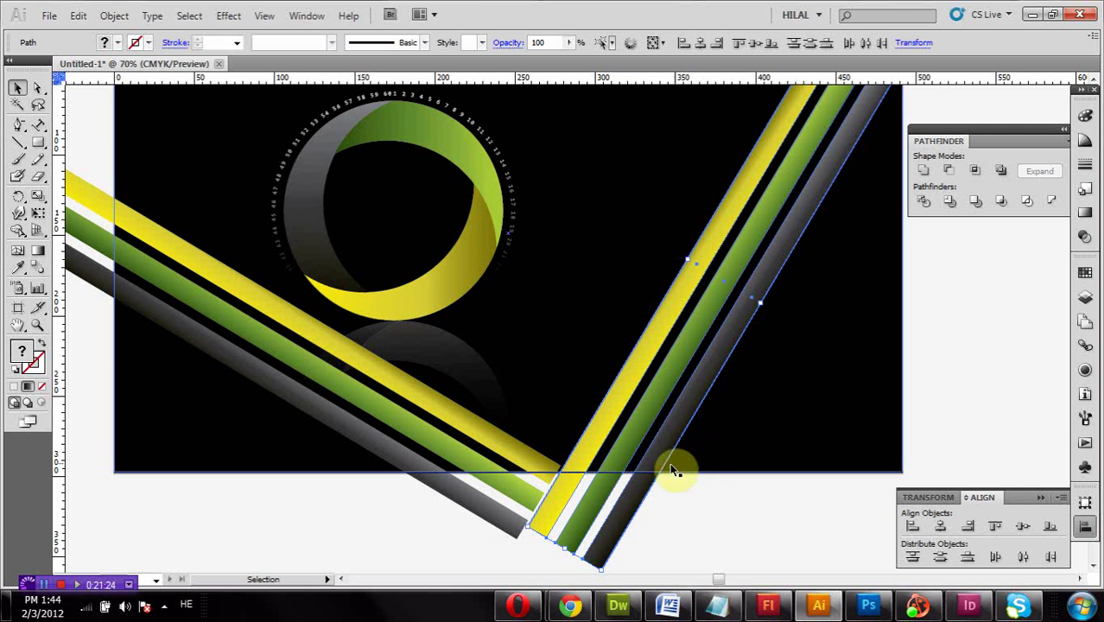
pyautogui.moveTo(634, 499); pyautogui.dragTo(618, 518)
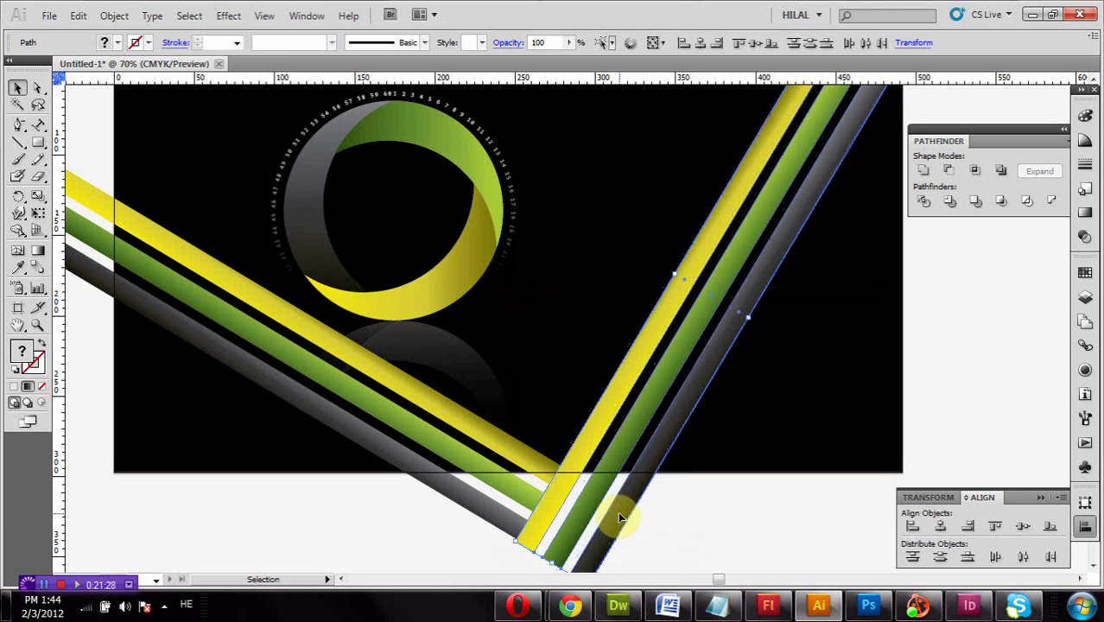
pyautogui.click(658, 515)
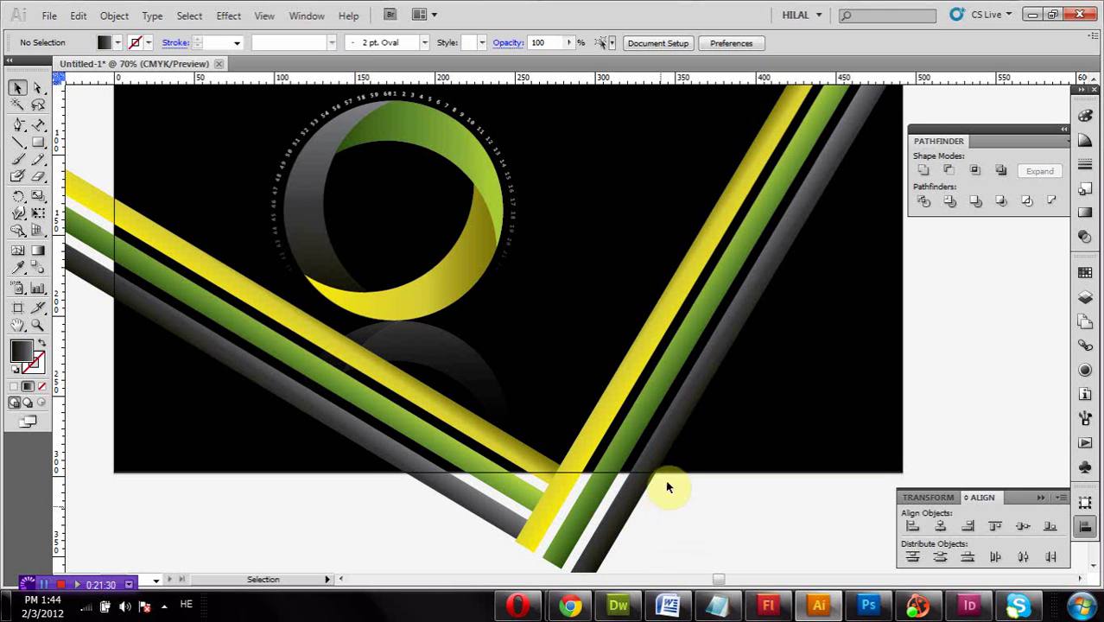
# Extend the right arm's grey and yellow stripes past the artboard's top-right corner.
pyautogui.scroll(2, 684, 423)
pyautogui.scroll(1, 884, 312)
pyautogui.scroll(1, 884, 312)
pyautogui.scroll(1, 884, 312)
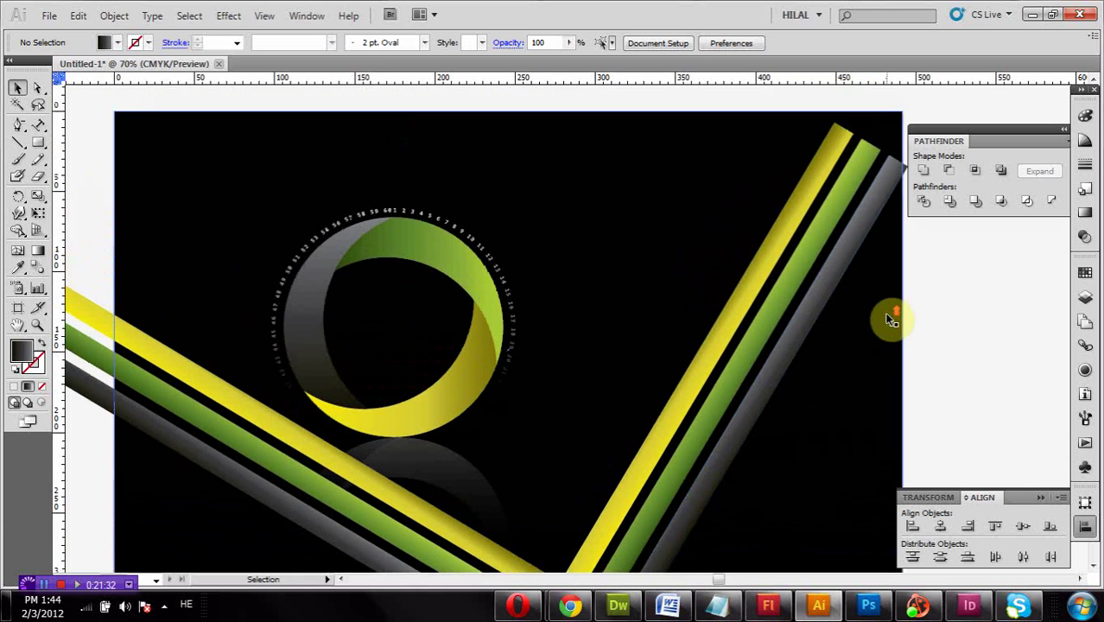
pyautogui.click(864, 214)
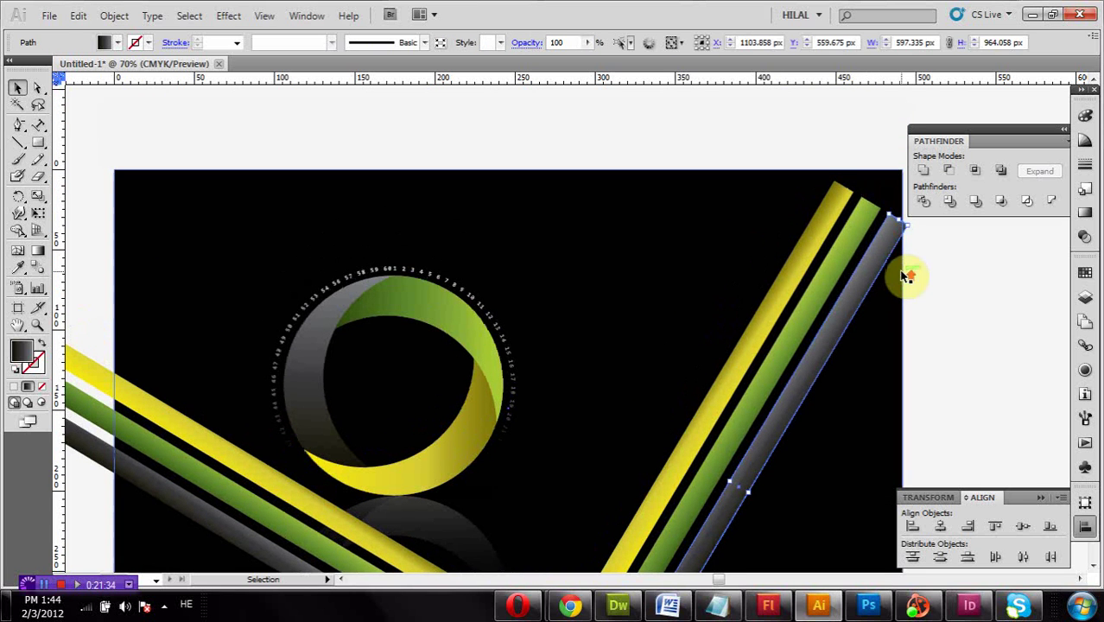
pyautogui.scroll(5, 903, 277)
pyautogui.moveTo(897, 257)
pyautogui.mouseDown()
pyautogui.moveTo(921, 231)
pyautogui.moveTo(903, 198)
pyautogui.mouseUp()
pyautogui.click(865, 270)
pyautogui.click(830, 252)
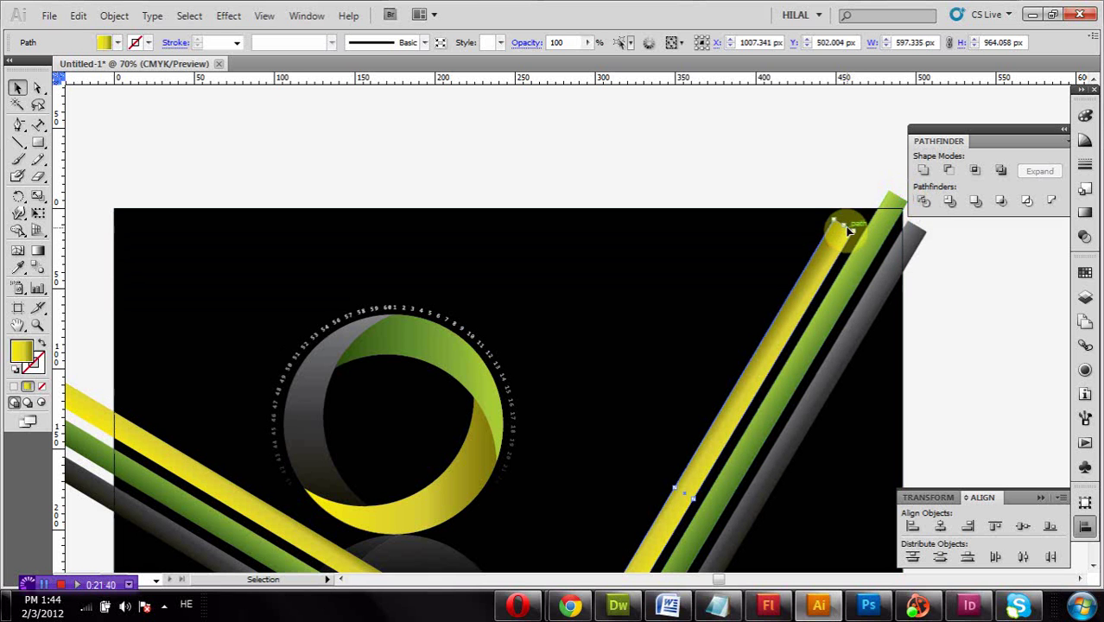
pyautogui.moveTo(846, 223); pyautogui.dragTo(871, 179)
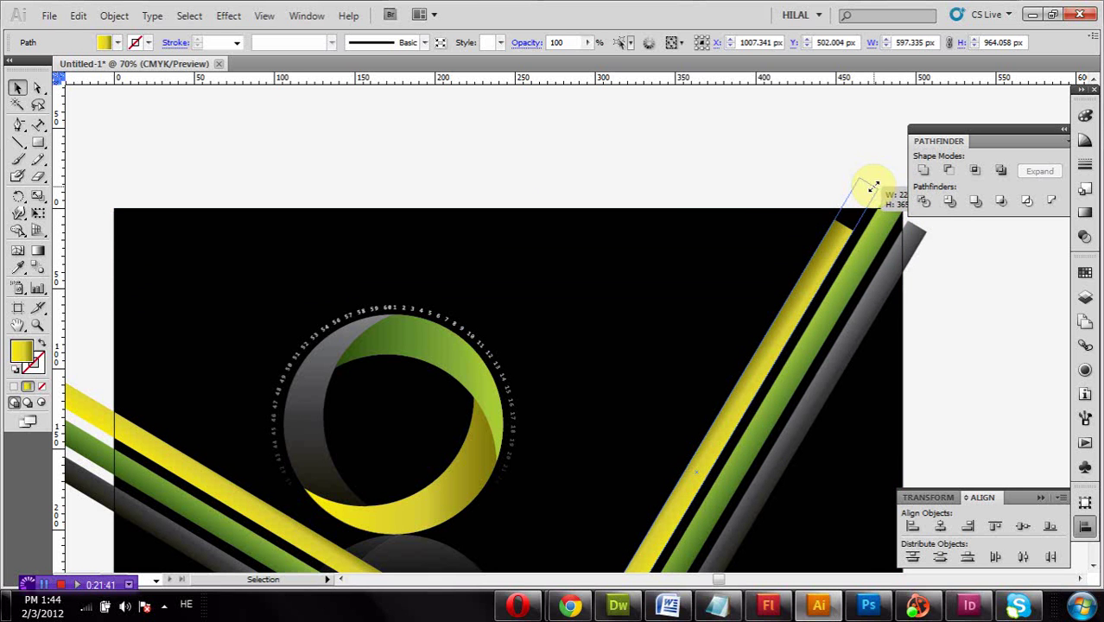
pyautogui.click(975, 328)
# Zoom out to 50% to view the whole artboard.
pyautogui.scroll(-2, 975, 329)
pyautogui.scroll(-3, 976, 326)
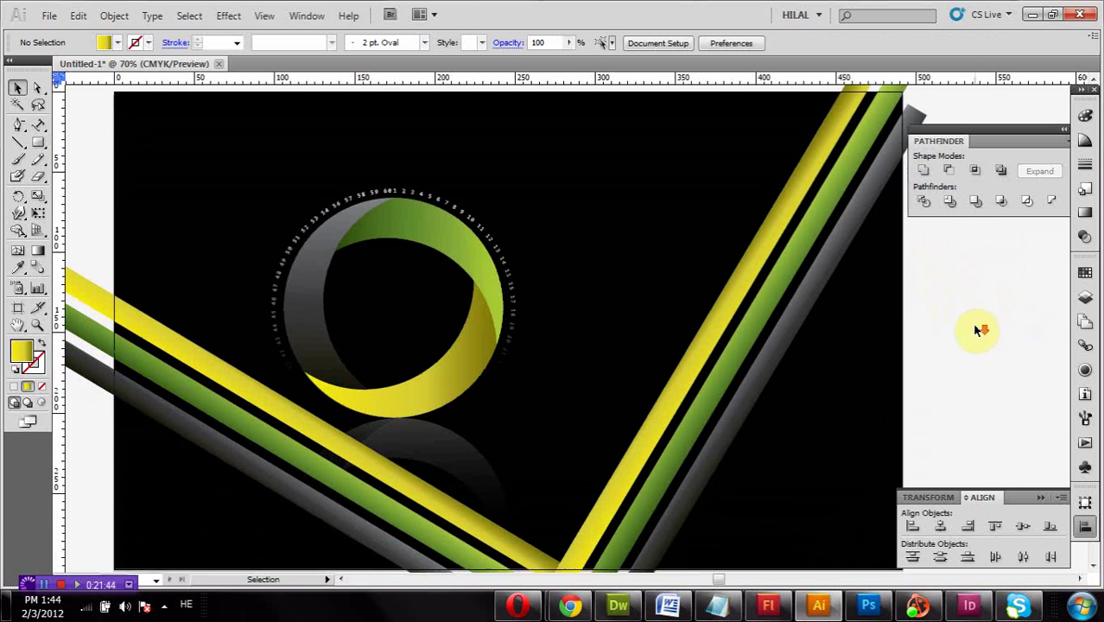
pyautogui.scroll(-3, 975, 325)
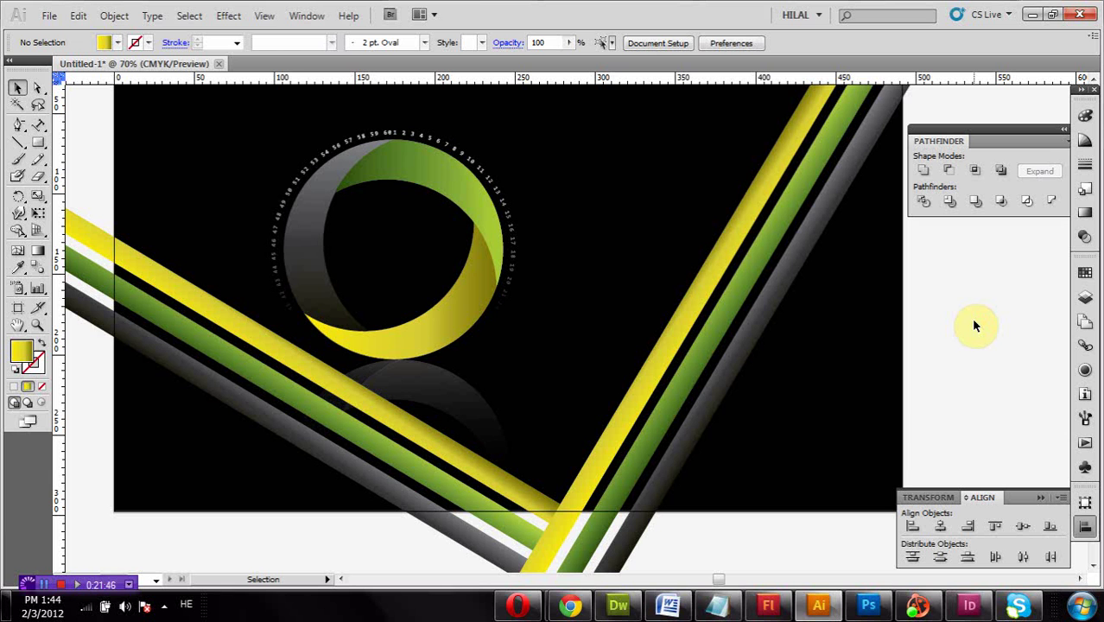
pyautogui.scroll(-2, 974, 326)
pyautogui.scroll(5, 974, 326)
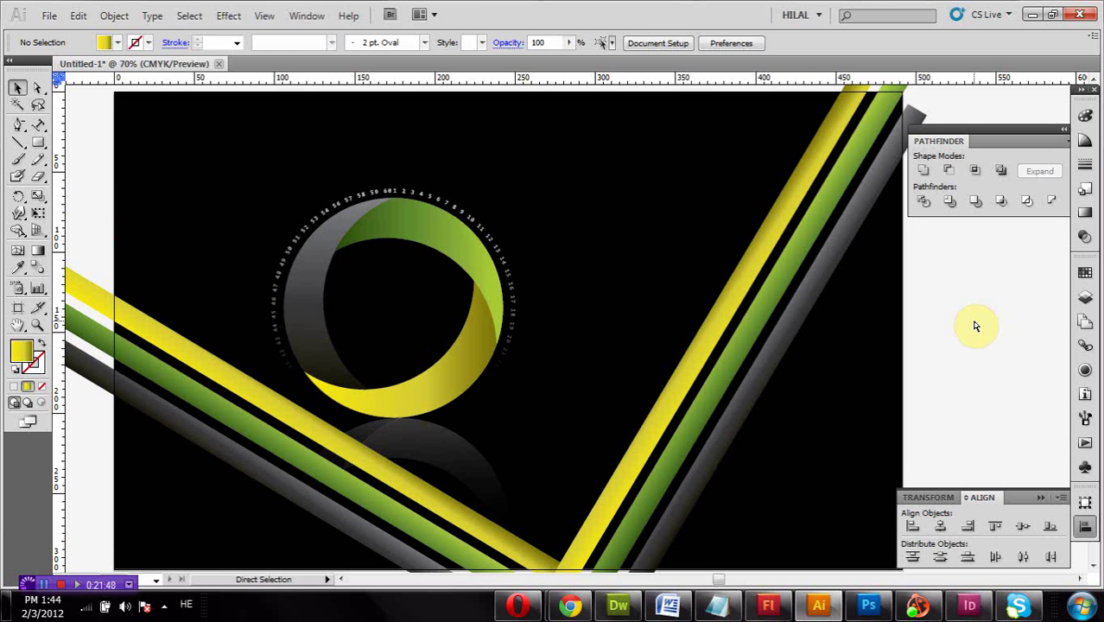
pyautogui.hotkey('ctrl', '-')
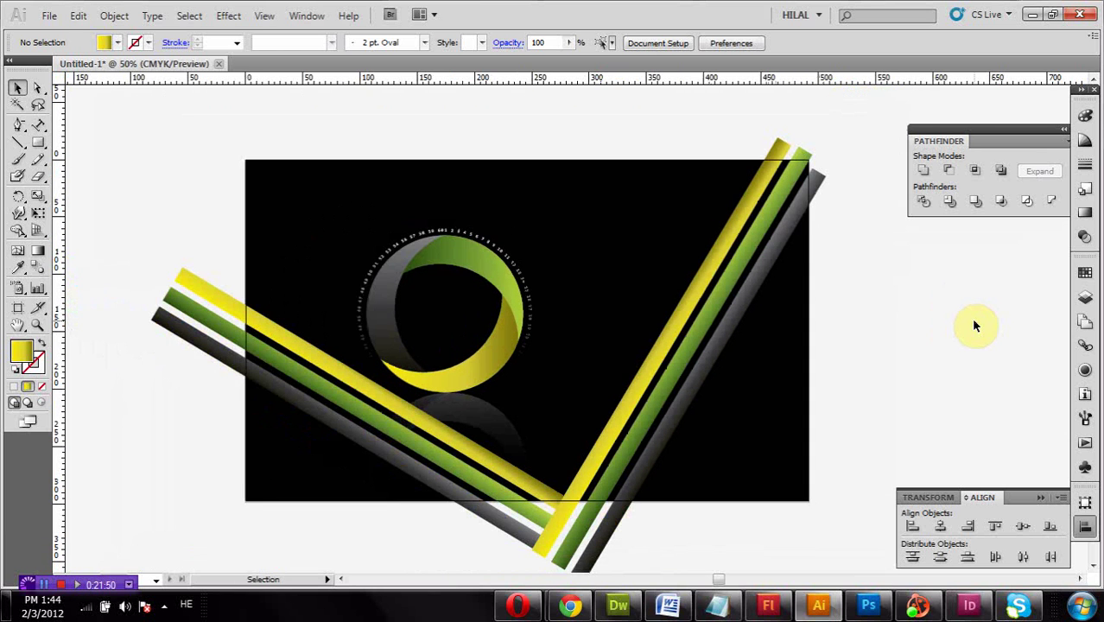
pyautogui.scroll(-1, 974, 326)
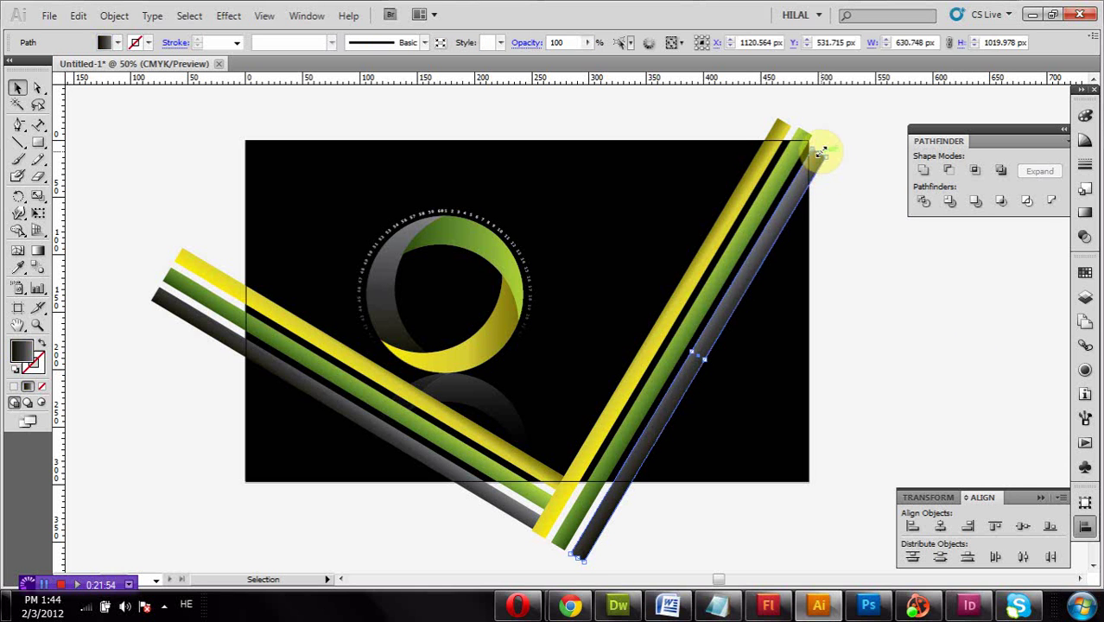
# Stretch the grey stripe's top end, then trim the yellow stripe flush with the artboard's left edge.
pyautogui.moveTo(821, 162); pyautogui.dragTo(827, 147)
pyautogui.click(847, 200)
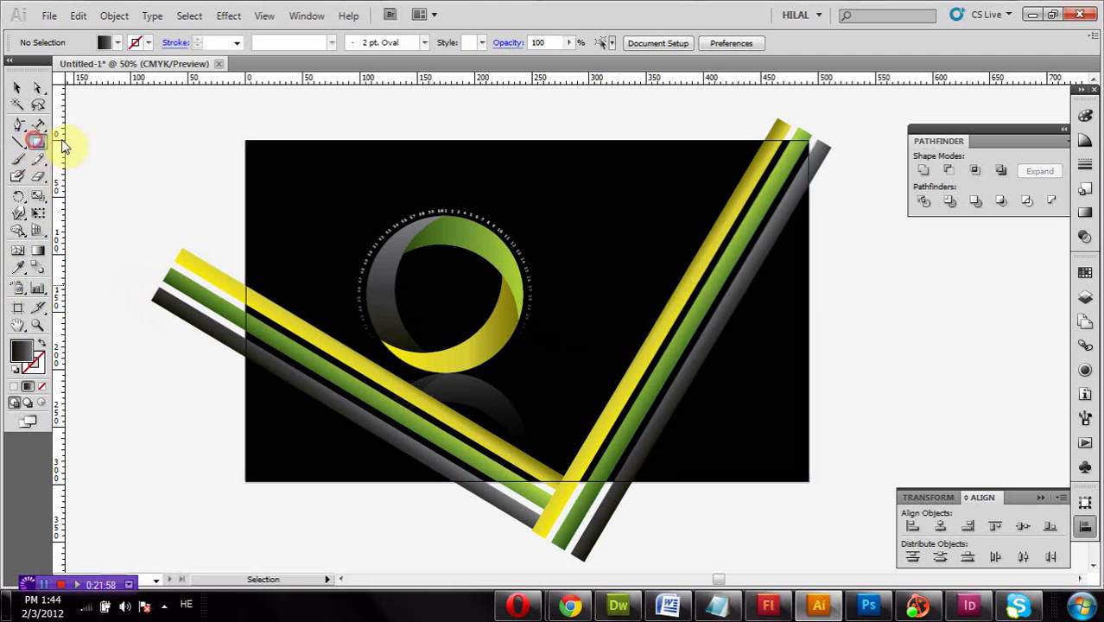
pyautogui.moveTo(81, 155); pyautogui.dragTo(245, 415)
pyautogui.click(19, 89)
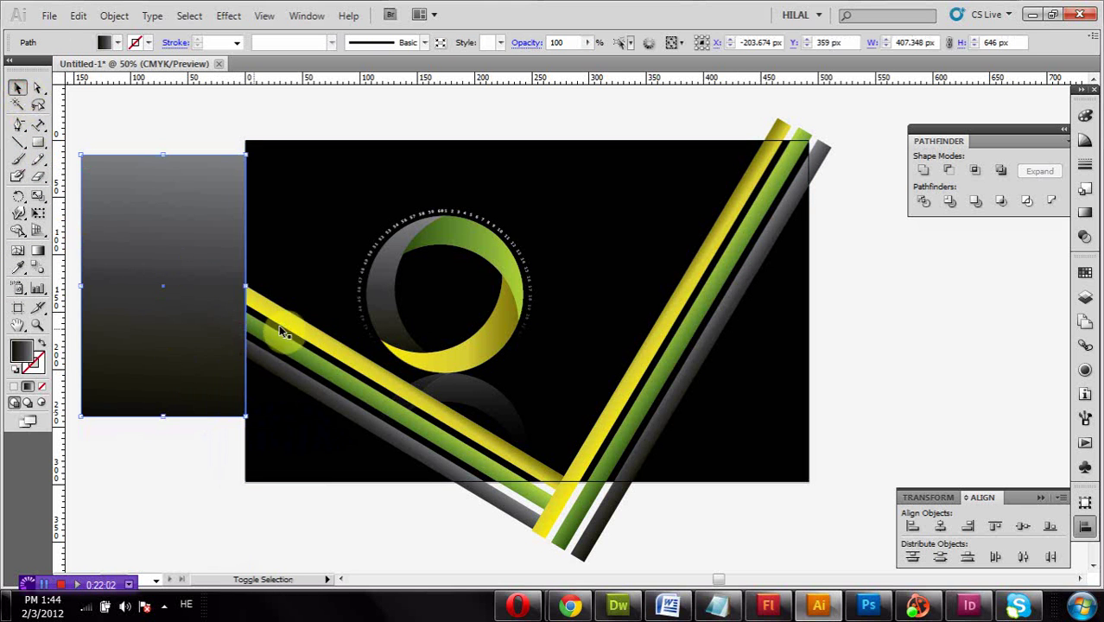
pyautogui.keyDown('shift'); pyautogui.click(287, 324); pyautogui.keyUp('shift')
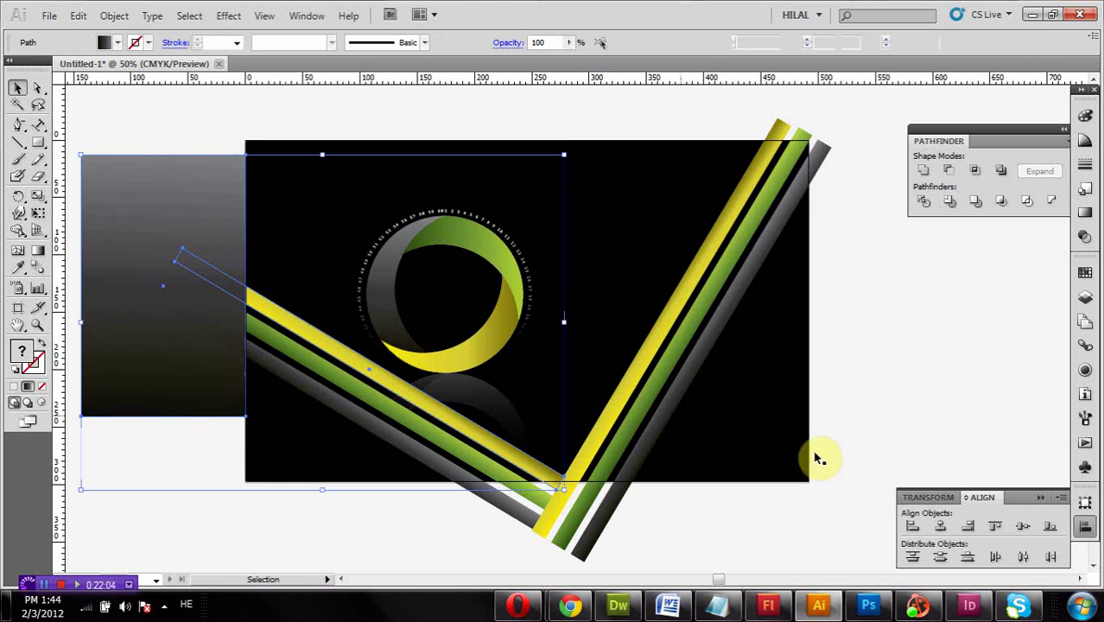
pyautogui.click(950, 170)
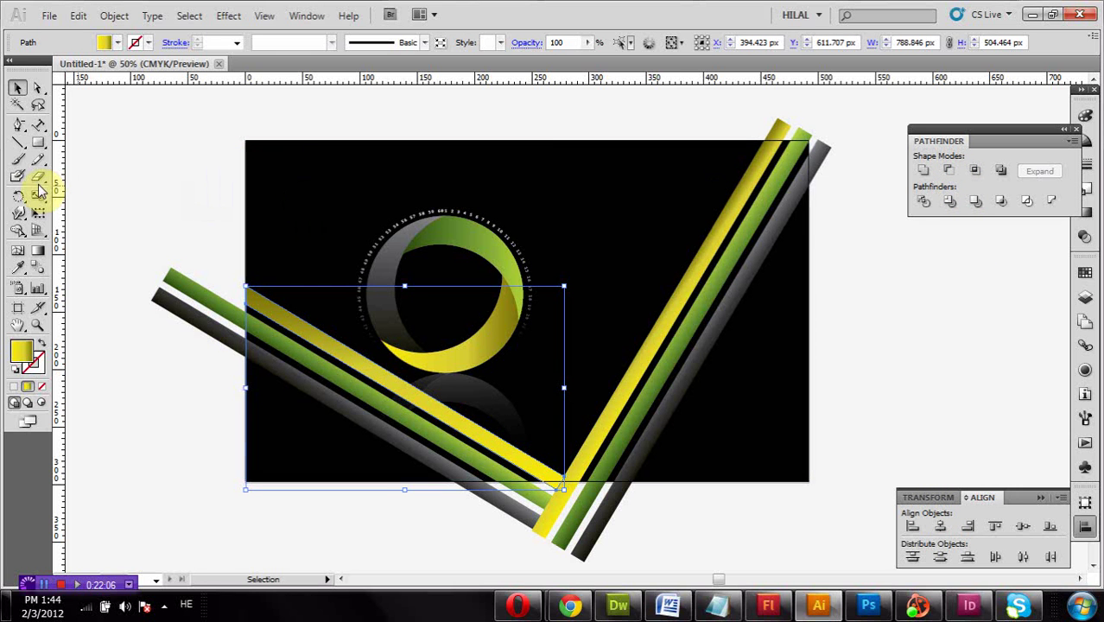
# Trim the green stripe at the artboard's left edge with a cutting rectangle and Minus Front.
pyautogui.click(38, 143)
pyautogui.moveTo(98, 171); pyautogui.dragTo(246, 423)
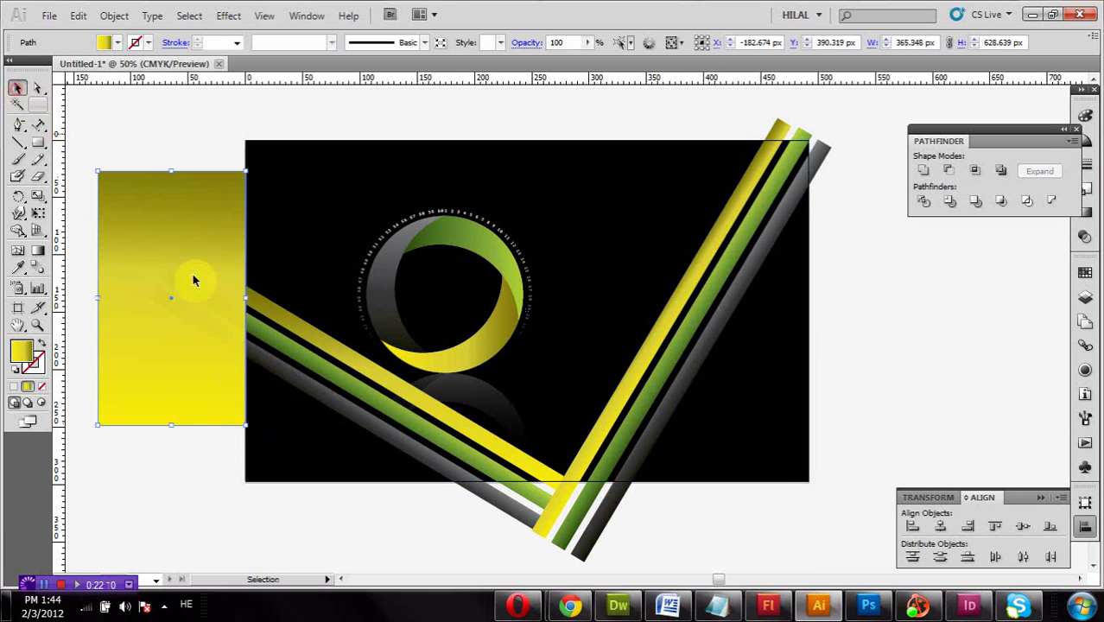
pyautogui.keyDown('shift'); pyautogui.click(283, 343); pyautogui.keyUp('shift')
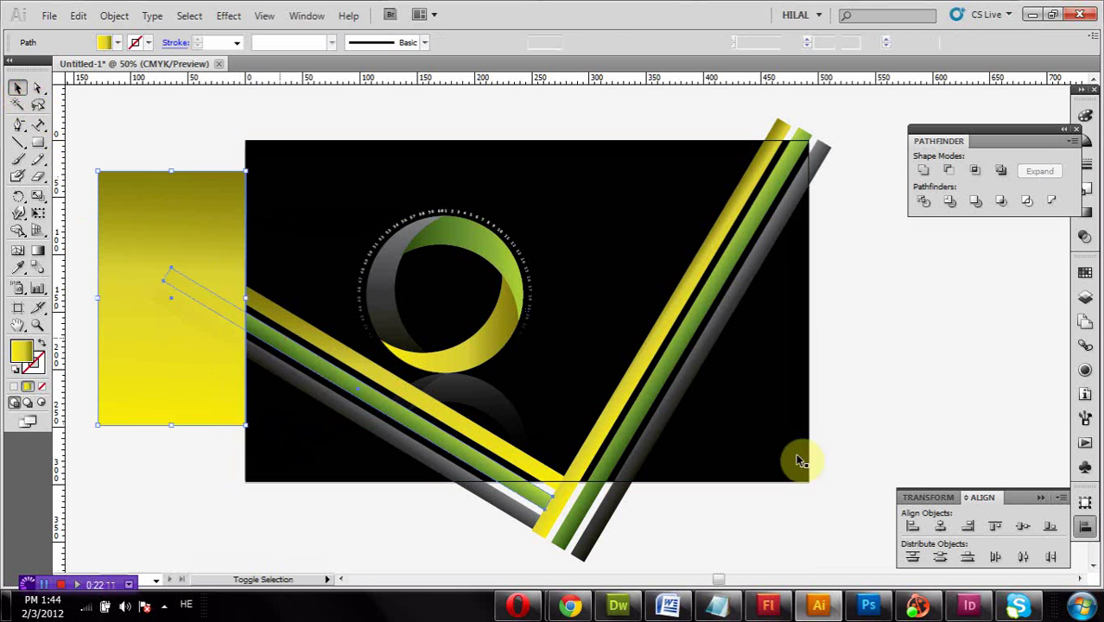
pyautogui.click(951, 171)
# Trim the grey stripe's left end flush with the artboard edge using Minus Front.
pyautogui.click(37, 141)
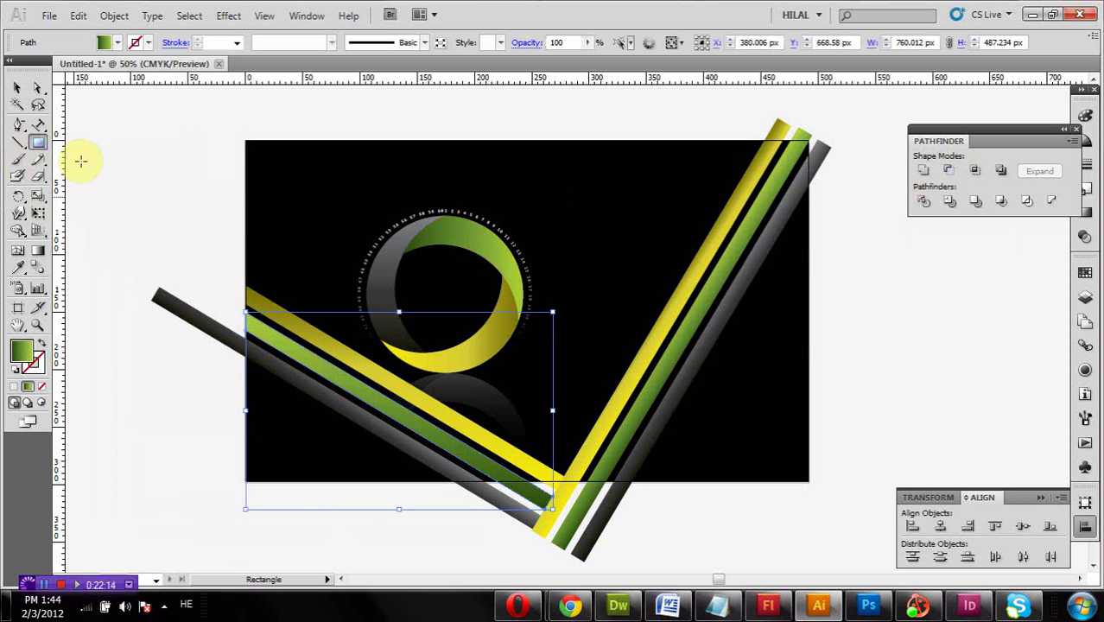
pyautogui.moveTo(100, 194); pyautogui.dragTo(245, 458)
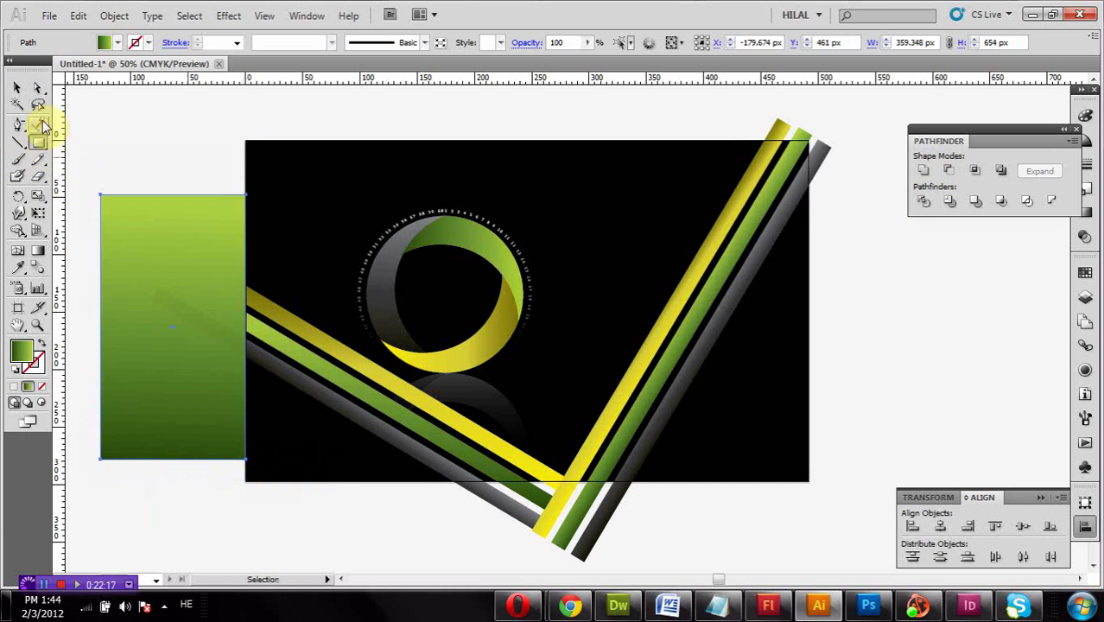
pyautogui.keyDown('shift'); pyautogui.click(292, 383); pyautogui.keyUp('shift')
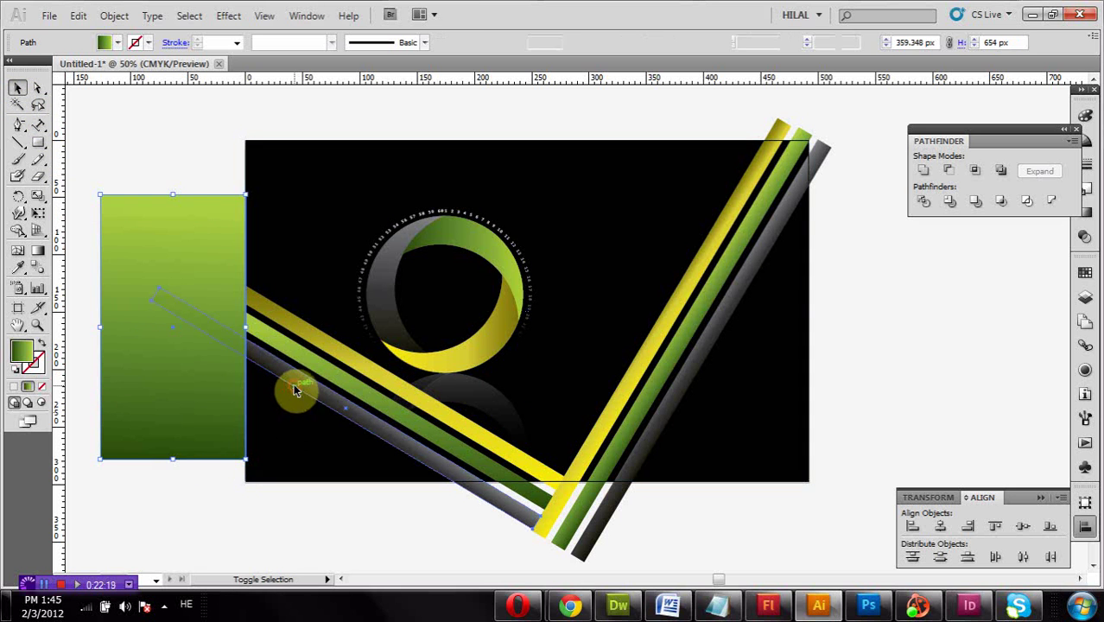
pyautogui.click(948, 179)
pyautogui.scroll(-3, 948, 179)
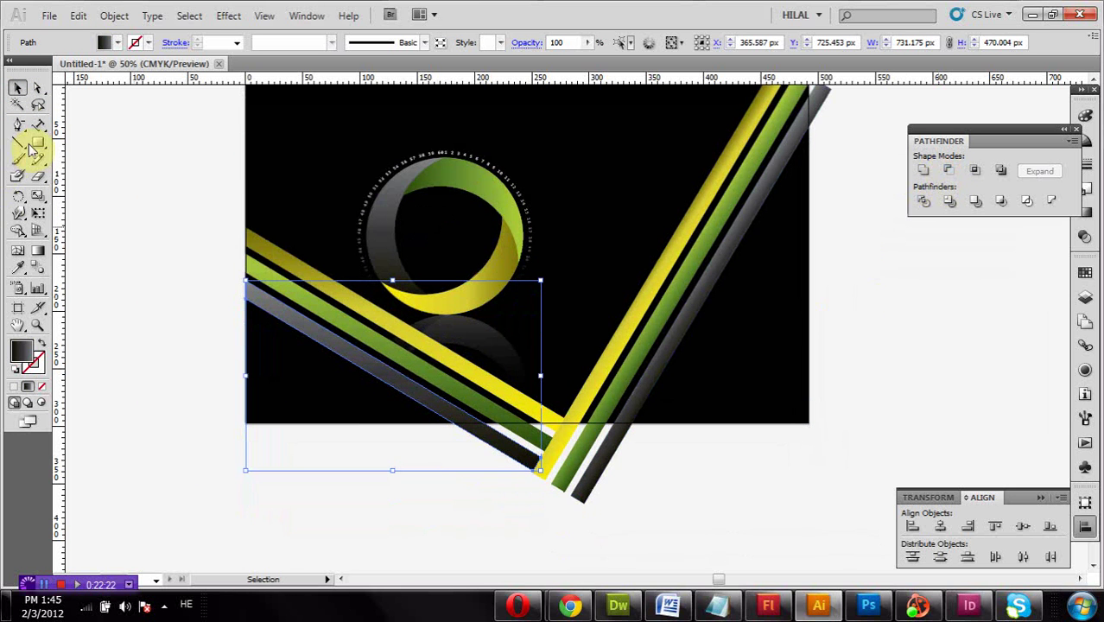
# Draw a cutting rectangle below the background, duplicate it twice, and trim the gray stripe's bottom.
pyautogui.moveTo(43, 143); pyautogui.dragTo(76, 140)
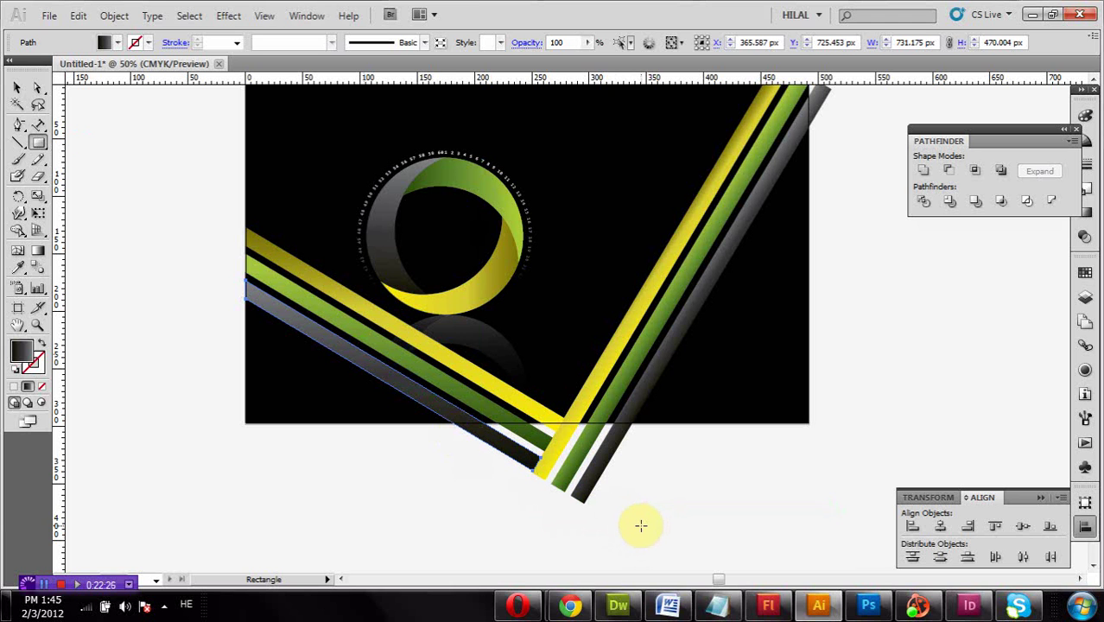
pyautogui.moveTo(644, 526); pyautogui.dragTo(384, 424)
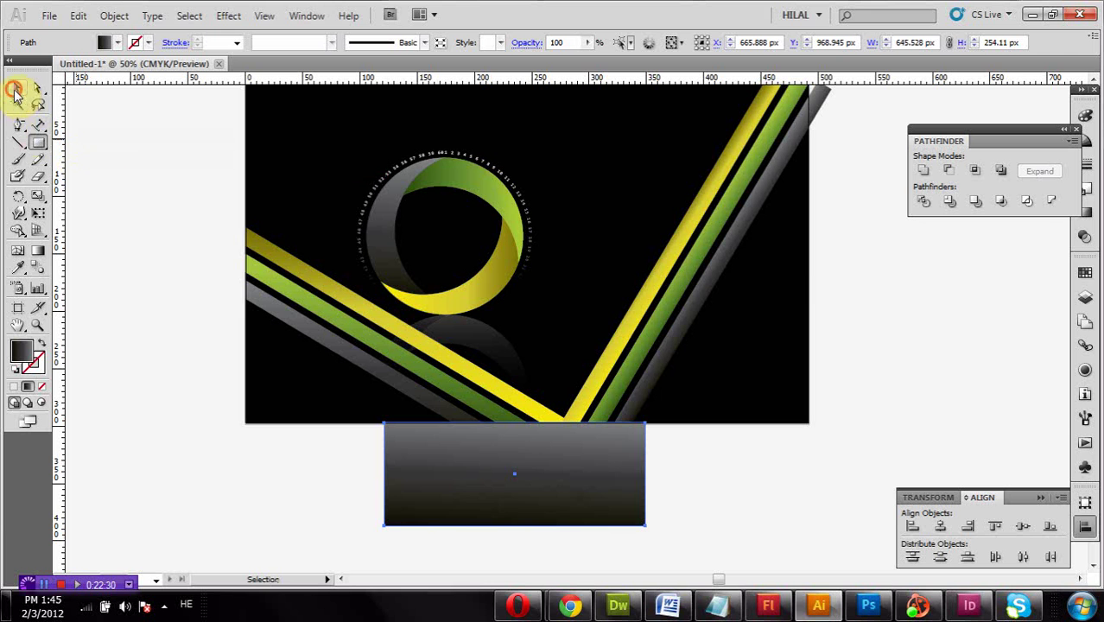
pyautogui.keyDown('shift'); pyautogui.click(373, 371); pyautogui.keyUp('shift')
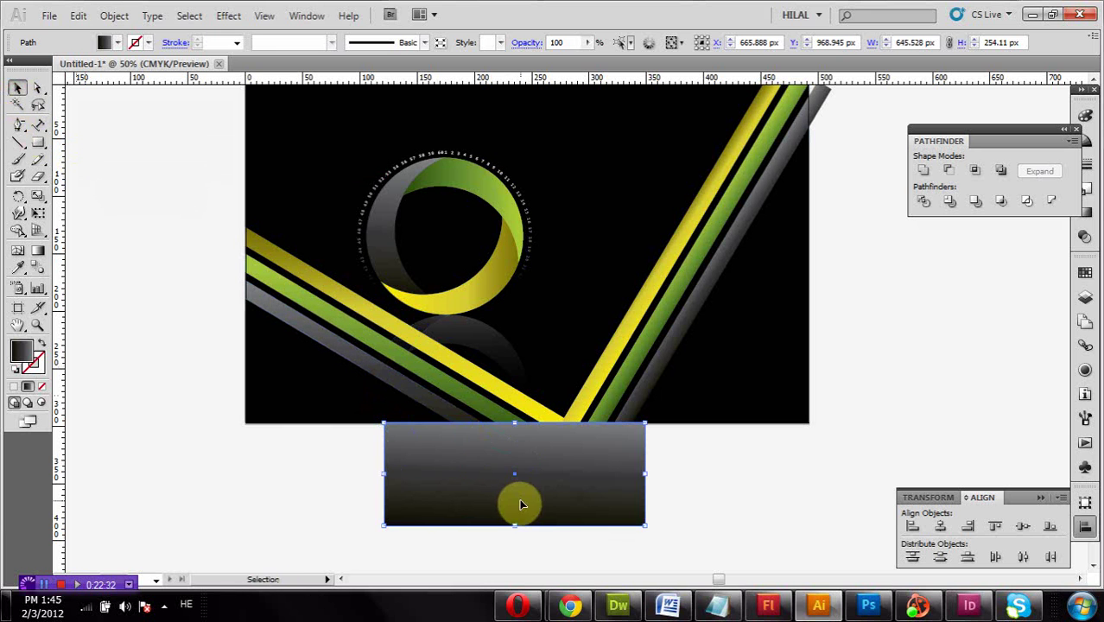
pyautogui.moveTo(520, 499); pyautogui.dragTo(987, 382)
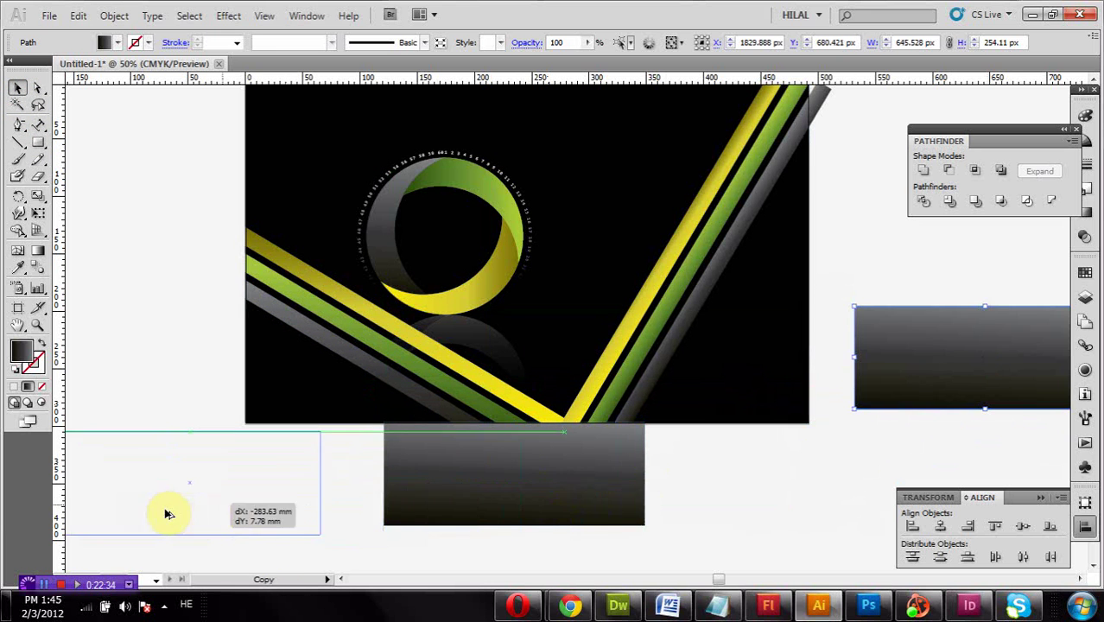
pyautogui.moveTo(550, 498); pyautogui.dragTo(140, 516)
pyautogui.click(424, 491)
pyautogui.keyDown('shift'); pyautogui.click(425, 407); pyautogui.keyUp('shift')
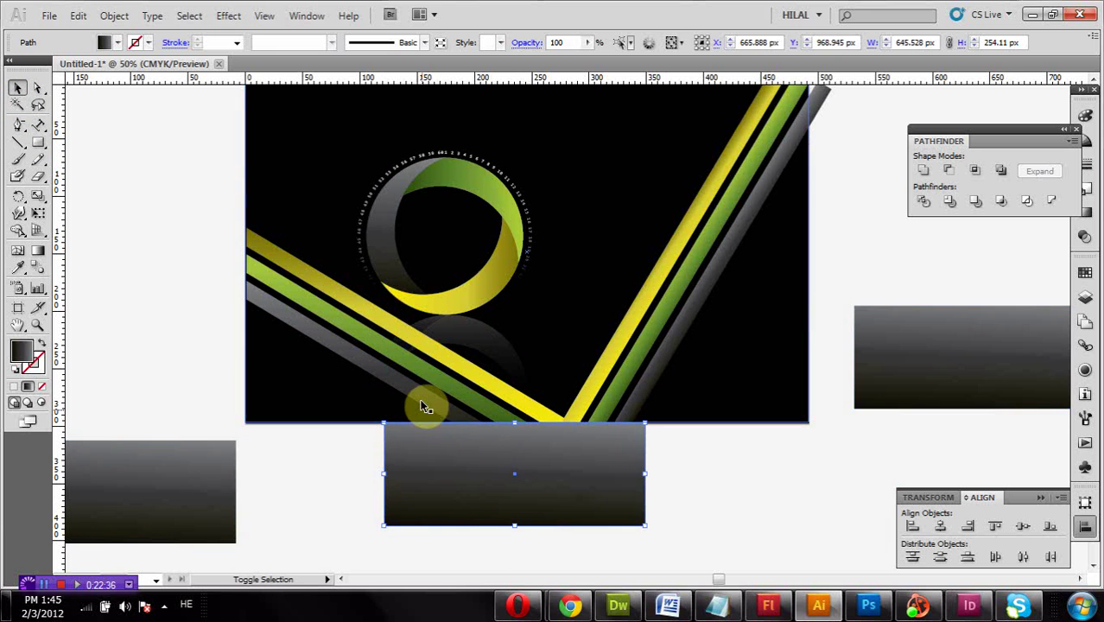
pyautogui.keyDown('shift'); pyautogui.click(604, 407); pyautogui.keyUp('shift')
pyautogui.click(950, 171)
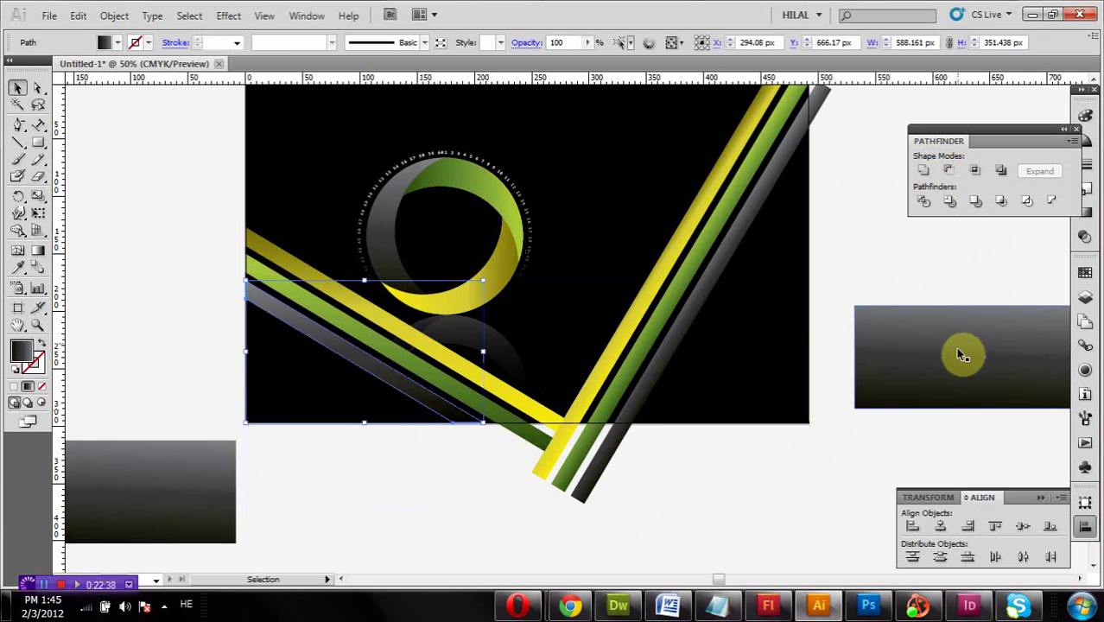
# Use the two spare rectangles to trim the remaining stripe ends flush with the bottom edge.
pyautogui.moveTo(961, 353)
pyautogui.mouseDown()
pyautogui.moveTo(568, 513)
pyautogui.moveTo(542, 481)
pyautogui.mouseUp()
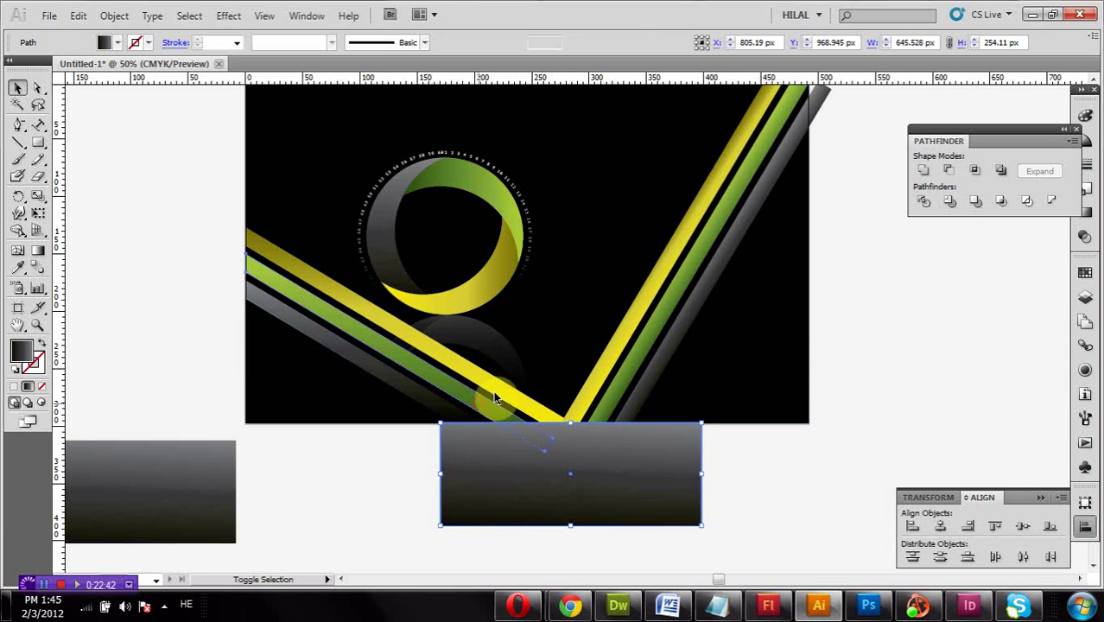
pyautogui.keyDown('shift'); pyautogui.click(495, 398); pyautogui.keyUp('shift')
pyautogui.click(951, 169)
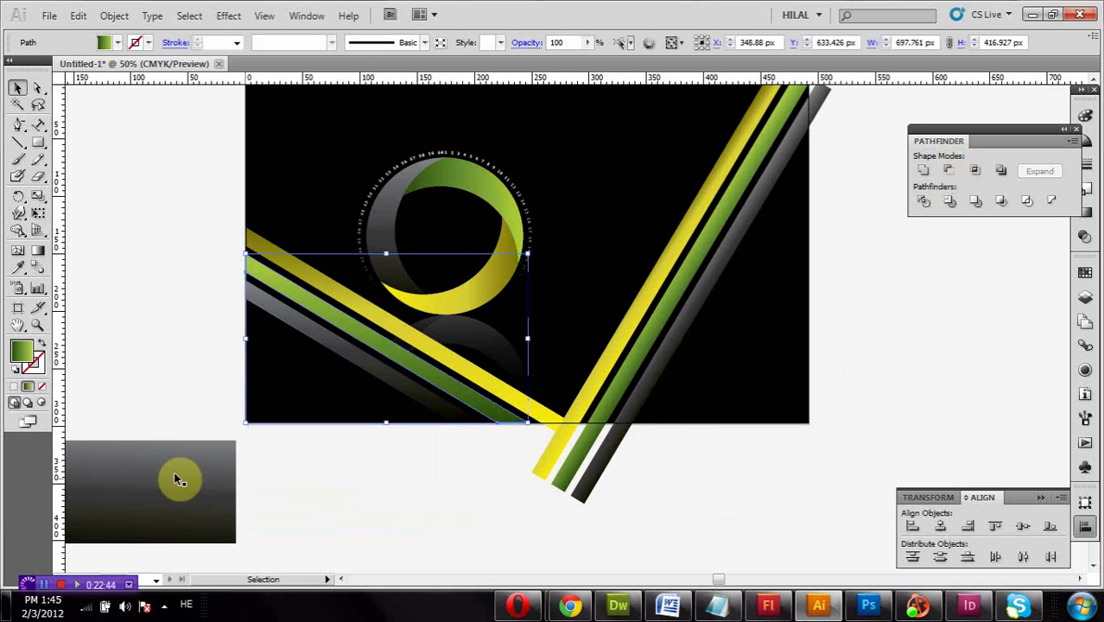
pyautogui.moveTo(146, 473)
pyautogui.mouseDown()
pyautogui.moveTo(627, 456)
pyautogui.moveTo(615, 454)
pyautogui.mouseUp()
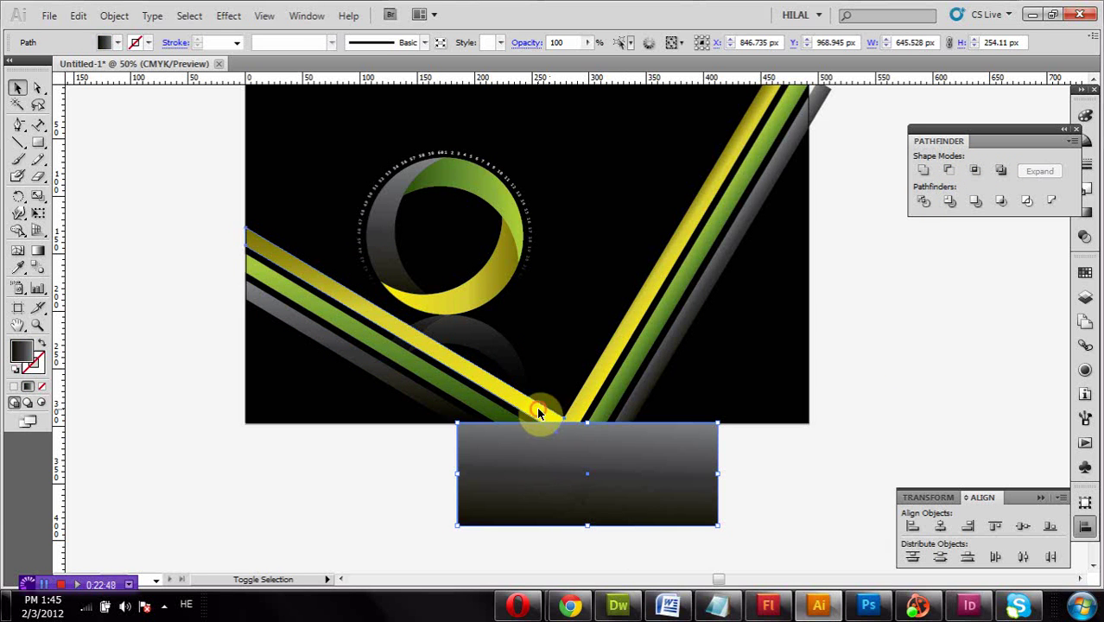
pyautogui.keyDown('shift'); pyautogui.click(537, 406); pyautogui.keyUp('shift')
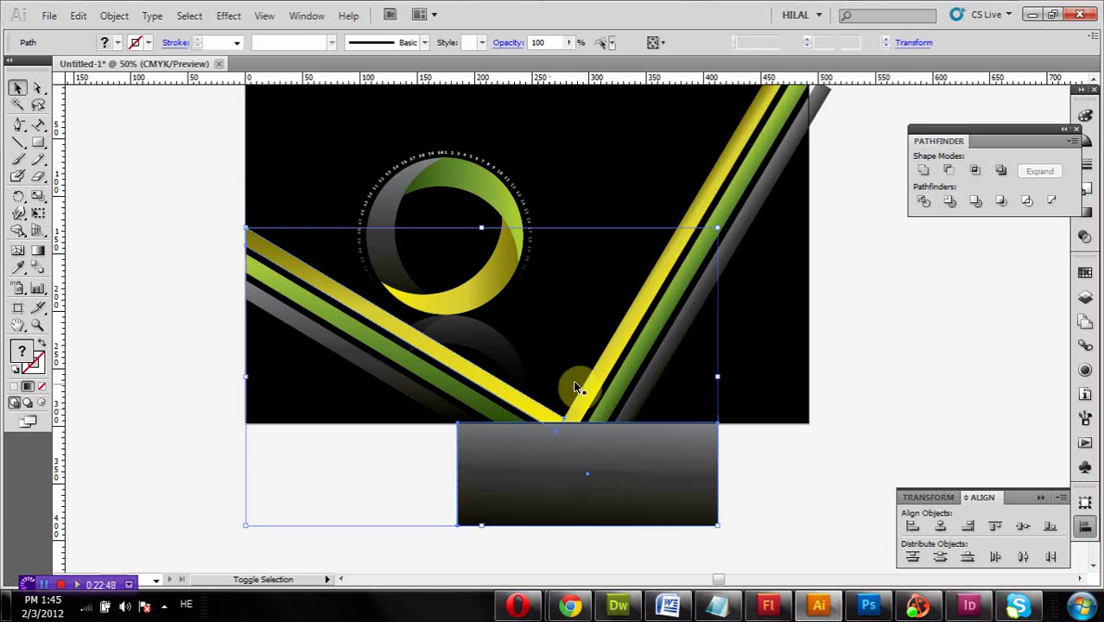
pyautogui.click(949, 170)
pyautogui.click(38, 144)
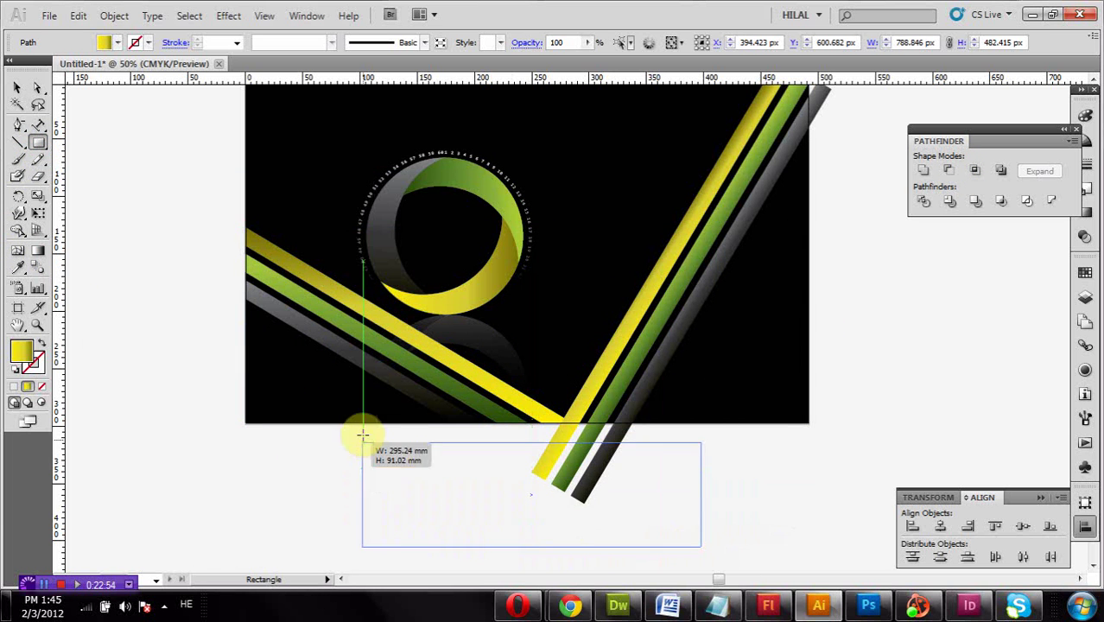
# Trim the yellow V stripe's bottom end flush with the background using Minus Front.
pyautogui.moveTo(696, 549); pyautogui.dragTo(364, 424)
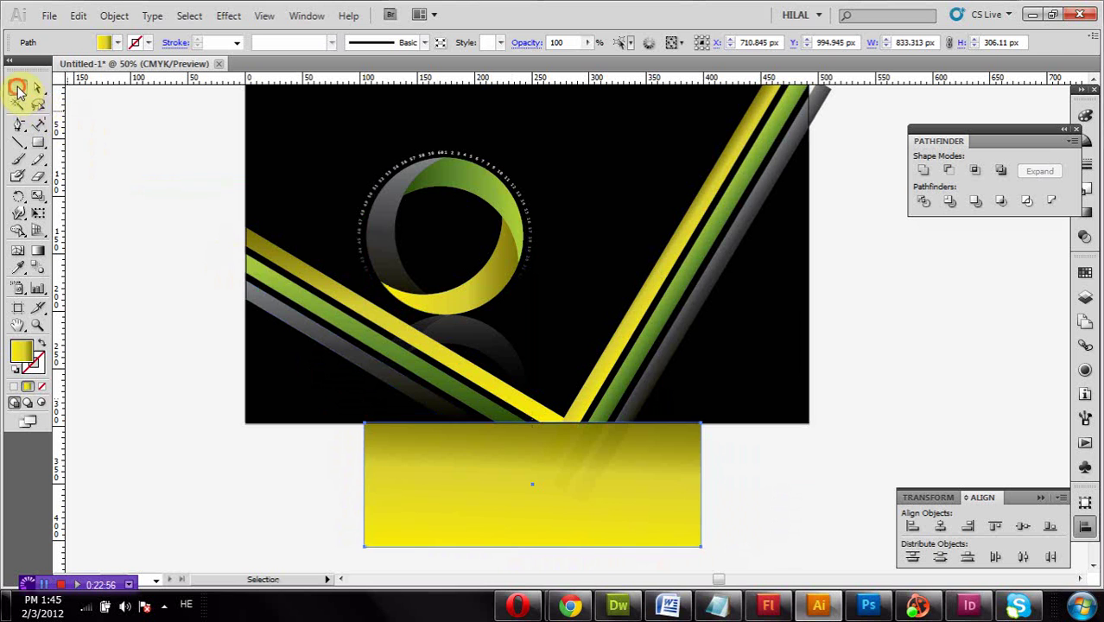
pyautogui.click(18, 88)
pyautogui.keyDown('shift'); pyautogui.click(612, 361); pyautogui.keyUp('shift')
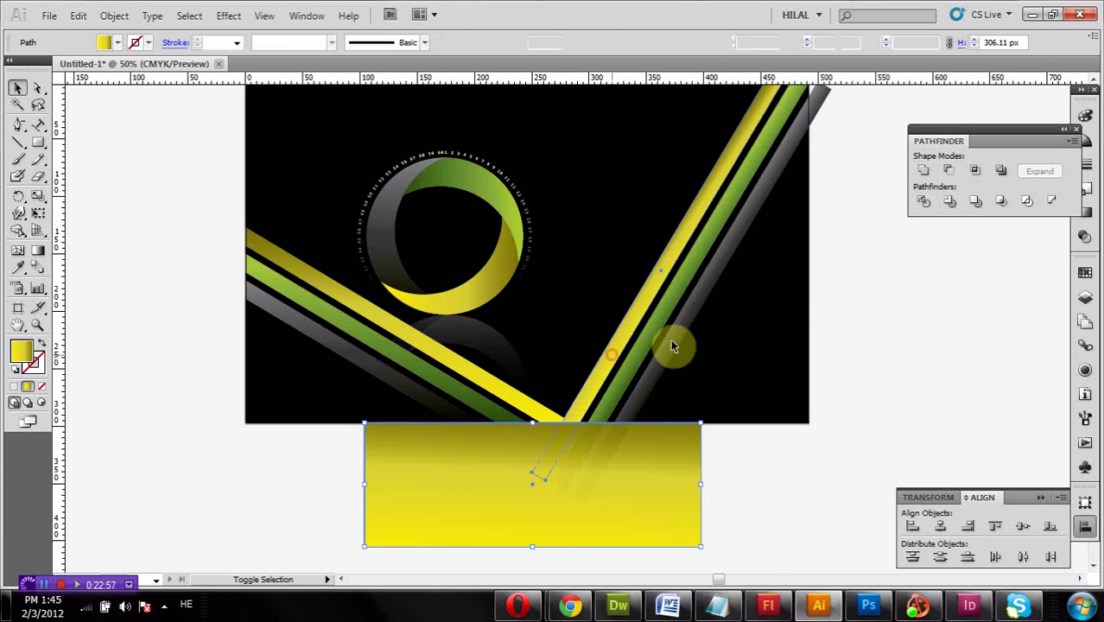
pyautogui.click(955, 172)
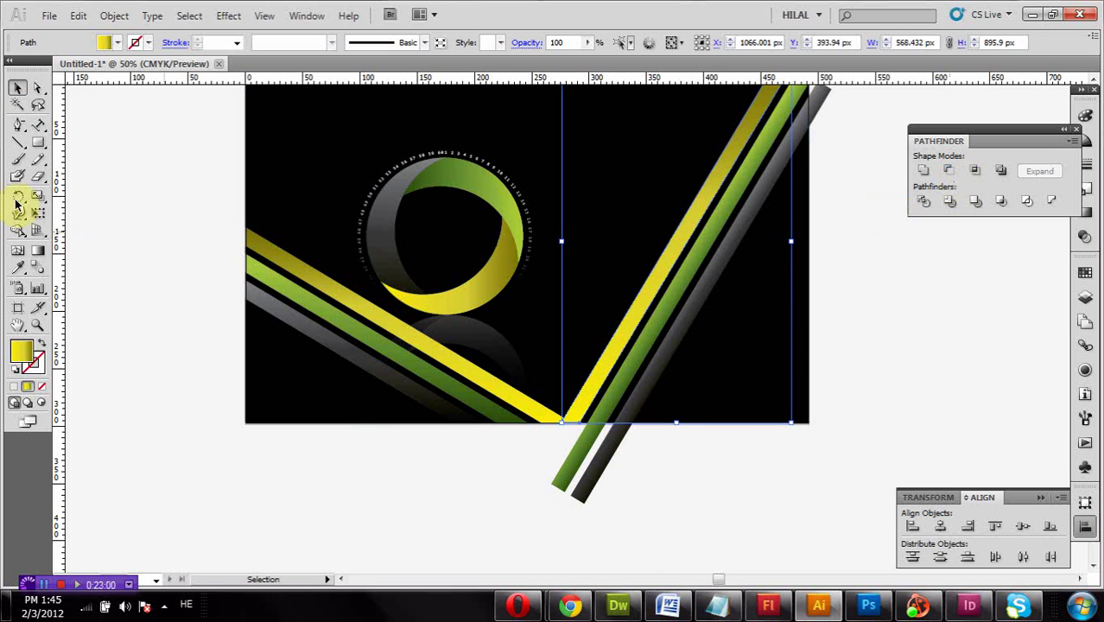
# Cut the green stripe's bottom end off at the background's lower edge.
pyautogui.click(38, 142)
pyautogui.moveTo(660, 423); pyautogui.dragTo(528, 519)
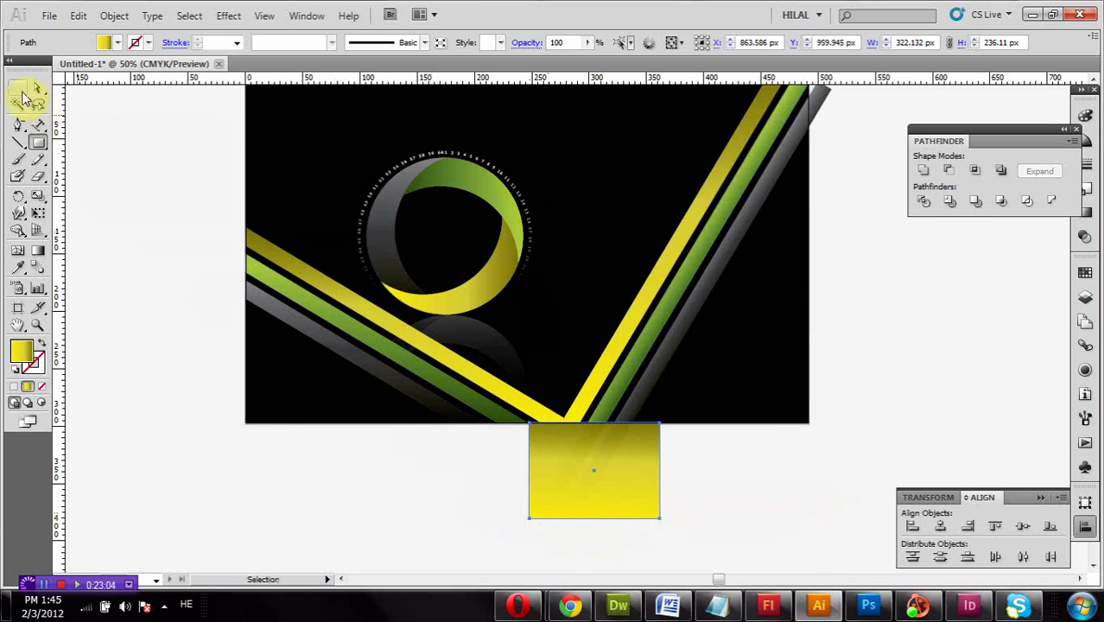
pyautogui.keyDown('shift'); pyautogui.click(654, 330); pyautogui.keyUp('shift')
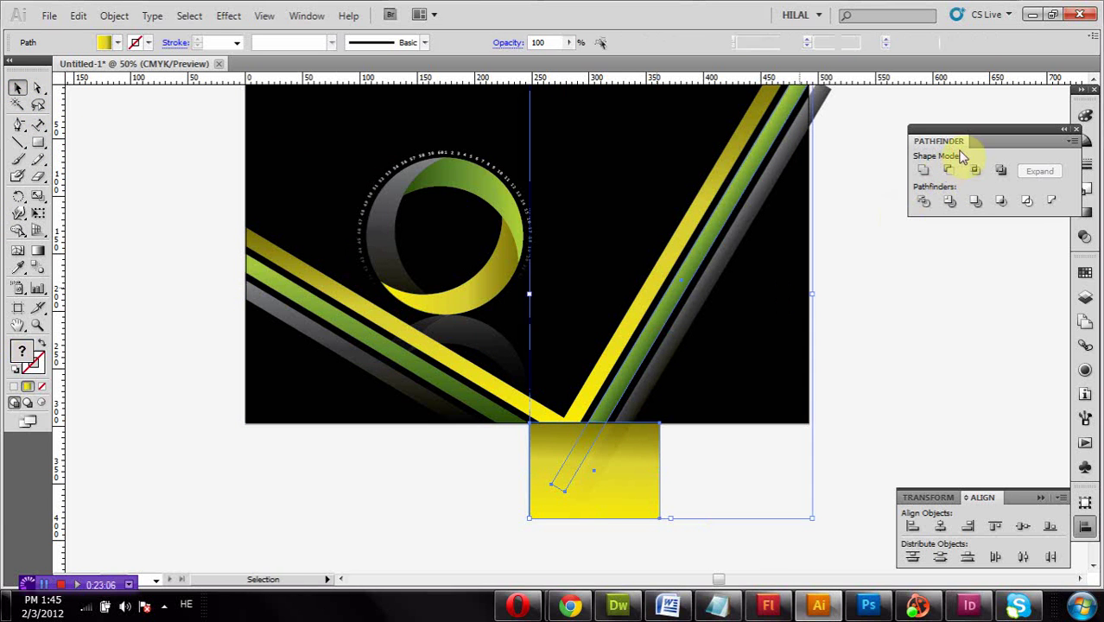
pyautogui.click(958, 172)
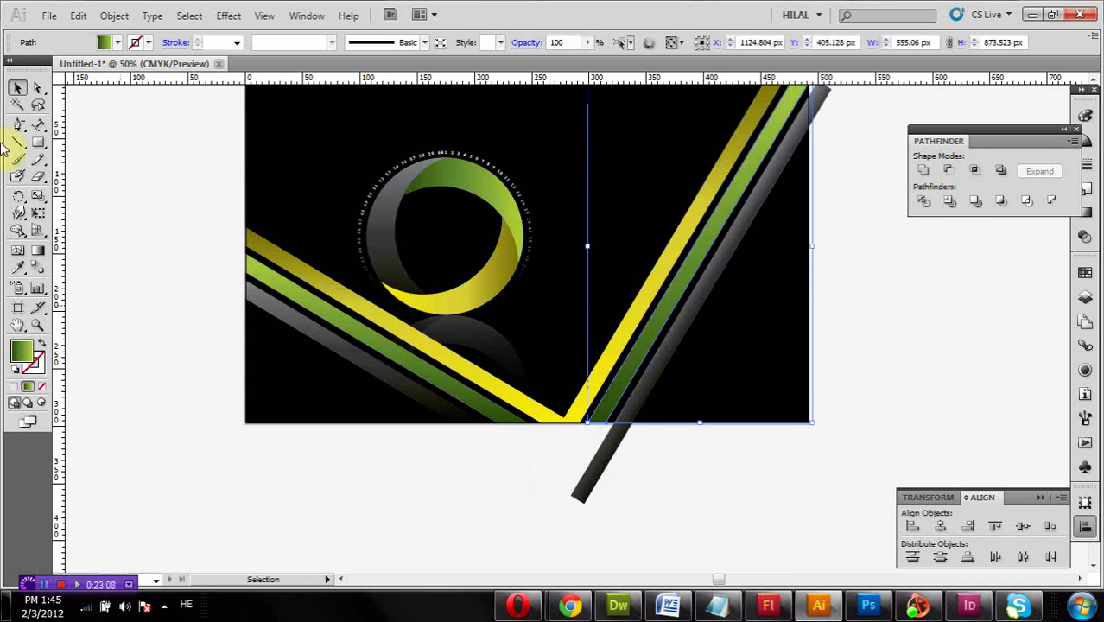
# Trim the gray stripe's bottom flush with the background edge.
pyautogui.click(39, 145)
pyautogui.moveTo(665, 424); pyautogui.dragTo(548, 516)
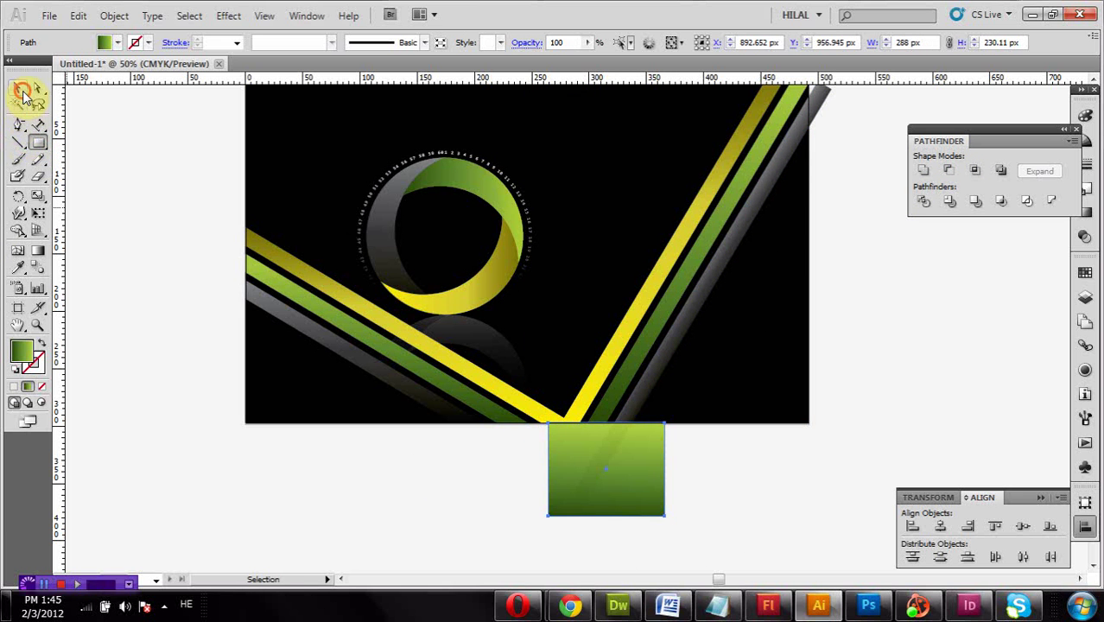
pyautogui.click(22, 92)
pyautogui.keyDown('shift'); pyautogui.click(680, 306); pyautogui.keyUp('shift')
pyautogui.click(951, 173)
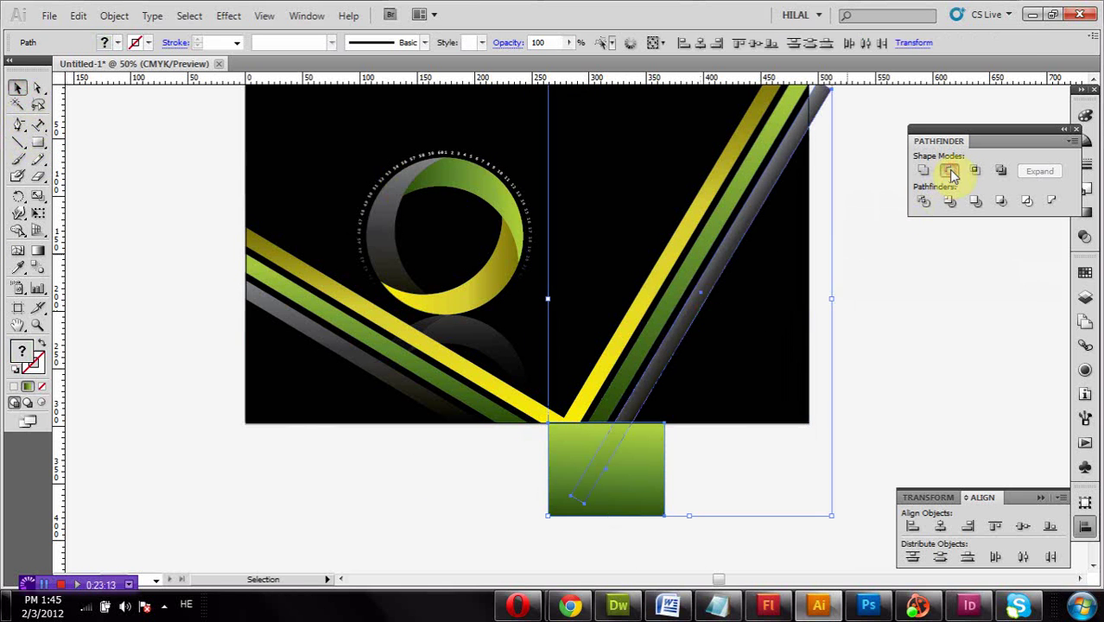
pyautogui.moveTo(936, 365); pyautogui.dragTo(800, 524)
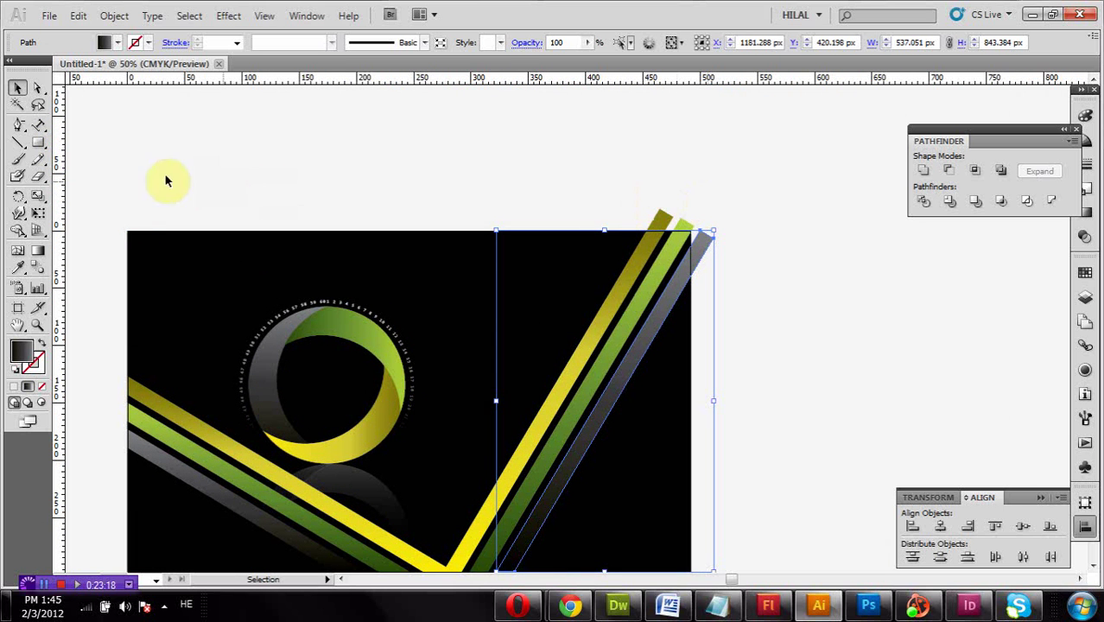
# Trim the gray stripe's top flush with the background's top edge using Minus Front.
pyautogui.click(38, 145)
pyautogui.moveTo(773, 183); pyautogui.dragTo(691, 323)
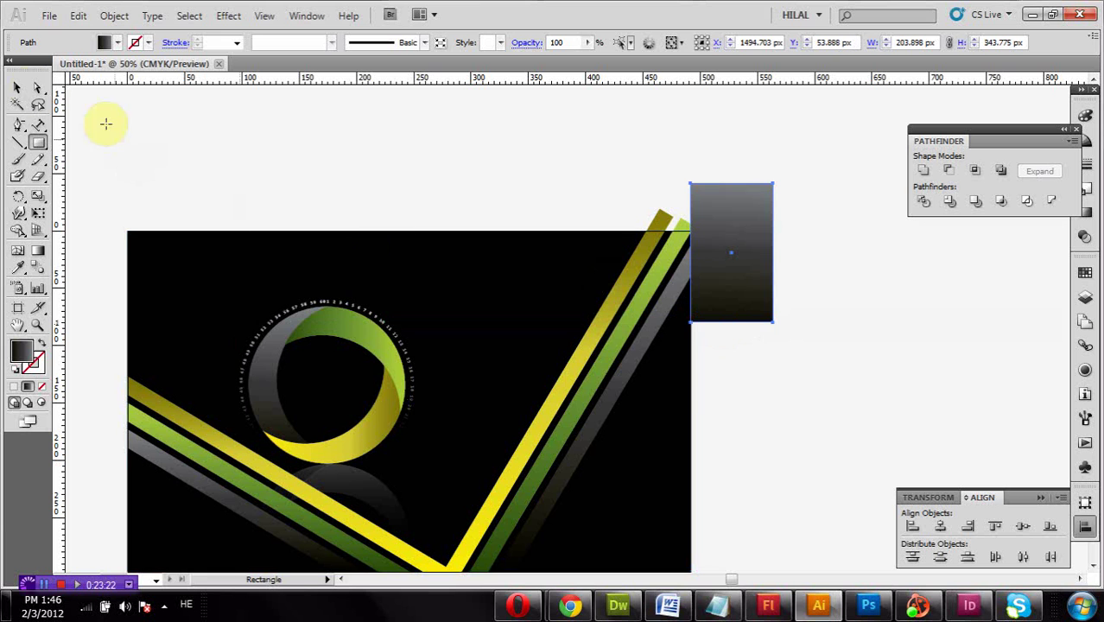
pyautogui.click(17, 82)
pyautogui.keyDown('shift'); pyautogui.click(660, 323); pyautogui.keyUp('shift')
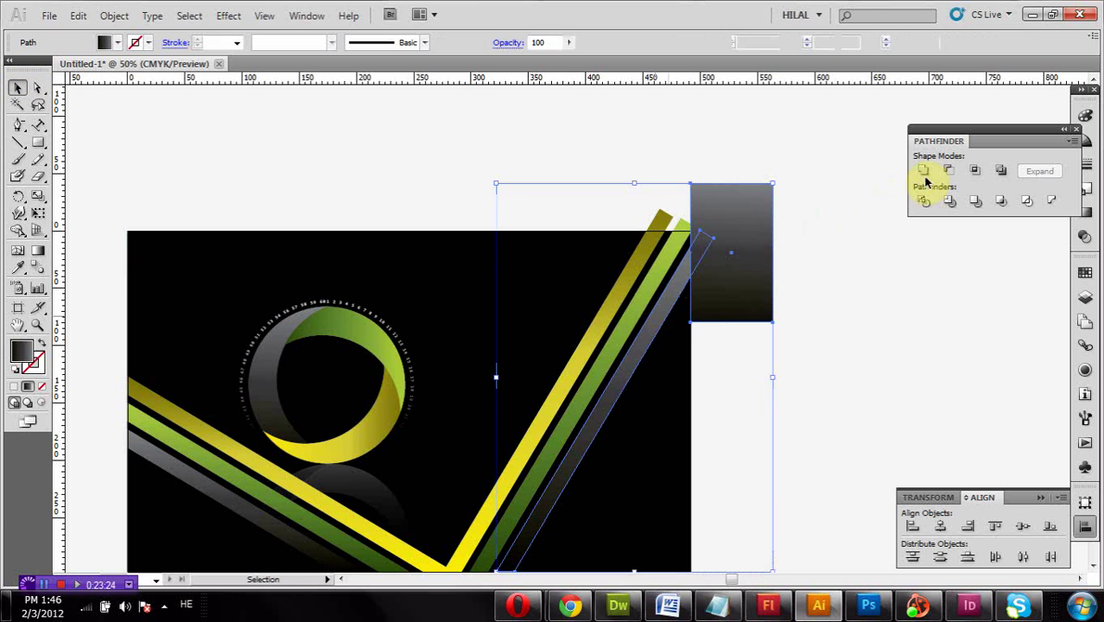
pyautogui.click(952, 170)
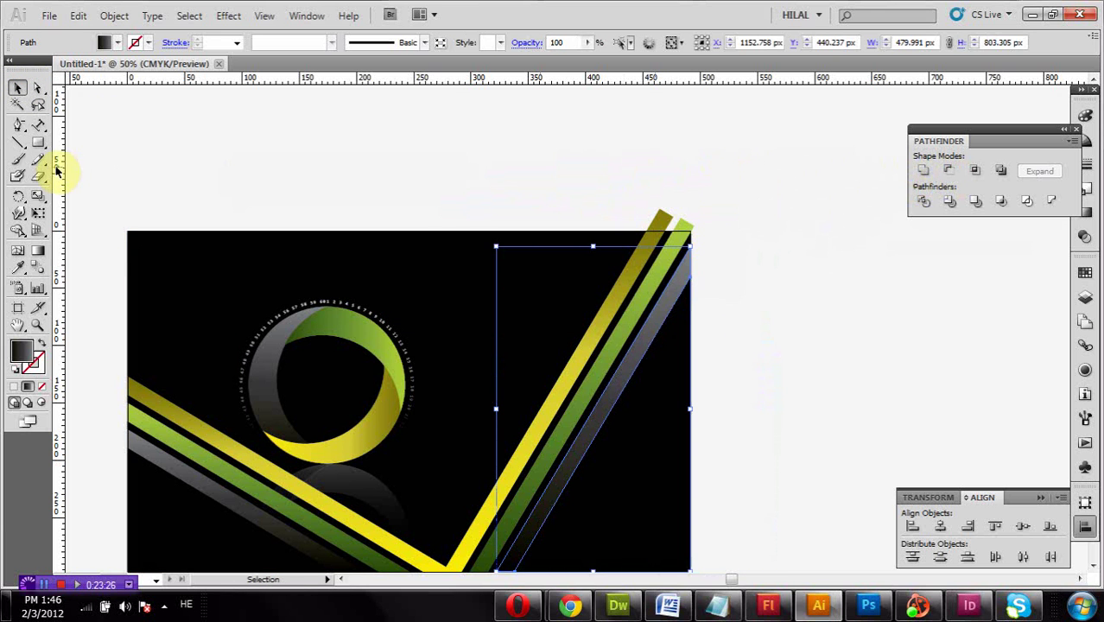
# Cut the green stripe's top off at the background's top edge.
pyautogui.click(37, 142)
pyautogui.moveTo(533, 153); pyautogui.dragTo(749, 233)
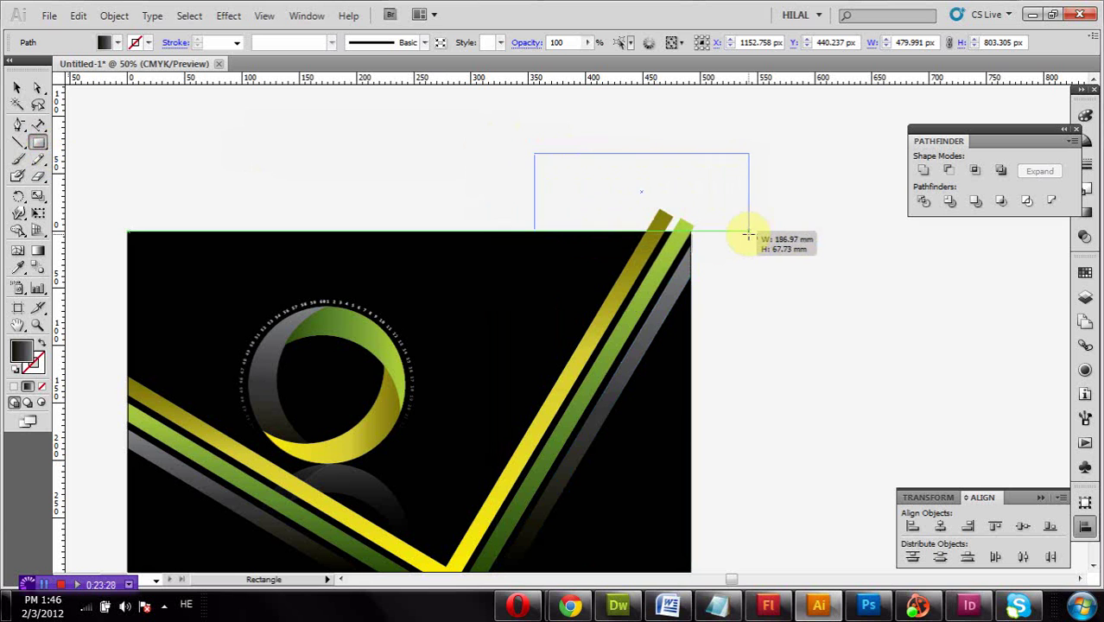
pyautogui.click(18, 88)
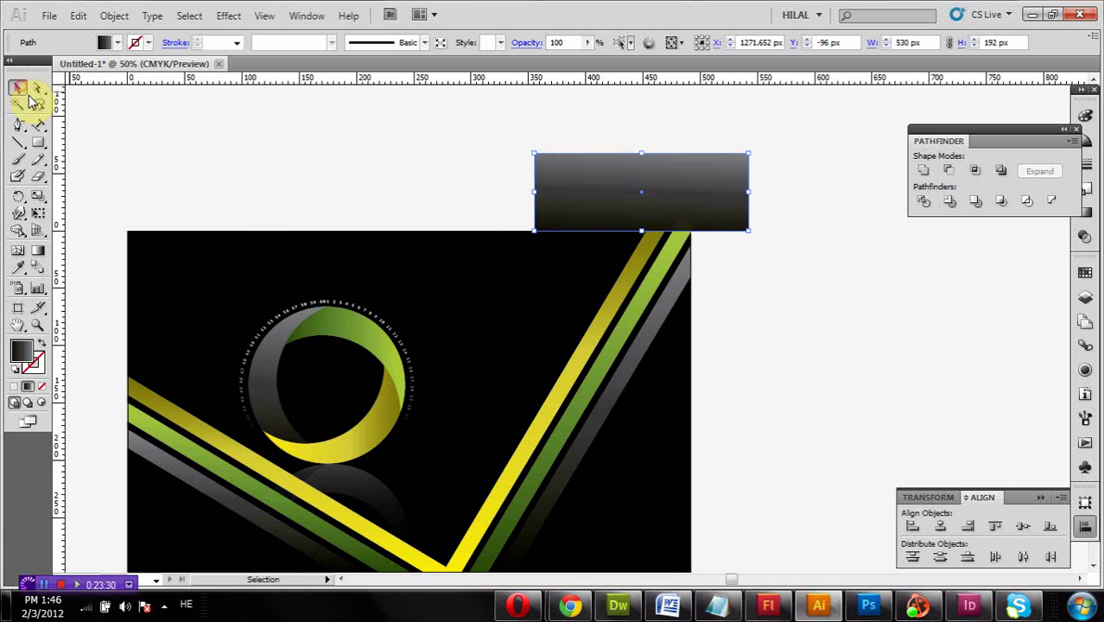
pyautogui.keyDown('shift'); pyautogui.click(635, 274); pyautogui.keyUp('shift')
pyautogui.click(948, 170)
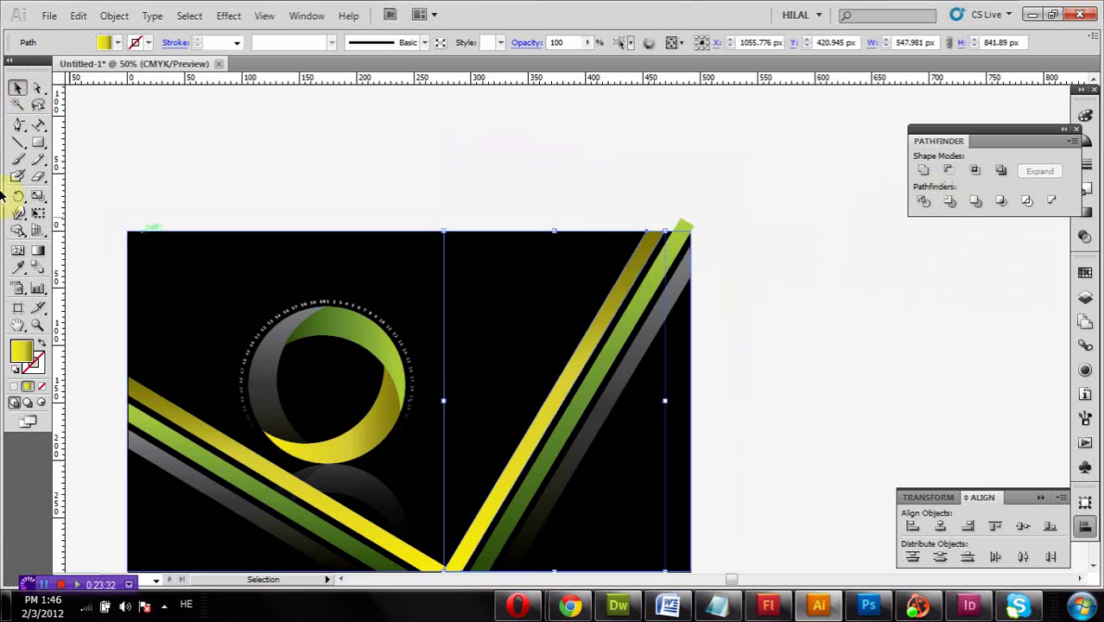
# Trim the remaining stripe top with Minus Front after undoing an accidental Intersect.
pyautogui.click(38, 143)
pyautogui.moveTo(651, 176); pyautogui.dragTo(766, 230)
pyautogui.click(17, 87)
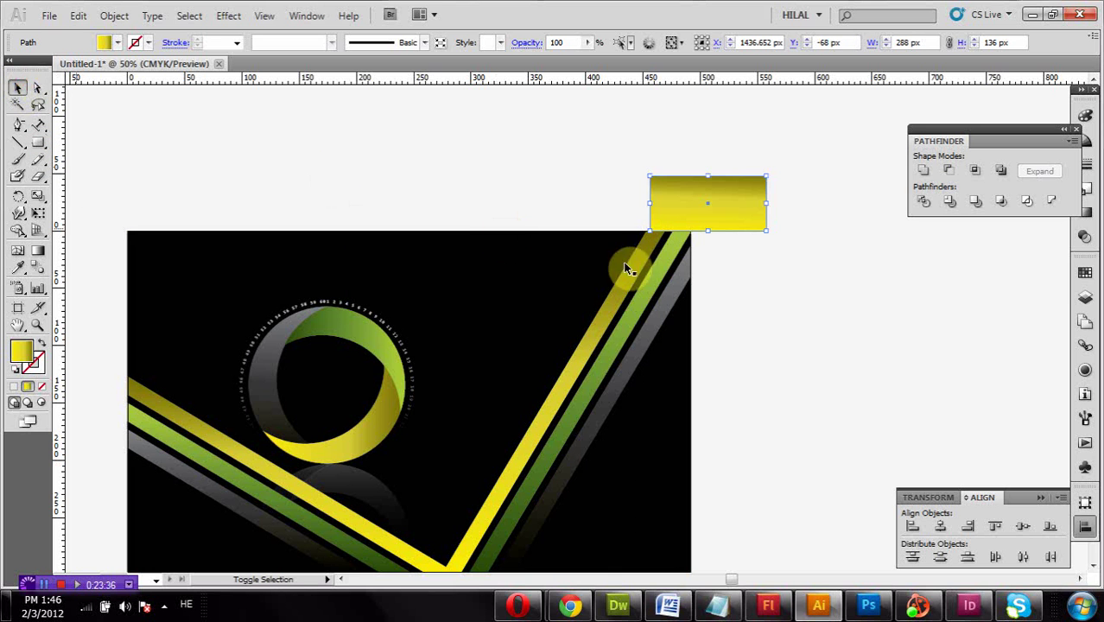
pyautogui.keyDown('shift'); pyautogui.click(655, 263); pyautogui.keyUp('shift')
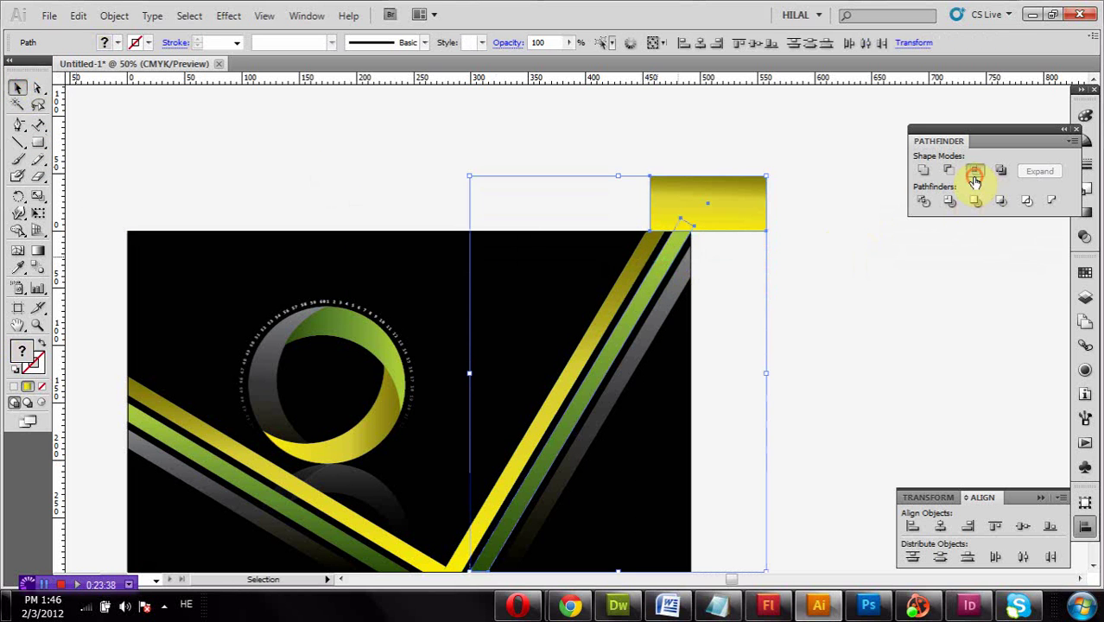
pyautogui.click(979, 177)
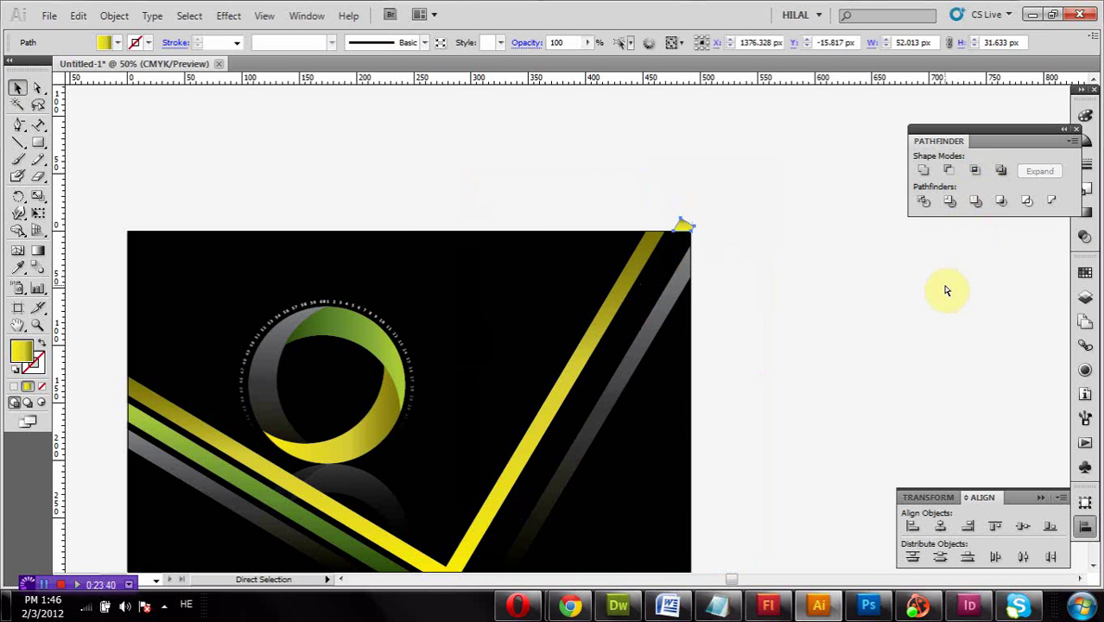
pyautogui.hotkey('ctrl', 'z')
pyautogui.click(815, 160)
pyautogui.click(730, 203)
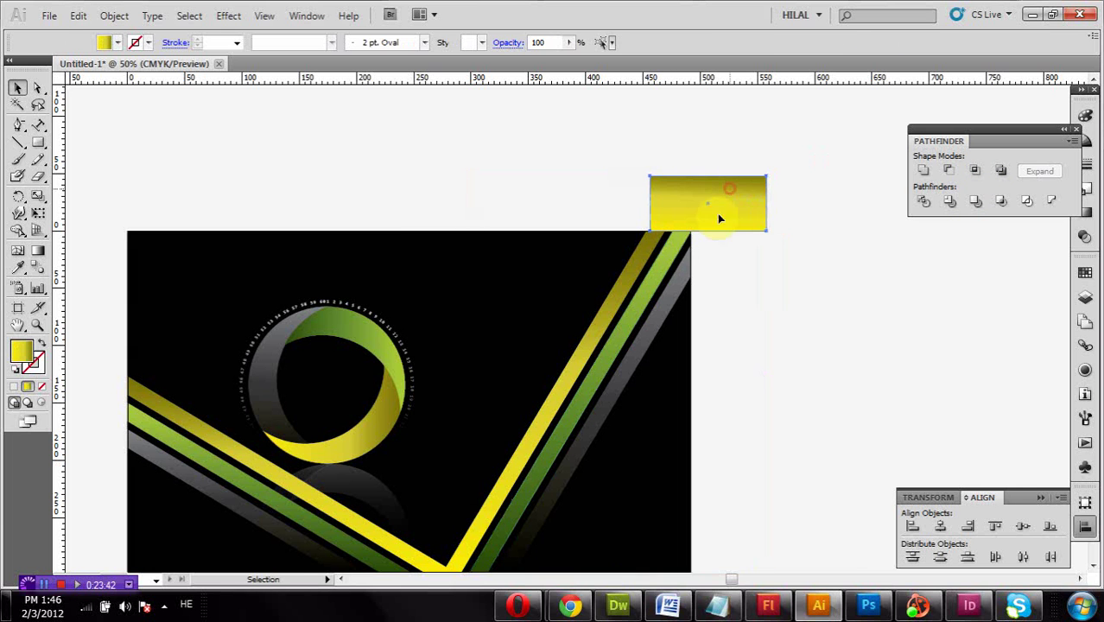
pyautogui.keyDown('shift'); pyautogui.click(662, 259); pyautogui.keyUp('shift')
pyautogui.click(947, 172)
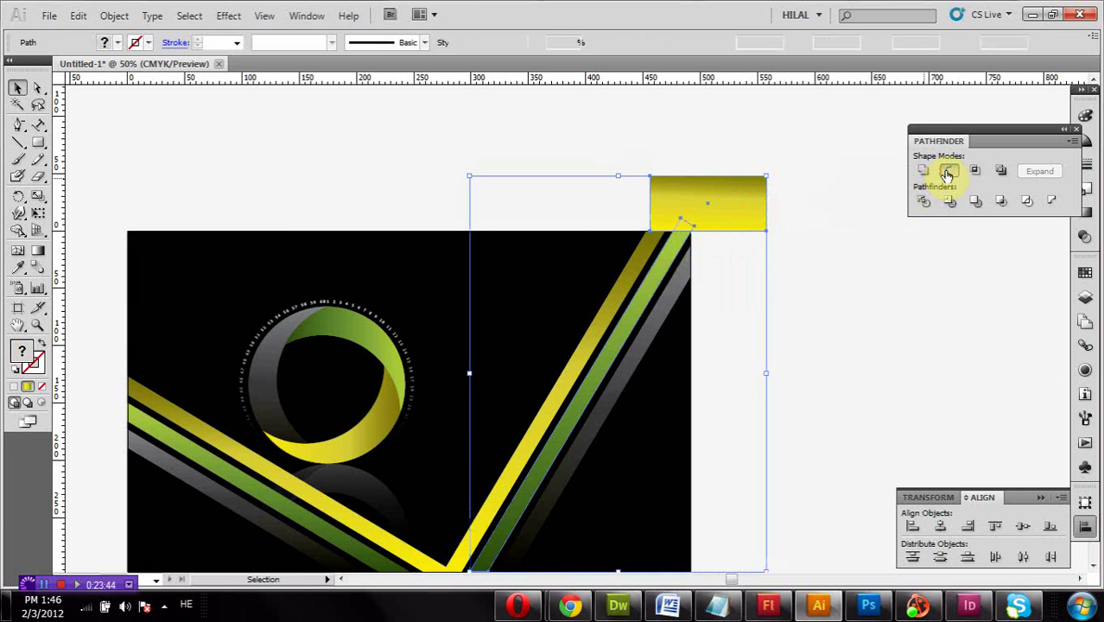
pyautogui.click(778, 337)
pyautogui.moveTo(778, 335); pyautogui.dragTo(797, 226)
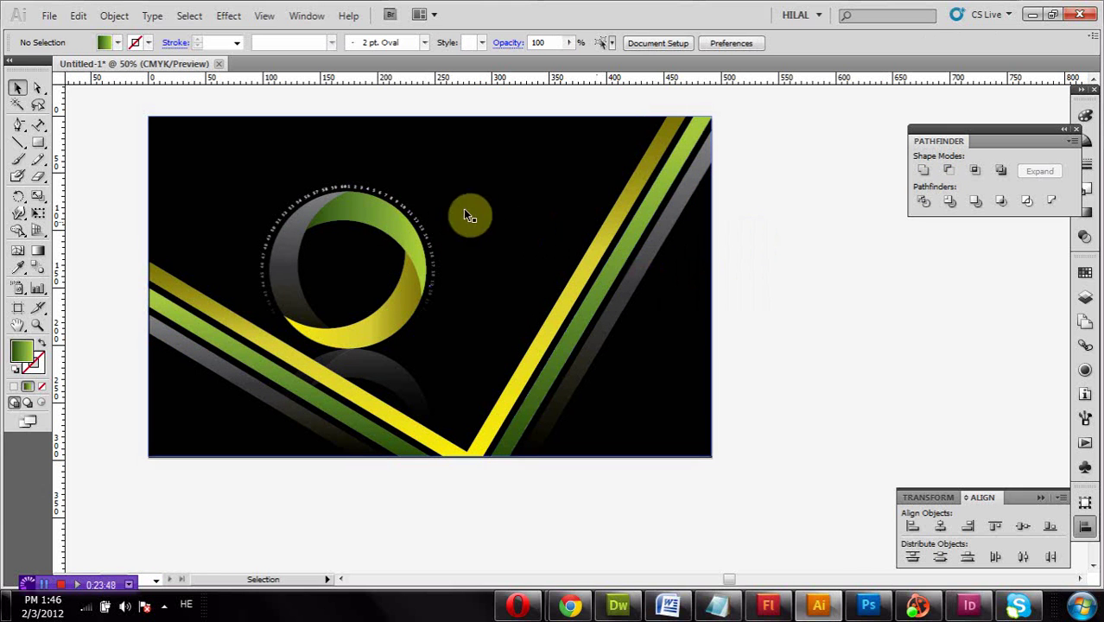
# Select and deselect the background and stripe paths while inspecting the artwork.
pyautogui.click(482, 179)
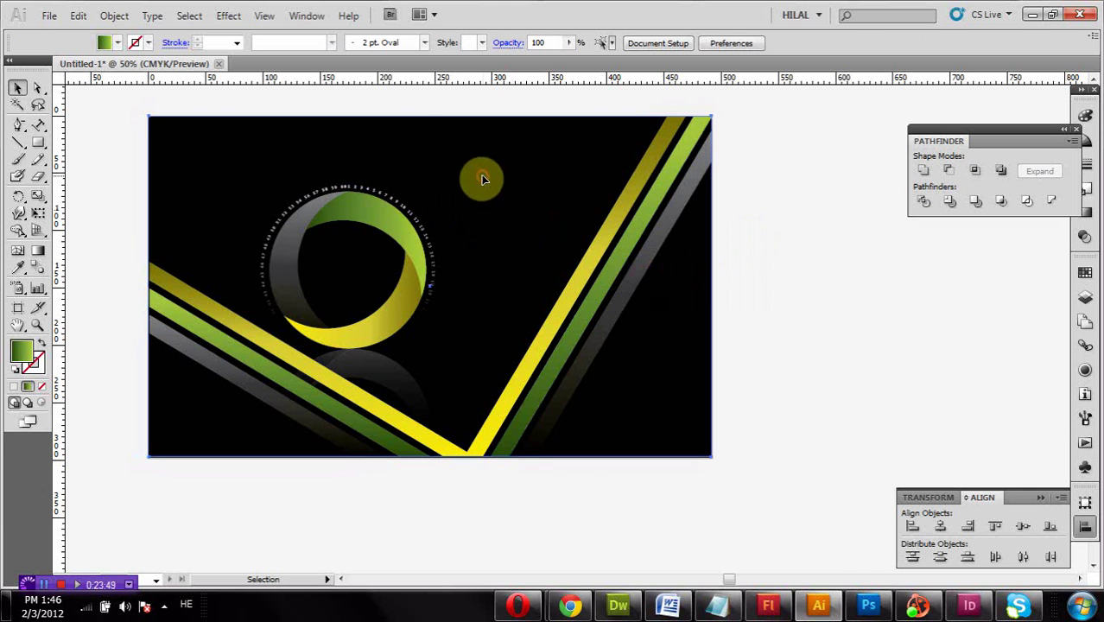
pyautogui.click(788, 117)
pyautogui.moveTo(788, 117); pyautogui.dragTo(603, 467)
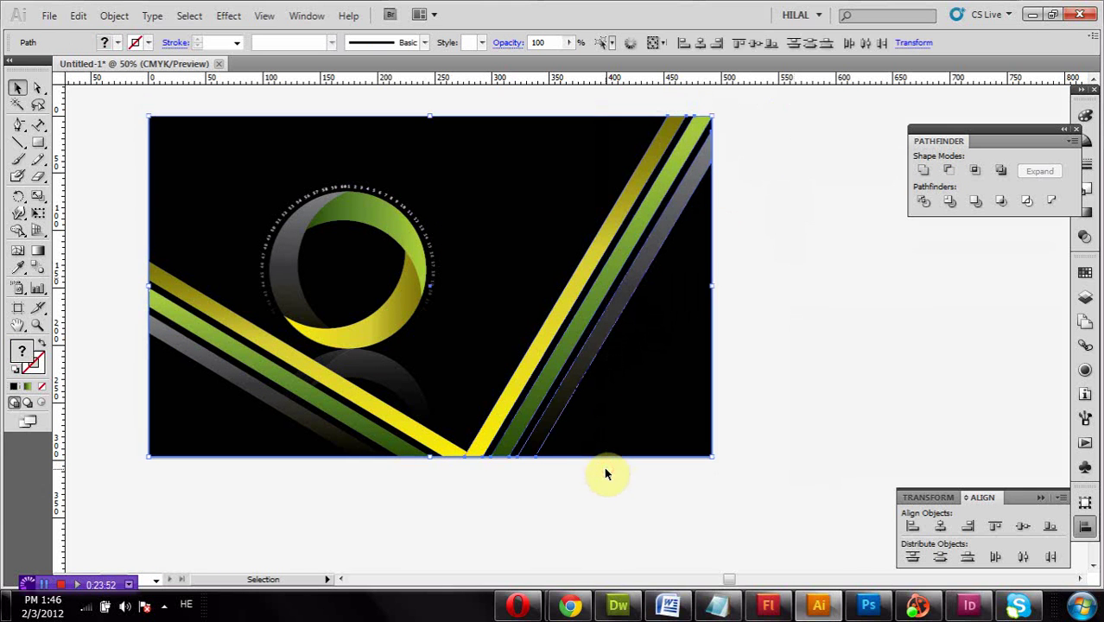
pyautogui.moveTo(293, 539); pyautogui.dragTo(389, 523)
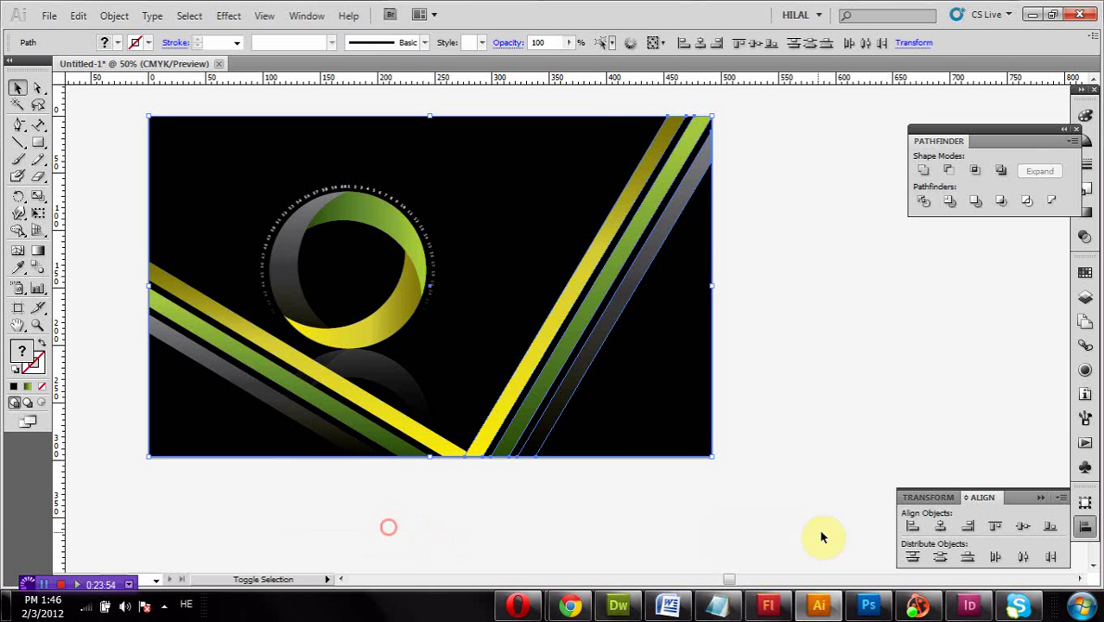
pyautogui.rightClick(691, 226)
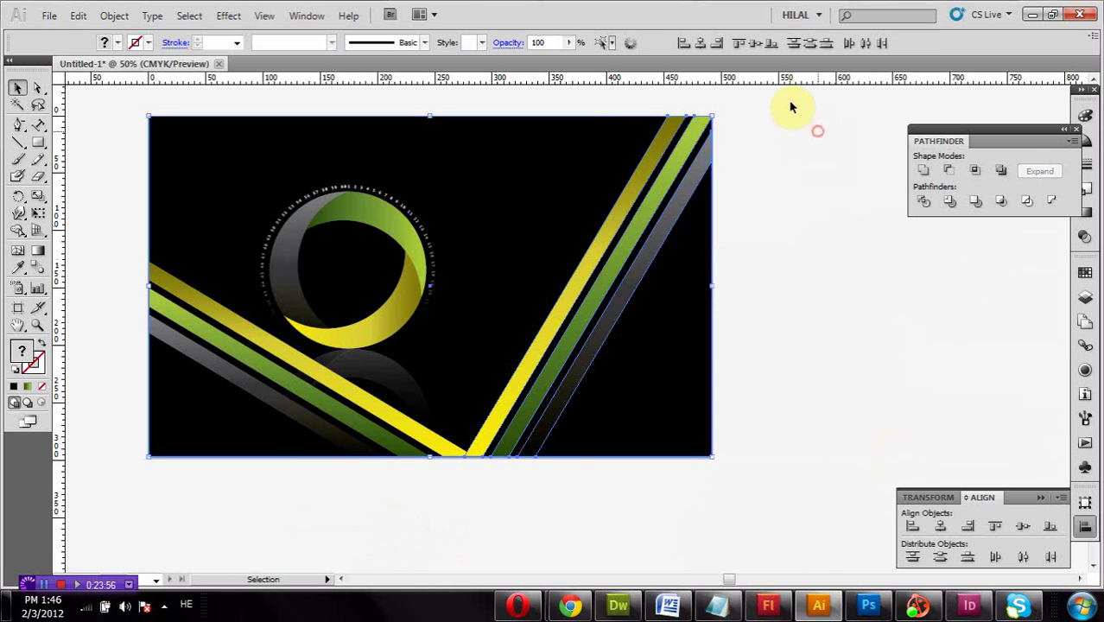
pyautogui.moveTo(783, 97)
pyautogui.mouseDown()
pyautogui.moveTo(663, 221)
pyautogui.moveTo(626, 489)
pyautogui.mouseUp()
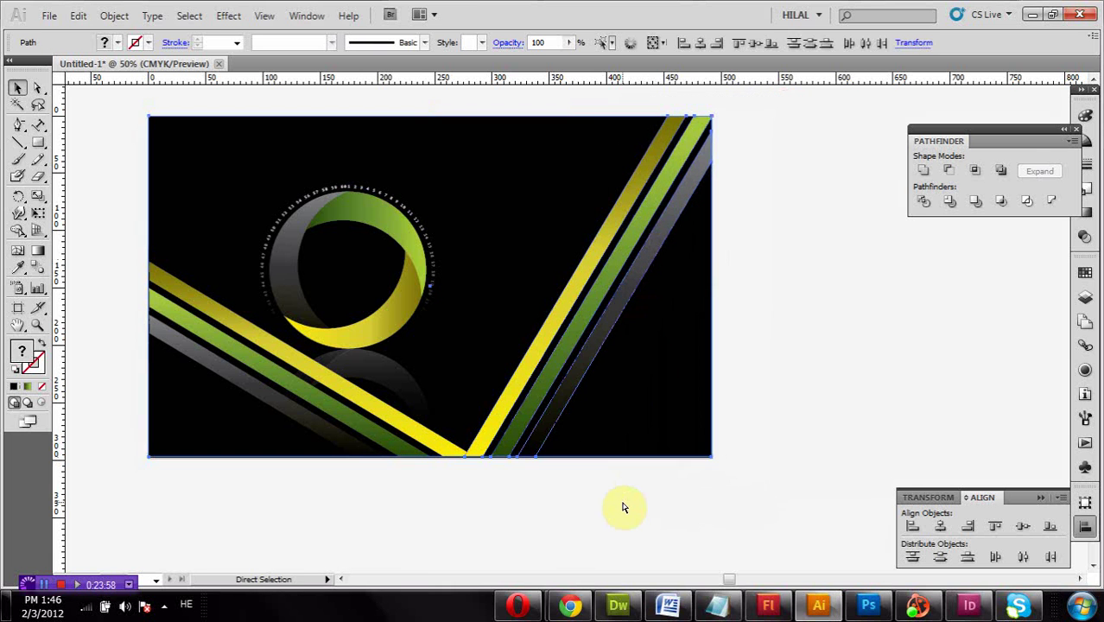
pyautogui.click(624, 507)
pyautogui.scroll(2, 212, 362)
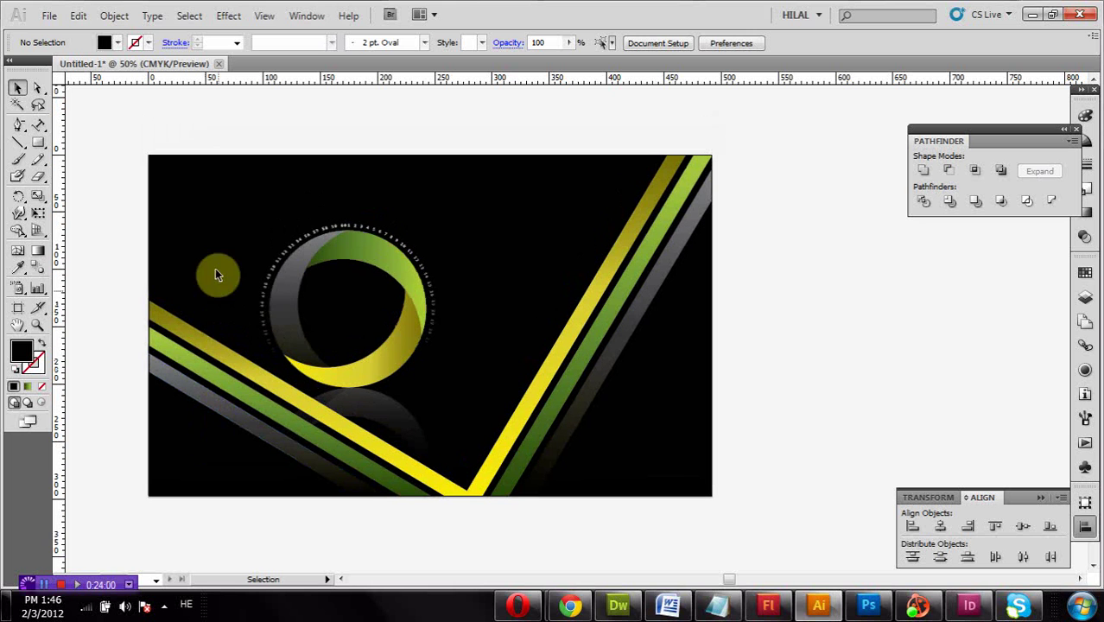
pyautogui.click(232, 223)
# Shift the ring group right, then move the reflection arc under it at 5% opacity.
pyautogui.moveTo(296, 294); pyautogui.dragTo(450, 342)
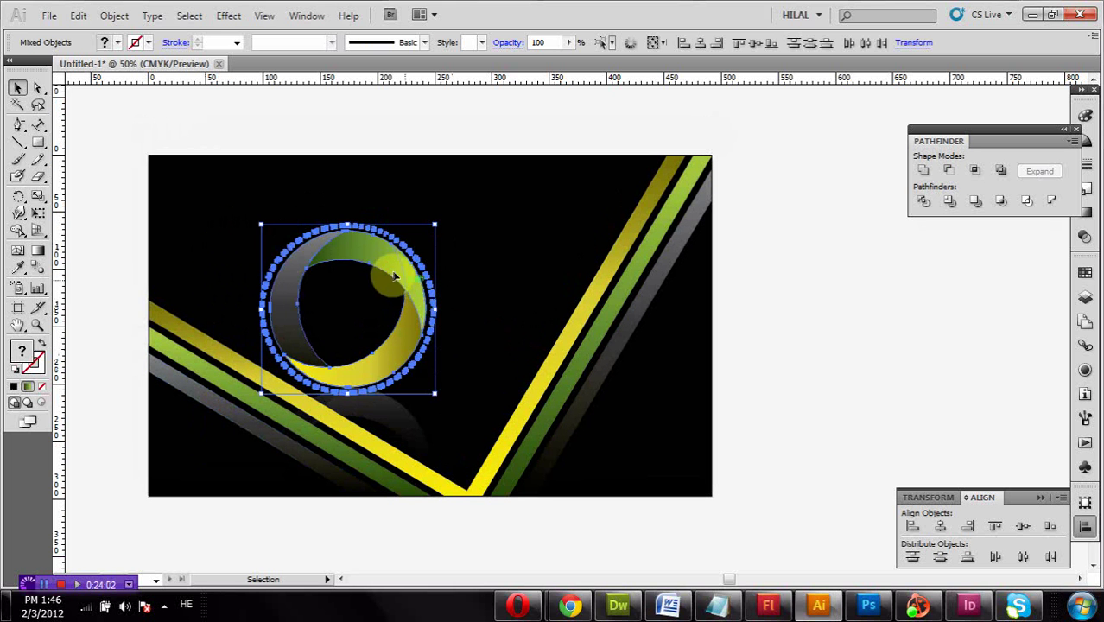
pyautogui.moveTo(409, 258); pyautogui.dragTo(479, 230)
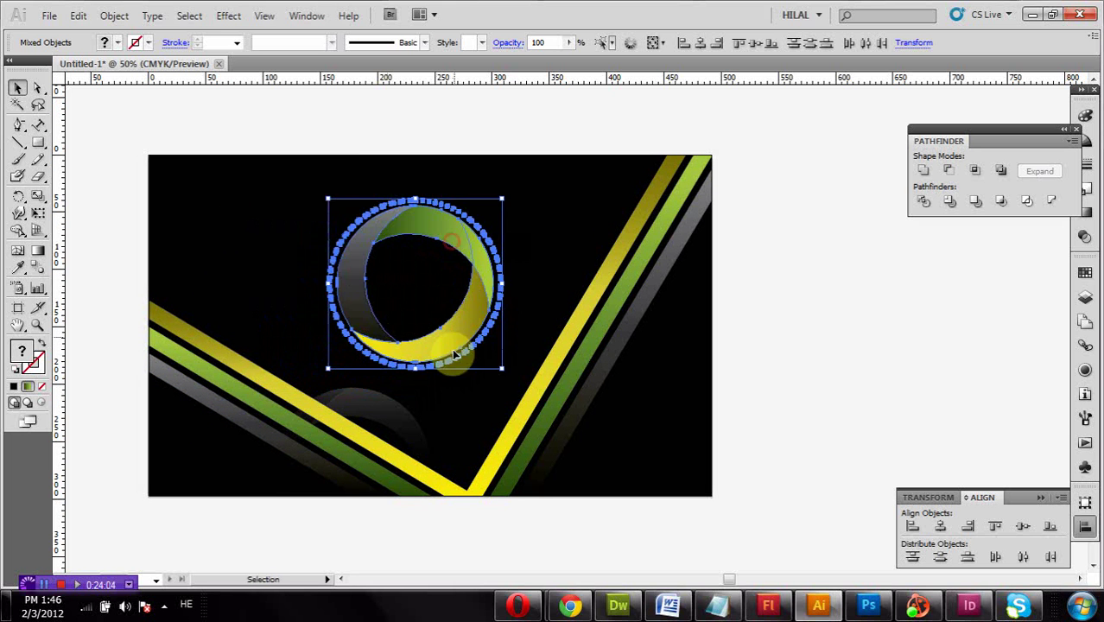
pyautogui.click(324, 396)
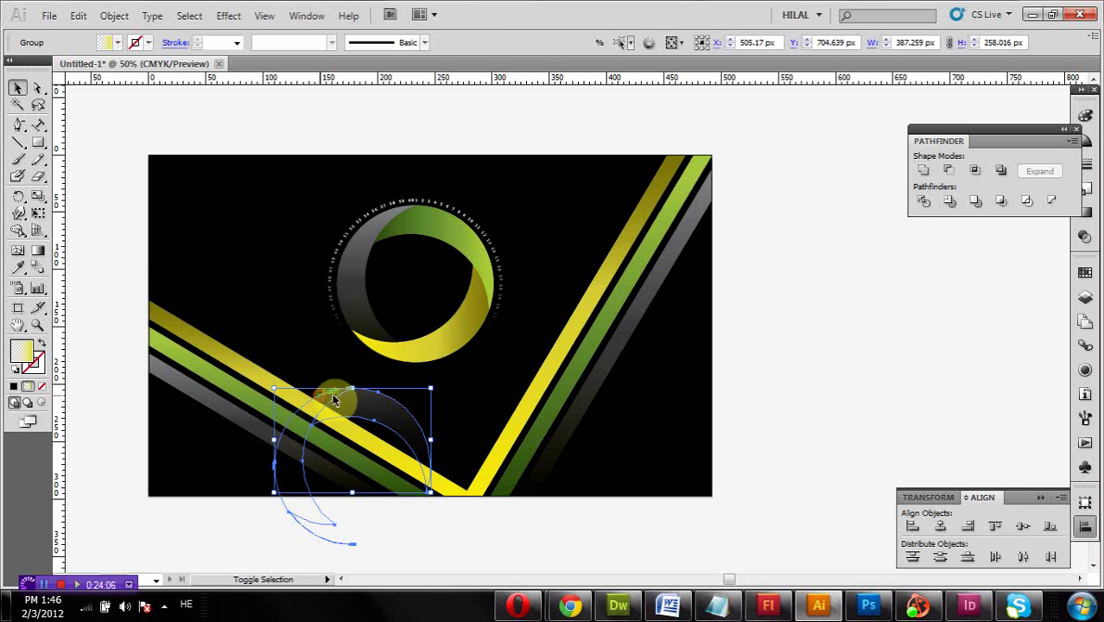
pyautogui.moveTo(369, 397); pyautogui.dragTo(450, 384)
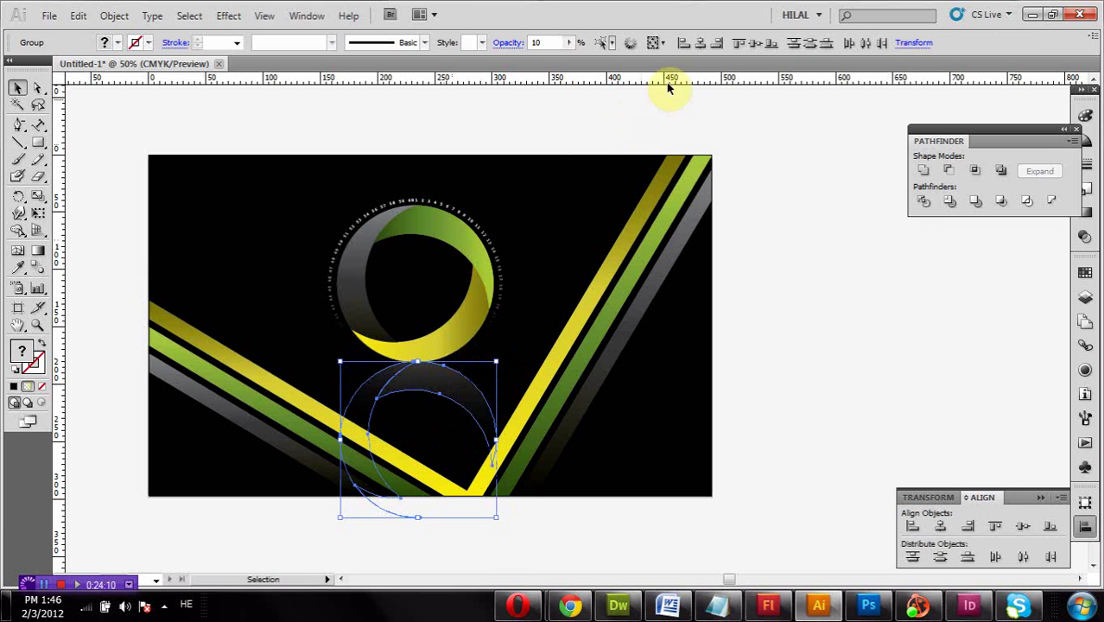
pyautogui.click(568, 42)
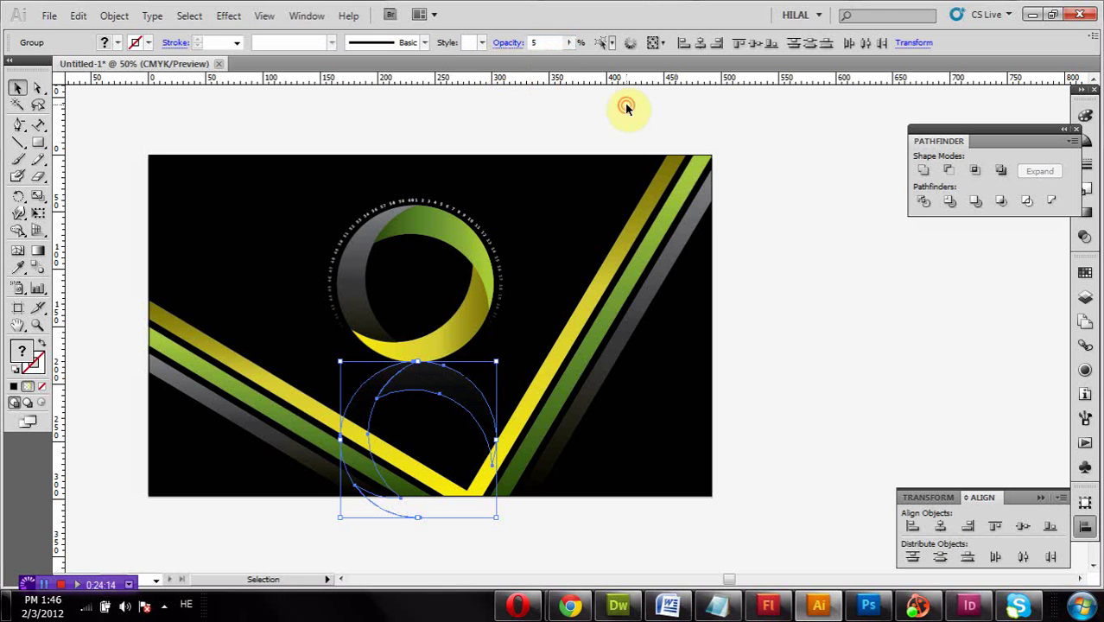
pyautogui.click(129, 163)
pyautogui.click(37, 130)
# Dismiss the text-on-path warning and pick the Right-To-Left Type tool.
pyautogui.scroll(-3, 293, 268)
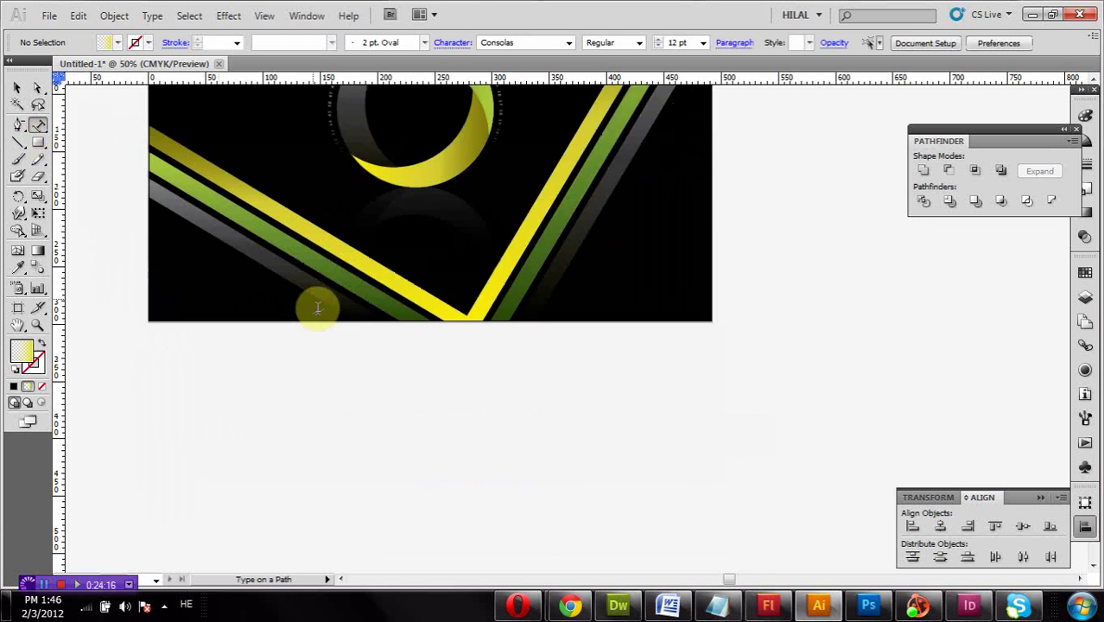
pyautogui.scroll(-2, 315, 306)
pyautogui.click(297, 338)
pyautogui.click(528, 332)
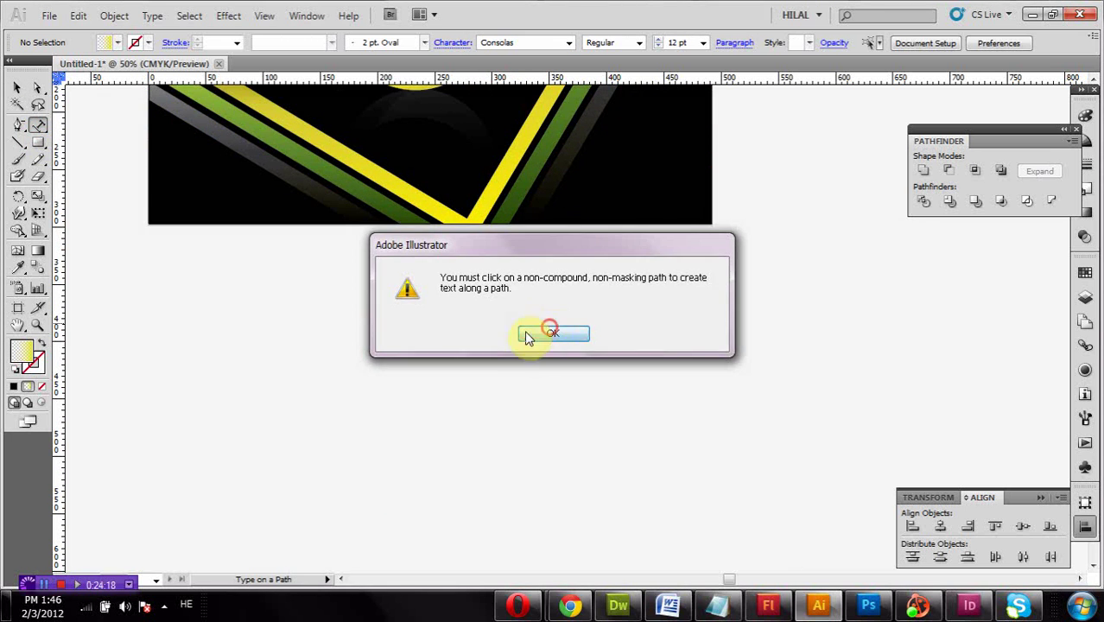
pyautogui.click(37, 127)
pyautogui.moveTo(54, 130); pyautogui.dragTo(86, 124)
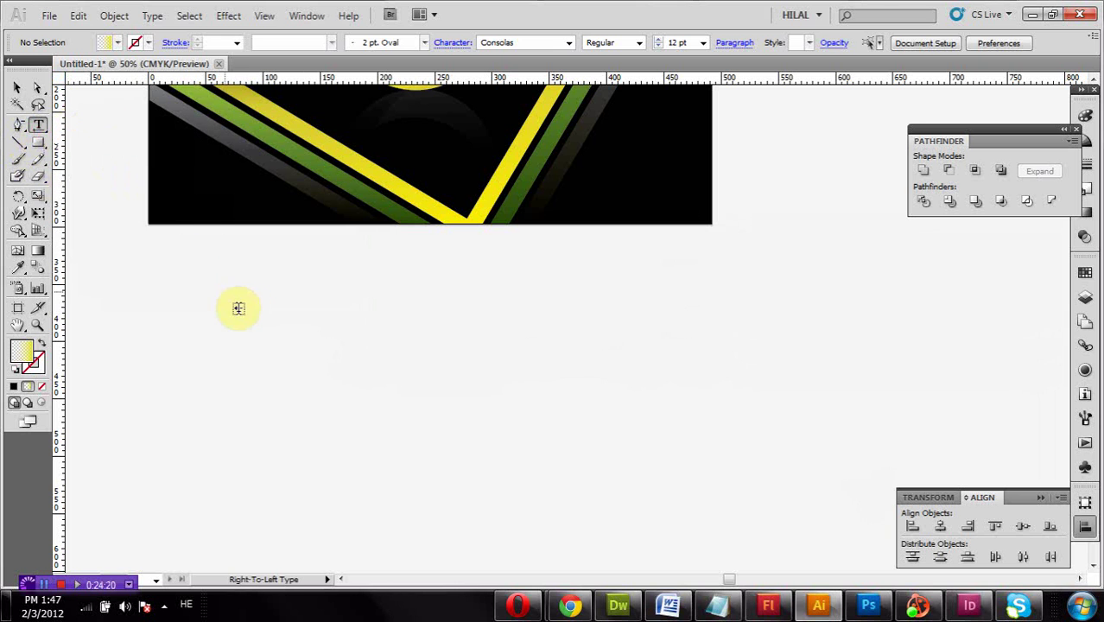
# Drag a text area below the artwork and set the font size to 48 pt.
pyautogui.moveTo(247, 311); pyautogui.dragTo(662, 497)
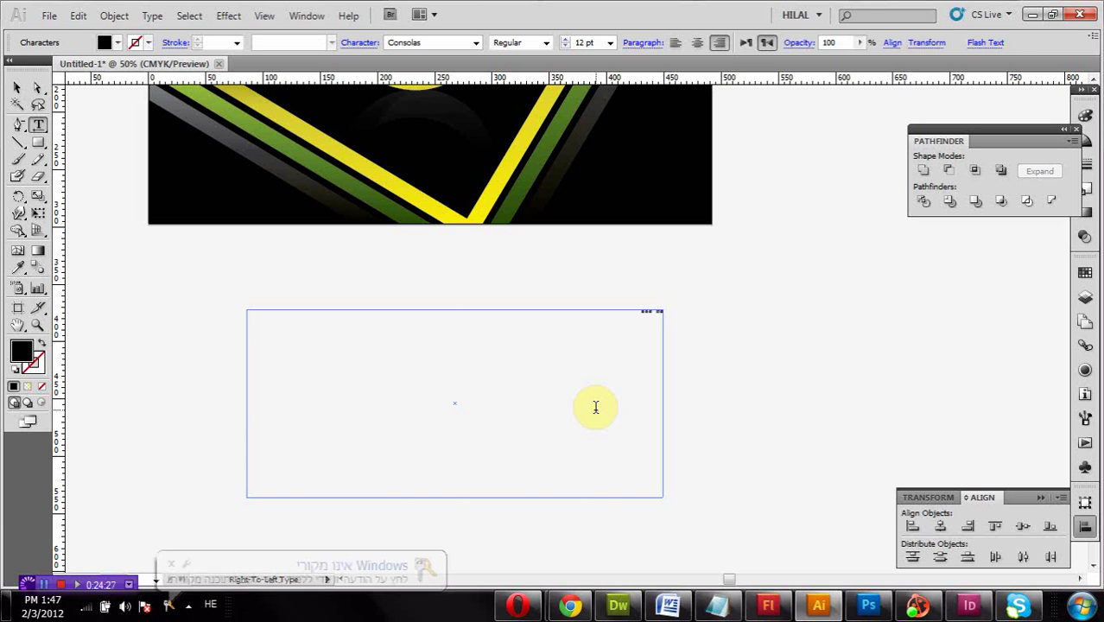
pyautogui.press('Escape')
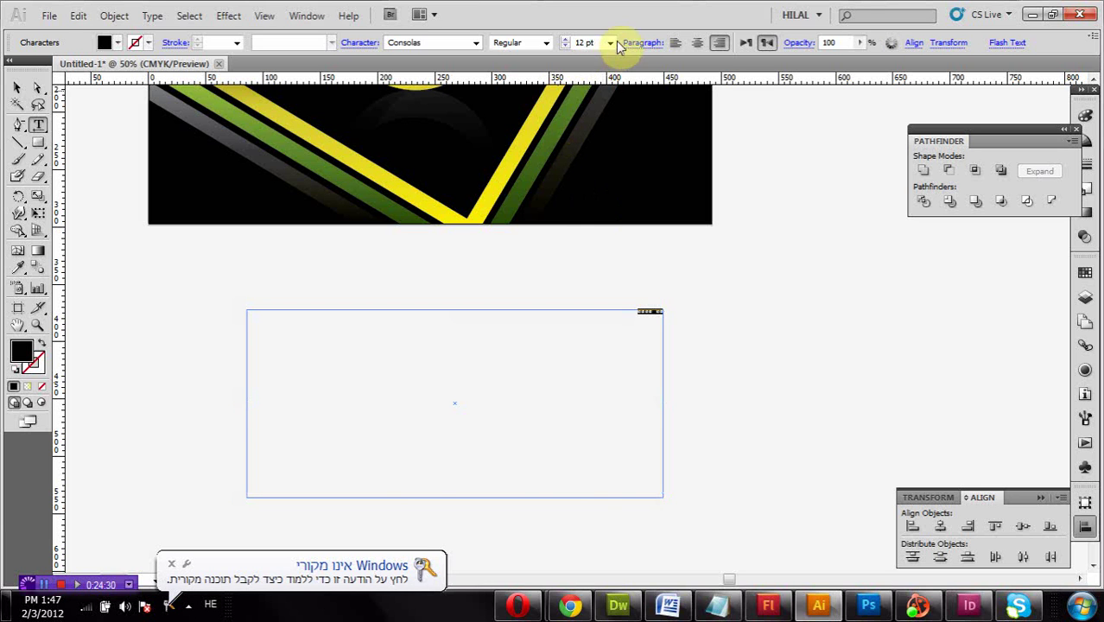
pyautogui.click(614, 43)
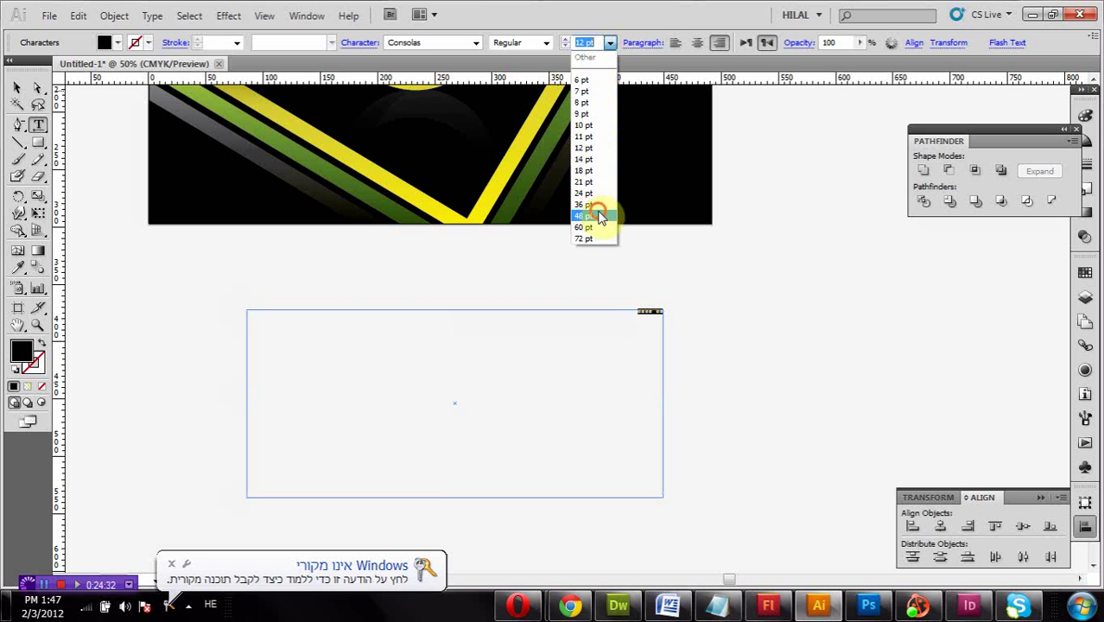
pyautogui.click(600, 208)
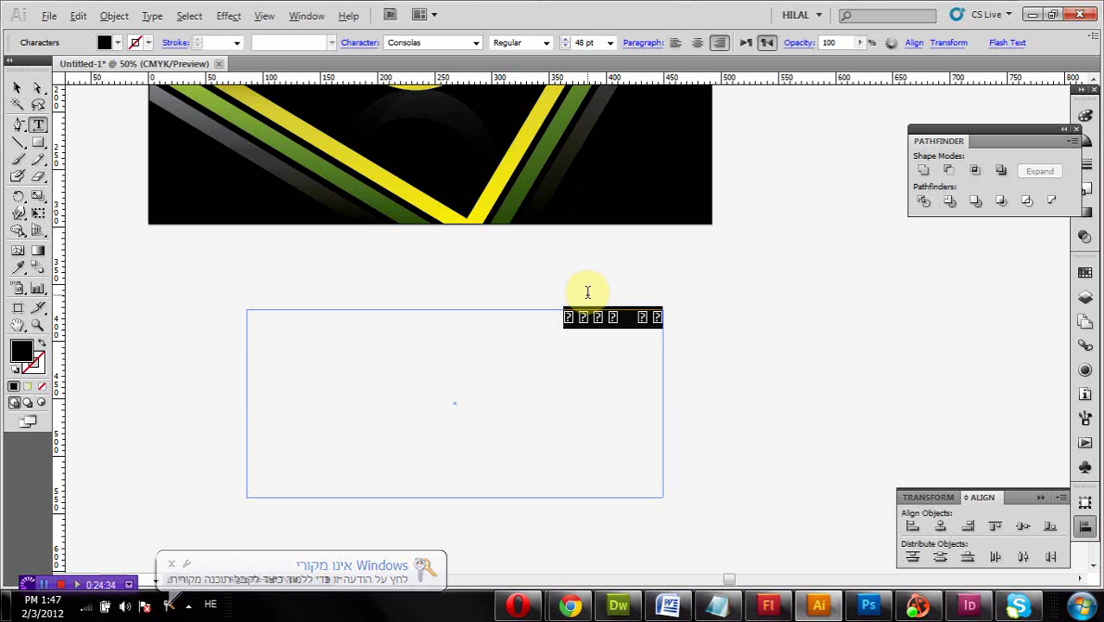
# Enter the text 'My LOGO' in the frame, correcting stray characters.
pyautogui.hotkey('alt', 'shift')
pyautogui.write('س a s')
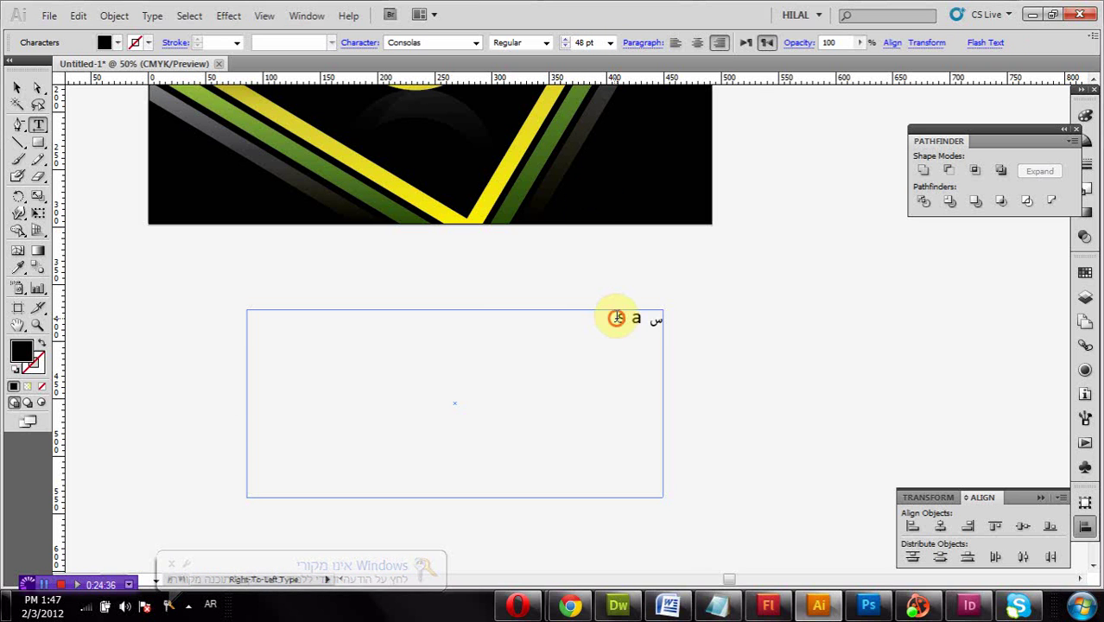
pyautogui.hotkey('ctrl', 'a')
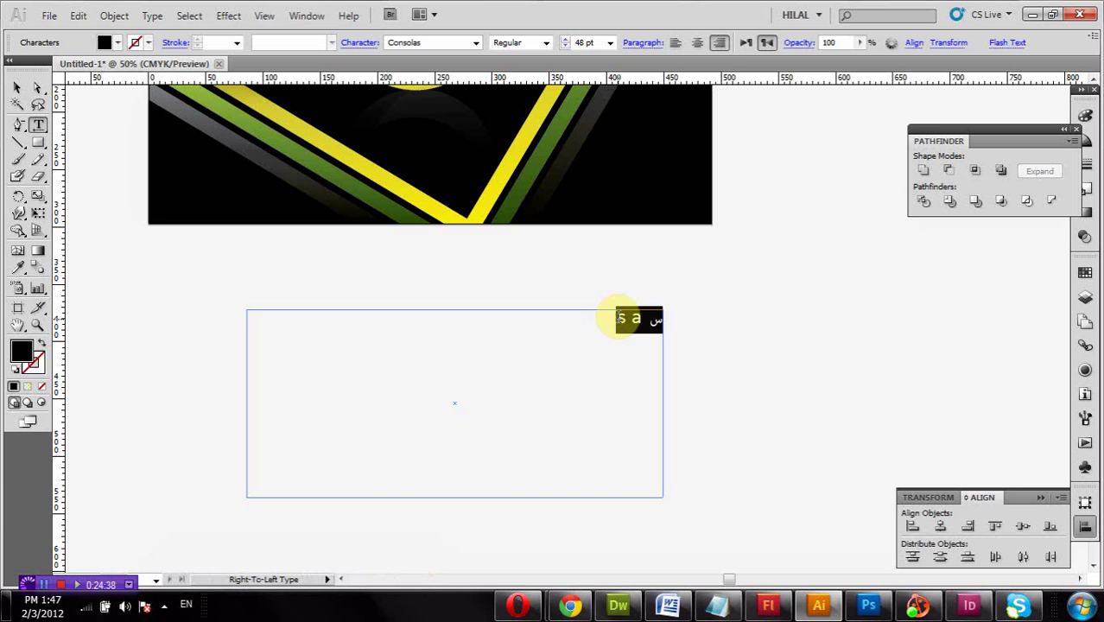
pyautogui.write('m')
pyautogui.press('BackSpace')
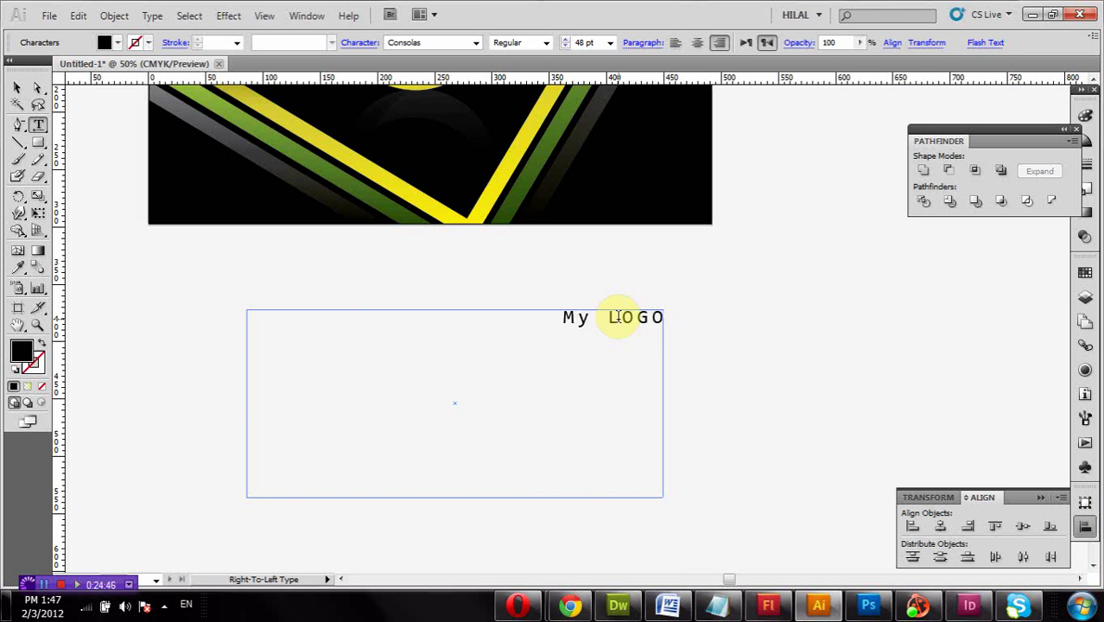
pyautogui.moveTo(621, 317); pyautogui.dragTo(647, 319)
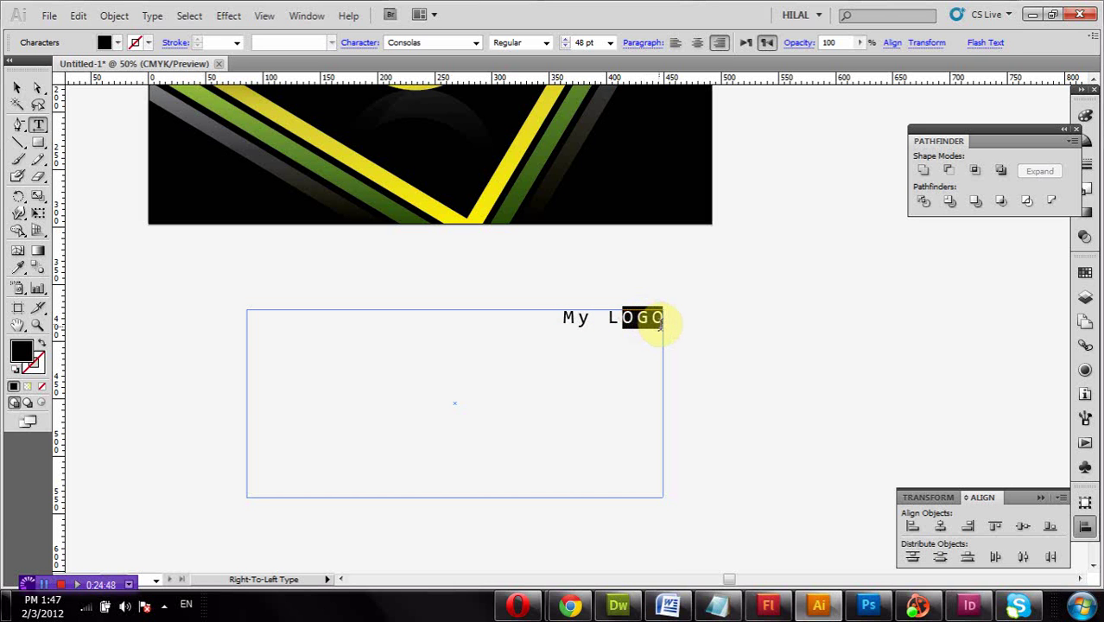
pyautogui.tripleClick(648, 319)
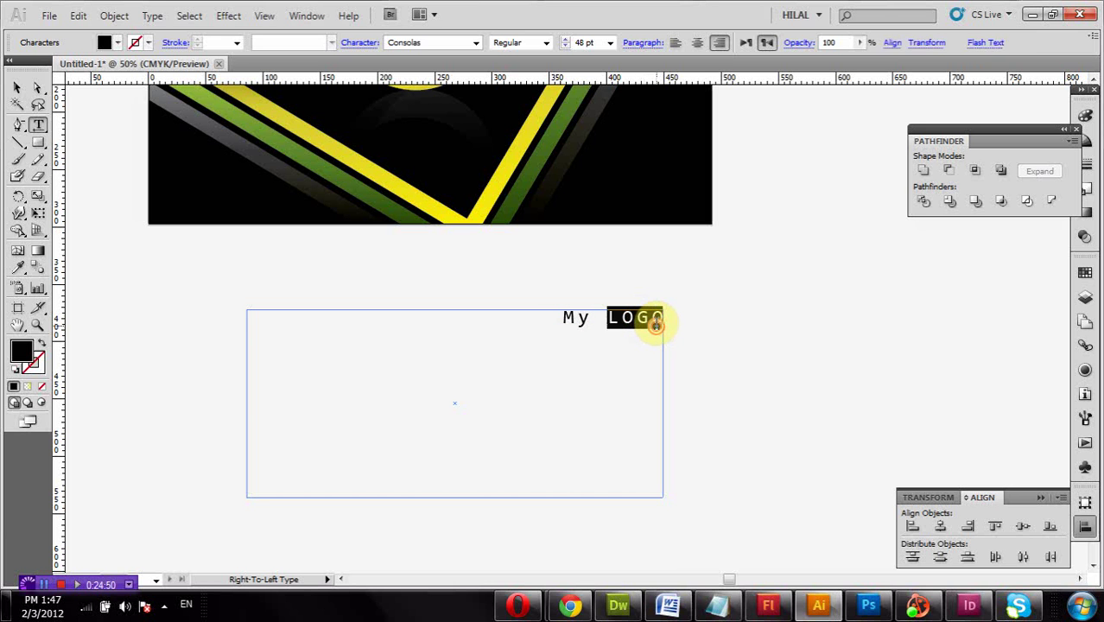
pyautogui.click(16, 90)
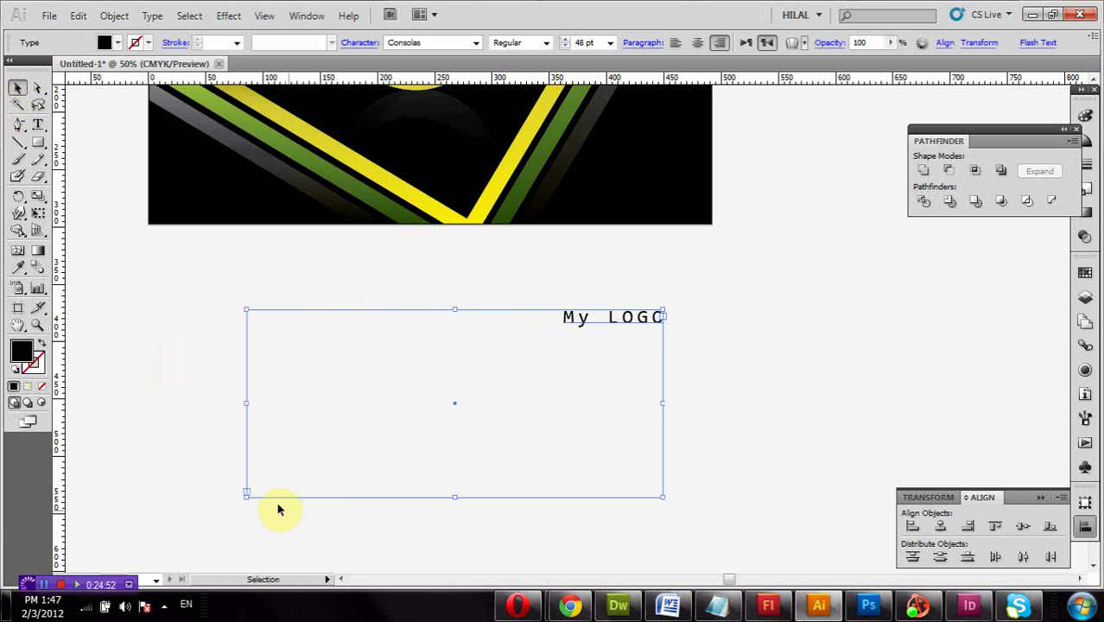
# Resize the My LOGO text to about 75 pt over the artwork and give it a white fill.
pyautogui.moveTo(248, 496); pyautogui.dragTo(553, 337)
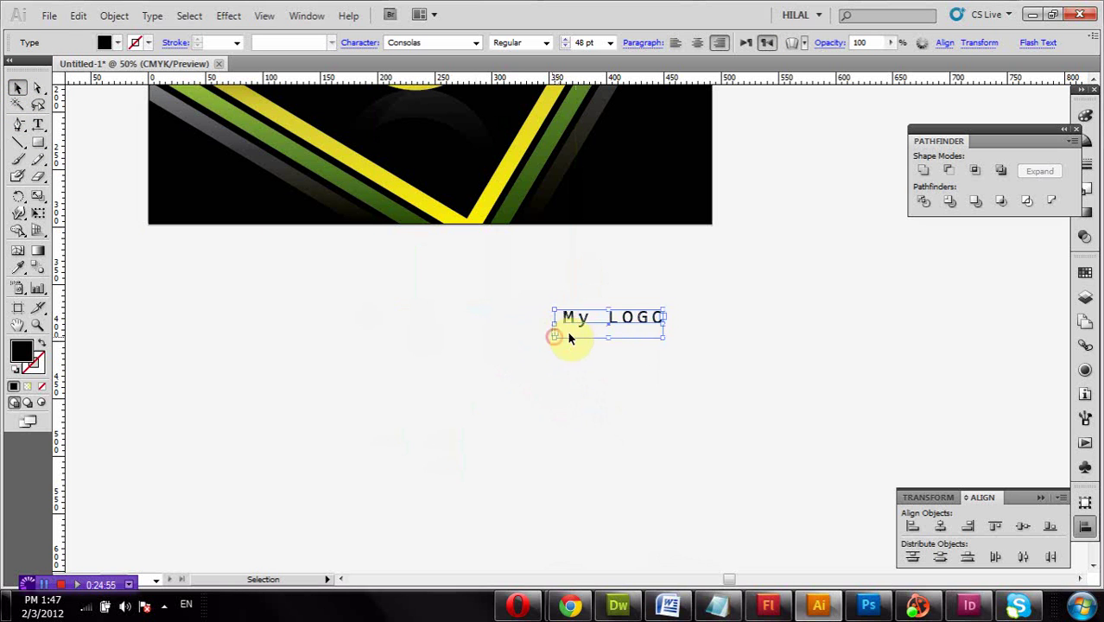
pyautogui.click(38, 214)
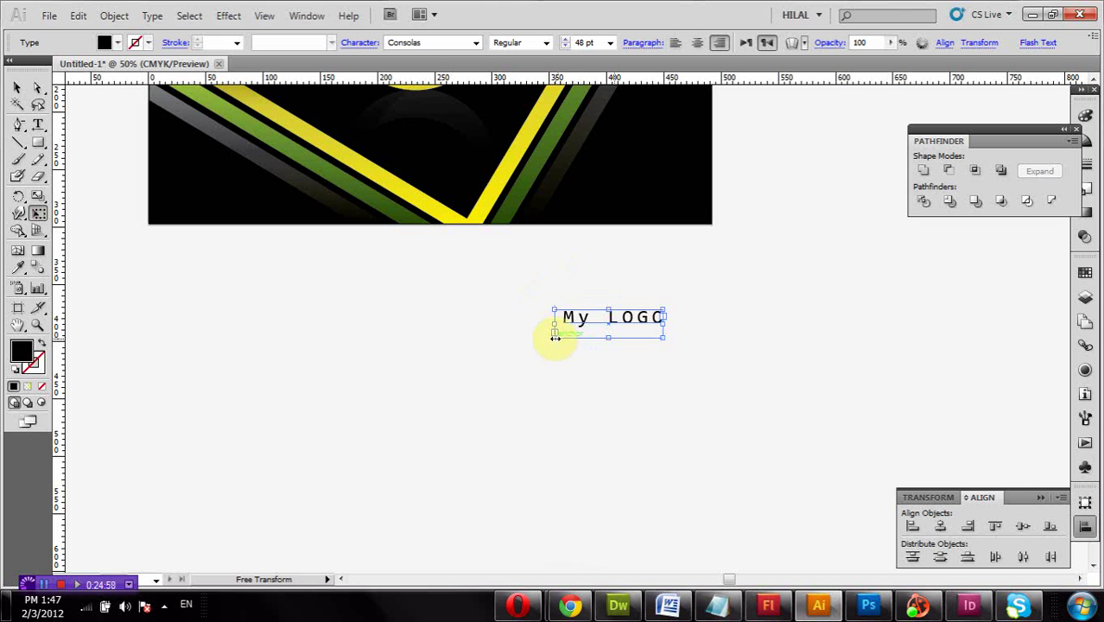
pyautogui.moveTo(554, 337); pyautogui.dragTo(268, 456)
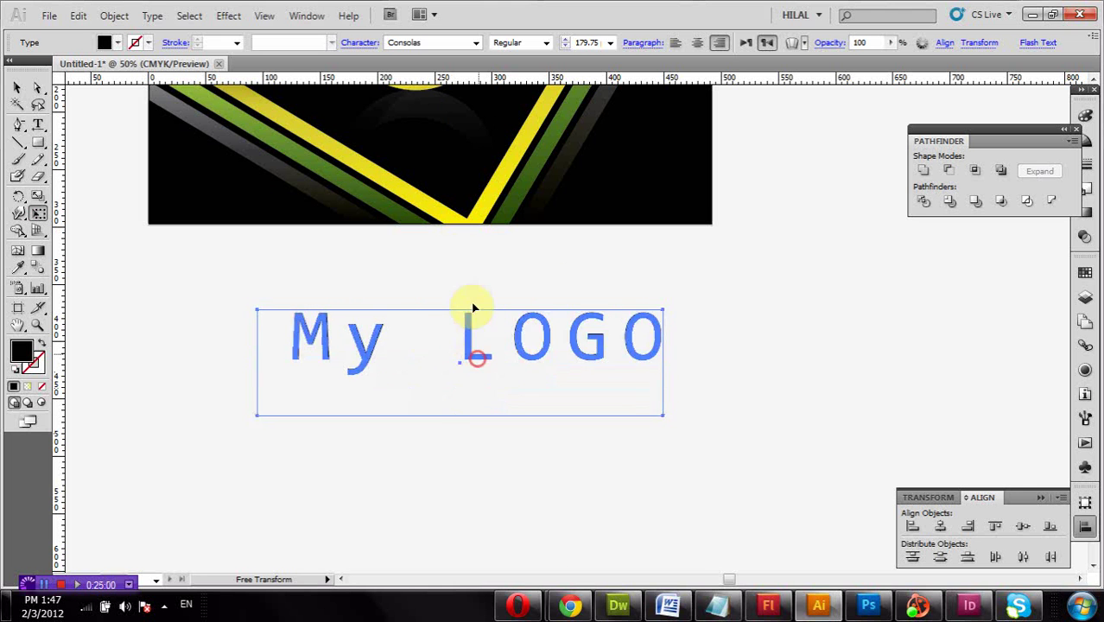
pyautogui.moveTo(473, 308)
pyautogui.mouseDown()
pyautogui.moveTo(631, 387)
pyautogui.moveTo(443, 361)
pyautogui.mouseUp()
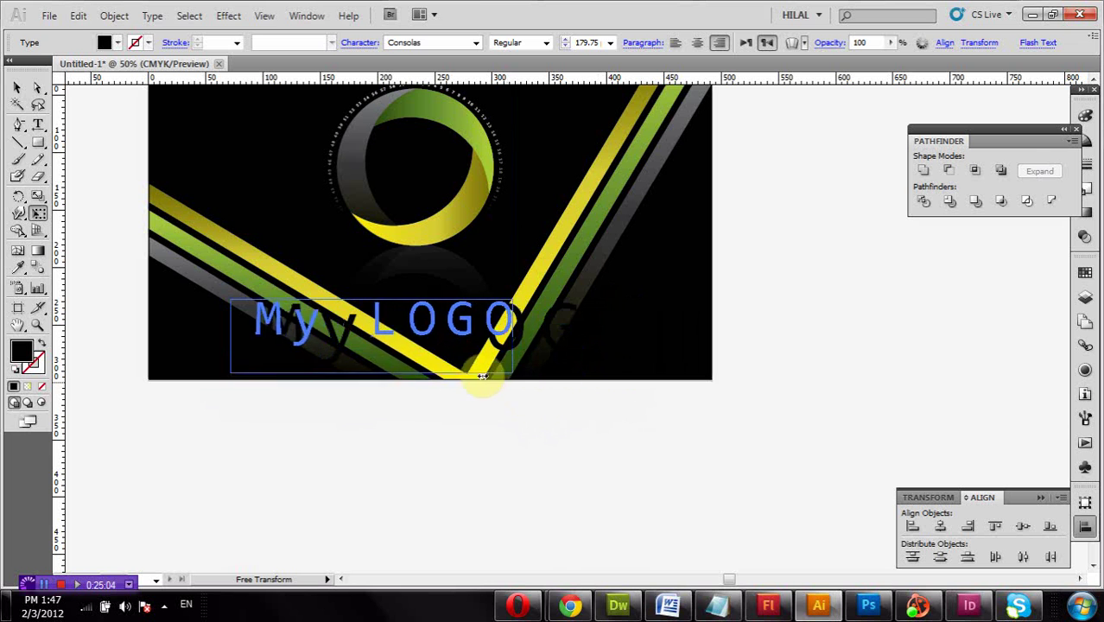
pyautogui.moveTo(395, 313); pyautogui.dragTo(474, 270)
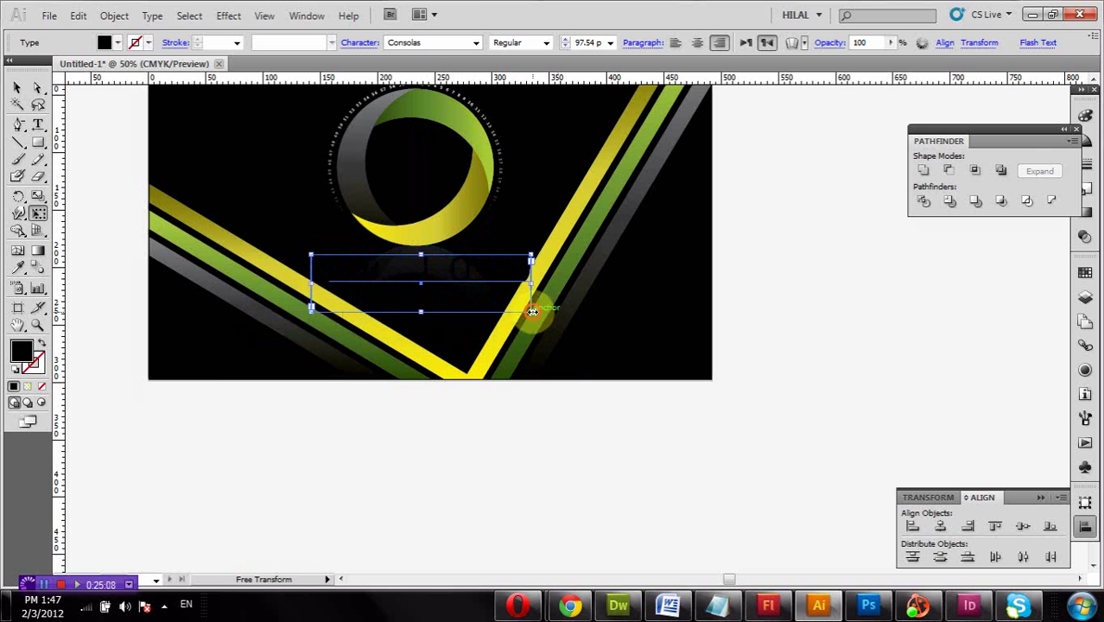
pyautogui.moveTo(532, 311); pyautogui.dragTo(479, 299)
pyautogui.click(105, 42)
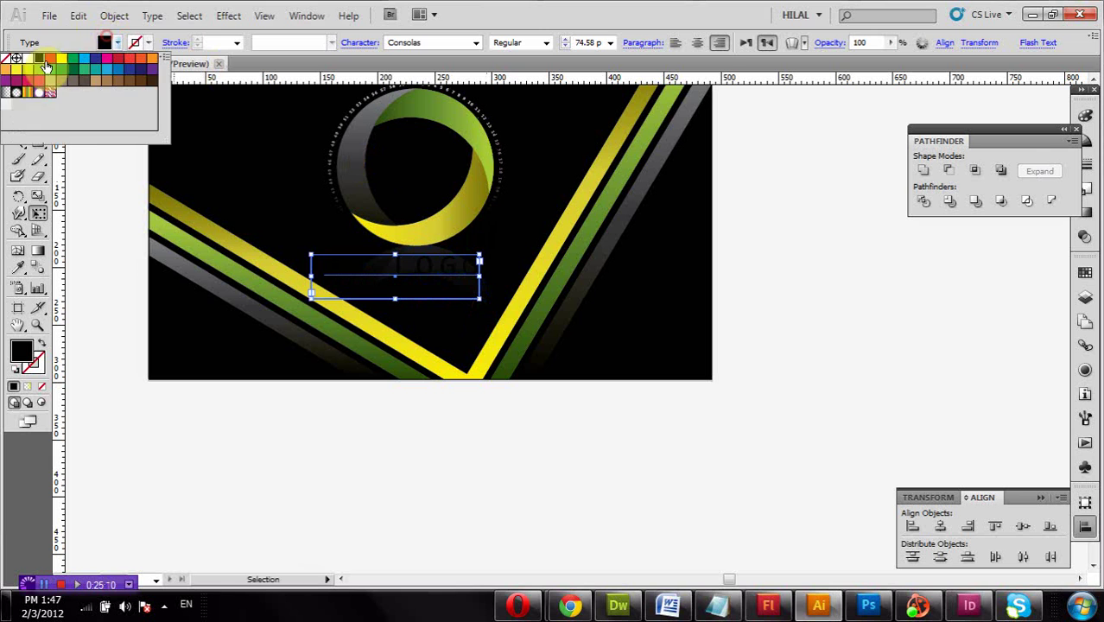
pyautogui.click(39, 92)
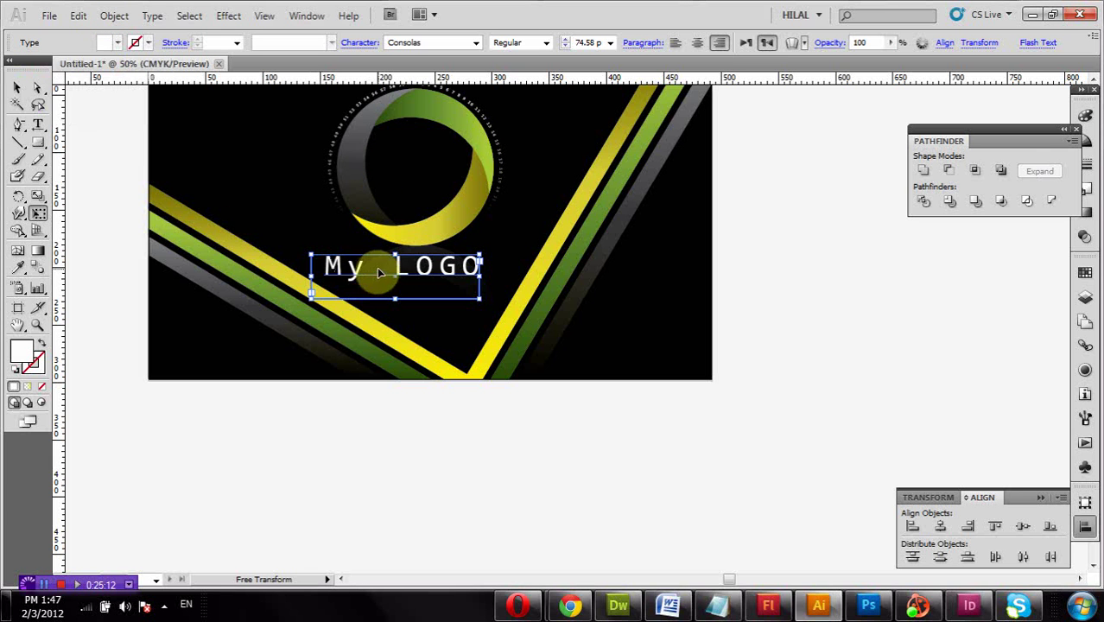
pyautogui.moveTo(380, 271); pyautogui.dragTo(378, 271)
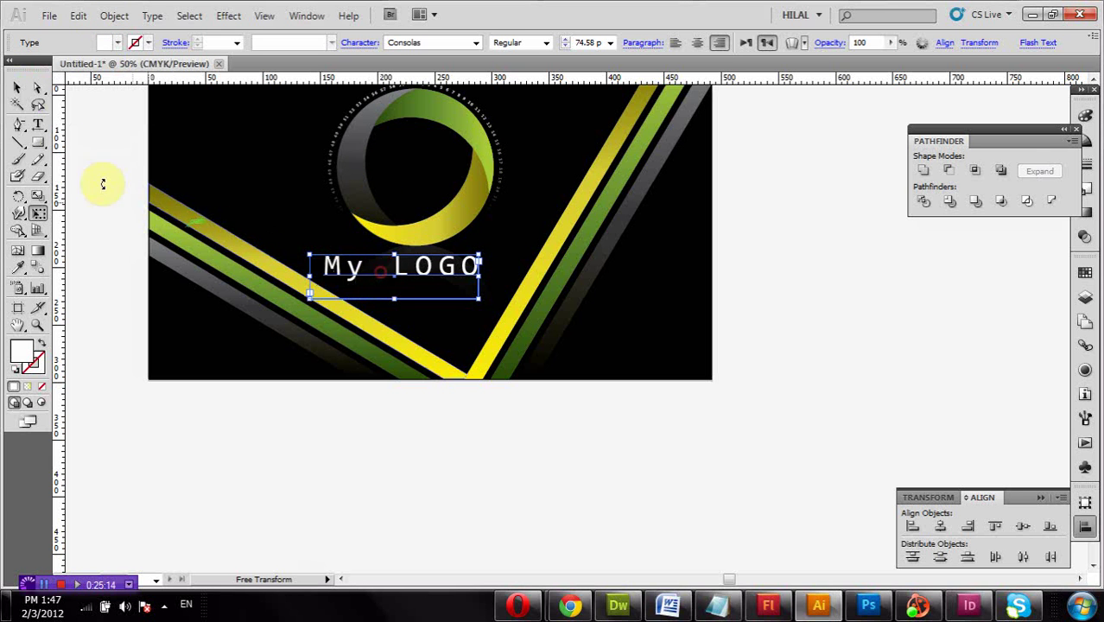
# Delete the space so the text reads MyLOGO and move it up under the ring.
pyautogui.click(37, 124)
pyautogui.click(367, 274)
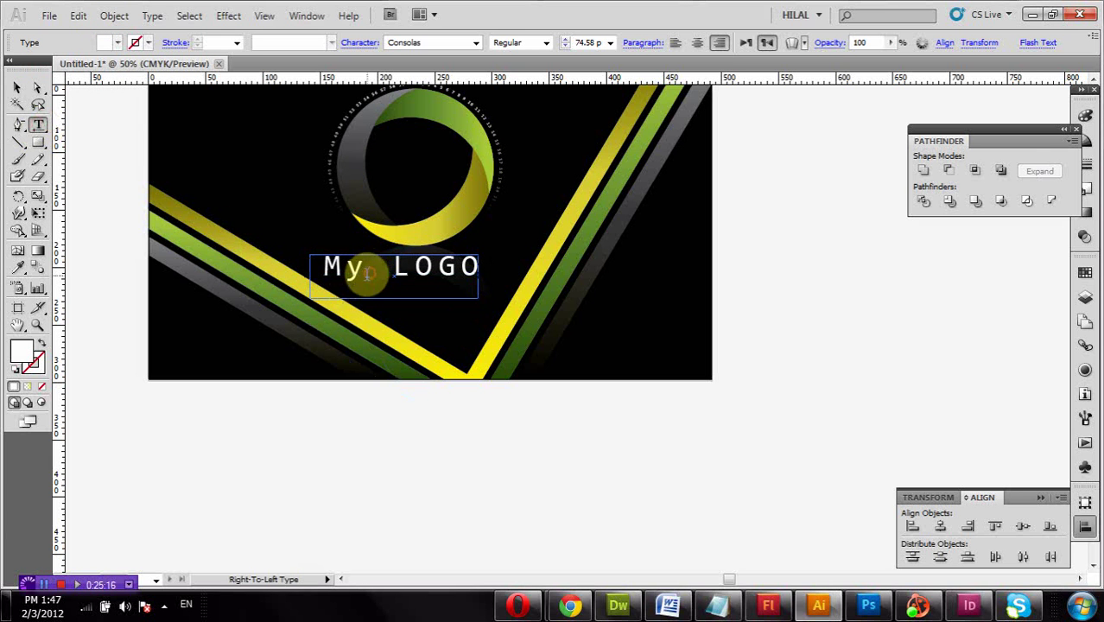
pyautogui.press('BackSpace')
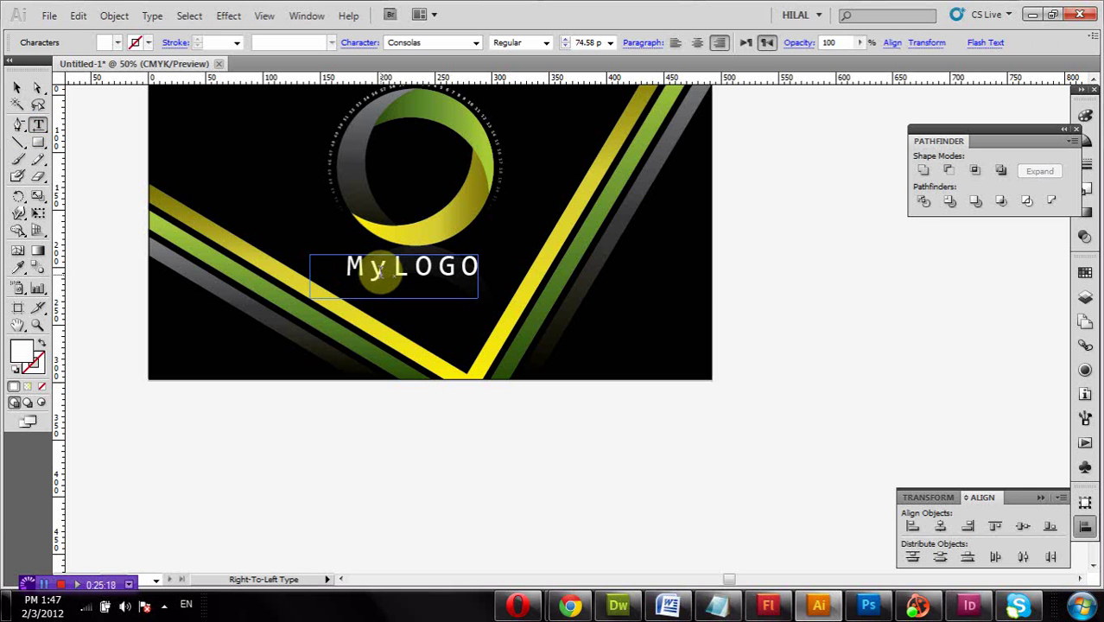
pyautogui.click(15, 88)
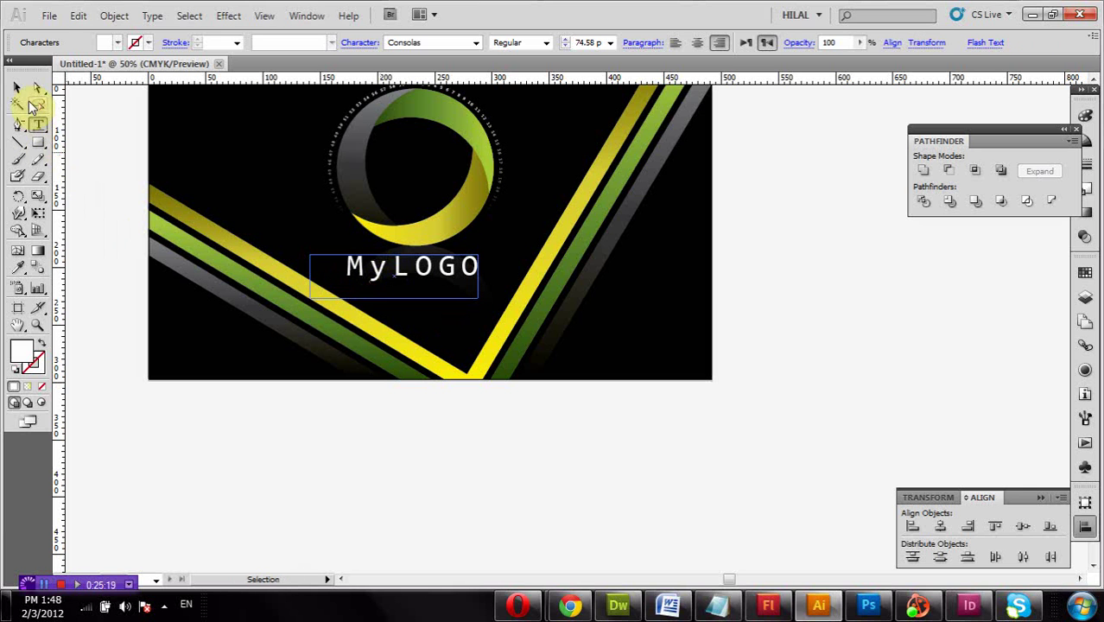
pyautogui.click(398, 525)
pyautogui.moveTo(413, 278); pyautogui.dragTo(409, 272)
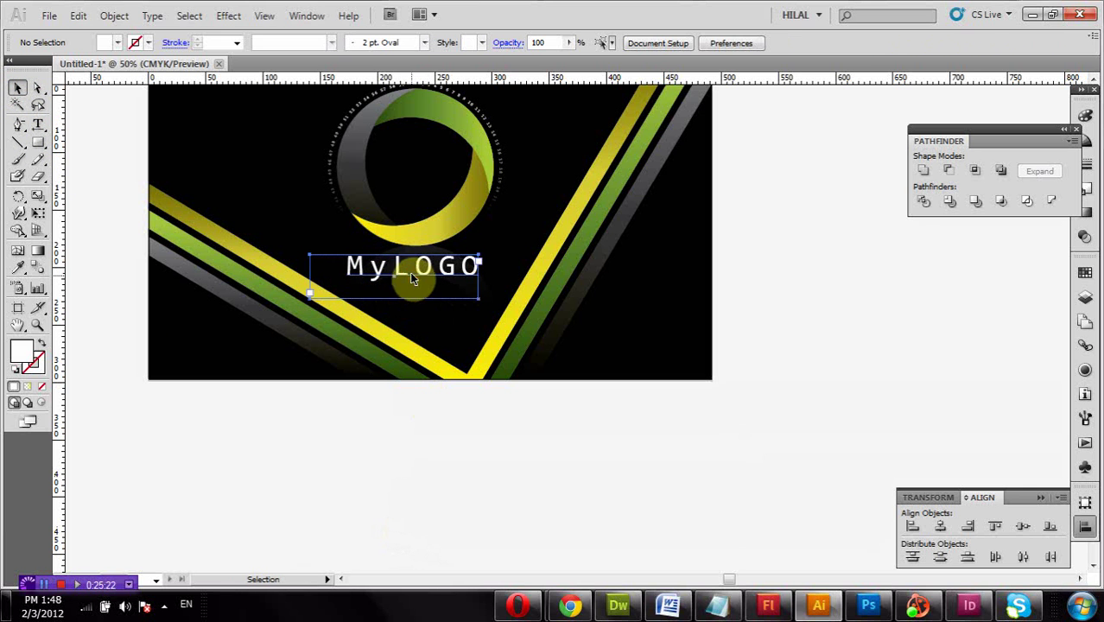
pyautogui.click(395, 465)
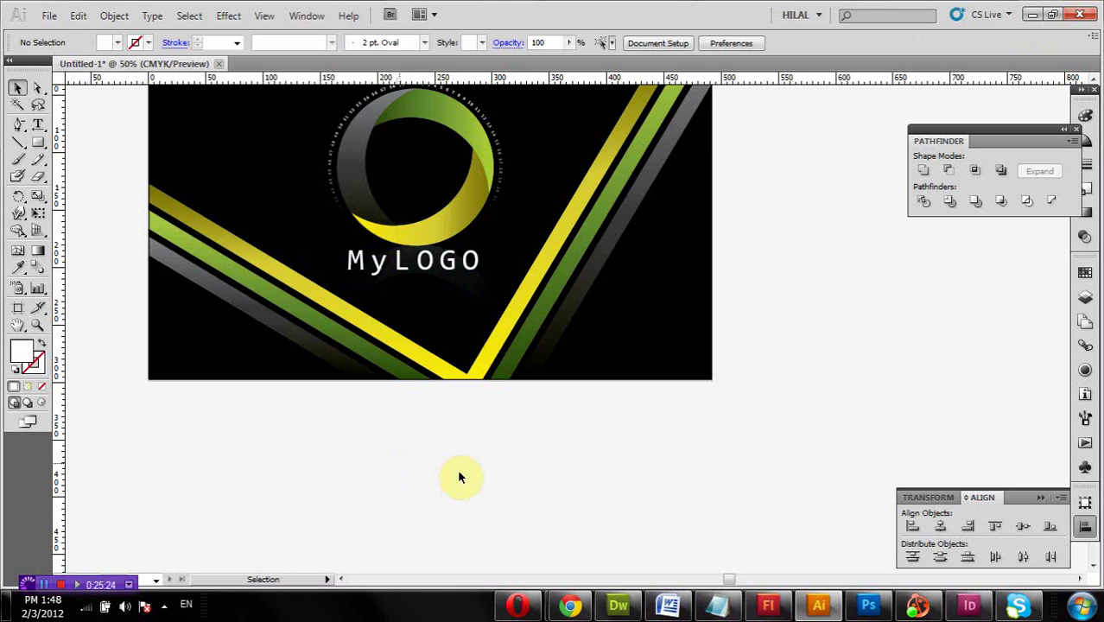
pyautogui.scroll(2, 569, 490)
pyautogui.scroll(1, 941, 377)
pyautogui.scroll(1, 914, 363)
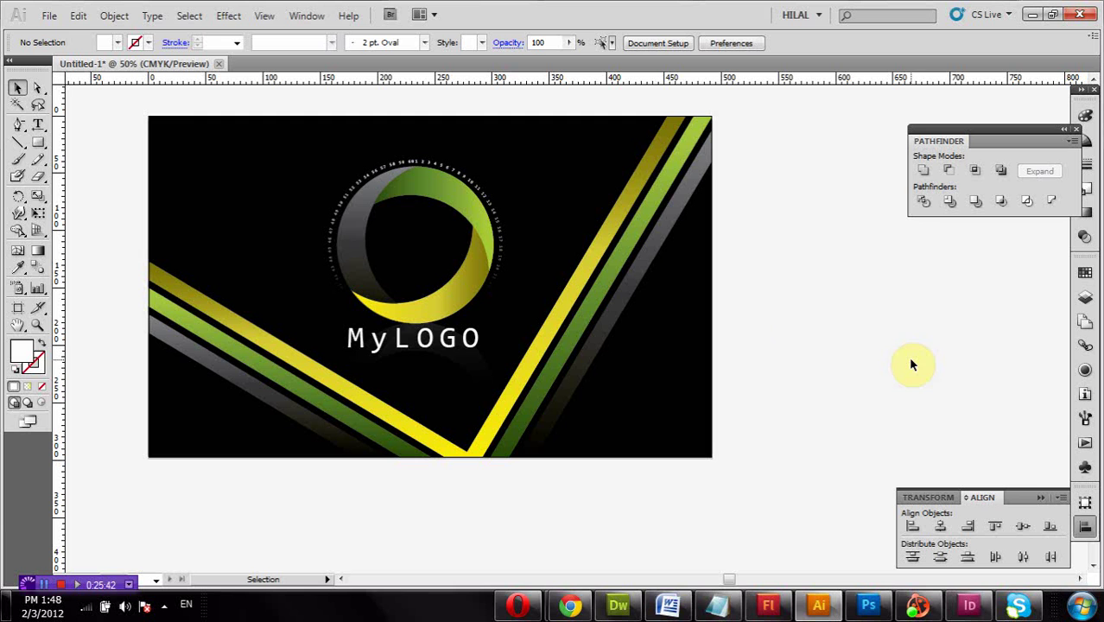
# Colour the MyLOGO text light green with a Fill swatch.
pyautogui.click(434, 348)
pyautogui.doubleClick(433, 348)
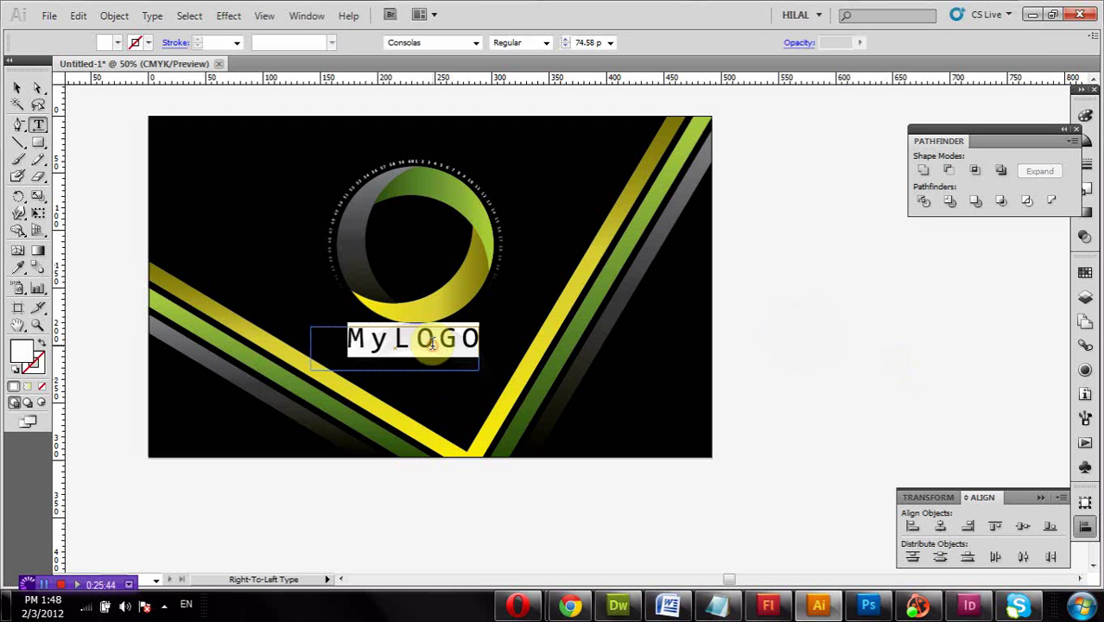
pyautogui.click(102, 43)
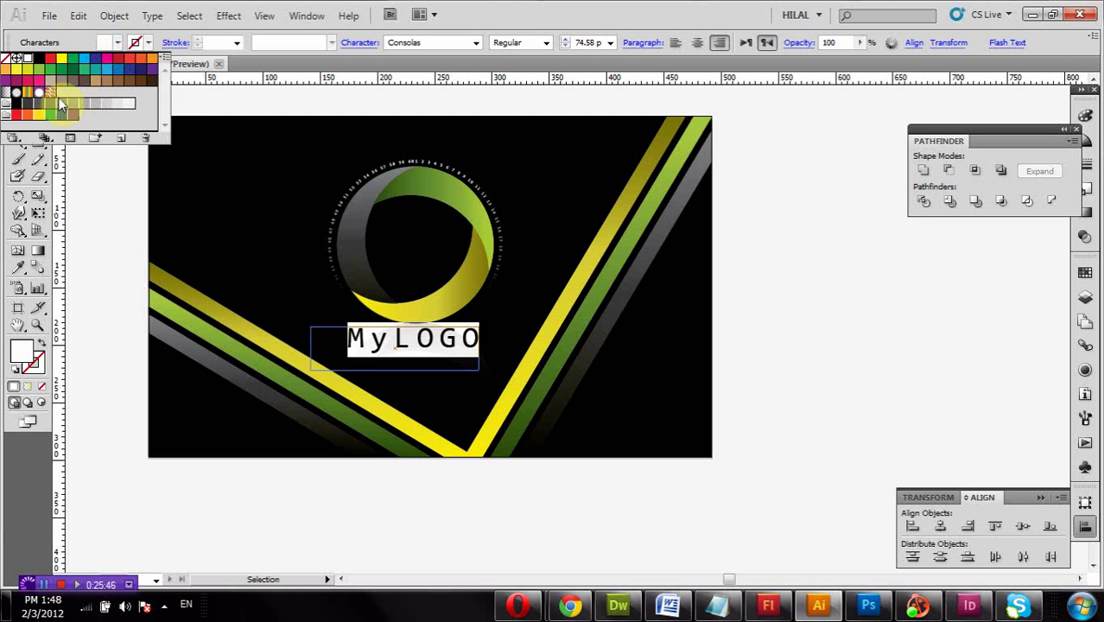
pyautogui.click(39, 69)
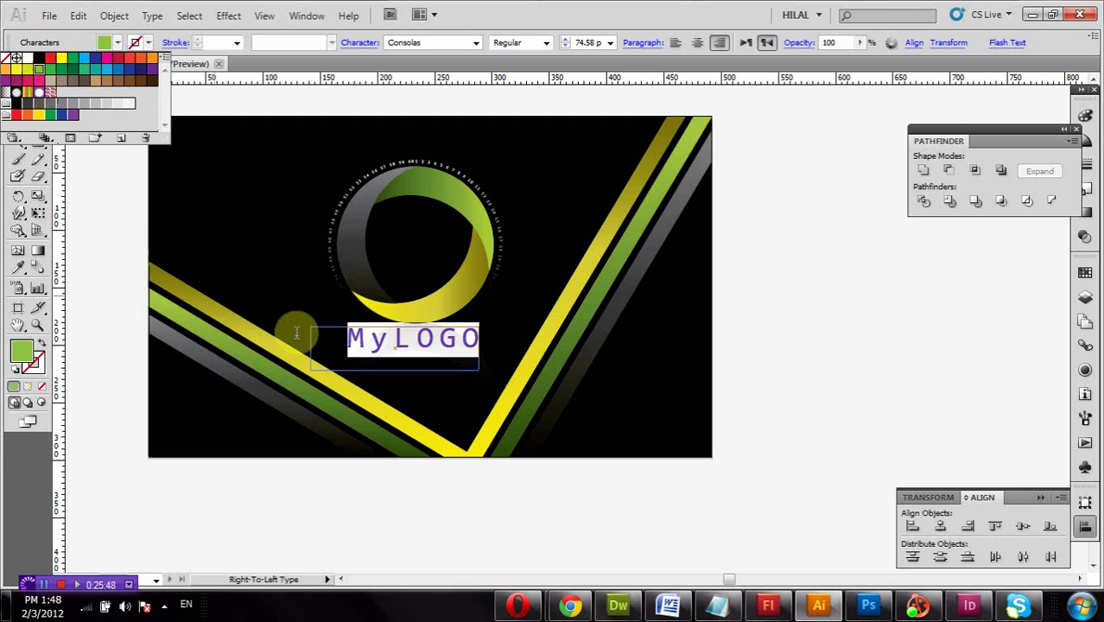
pyautogui.click(387, 342)
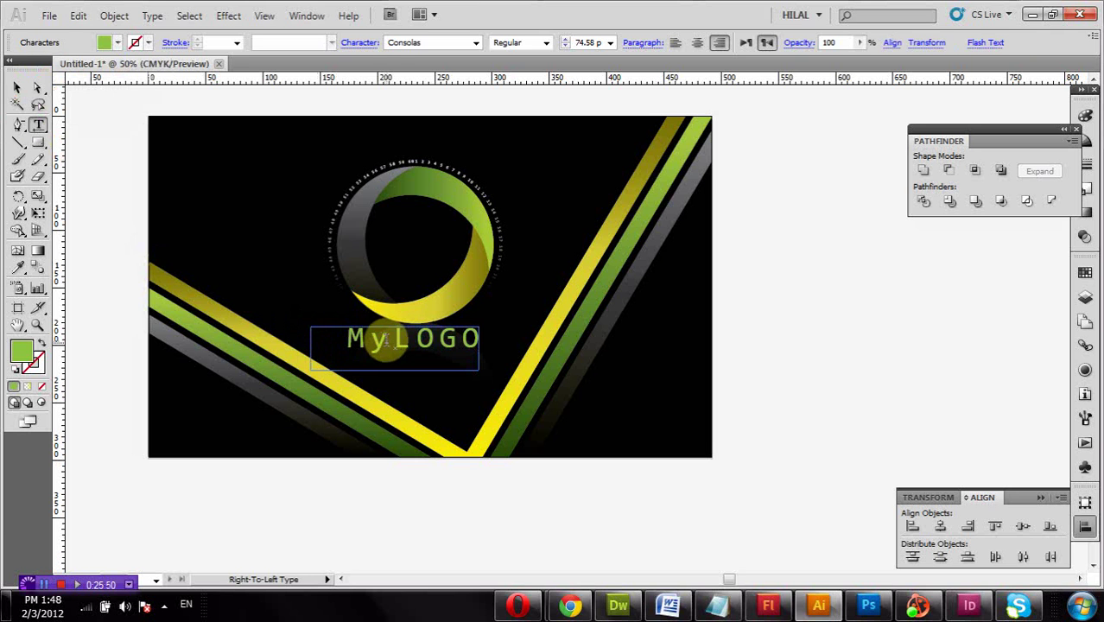
# Set the font to Centaur after browsing from Comicbook Smash, then shift the text right under the ring.
pyautogui.moveTo(387, 342); pyautogui.dragTo(480, 341)
pyautogui.doubleClick(354, 338)
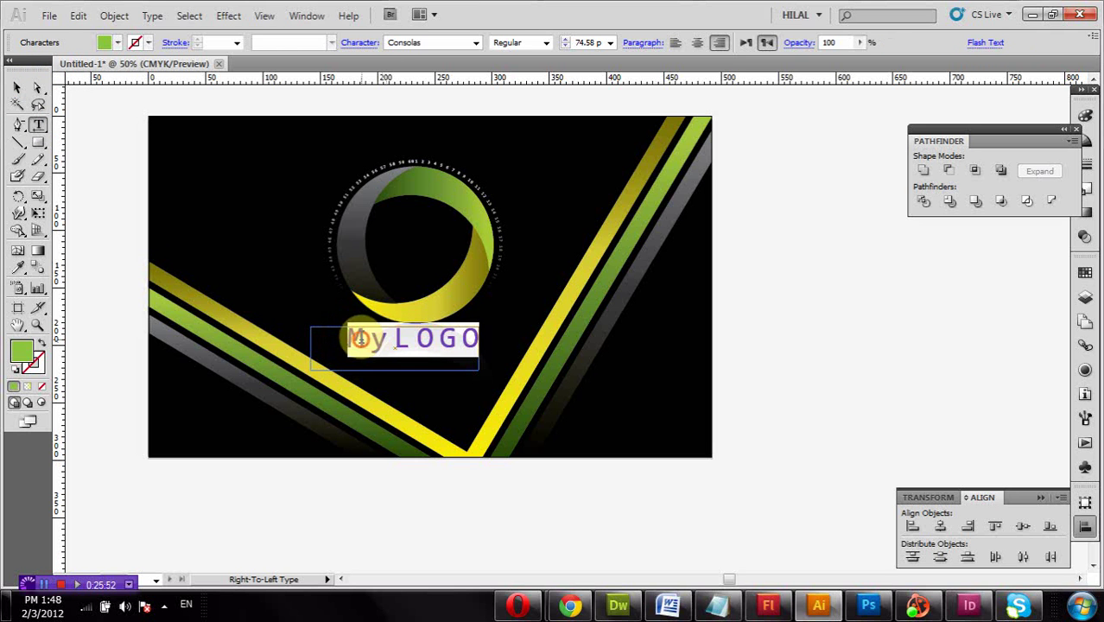
pyautogui.write('Comicbook Smash')
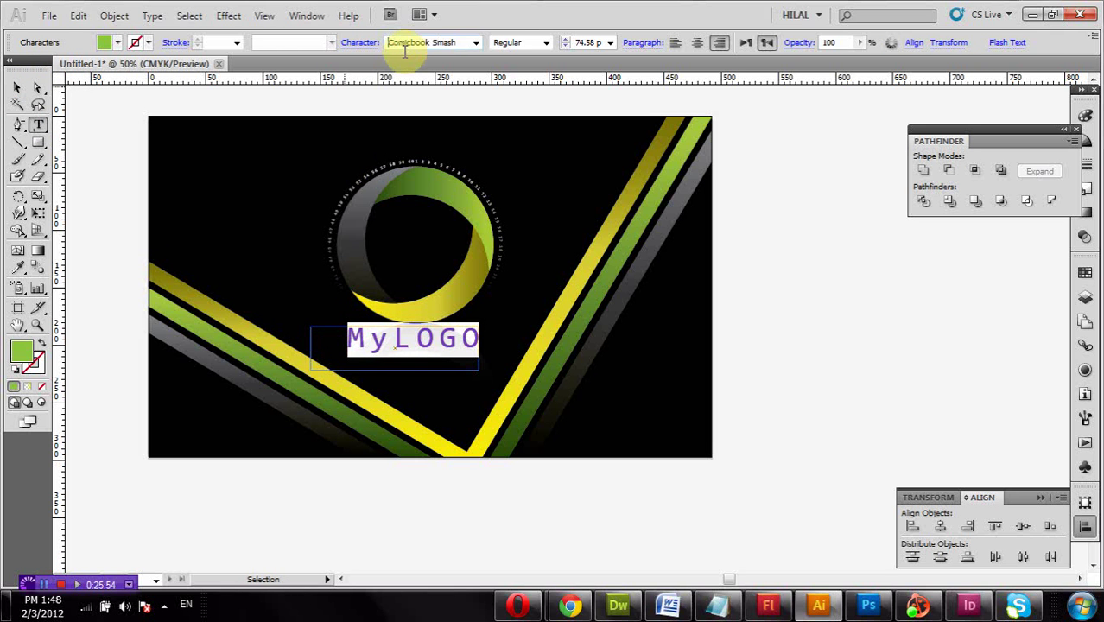
pyautogui.press('Return')
pyautogui.press('Up')
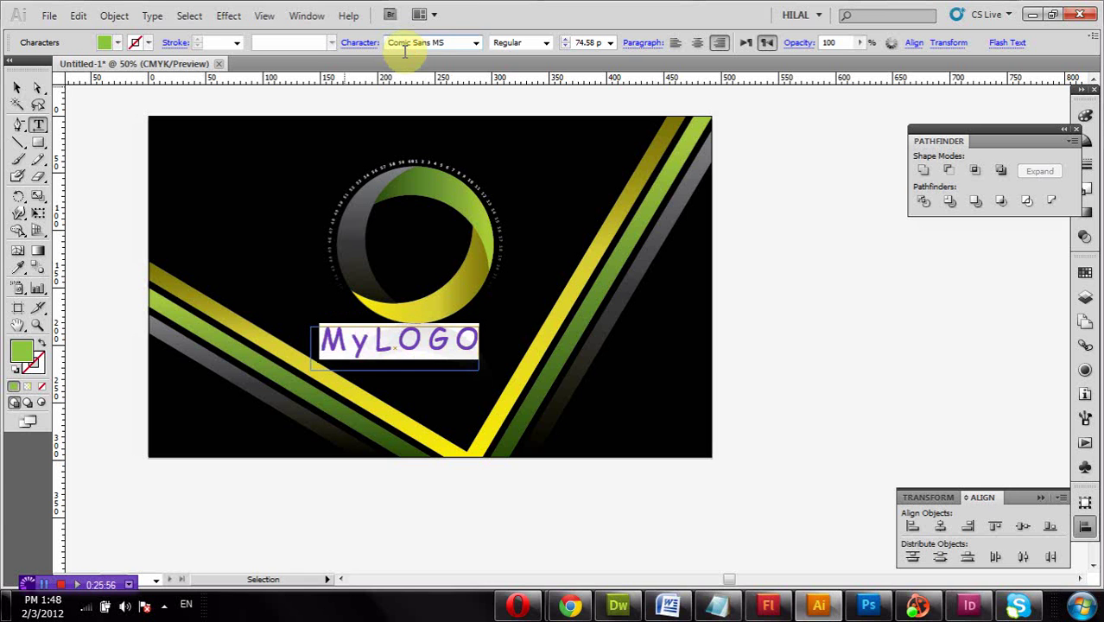
pyautogui.press('Up')
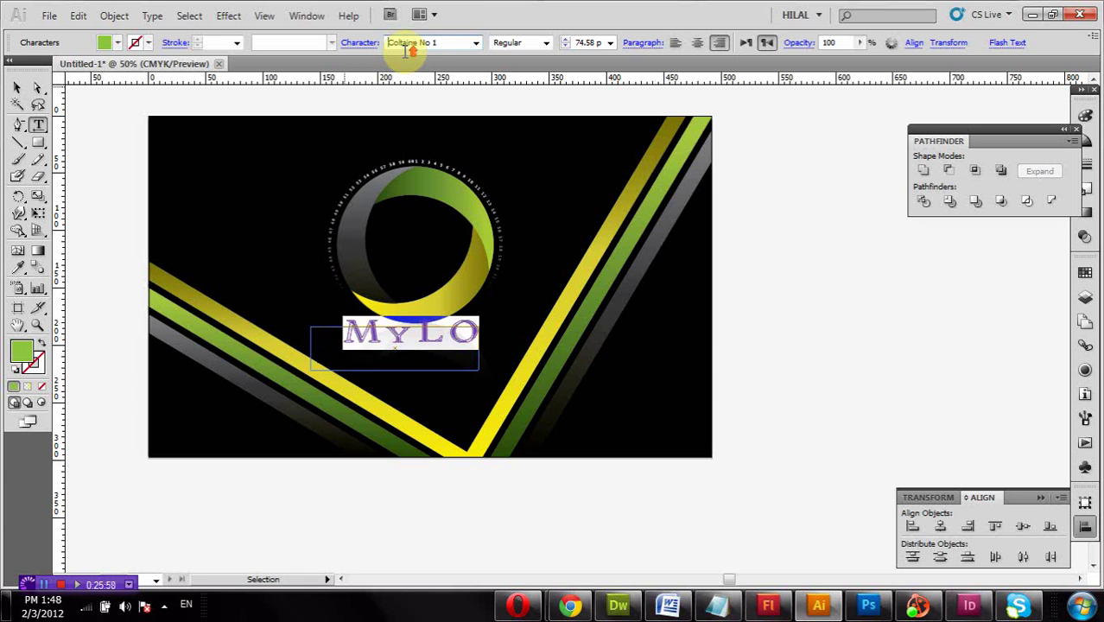
pyautogui.press('Up')
pyautogui.press('Up')
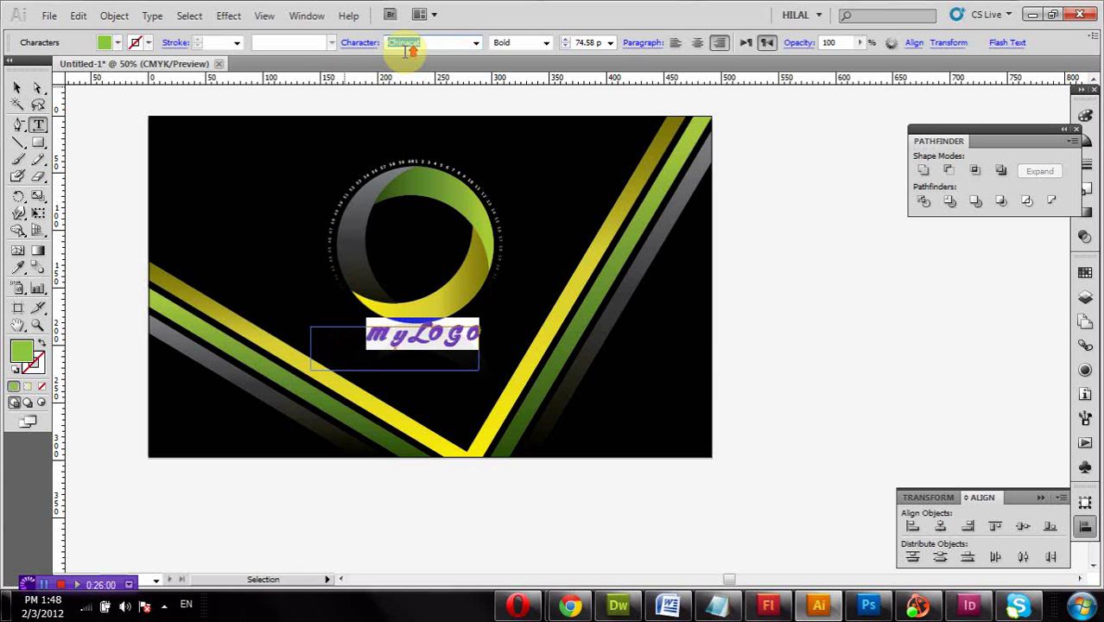
pyautogui.press('Up')
pyautogui.press('Up')
pyautogui.press('Up')
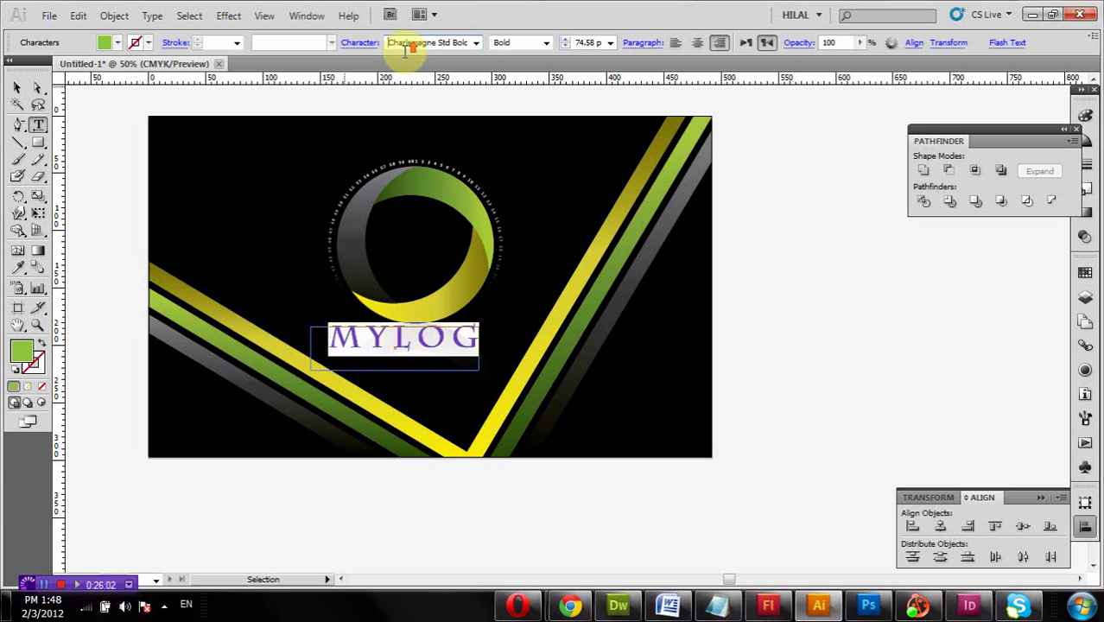
pyautogui.press('Up')
pyautogui.press('Up')
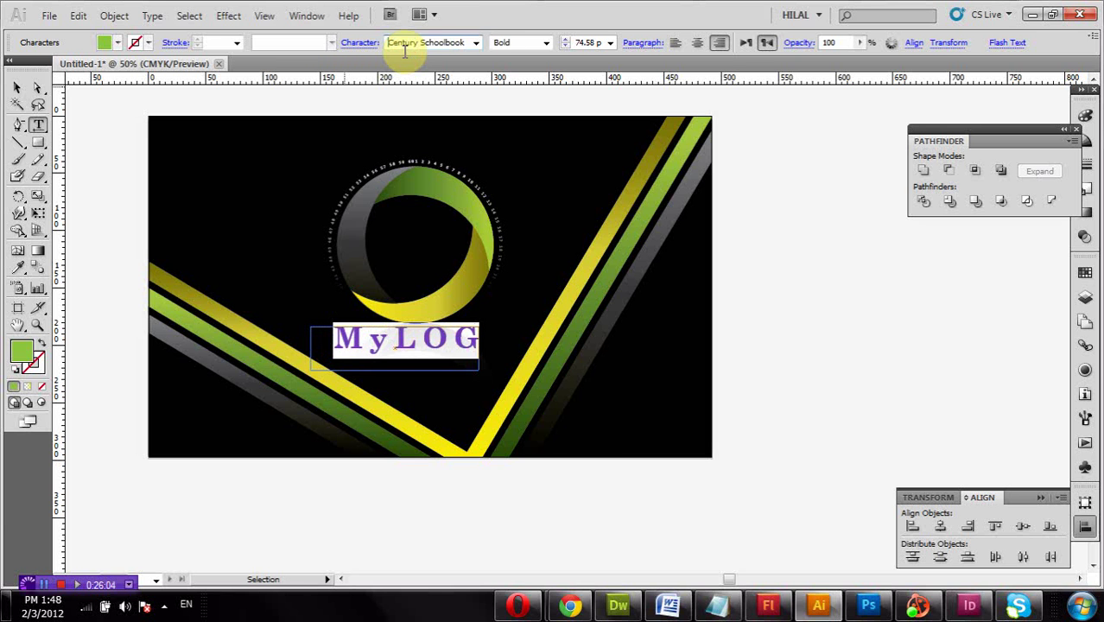
pyautogui.press('Up')
pyautogui.press('Up')
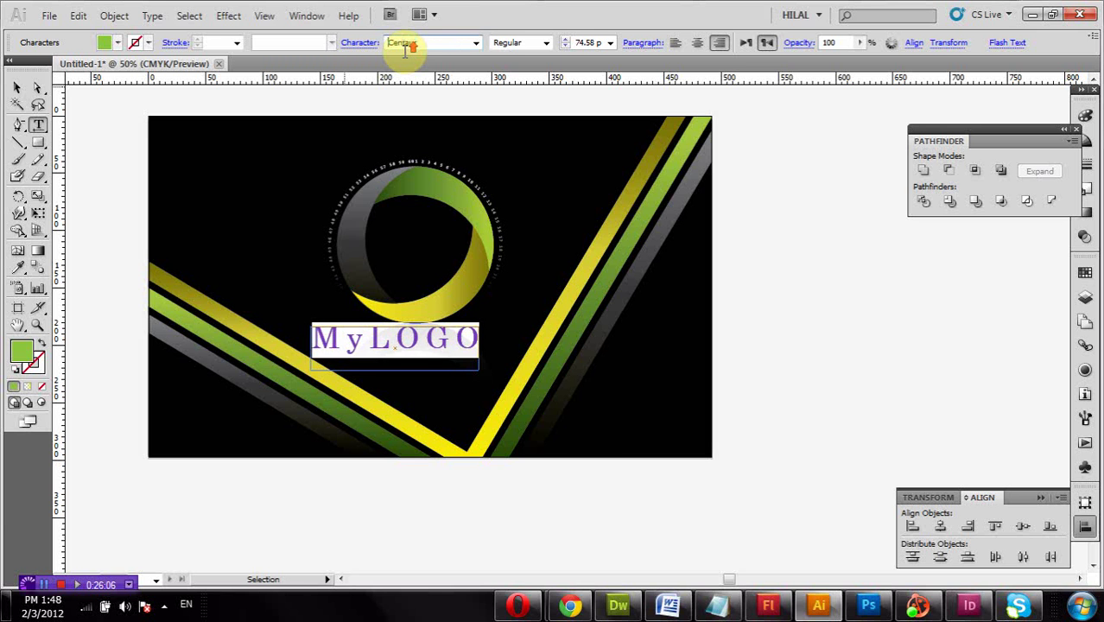
pyautogui.press('Up')
pyautogui.press('Up')
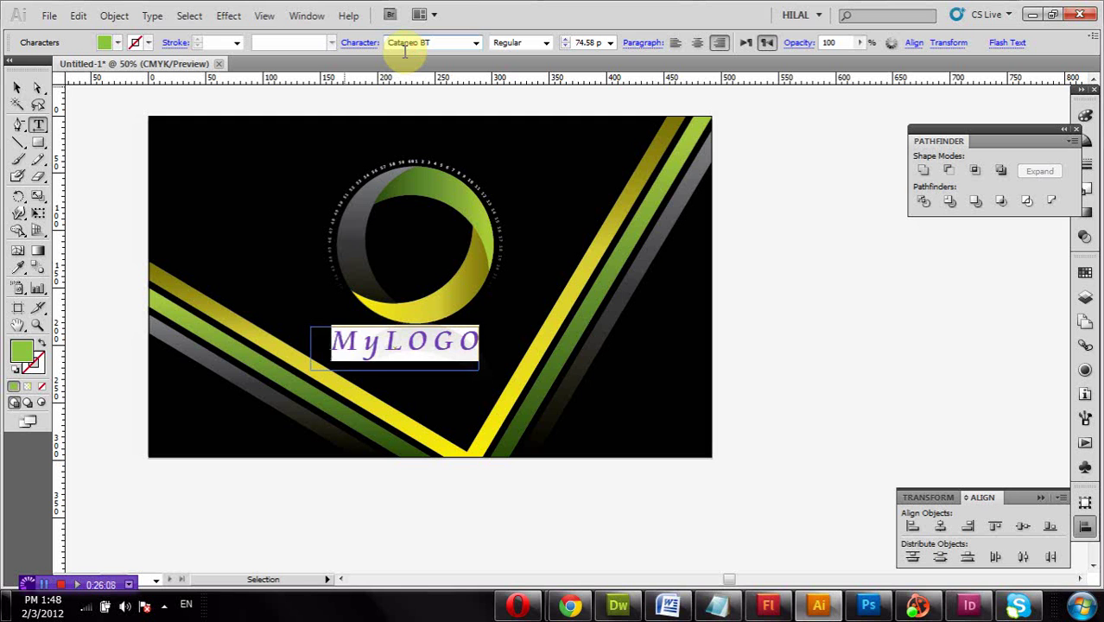
pyautogui.press('Down')
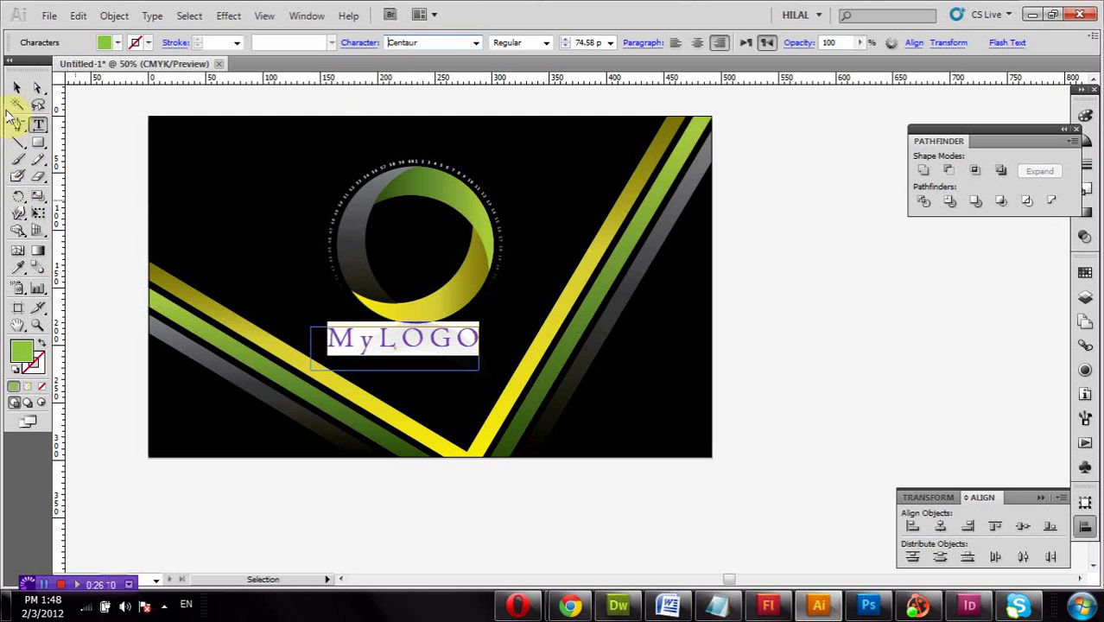
pyautogui.click(17, 90)
pyautogui.moveTo(382, 345); pyautogui.dragTo(402, 346)
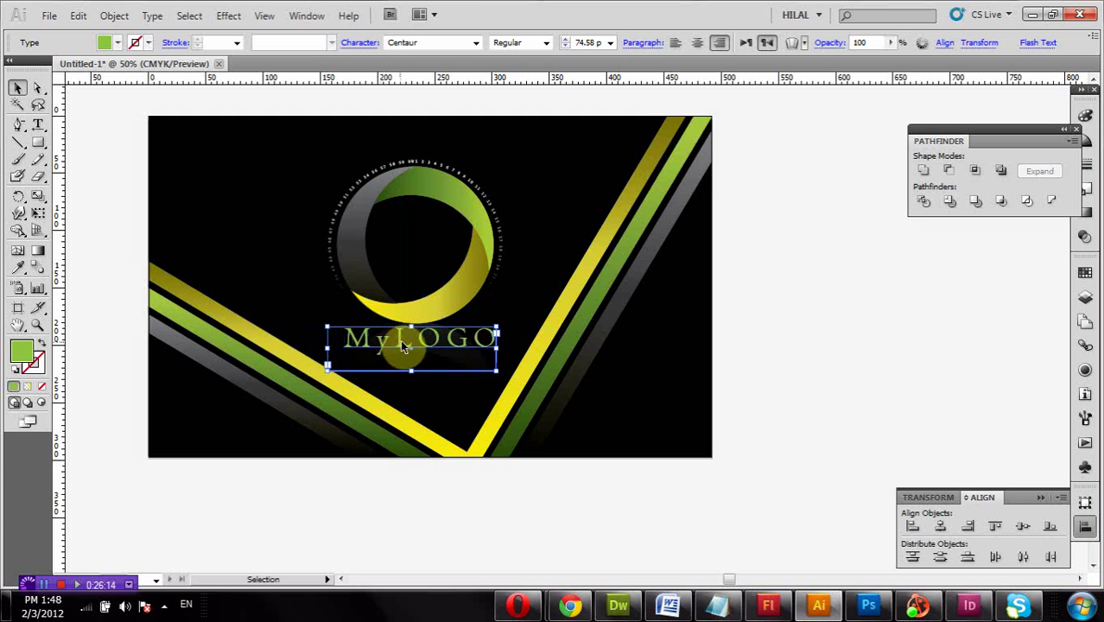
# Group the black background, V stripes, gradient ring and MyLOGO text into one group, then deselect.
pyautogui.click(402, 509)
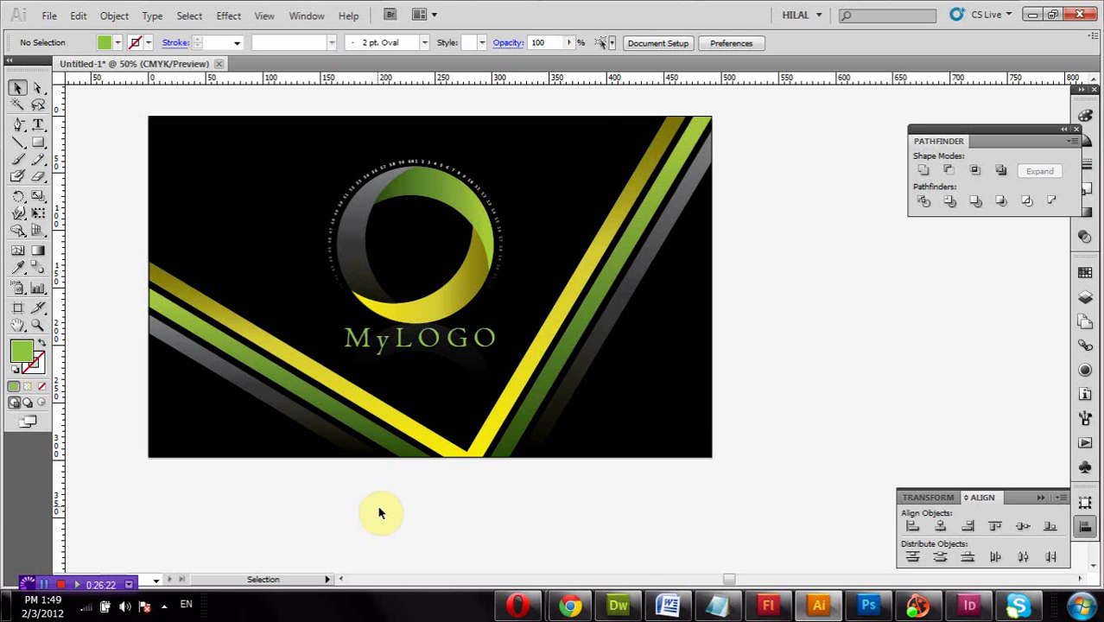
pyautogui.moveTo(788, 111); pyautogui.dragTo(116, 508)
pyautogui.rightClick(261, 363)
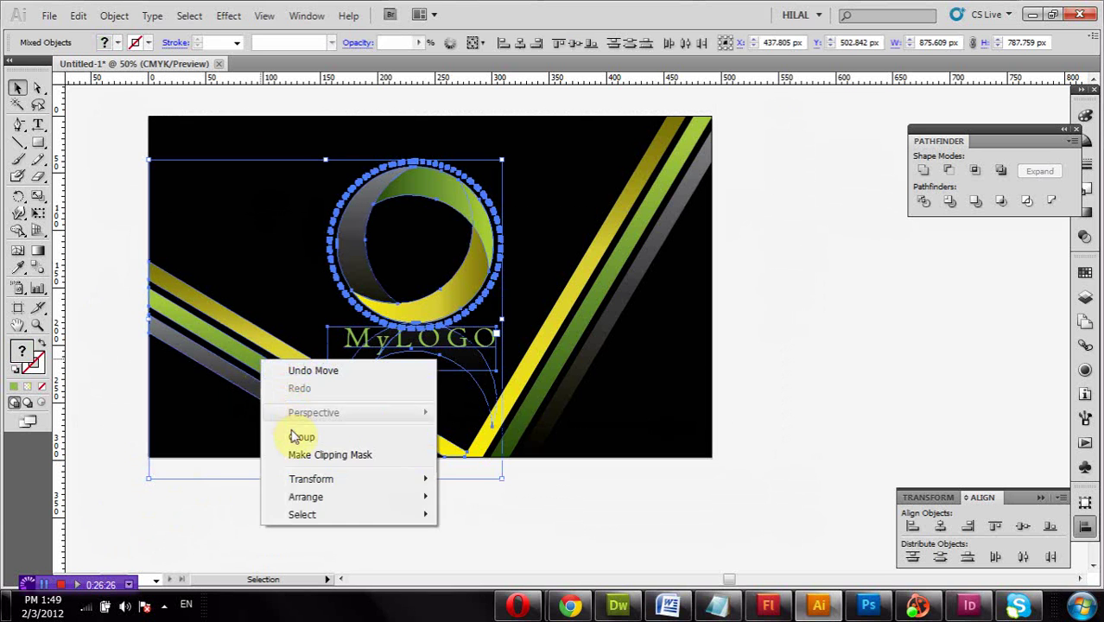
pyautogui.click(293, 437)
pyautogui.click(802, 210)
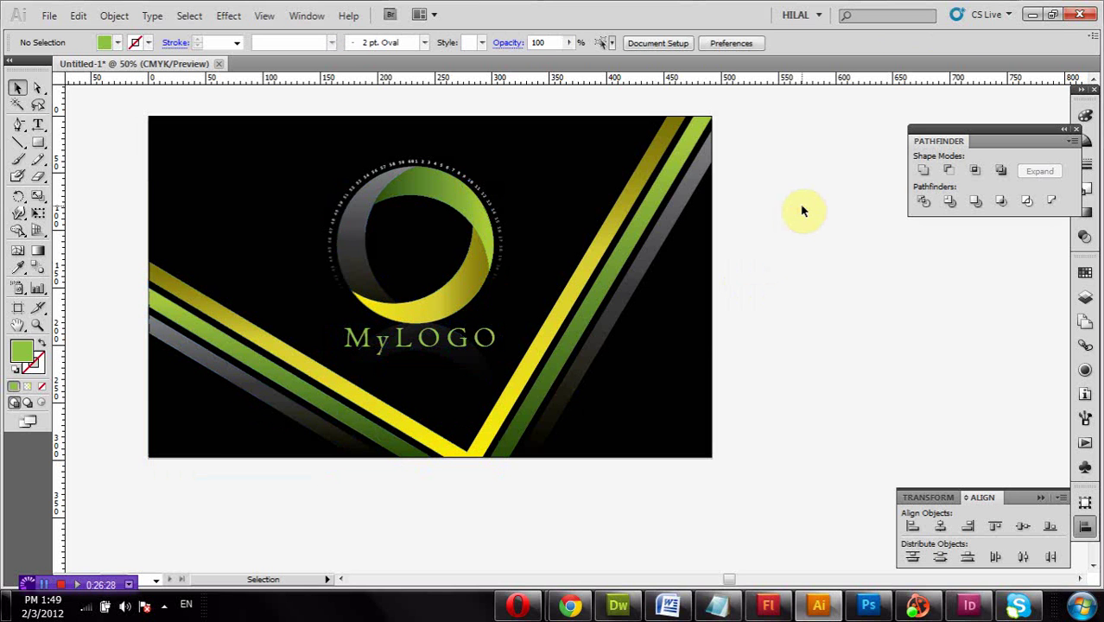